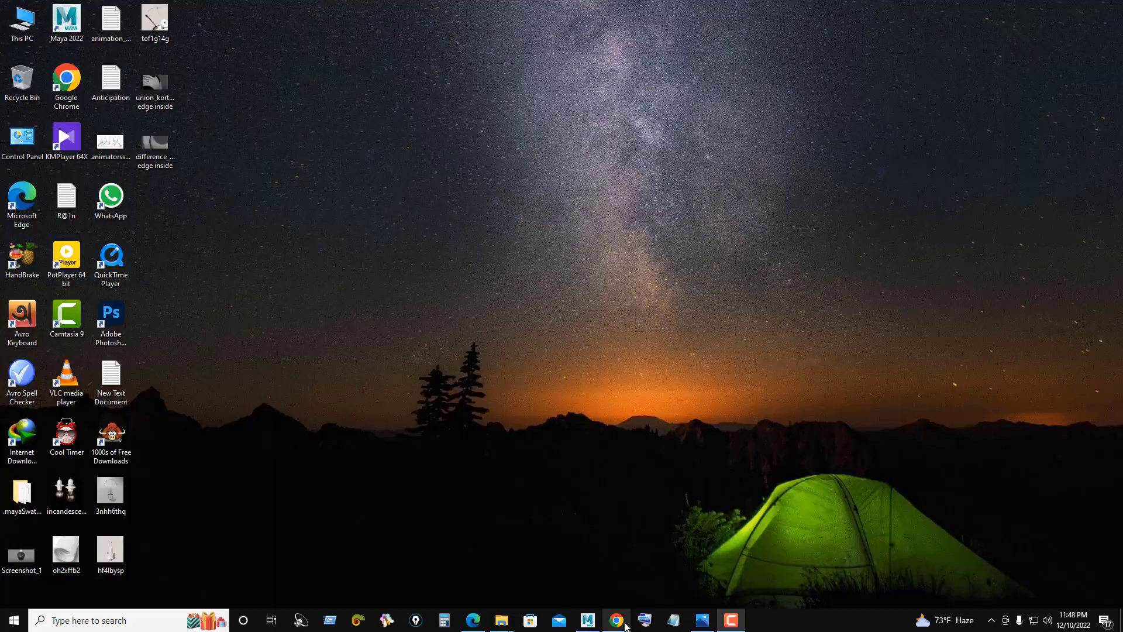
Step: Bring Maya with the empty LED bulb scene to the front, maximised in the front view
left_click(616, 620)
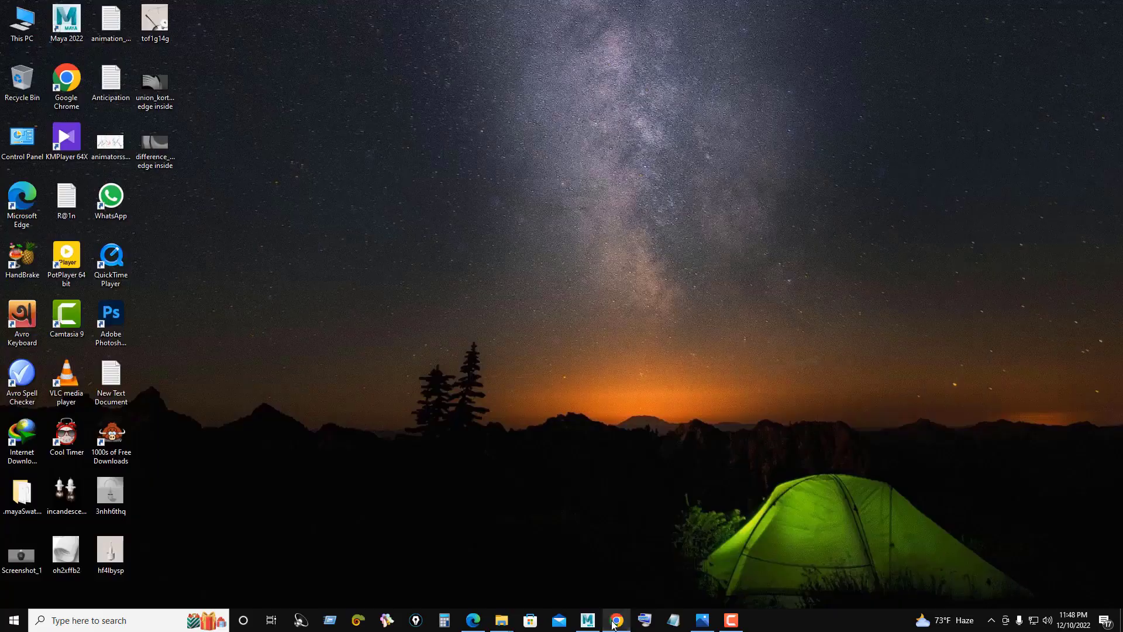
left_click(588, 620)
key("space")
key("space")
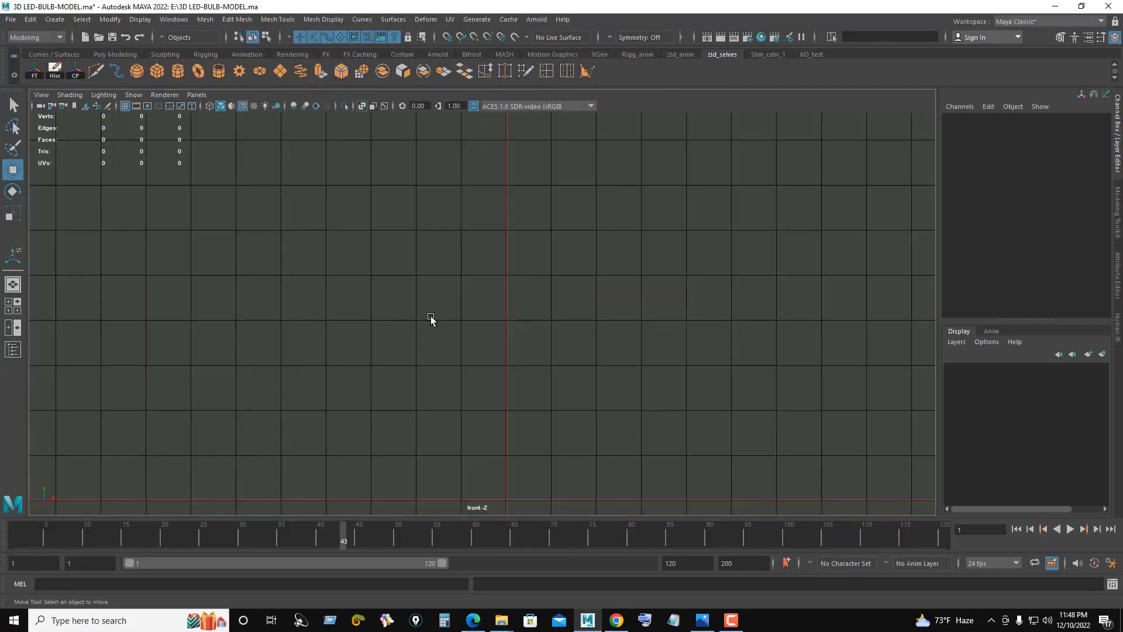
Step: Import led_bulb_blueprint.jpg from the download folder as a front-view image plane
mouse_move(431, 318)
middle_mouse_down("alt")
mouse_move(344, 274)
mouse_move(487, 310)
mouse_move(506, 291)
middle_mouse_up("alt")
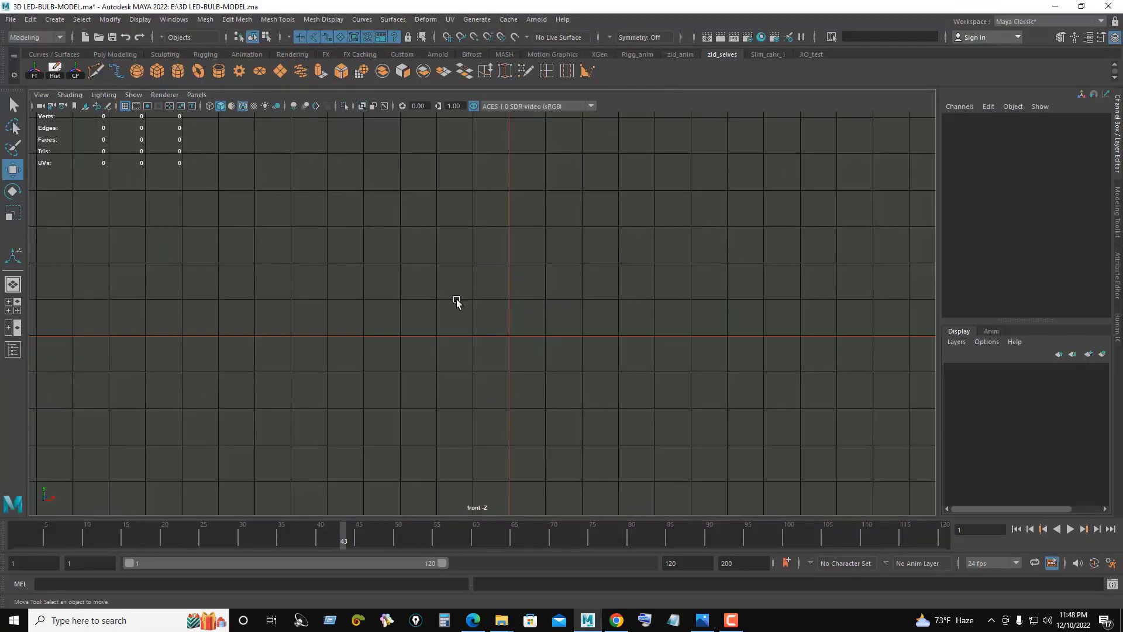
left_click(41, 94)
mouse_move(148, 357)
left_click(236, 356)
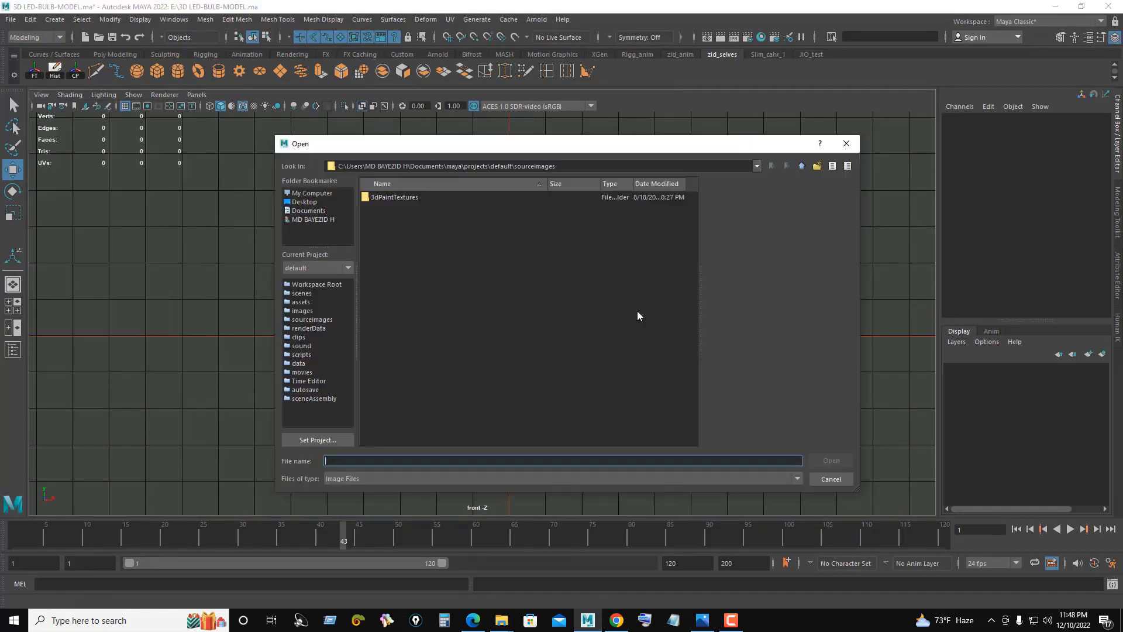
left_click(305, 210)
double_click(403, 216)
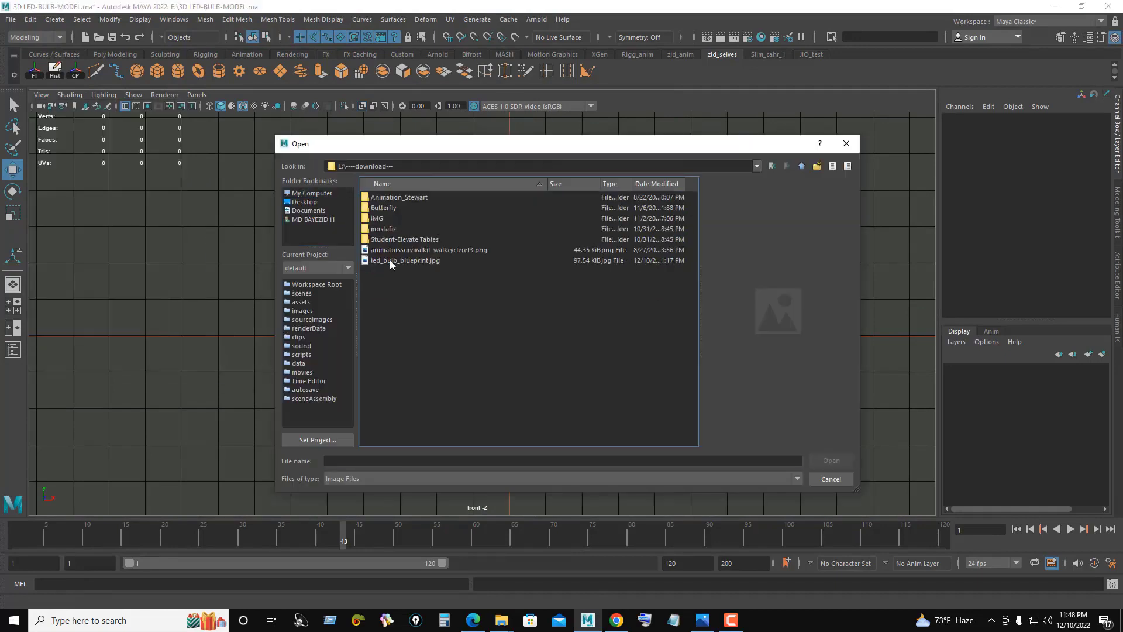
left_click(390, 260)
left_click(828, 462)
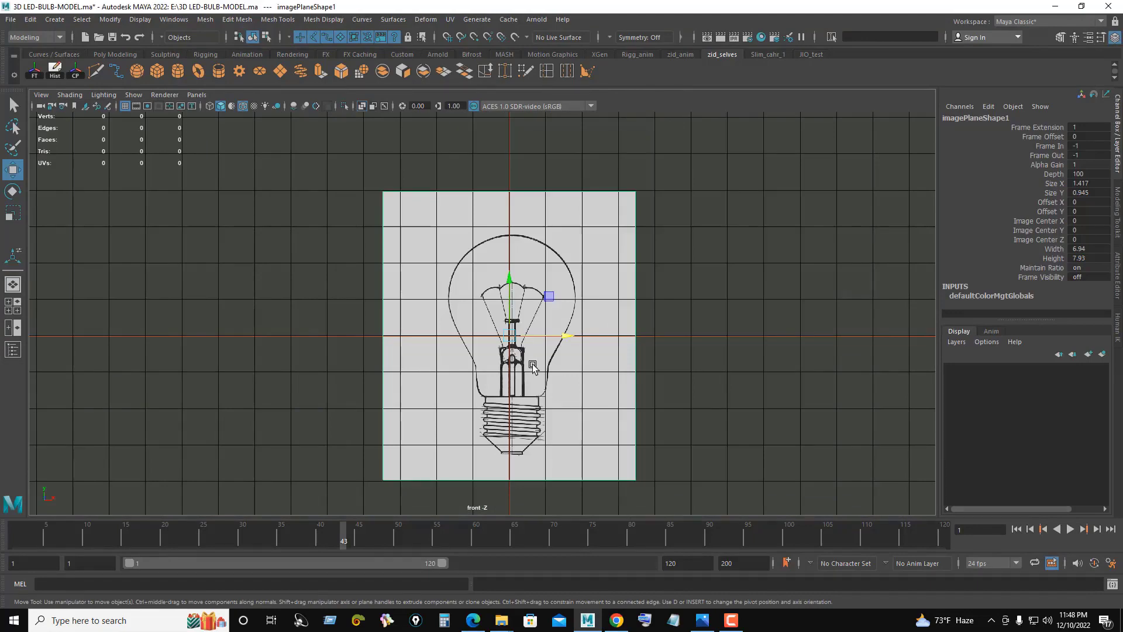
Step: Scale the blueprint image plane up uniformly to about 1.43
key("r")
mouse_move(509, 336)
left_mouse_down()
mouse_move(594, 403)
mouse_move(531, 367)
left_mouse_up()
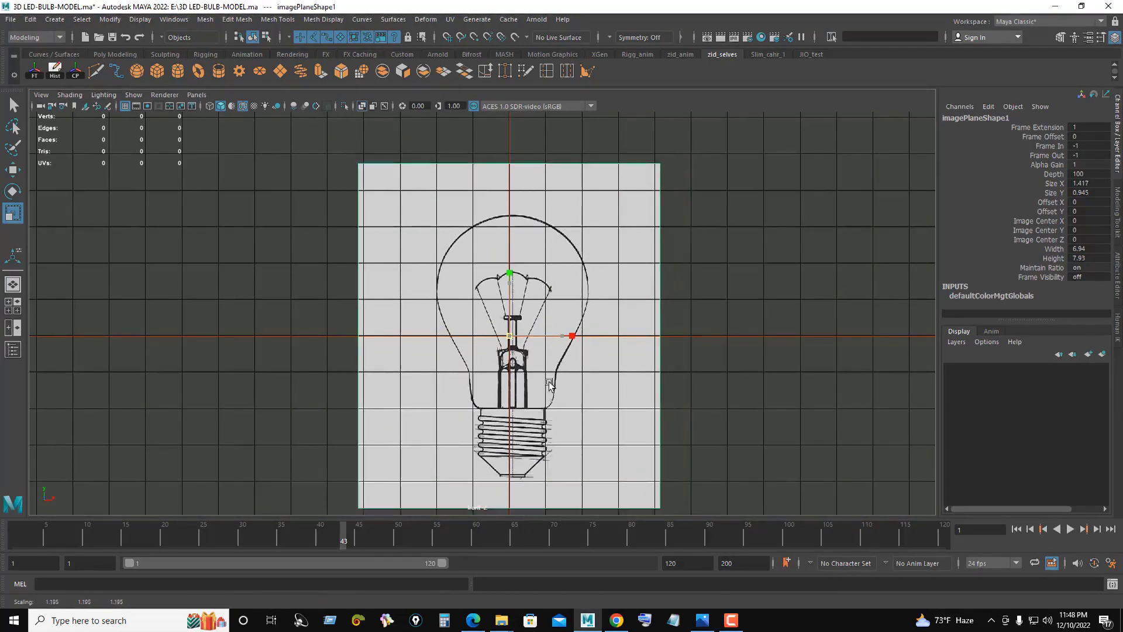
key("ctrl+z")
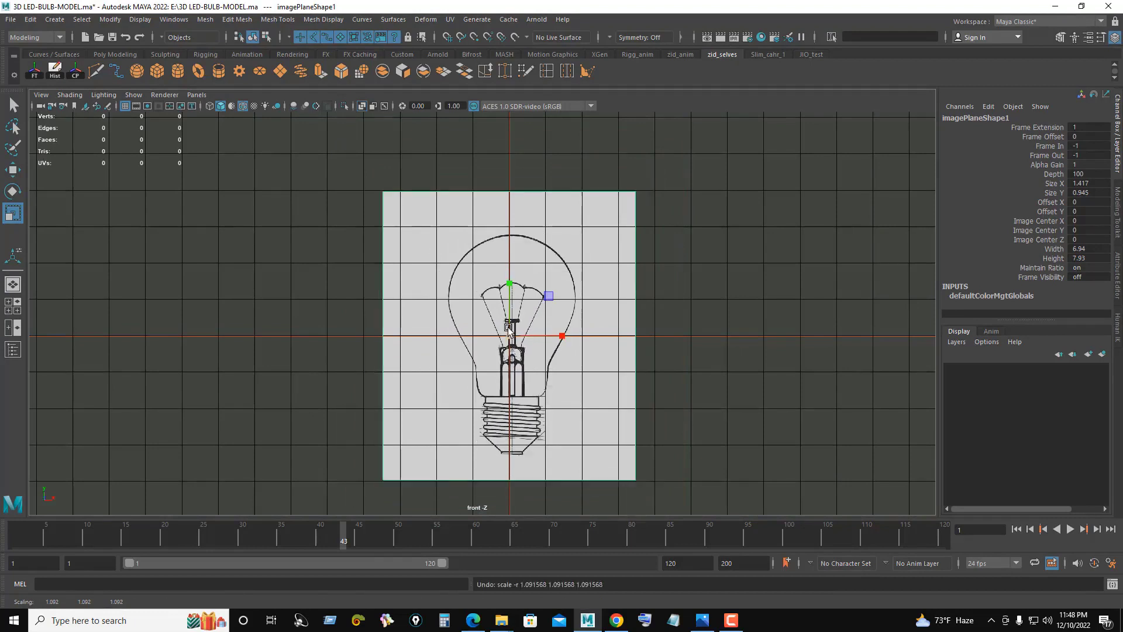
left_click_drag(511, 342, 597, 424)
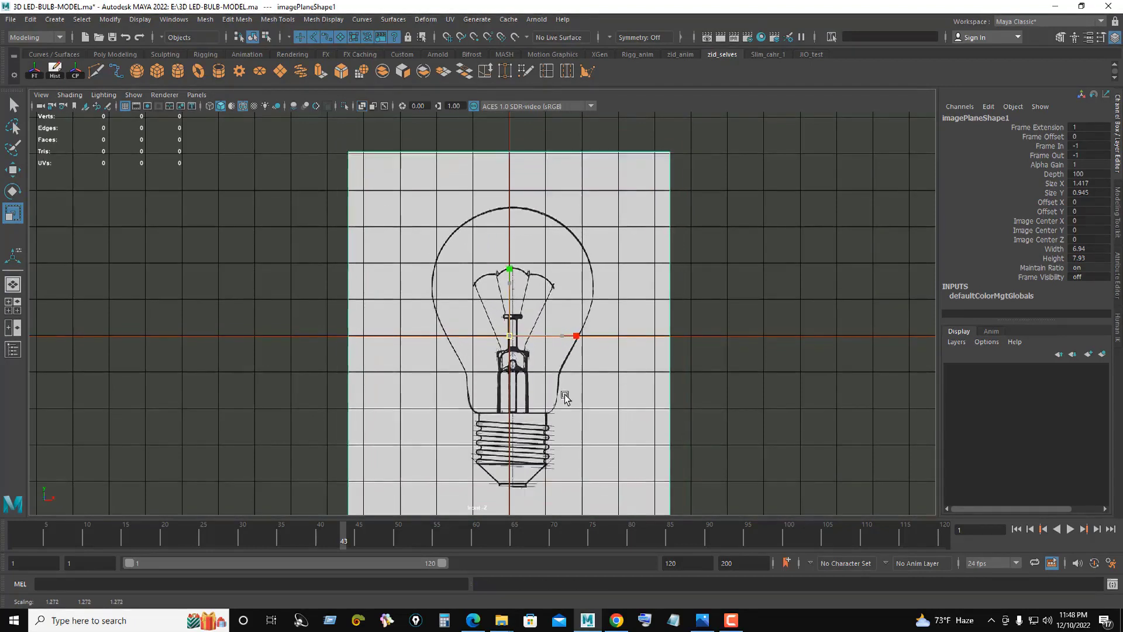
Step: Raise the image plane so the bulb's base rests on the origin line
key("w")
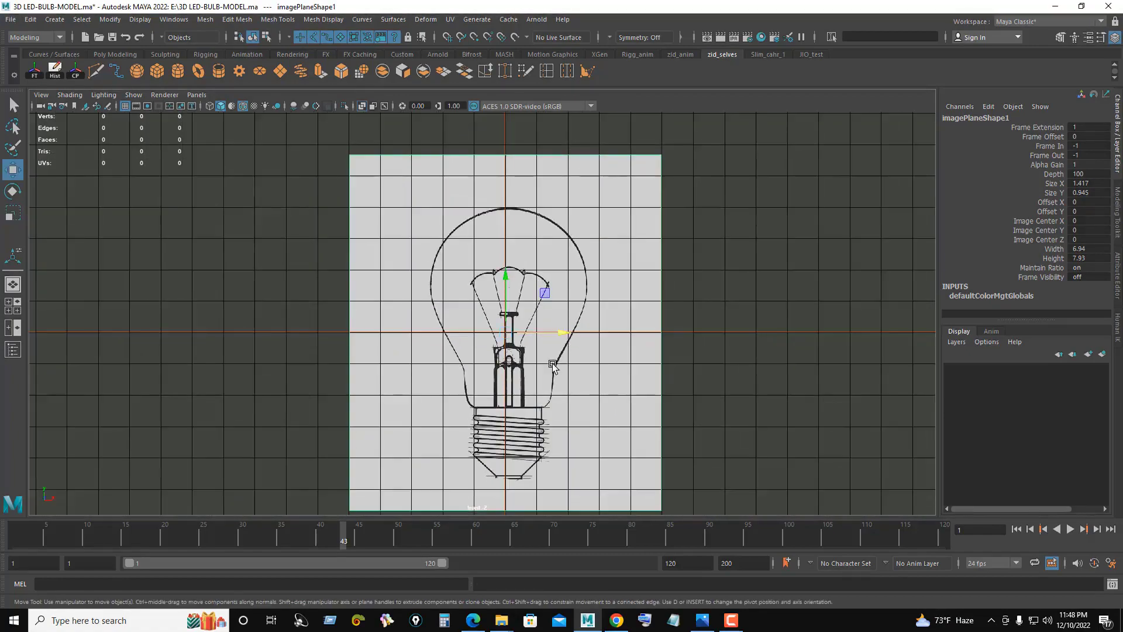
scroll(495, 289, "down", 2)
mouse_move(495, 289)
left_mouse_down()
mouse_move(494, 122)
mouse_move(495, 139)
left_mouse_up()
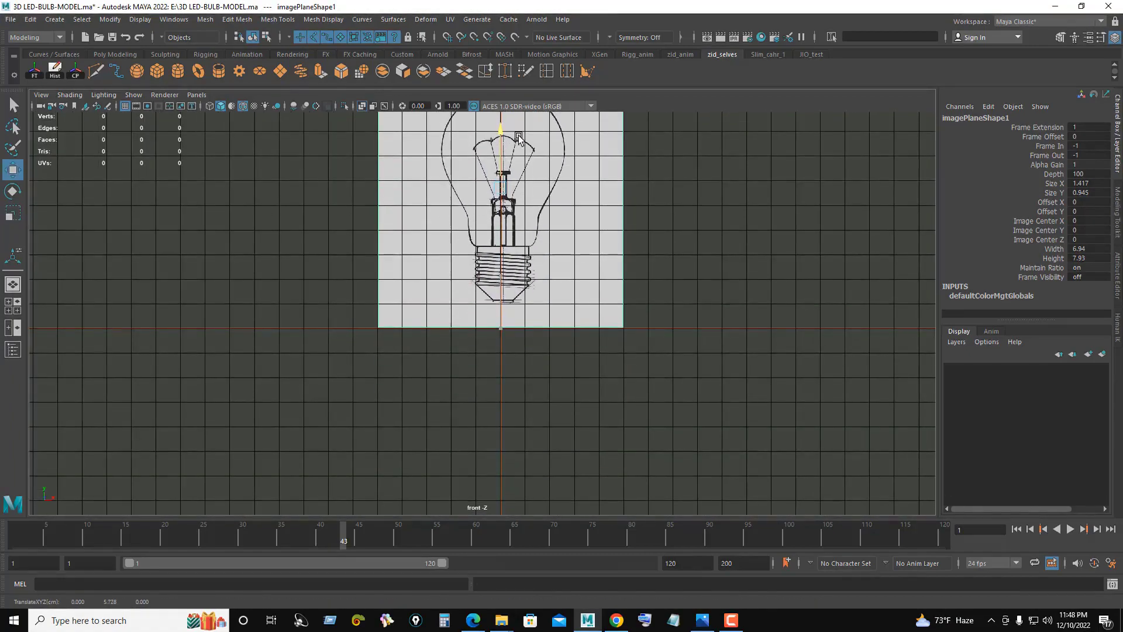
mouse_move(603, 245)
middle_mouse_down("alt")
mouse_move(627, 402)
mouse_move(622, 386)
middle_mouse_up("alt")
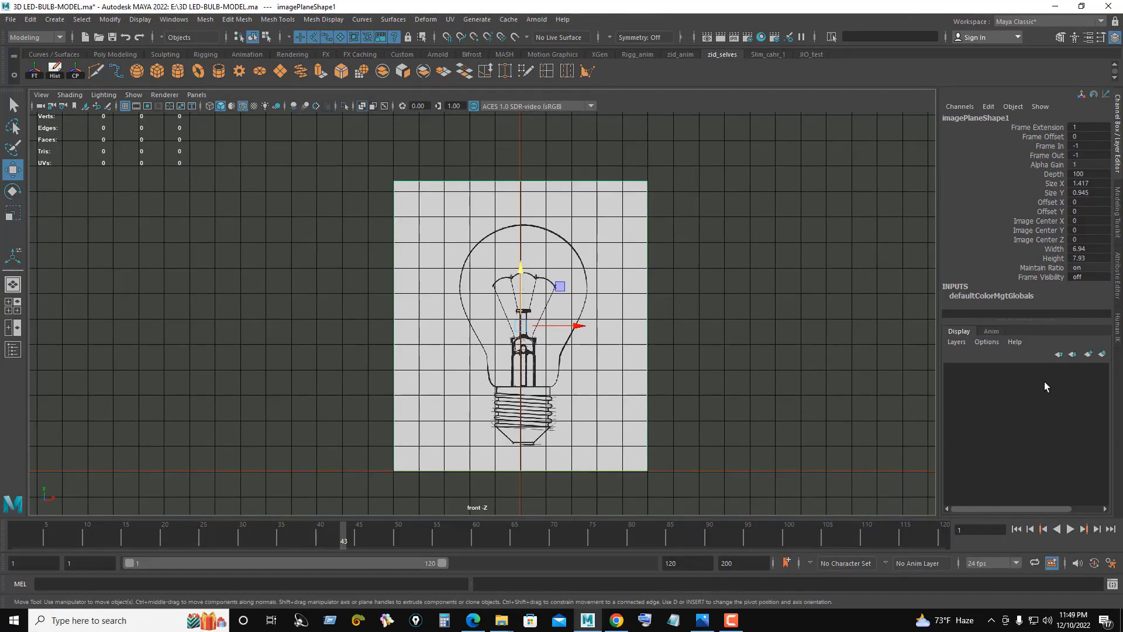
scroll(647, 402, "up", 8)
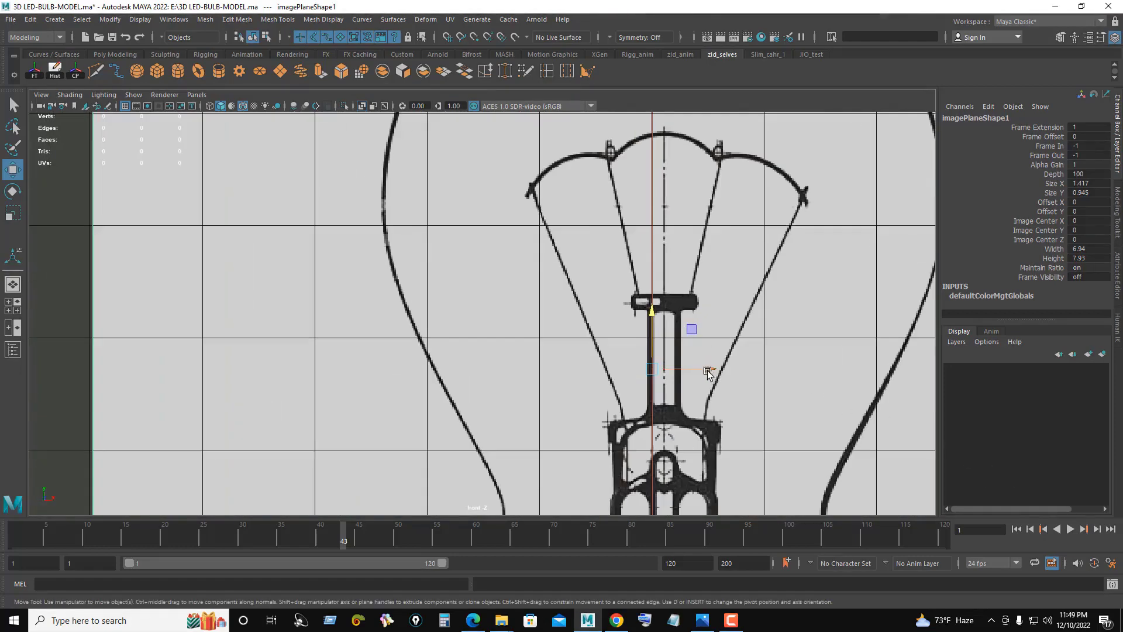
left_click_drag(708, 371, 698, 373)
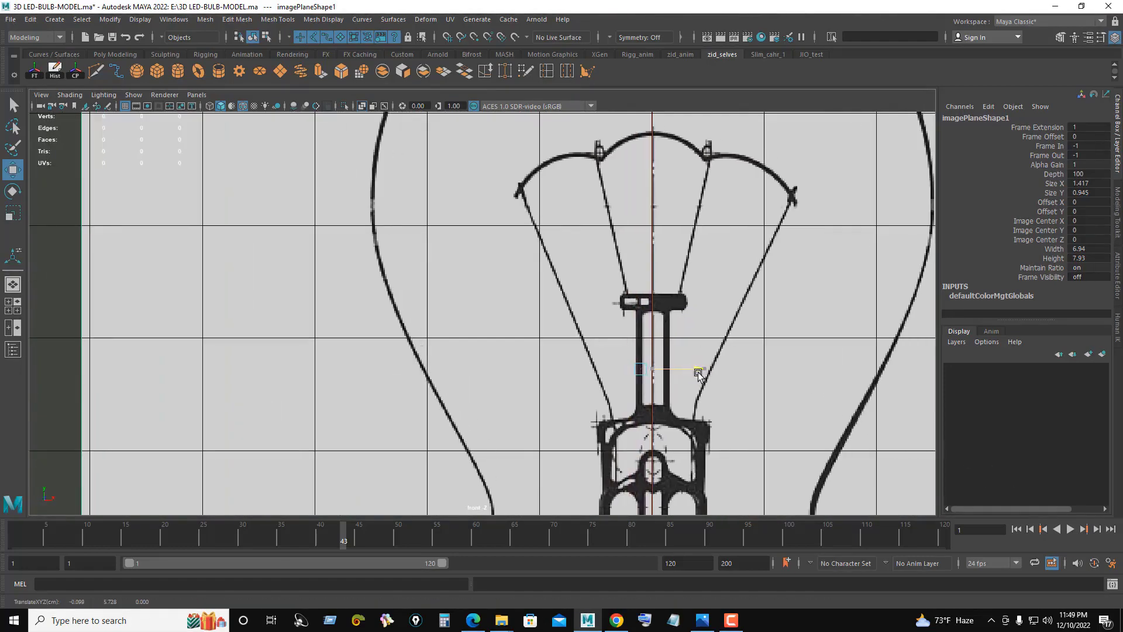
Step: Nudge the image plane into final position and switch to an elevated perspective view
scroll(699, 375, "down", 1)
scroll(667, 354, "down", 3)
scroll(644, 327, "down", 3)
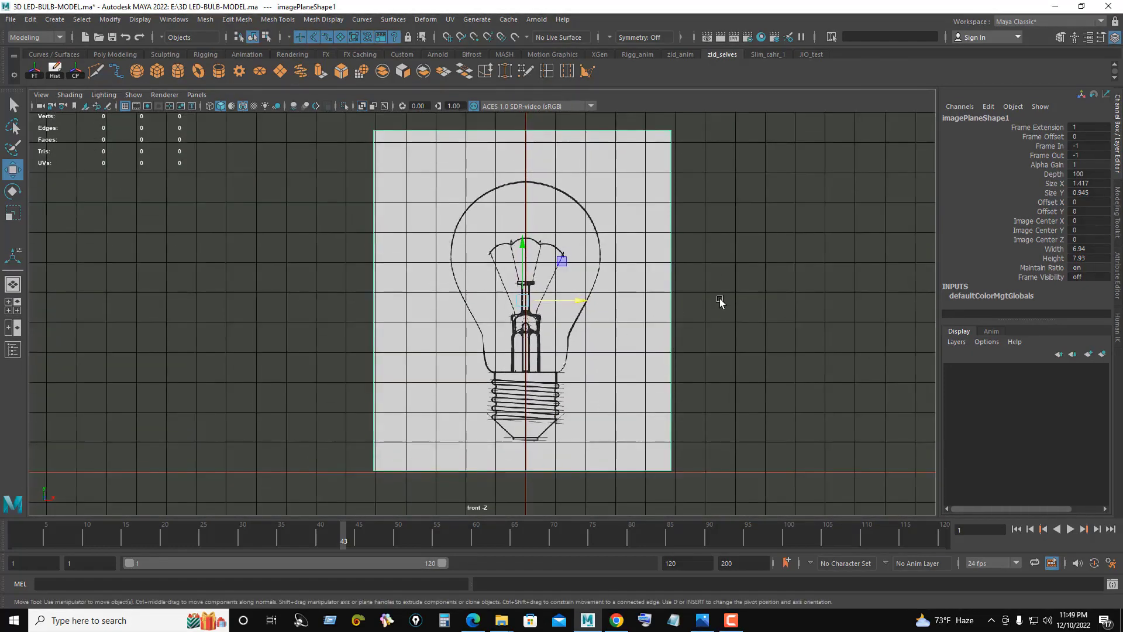
scroll(532, 390, "up", 2)
scroll(532, 390, "up", 1)
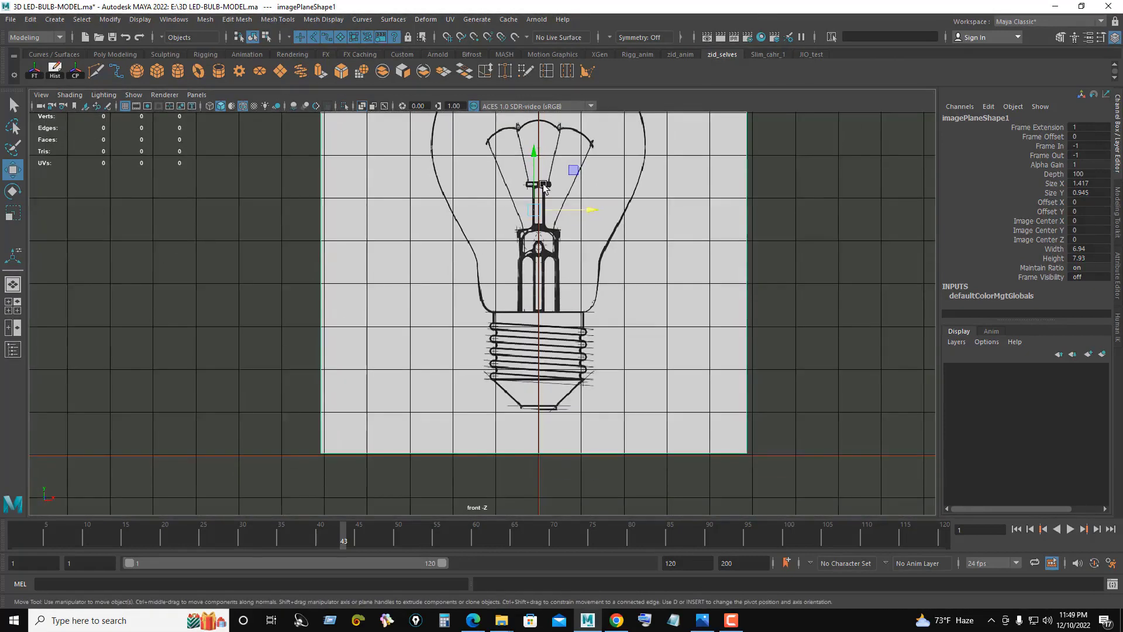
left_click_drag(534, 170, 534, 160)
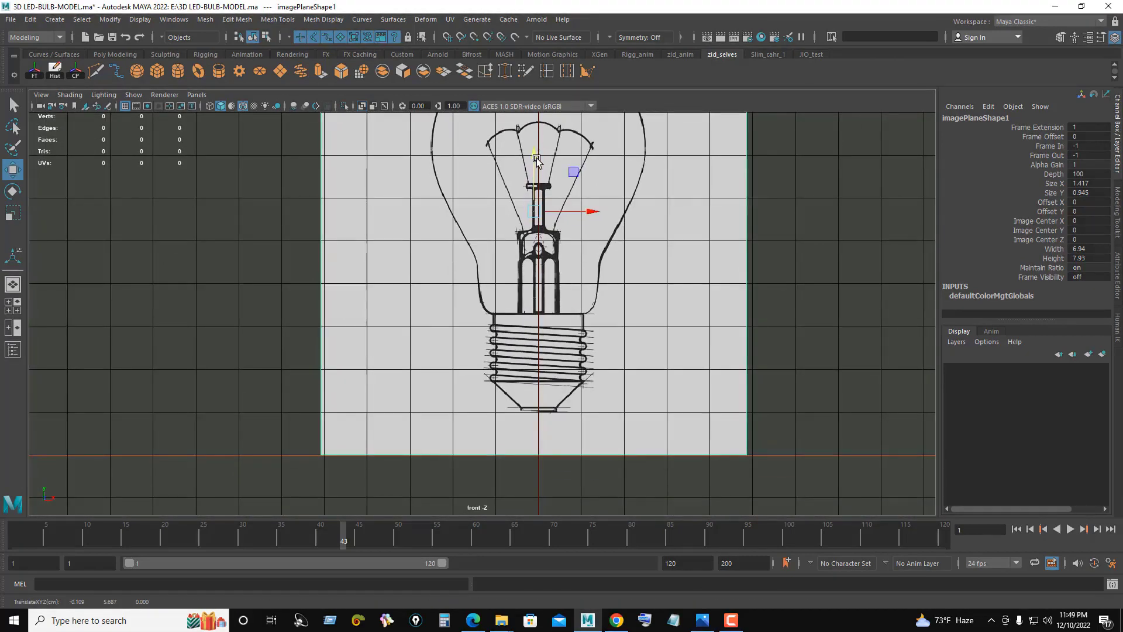
key("space")
key("space")
mouse_move(719, 224)
left_mouse_down("alt")
mouse_move(622, 283)
mouse_move(627, 275)
left_mouse_up("alt")
Step: Show image planes in the perspective view via a torn-off Show list and adjust the plane's depth
left_click(134, 94)
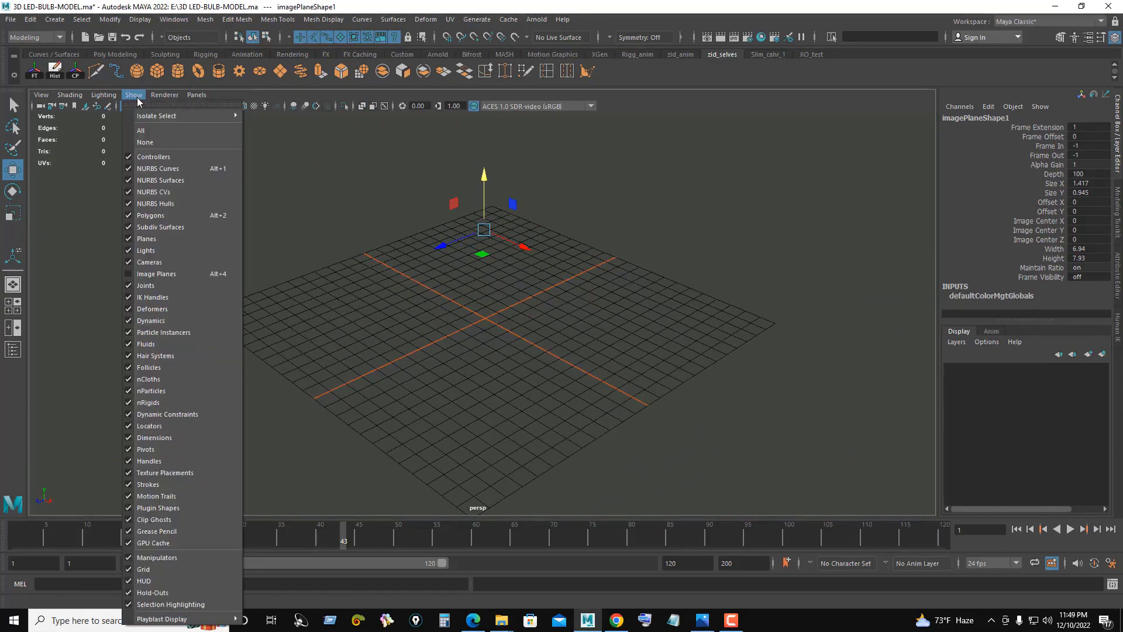
left_click(161, 108)
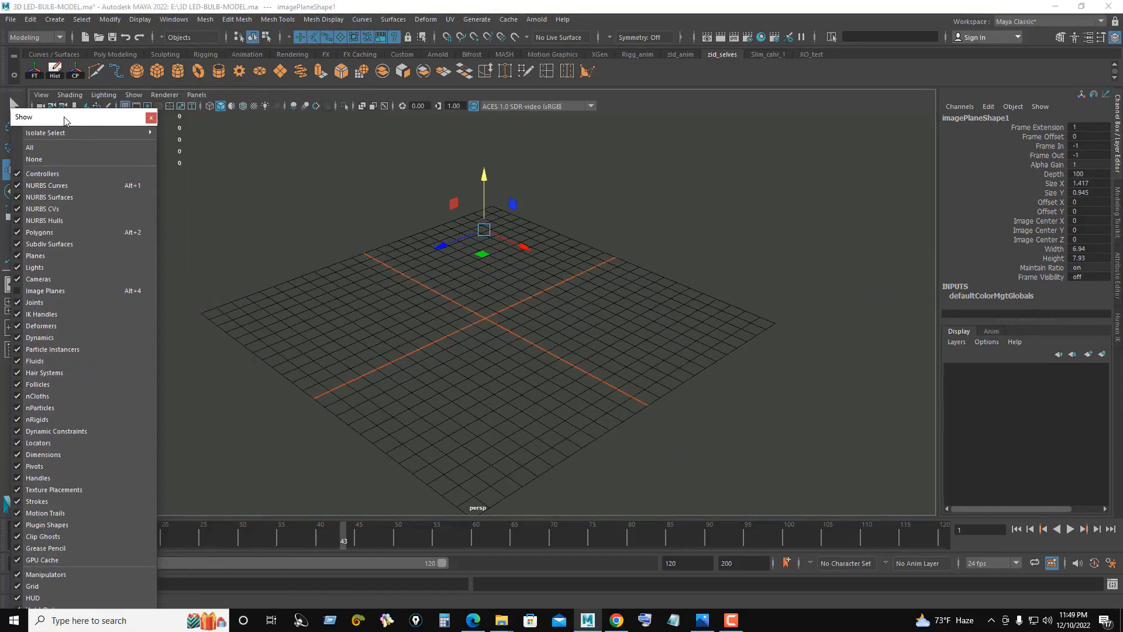
left_click(52, 282)
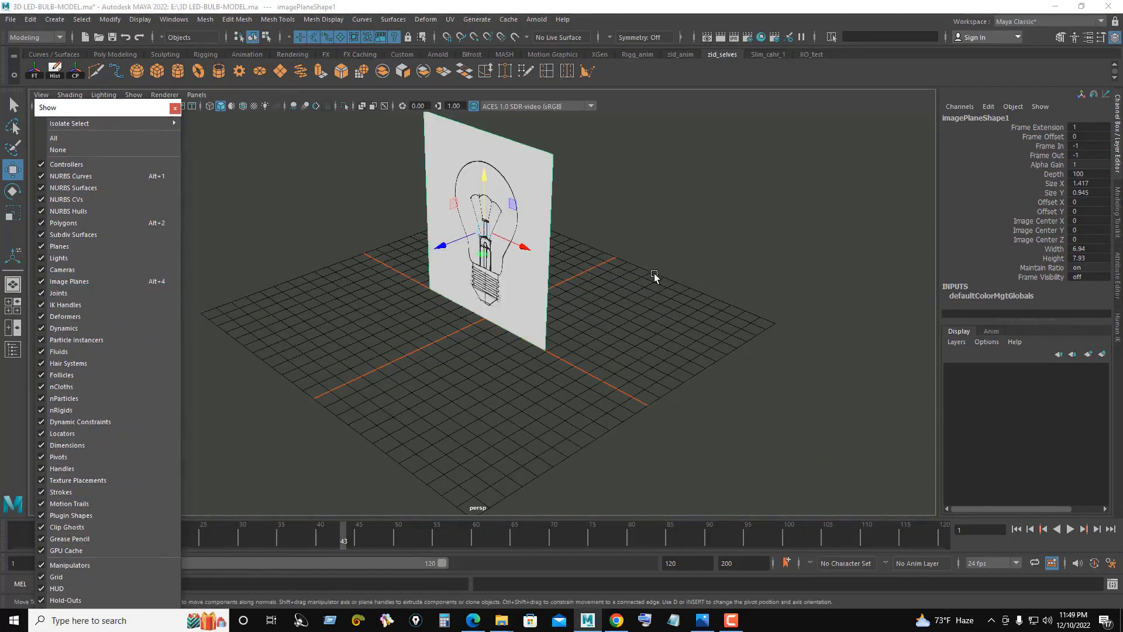
mouse_move(456, 268)
left_mouse_down()
mouse_move(594, 236)
mouse_move(577, 306)
mouse_move(664, 316)
mouse_move(576, 273)
left_mouse_up()
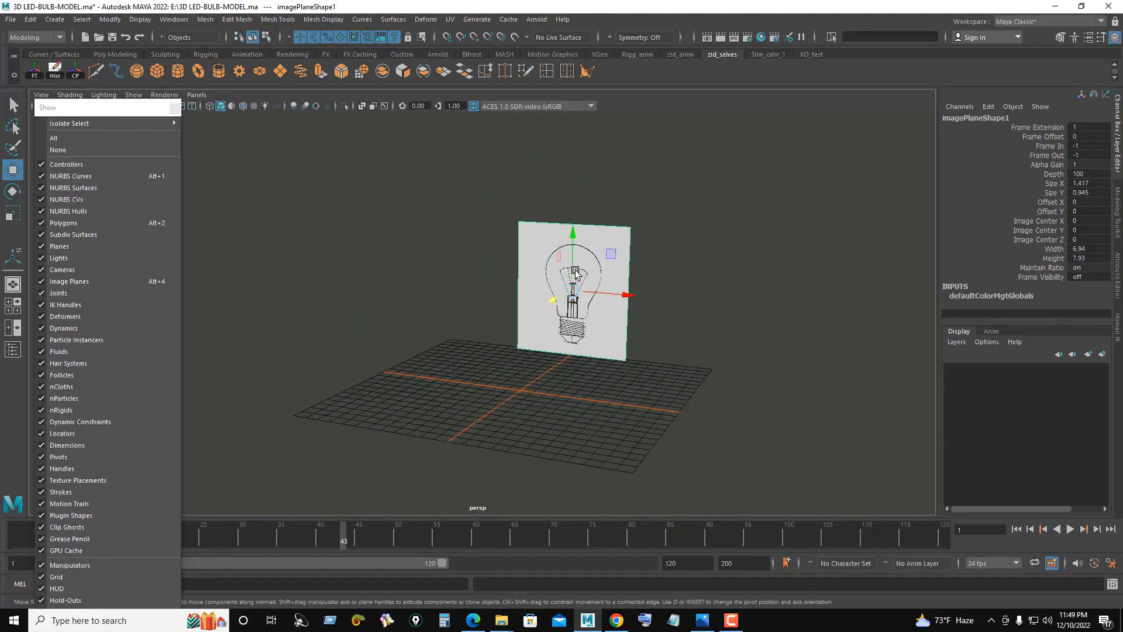
Step: Put the image plane on a red, reference-only display layer named ref_img
left_click(1102, 354)
double_click(1002, 373)
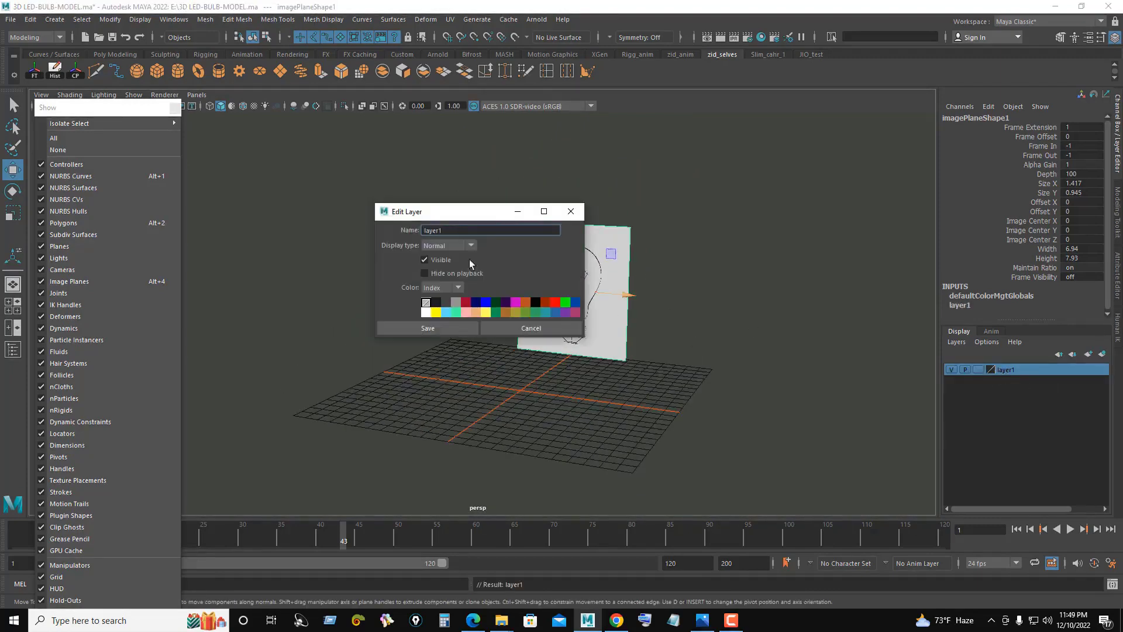
type("ref_")
type("img")
left_click(546, 304)
left_click(438, 328)
left_click(979, 371)
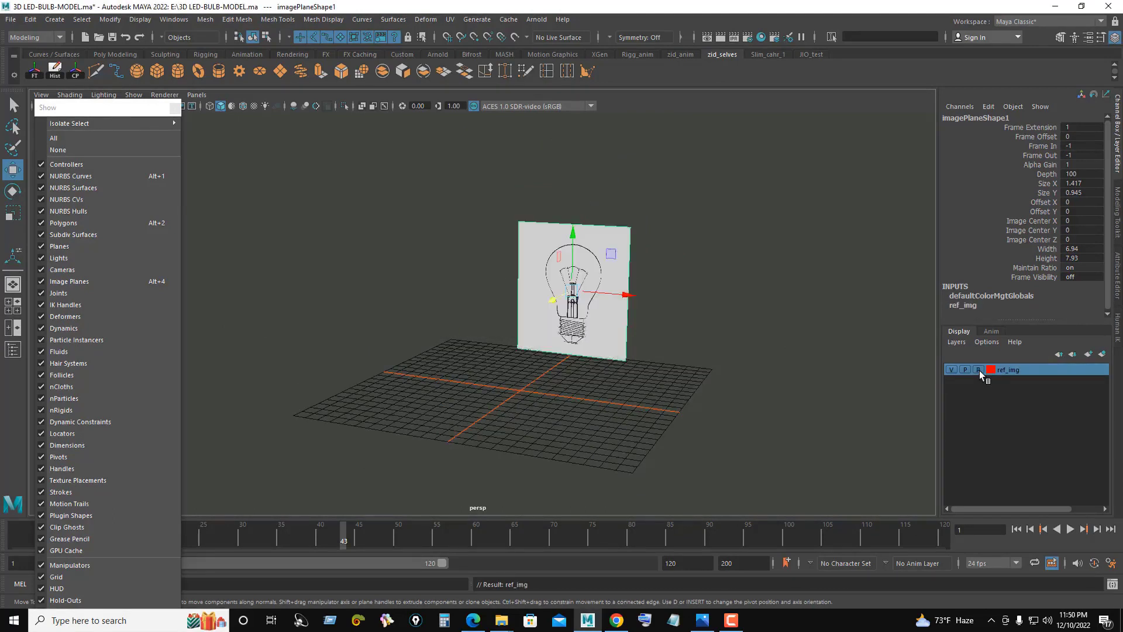
left_click(695, 357)
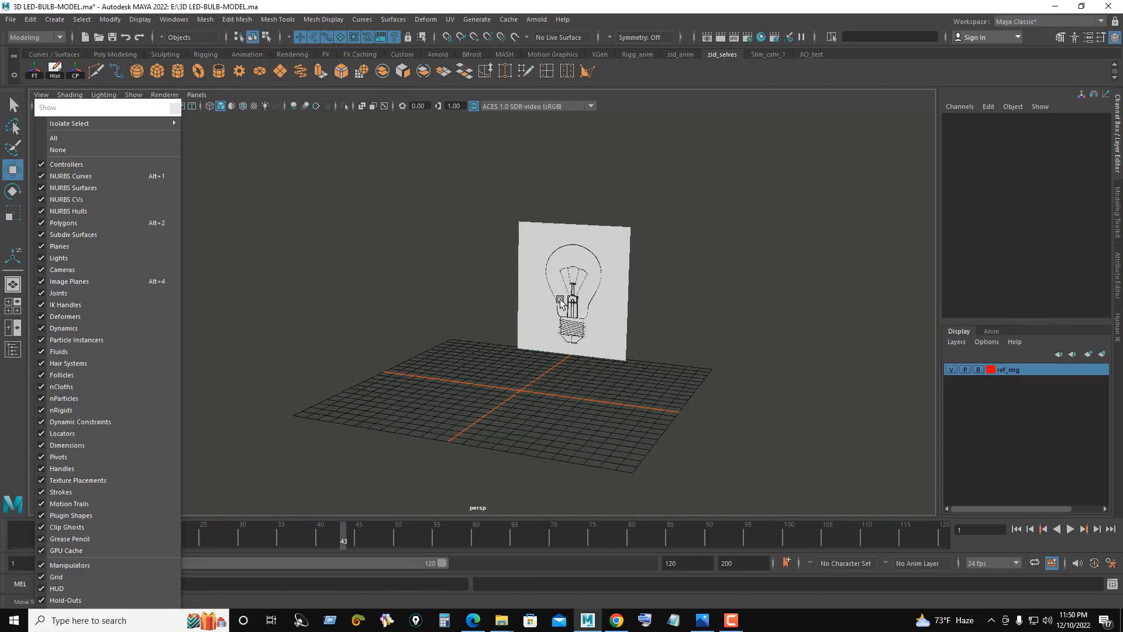
Step: Hide image planes in perspective and maximise the front view framing the whole bulb
left_click(42, 282)
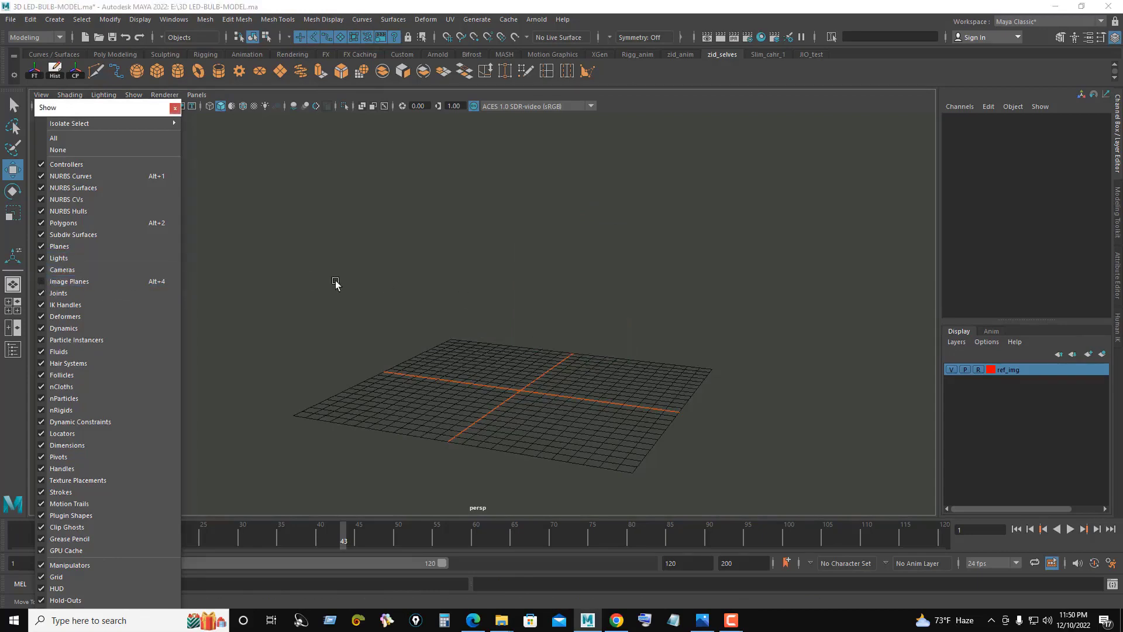
left_click(175, 108)
key("space")
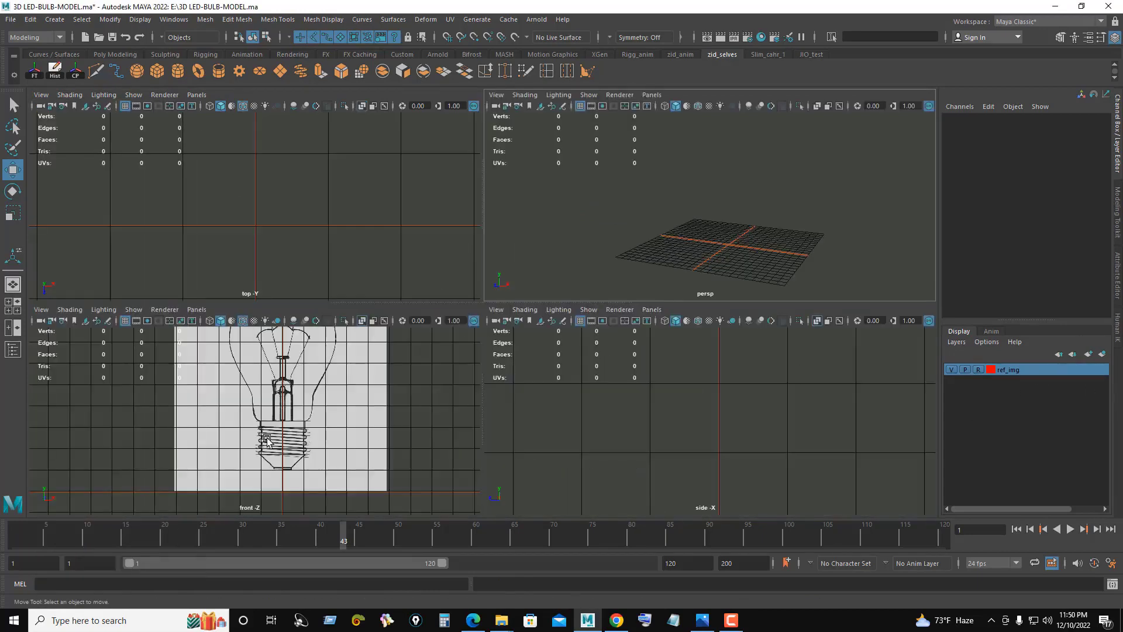
key("space")
middle_click_drag(551, 345, 552, 396, "alt")
scroll(552, 396, "down", 3)
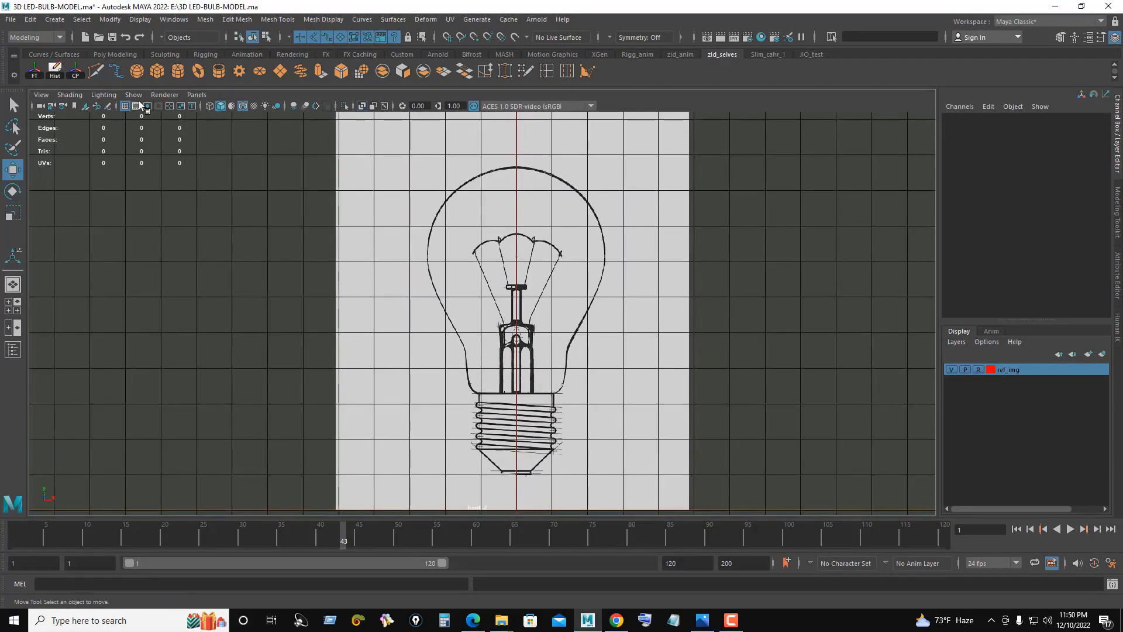
Step: Create a polygon cylinder and raise it onto the bulb's screw socket
left_click(177, 71)
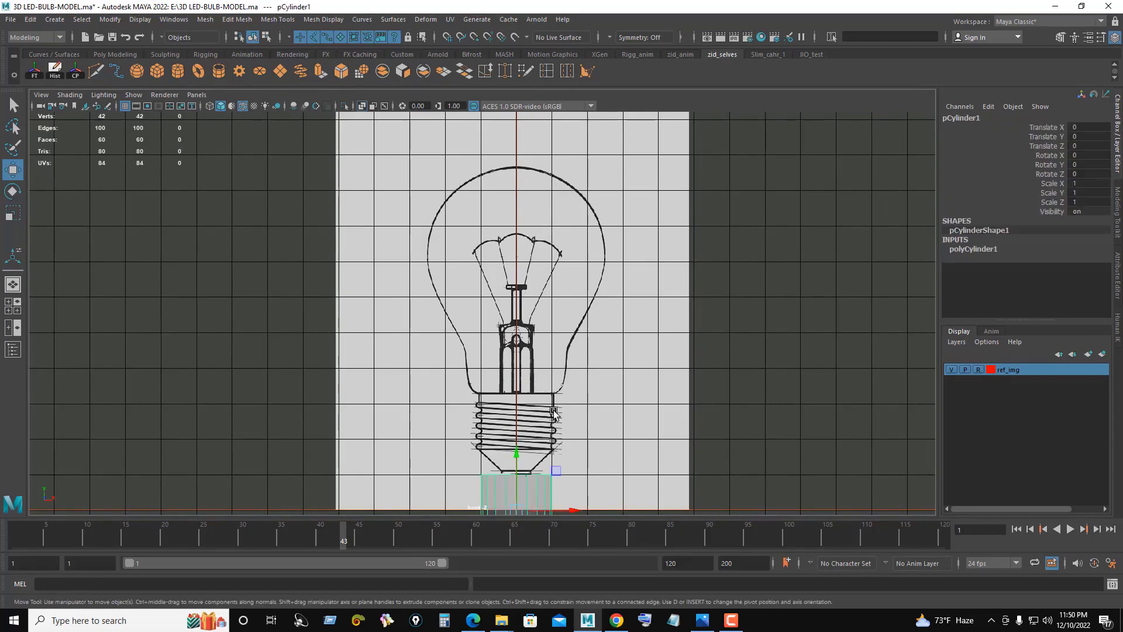
middle_click_drag(513, 466, 506, 389, "alt")
left_click_drag(506, 389, 508, 319)
scroll(672, 349, "up", 2)
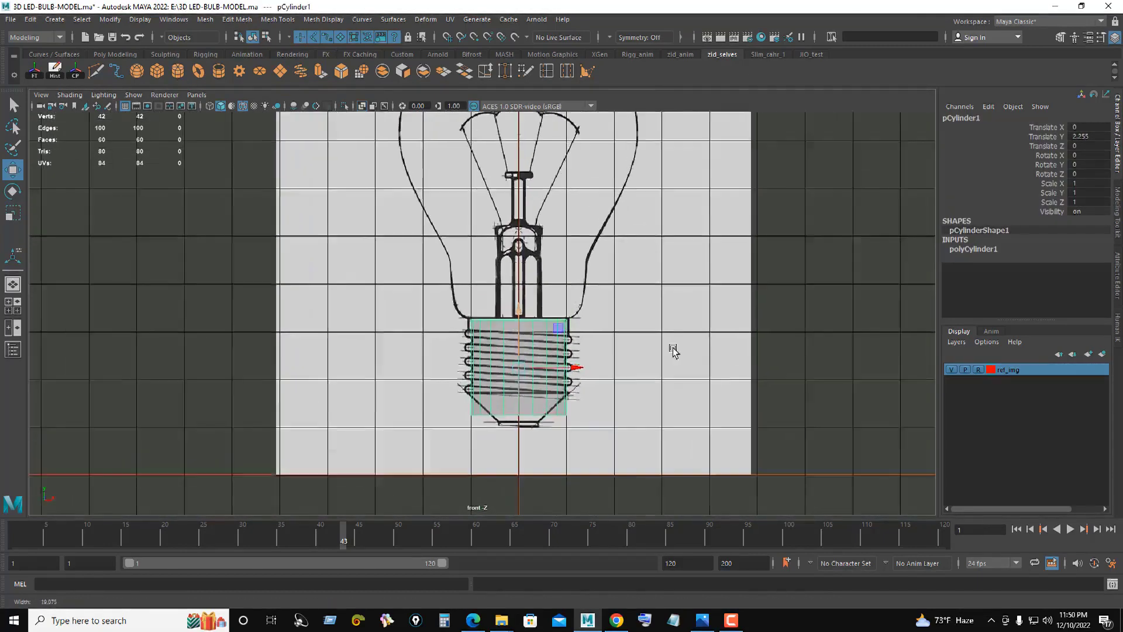
scroll(671, 348, "up", 3)
left_click_drag(558, 363, 560, 366)
scroll(556, 372, "down", 2)
scroll(549, 379, "down", 1)
Step: Flatten the cylinder in Y to fit the socket height
key("r")
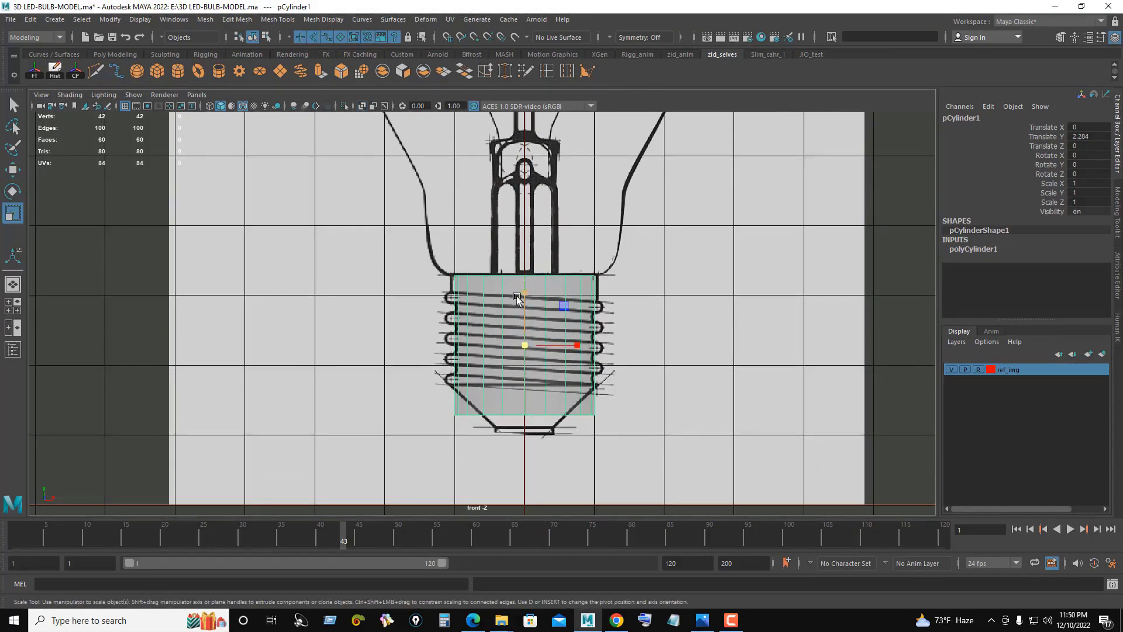
left_click_drag(525, 289, 528, 277)
key("w")
key("r")
key("w")
scroll(528, 277, "up", 2)
Step: Set the cylinder's Subdivisions Axis to 32
left_click(974, 248)
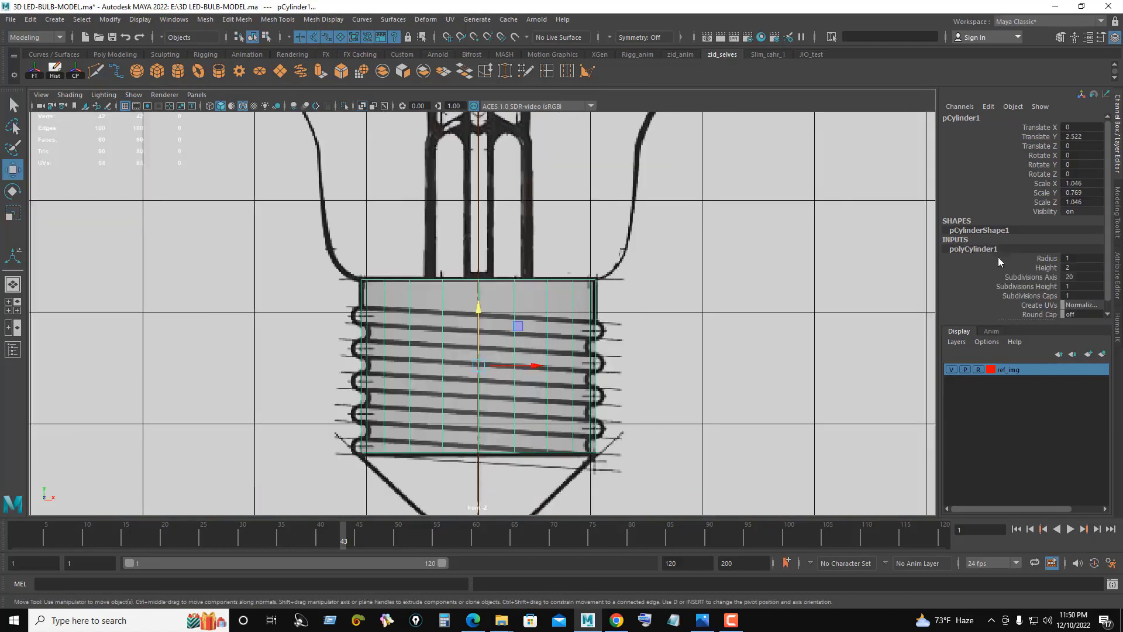
type("32")
key("Return")
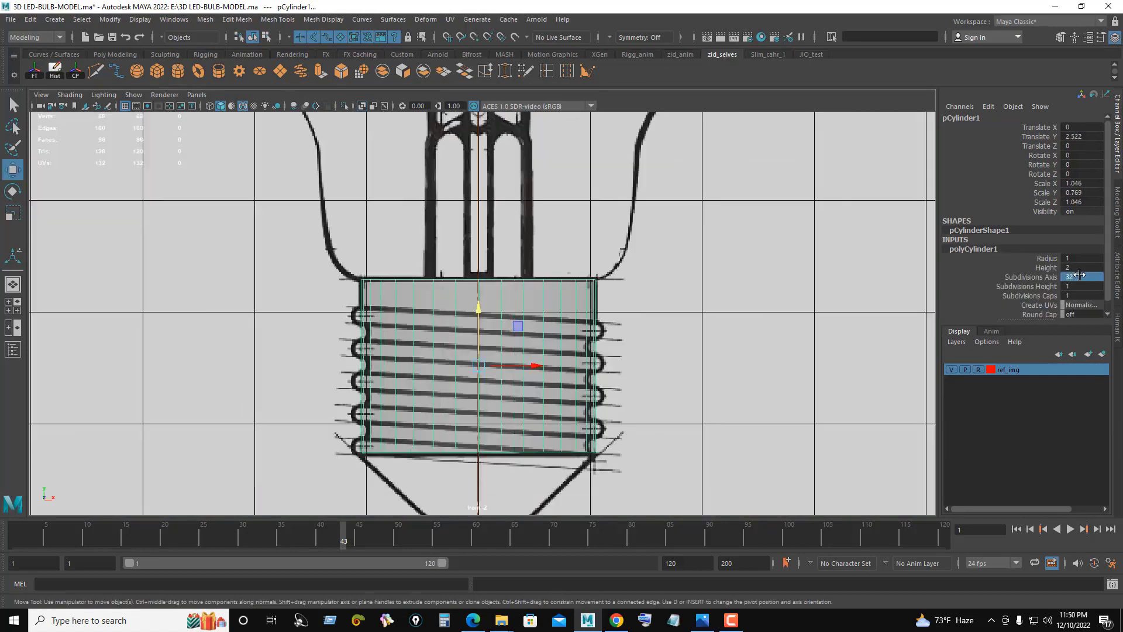
left_click(641, 298)
left_click(532, 307)
Step: Switch to an elevated perspective view with Wireframe on Shaded enabled
key("space")
left_click_drag(532, 307, 723, 194)
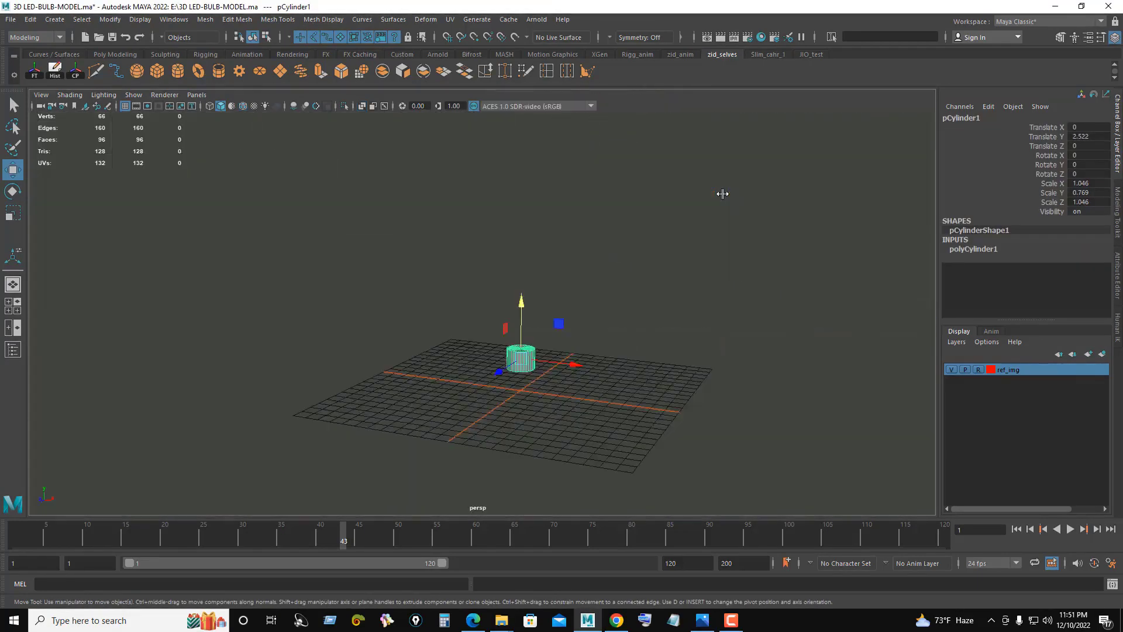
scroll(572, 341, "up", 2)
scroll(556, 322, "up", 3)
scroll(612, 336, "up", 3)
scroll(693, 341, "up", 3)
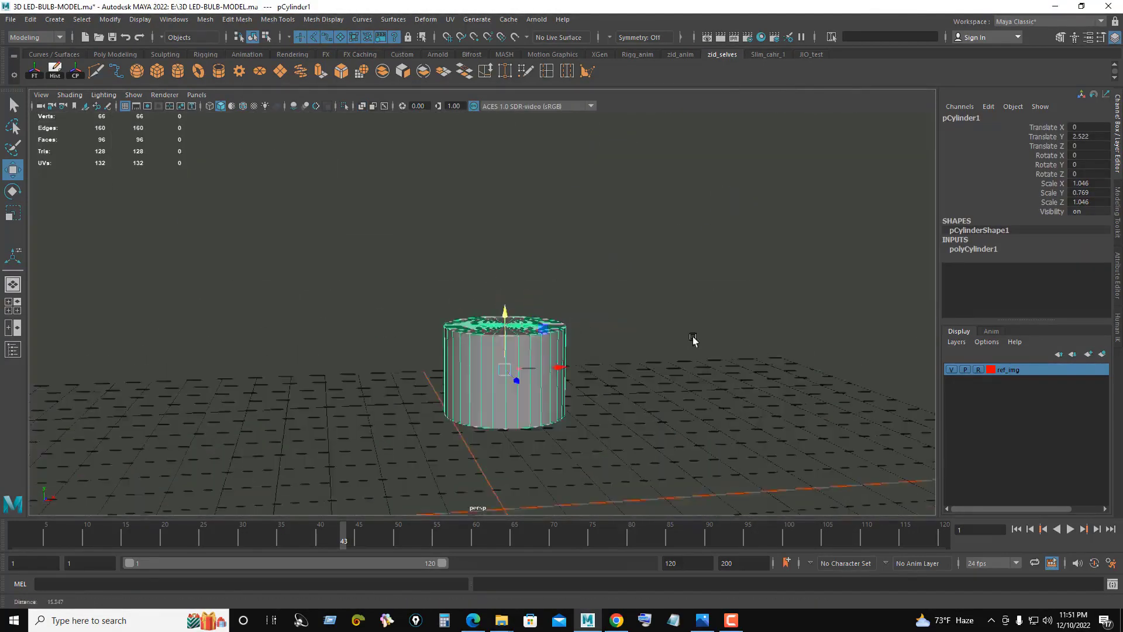
scroll(693, 341, "up", 3)
scroll(554, 311, "up", 3)
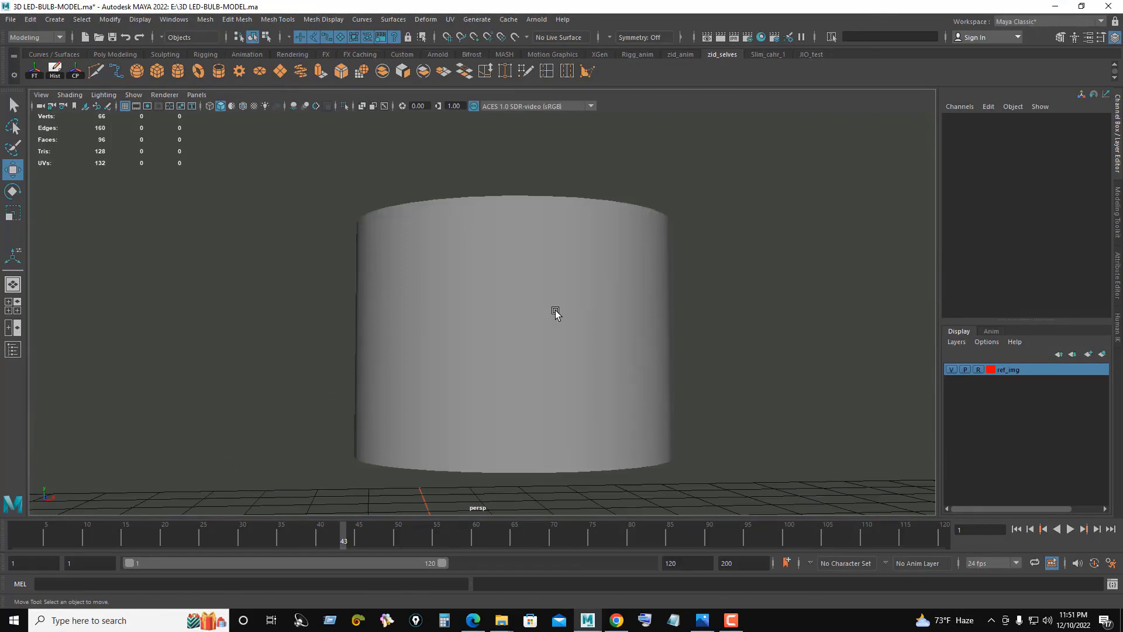
left_click(246, 110)
left_click(252, 155)
left_click_drag(252, 155, 577, 268, "alt")
left_click(579, 269)
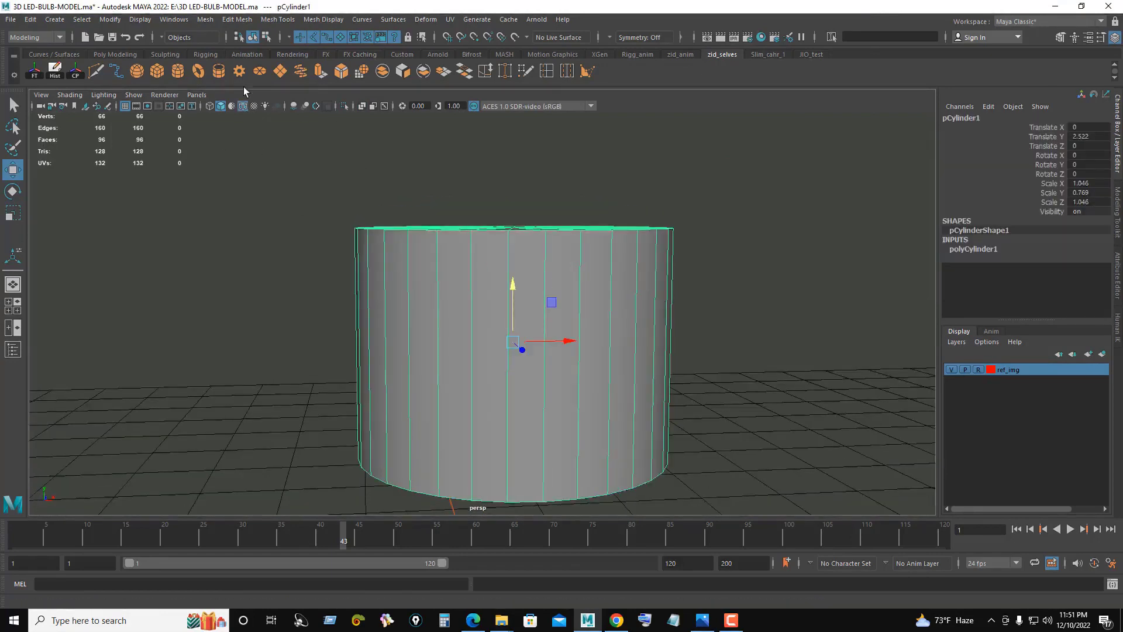
Step: Create a poly helix at the cylinder top with 5 coils, height 1.2 and radius 0.08
left_click(303, 74)
scroll(712, 346, "down", 3)
left_click_drag(494, 372, 491, 208)
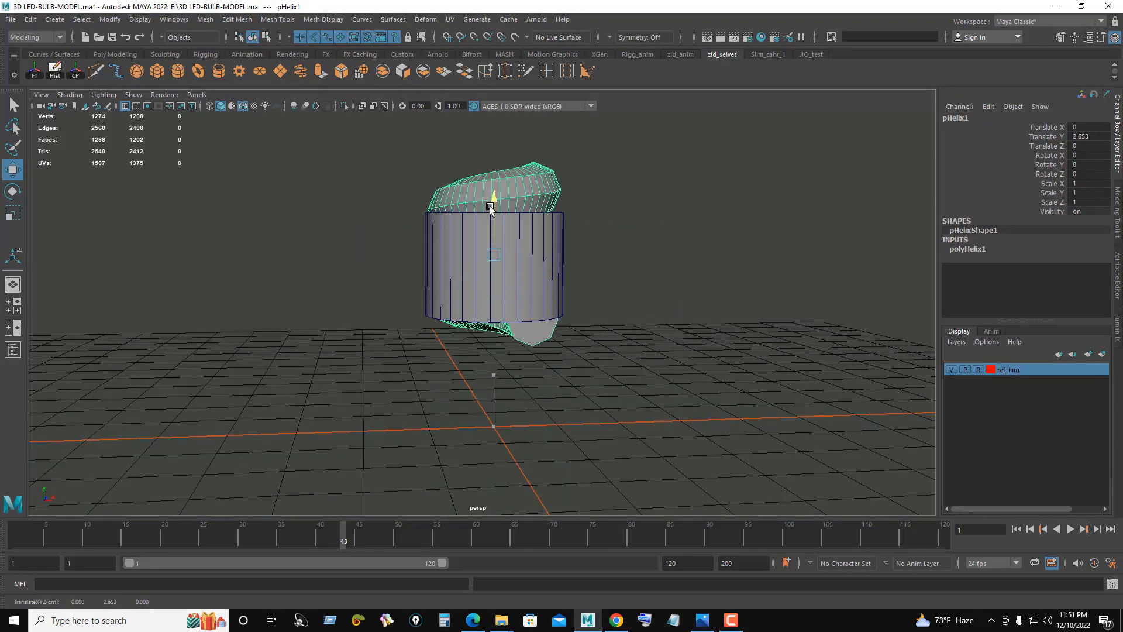
left_click(1002, 248)
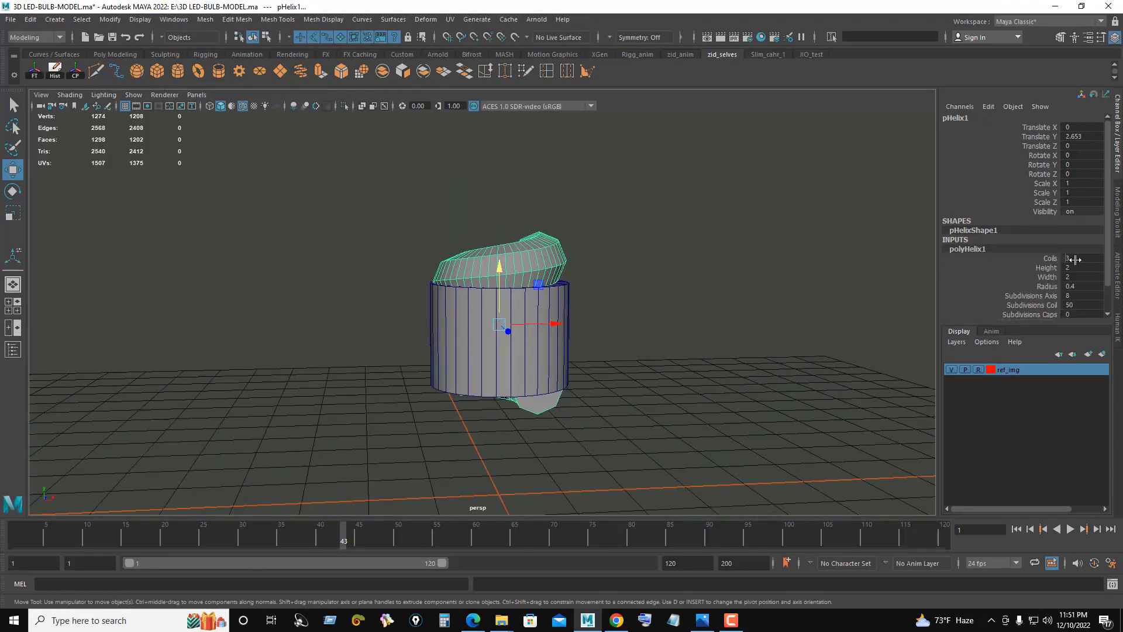
middle_click_drag(1075, 259, 1075, 259)
type("5")
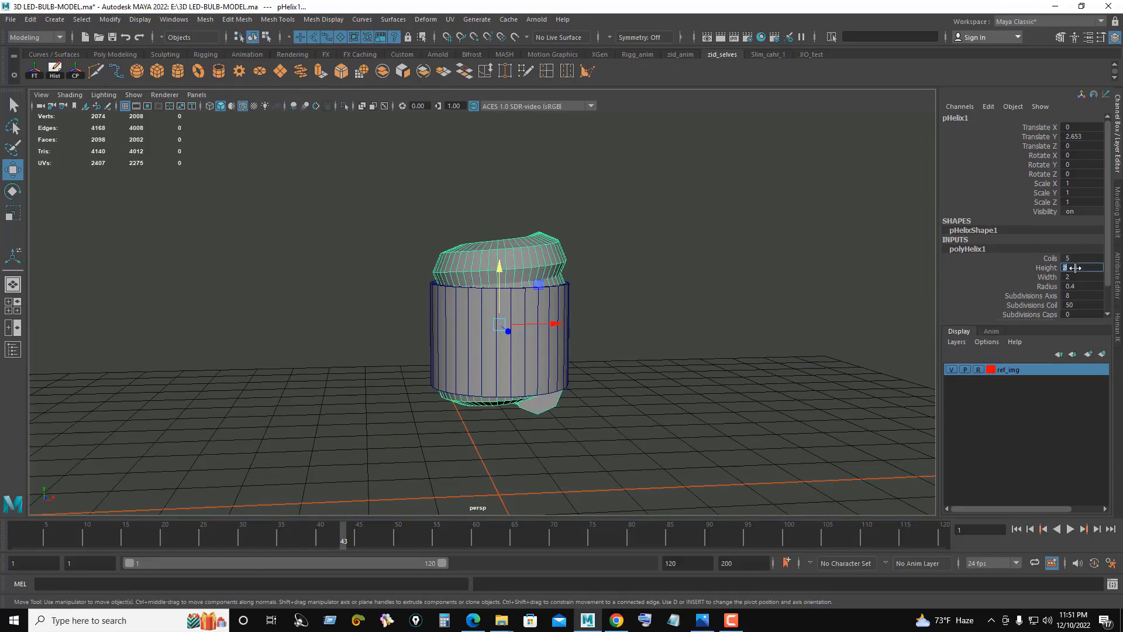
type("1.2")
left_click(1081, 276)
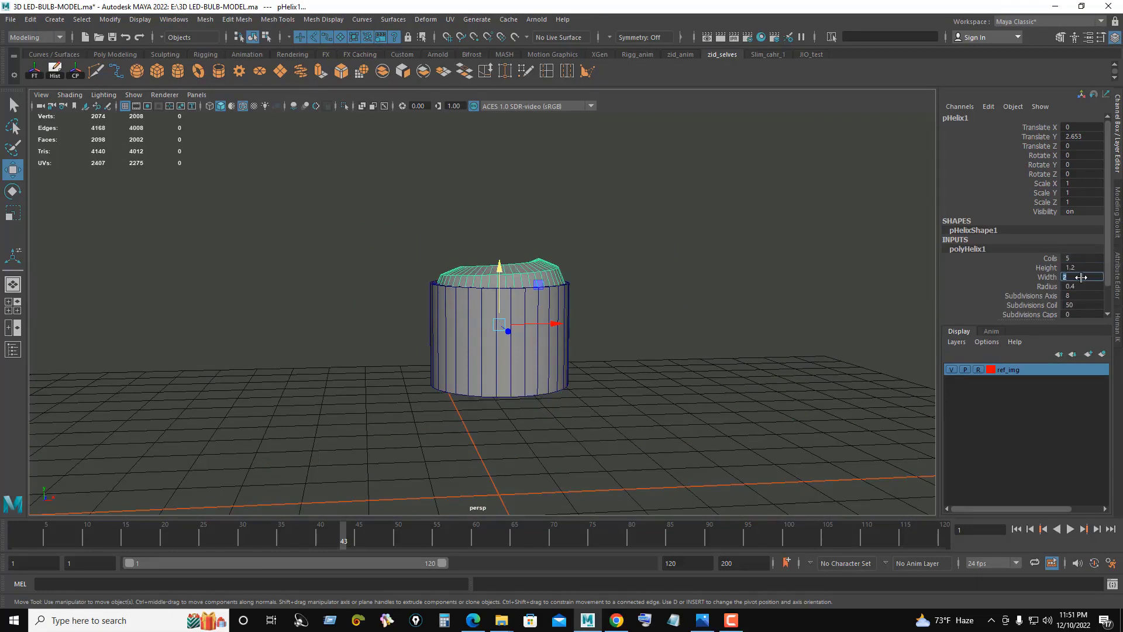
type("0.08")
key("Return")
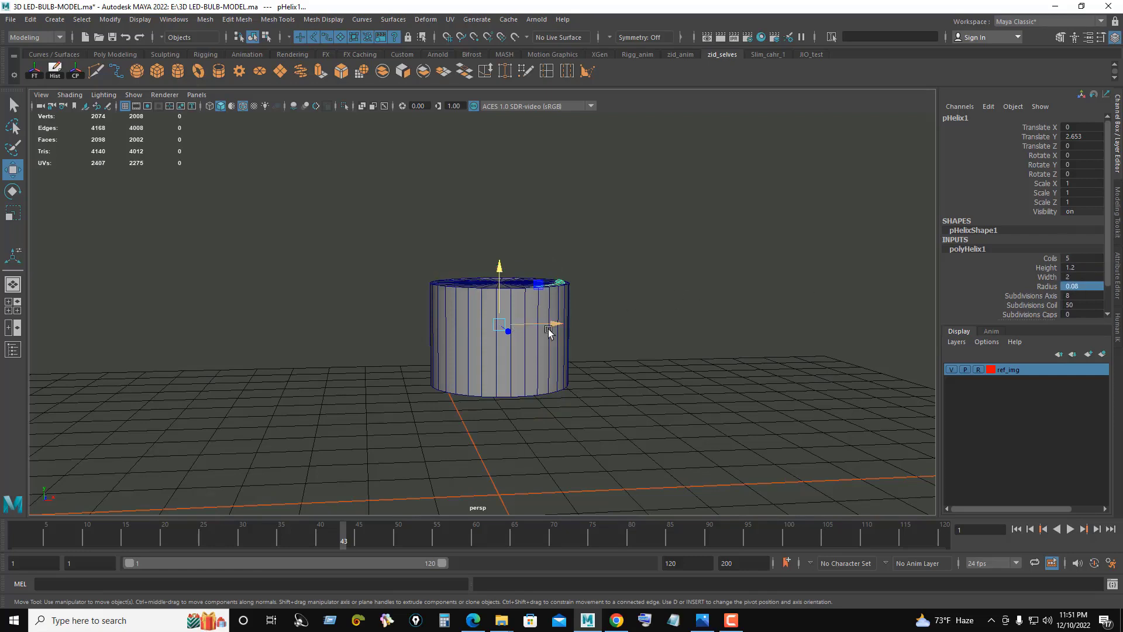
Step: Widen the helix to 2.224 so it wraps around the cylinder
left_click(1047, 277)
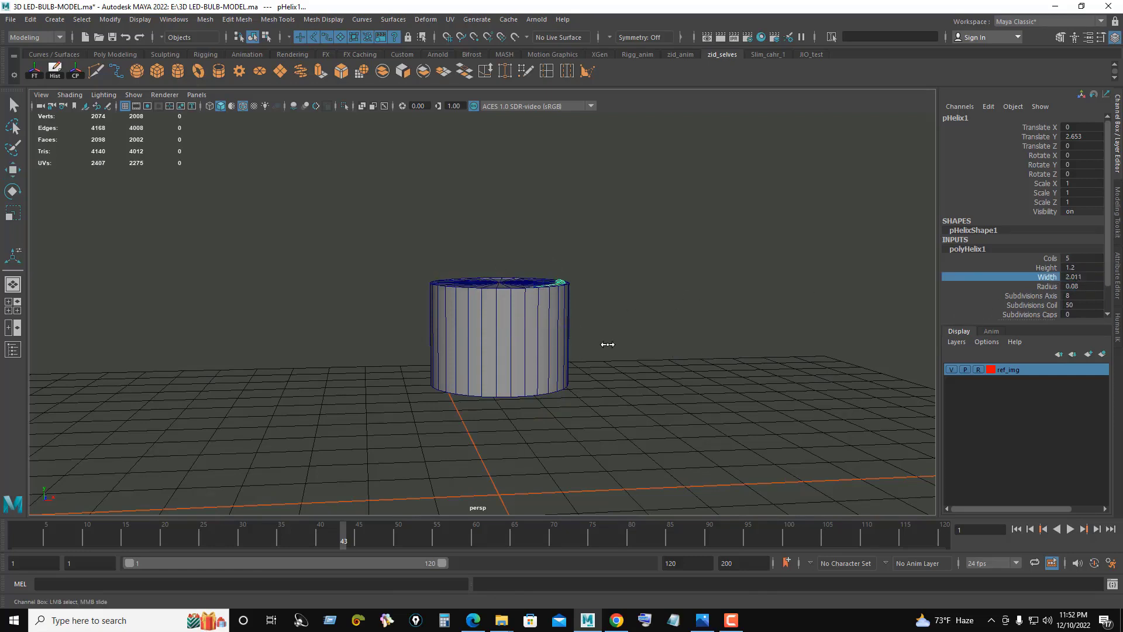
middle_click_drag(607, 344, 695, 366)
left_click_drag(726, 371, 535, 328, "alt")
scroll(567, 363, "up", 5)
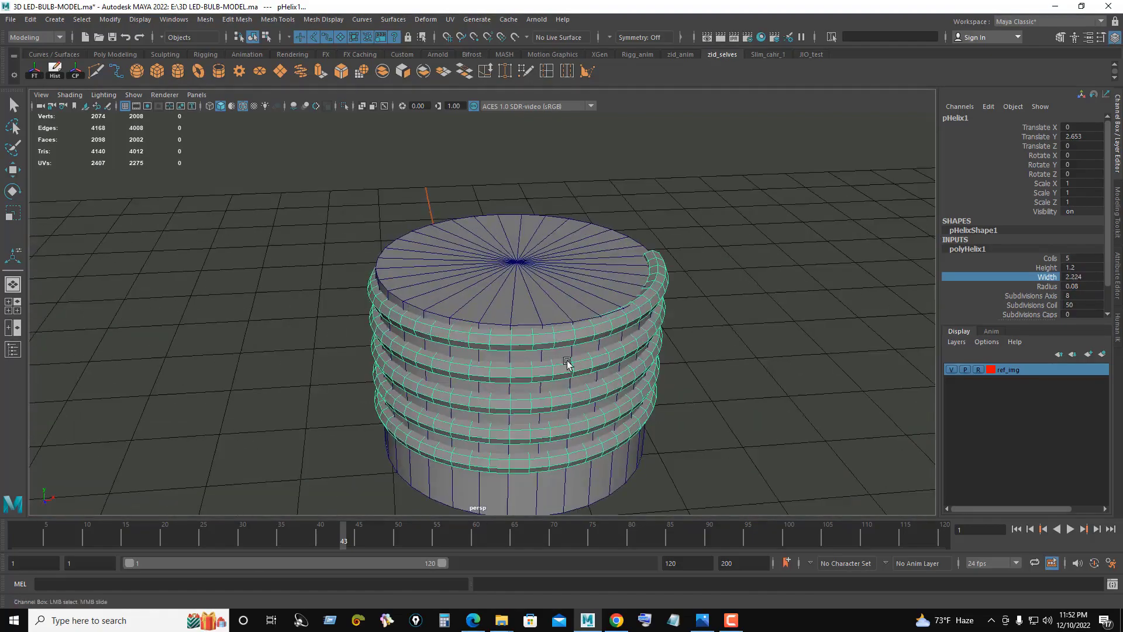
mouse_move(567, 363)
left_mouse_down("alt")
mouse_move(566, 334)
mouse_move(590, 316)
mouse_move(303, 255)
mouse_move(611, 313)
mouse_move(638, 298)
left_mouse_up("alt")
Step: Lower the helix along the screw base in the front view, keeping its height at 1.2
key("w")
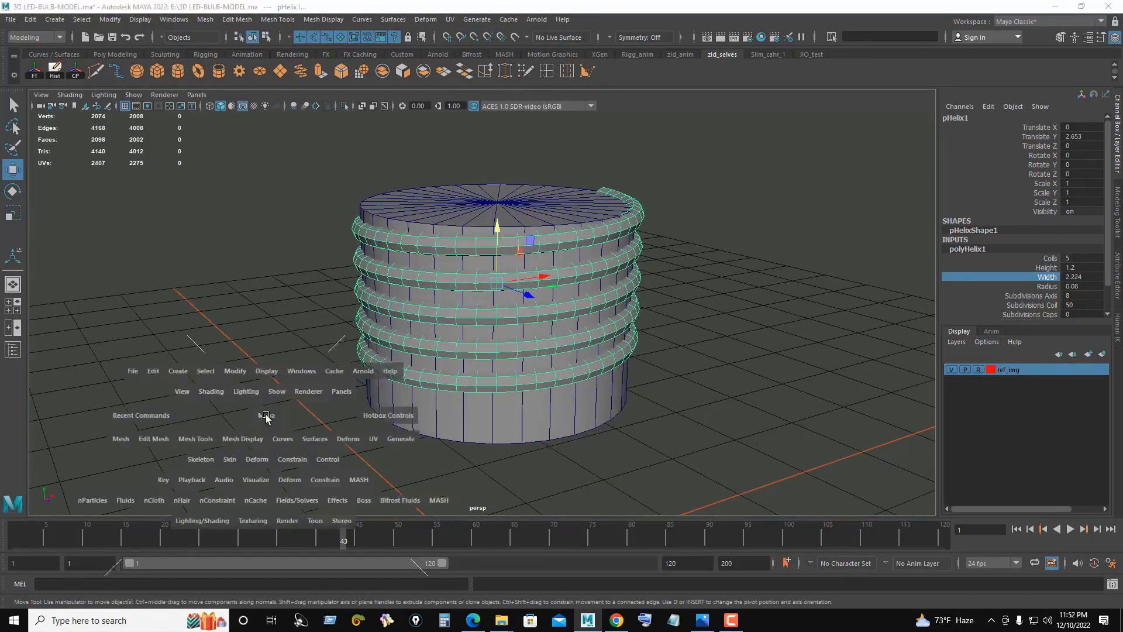
left_click_drag(292, 386, 292, 433)
scroll(526, 351, "up", 3)
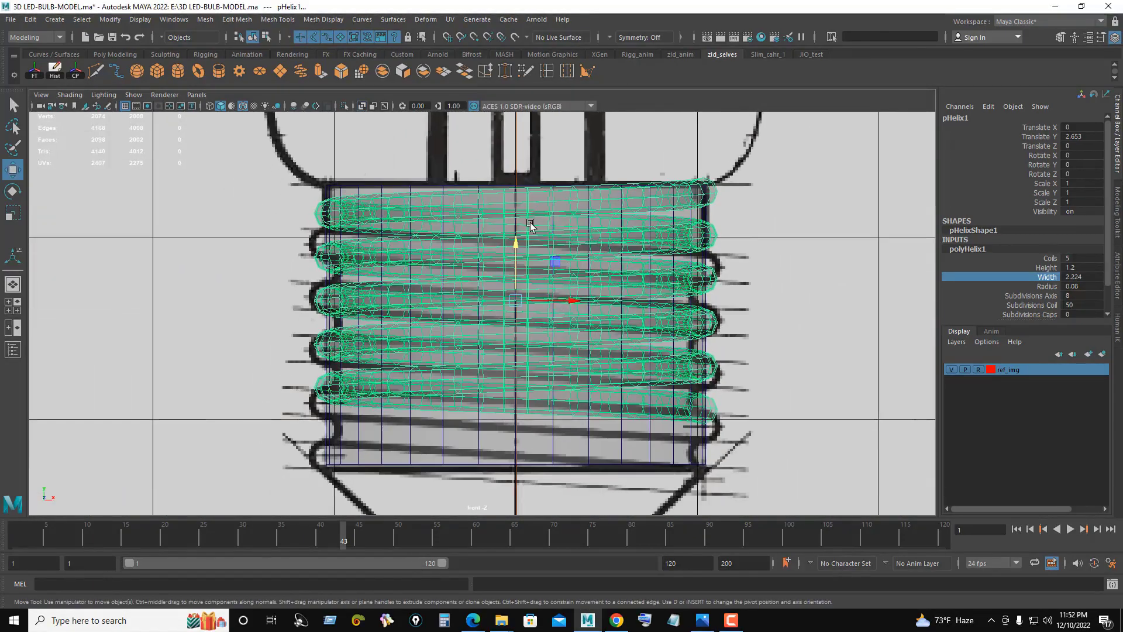
mouse_move(516, 243)
left_mouse_down()
mouse_move(519, 320)
mouse_move(517, 296)
mouse_move(521, 303)
mouse_move(531, 282)
left_mouse_up()
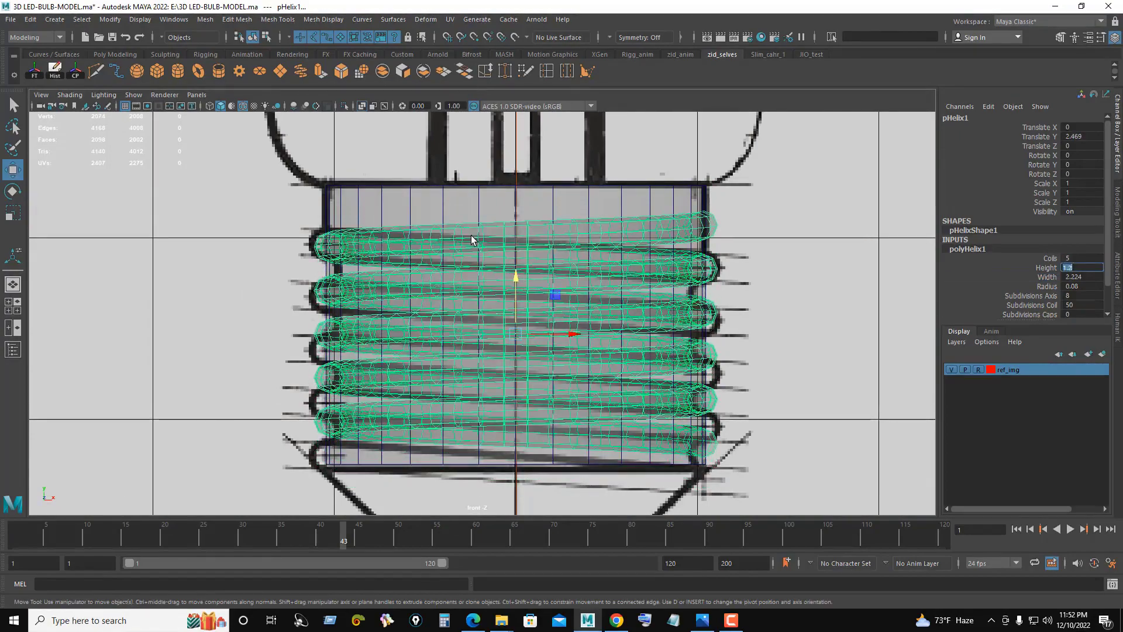
type("0.01")
key("Return")
scroll(446, 211, "down", 3)
key("space")
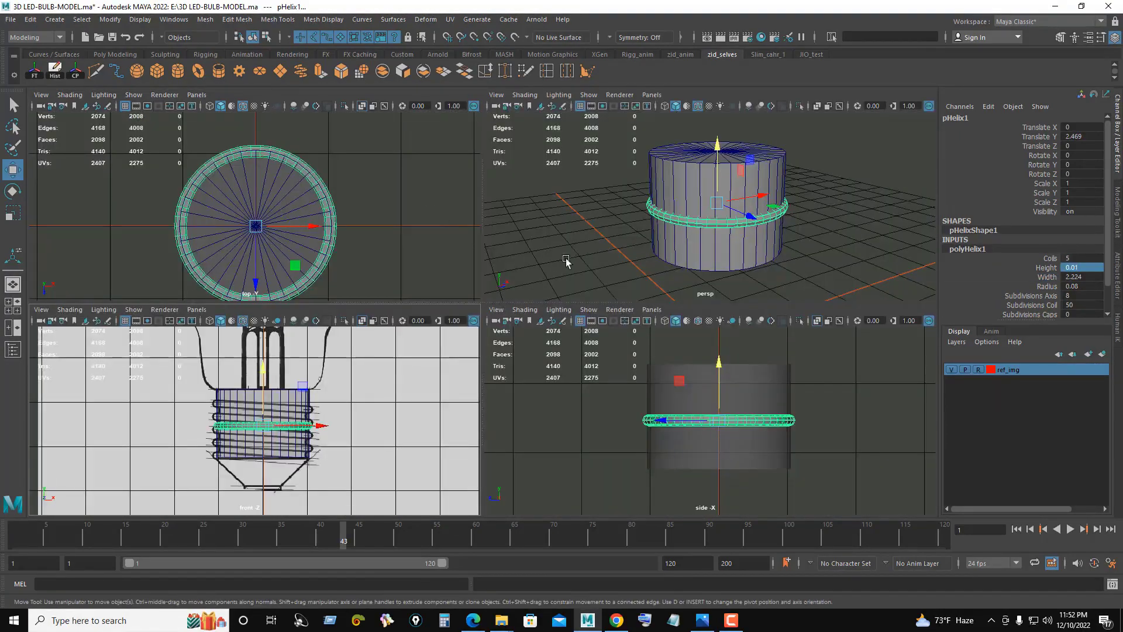
key("ctrl+z")
key("space")
scroll(588, 344, "up", 3)
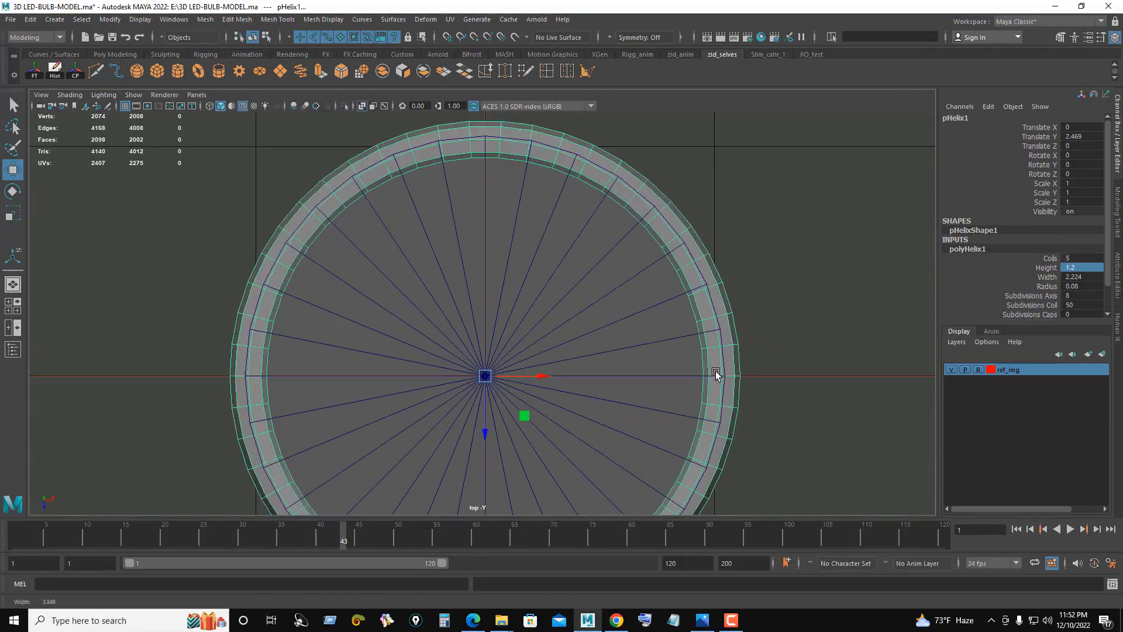
Step: Scale the helix up to about 1.064 and adjust its coil spacing to fit
key("r")
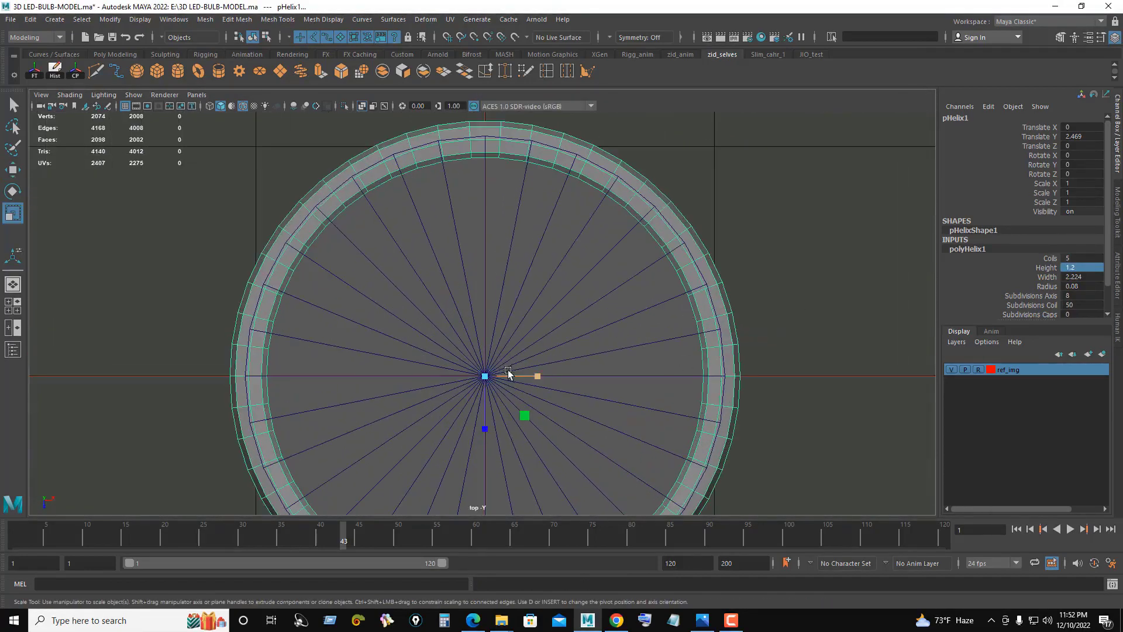
left_click_drag(489, 378, 514, 382)
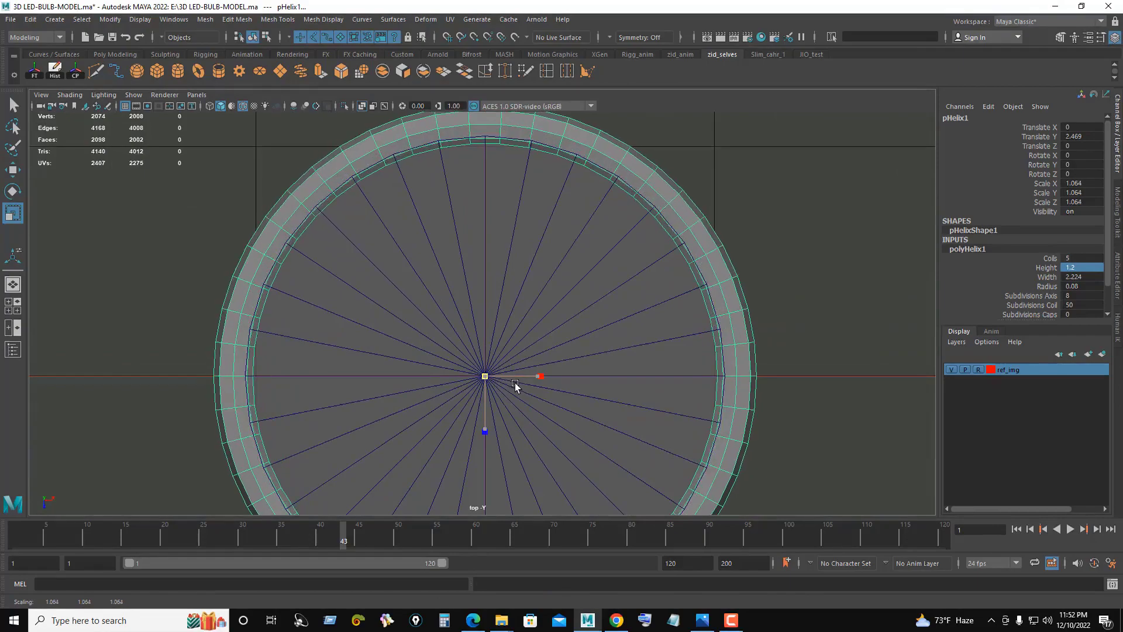
key("space")
key("space")
middle_click_drag(558, 256, 1078, 267)
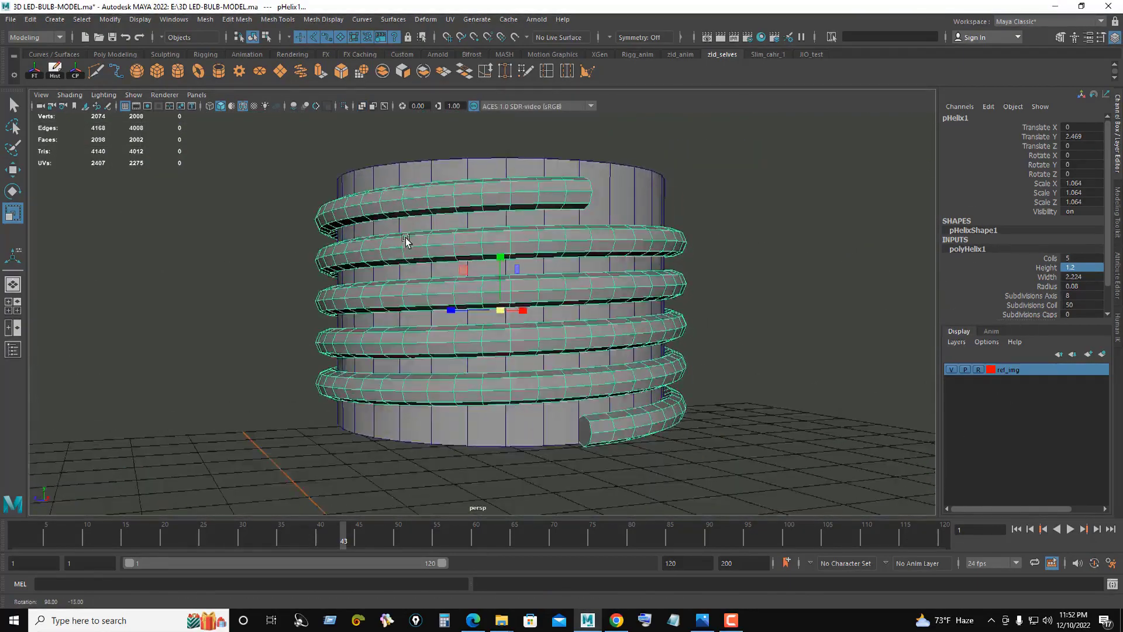
left_click_drag(1078, 267, 1078, 267, "ctrl")
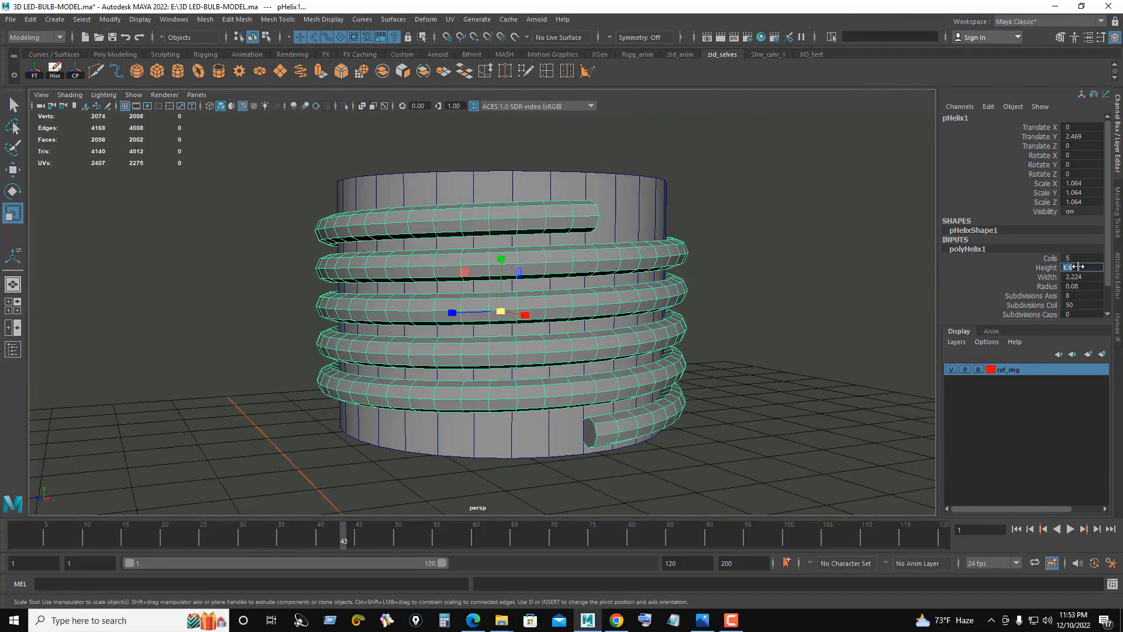
key("w")
left_click_drag(702, 305, 1074, 294, "alt")
type("4")
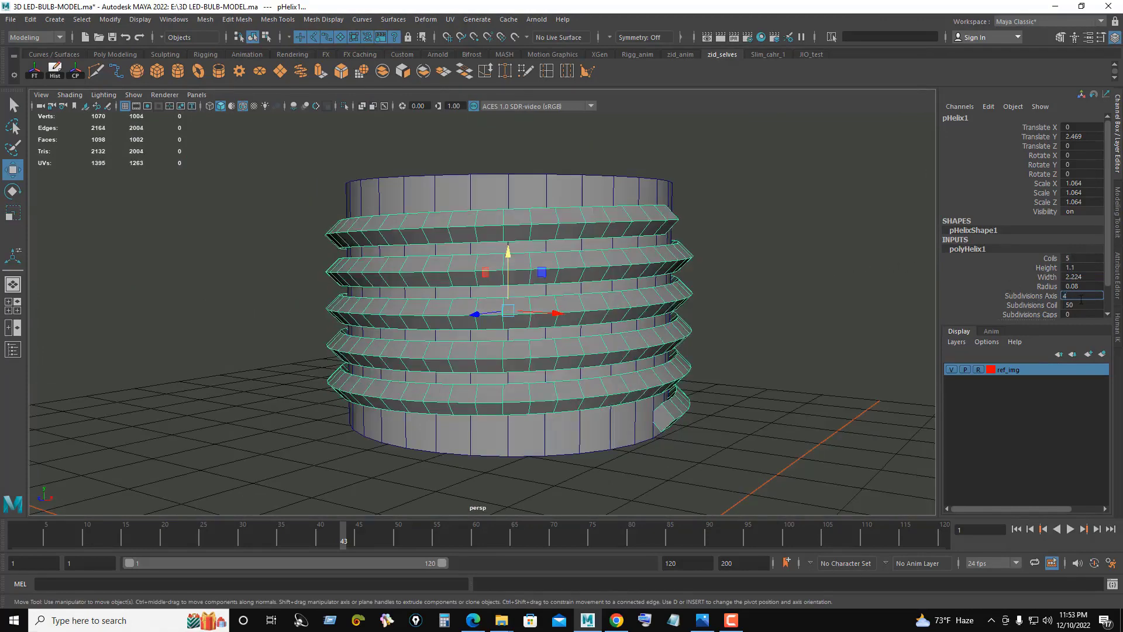
Step: Set the helix to 32 segments per coil and inspect the thread from all sides
key("Return")
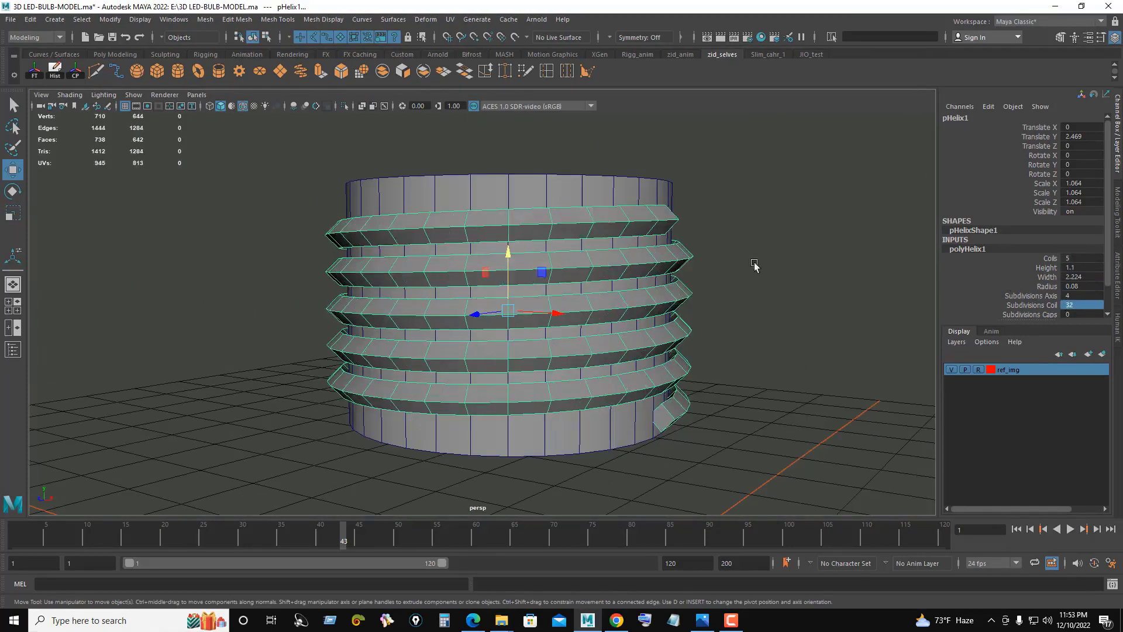
mouse_move(754, 265)
left_mouse_down("alt")
mouse_move(612, 238)
mouse_move(626, 251)
mouse_move(447, 234)
mouse_move(519, 230)
mouse_move(497, 233)
mouse_move(585, 276)
left_mouse_up("alt")
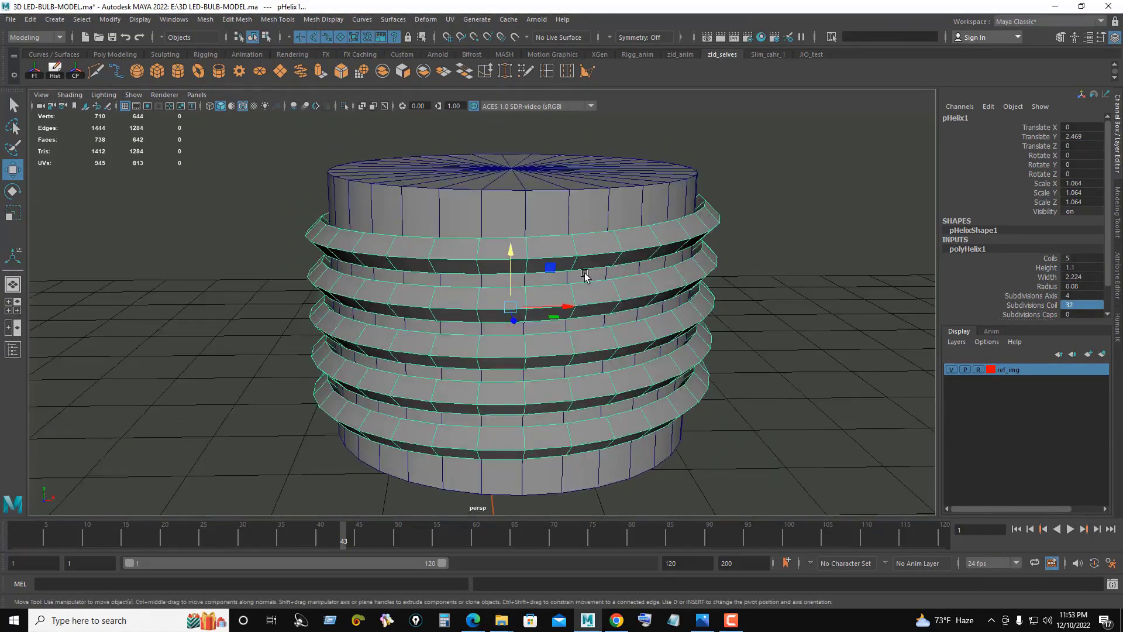
key("space")
key("space")
scroll(514, 272, "up", 2)
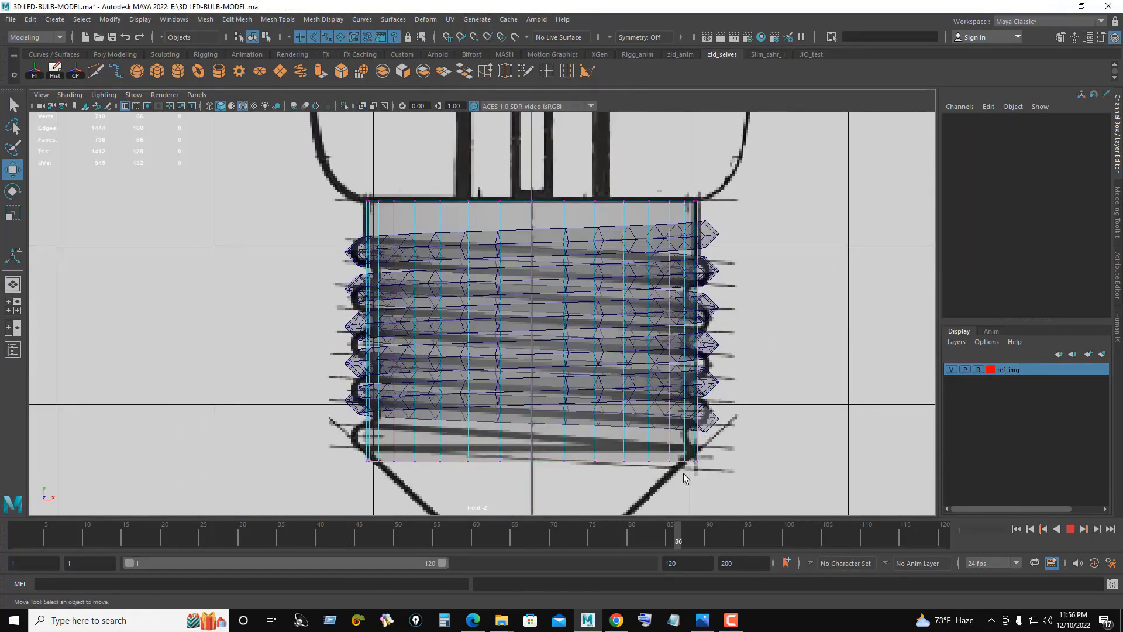
Step: Raise the cylinder's bottom row of vertices, then select pHelix1 from a top-down view
left_click_drag(702, 475, 357, 448)
left_click_drag(532, 410, 535, 395)
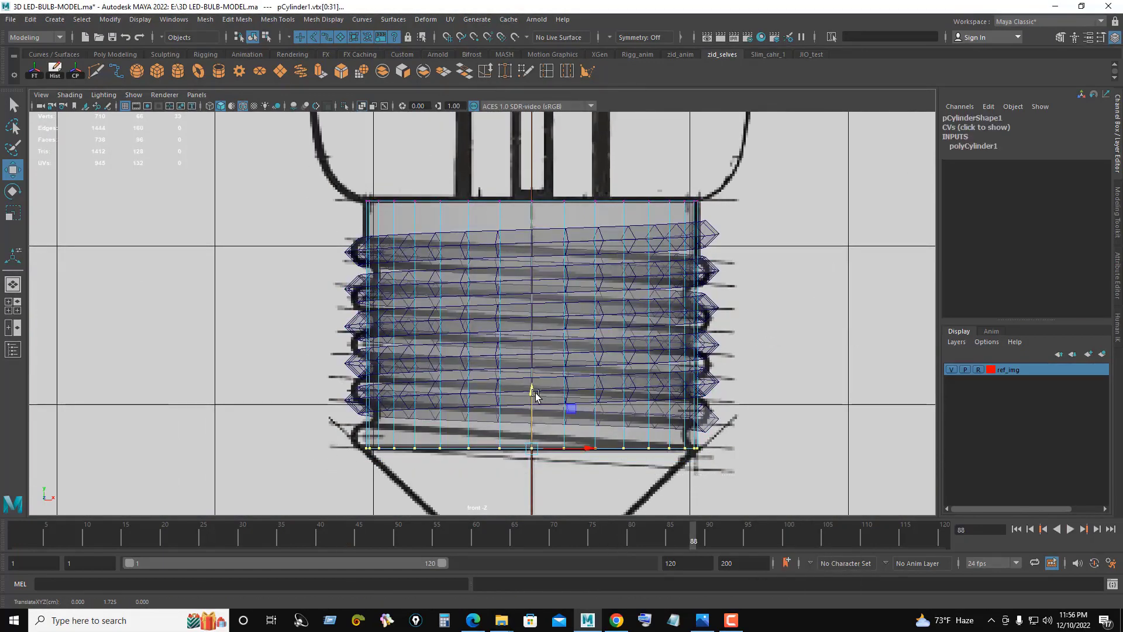
key("space")
key("space")
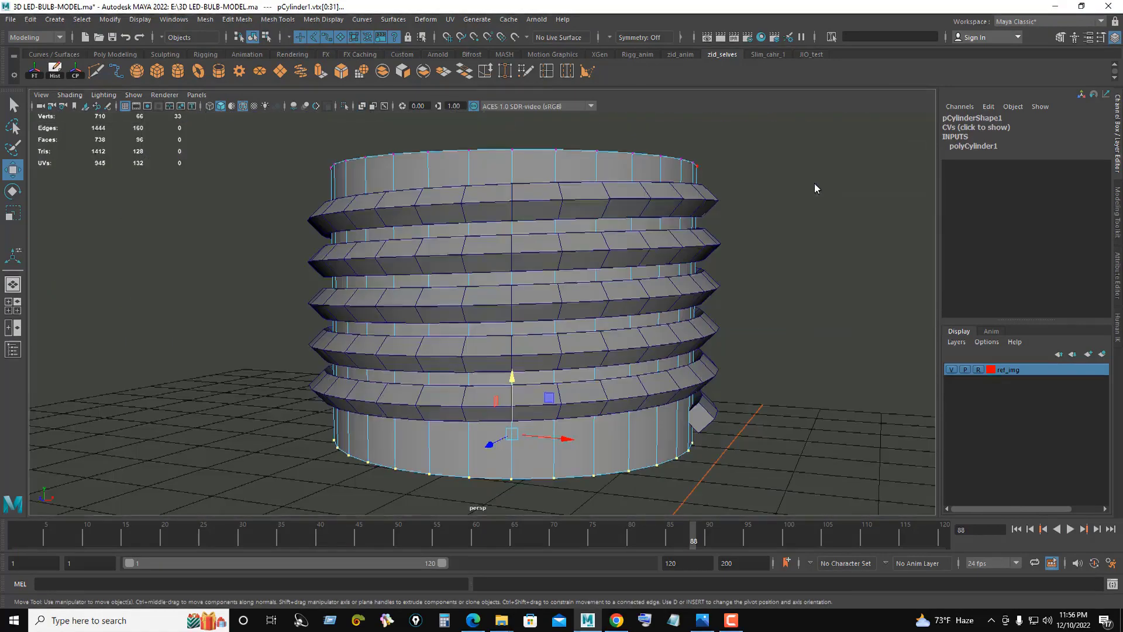
right_click(819, 195)
left_click(873, 179)
left_click_drag(874, 178, 694, 251, "alt")
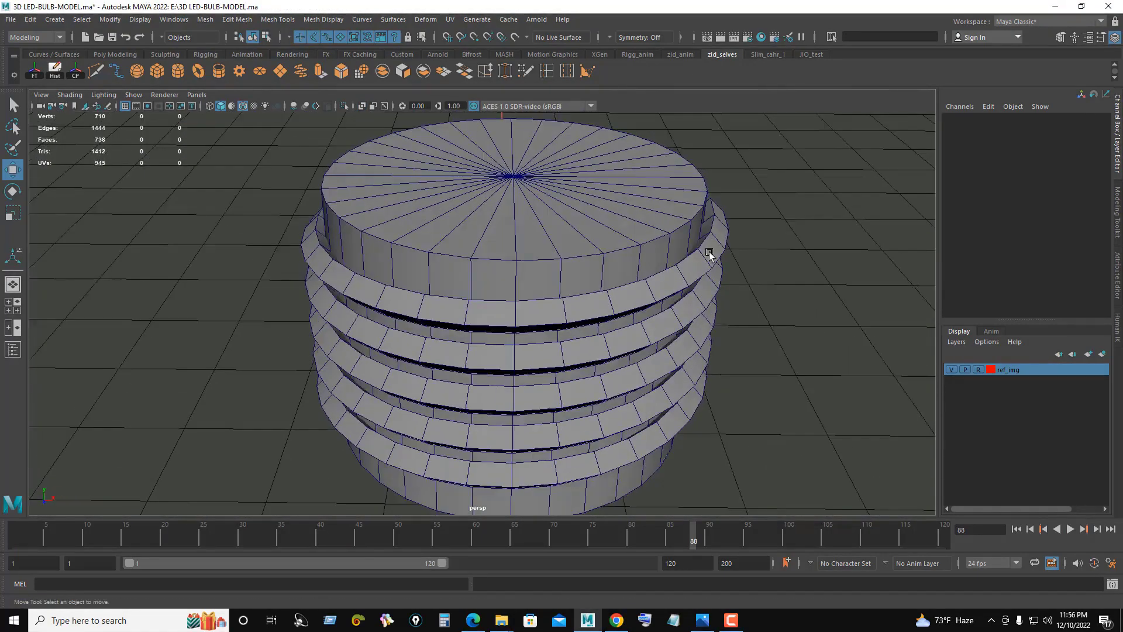
left_click(710, 251)
scroll(513, 290, "up", 3)
Step: Scale pHelix1 uniformly down to about 1.014 with the centre handle
key("r")
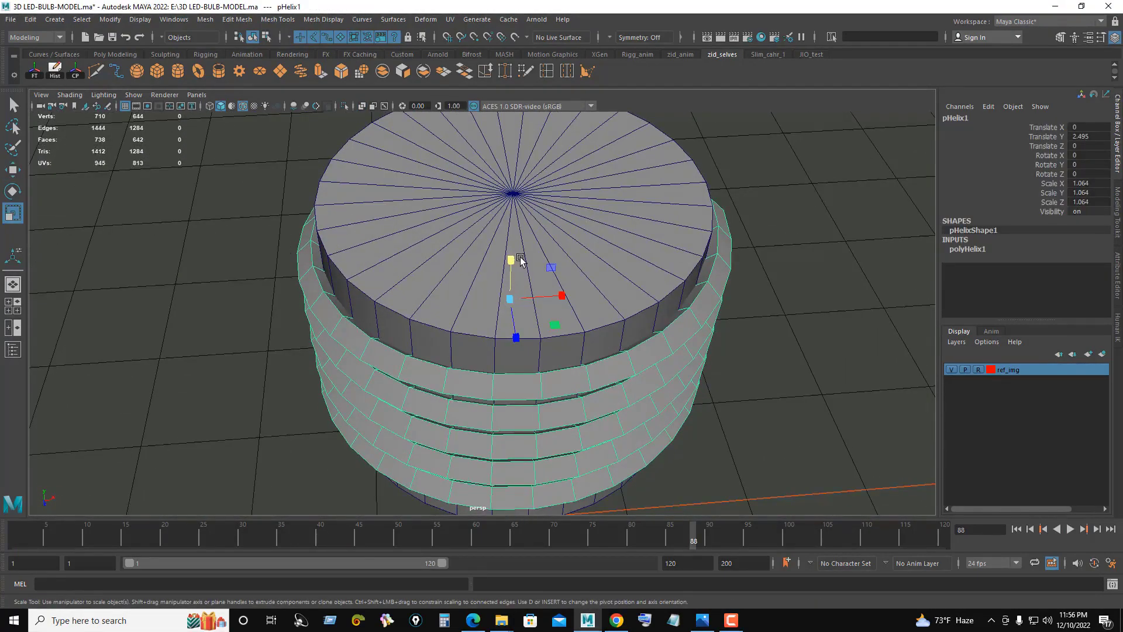
key("space")
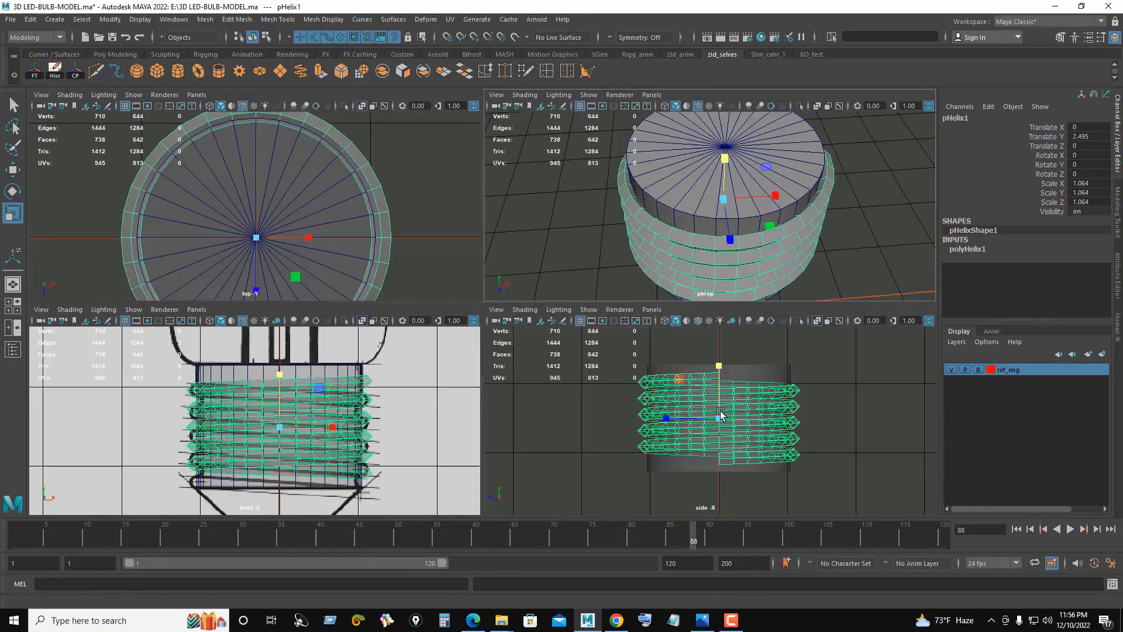
scroll(842, 222, "up", 3)
scroll(842, 223, "up", 2)
scroll(841, 219, "up", 2)
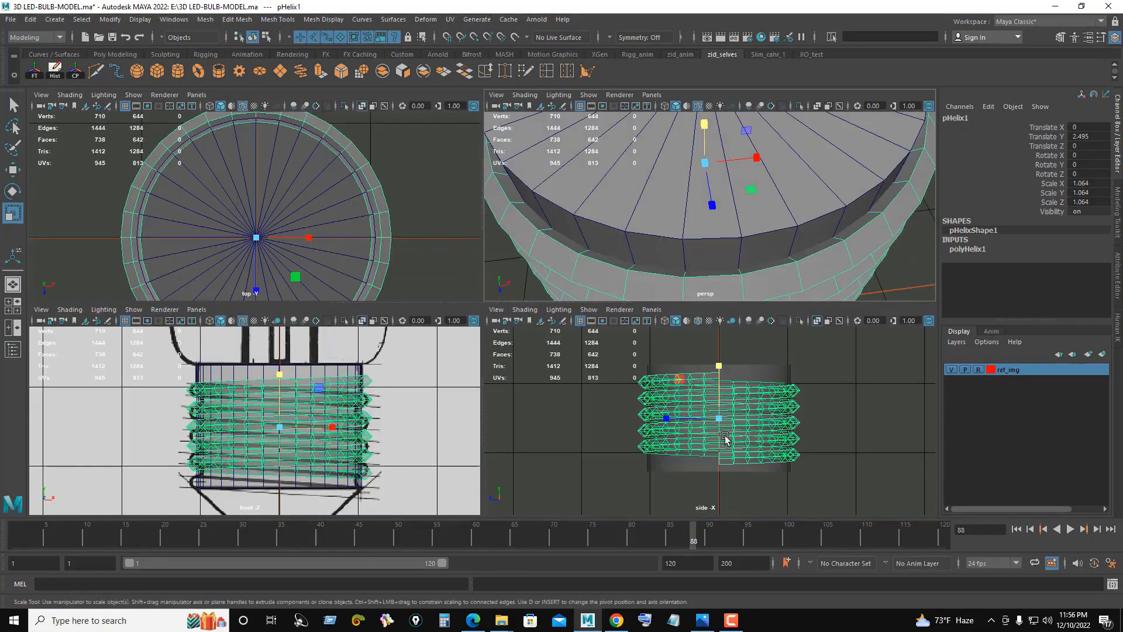
left_click_drag(723, 416, 716, 417)
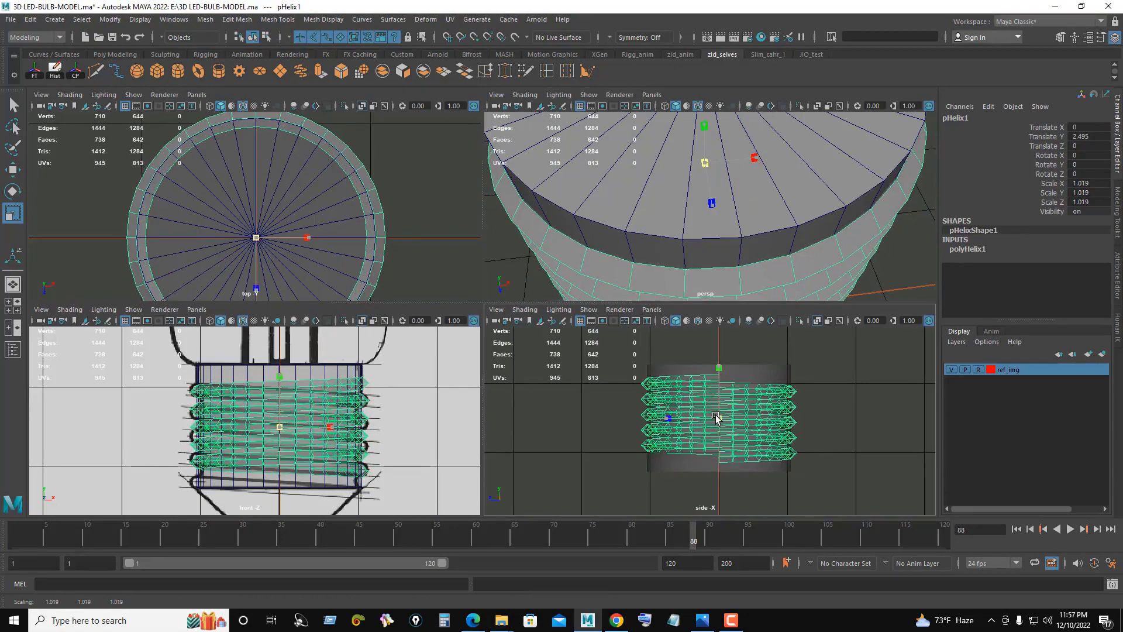
Step: In the enlarged top view, refine the helix's uniform scale to 1.011, then 1.01
key("space")
scroll(371, 324, "up", 3)
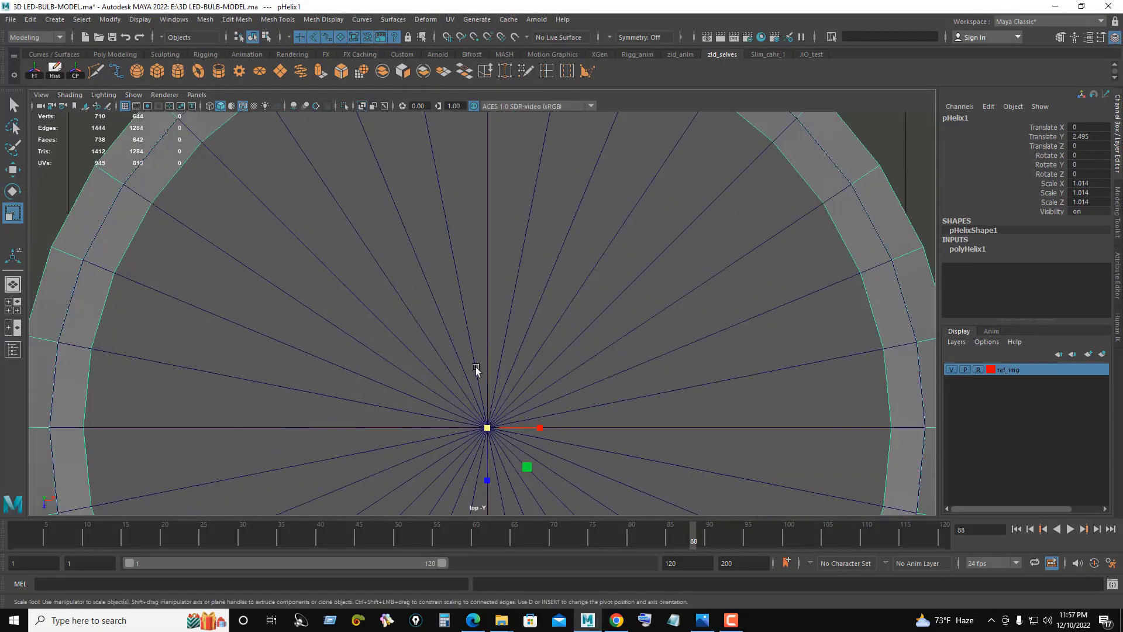
scroll(601, 420, "up", 1)
left_click_drag(601, 421, 598, 423)
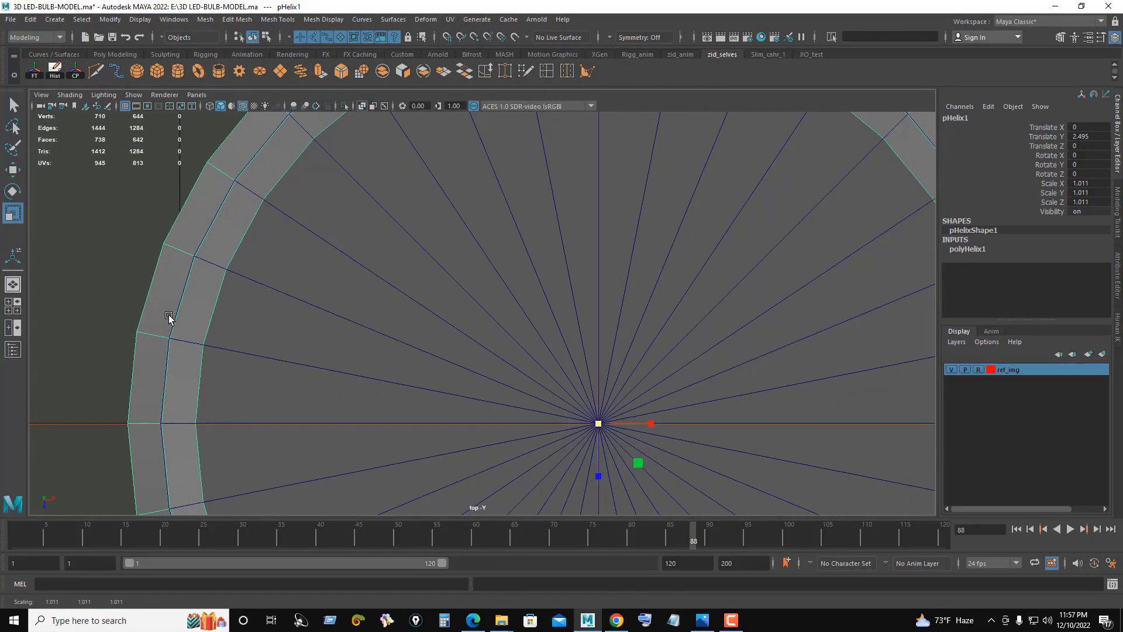
scroll(614, 368, "up", 2)
scroll(848, 401, "down", 5)
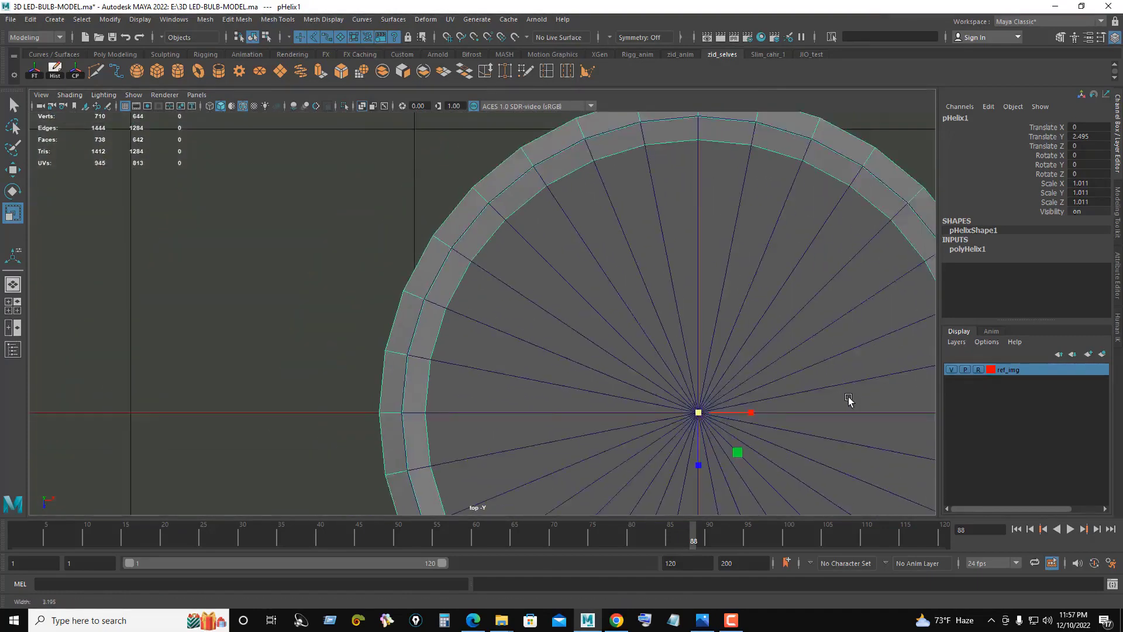
scroll(797, 395, "down", 2)
scroll(797, 395, "up", 2)
scroll(708, 420, "up", 2)
scroll(702, 421, "up", 2)
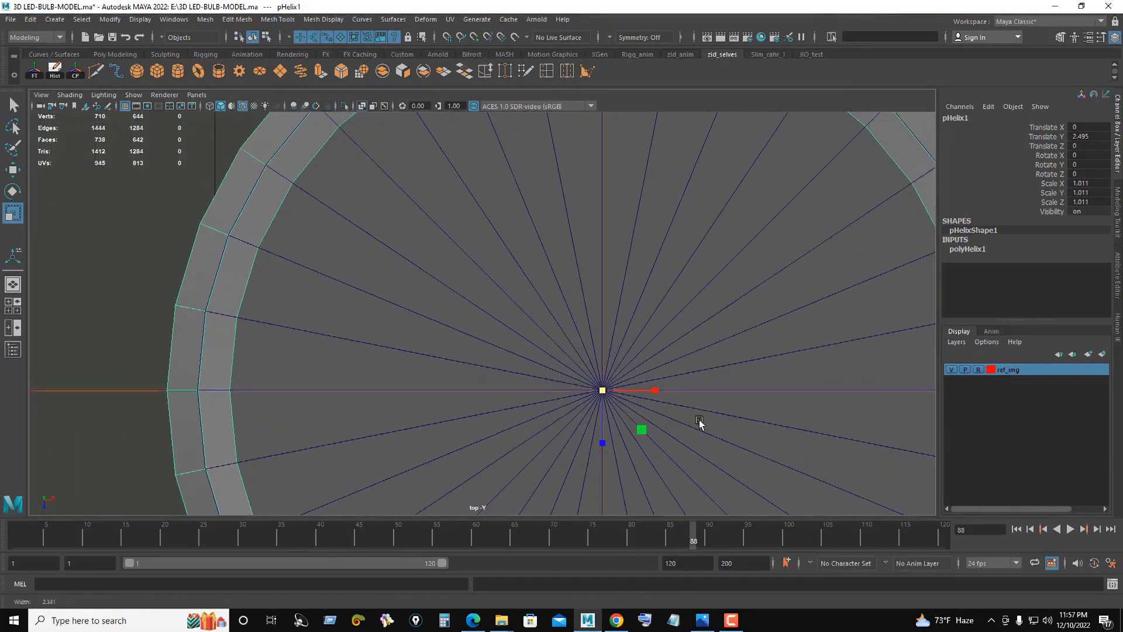
left_click_drag(625, 405, 626, 405)
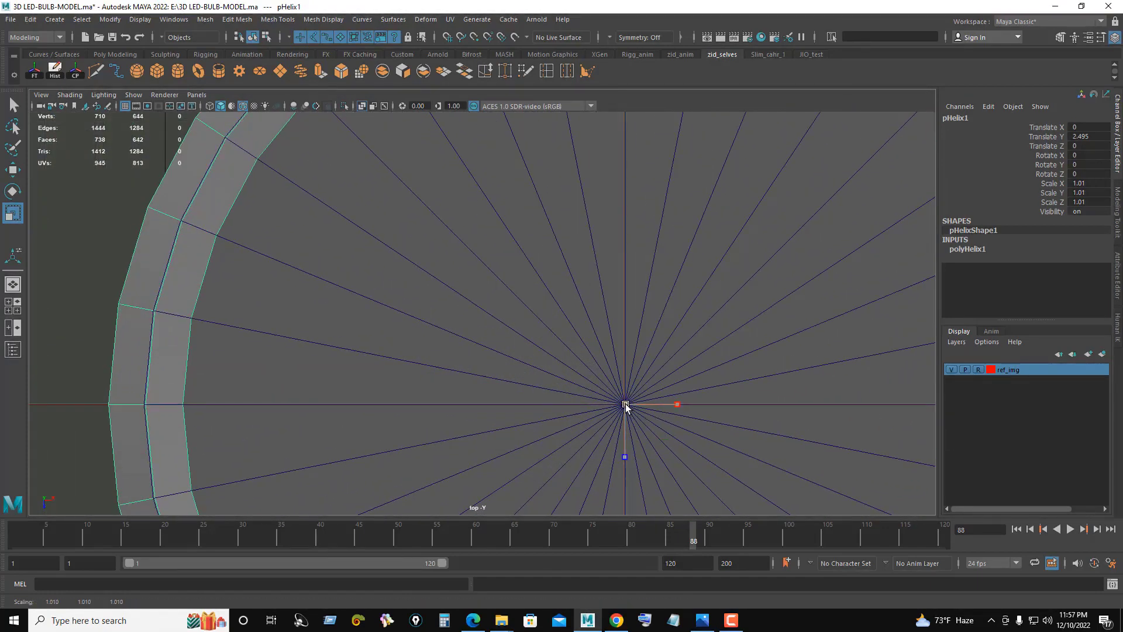
Step: Orbit the perspective view to look down on the cylinder top
key("space")
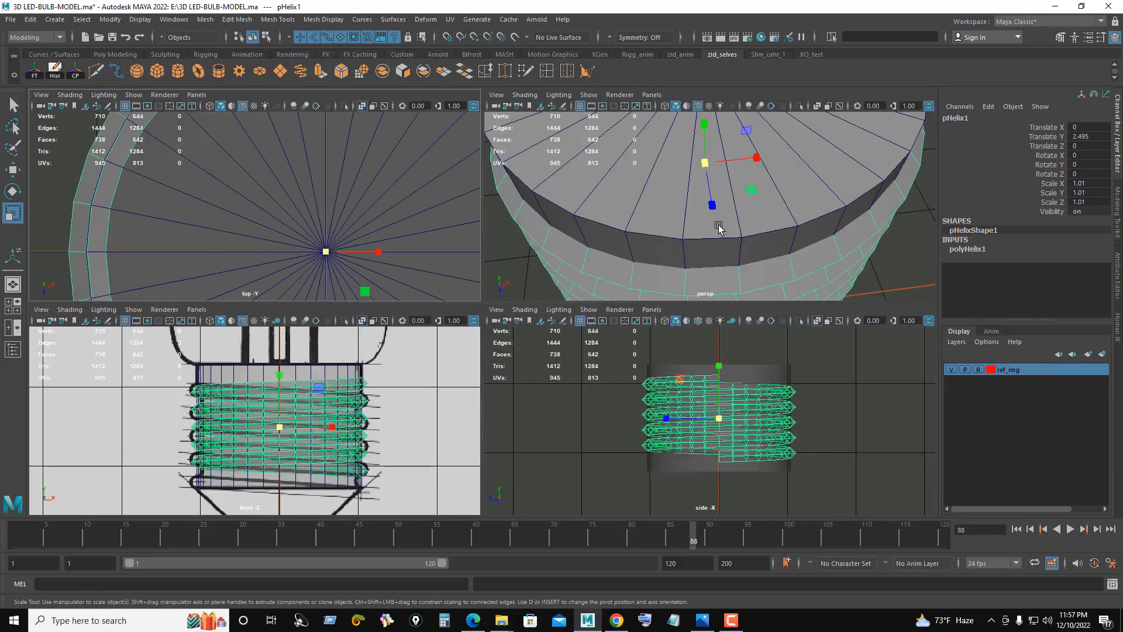
key("space")
scroll(509, 220, "down", 3)
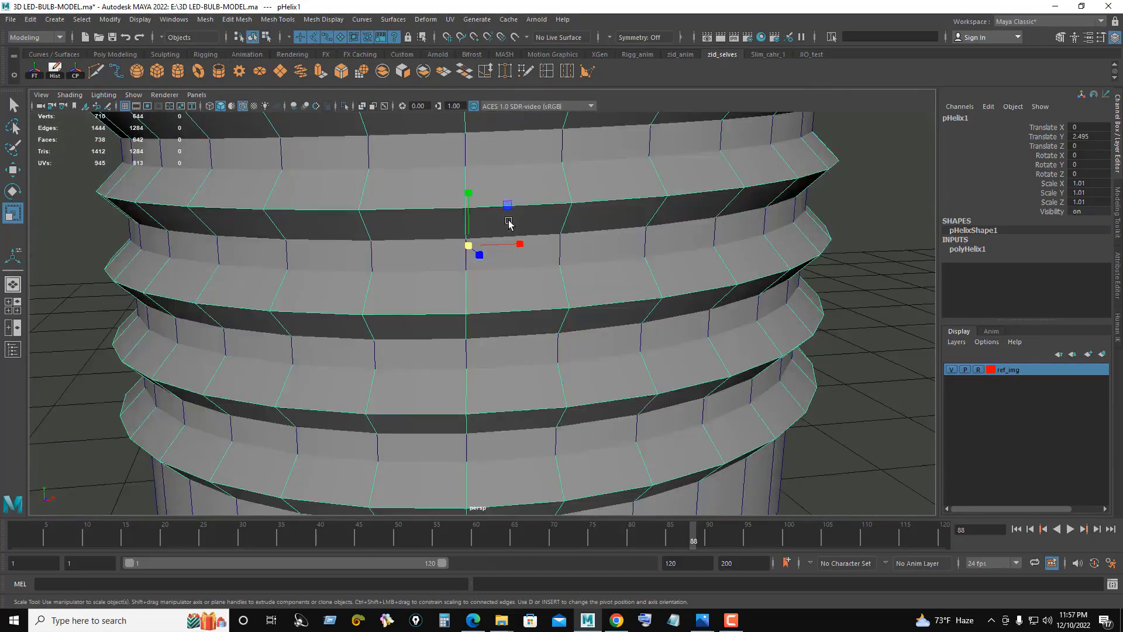
scroll(527, 238, "down", 3)
scroll(579, 347, "down", 2)
scroll(510, 318, "down", 2)
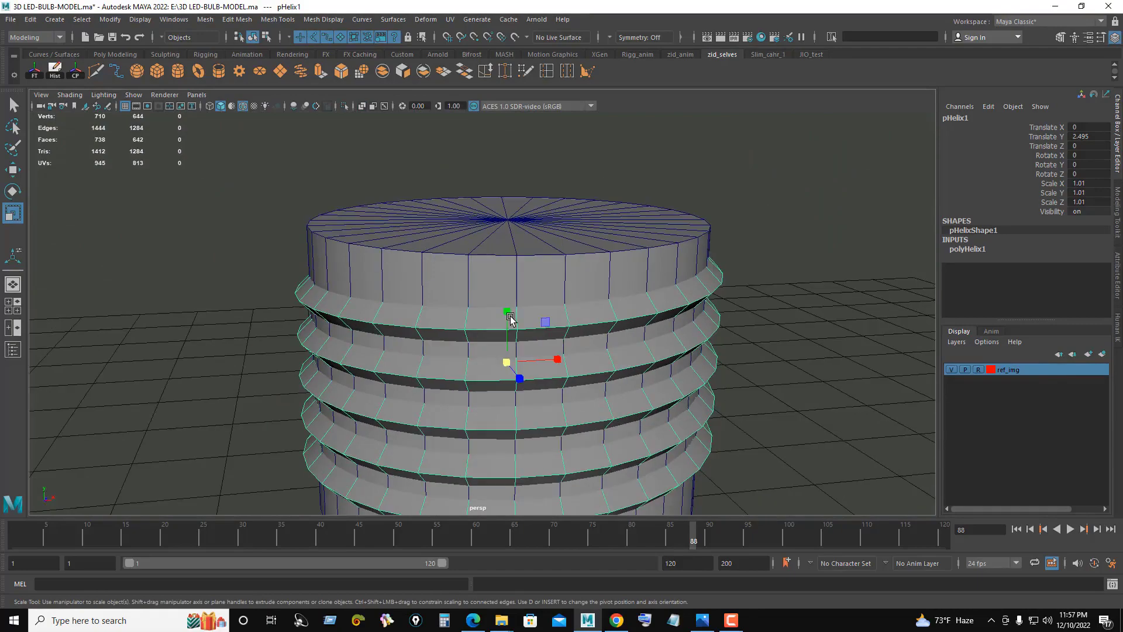
left_click_drag(510, 319, 562, 225, "alt")
Step: Chamfer the cylinder's top centre vertex into a ring with Chamfer Vertex
right_click_drag(562, 222, 510, 221)
left_click(514, 210)
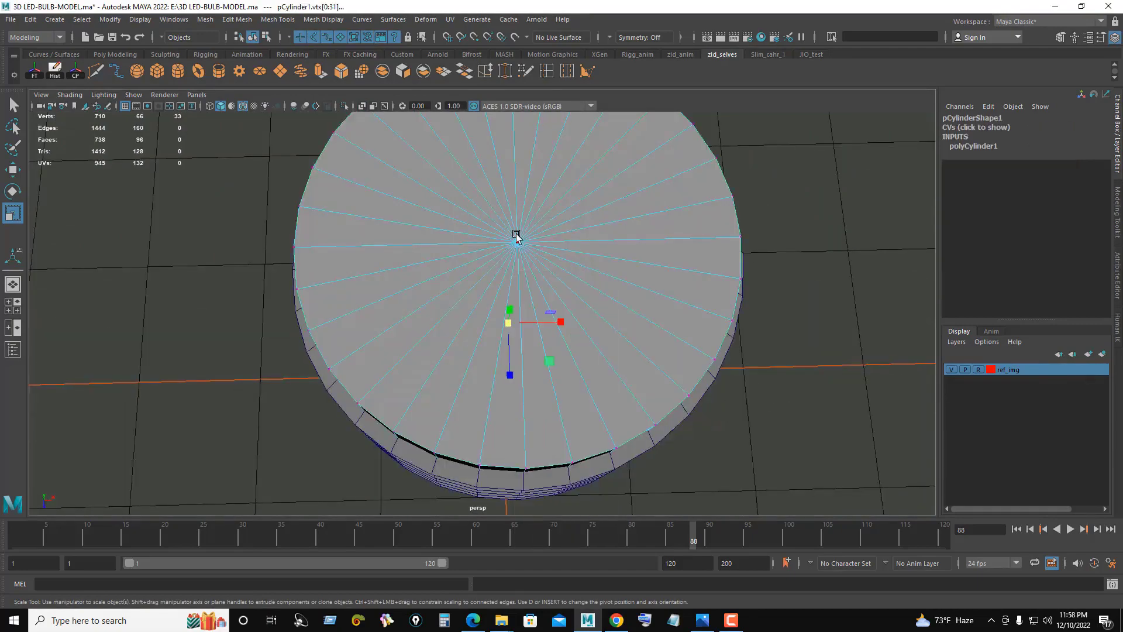
left_click_drag(543, 283, 614, 243, "alt")
key("q")
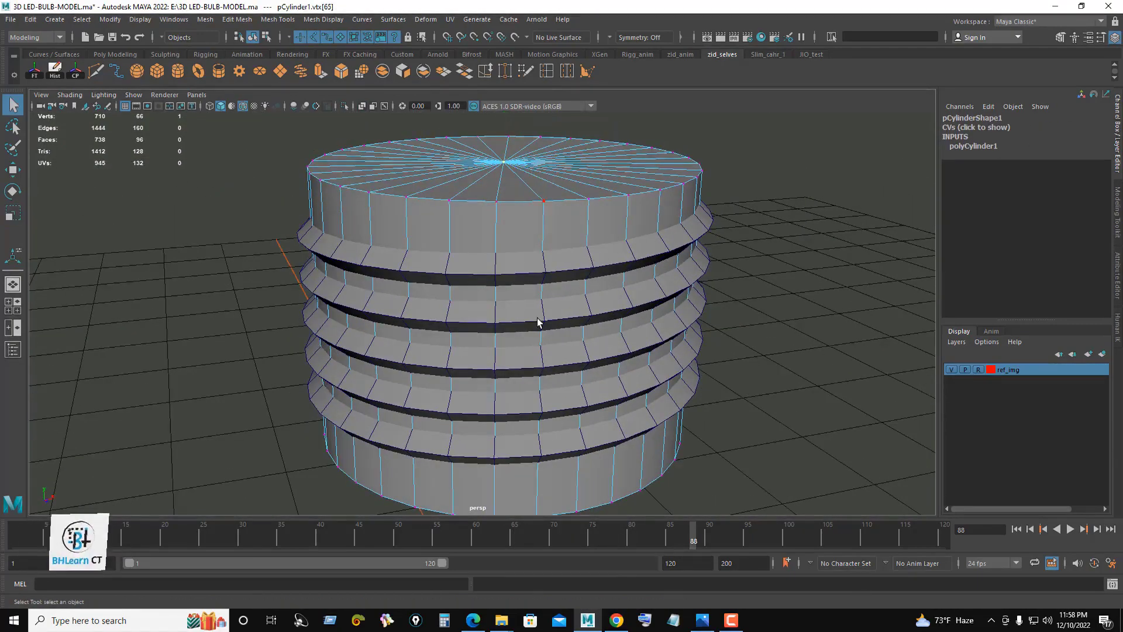
scroll(553, 309, "down", 2)
key("4")
key("5")
key("4")
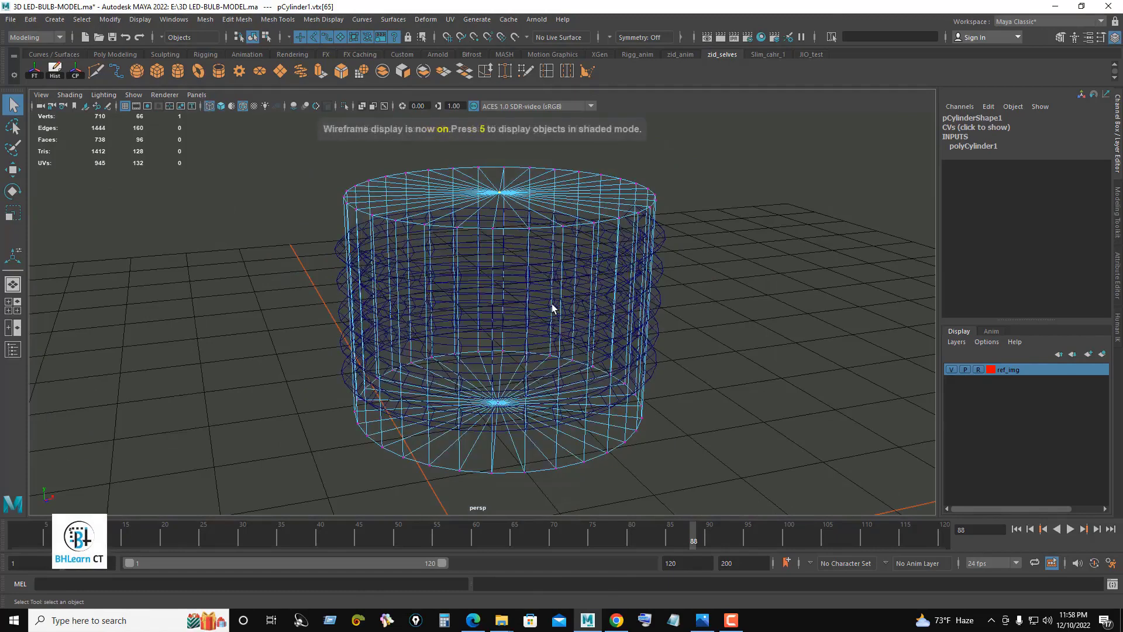
key("5")
right_click(756, 191, "shift")
right_click_drag(762, 195, 819, 190, "shift")
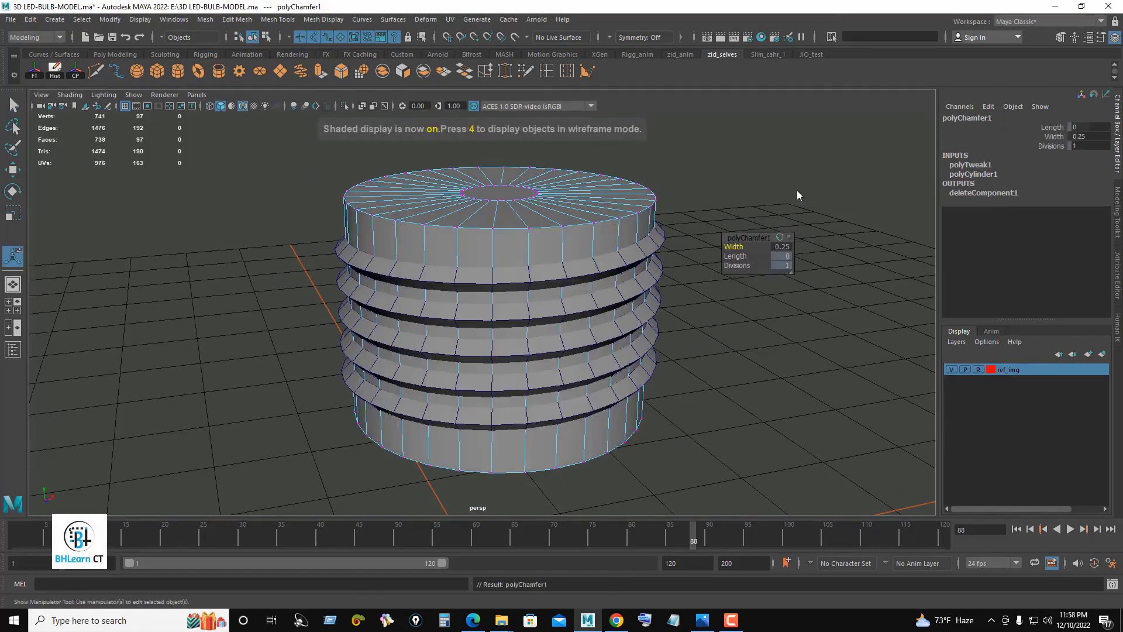
Step: Multi-Cut two concentric support loops on the cylinder's top face
mouse_move(752, 232)
left_mouse_down("alt")
mouse_move(484, 188)
mouse_move(551, 239)
left_mouse_up("alt")
right_click_drag(551, 239, 702, 170, "shift")
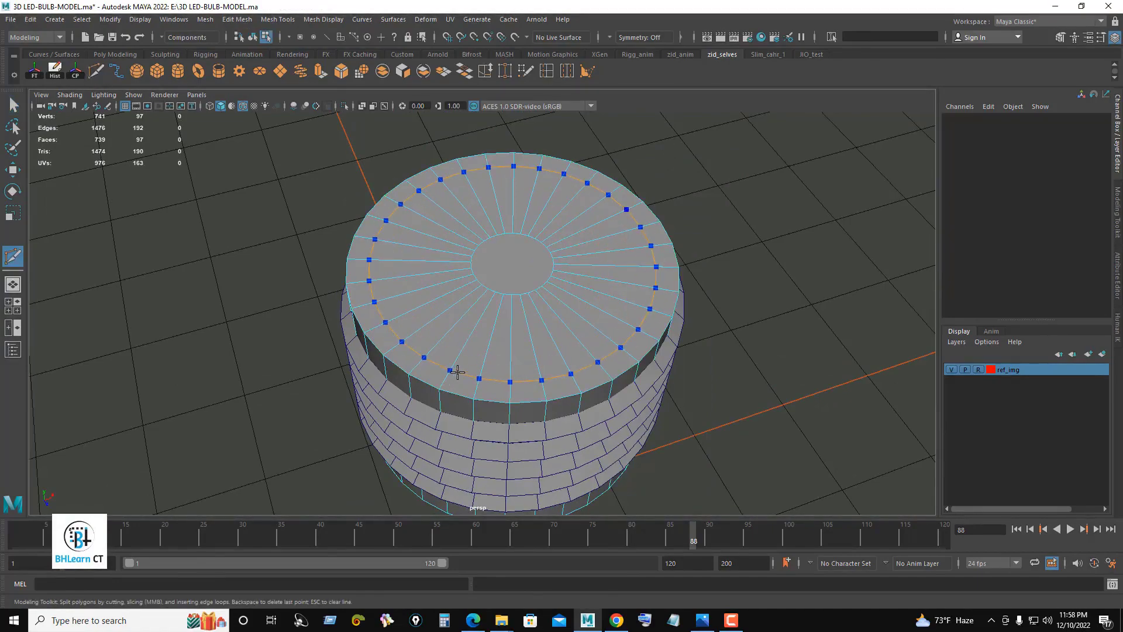
left_click(455, 370, "ctrl")
left_click(477, 319, "ctrl")
left_click_drag(477, 319, 571, 358, "alt")
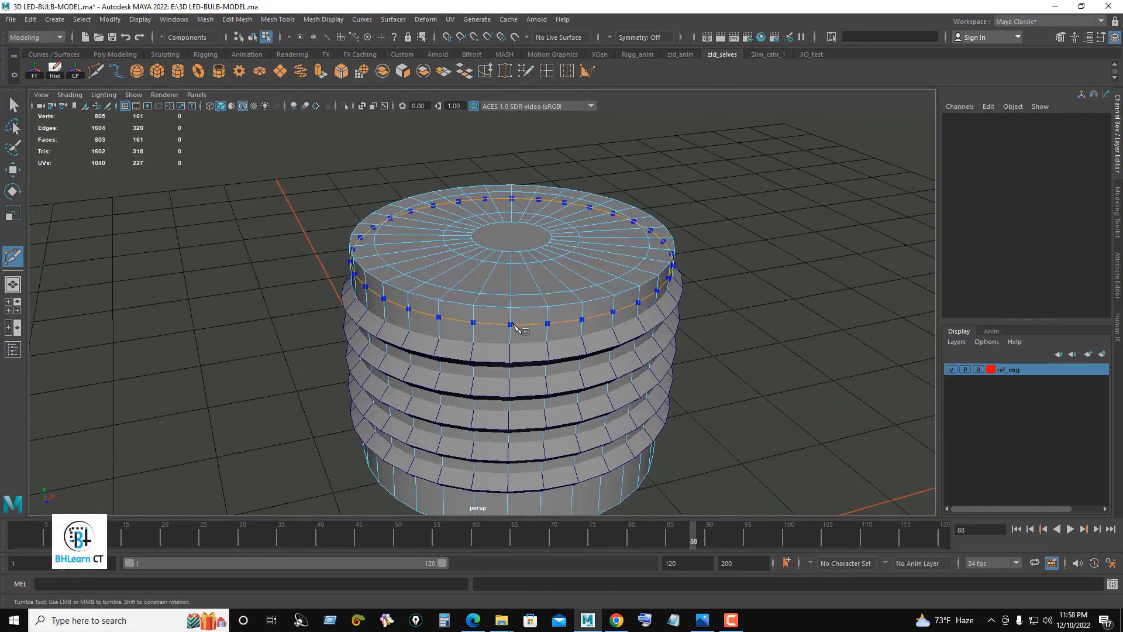
Step: Replace a misplaced edge loop with one near the cylinder's top rim
left_click(513, 324, "ctrl")
left_click_drag(513, 323, 727, 306, "alt")
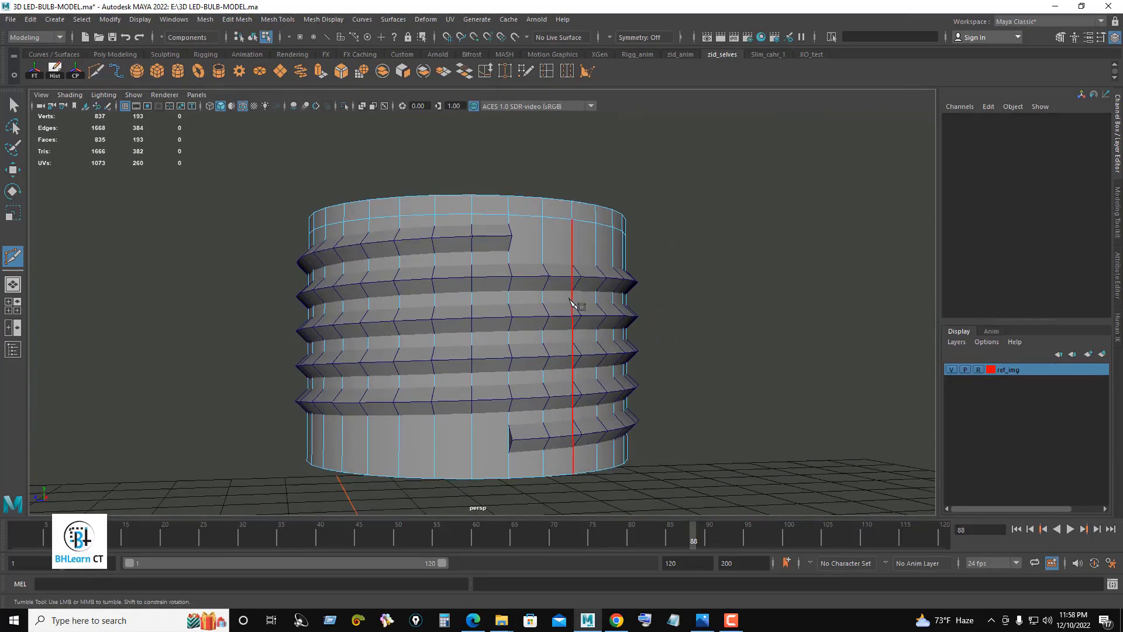
middle_click_drag(572, 300, 553, 316, "alt")
key("ctrl+z")
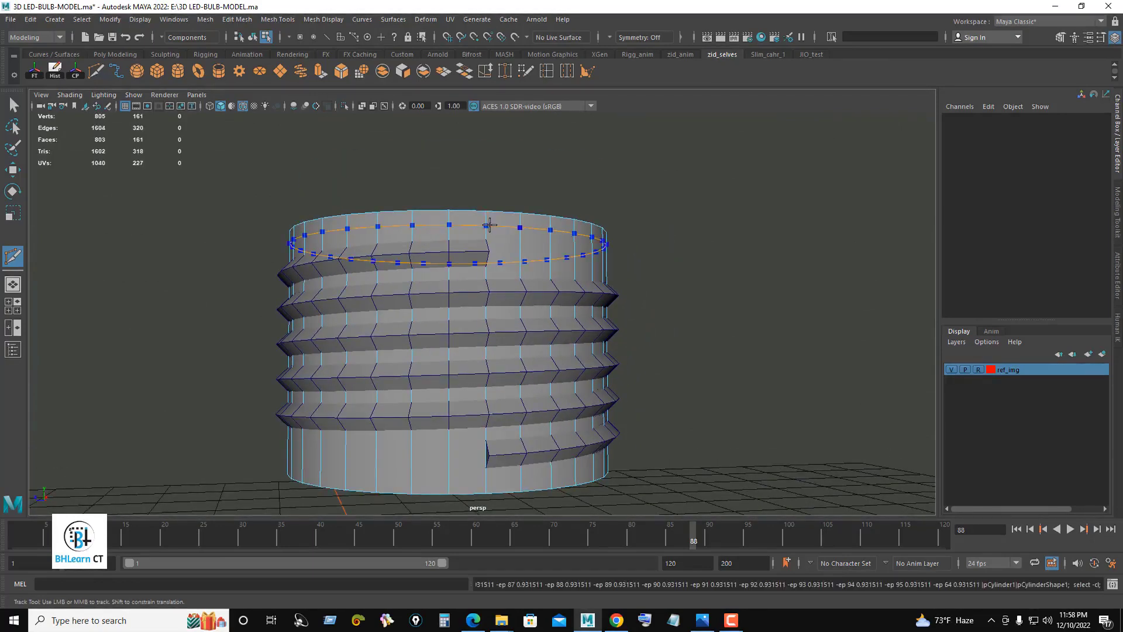
left_click(489, 225, "ctrl")
right_click_drag(489, 224, 657, 421, "alt")
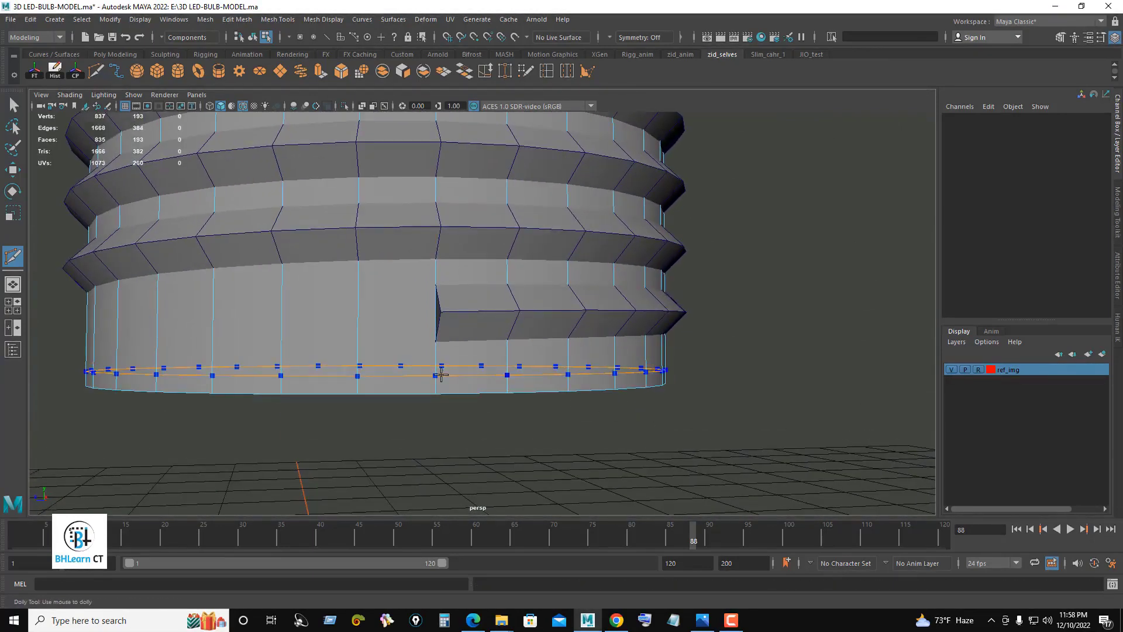
mouse_move(537, 422)
left_mouse_down("alt")
mouse_move(447, 260)
mouse_move(430, 275)
left_mouse_up("alt")
Step: Chamfer the bottom centre vertex into a 0.25-wide ring
right_click_drag(405, 291, 344, 276)
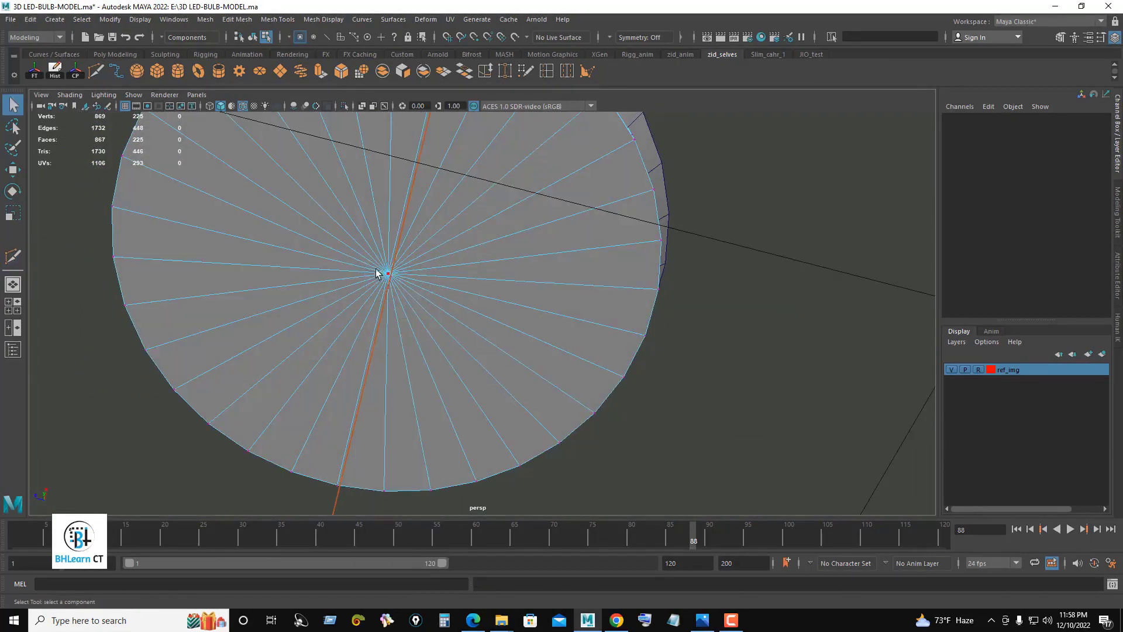
left_click(387, 272)
mouse_move(387, 273)
left_mouse_down("alt")
mouse_move(676, 347)
mouse_move(539, 343)
left_mouse_up("alt")
key("4")
key("w")
right_click(784, 280, "shift")
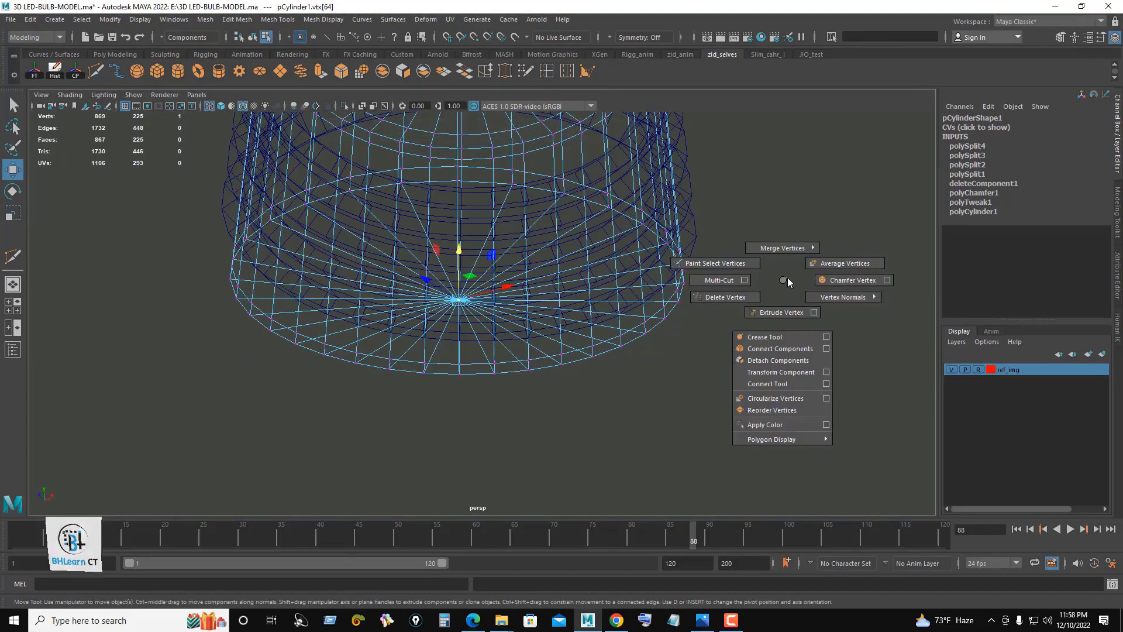
left_click(853, 280)
key("5")
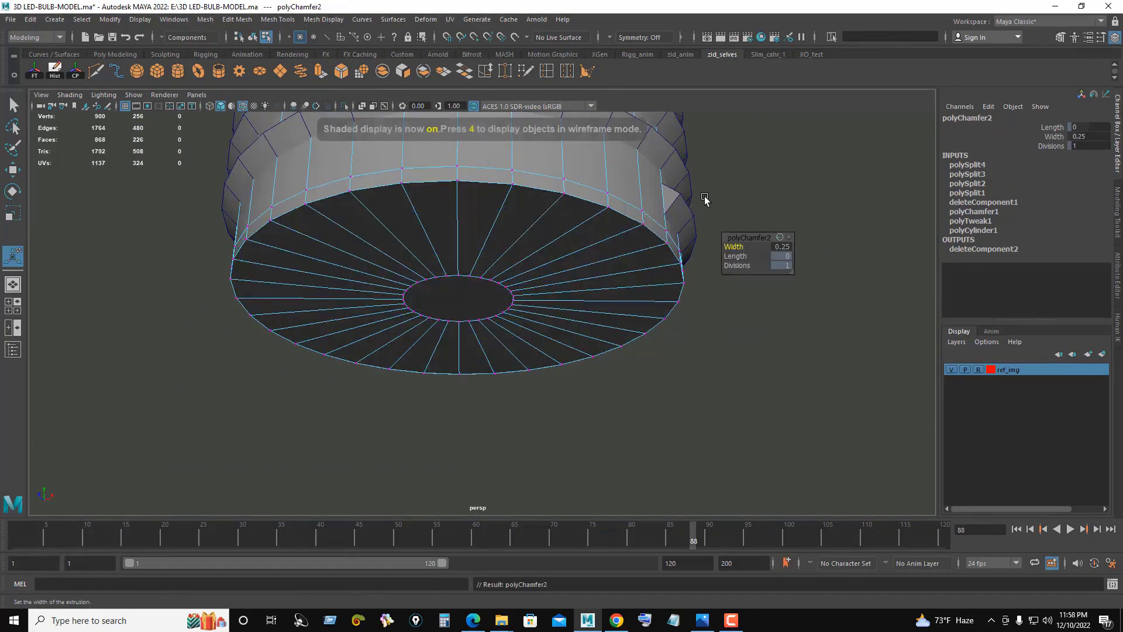
Step: Multi-Cut a support loop around the bottom cap and return to Object Mode
left_click_drag(544, 263, 585, 246, "alt")
key("F8")
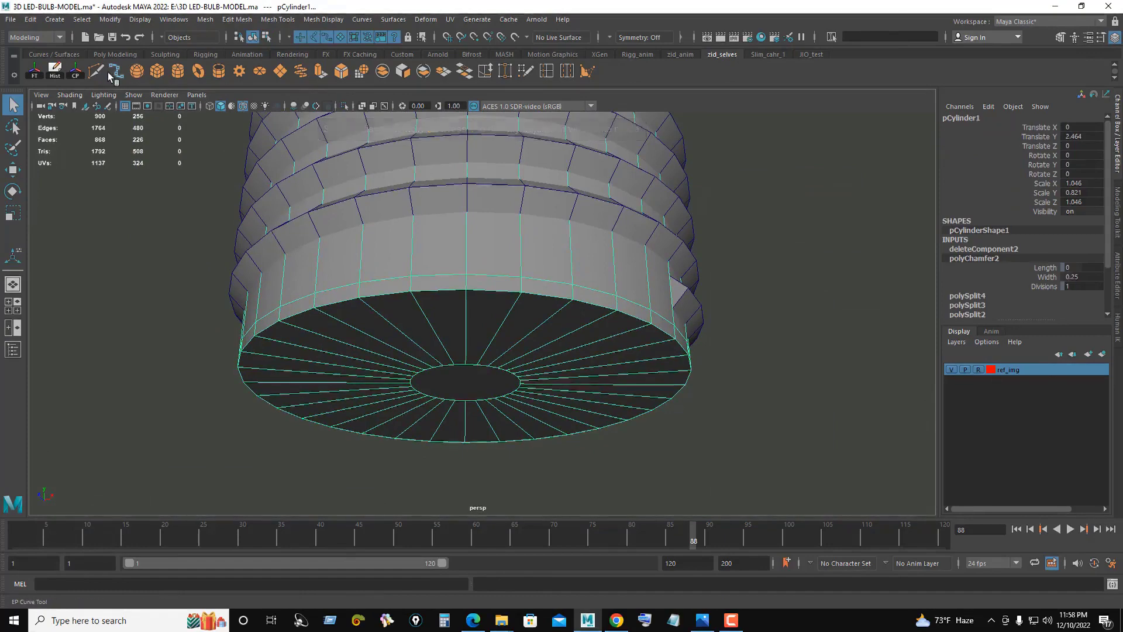
right_click_drag(585, 263, 597, 266, "shift")
mouse_move(596, 266)
left_mouse_down("alt")
mouse_move(527, 258)
mouse_move(503, 351)
left_mouse_up("alt")
left_click(490, 264, "ctrl")
key("Return")
key("q")
right_click(771, 258)
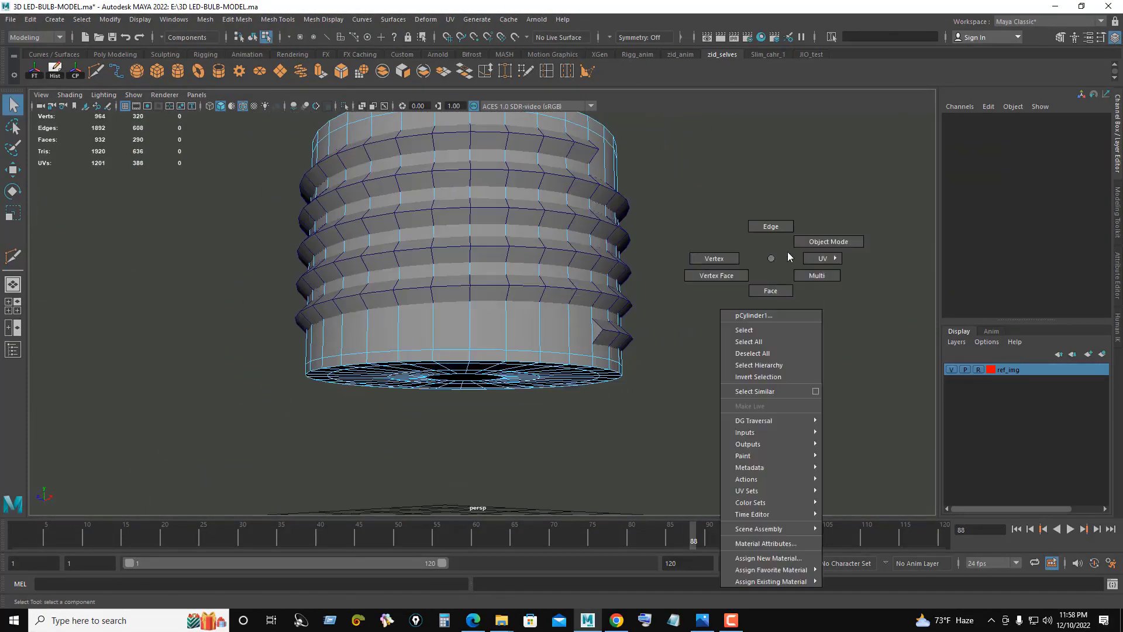
left_click(828, 241)
mouse_move(657, 248)
left_mouse_down("alt")
mouse_move(595, 234)
mouse_move(614, 271)
left_mouse_up("alt")
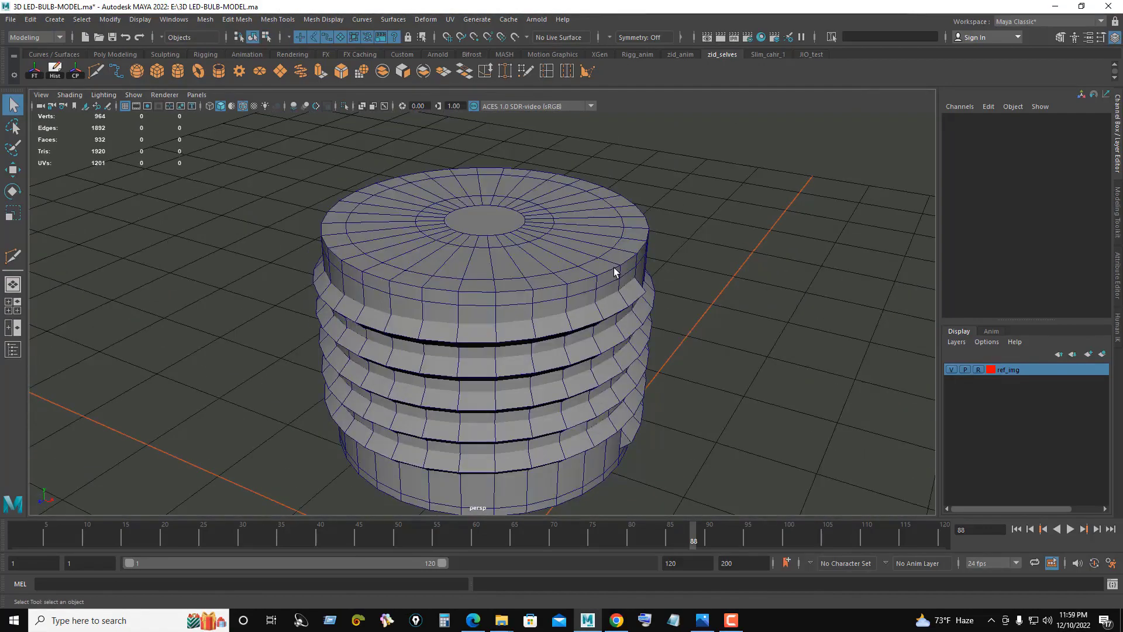
Step: Duplicate the cylinder and helix, moving the copy to Translate X -3.167
scroll(483, 351, "down", 3)
left_click_drag(464, 344, 468, 281, "alt")
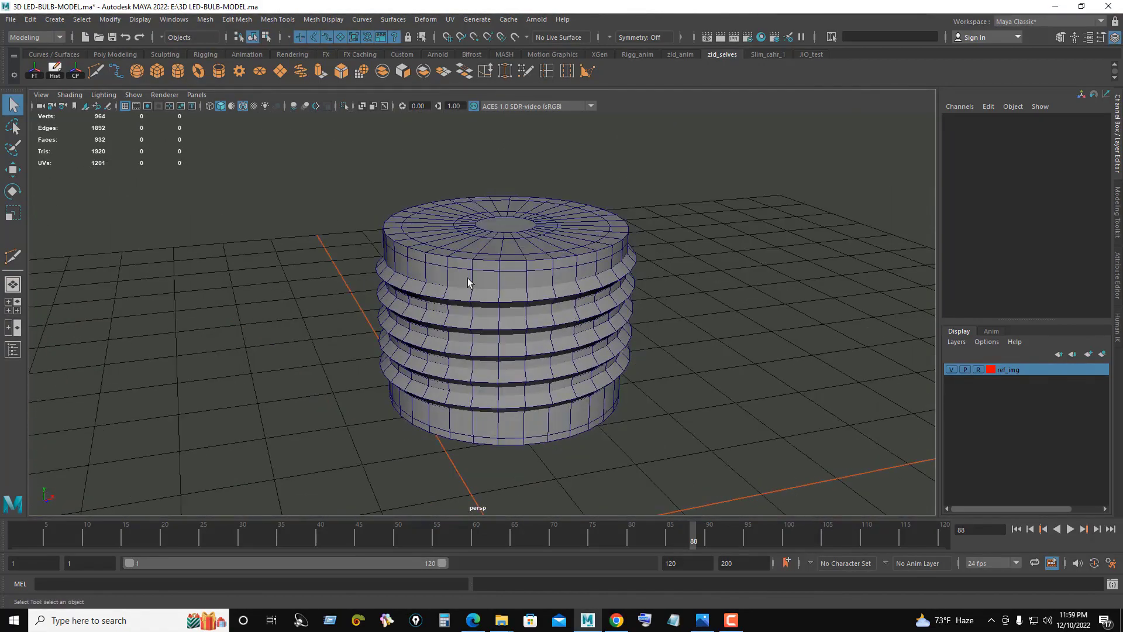
left_click(468, 278)
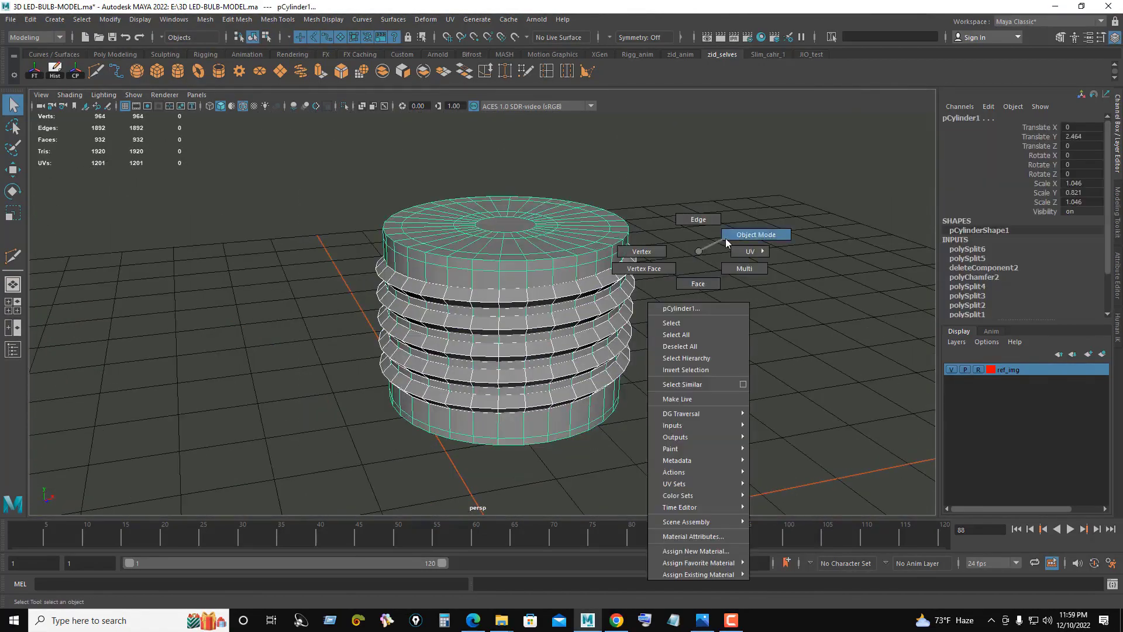
right_click_drag(689, 259, 755, 237)
left_click(468, 284)
key("w")
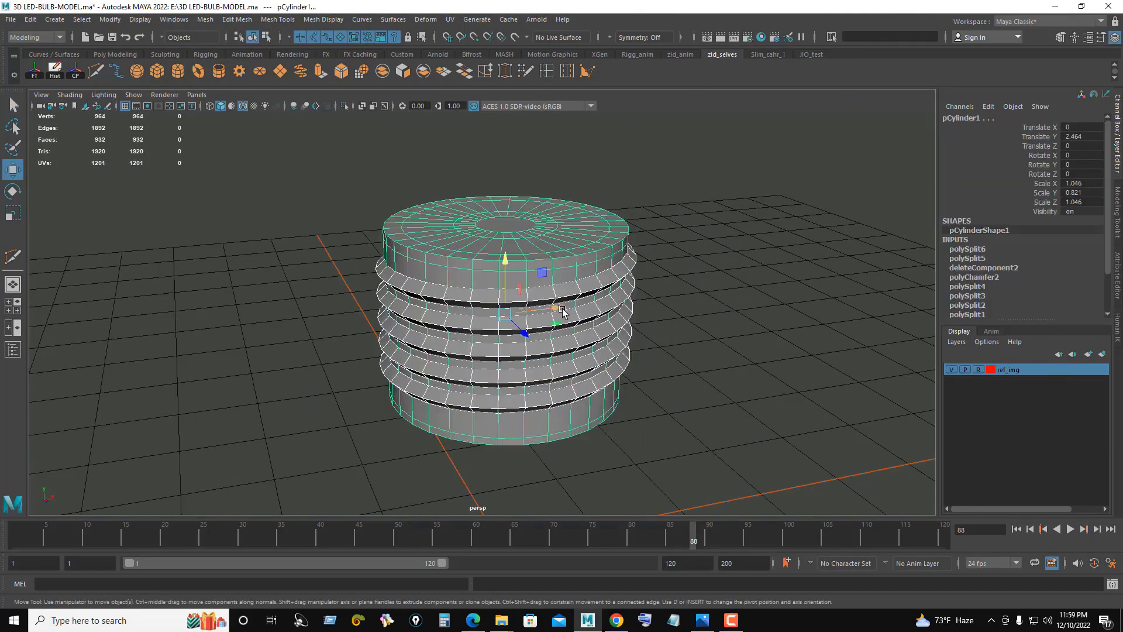
key("ctrl+d")
left_click_drag(560, 309, 190, 310)
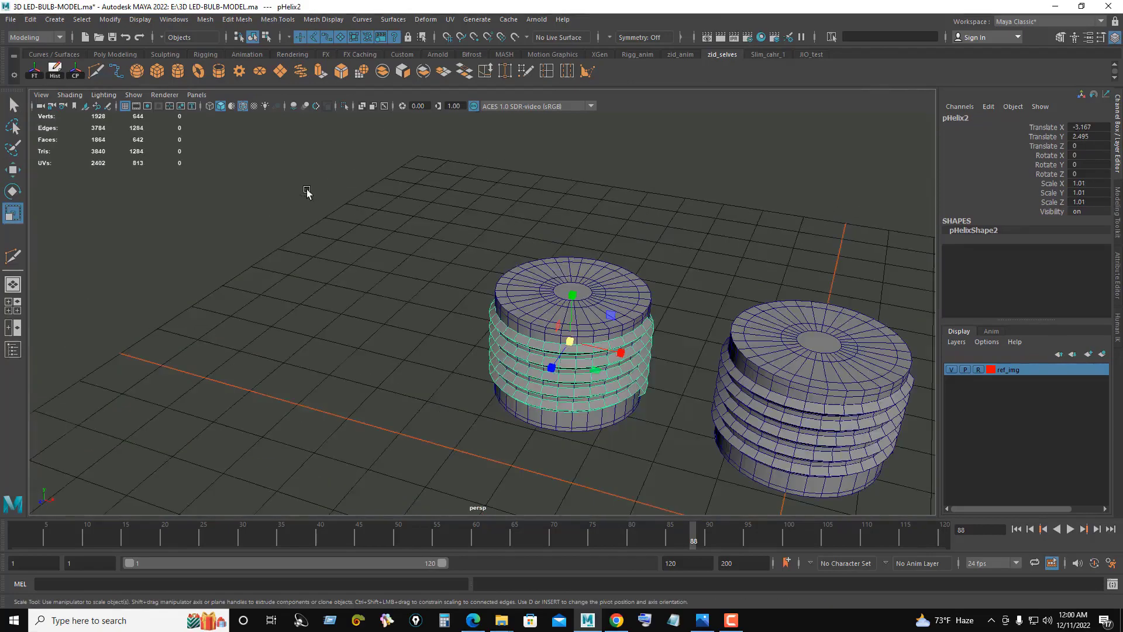
right_click_drag(659, 237, 632, 193)
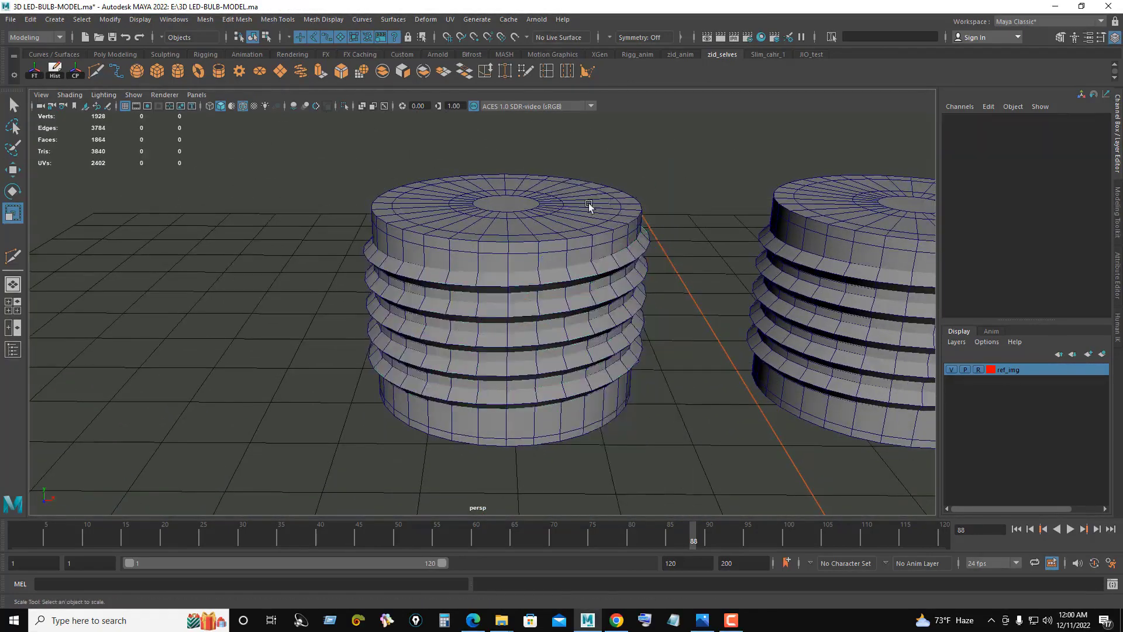
left_click(602, 269)
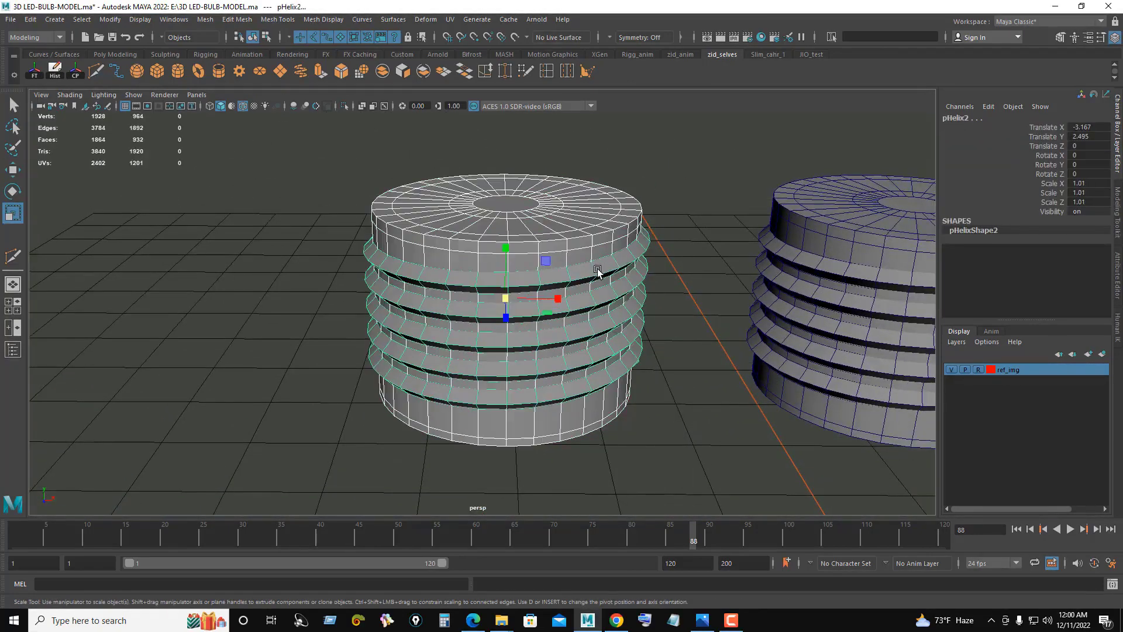
Step: Tear off Mesh > Booleans as a floating panel beside the viewport
left_click(204, 21)
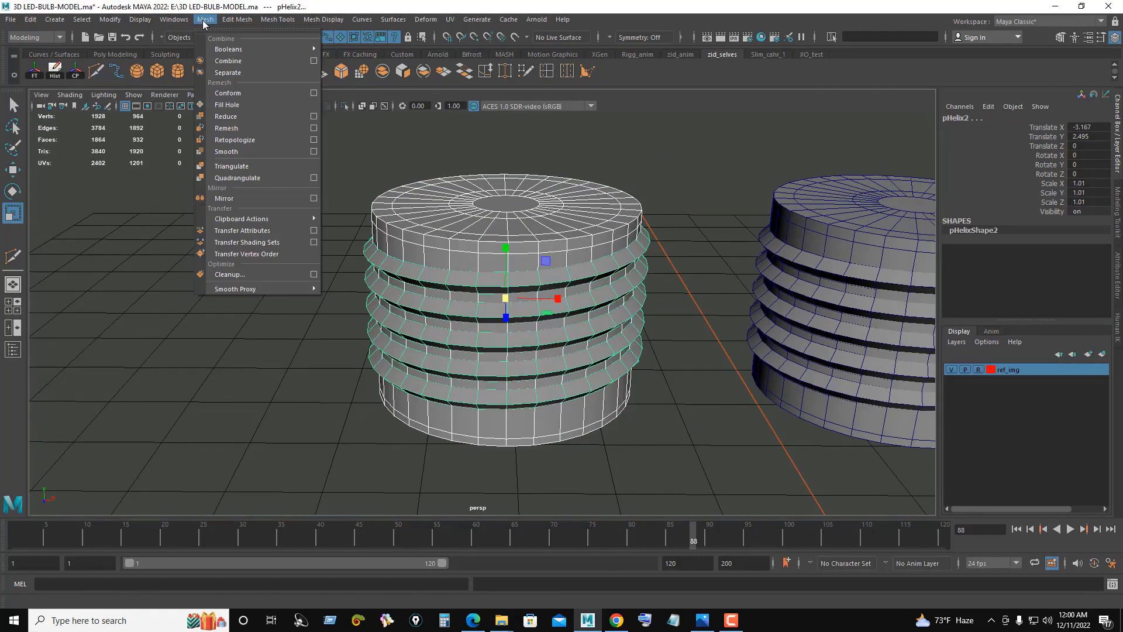
left_click(237, 32)
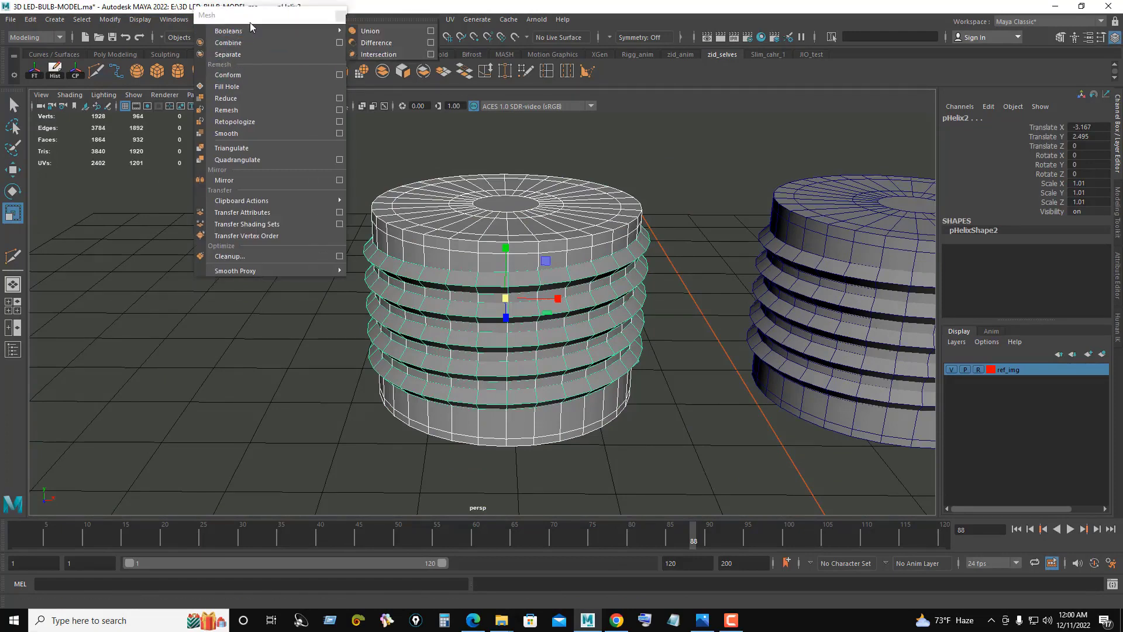
left_click(357, 27)
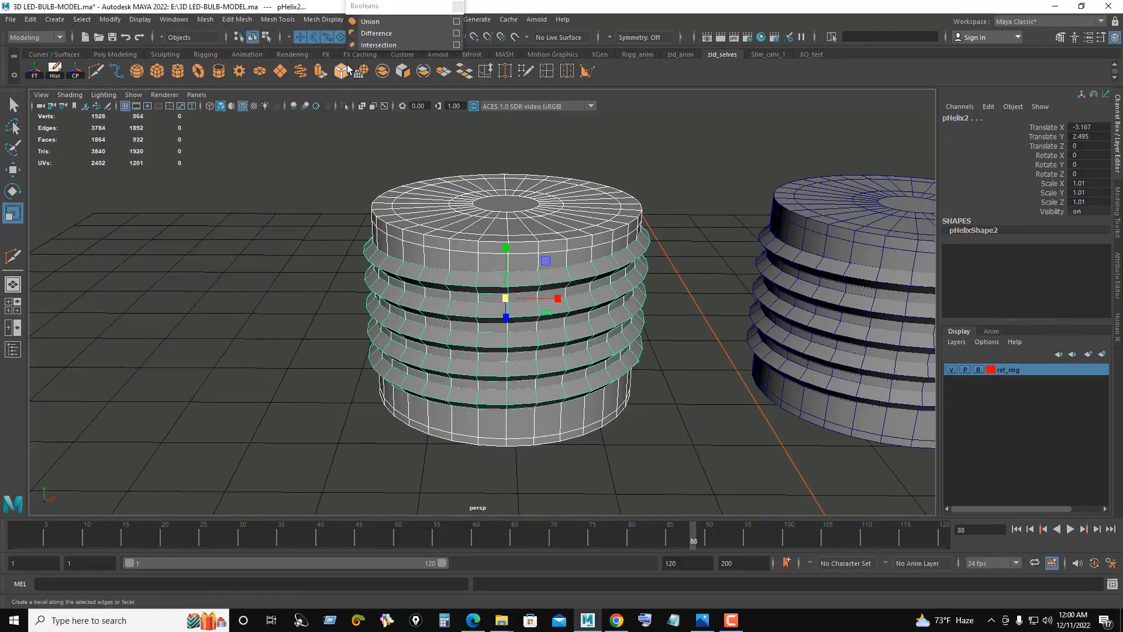
left_click_drag(397, 10, 678, 140)
Step: Apply Boolean Difference to subtract the helix from the first cylinder
left_click(655, 182)
left_click(606, 223)
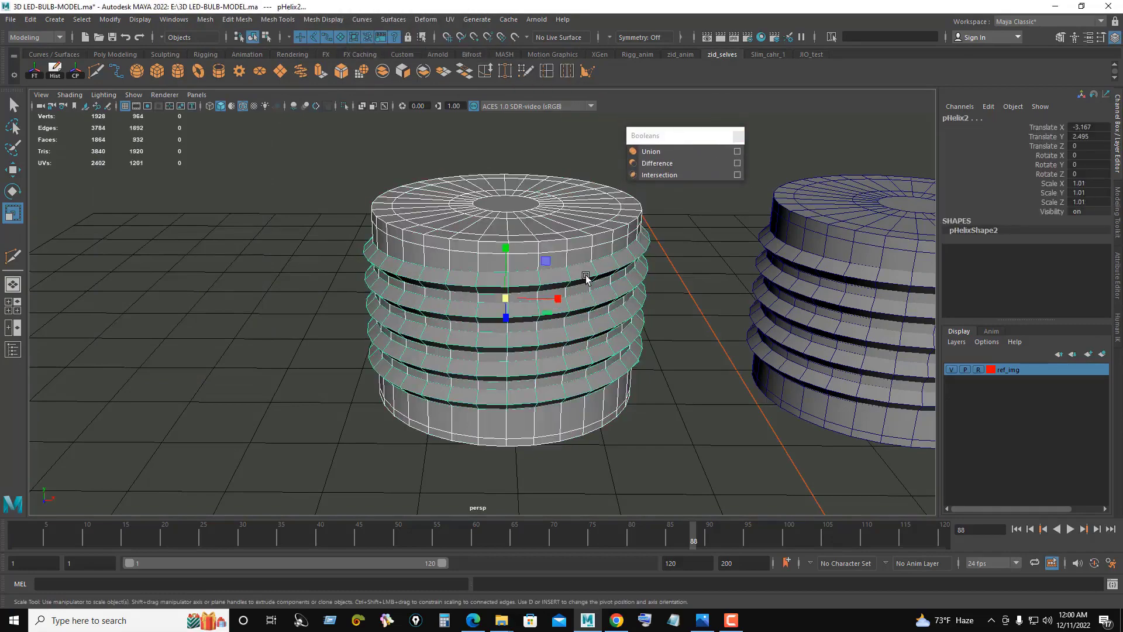
left_click(658, 163)
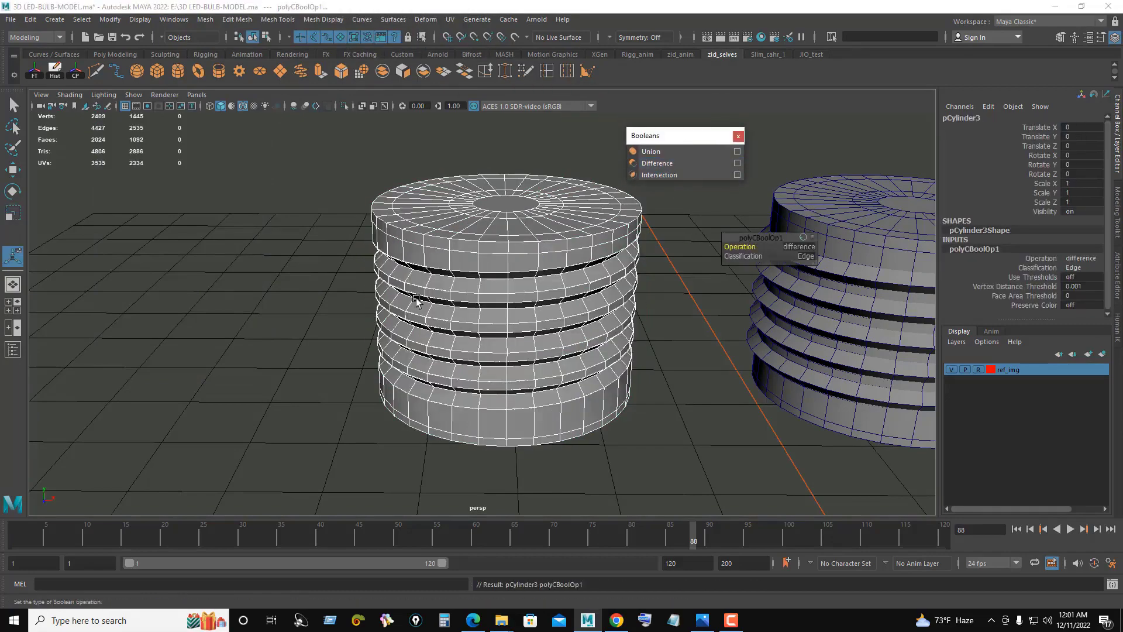
mouse_move(585, 292)
left_mouse_down("alt")
mouse_move(483, 345)
mouse_move(417, 233)
left_mouse_up("alt")
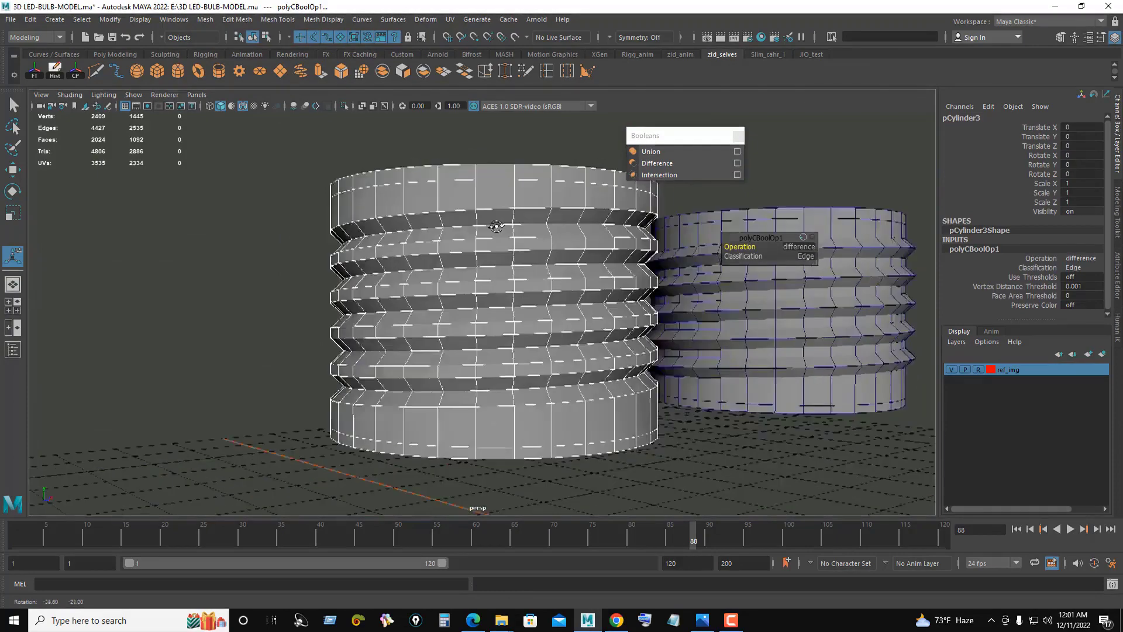
left_click_drag(417, 234, 412, 237, "alt")
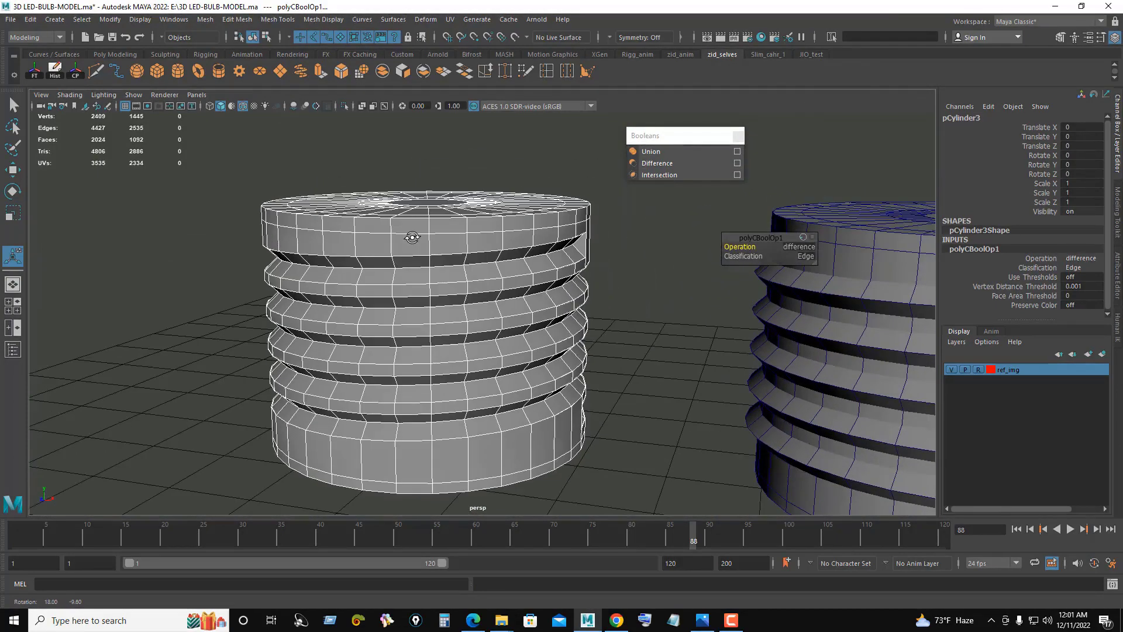
left_click(657, 163)
Step: Check the grooved cylinder with smooth preview (3), then return to normal display (1)
right_click_drag(619, 261, 640, 257)
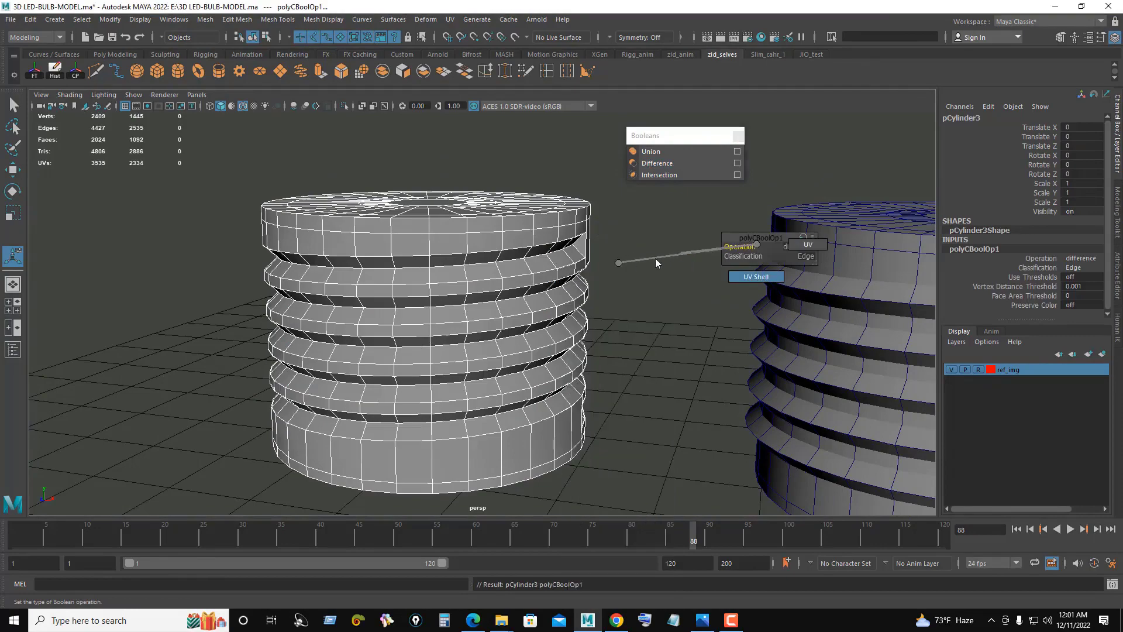
left_click(653, 237)
mouse_move(653, 238)
left_mouse_down("alt")
mouse_move(587, 273)
mouse_move(547, 271)
left_mouse_up("alt")
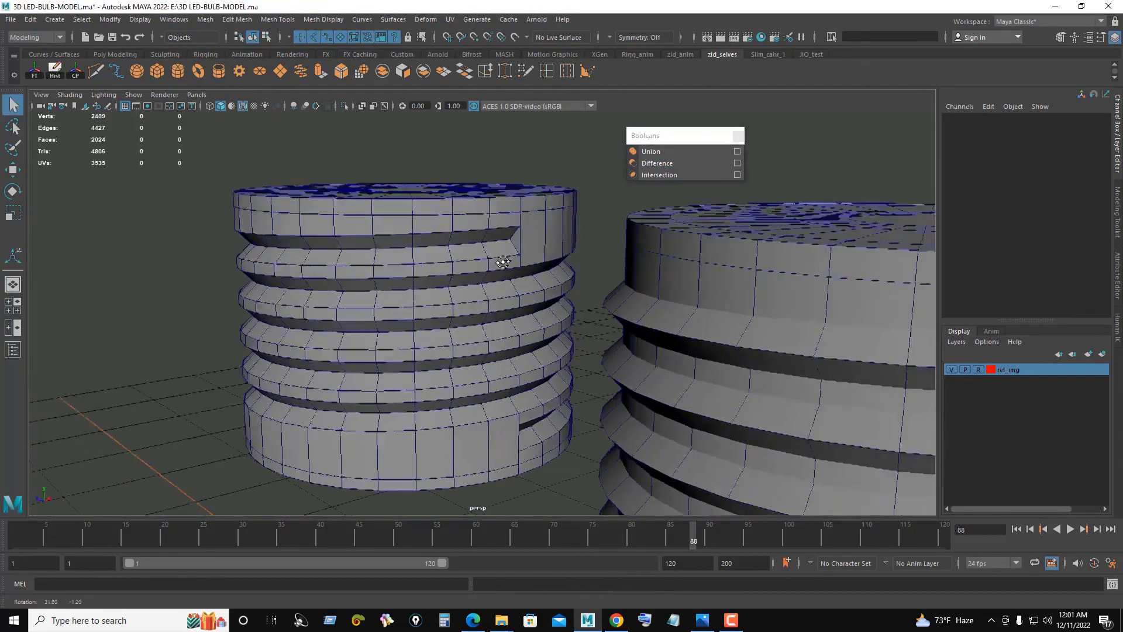
left_click(547, 271)
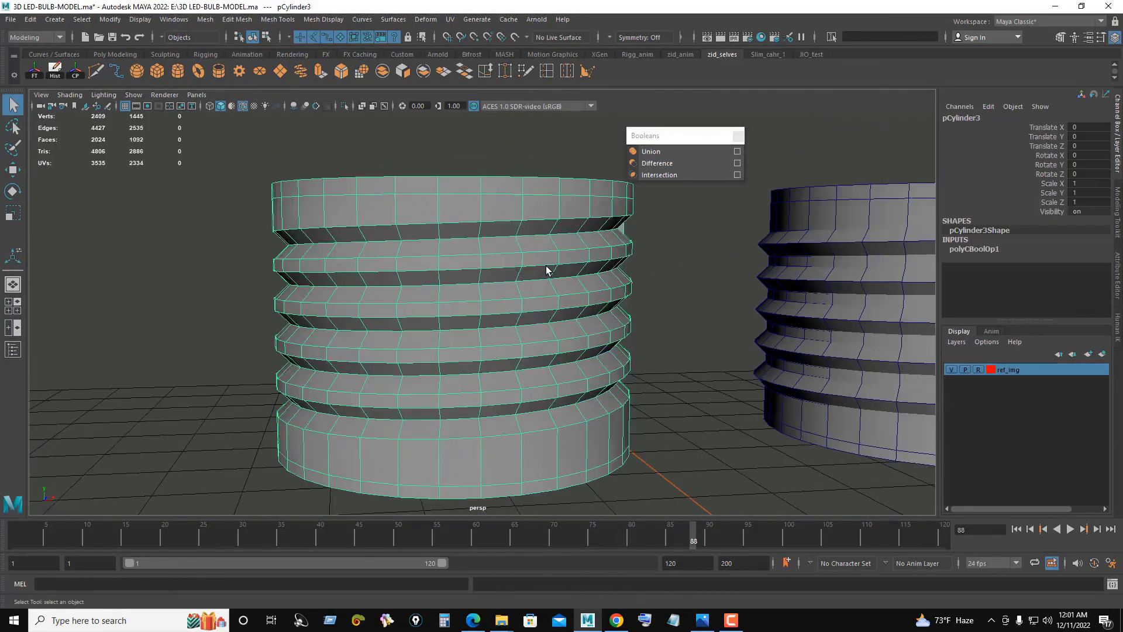
key("3")
right_click_drag(723, 245, 716, 241)
left_click(716, 241)
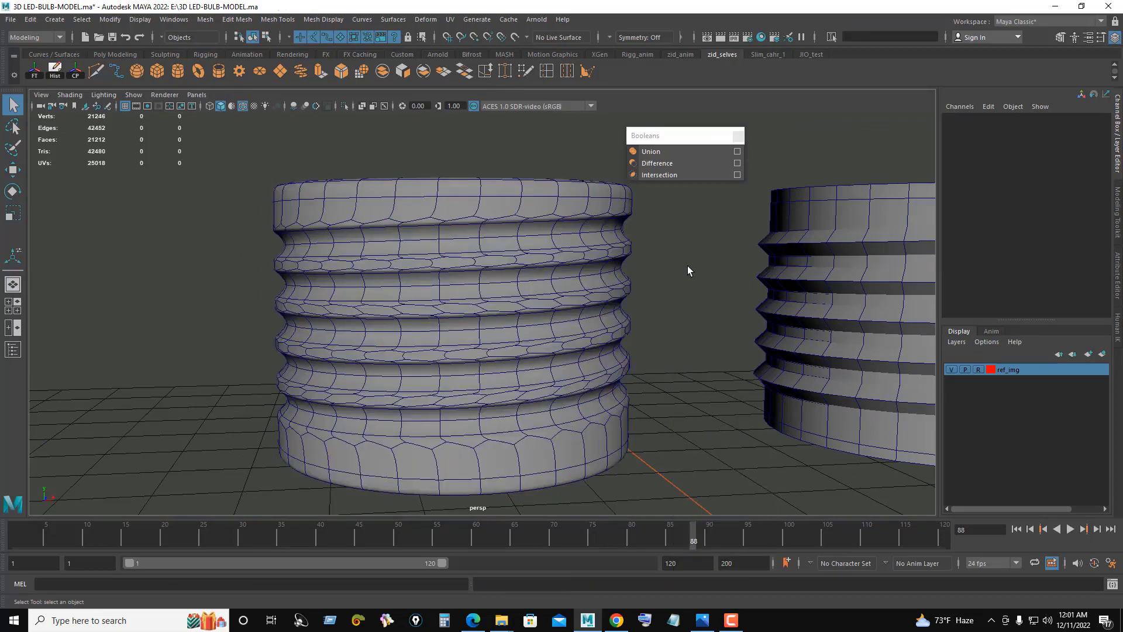
left_click(243, 106)
mouse_move(451, 145)
left_mouse_down("alt")
mouse_move(503, 277)
mouse_move(548, 264)
mouse_move(489, 269)
left_mouse_up("alt")
left_click(503, 277)
key("1")
scroll(489, 269, "down", 2)
right_click_drag(576, 240, 549, 244)
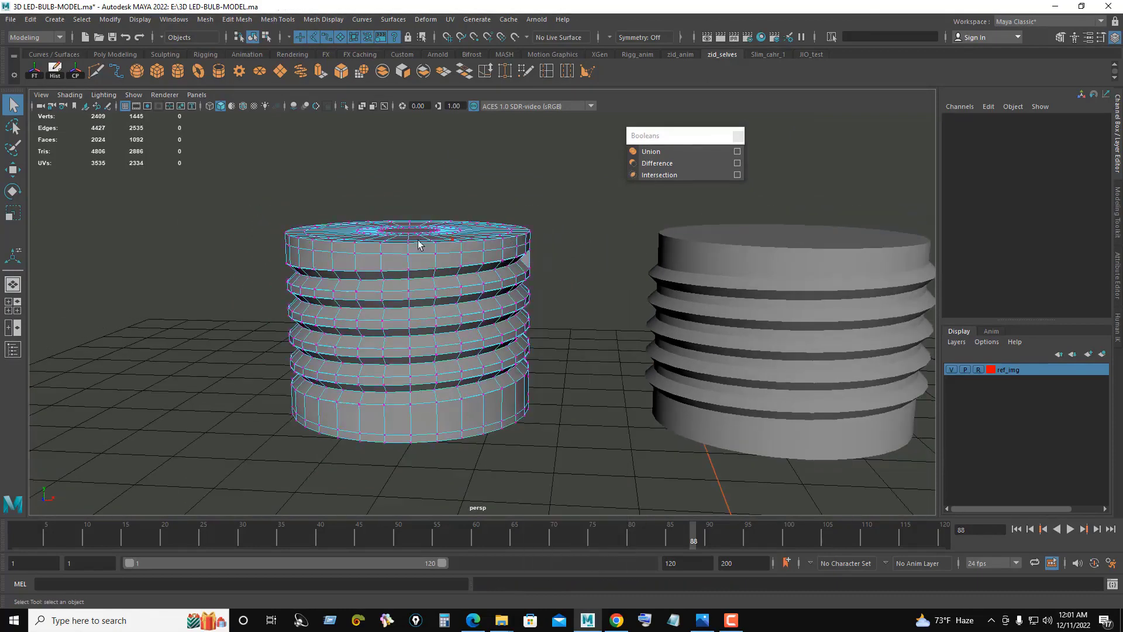
Step: Merge all the grooved cylinder's vertices at 0.015 threshold and check the smoothed result
left_click_drag(233, 224, 605, 465)
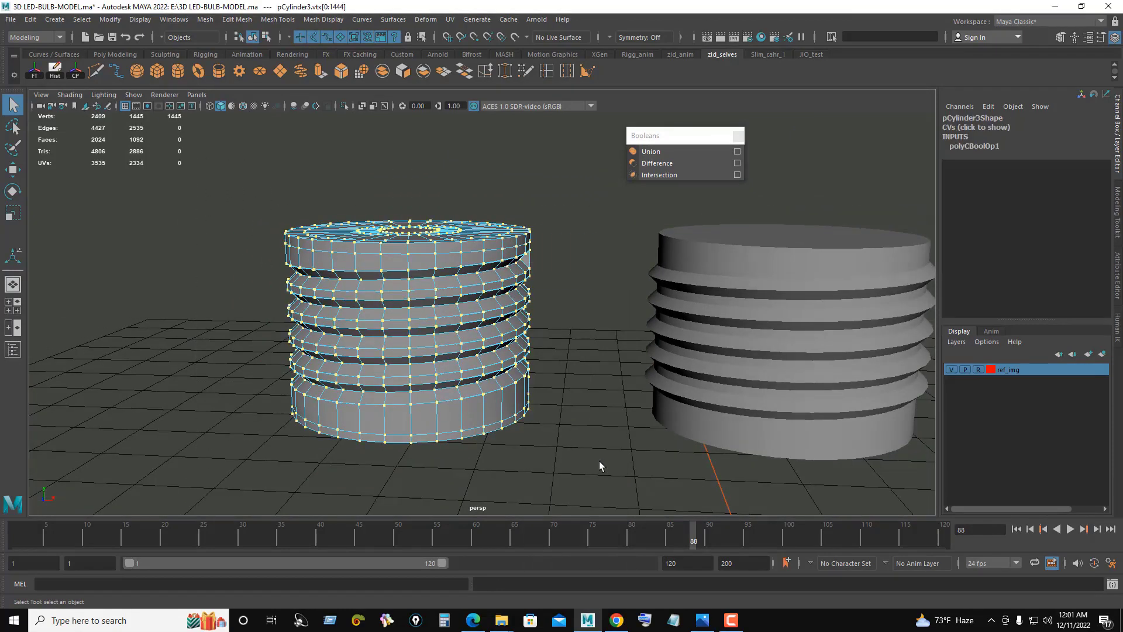
right_click(494, 178, "shift")
left_click(496, 150)
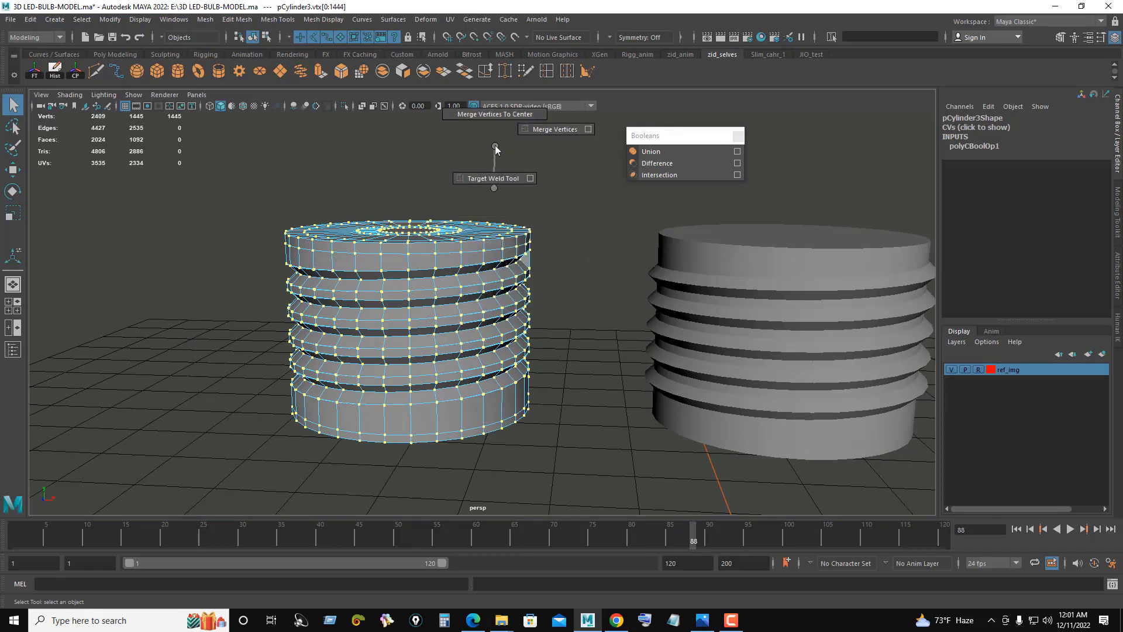
left_click(542, 134)
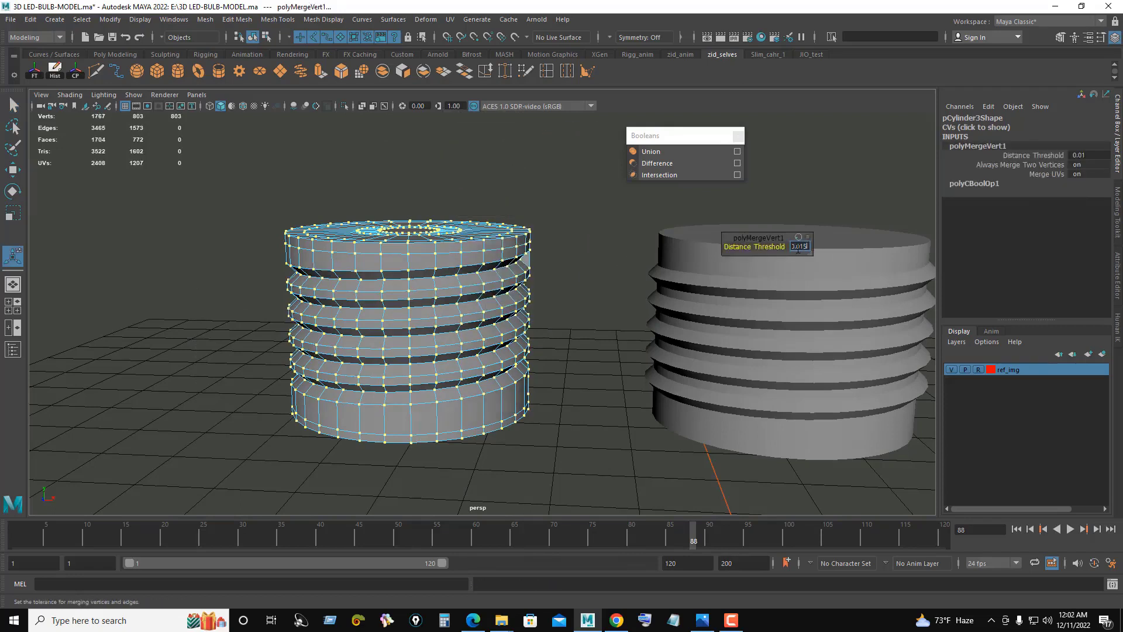
key("3")
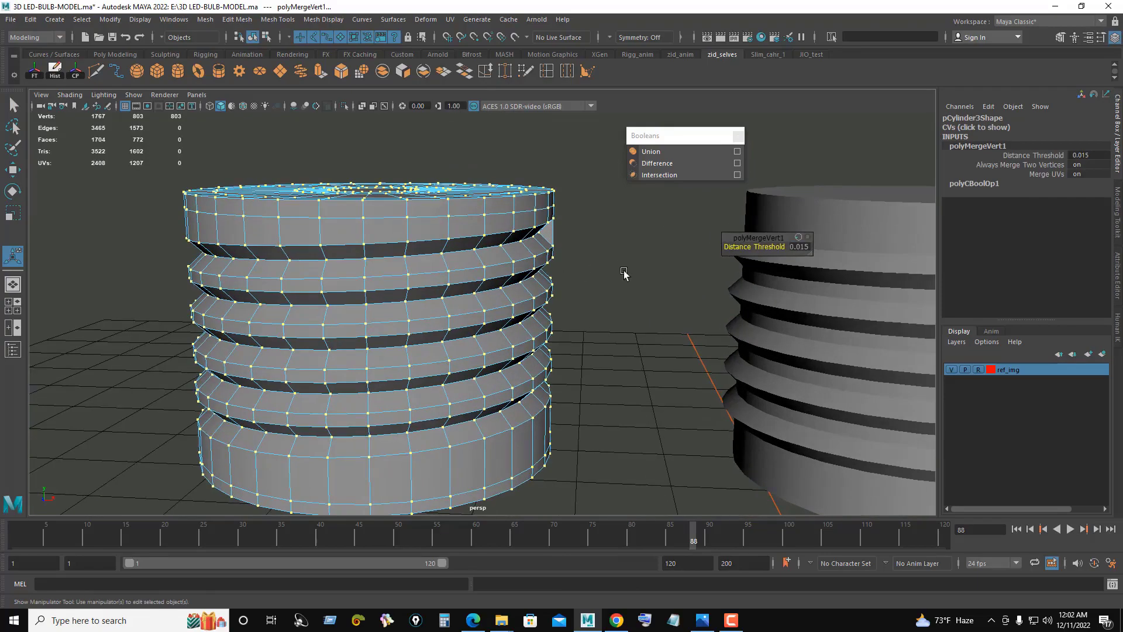
mouse_move(582, 266)
left_mouse_down("alt")
mouse_move(518, 294)
mouse_move(880, 283)
mouse_move(574, 291)
left_mouse_up("alt")
key("1")
Step: Return to object mode, show wireframe on shaded, and frame both cylinders
right_click_drag(583, 286, 638, 243)
scroll(459, 296, "up", 3)
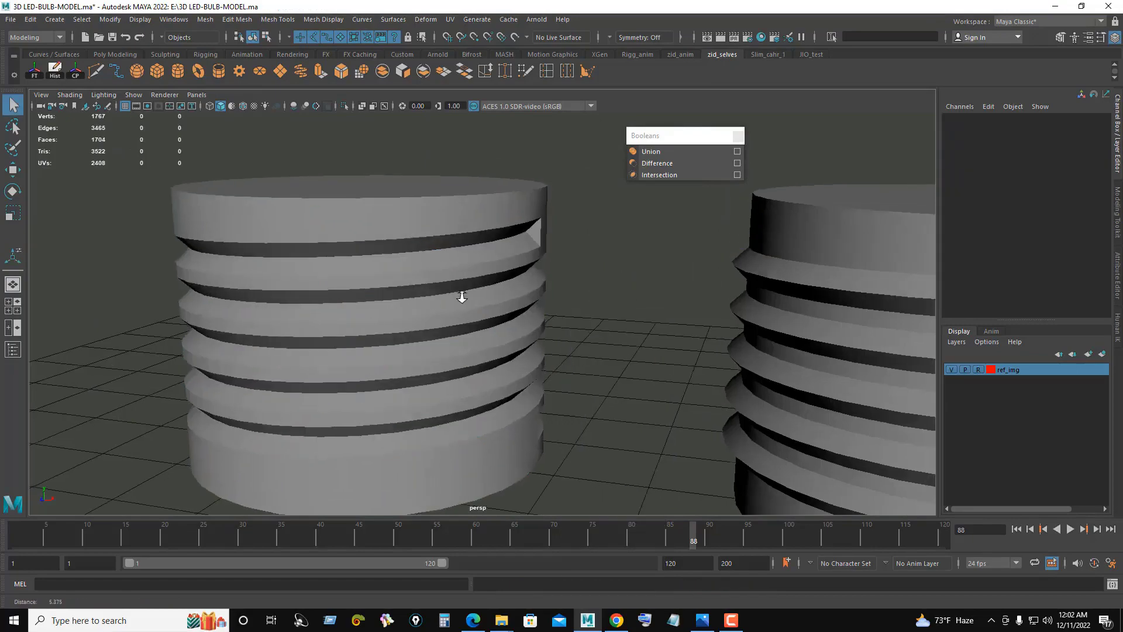
left_click_drag(459, 296, 642, 359, "alt")
left_click(483, 315)
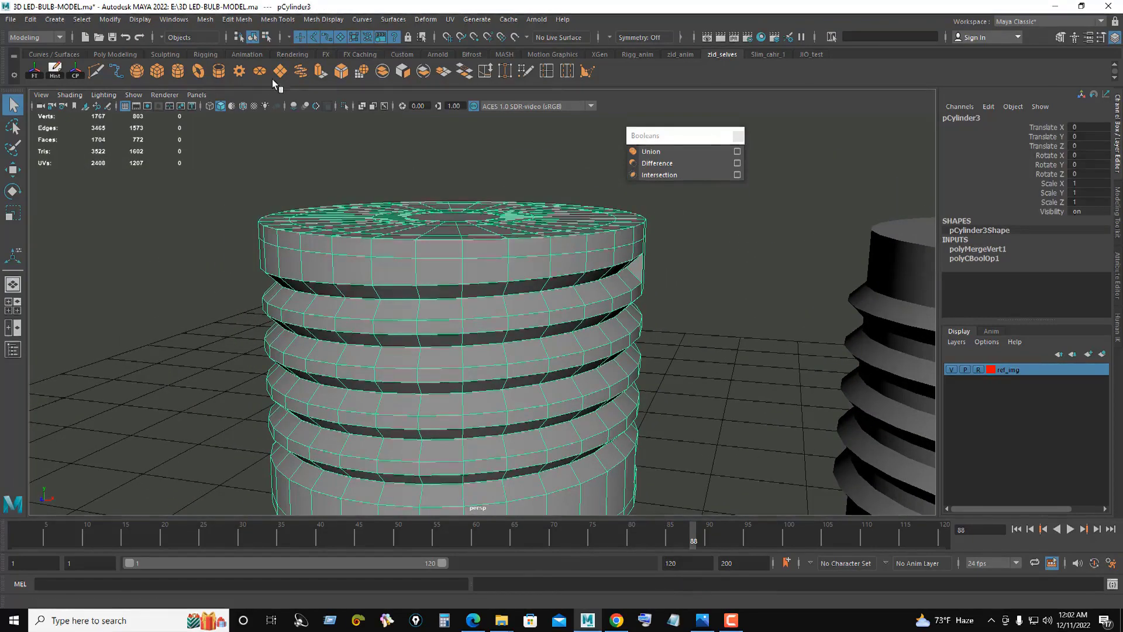
left_click(243, 106)
left_click(321, 162)
scroll(640, 246, "up", 2)
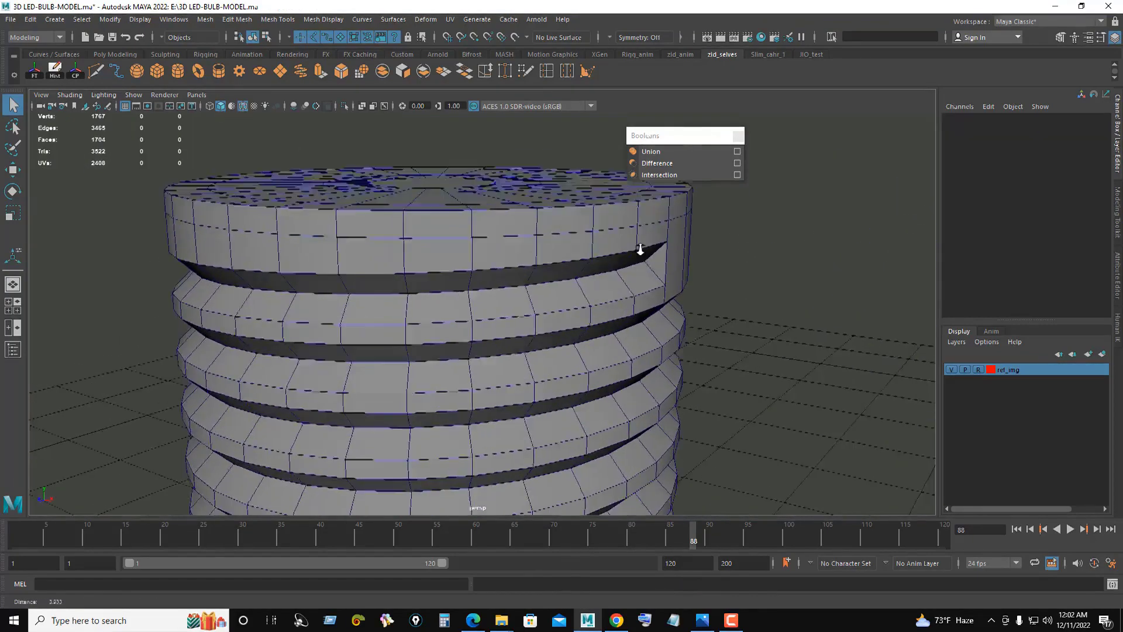
scroll(604, 253, "up", 4)
scroll(629, 258, "down", 2)
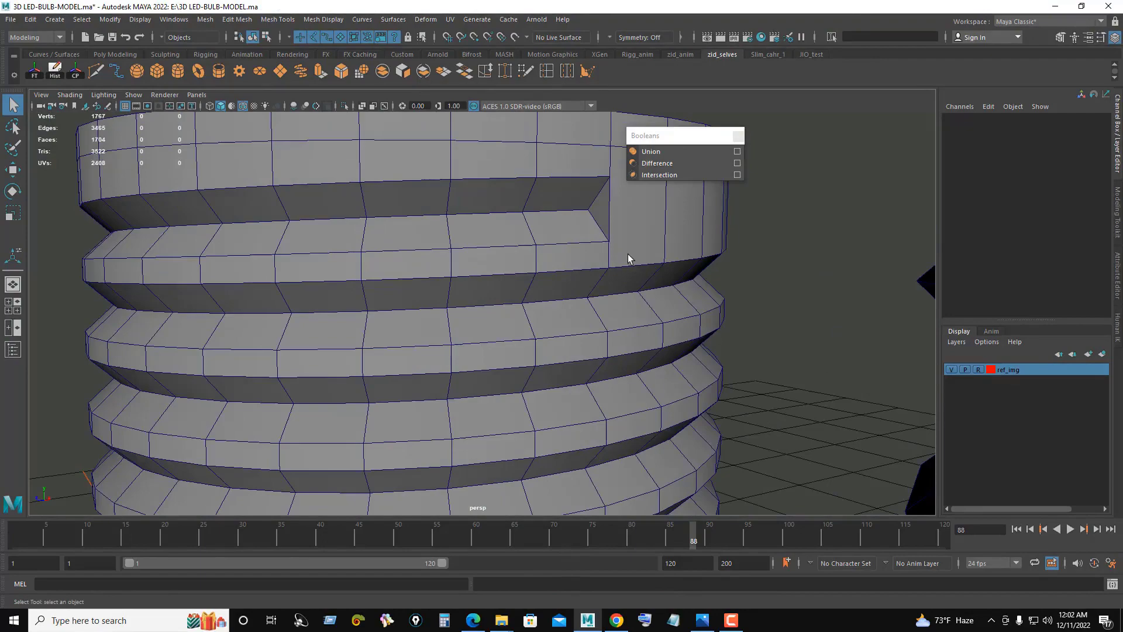
scroll(629, 258, "down", 3)
scroll(752, 321, "down", 4)
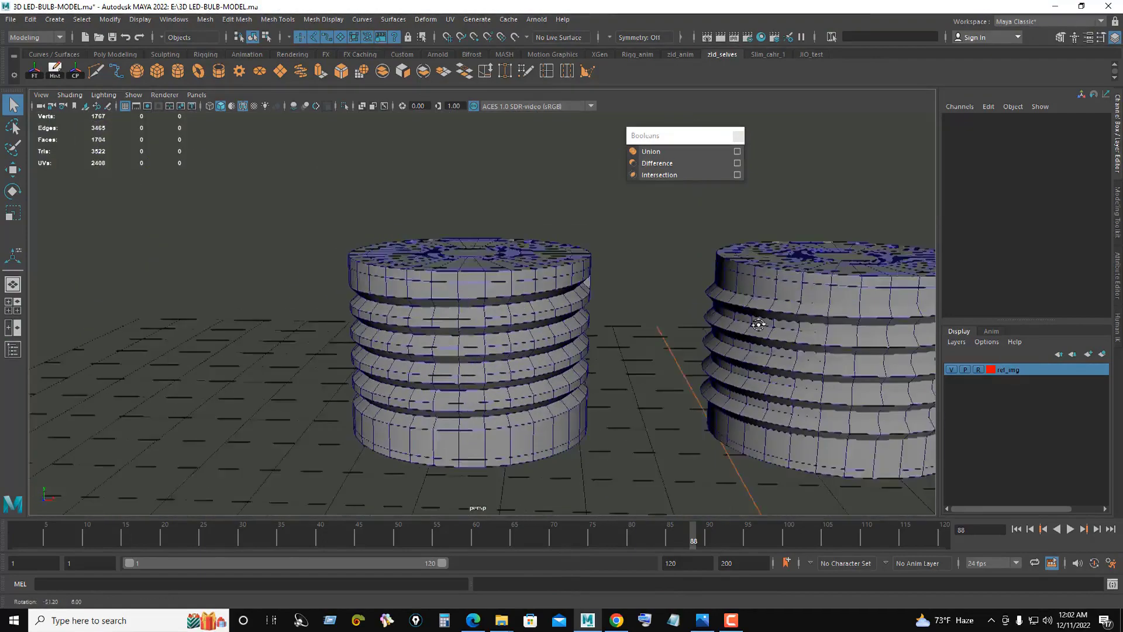
middle_click_drag(757, 325, 499, 312, "alt")
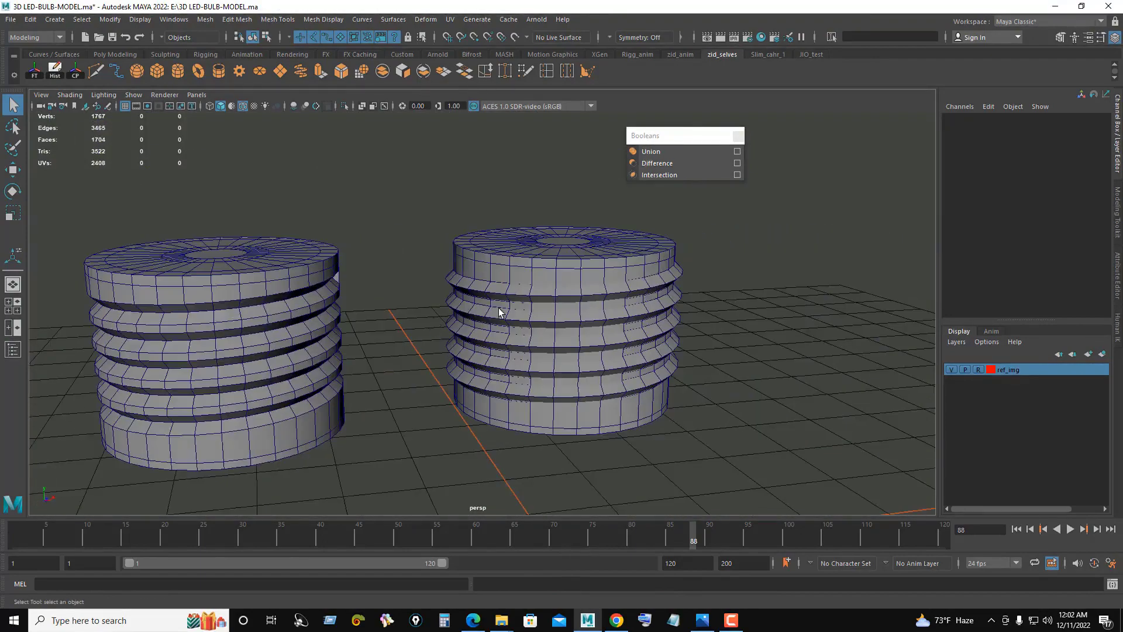
scroll(634, 331, "up", 3)
Step: Boolean-union the helix thread onto the right-hand cylinder as one mesh
left_click(604, 275)
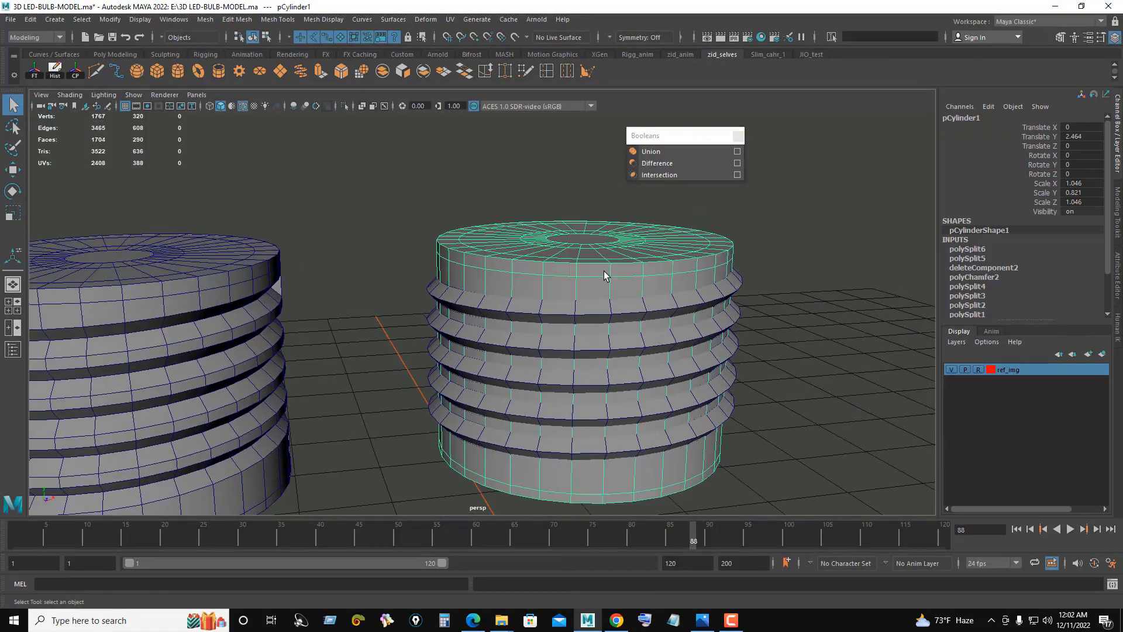
left_click(624, 297)
left_click(667, 152)
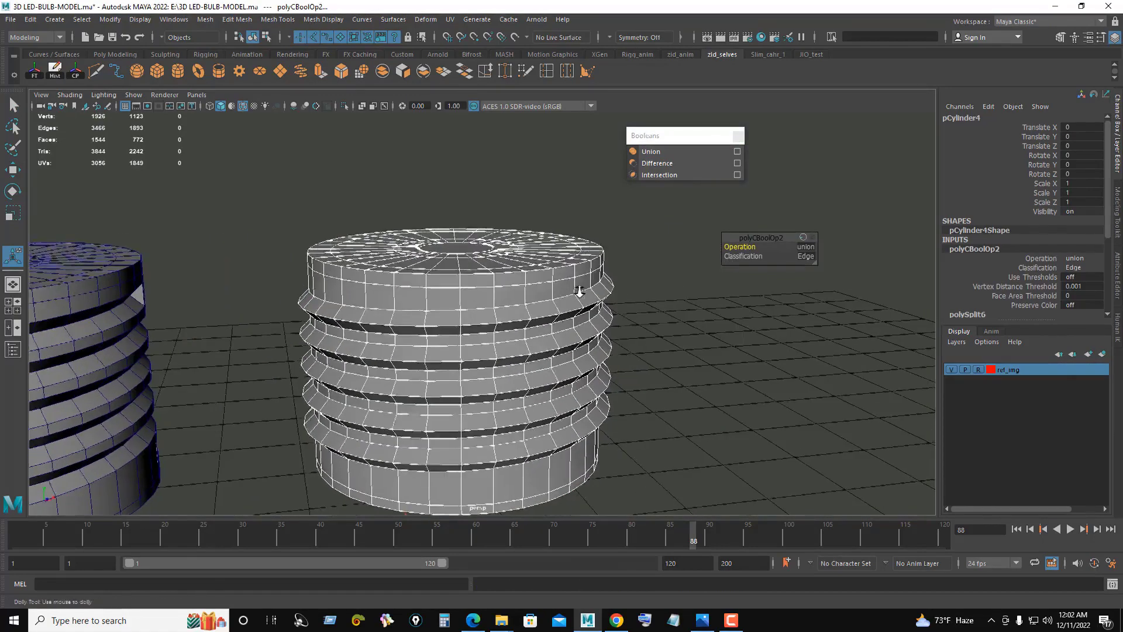
scroll(494, 259, "up", 4)
right_click_drag(564, 225, 571, 207)
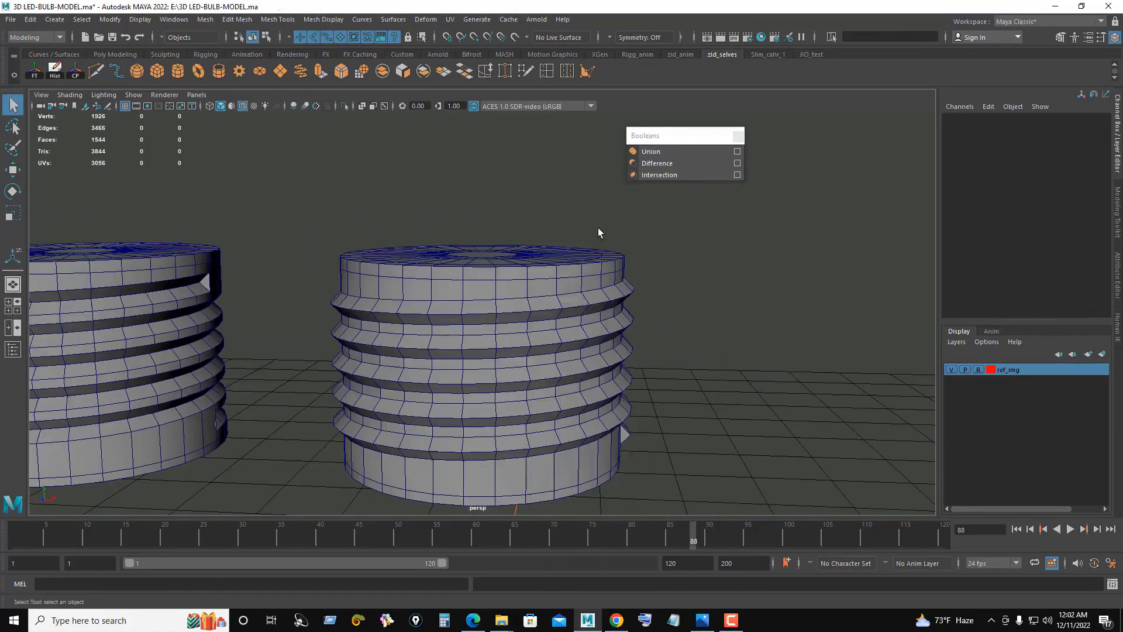
Step: Orbit around the merged threaded cylinder to inspect it, then reselect it
left_click(745, 386)
mouse_move(745, 386)
left_mouse_down("alt")
mouse_move(510, 367)
mouse_move(632, 373)
left_mouse_up("alt")
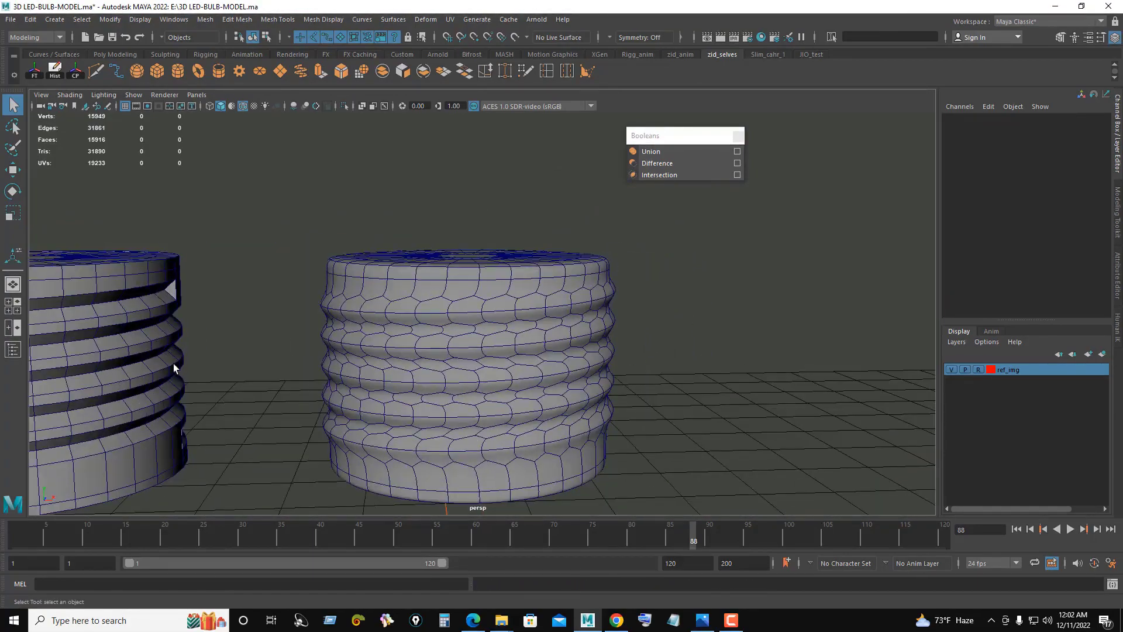
scroll(401, 348, "down", 3)
scroll(343, 321, "up", 5)
scroll(431, 331, "down", 4)
scroll(327, 344, "up", 1)
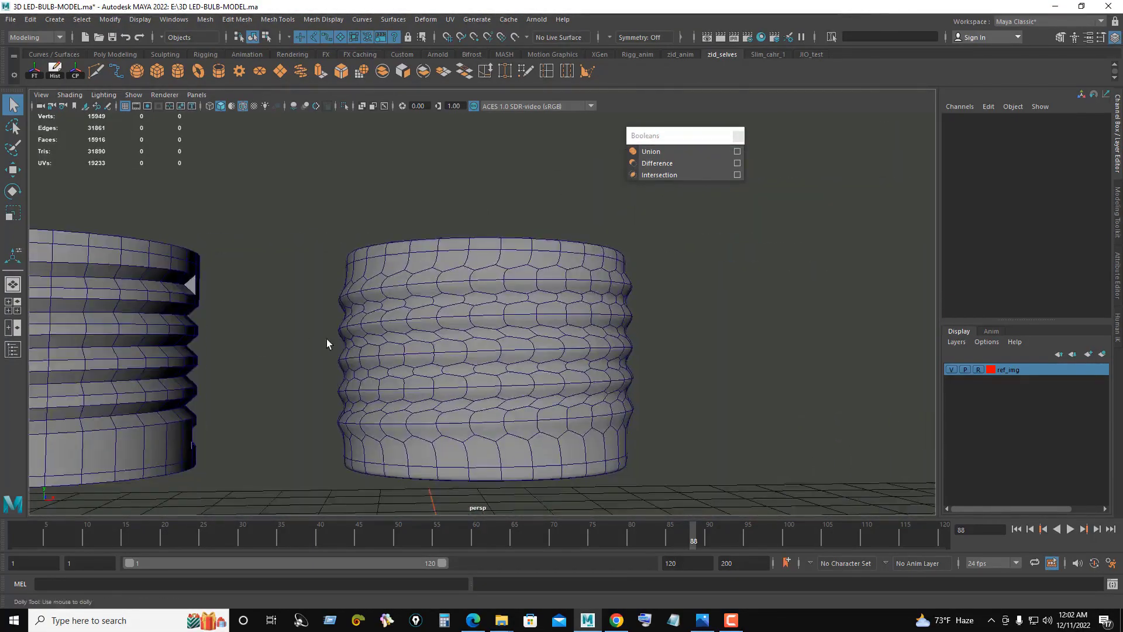
scroll(327, 344, "up", 2)
left_click_drag(769, 352, 728, 319, "alt")
right_click(729, 319)
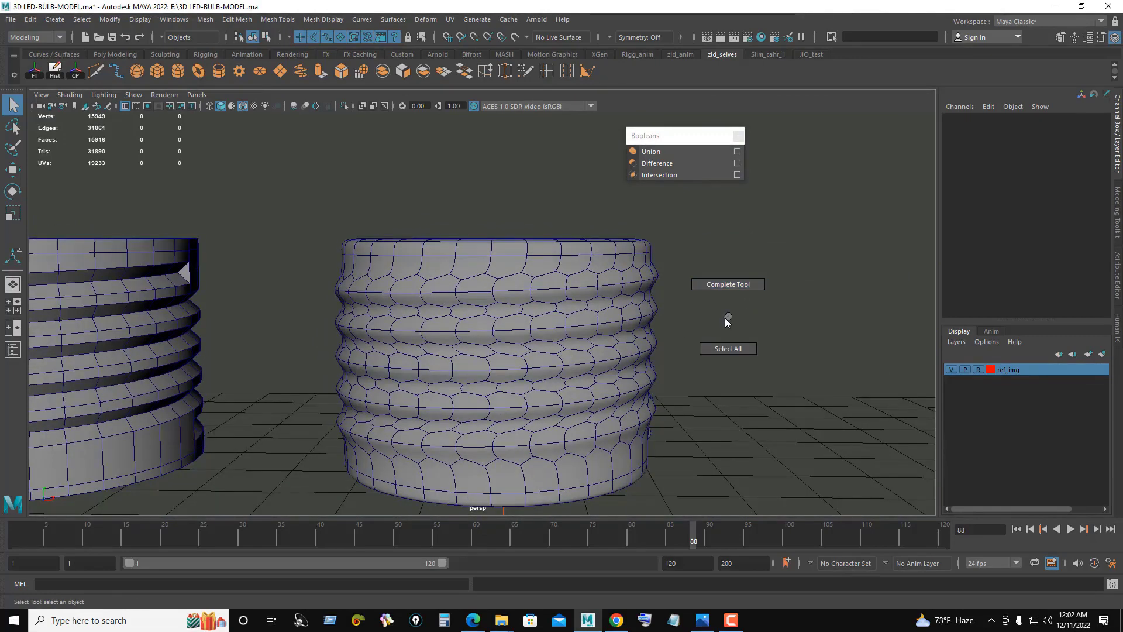
left_click(548, 331)
left_click_drag(549, 331, 589, 320, "alt")
Step: Merge all of the threaded cylinder's vertices with a 0.015 threshold
key("1")
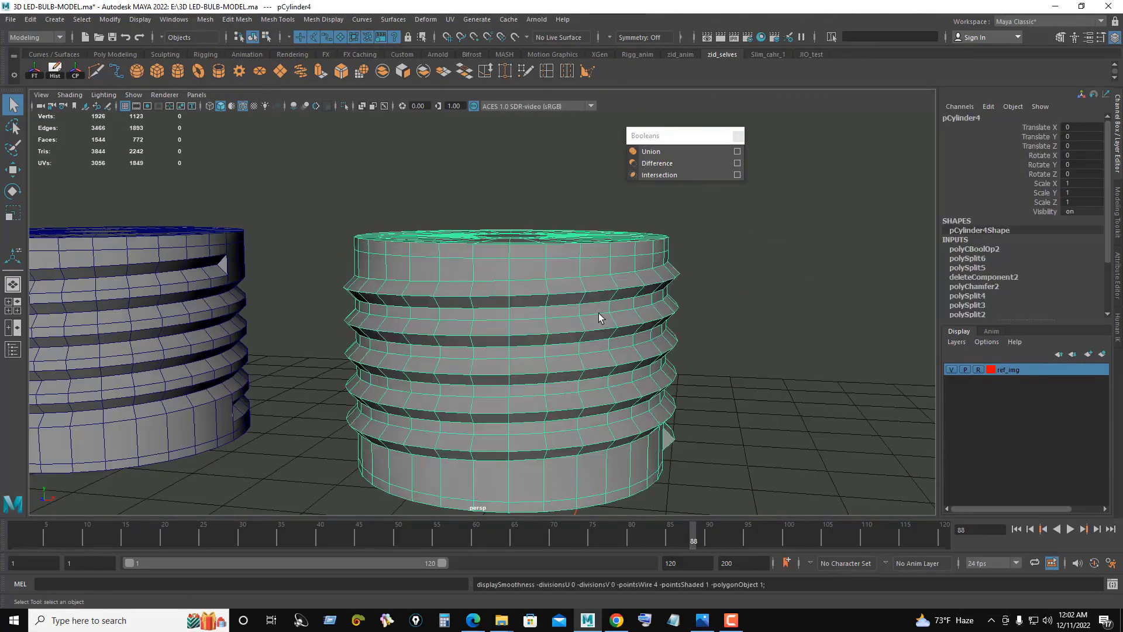
right_click(733, 271)
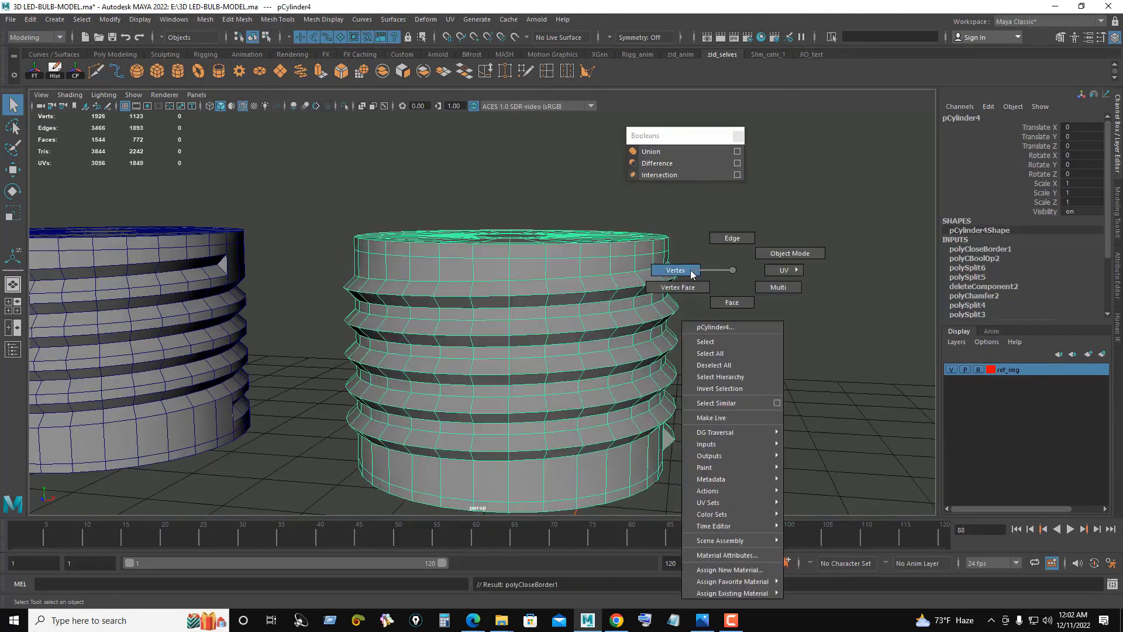
left_click(690, 272)
left_click_drag(361, 211, 760, 513)
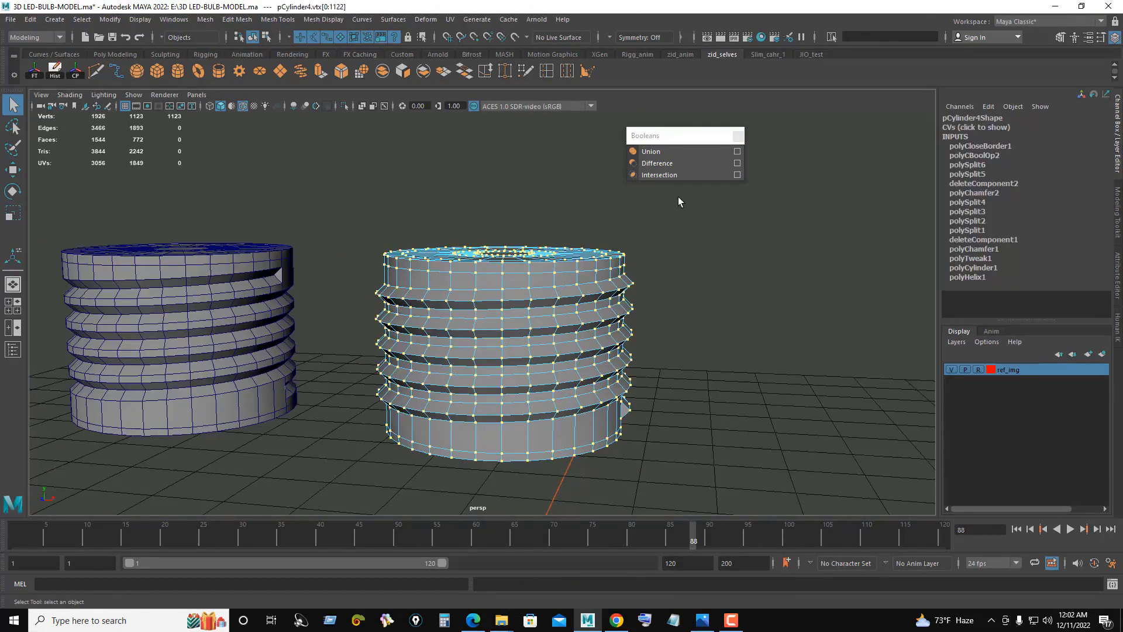
right_click_drag(702, 275, 752, 243, "shift")
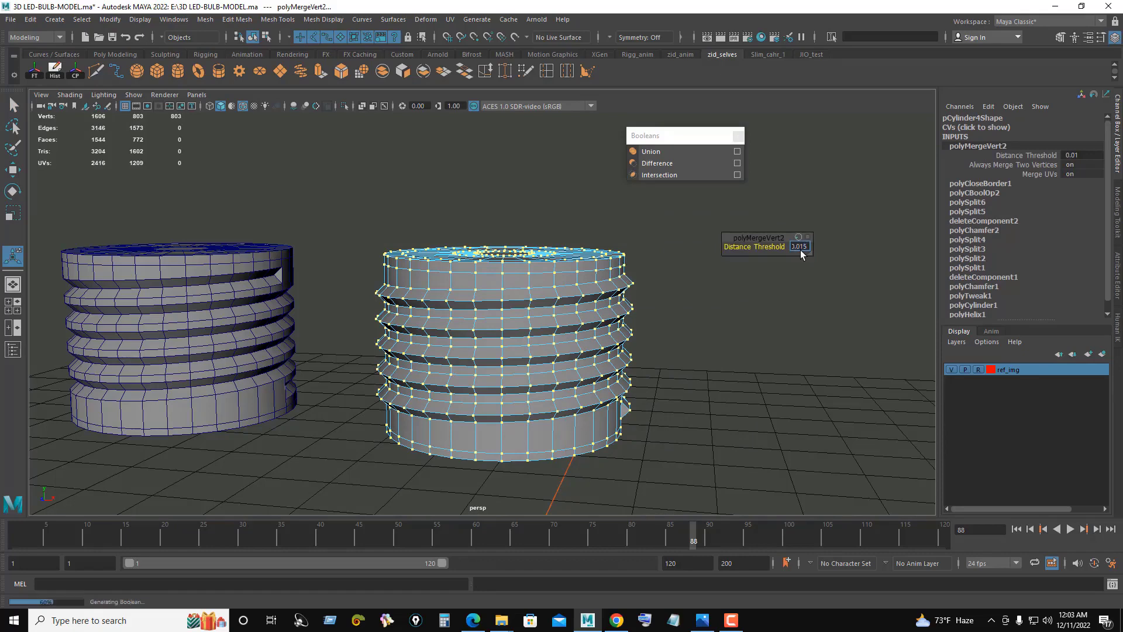
right_click_drag(731, 296, 779, 278)
Step: Preview the welded cylinder smoothed and turn off the wireframe-on-shaded overlay
key("3")
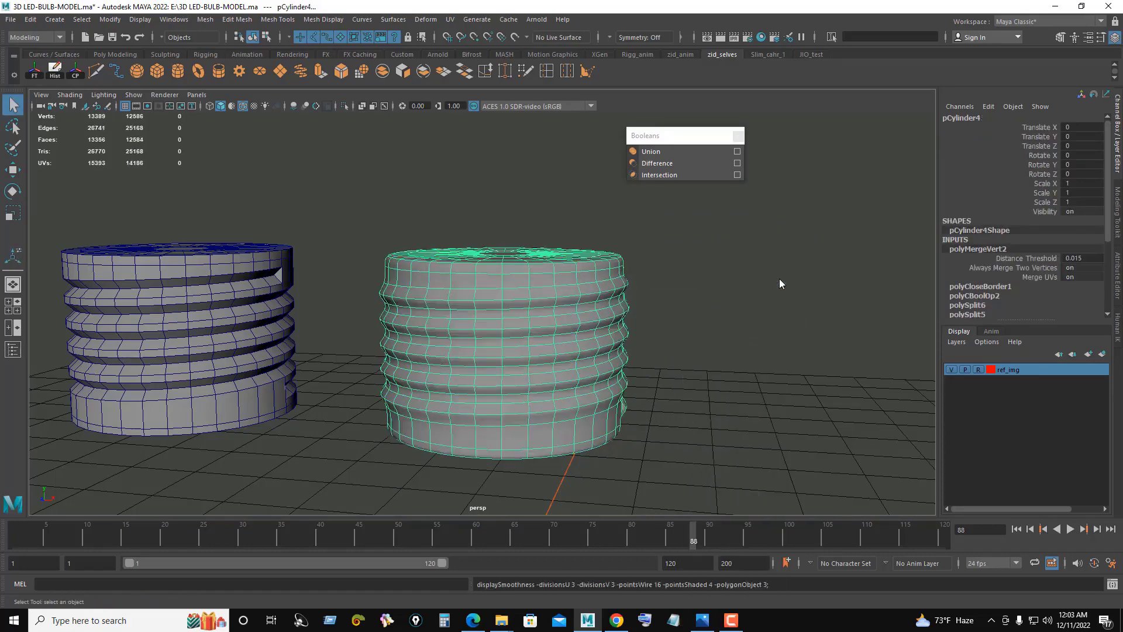
left_click(734, 307)
left_click_drag(734, 306, 531, 308, "alt")
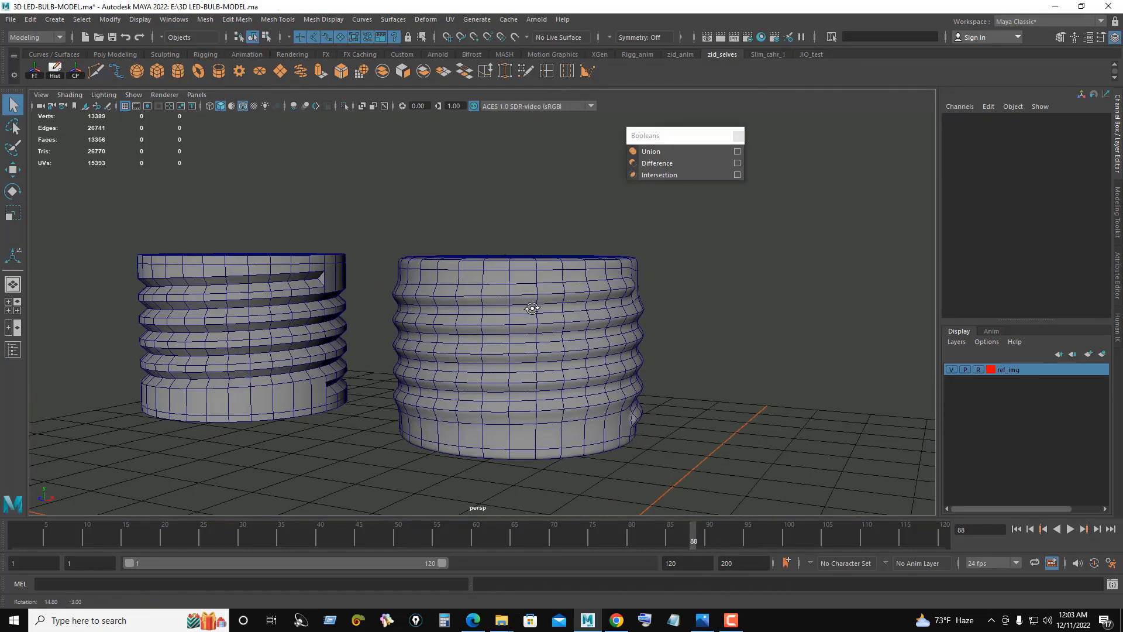
left_click(243, 108)
left_click_drag(441, 286, 481, 282, "alt")
middle_click_drag(482, 282, 588, 327, "alt")
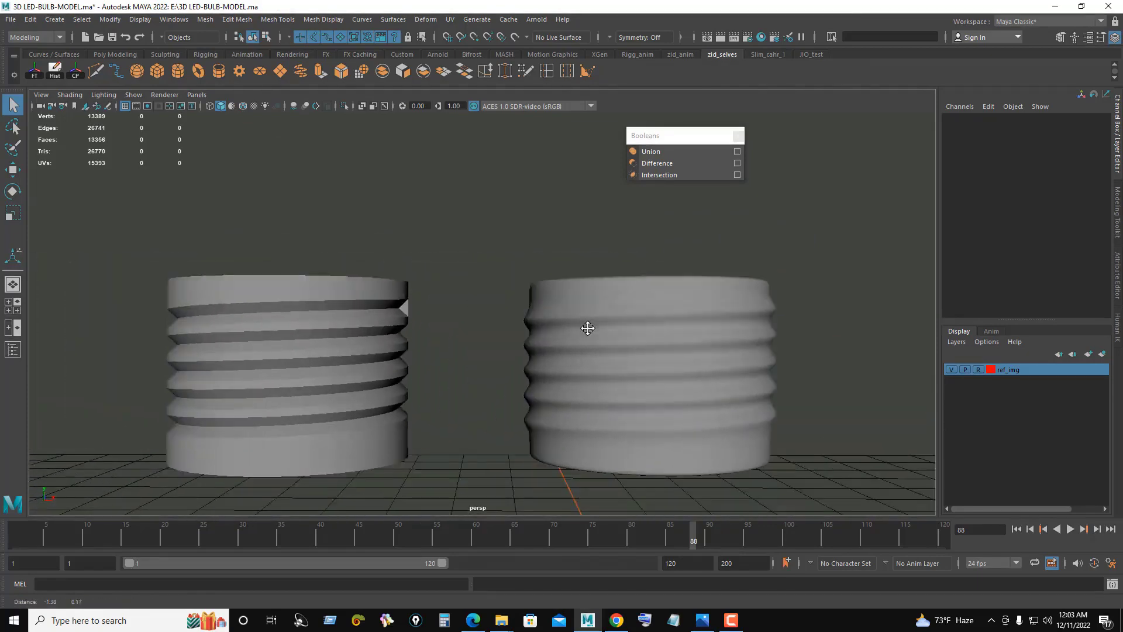
scroll(336, 315, "down", 2)
Step: Compare the left cylinder's smooth preview, revert to plain display, and select the right cylinder
left_click(335, 315)
key("3")
left_click(549, 197)
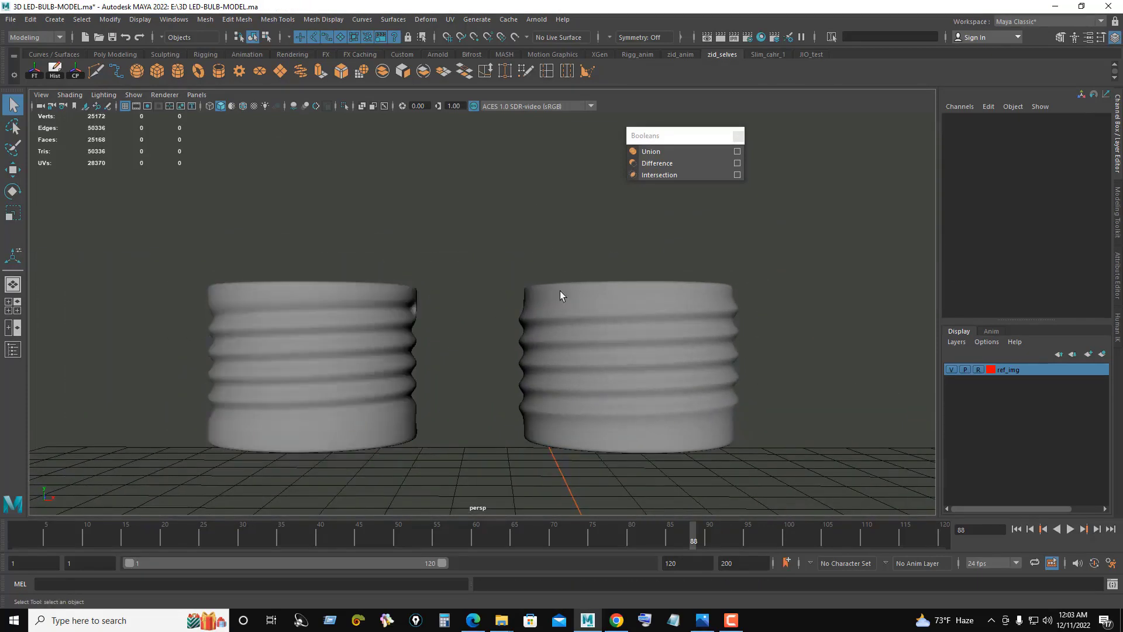
mouse_move(559, 296)
left_mouse_down("alt")
mouse_move(374, 259)
mouse_move(406, 265)
left_mouse_up("alt")
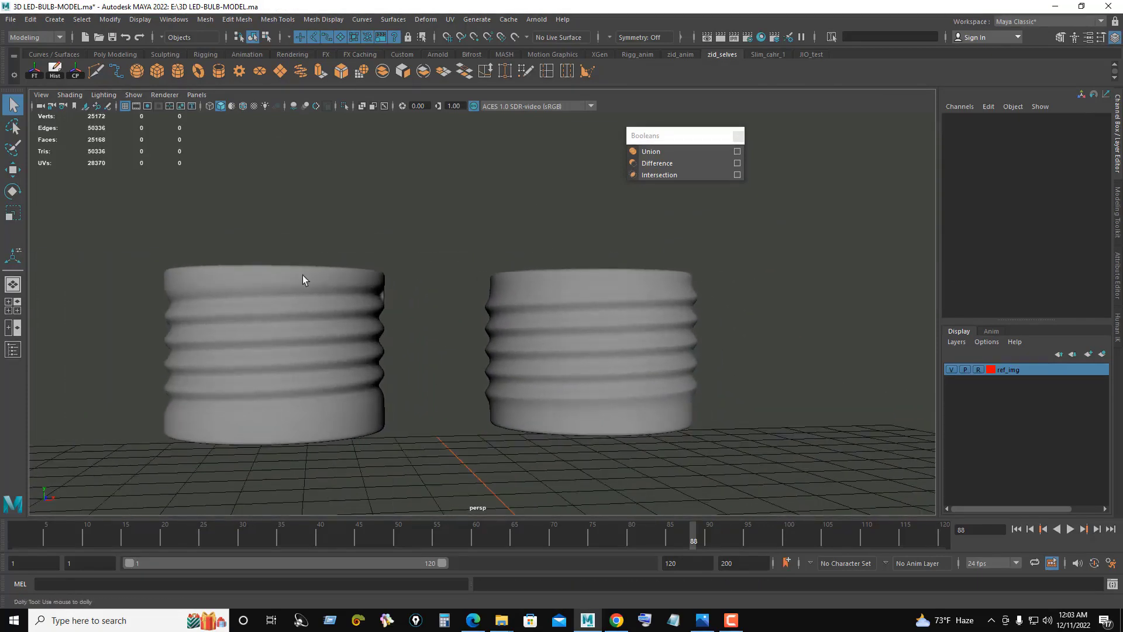
scroll(265, 306, "up", 1)
scroll(416, 268, "down", 2)
key("1")
scroll(416, 268, "up", 3)
left_click_drag(415, 268, 487, 324, "alt")
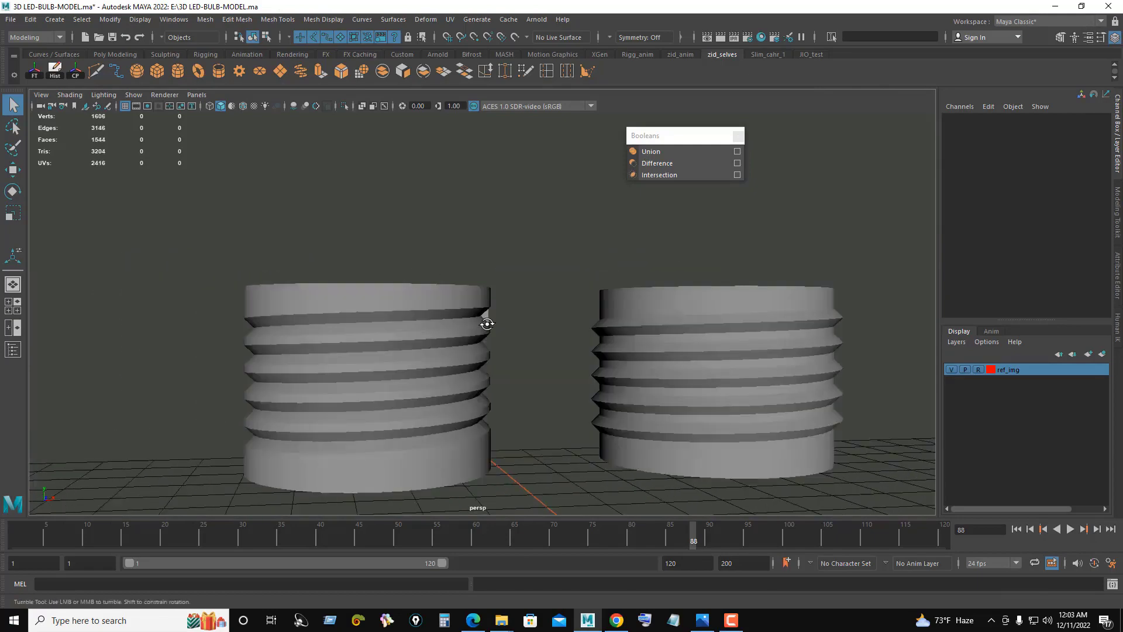
left_click(610, 322)
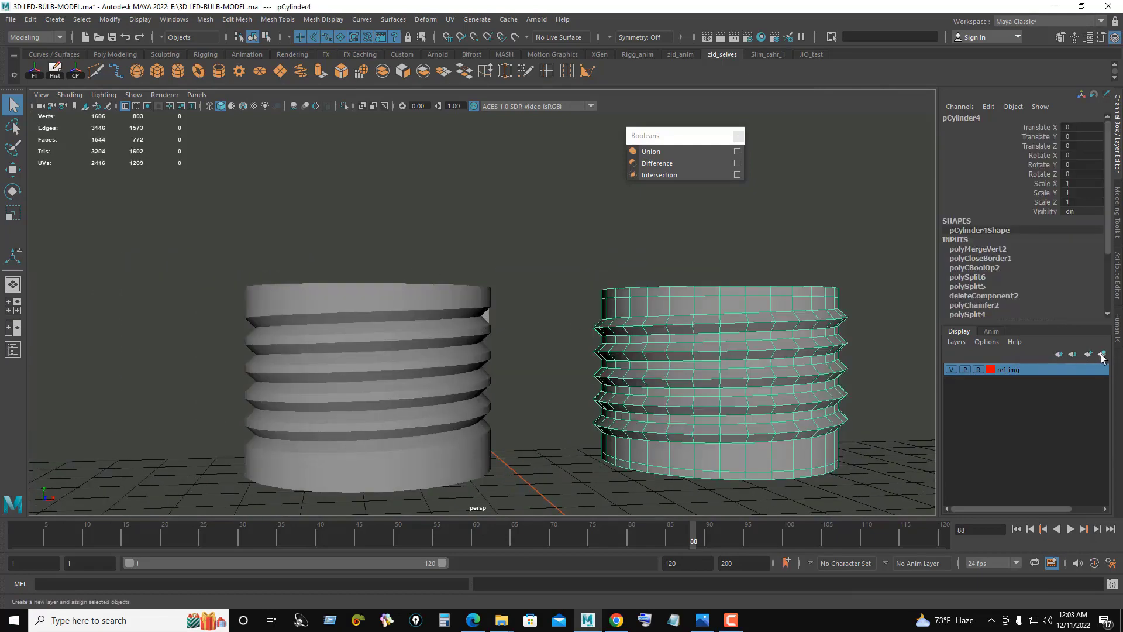
Step: Put the right cylinder on a new hidden layer named screw_outside
left_click(1102, 358)
double_click(1006, 370)
type("screw_outside")
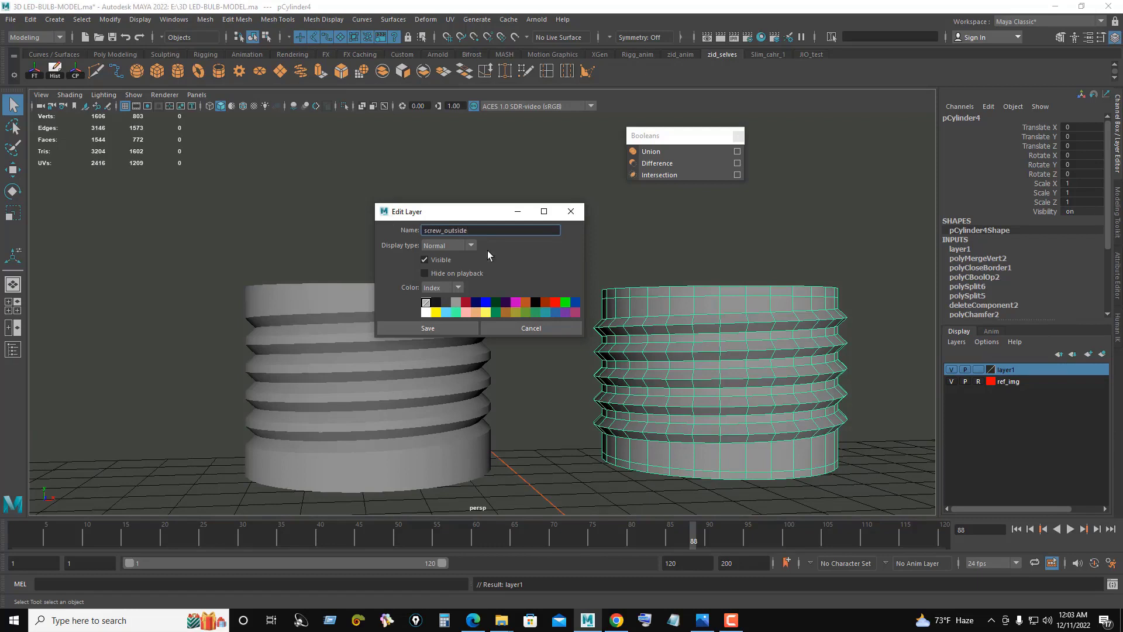
left_click(462, 328)
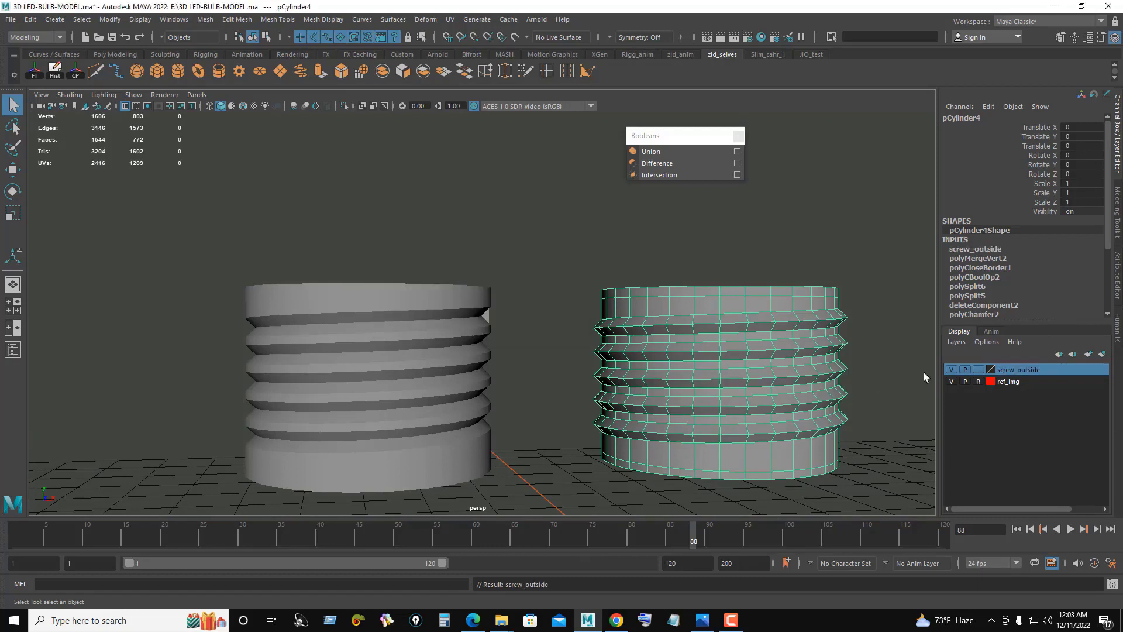
left_click(978, 370)
left_click(950, 369)
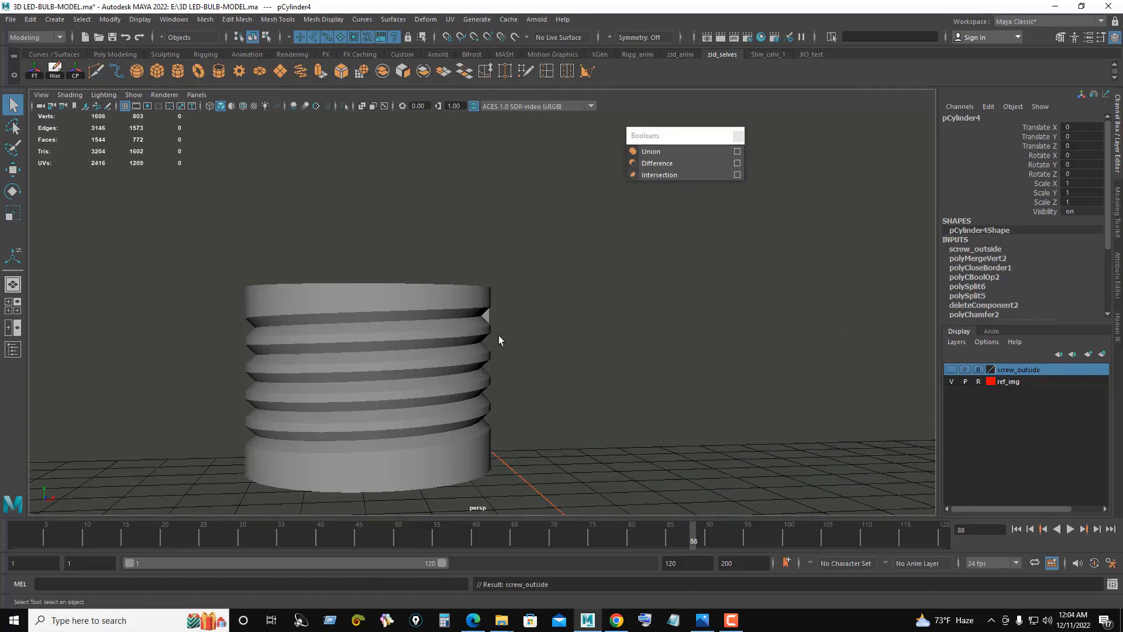
Step: Put the left cylinder on a new layer named screw_inside
left_click(453, 304)
key("f")
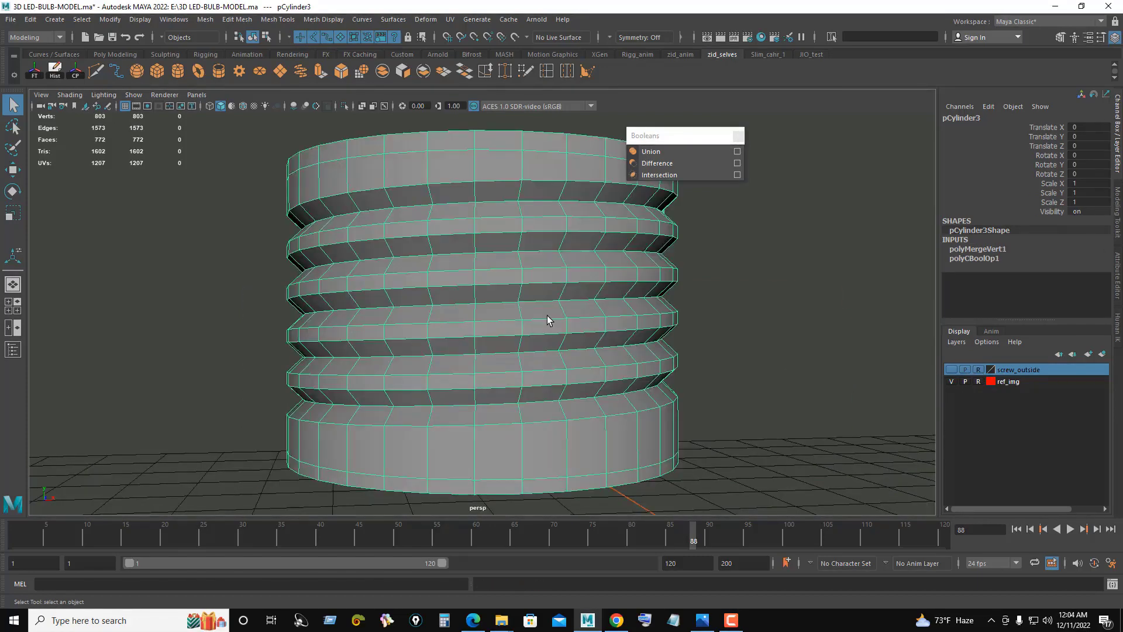
scroll(599, 326, "down", 2)
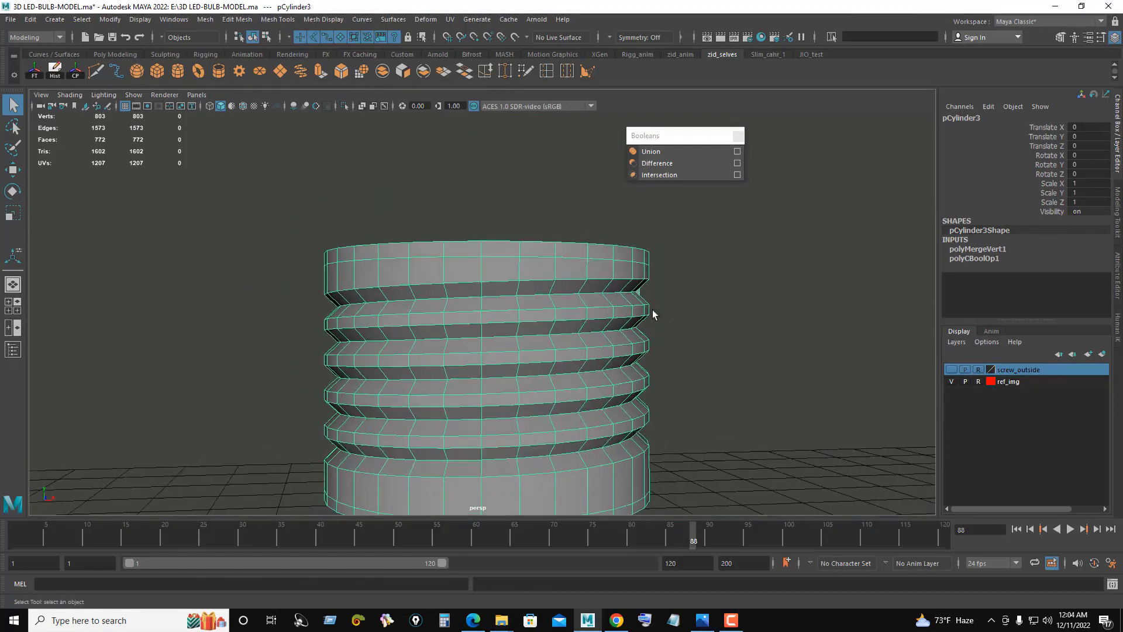
left_click(1104, 354)
double_click(1017, 371)
type("screw_inside")
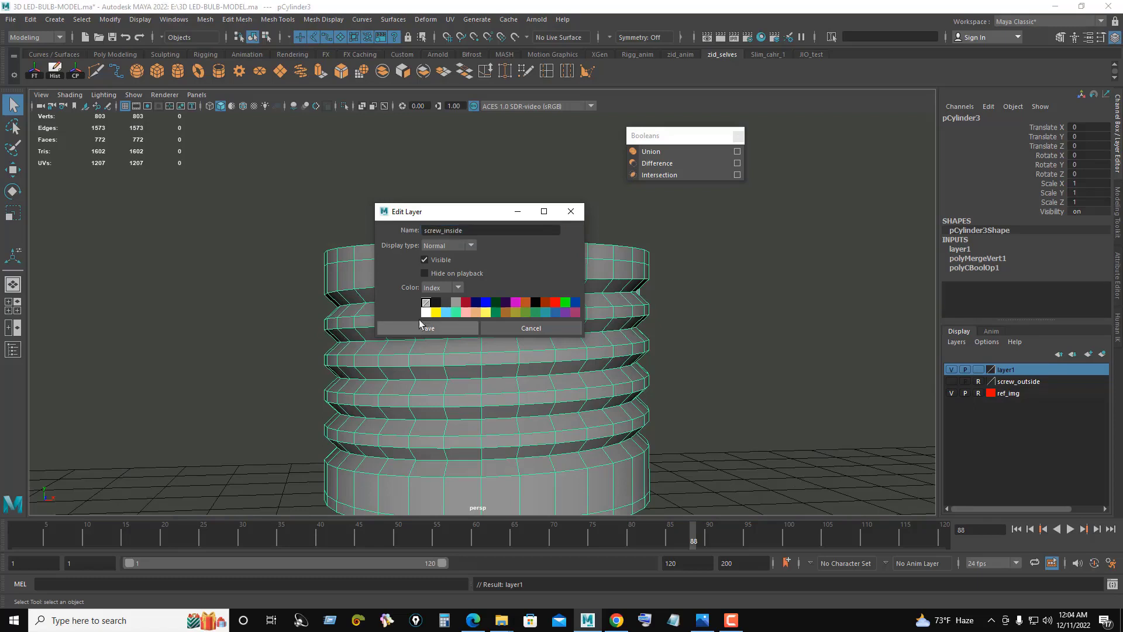
left_click(420, 325)
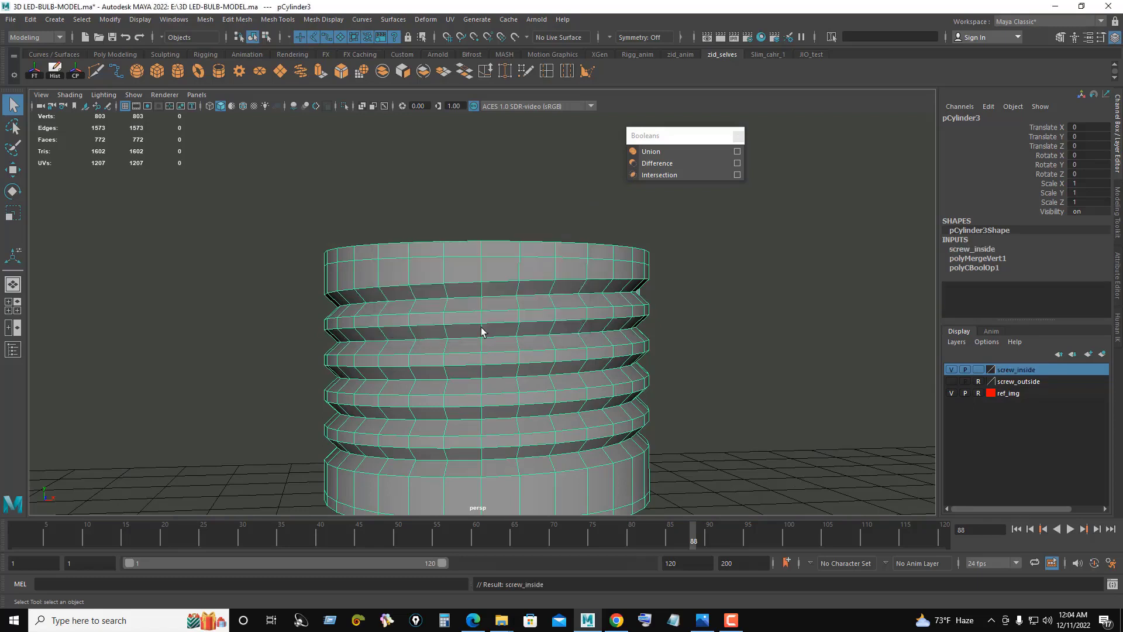
Step: Reselect the left cylinder and orbit in close on the groove end
left_click(699, 259)
left_click(581, 287)
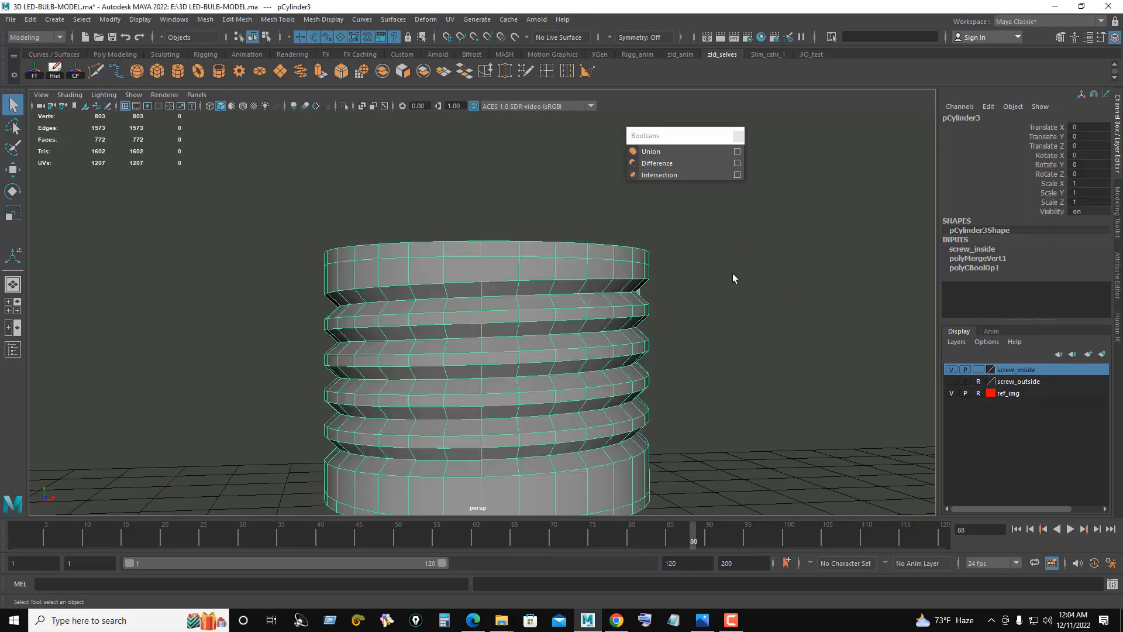
left_click(782, 245)
left_click(592, 276)
mouse_move(591, 276)
left_mouse_down("alt")
mouse_move(760, 293)
mouse_move(702, 296)
left_mouse_up("alt")
right_click_drag(332, 297, 598, 334, "alt")
left_click_drag(598, 335, 528, 308, "alt")
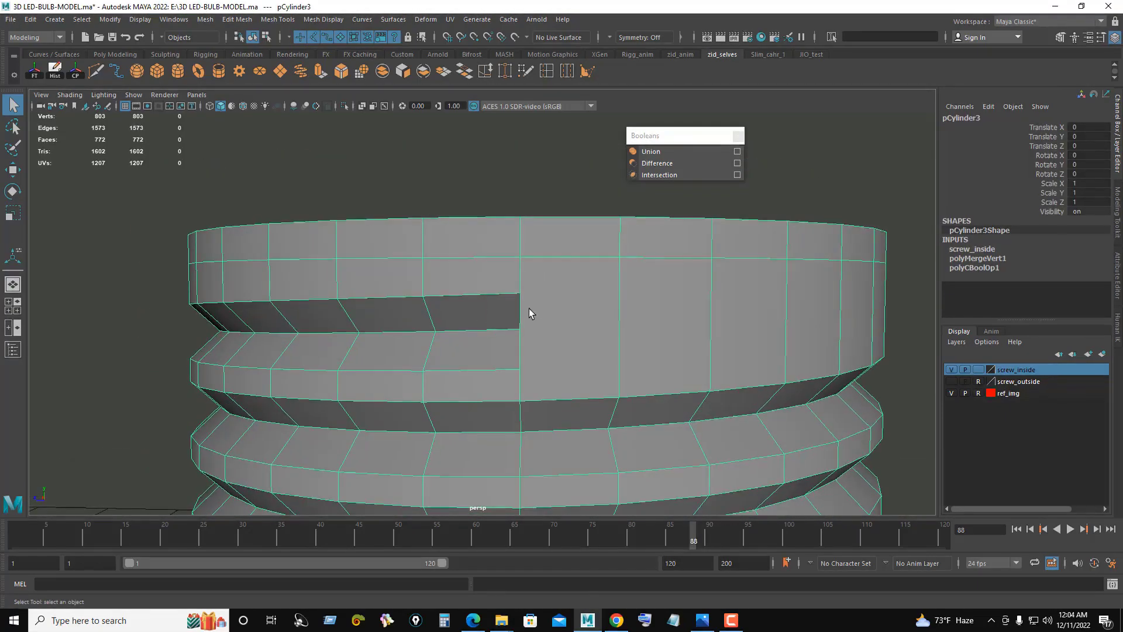
right_click_drag(529, 308, 534, 265)
left_click_drag(534, 264, 585, 315, "alt")
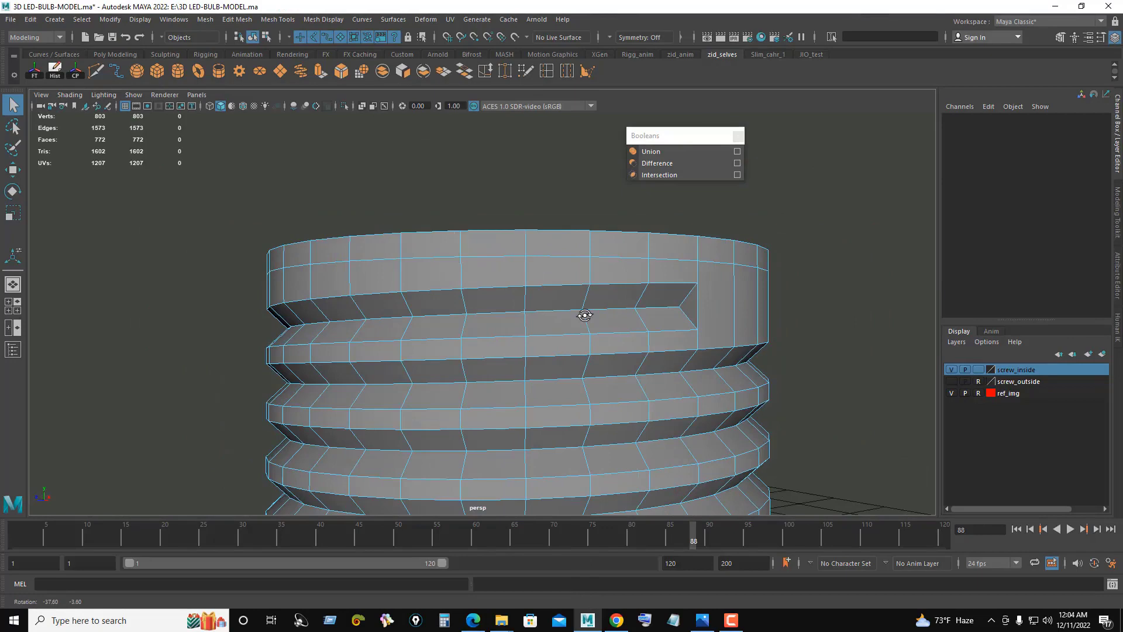
Step: Select the edge loop along the groove and inspect it in shaded view
double_click(635, 286)
middle_click_drag(622, 316, 619, 328, "alt")
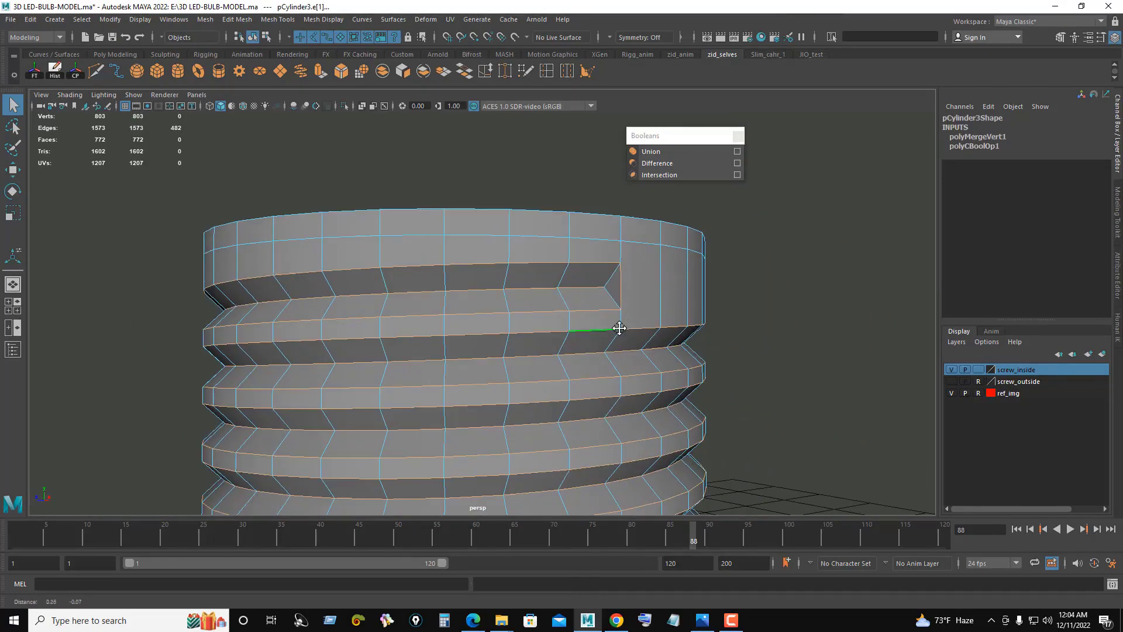
right_click_drag(776, 351, 544, 387, "alt")
mouse_move(544, 388)
left_mouse_down("alt")
mouse_move(584, 346)
mouse_move(507, 344)
left_mouse_up("alt")
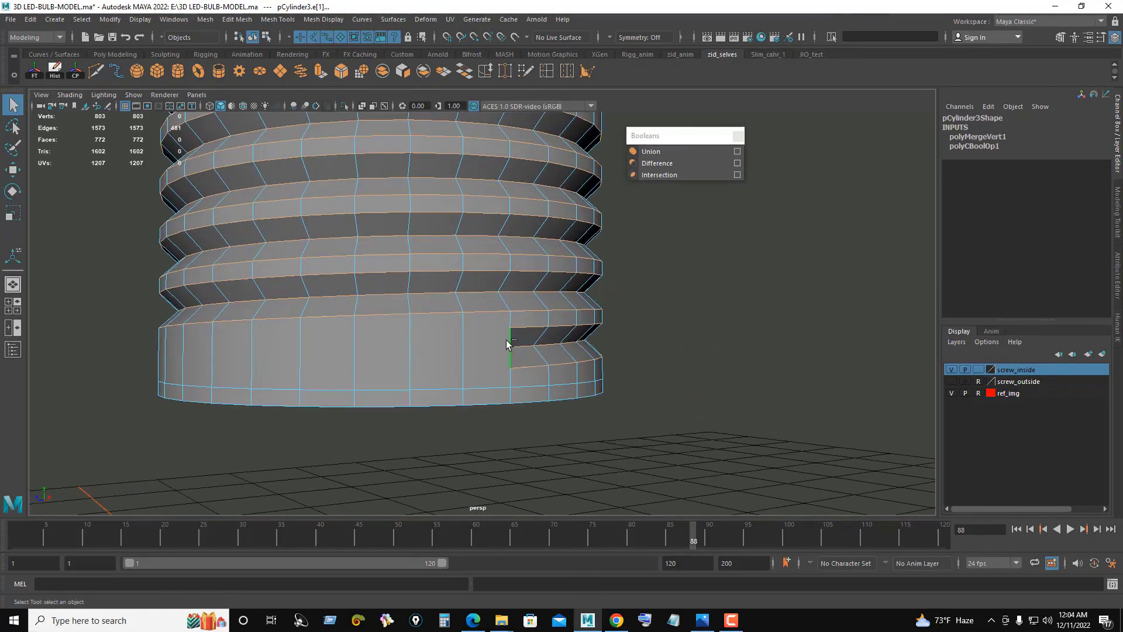
mouse_move(622, 392)
left_mouse_down("alt")
mouse_move(519, 404)
mouse_move(389, 371)
mouse_move(444, 366)
left_mouse_up("alt")
mouse_move(444, 366)
right_mouse_down("alt")
mouse_move(442, 454)
mouse_move(602, 314)
mouse_move(333, 306)
right_mouse_up("alt")
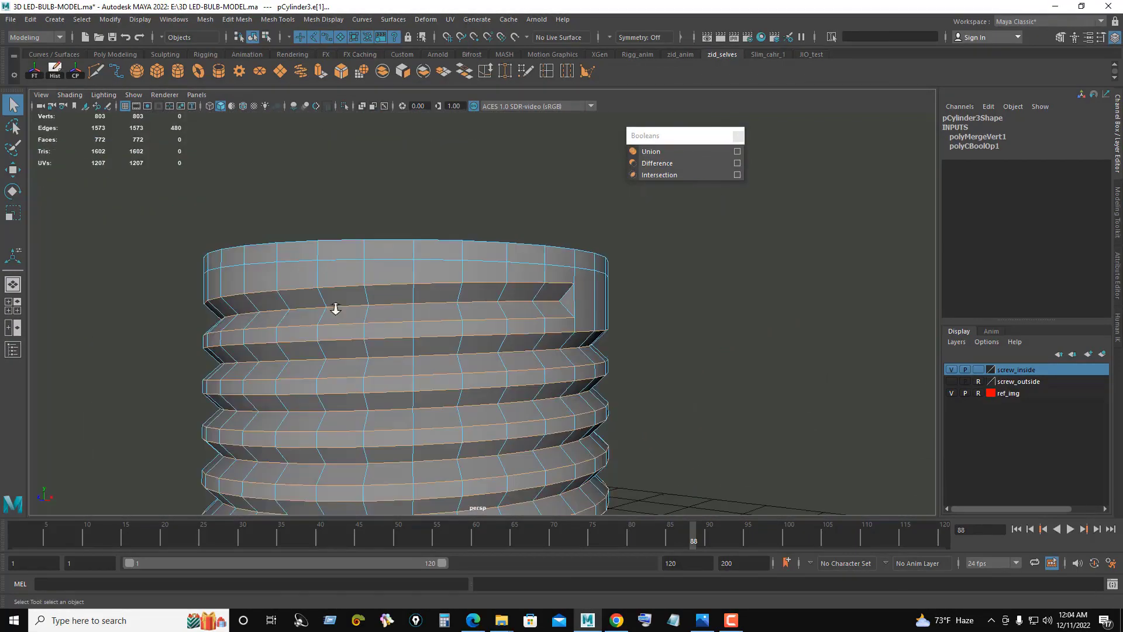
mouse_move(333, 306)
left_mouse_down("alt")
mouse_move(463, 363)
mouse_move(471, 349)
left_mouse_up("alt")
key("5")
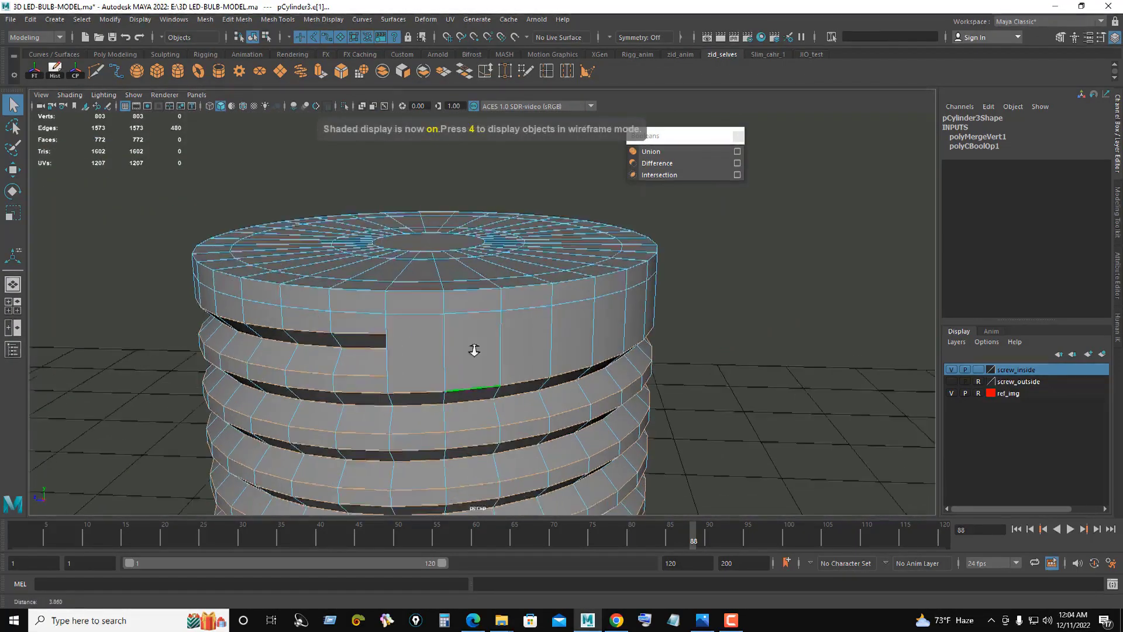
right_click_drag(471, 349, 489, 331, "alt")
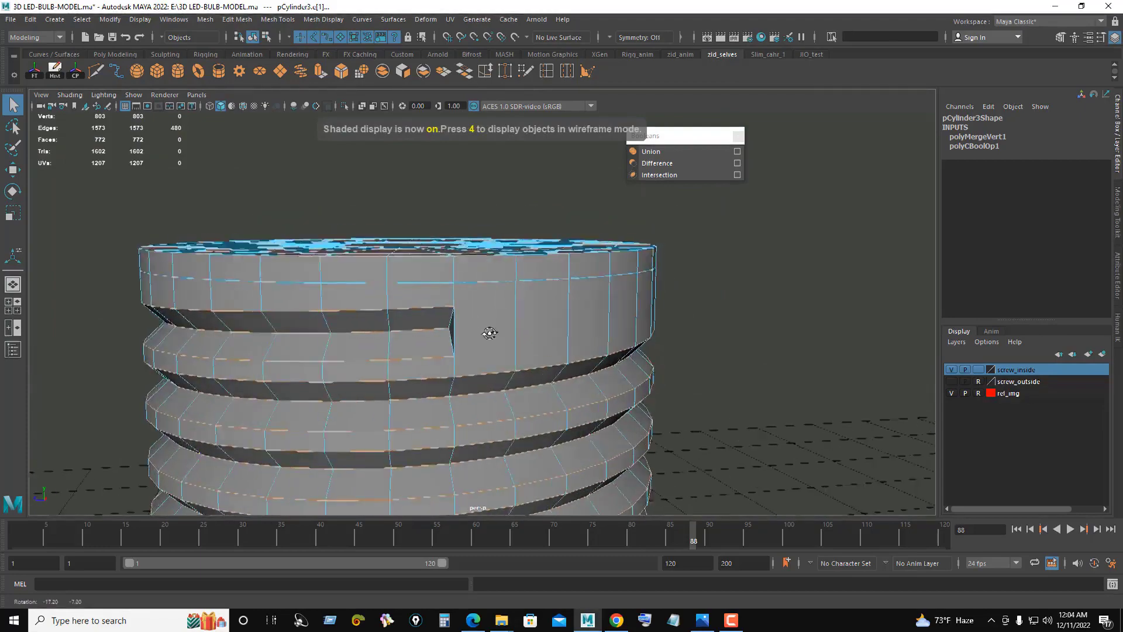
Step: Bevel the selected groove edges and show the bevel's manipulator
left_click(341, 71)
scroll(650, 336, "up", 2)
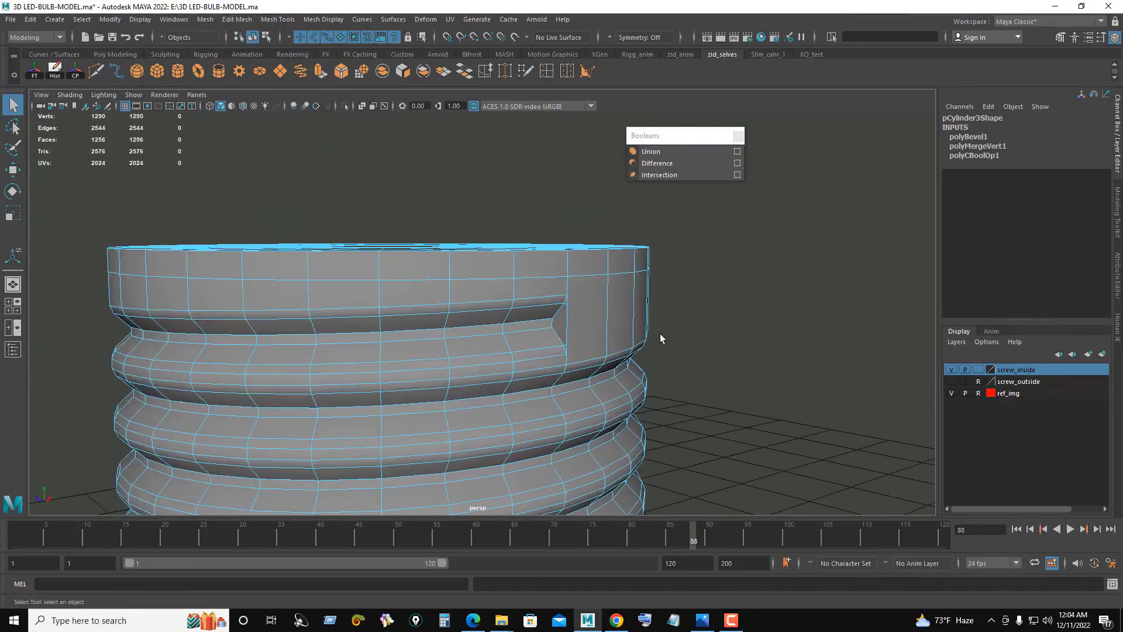
scroll(648, 341, "up", 3)
scroll(649, 342, "up", 2)
double_click(13, 256)
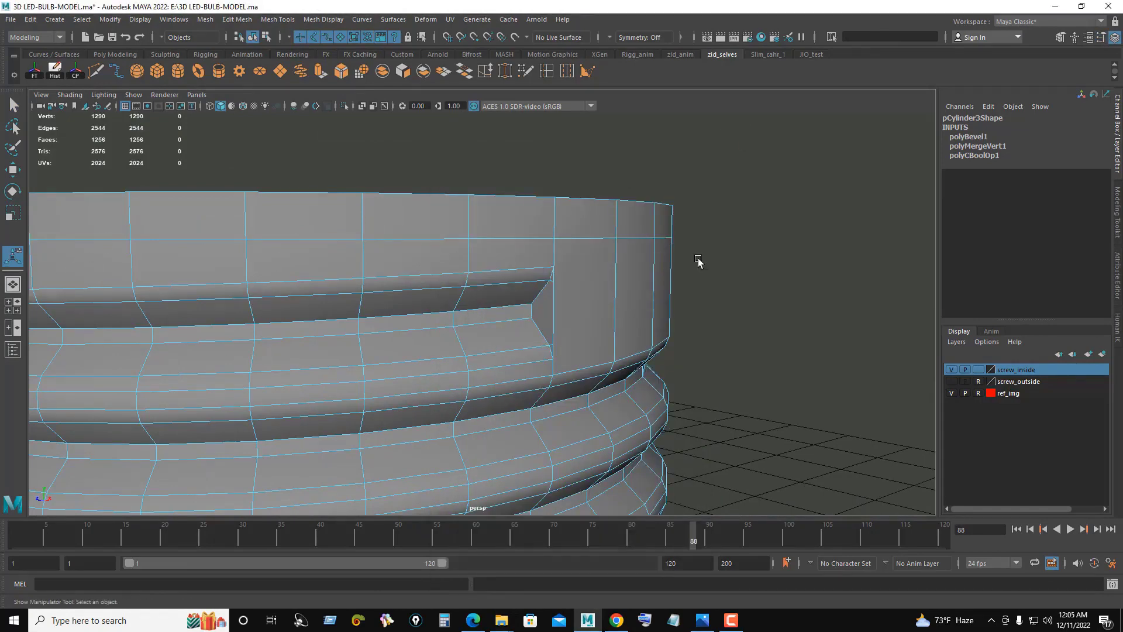
Step: Set the polyBevel1 Fraction to 0.4
scroll(698, 262, "down", 5)
left_click(969, 137)
scroll(684, 281, "up", 3)
scroll(772, 270, "up", 2)
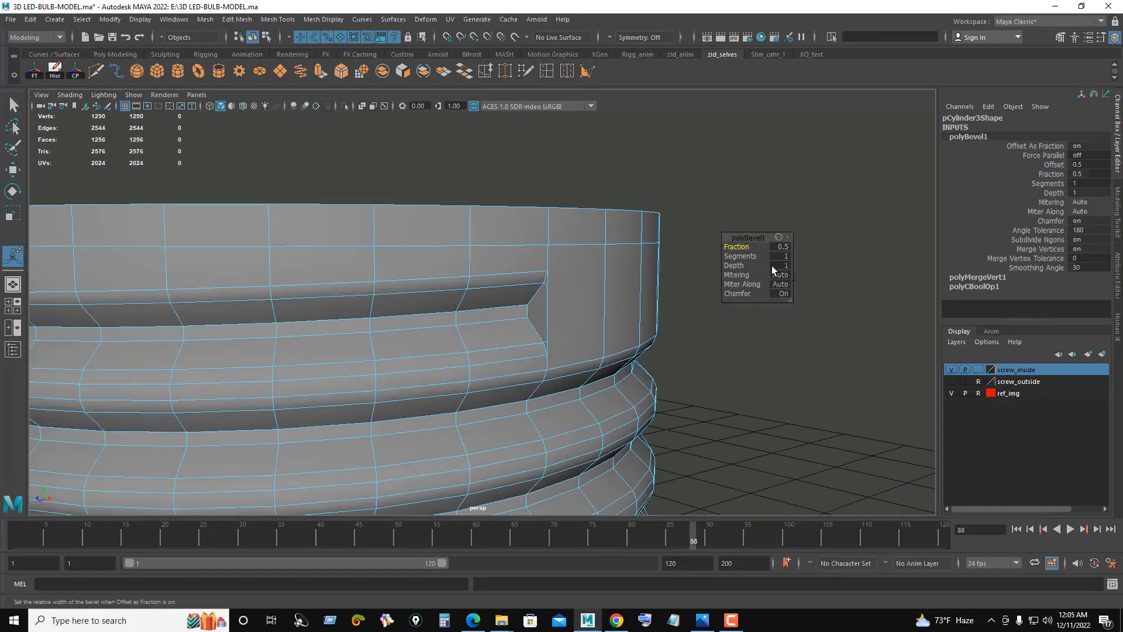
left_click_drag(723, 249, 798, 256)
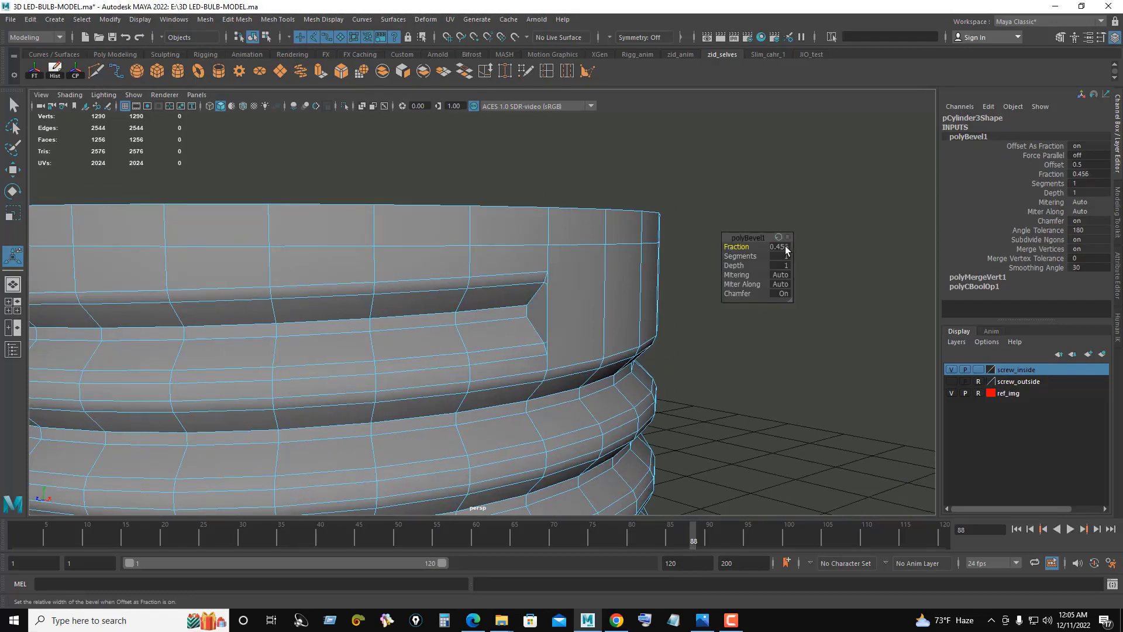
key("Return")
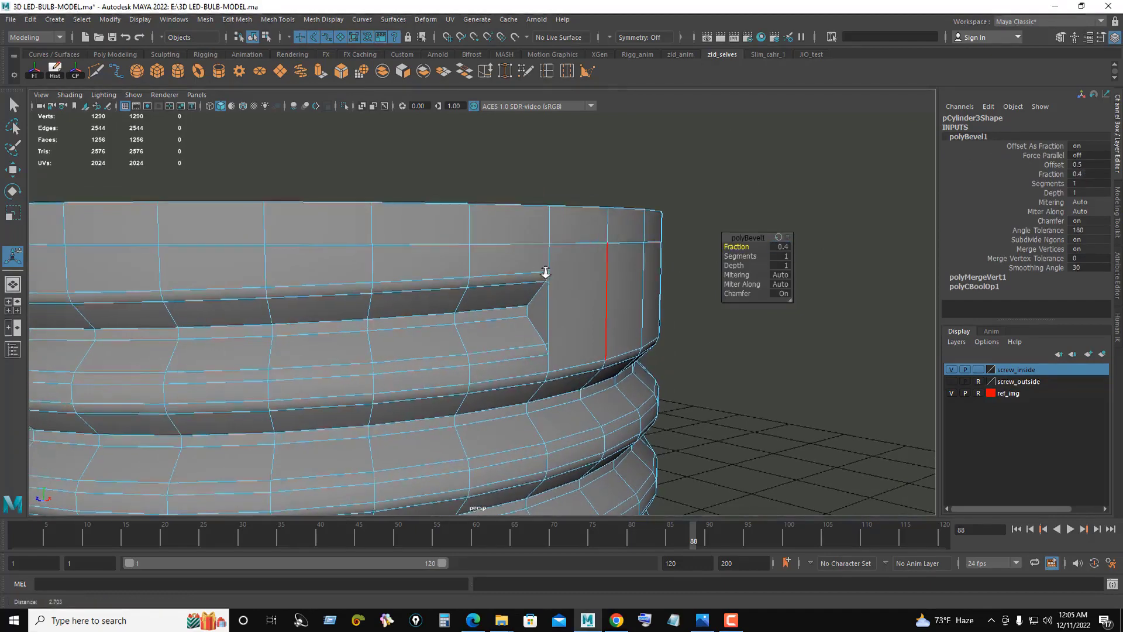
Step: Zoom in and switch to vertex selection at the groove corner
scroll(627, 289, "up", 3)
scroll(523, 278, "up", 2)
scroll(427, 261, "up", 2)
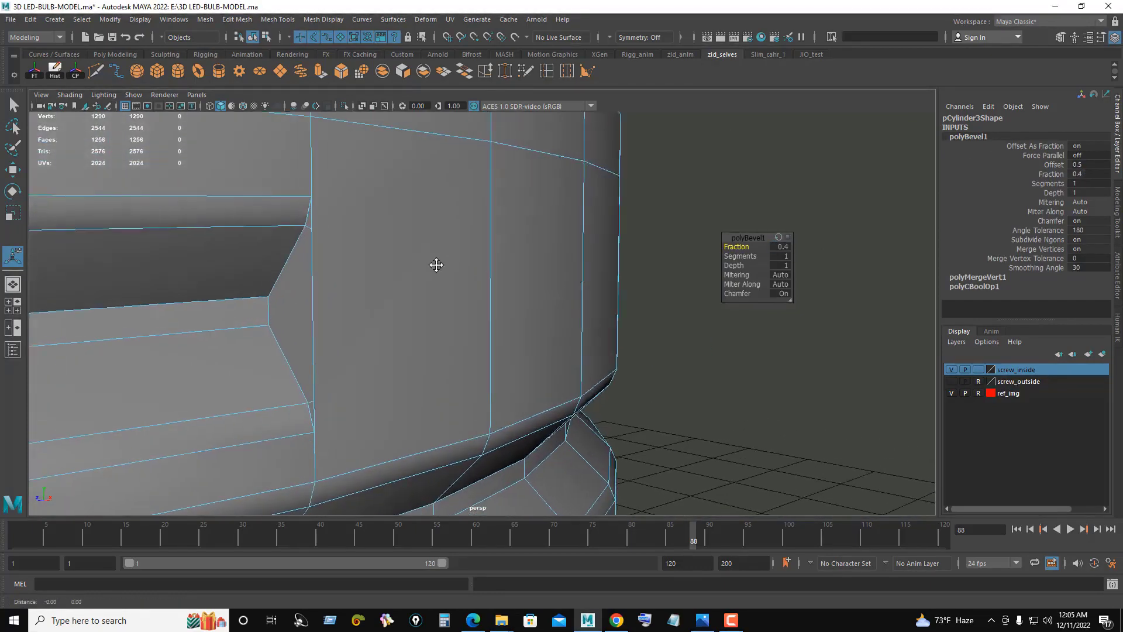
scroll(444, 281, "up", 2)
scroll(480, 316, "up", 2)
right_click(543, 300)
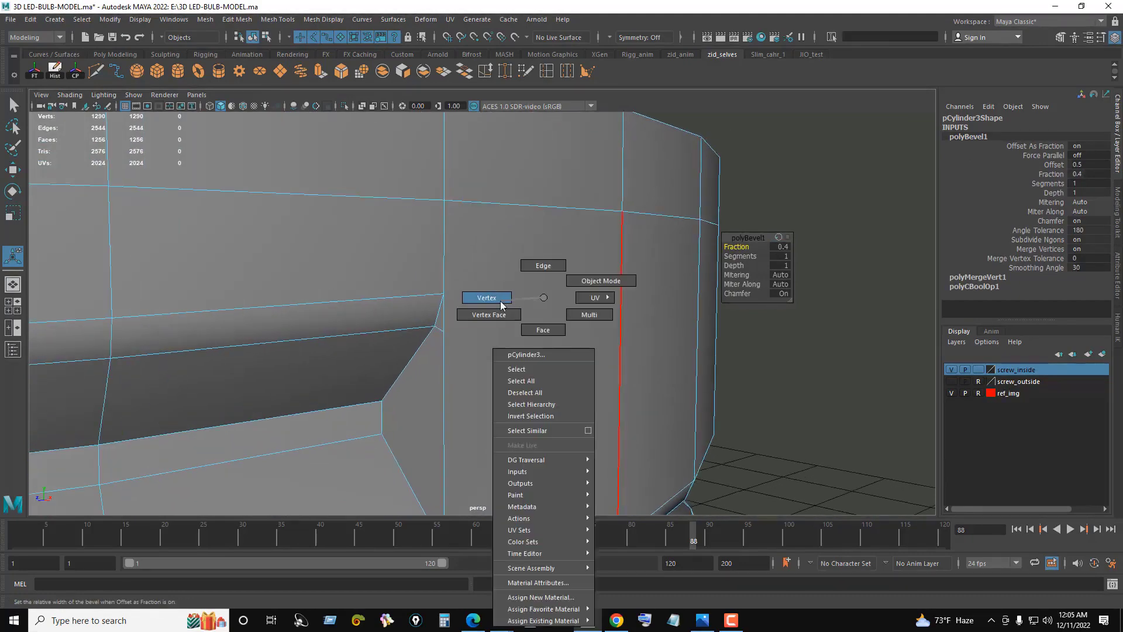
right_click_drag(543, 301, 501, 304)
left_click_drag(464, 319, 493, 332, "alt")
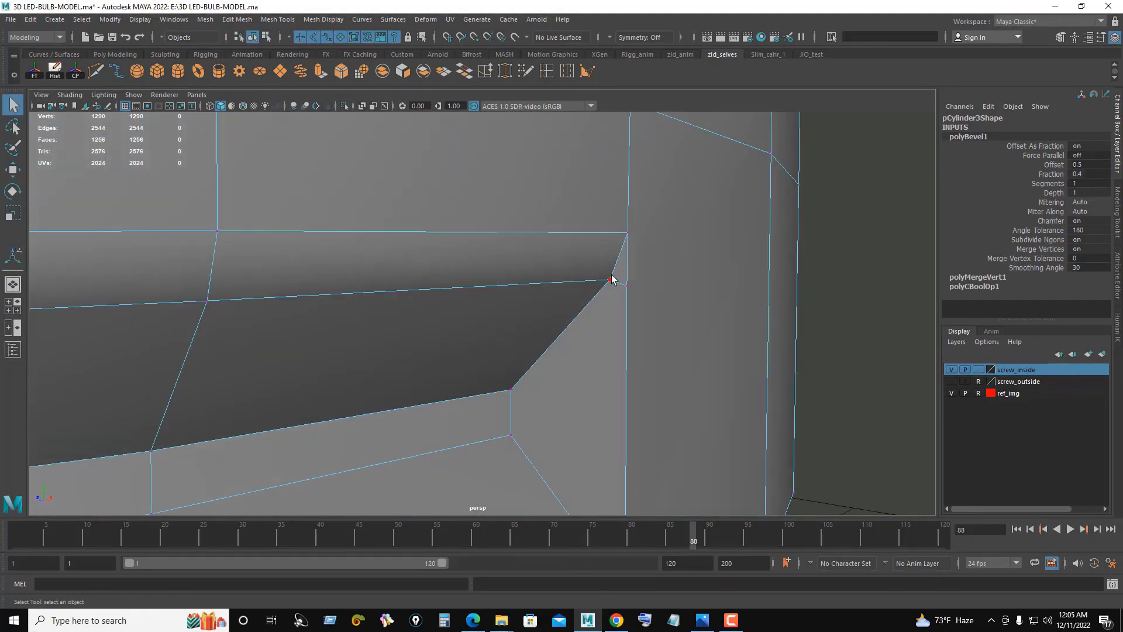
Step: Target-weld the stray groove-corner vertex onto its neighbour in wireframe view
key("4")
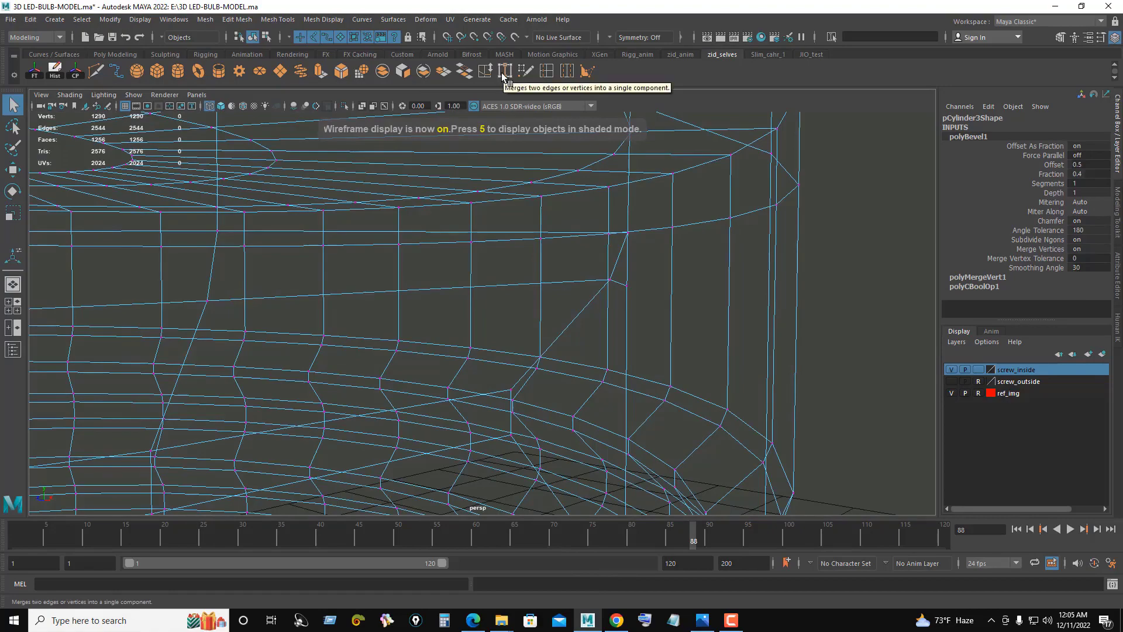
left_click(502, 74)
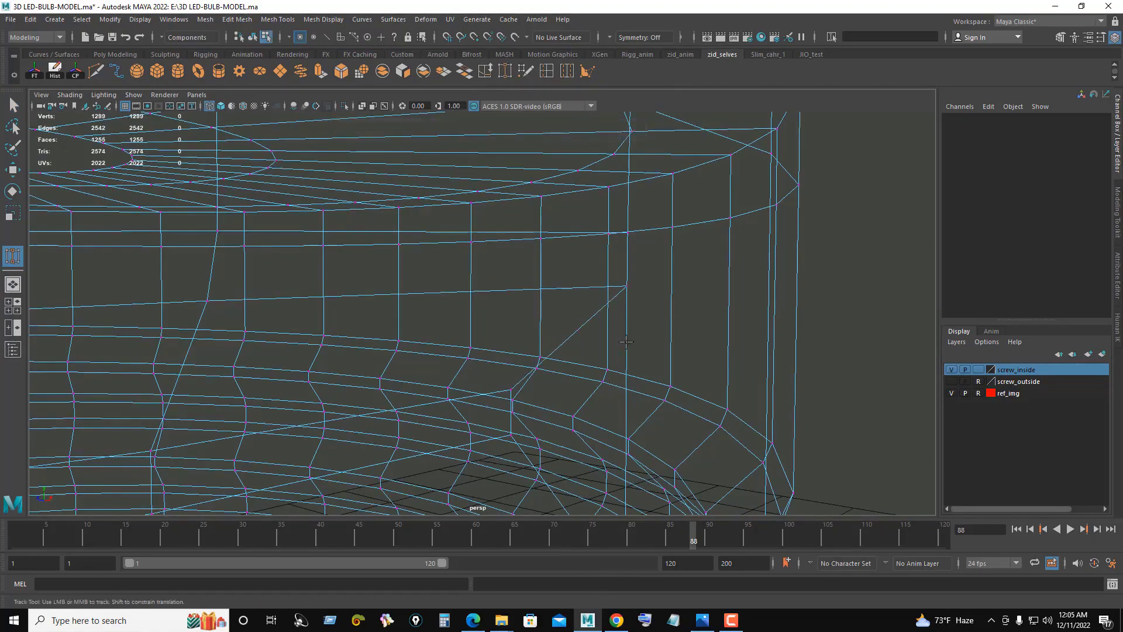
mouse_move(626, 342)
middle_mouse_down("alt")
mouse_move(629, 243)
mouse_move(625, 253)
middle_mouse_up("alt")
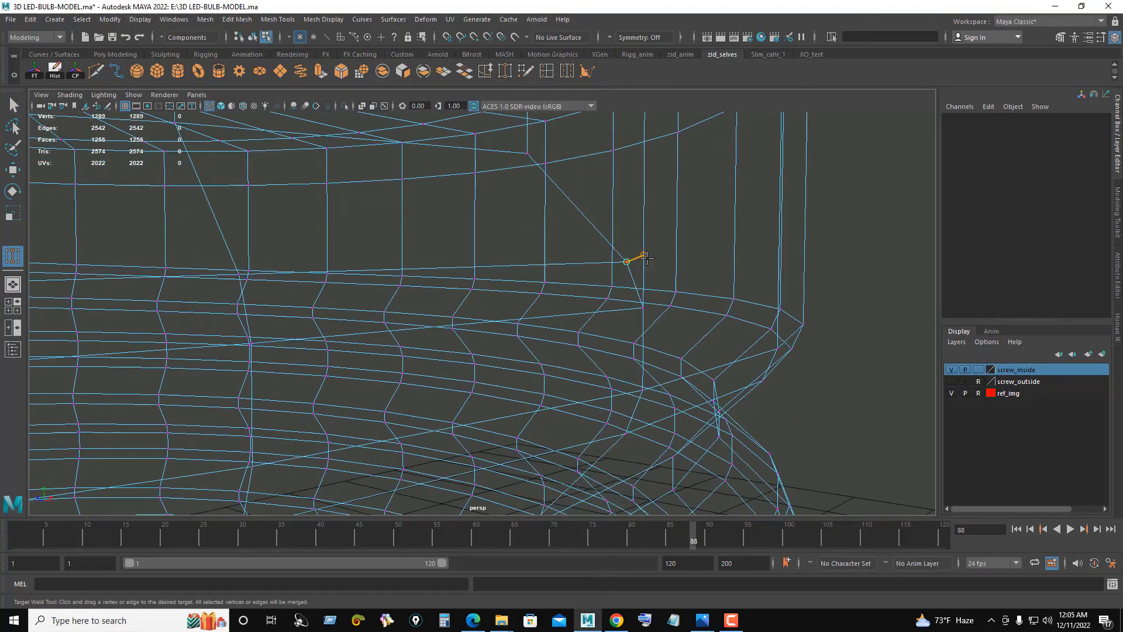
left_click_drag(720, 268, 643, 256)
mouse_move(644, 255)
right_mouse_down("alt")
mouse_move(637, 284)
mouse_move(447, 268)
right_mouse_up("alt")
key("5")
Step: Check the welded corner shaded and return to object mode near the groove-end notch
mouse_move(447, 268)
left_mouse_down("alt")
mouse_move(501, 401)
mouse_move(389, 413)
mouse_move(413, 410)
mouse_move(427, 321)
mouse_move(415, 320)
left_mouse_up("alt")
key("4")
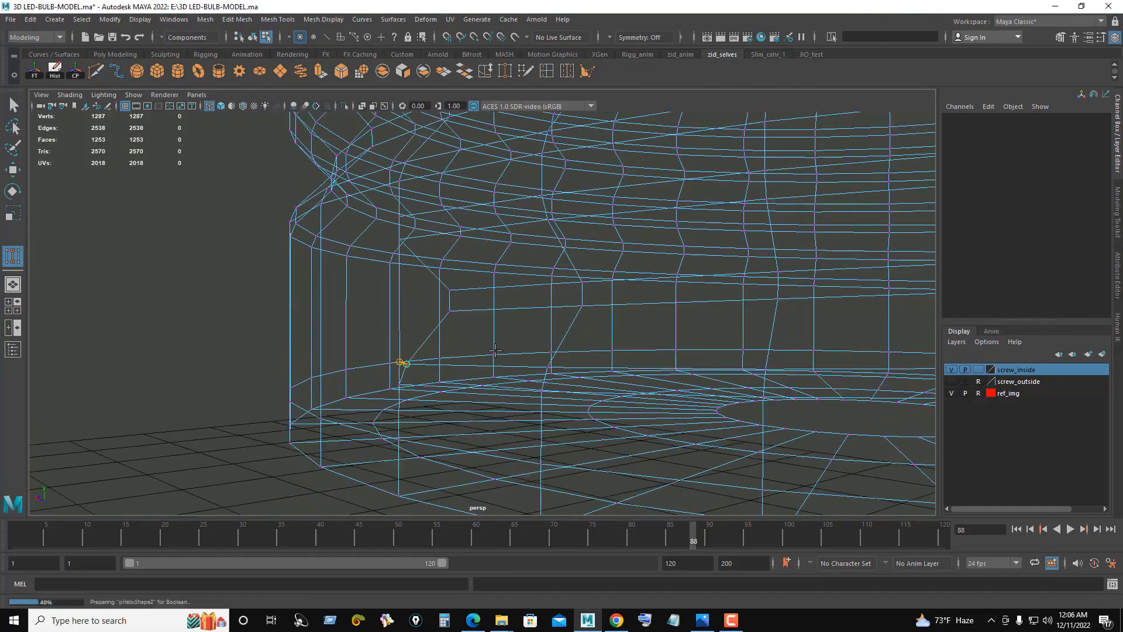
key("5")
left_click_drag(494, 348, 625, 344, "alt")
middle_click_drag(624, 343, 471, 349, "alt")
key("F8")
left_click_drag(471, 349, 833, 306, "alt")
Step: Multi-Cut new edges from the groove end into the neighbouring faces
right_click_drag(833, 306, 629, 342, "alt")
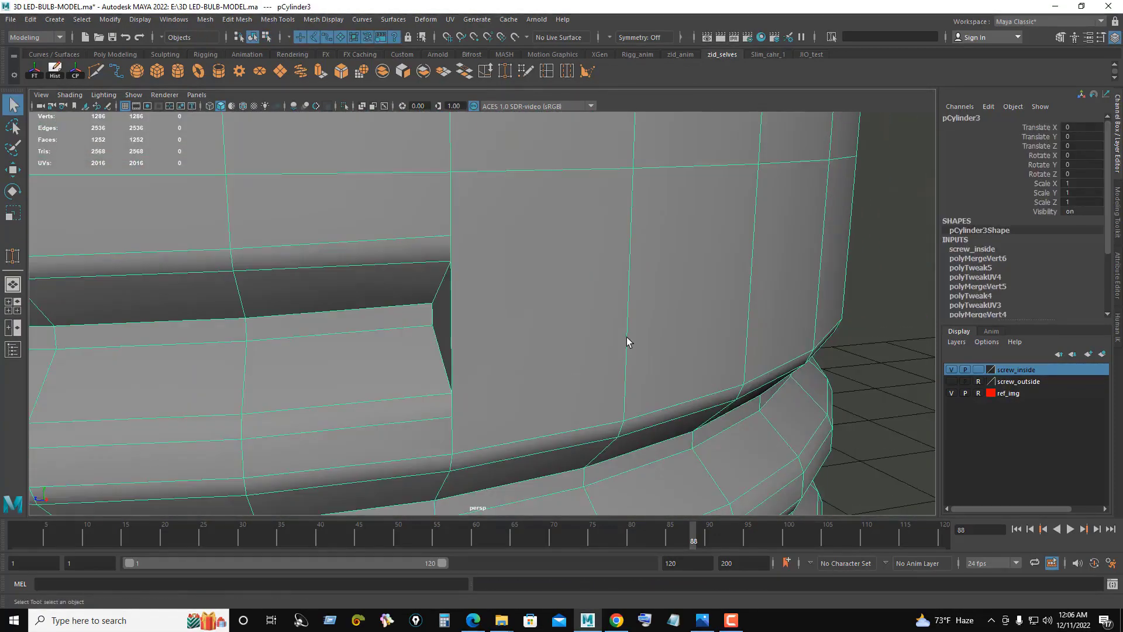
right_click_drag(346, 226, 454, 259, "shift")
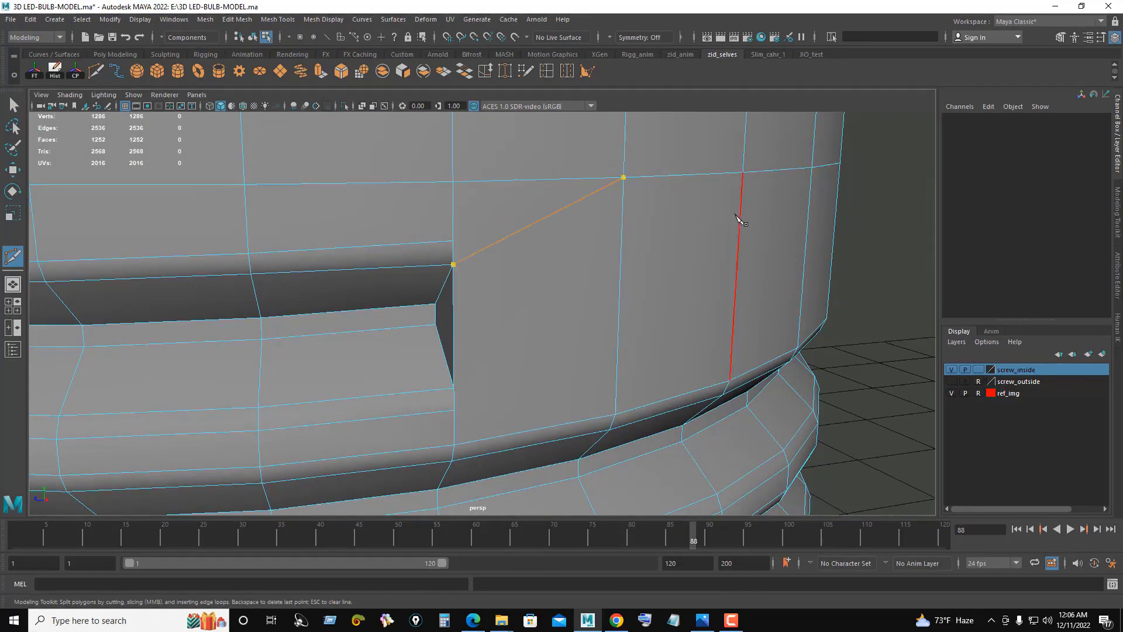
key("Return")
right_click_drag(740, 219, 539, 326, "alt")
middle_click_drag(539, 326, 489, 321, "alt")
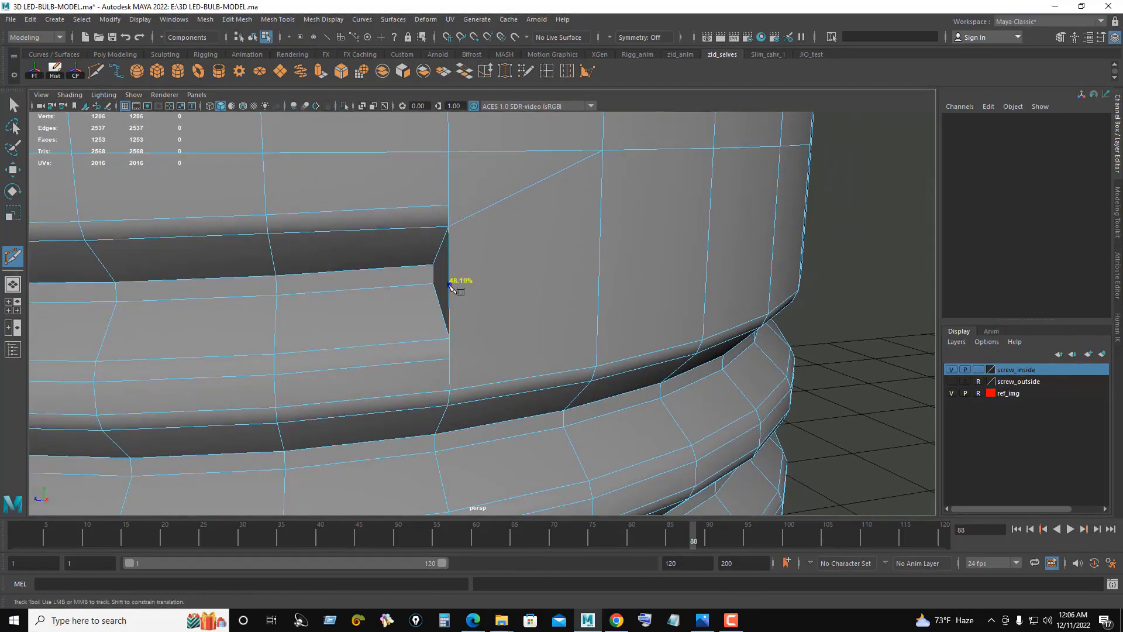
left_click(595, 366)
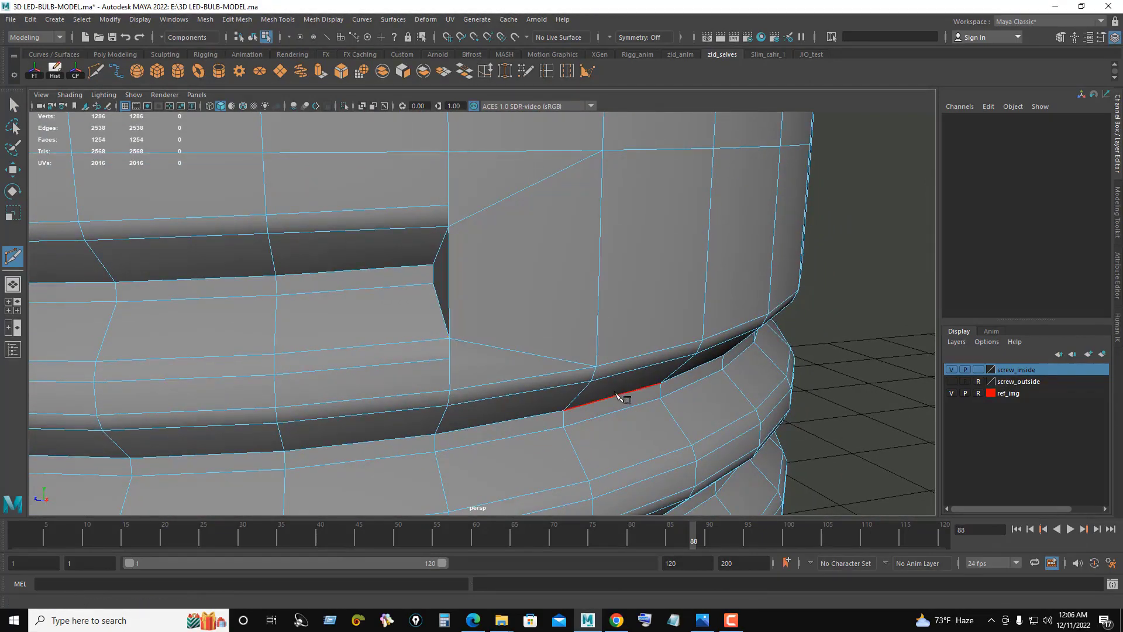
Step: Slide both new cut vertices left and select the vertical edge beside the groove end
right_click_drag(534, 278, 470, 222)
left_click(449, 206)
key("w")
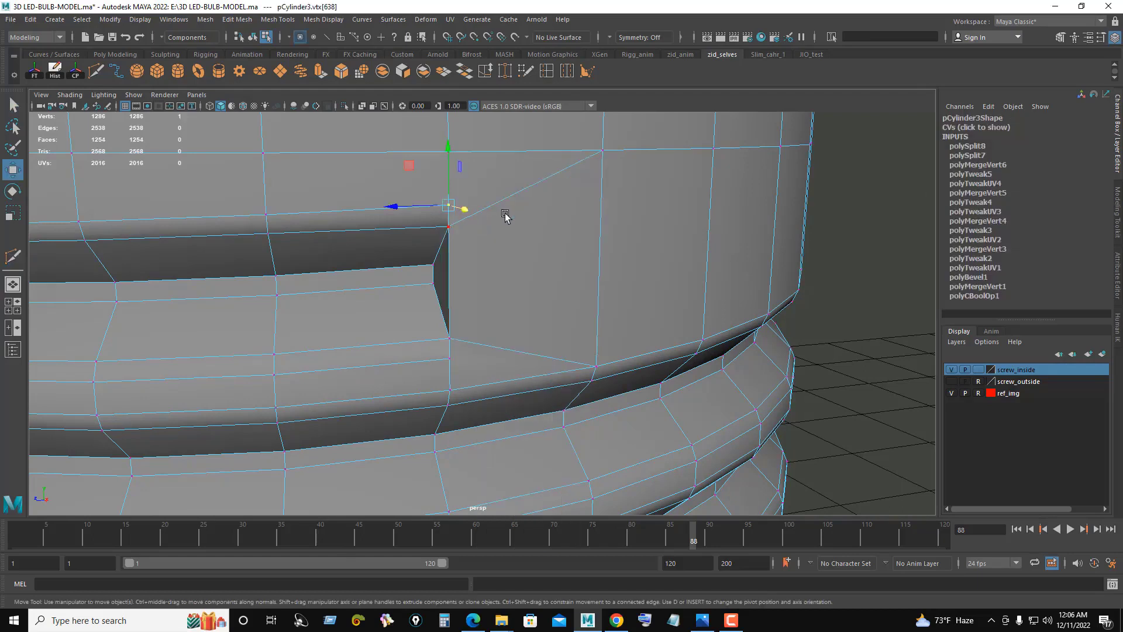
left_click_drag(398, 209, 379, 208, "ctrl+shift")
left_click(436, 354)
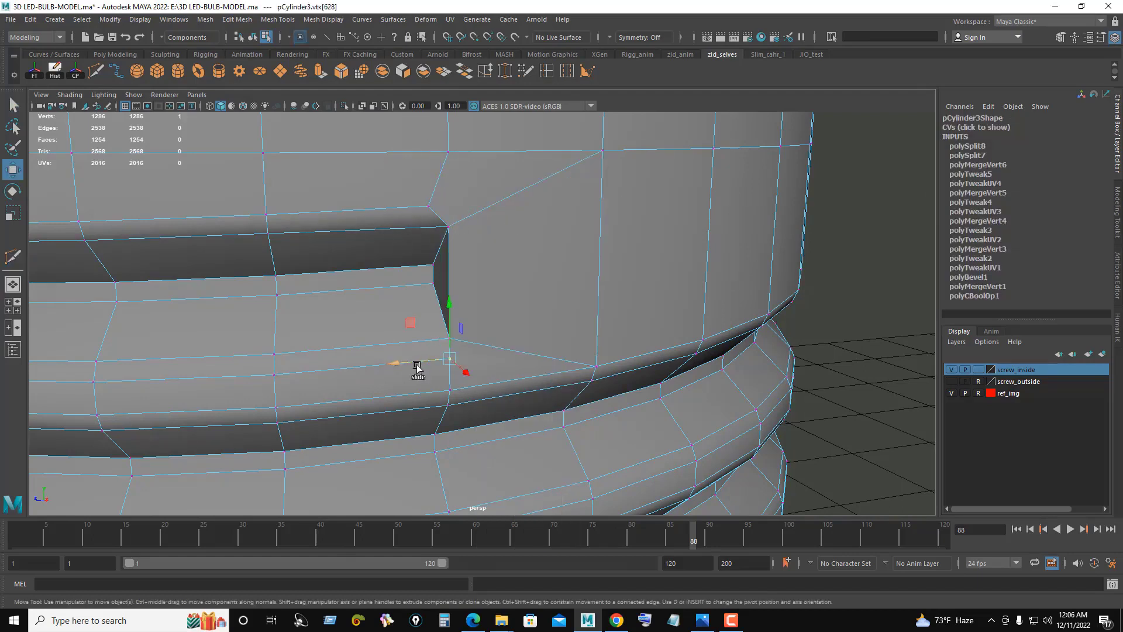
left_click_drag(419, 367, 383, 368, "ctrl+shift")
left_click(448, 227)
key("F10")
left_click(450, 251)
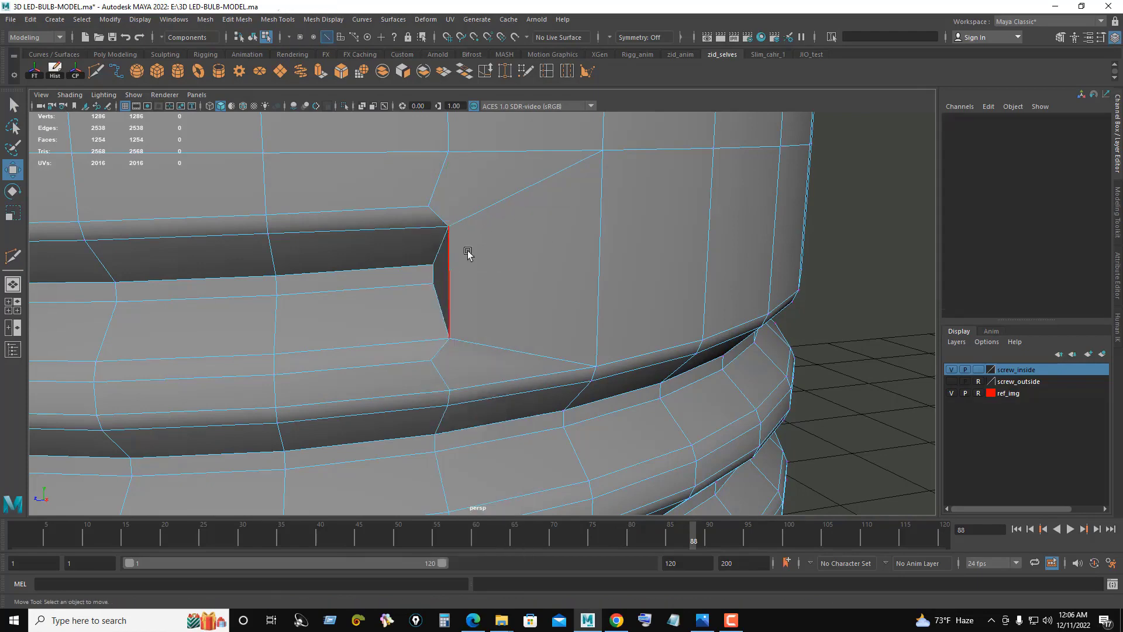
Step: Check the notch in smooth preview, then undo the last vertex move
key("3")
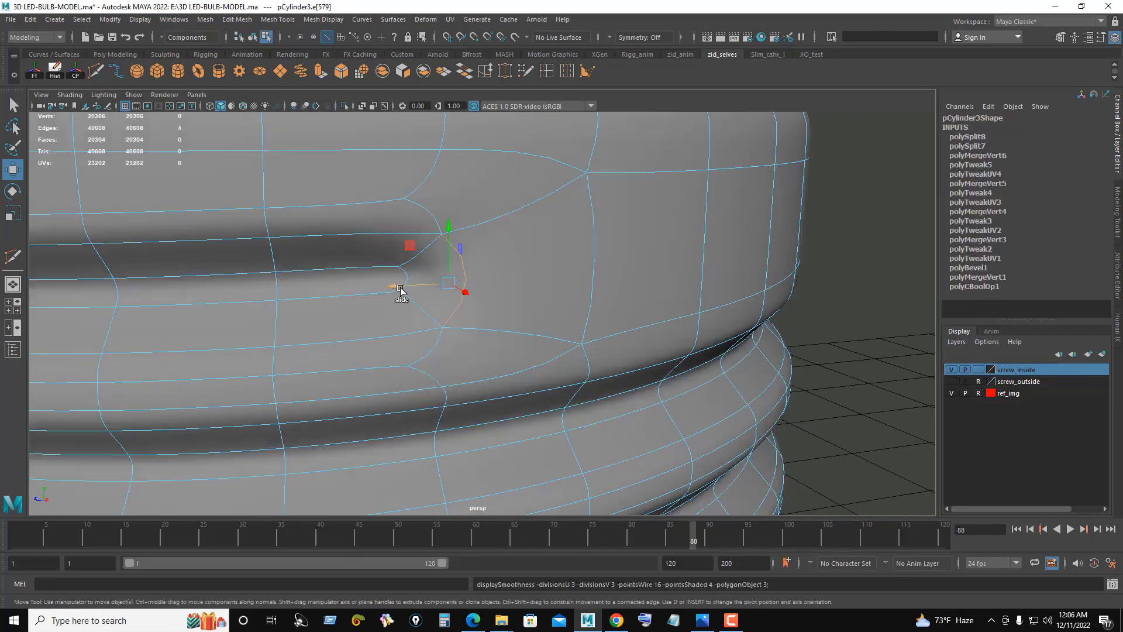
key("5")
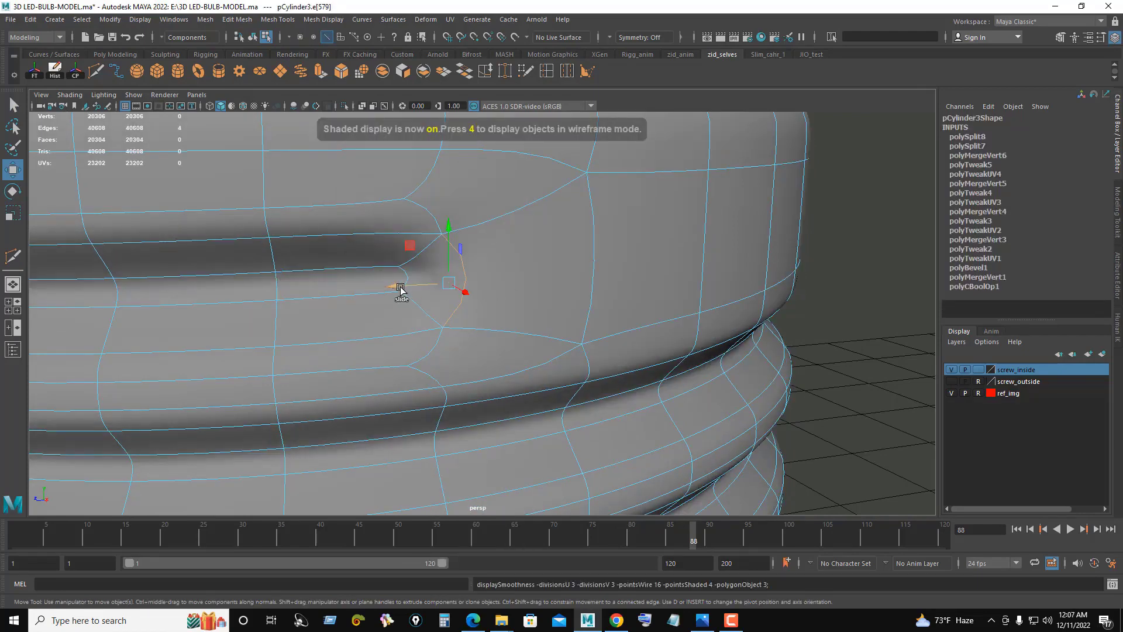
key("1")
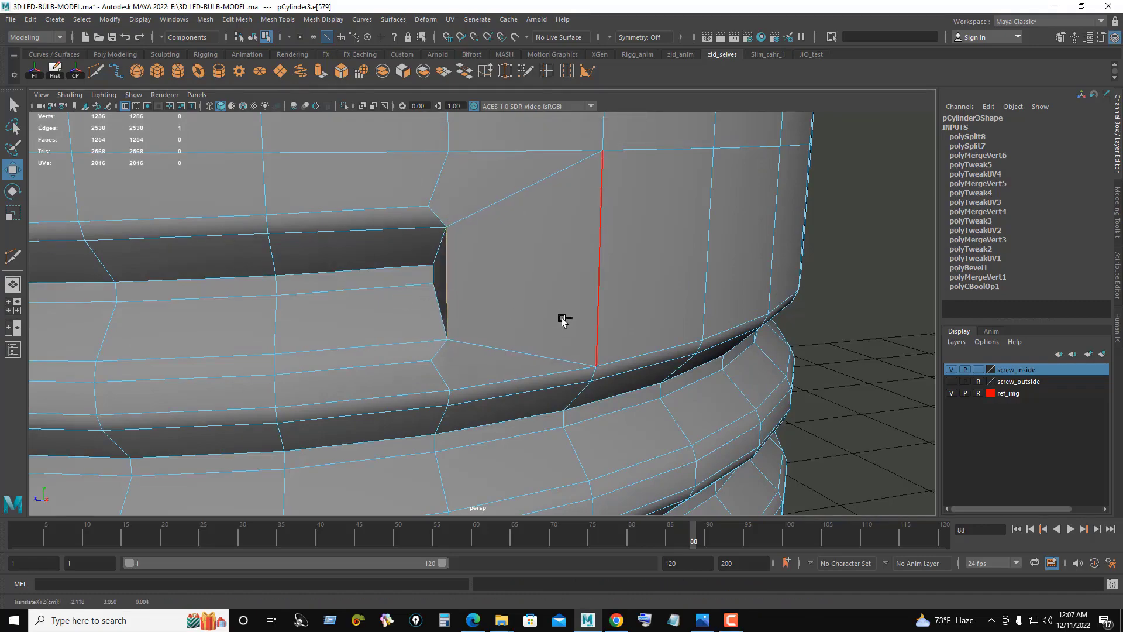
key("ctrl+z")
Step: Slide the vertical edge right and select the edge under the groove end
middle_click_drag(544, 325, 363, 334)
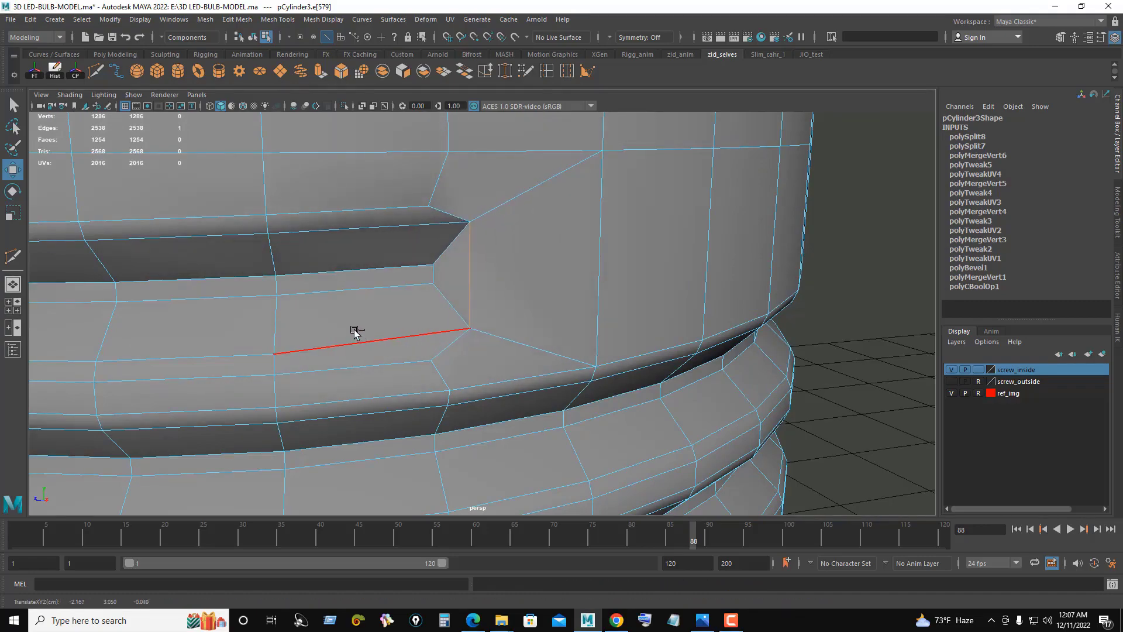
scroll(371, 238, "down", 3)
left_click_drag(371, 238, 309, 236, "alt")
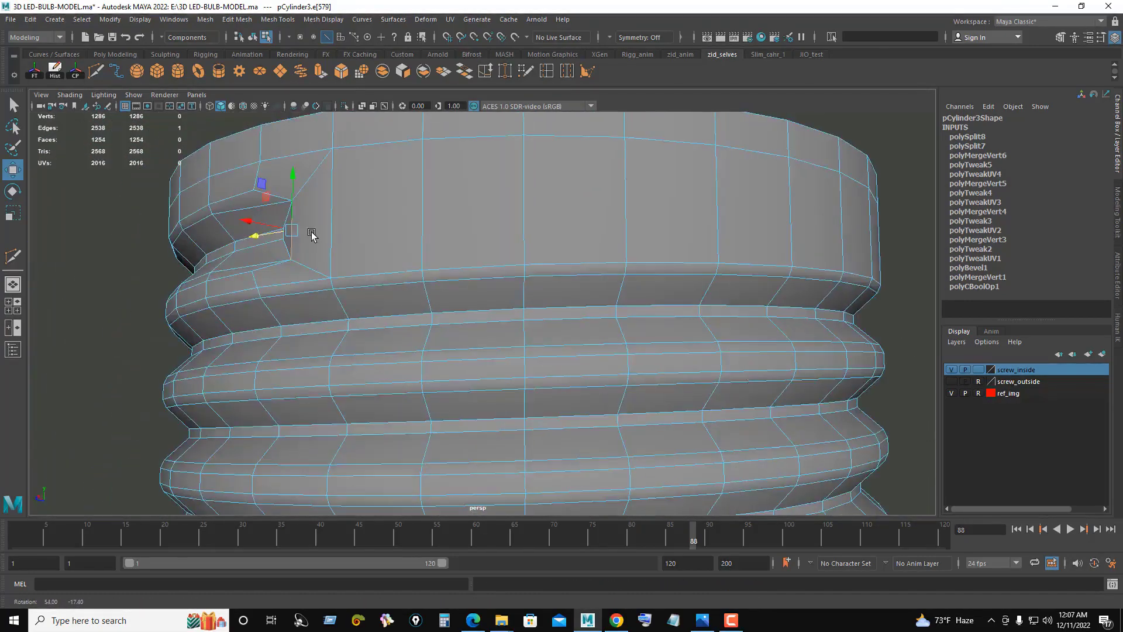
scroll(396, 248, "up", 3)
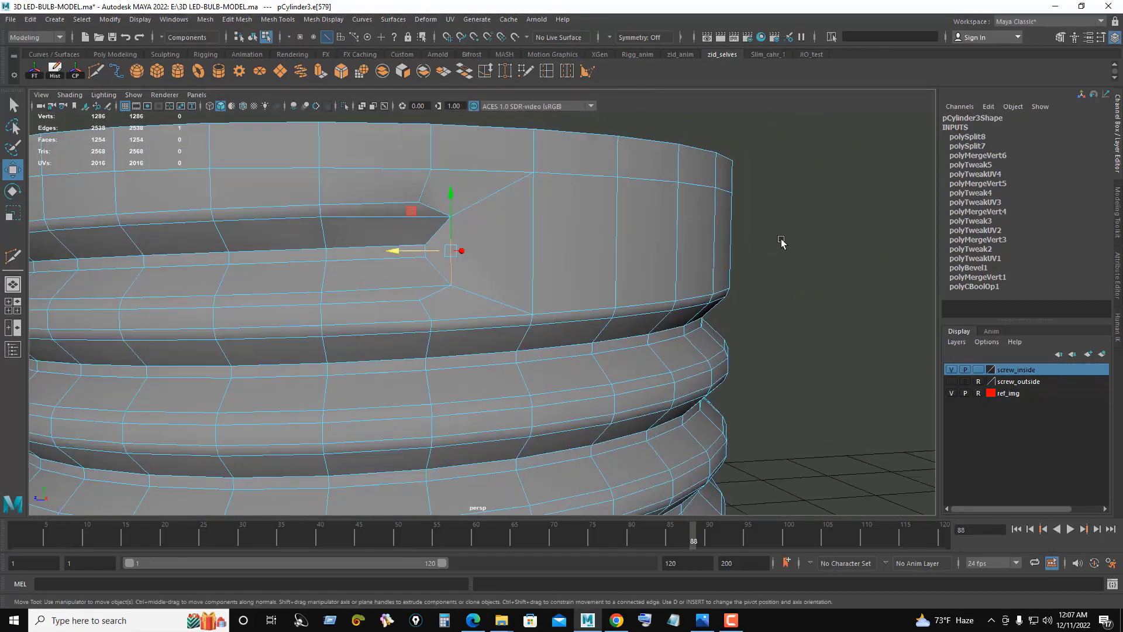
left_click(779, 237)
left_click(426, 247)
scroll(460, 248, "up", 2)
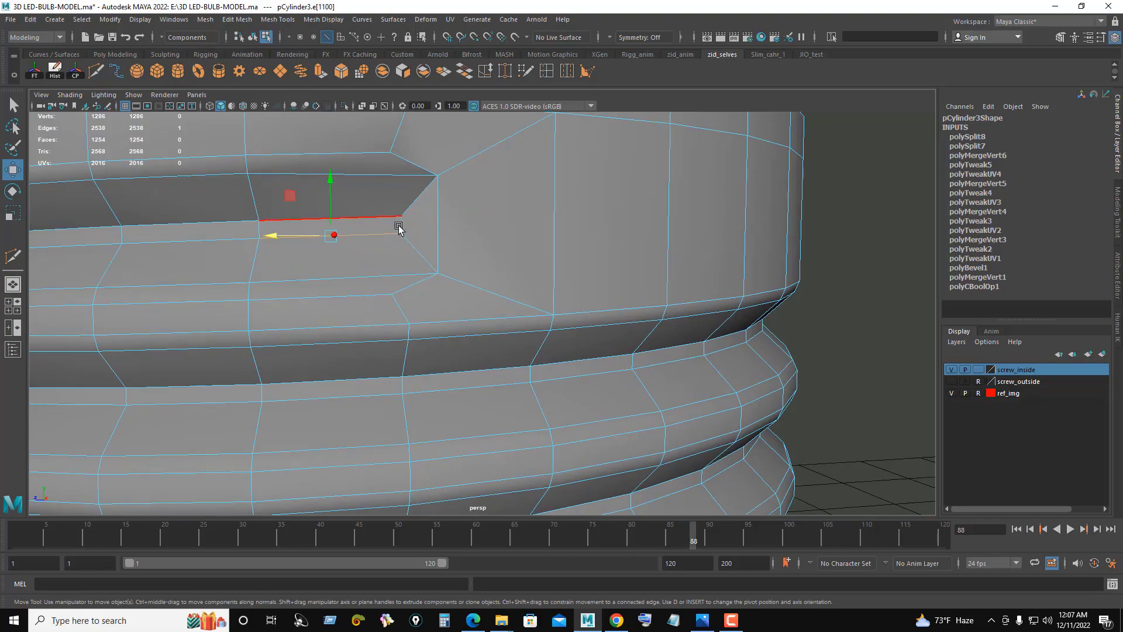
scroll(410, 228, "up", 2)
scroll(612, 263, "down", 4)
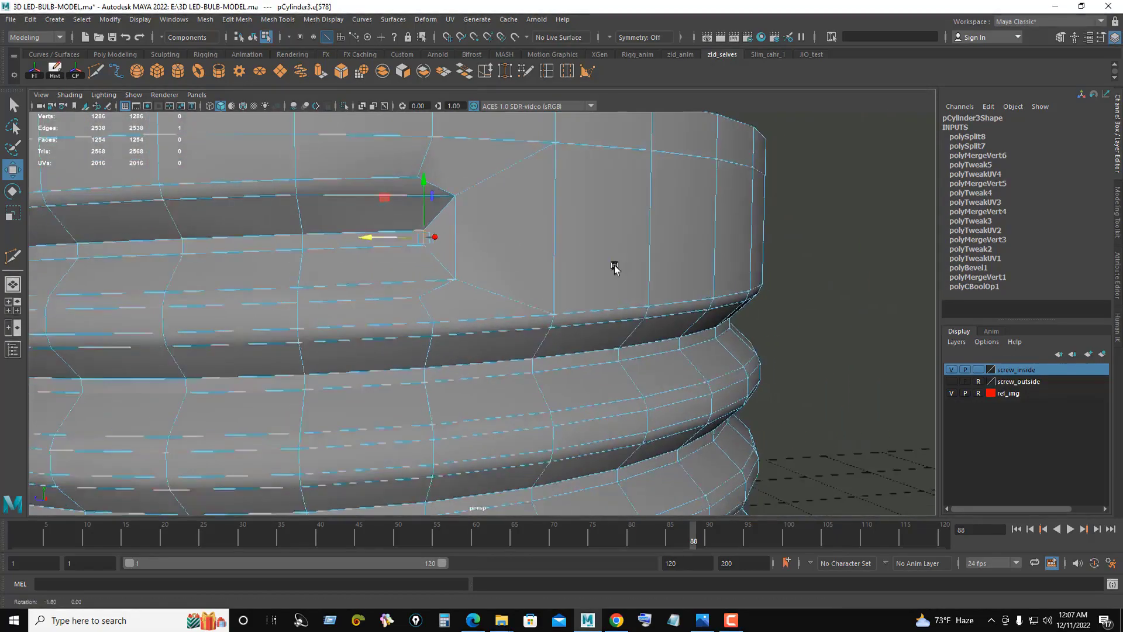
Step: Recheck the reshaped notch in smooth preview, then revert and reselect the screw
mouse_move(612, 263)
left_mouse_down("alt")
mouse_move(670, 268)
mouse_move(528, 272)
mouse_move(414, 243)
mouse_move(369, 277)
left_mouse_up("alt")
scroll(529, 287, "down", 3)
scroll(421, 251, "up", 3)
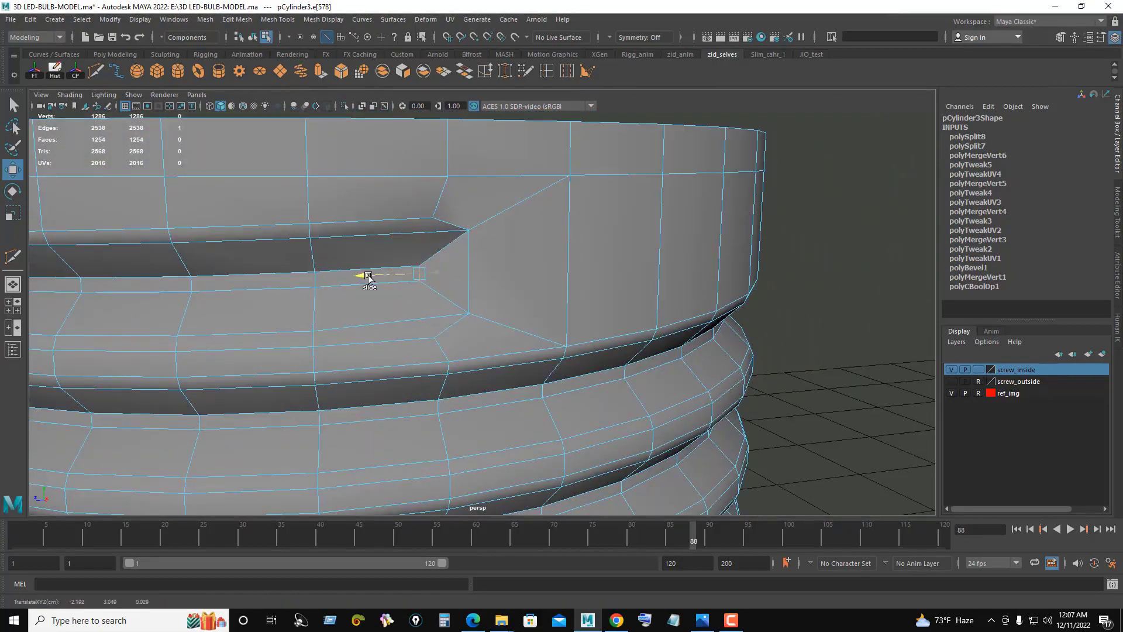
mouse_move(561, 244)
left_mouse_down("alt")
mouse_move(387, 228)
mouse_move(393, 279)
mouse_move(583, 278)
left_mouse_up("alt")
key("3")
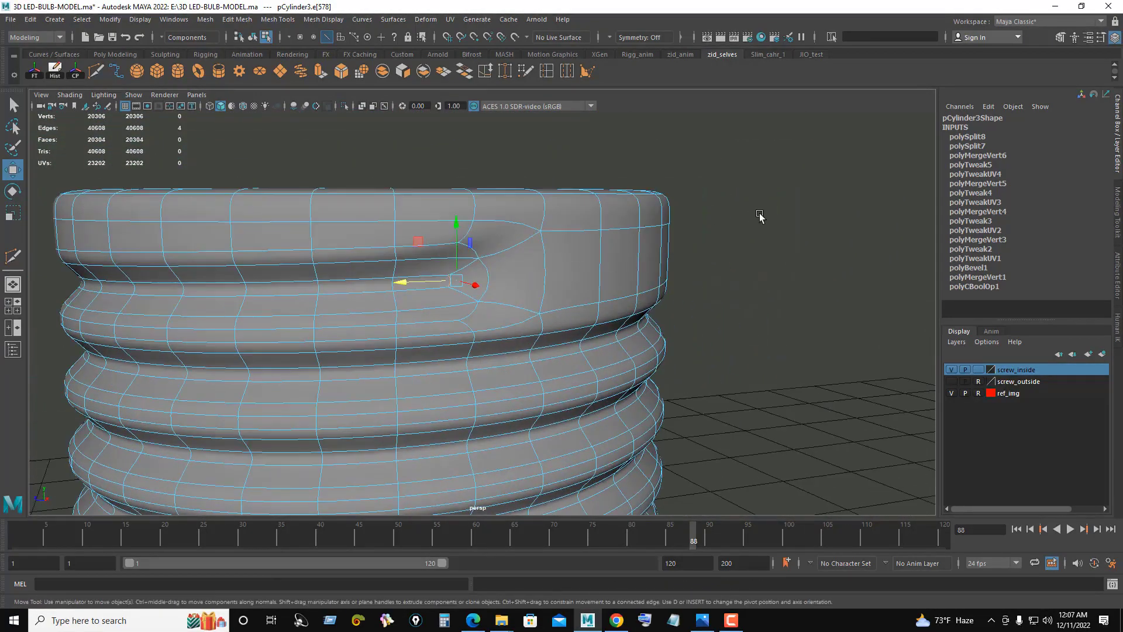
left_click(778, 208)
mouse_move(797, 201)
left_mouse_down("alt")
mouse_move(360, 257)
mouse_move(448, 248)
mouse_move(381, 255)
mouse_move(466, 289)
mouse_move(569, 275)
mouse_move(474, 289)
mouse_move(576, 278)
mouse_move(592, 251)
left_mouse_up("alt")
left_click(475, 290)
key("1")
right_click(590, 254)
Step: Enter edge mode and frame the view on the edges at the groove end
left_click(549, 256)
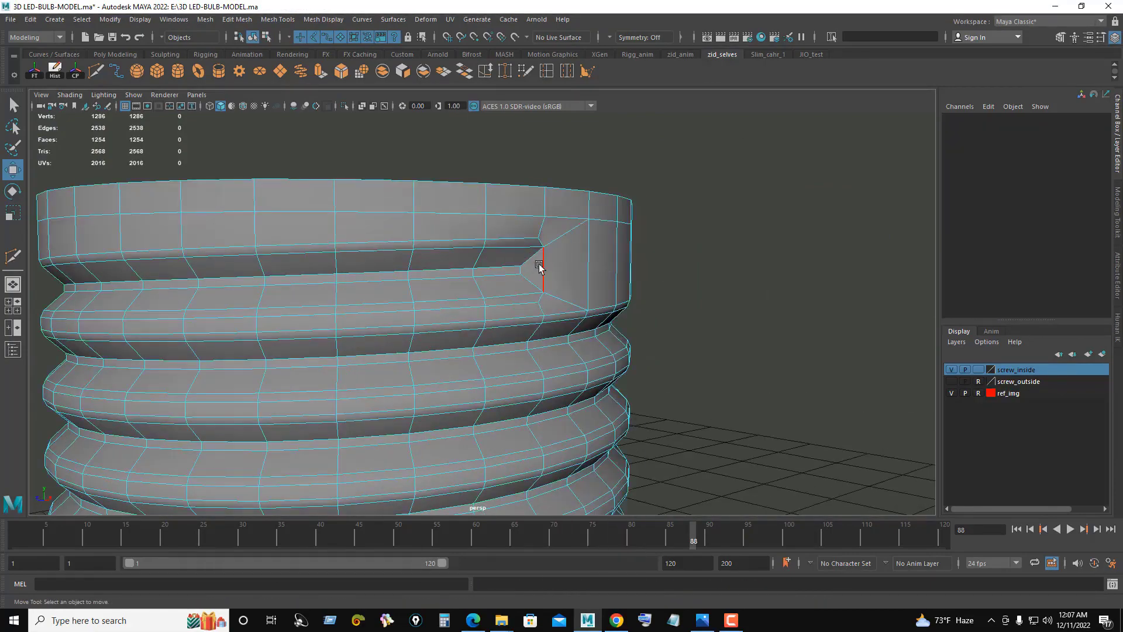
left_click(519, 270)
left_click_drag(519, 270, 666, 349, "alt")
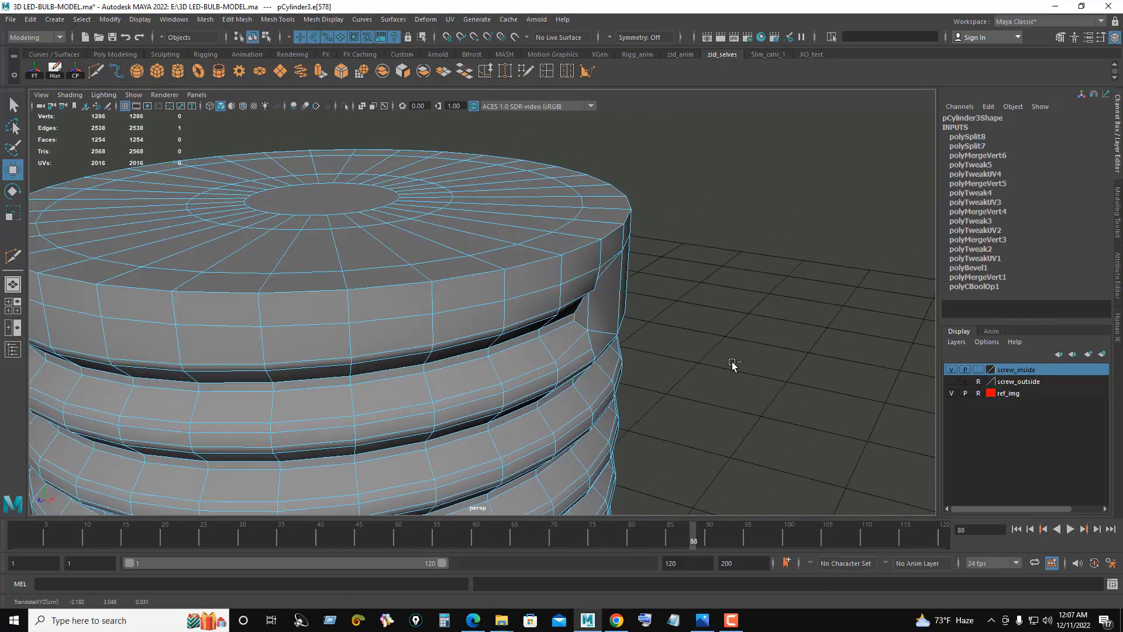
left_click(593, 304)
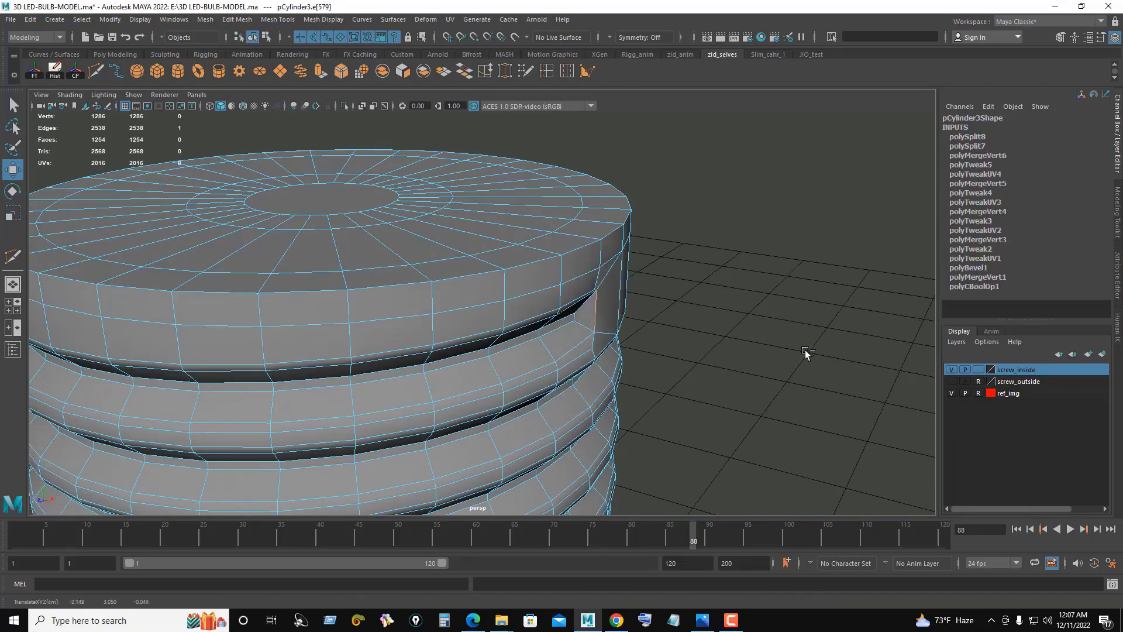
mouse_move(807, 353)
left_mouse_down("alt")
mouse_move(671, 327)
mouse_move(664, 308)
mouse_move(745, 324)
mouse_move(599, 336)
mouse_move(598, 324)
left_mouse_up("alt")
left_click(744, 324)
left_click(580, 302)
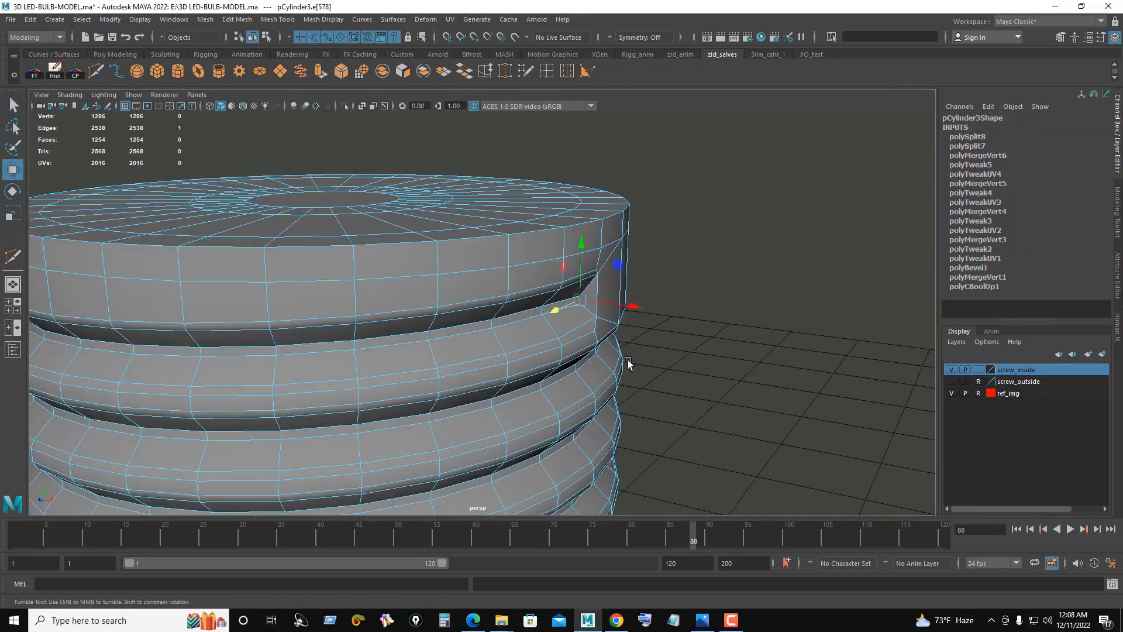
key("f")
left_click(759, 362)
left_click_drag(759, 361, 621, 349, "alt")
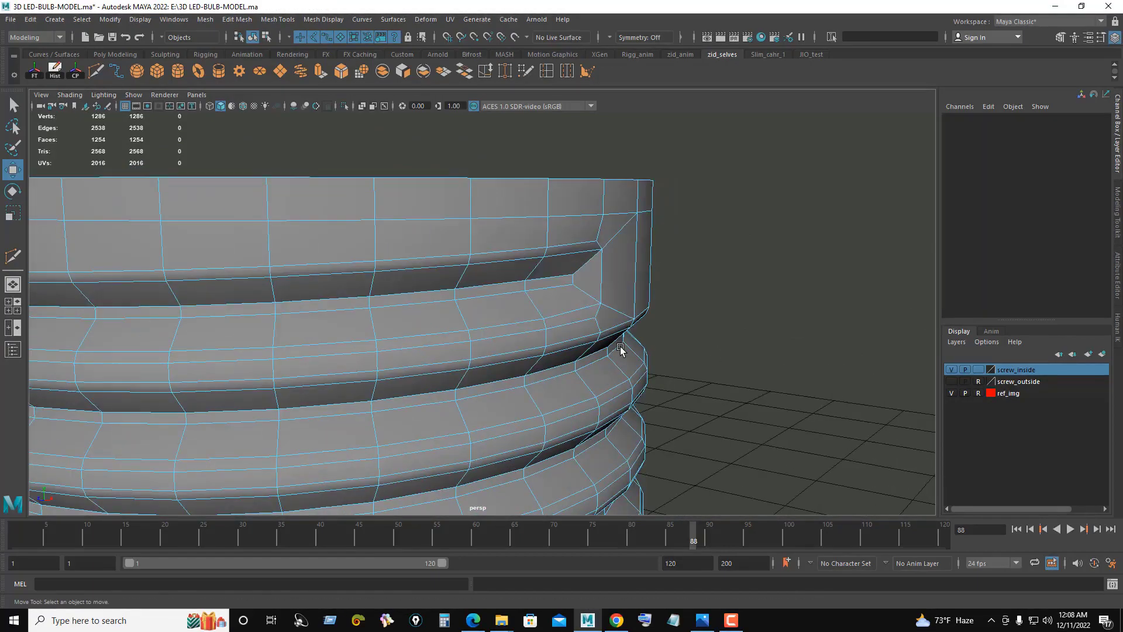
left_click(523, 285)
mouse_move(523, 284)
left_mouse_down("alt")
mouse_move(736, 390)
mouse_move(797, 318)
left_mouse_up("alt")
left_click(797, 319)
Step: Apply Edit Edge Flow to two edges along the groove's lower rim
scroll(527, 318, "up", 3)
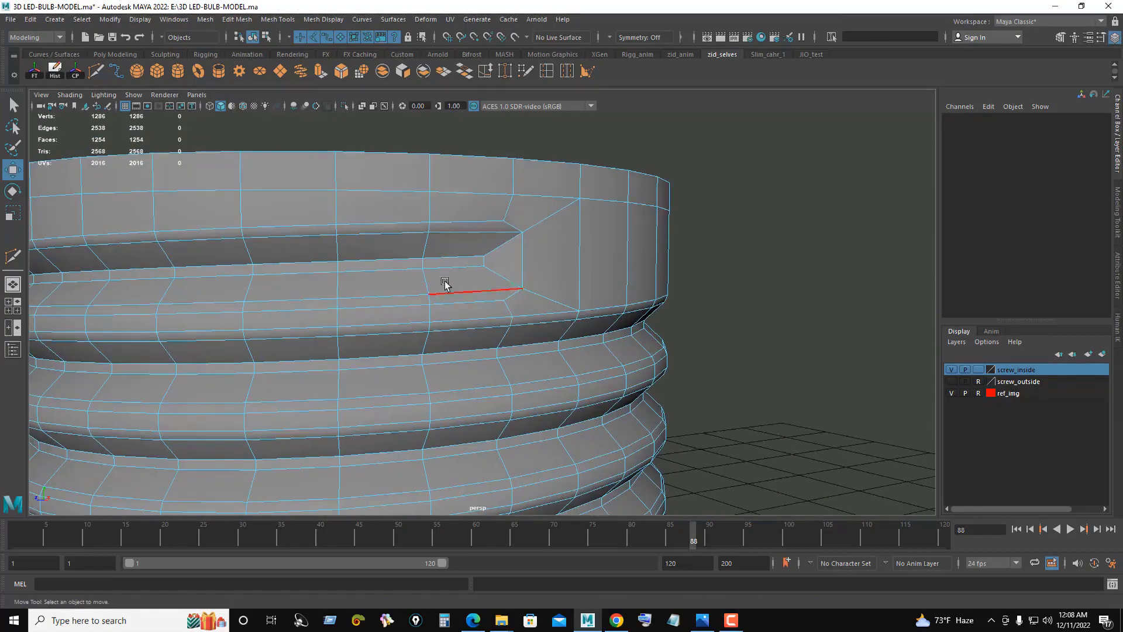
left_click(381, 270)
mouse_move(382, 271)
left_mouse_down("ctrl+shift")
mouse_move(365, 269)
mouse_move(506, 320)
left_mouse_up("ctrl+shift")
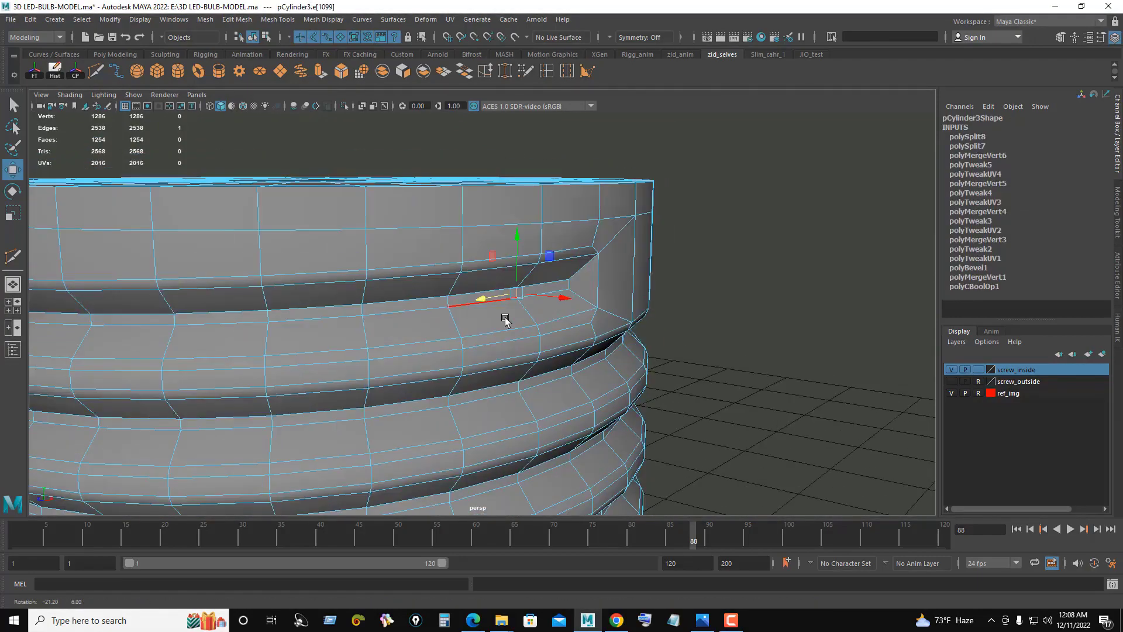
left_click_drag(732, 280, 744, 291, "alt")
right_click(780, 277, "shift")
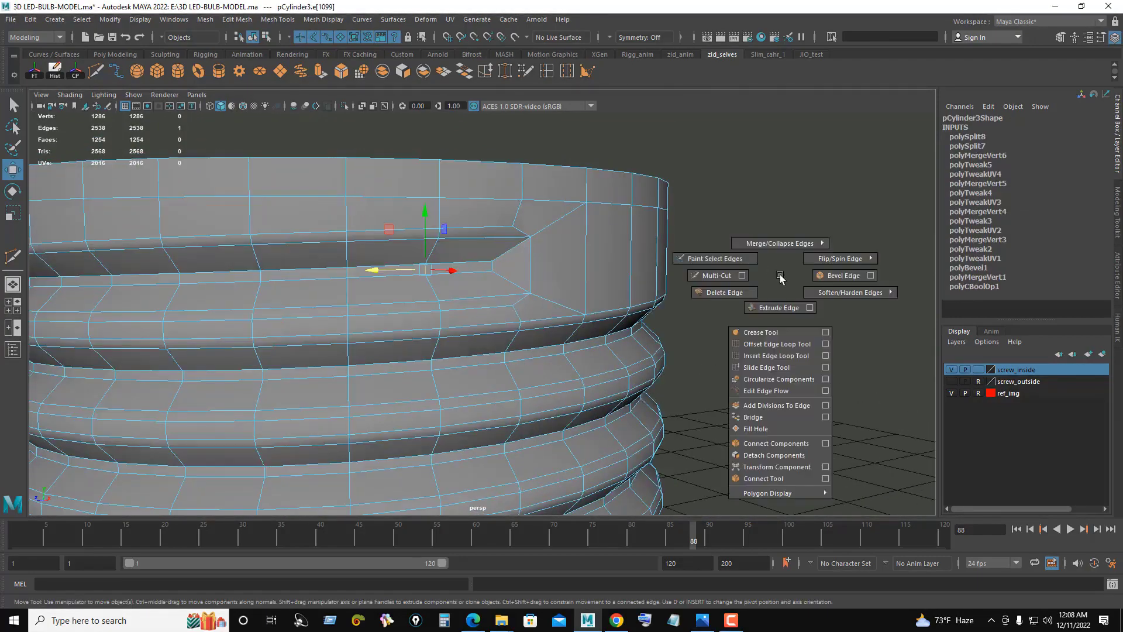
left_click(777, 391)
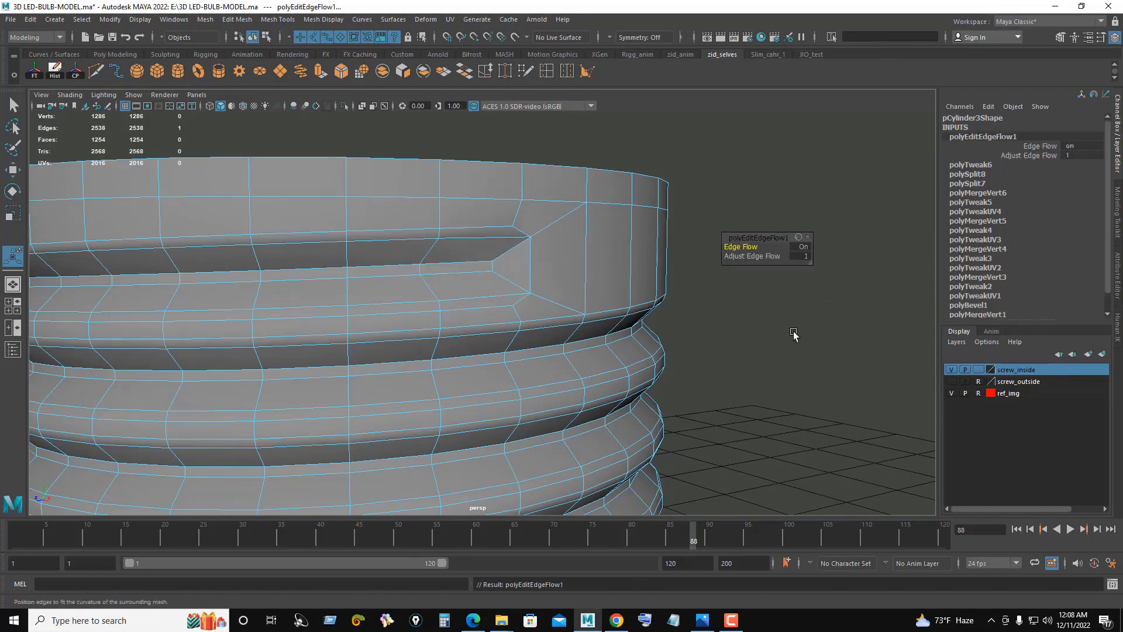
left_click(348, 270)
right_click(848, 264, "shift")
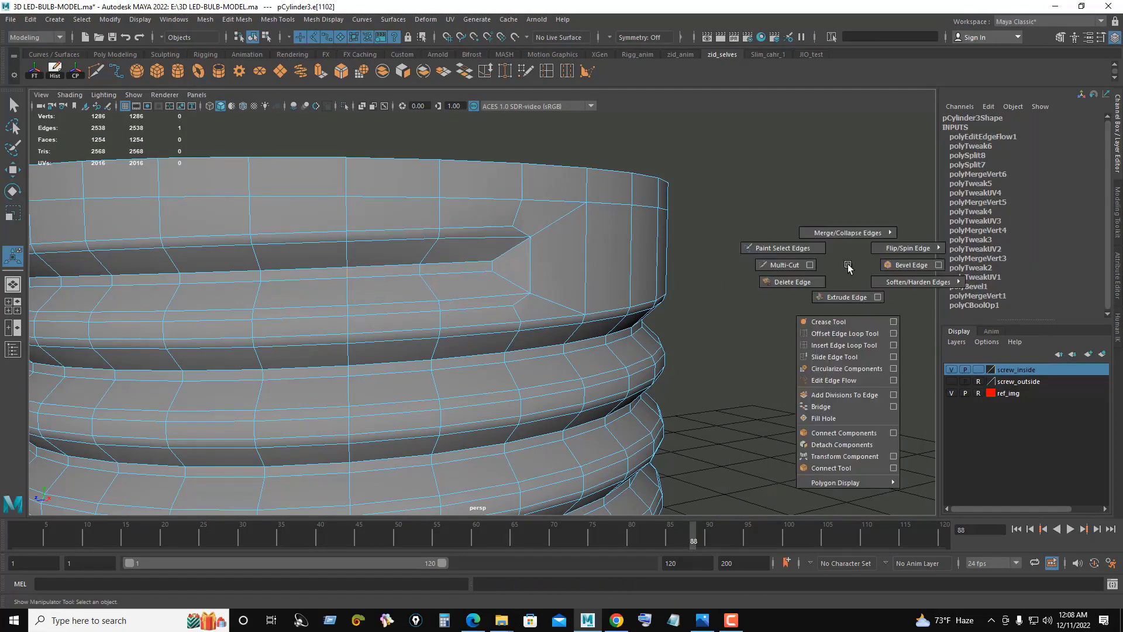
left_click(827, 379)
Step: Preview the screw smoothed and orbit around it to check the groove end
left_click_drag(760, 351, 710, 330, "alt")
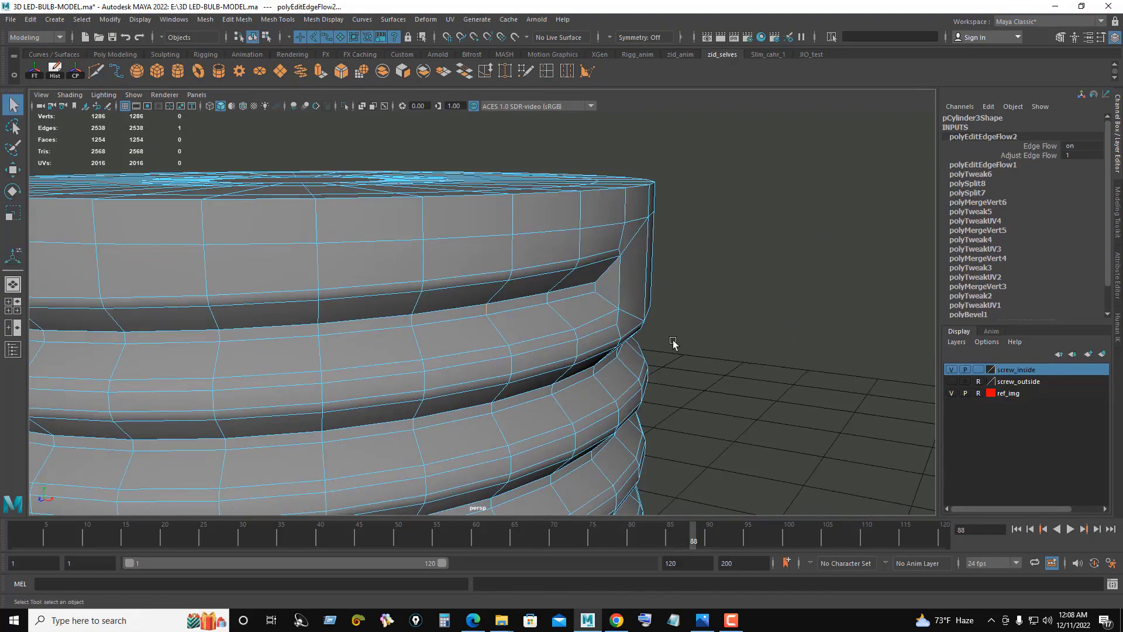
key("w")
scroll(709, 355, "down", 5)
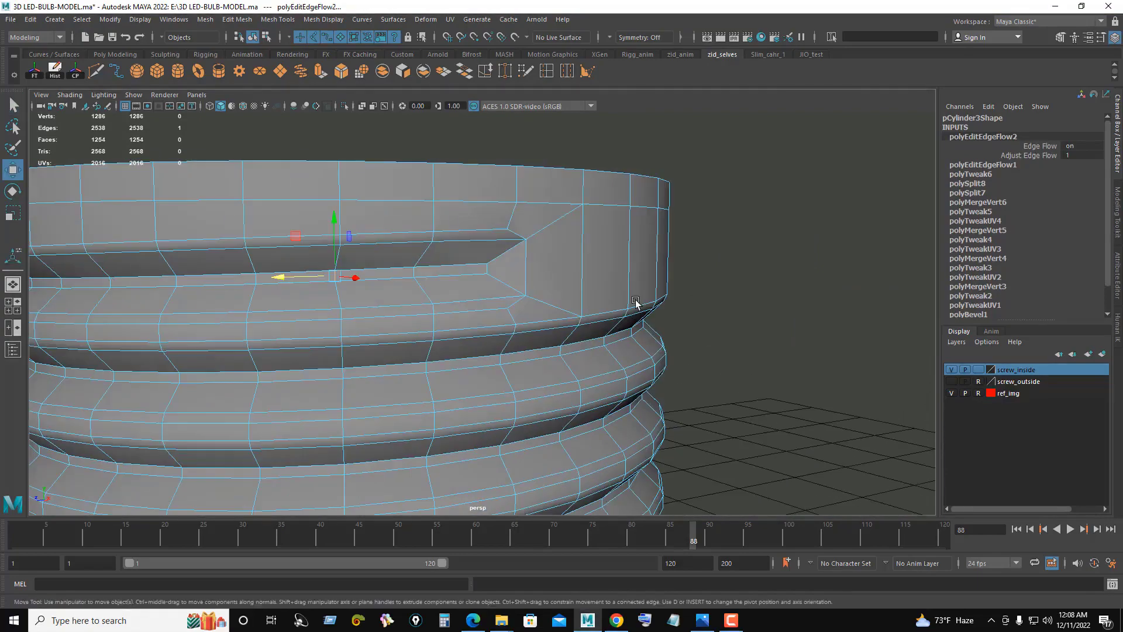
key("3")
mouse_move(586, 283)
left_mouse_down("alt")
mouse_move(444, 282)
mouse_move(639, 188)
left_mouse_up("alt")
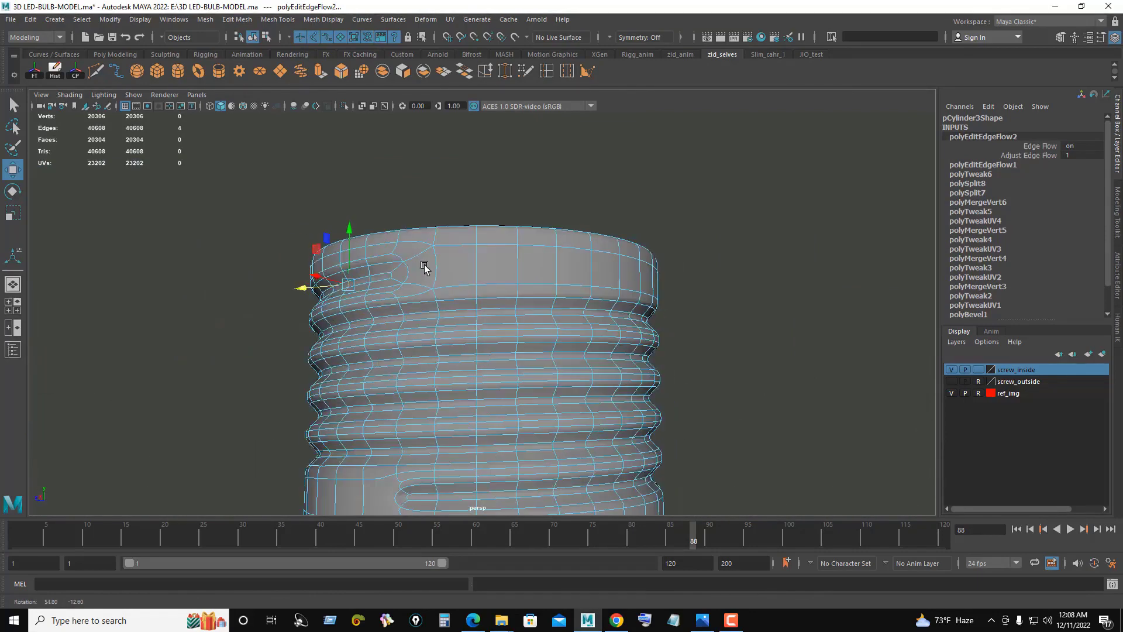
right_click_drag(639, 188, 687, 170)
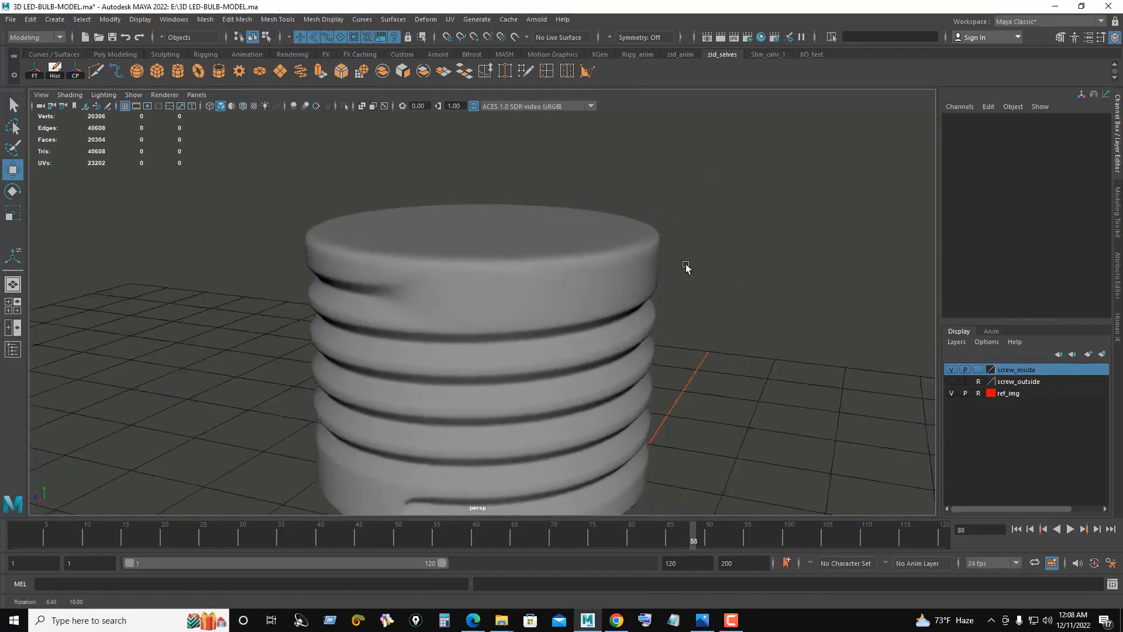
mouse_move(684, 266)
left_mouse_down("alt")
mouse_move(466, 271)
mouse_move(549, 251)
mouse_move(533, 249)
mouse_move(459, 263)
left_mouse_up("alt")
scroll(459, 264, "up", 2)
scroll(388, 280, "up", 2)
Step: Put the threaded cylinder back in edge mode and orbit to the upper thread end
left_click(370, 297)
right_click(458, 283)
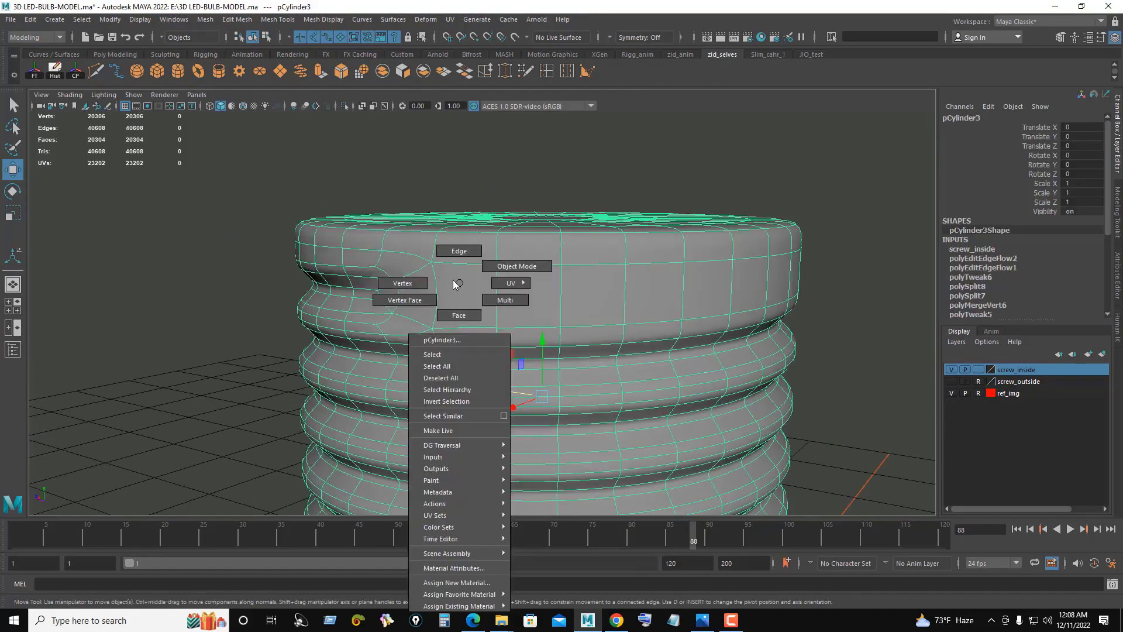
left_click(459, 250)
scroll(495, 284, "up", 3)
mouse_move(494, 284)
left_mouse_down("alt")
mouse_move(460, 306)
mouse_move(526, 308)
mouse_move(476, 296)
mouse_move(534, 306)
mouse_move(734, 353)
mouse_move(595, 317)
mouse_move(632, 307)
mouse_move(624, 321)
left_mouse_up("alt")
left_click(664, 333)
left_click(574, 305)
mouse_move(547, 301)
left_mouse_down("alt")
mouse_move(697, 332)
mouse_move(499, 324)
mouse_move(453, 306)
mouse_move(614, 328)
mouse_move(562, 326)
left_mouse_up("alt")
left_click(720, 345)
Step: Apply Edit Edge Flow to an edge at the upper thread end
left_click(562, 325)
mouse_move(682, 371)
left_mouse_down("alt")
mouse_move(547, 349)
mouse_move(628, 349)
left_mouse_up("alt")
left_click(739, 346)
mouse_move(739, 346)
left_mouse_down("alt")
mouse_move(530, 346)
mouse_move(536, 320)
mouse_move(652, 376)
mouse_move(614, 363)
mouse_move(730, 288)
left_mouse_up("alt")
left_click(536, 320)
right_click(730, 288, "shift")
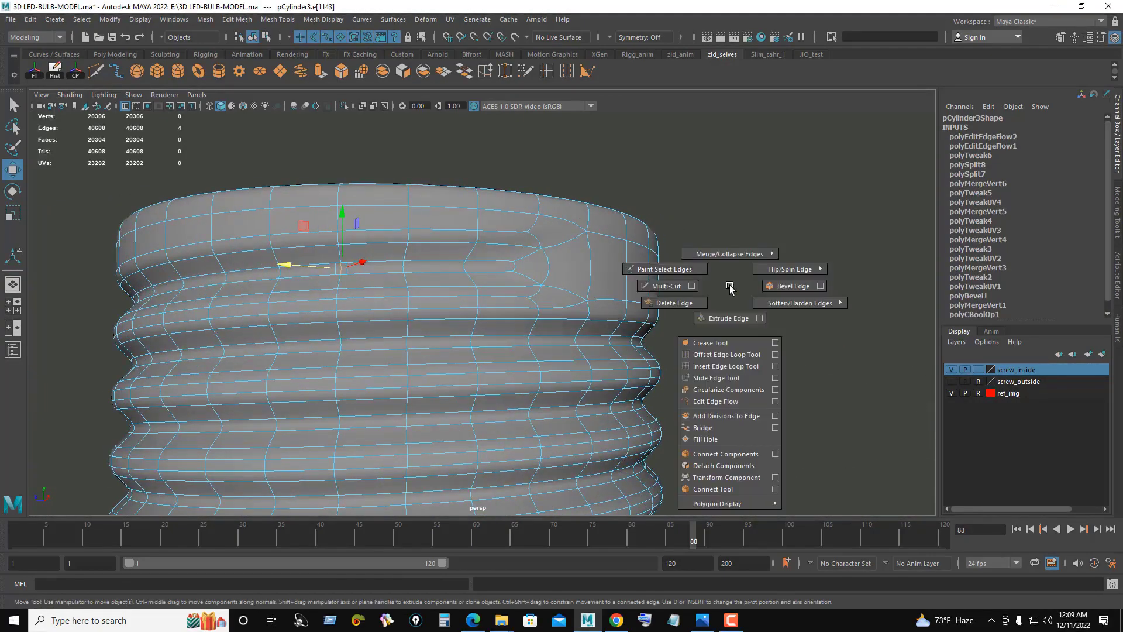
left_click(725, 402)
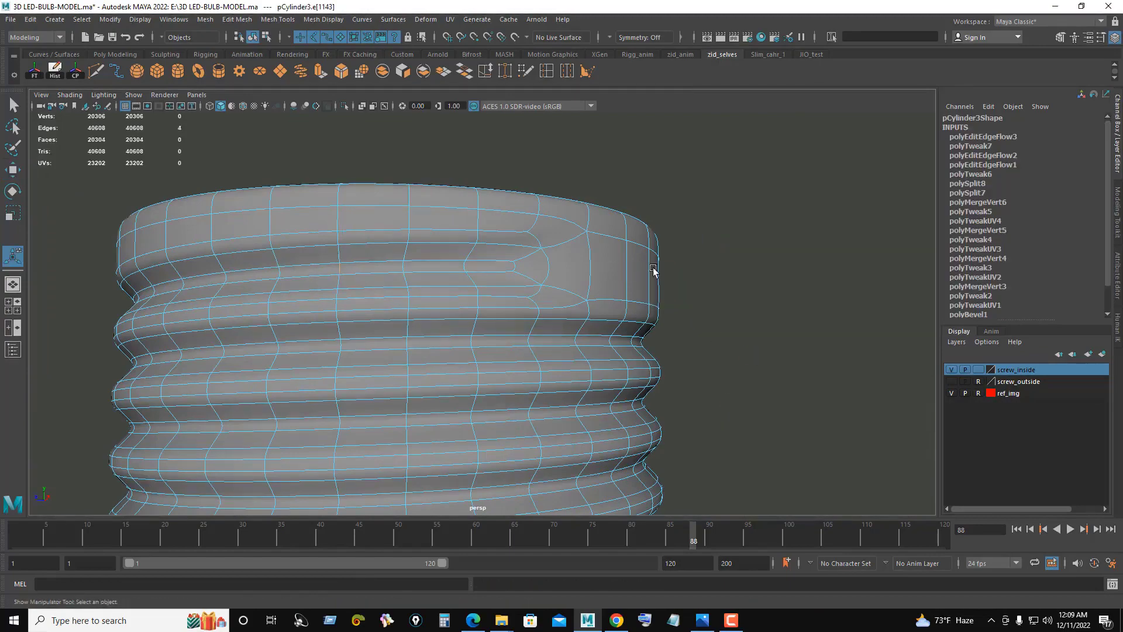
Step: Check the reshaped edge, then return to Object Mode and deselect the cylinder
right_click_drag(763, 251, 766, 312, "shift")
left_click(667, 193)
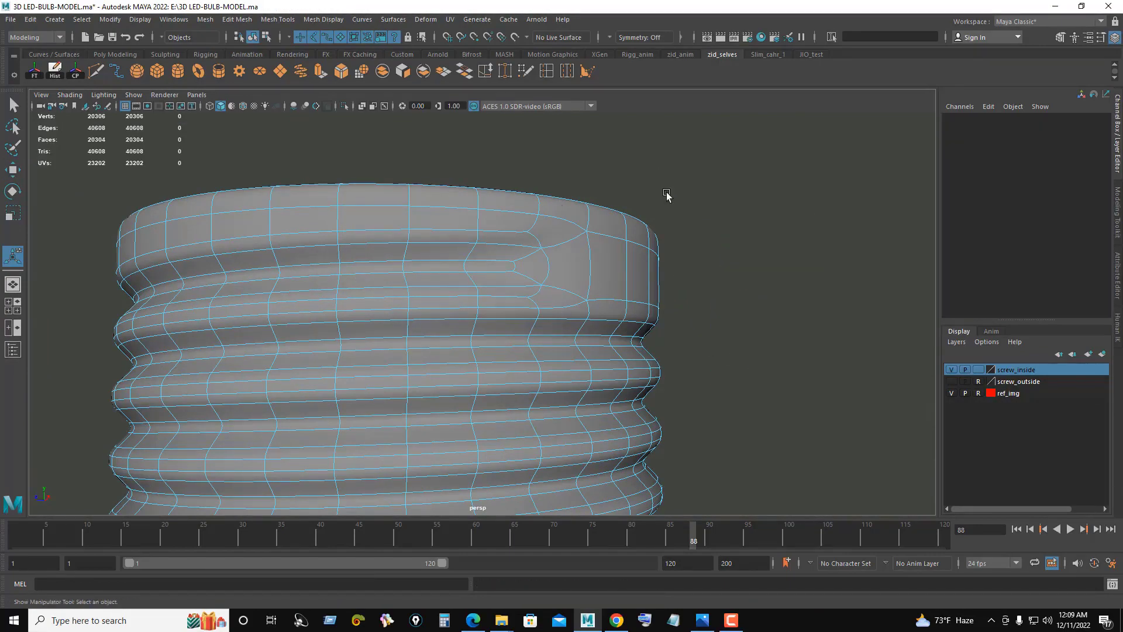
mouse_move(668, 193)
left_mouse_down("alt")
mouse_move(454, 253)
mouse_move(479, 235)
mouse_move(719, 230)
mouse_move(449, 338)
mouse_move(499, 376)
mouse_move(460, 345)
mouse_move(414, 351)
mouse_move(547, 316)
mouse_move(619, 401)
mouse_move(546, 356)
mouse_move(567, 351)
mouse_move(581, 316)
left_mouse_up("alt")
right_click(719, 231)
left_click(754, 215)
scroll(546, 315, "up", 3)
left_click(578, 327)
scroll(578, 328, "down", 4)
left_click(725, 346)
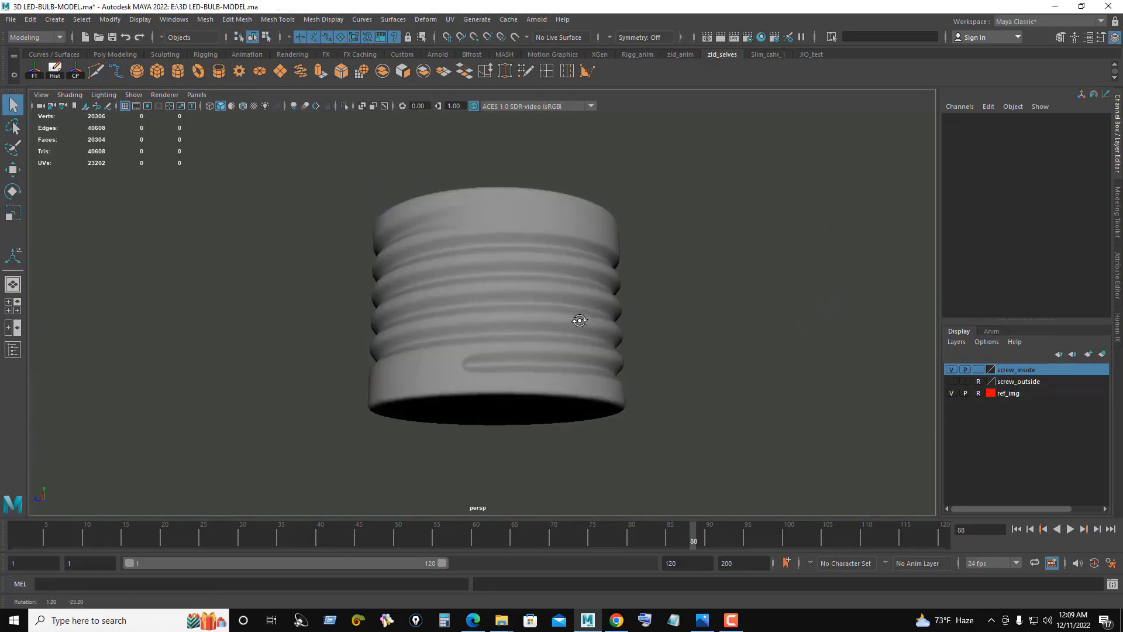
Step: Turn off smooth preview and Multi-Cut a new point at the lower slot's corner
scroll(476, 444, "up", 3)
left_click(476, 440)
key("1")
mouse_move(456, 426)
right_mouse_down("alt")
mouse_move(457, 275)
mouse_move(476, 306)
right_mouse_up("alt")
left_click_drag(476, 305, 511, 324, "alt")
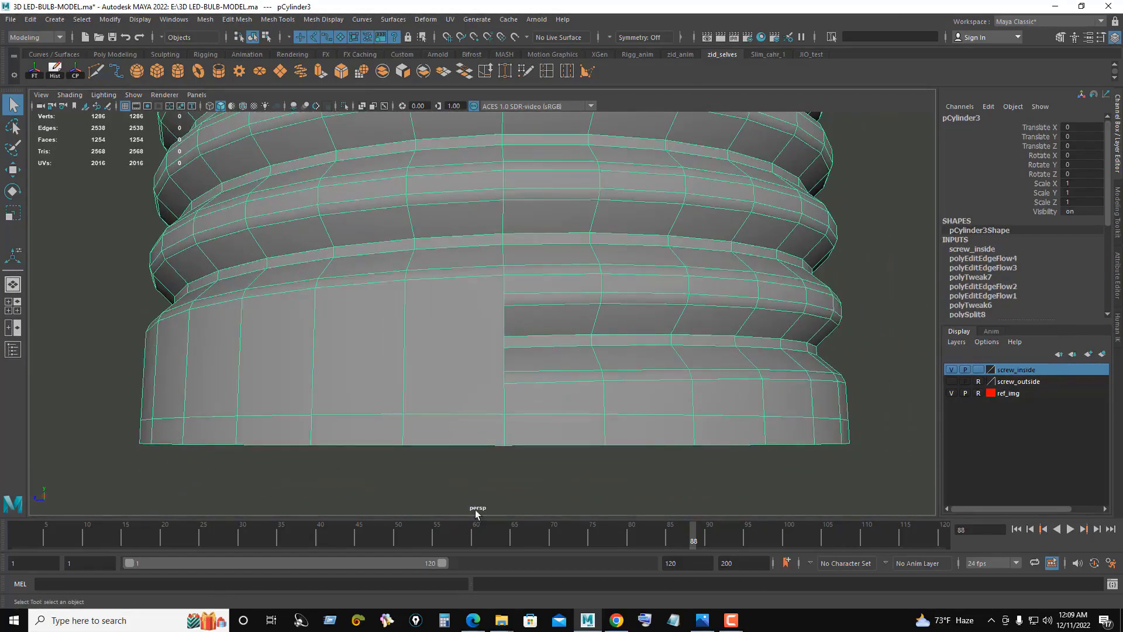
left_click(96, 69)
scroll(514, 342, "up", 3)
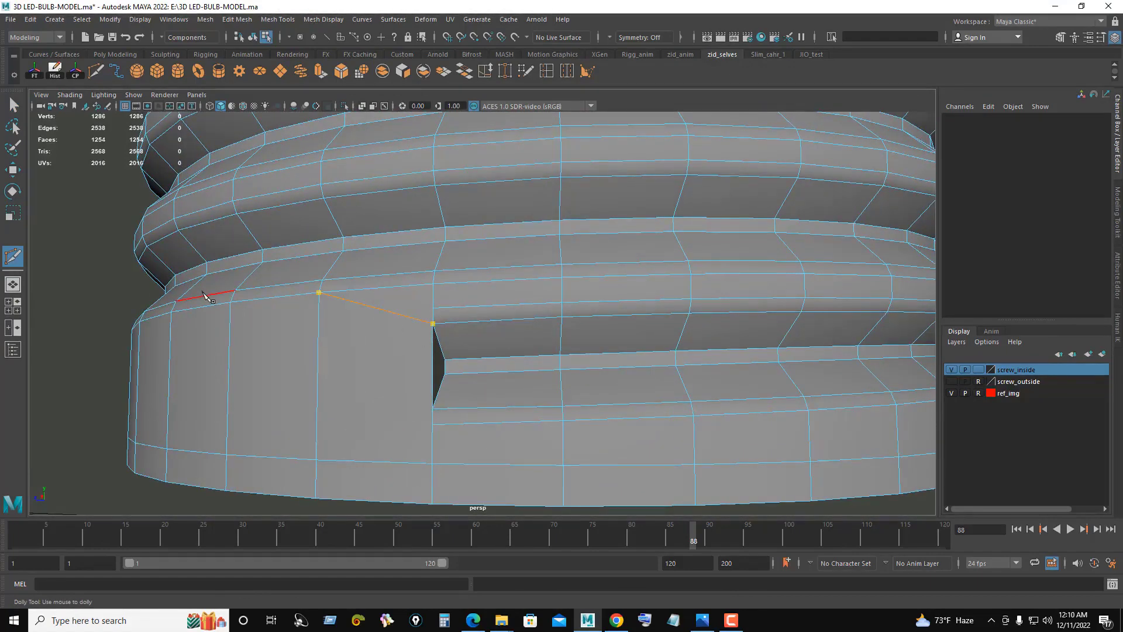
key("Return")
left_click(231, 302)
Step: Slide the slot's lower and upper corner vertices along their edges toward the slot
right_click(443, 418)
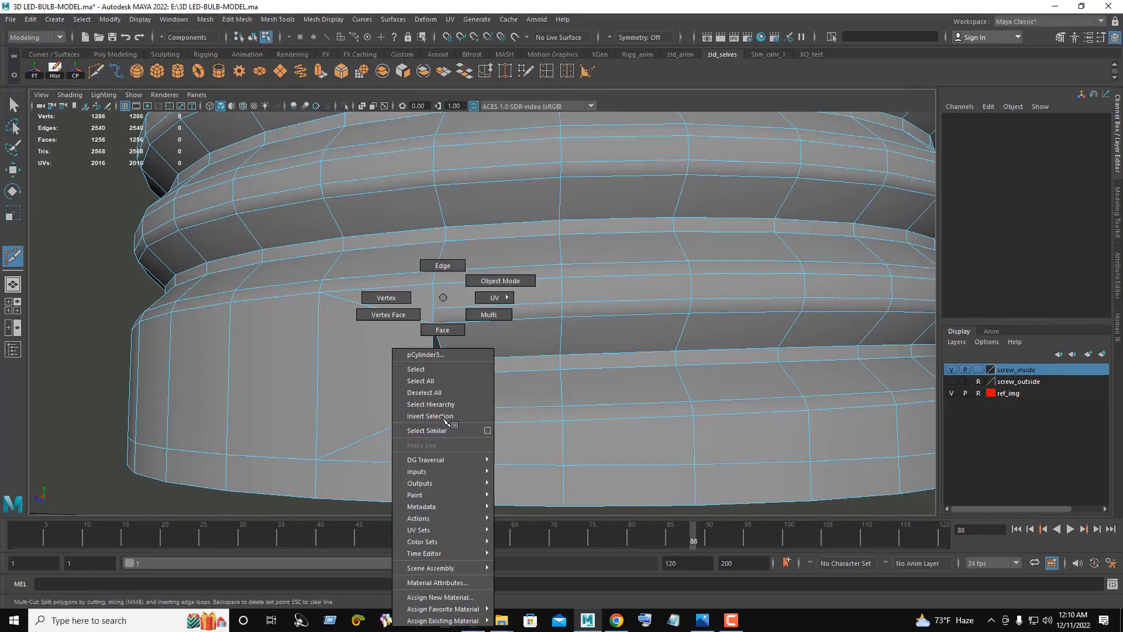
left_click(403, 298)
left_click(434, 426)
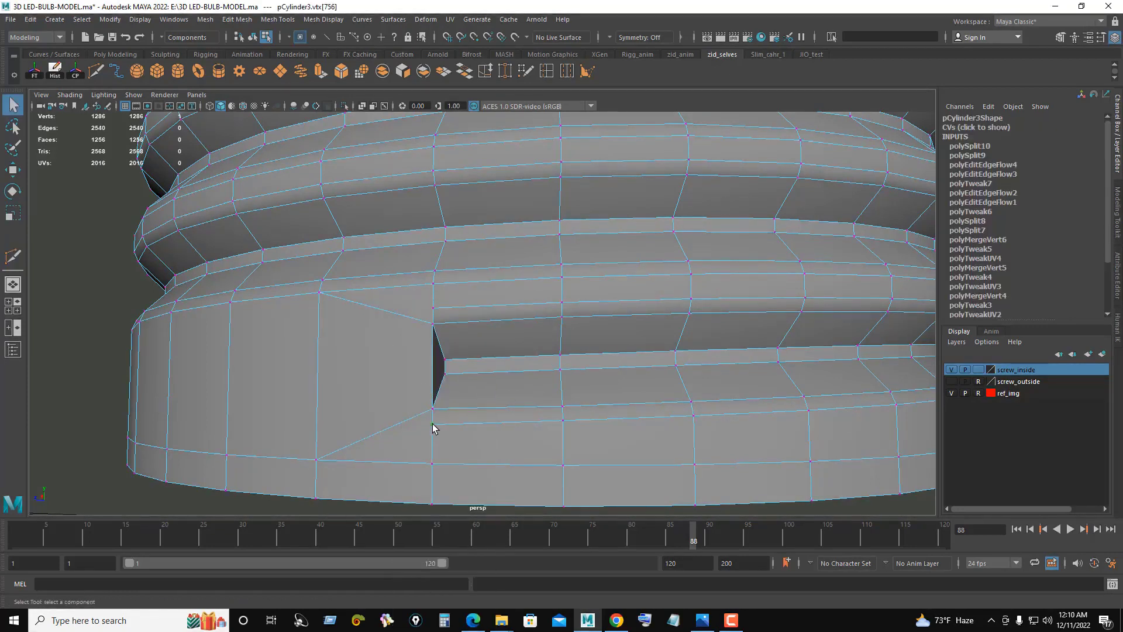
key("w")
left_click_drag(394, 430, 572, 427, "alt")
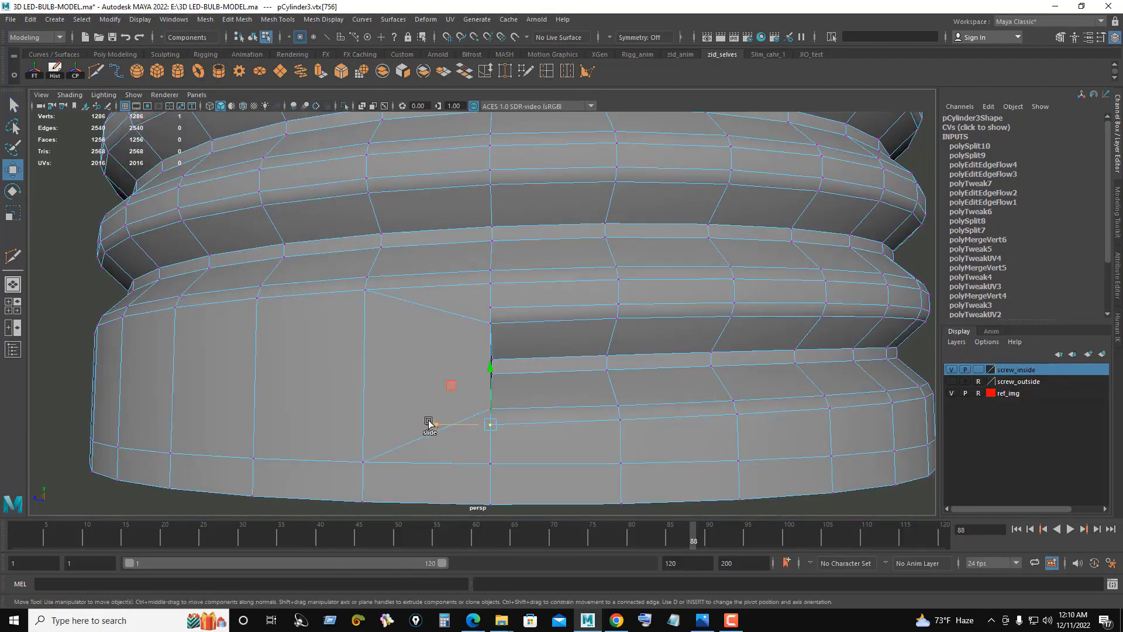
left_click_drag(429, 423, 454, 425, "ctrl+shift")
left_click(491, 307)
left_click_drag(427, 311, 451, 310, "ctrl+shift")
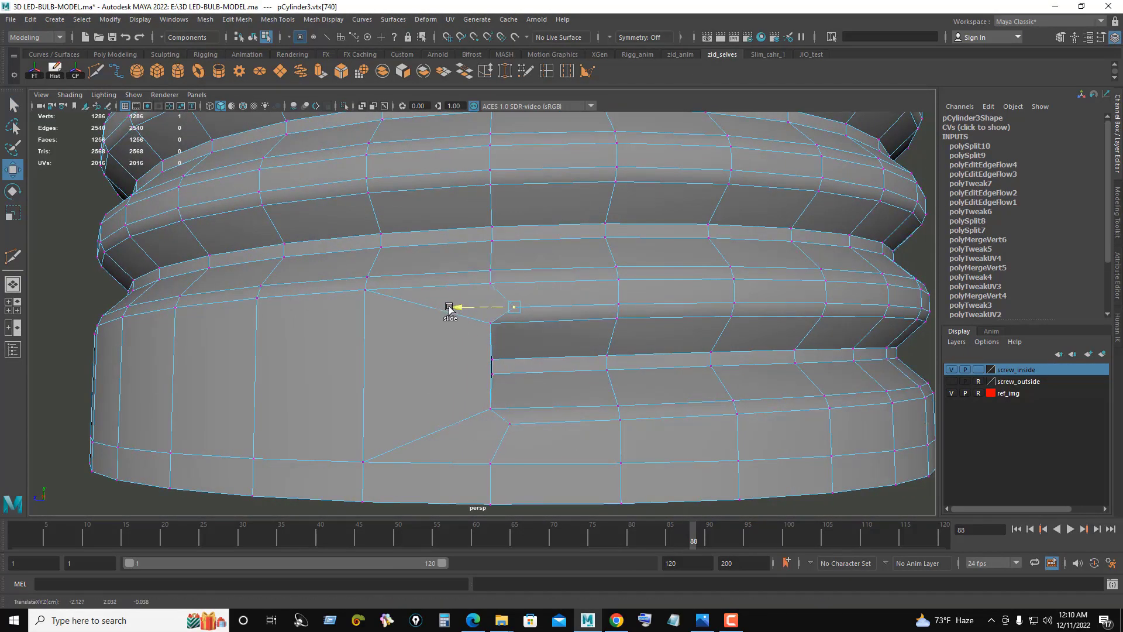
Step: Select the slot end's vertical edge, undoing an accidental edge slide
left_click_drag(577, 364, 524, 318, "alt")
right_click_drag(524, 318, 519, 265)
left_click(468, 375)
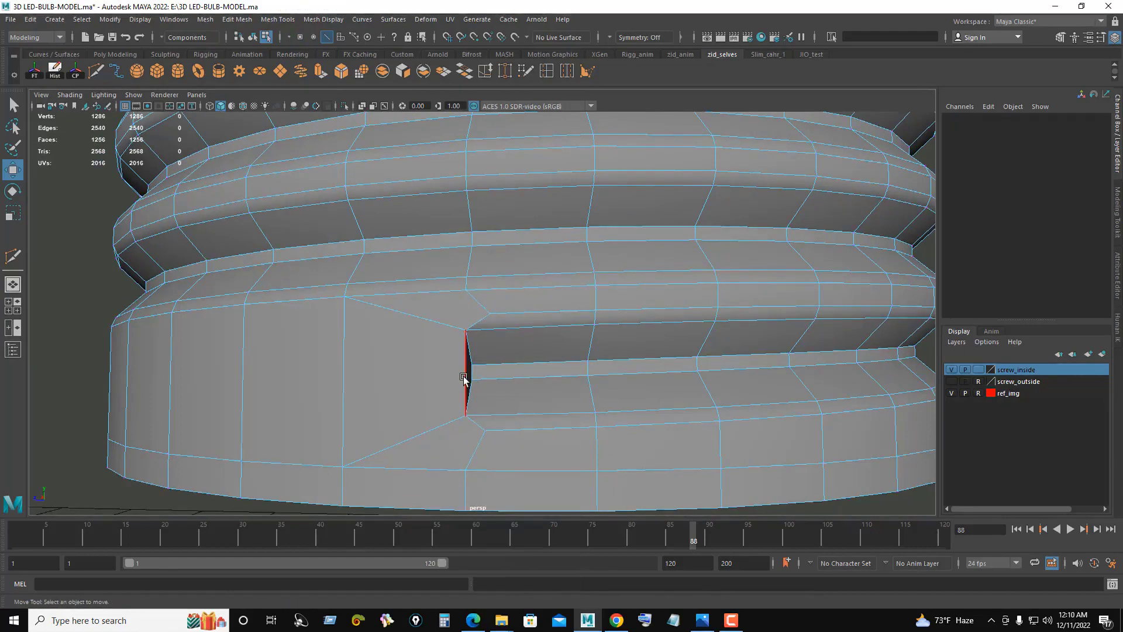
left_click_drag(468, 374, 601, 395, "alt")
mouse_move(490, 409)
left_mouse_down("alt")
mouse_move(545, 391)
mouse_move(513, 406)
left_mouse_up("alt")
key("ctrl+z")
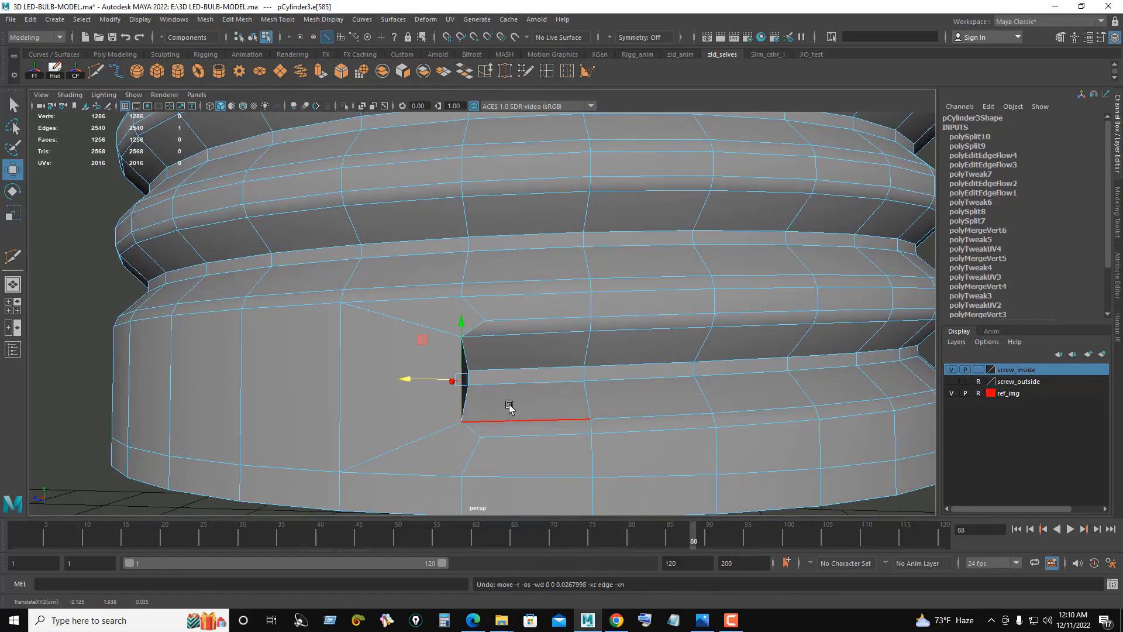
left_click_drag(671, 403, 807, 464, "alt")
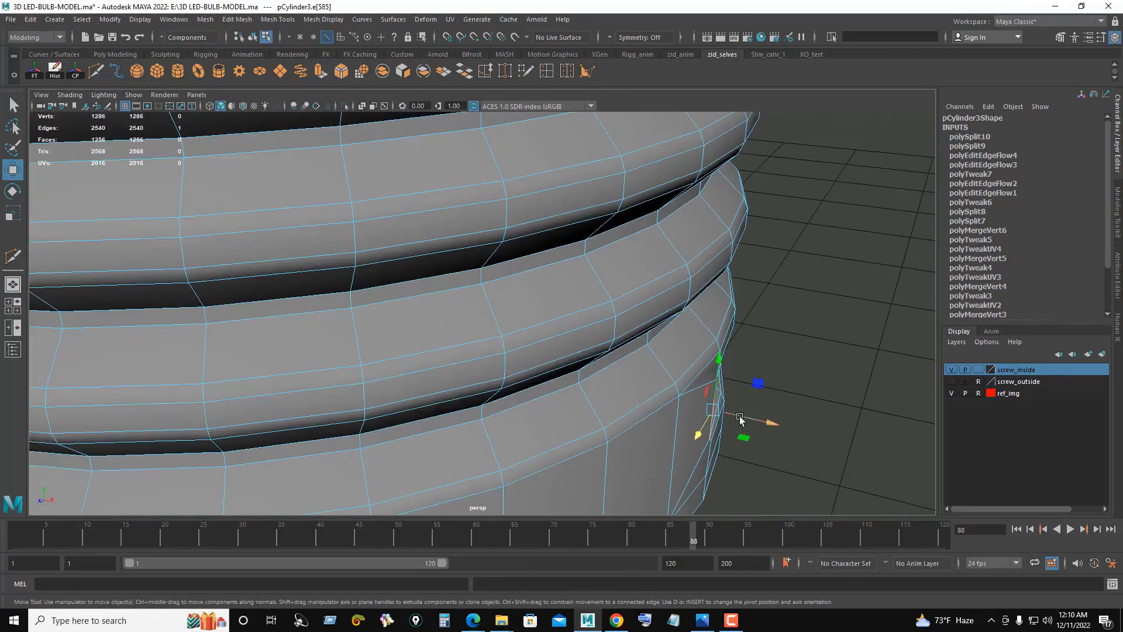
mouse_move(740, 419)
left_mouse_down("alt")
mouse_move(609, 414)
mouse_move(702, 402)
mouse_move(665, 409)
mouse_move(420, 389)
mouse_move(516, 396)
mouse_move(497, 376)
mouse_move(603, 396)
left_mouse_up("alt")
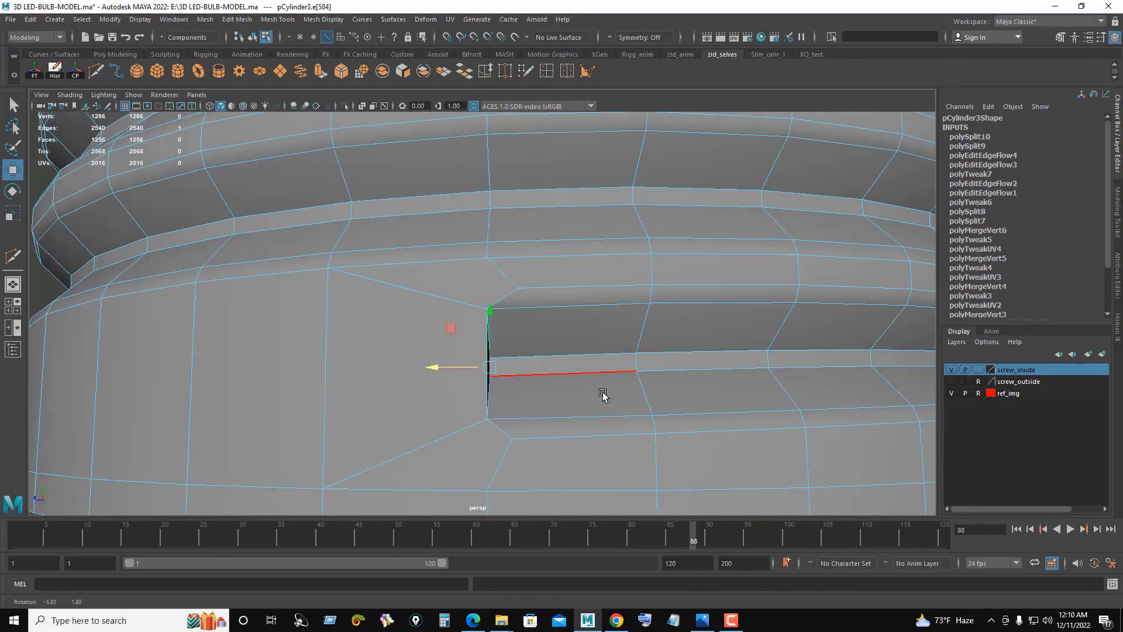
mouse_move(431, 371)
left_mouse_down("alt")
mouse_move(707, 421)
mouse_move(753, 443)
mouse_move(504, 329)
mouse_move(724, 419)
mouse_move(541, 371)
left_mouse_up("alt")
Step: Select edges along the slot and at the thread's tip for edge-flow editing
left_click_drag(411, 258, 615, 328, "alt")
left_click(690, 422)
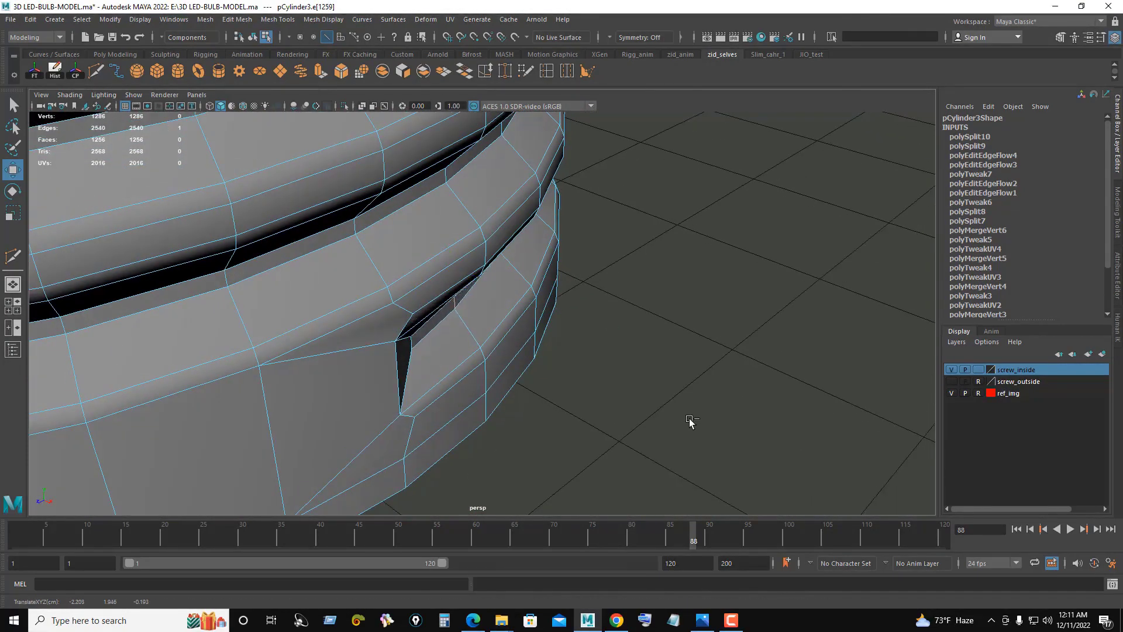
mouse_move(690, 421)
left_mouse_down("alt")
mouse_move(572, 351)
mouse_move(520, 274)
mouse_move(489, 253)
left_mouse_up("alt")
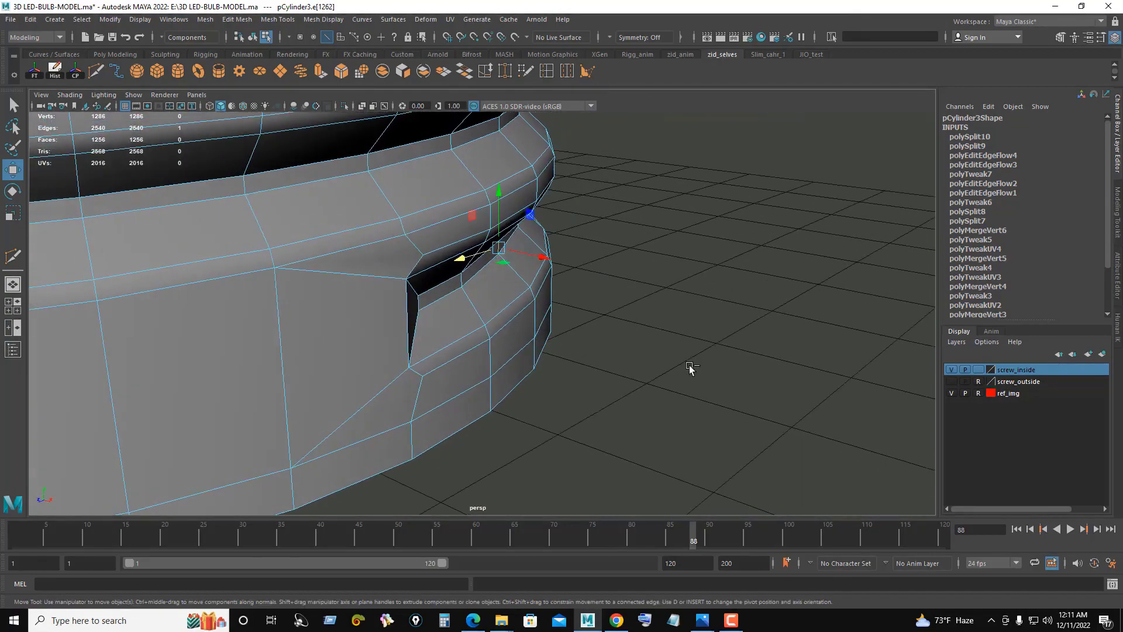
mouse_move(702, 380)
left_mouse_down("alt")
mouse_move(546, 371)
mouse_move(617, 249)
mouse_move(764, 376)
mouse_move(622, 304)
left_mouse_up("alt")
left_click(618, 248)
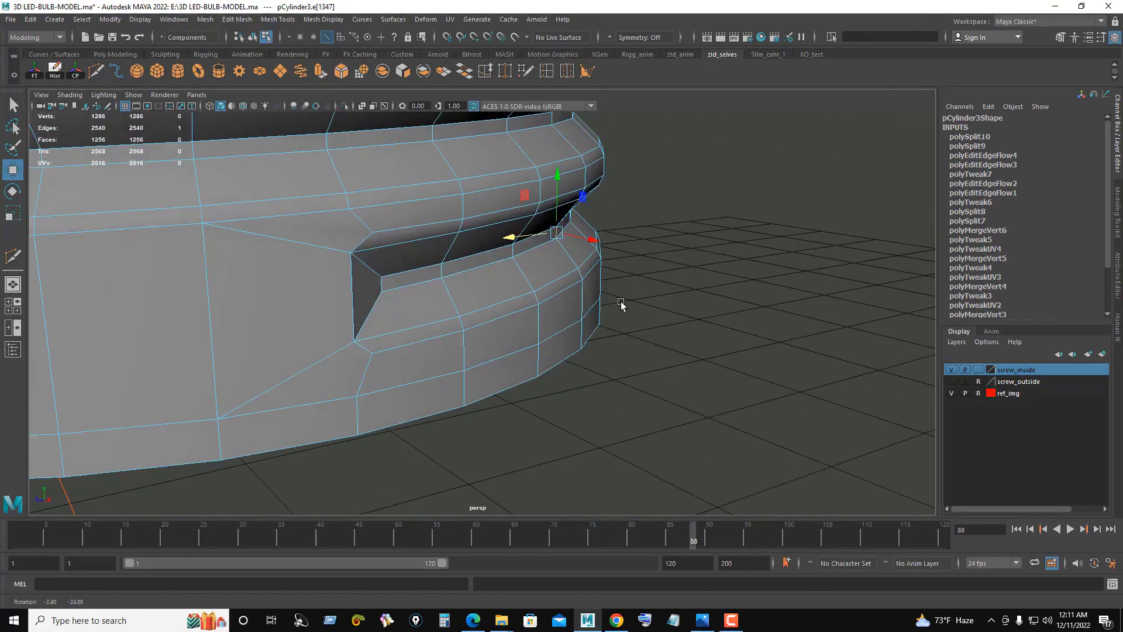
left_click(442, 270)
right_click(829, 280, "shift")
Step: Apply Edit Edge Flow to three more edges along the slot
left_click(802, 396)
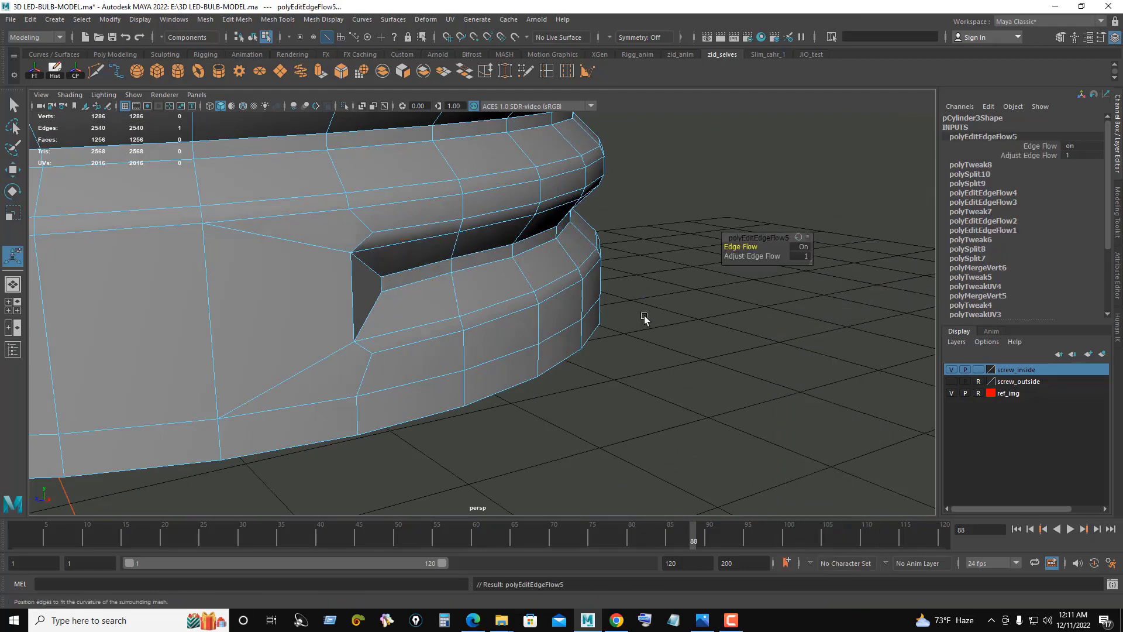
left_click_drag(644, 318, 589, 296, "alt")
left_click(519, 252)
right_click(803, 215, "shift")
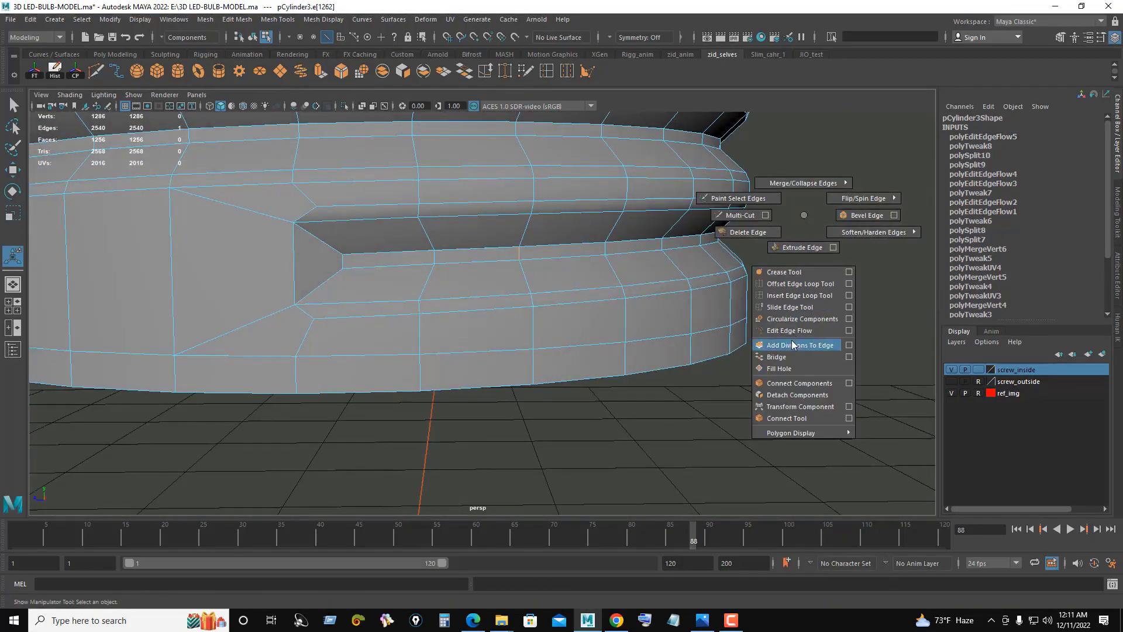
left_click(789, 331)
left_click(608, 245)
right_click(819, 193, "shift")
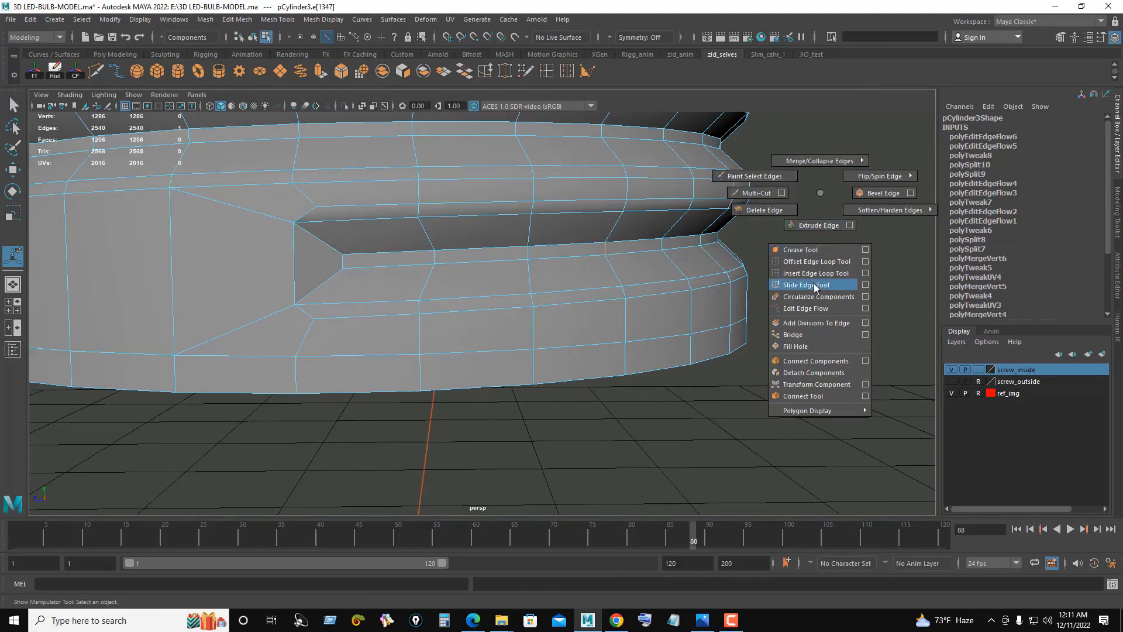
left_click(809, 310)
Step: Return to the whole screw, select the threaded cylinder and turn off smooth preview
mouse_move(792, 358)
left_mouse_down("alt")
mouse_move(583, 296)
mouse_move(500, 295)
left_mouse_up("alt")
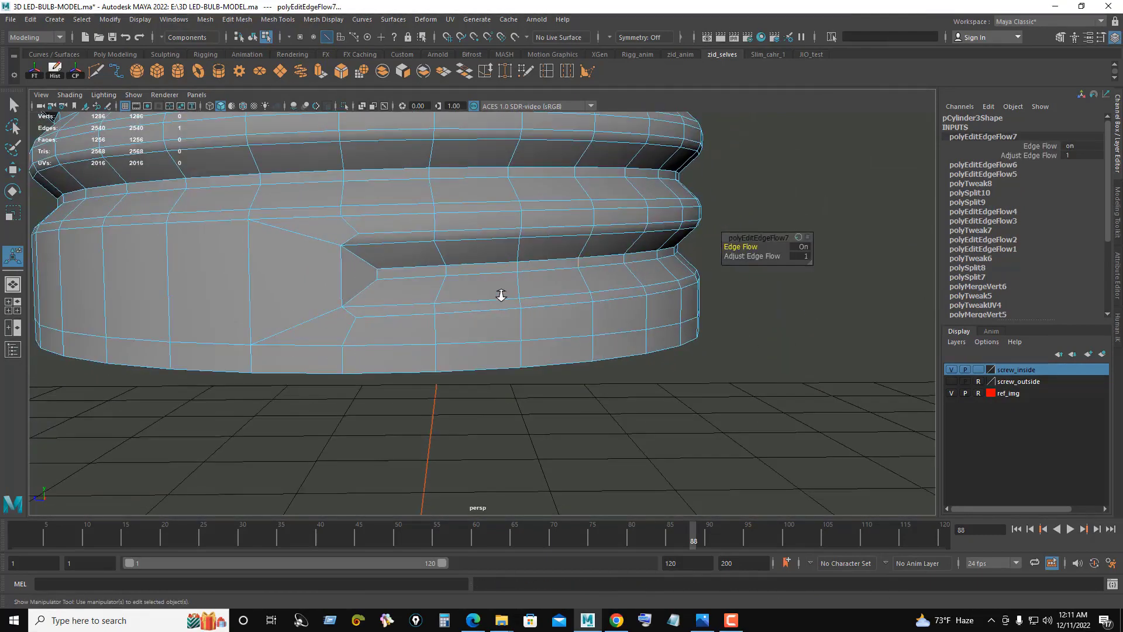
mouse_move(731, 178)
right_mouse_down()
mouse_move(774, 170)
mouse_move(567, 317)
mouse_move(637, 350)
right_mouse_up()
mouse_move(637, 350)
left_mouse_down("alt")
mouse_move(426, 326)
mouse_move(523, 339)
left_mouse_up("alt")
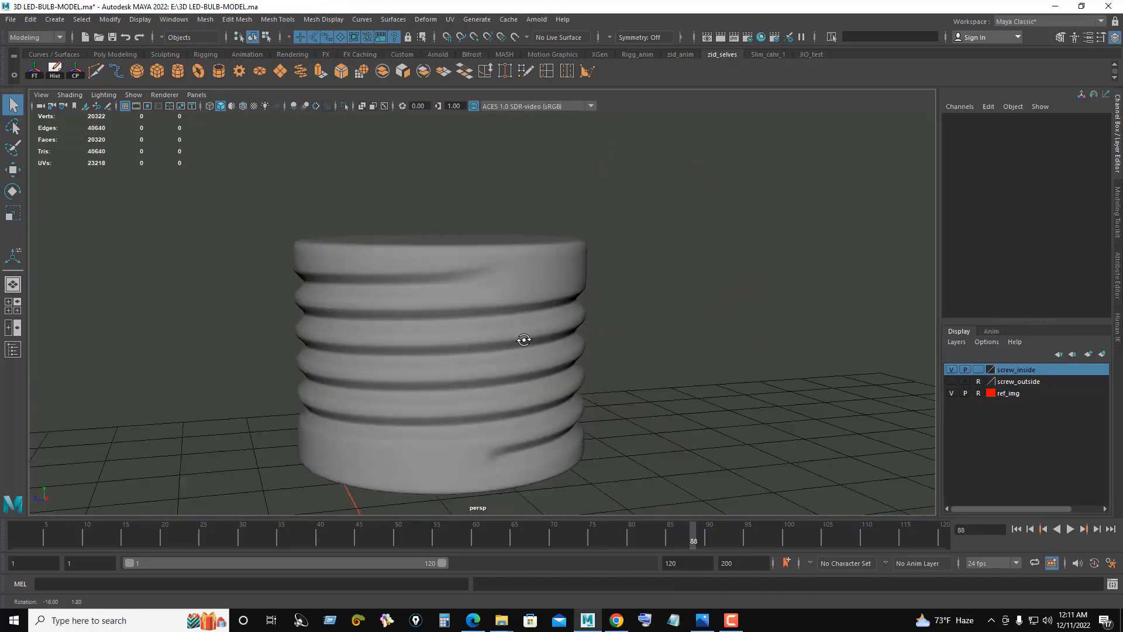
right_click_drag(518, 362, 653, 385, "alt")
left_click(478, 358)
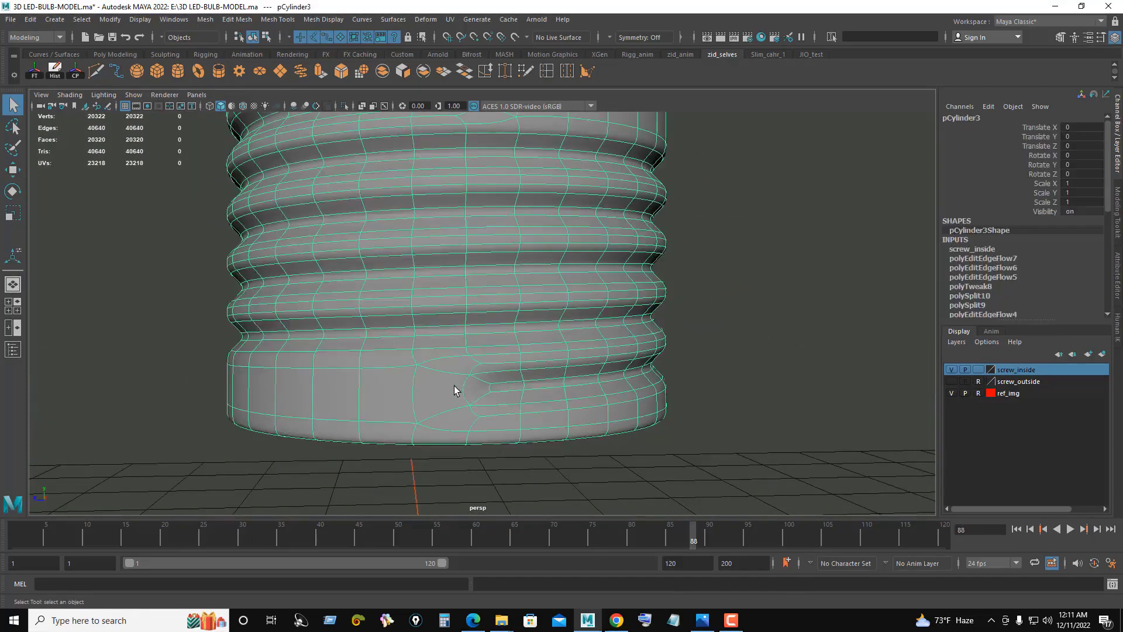
scroll(486, 397, "up", 2)
key("1")
Step: Scale the slot's end edge in Y, nudge it sideways, and preview smoothed
right_click(501, 403)
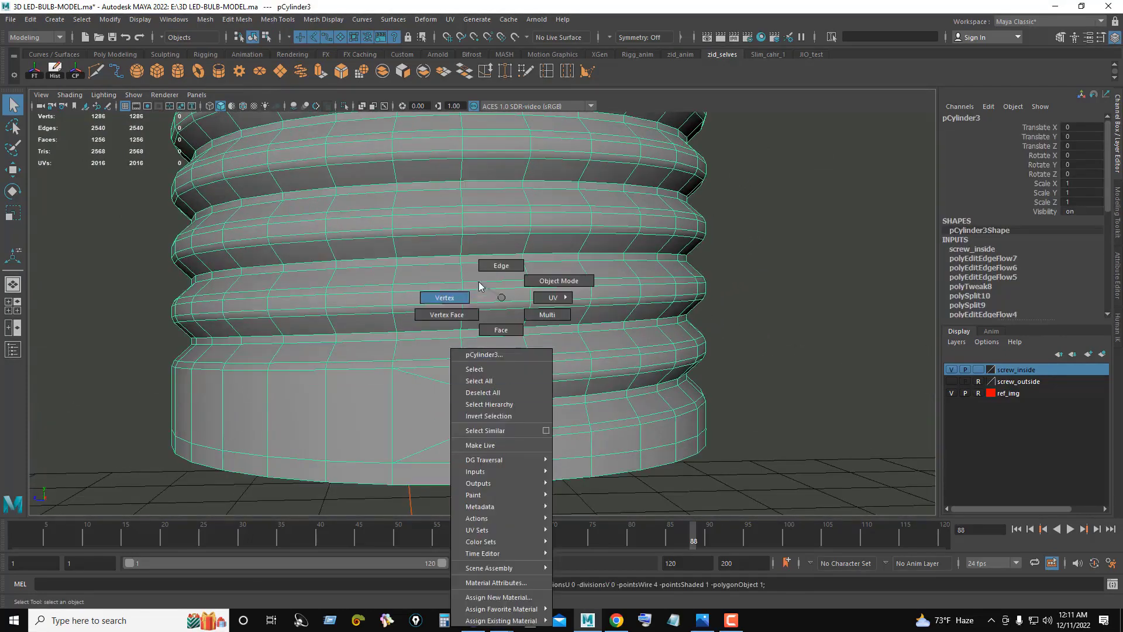
right_click_drag(478, 285, 500, 266)
left_click(468, 411)
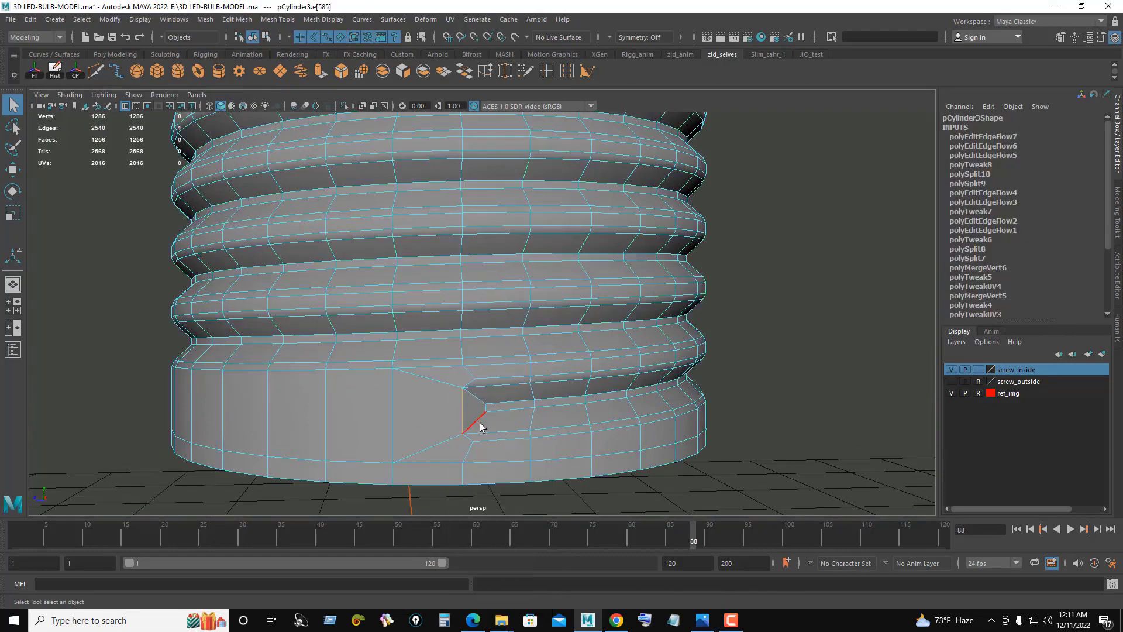
key("r")
left_click_drag(464, 363, 462, 367)
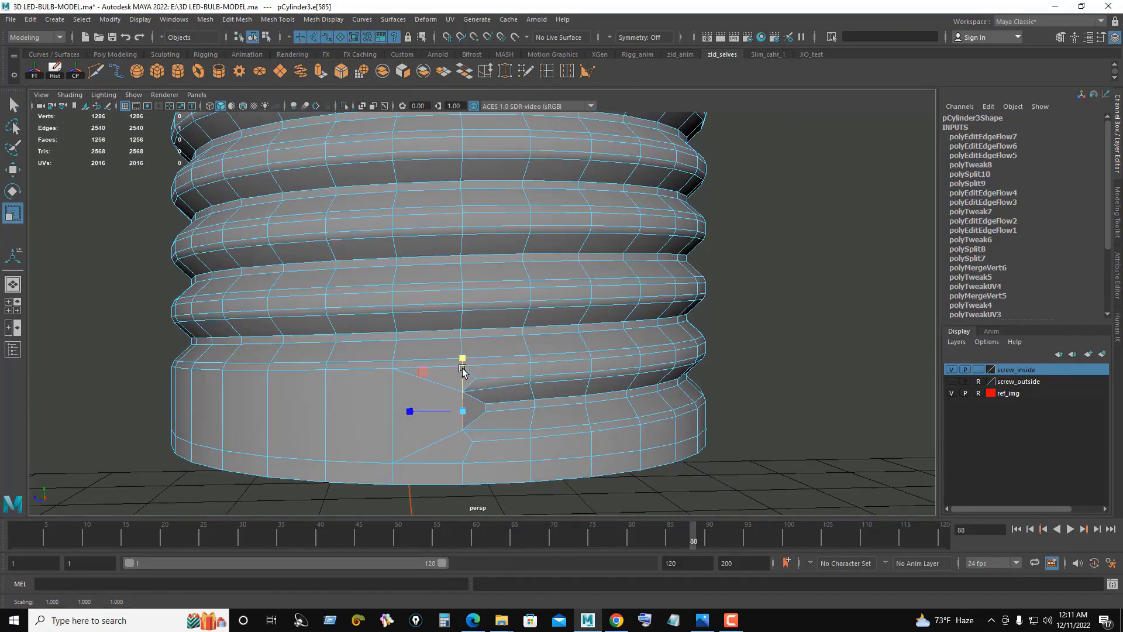
key("w")
mouse_move(404, 411)
left_mouse_down()
mouse_move(760, 416)
mouse_move(720, 489)
left_mouse_up()
key("3")
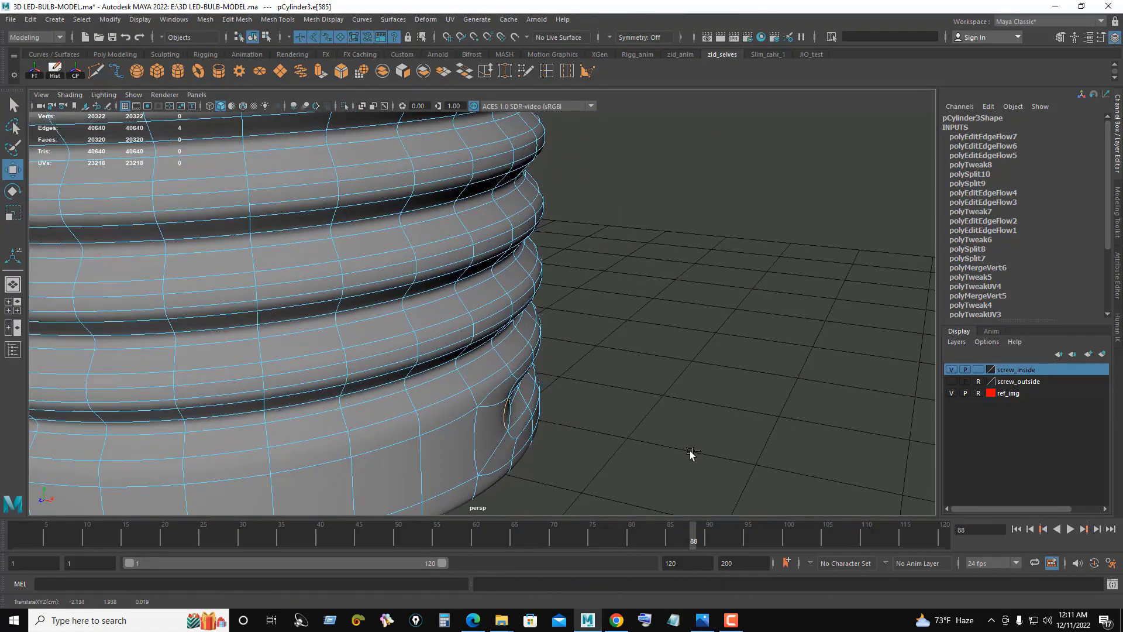
right_click_drag(671, 332, 723, 280)
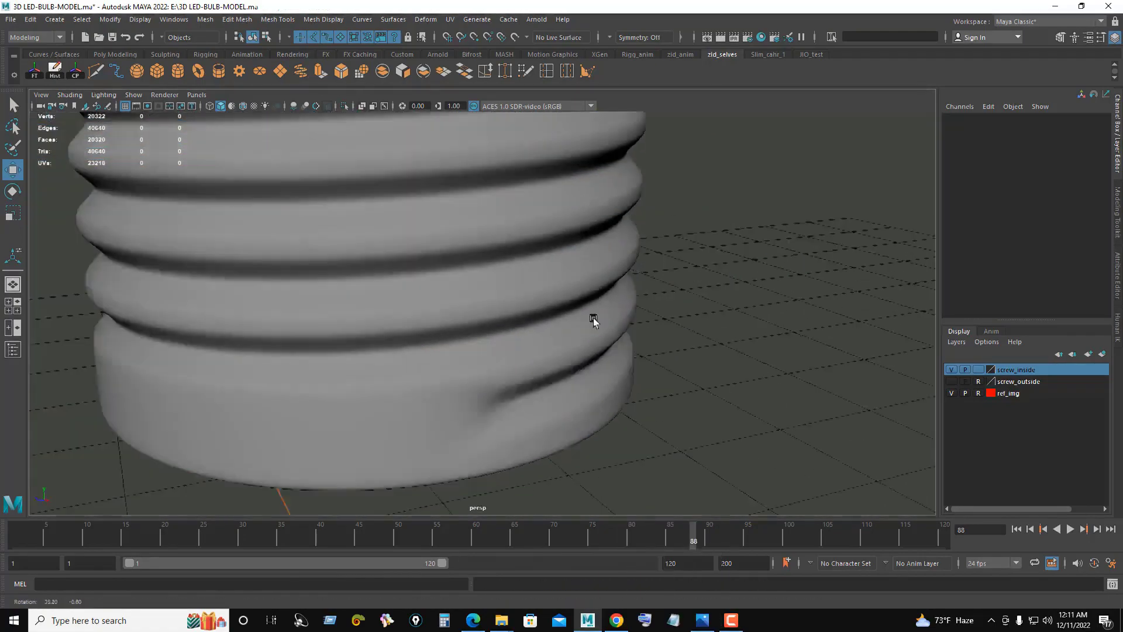
Step: Select the inner screw cylinder, toggling smooth preview to compare
mouse_move(594, 318)
left_mouse_down("alt")
mouse_move(665, 318)
mouse_move(459, 372)
left_mouse_up("alt")
mouse_move(460, 374)
right_mouse_down("alt")
mouse_move(477, 409)
mouse_move(533, 351)
right_mouse_up("alt")
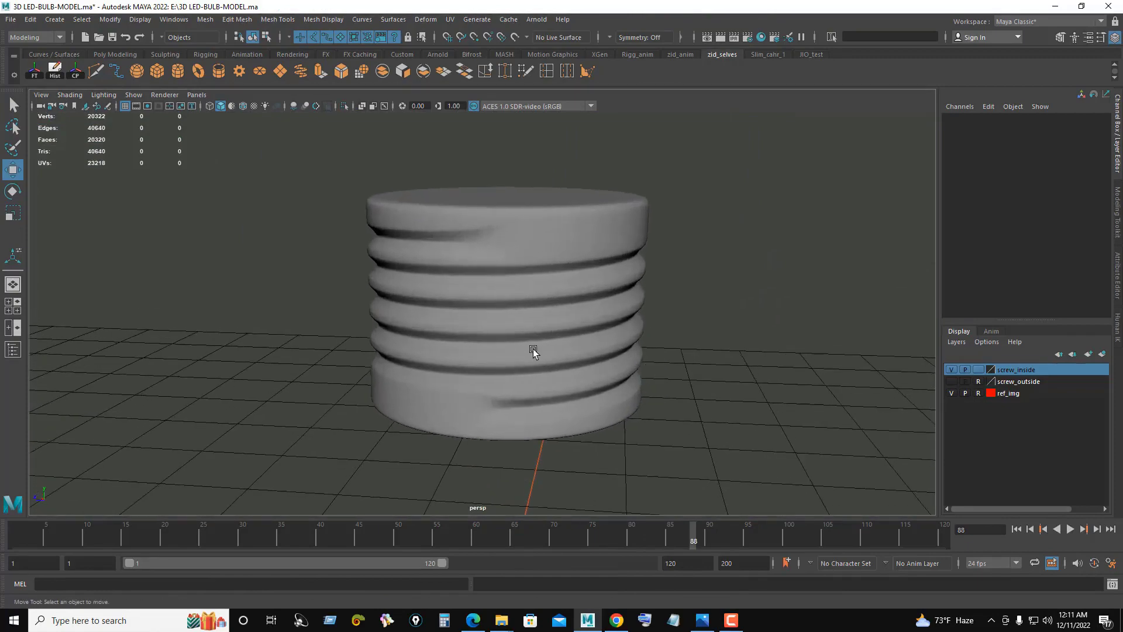
left_click(532, 333)
key("1")
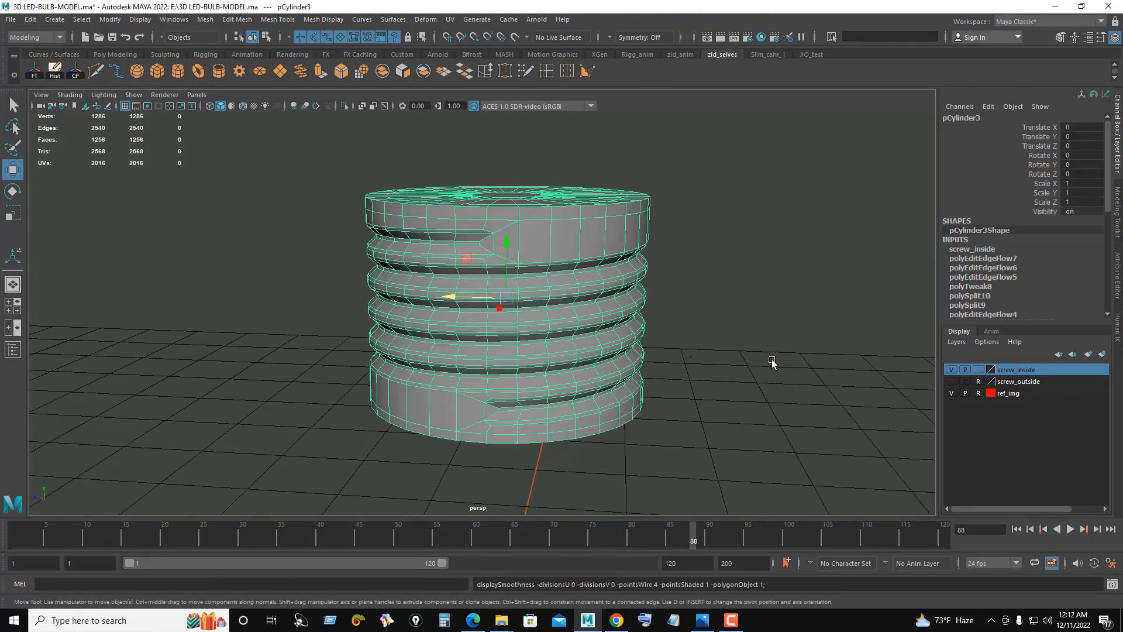
mouse_move(773, 364)
right_mouse_down("alt")
mouse_move(702, 277)
mouse_move(740, 246)
right_mouse_up("alt")
left_click(546, 306)
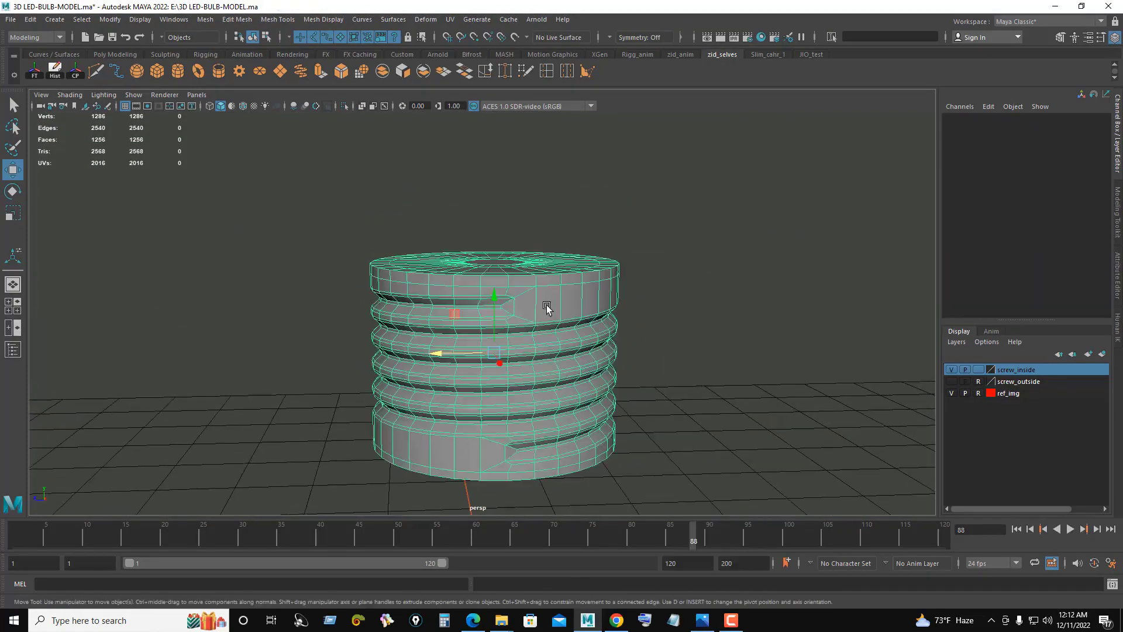
key("3")
left_click(745, 297)
left_click_drag(579, 326, 534, 318, "alt")
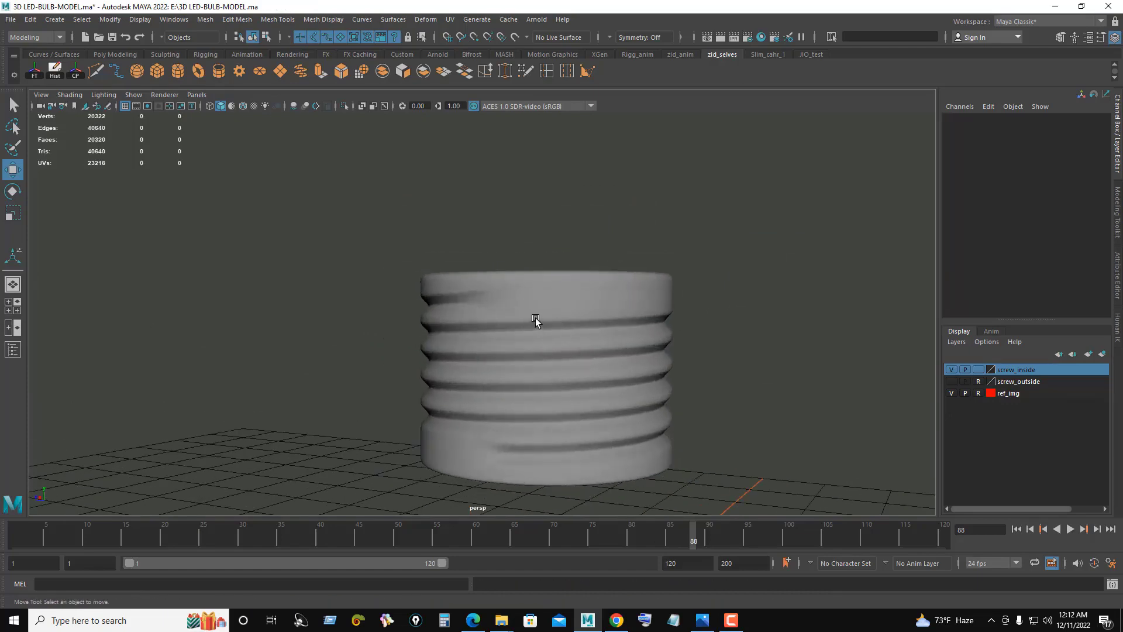
left_click(549, 311)
Step: Run Mesh Display > Soften Edge on it, then select all its faces
left_click(272, 19)
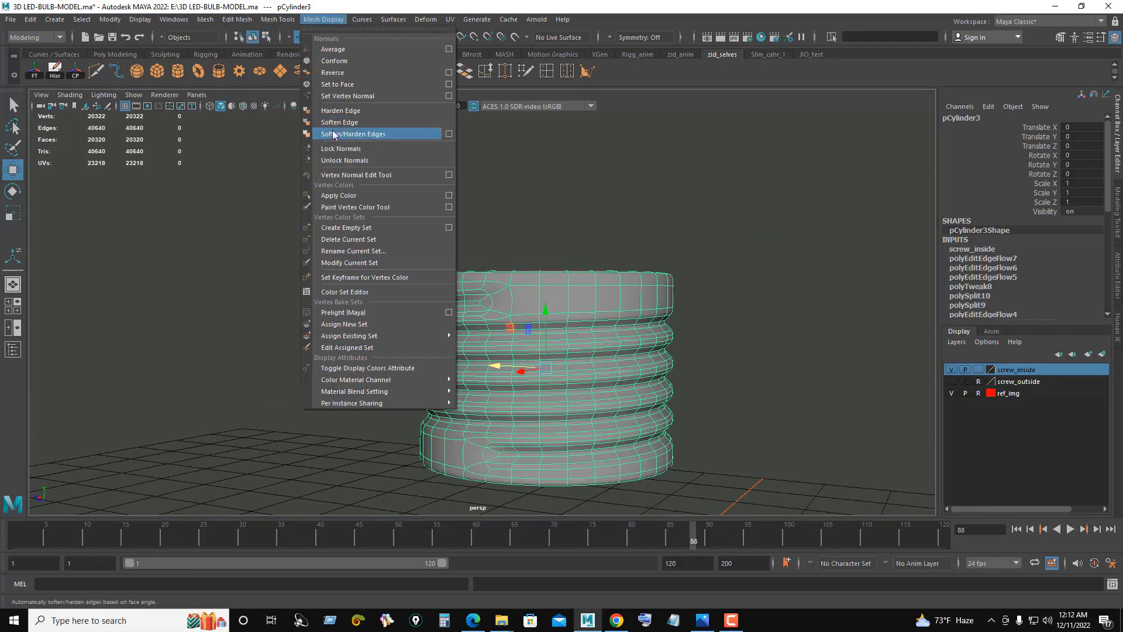
left_click(339, 121)
left_click_drag(415, 145, 530, 201, "alt")
right_click(531, 201)
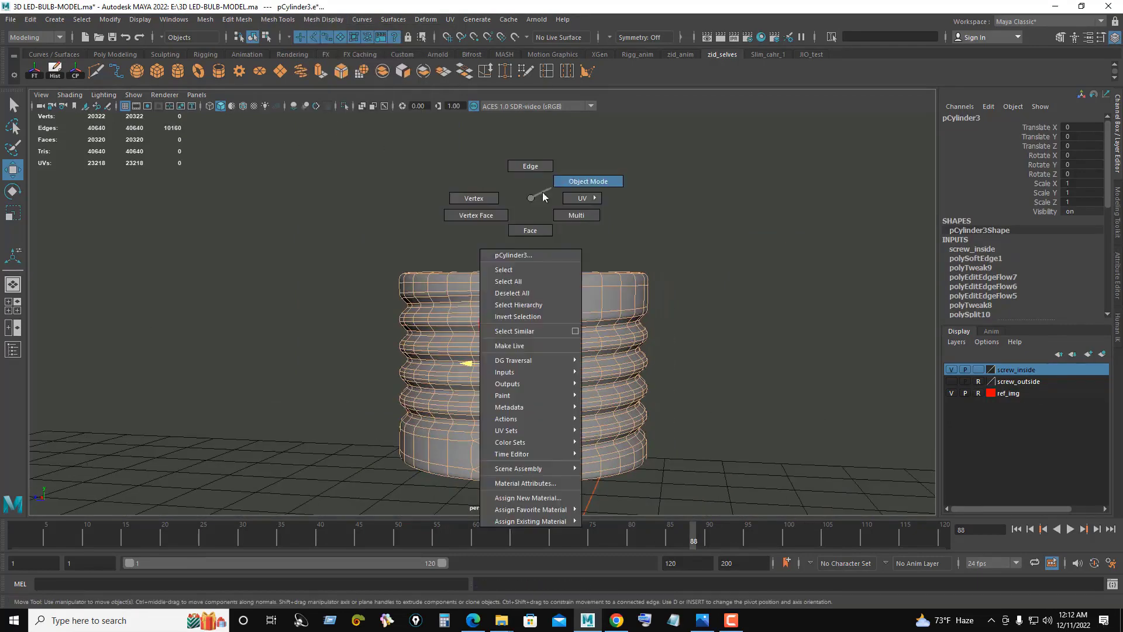
left_click(623, 222)
mouse_move(623, 222)
left_mouse_down("alt")
mouse_move(550, 222)
mouse_move(561, 236)
left_mouse_up("alt")
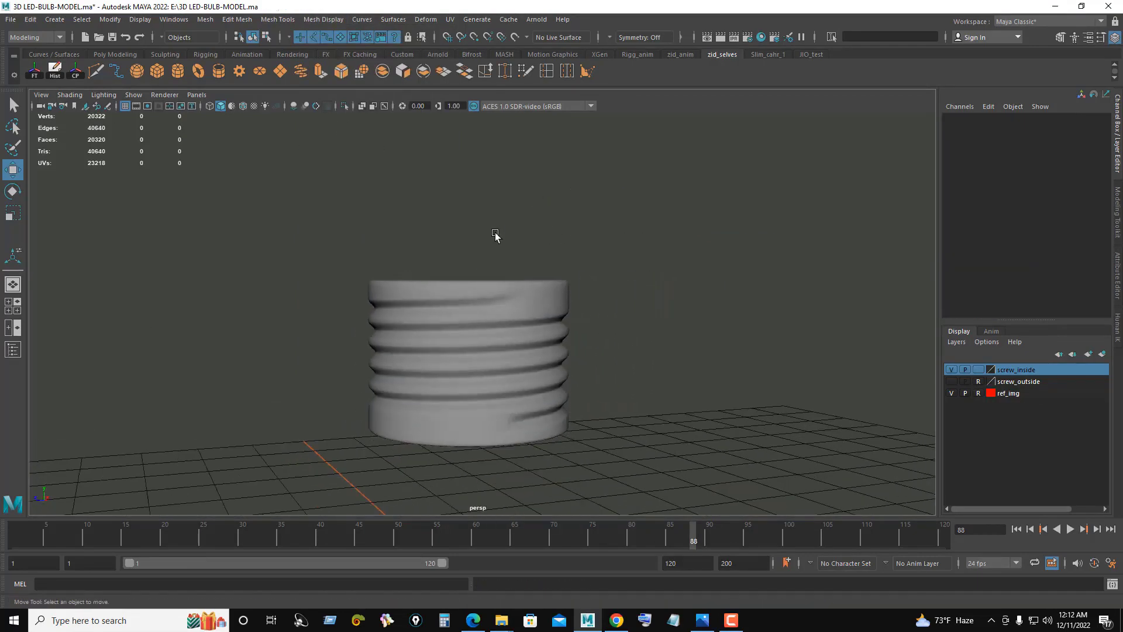
key("F11")
left_click_drag(114, 163, 710, 501)
Step: Select the inner cylinder's top and bottom cap faces in side view and delete them
key("space")
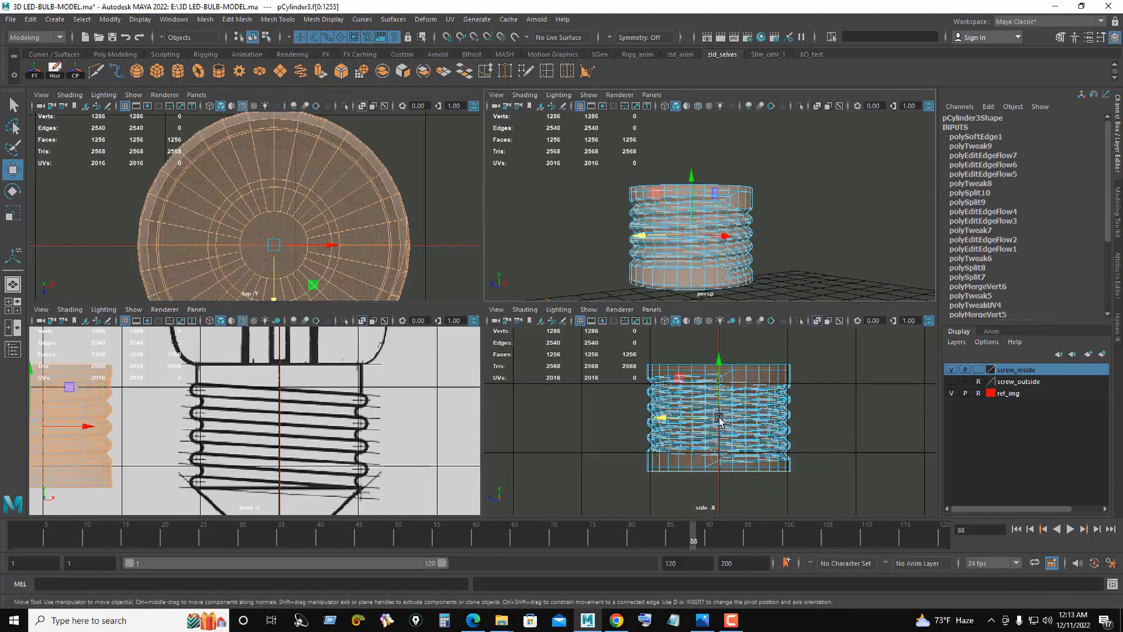
key("space")
mouse_move(307, 209)
left_mouse_down()
mouse_move(356, 276)
mouse_move(740, 409)
left_mouse_up()
key("space")
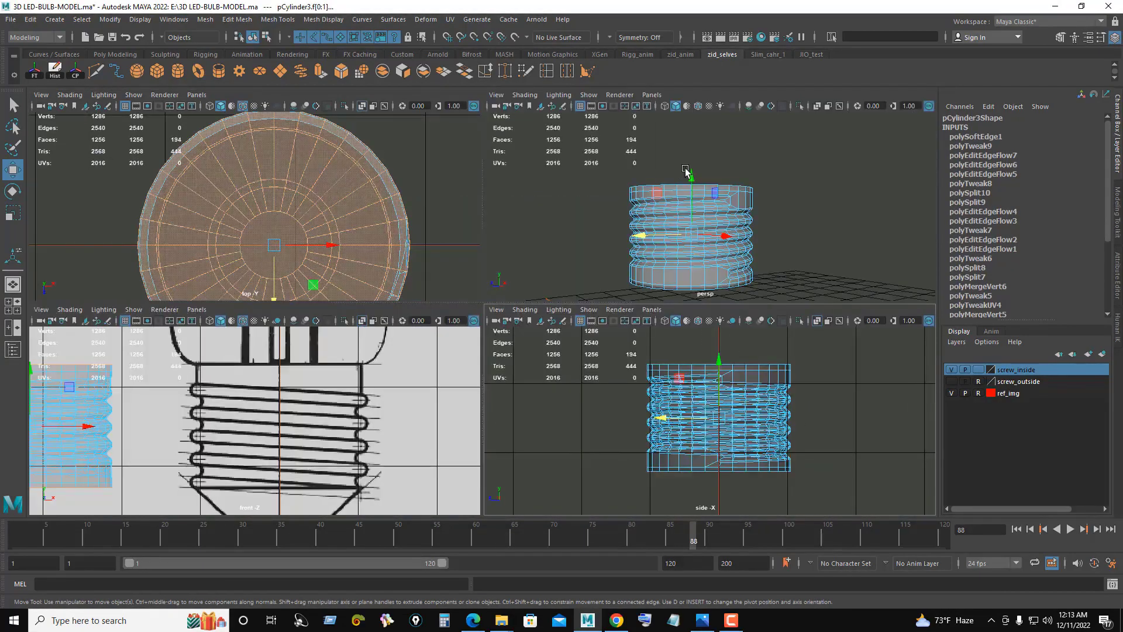
key("space")
mouse_move(609, 241)
left_mouse_down("alt")
mouse_move(509, 225)
mouse_move(525, 212)
mouse_move(559, 292)
mouse_move(634, 281)
mouse_move(661, 243)
mouse_move(547, 277)
mouse_move(388, 268)
mouse_move(711, 353)
left_mouse_up("alt")
key("4")
key("5")
key("Delete")
Step: Center the inner cylinder's pivot and delete its construction history
key("F8")
left_click(708, 228)
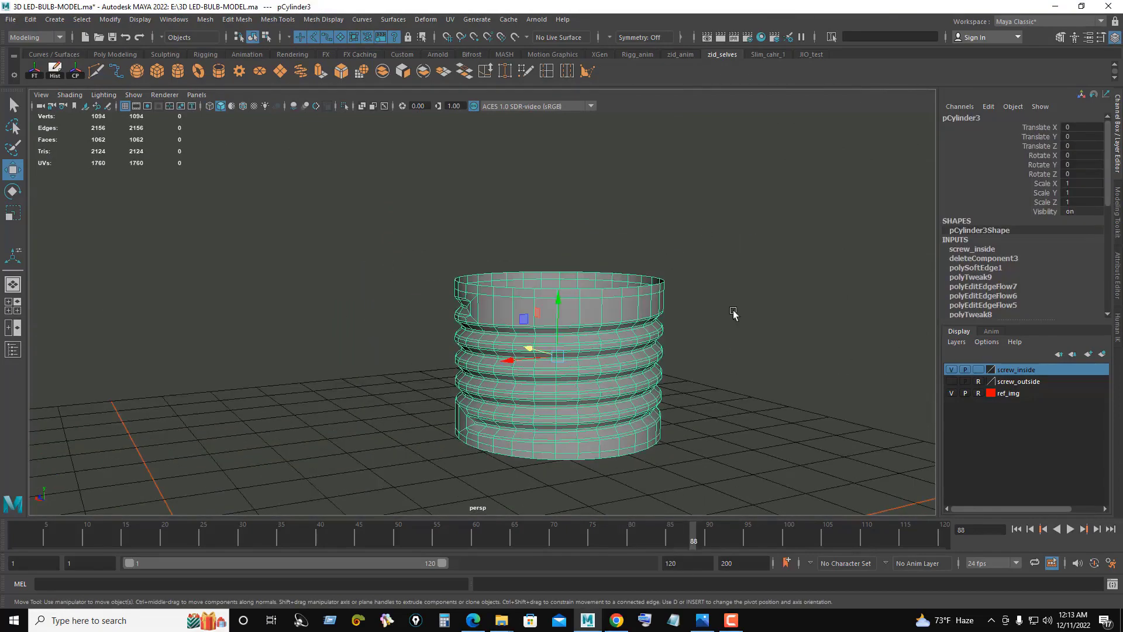
left_click(75, 76)
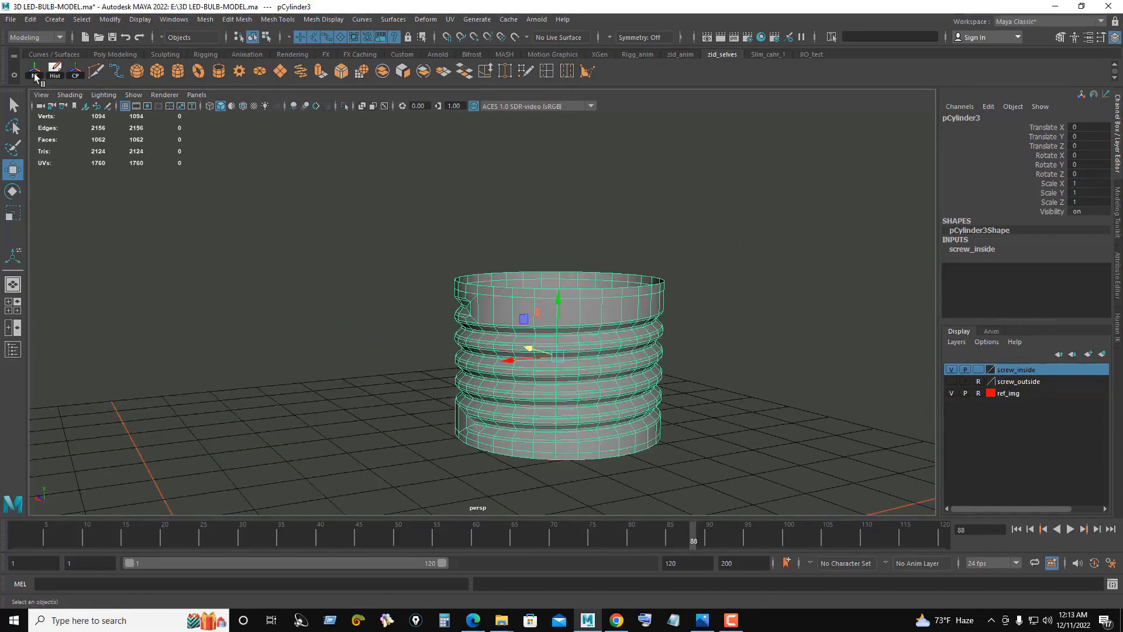
left_click(670, 365)
Step: Make the screw_outside layer visible and editable, and change screw_inside's display type
left_click_drag(670, 365, 819, 375, "alt")
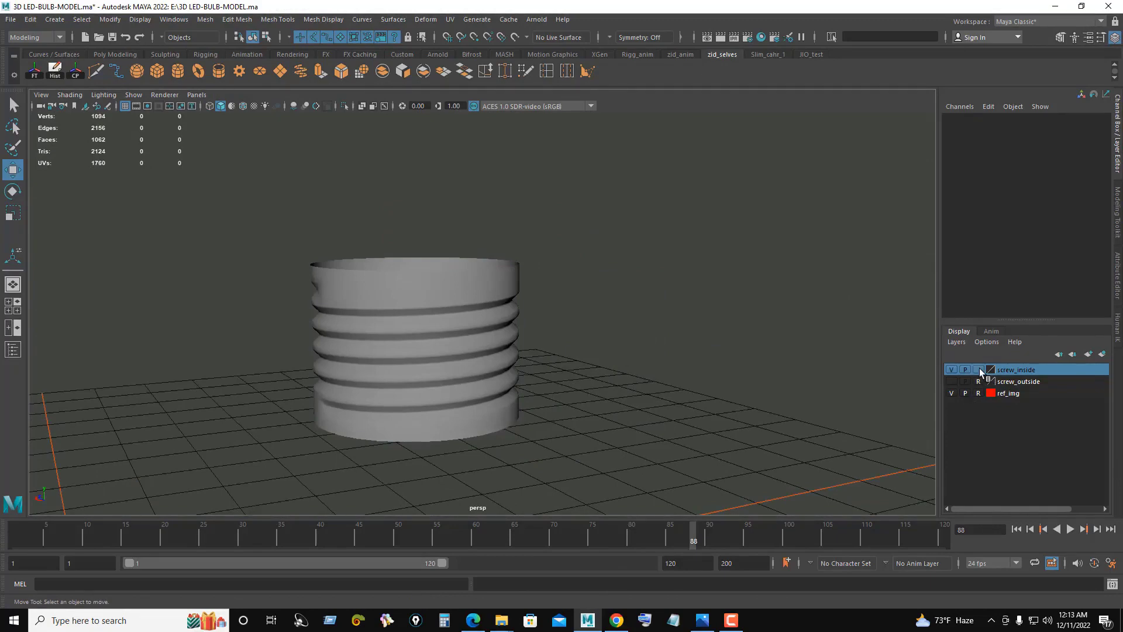
left_click(978, 369)
left_click(951, 380)
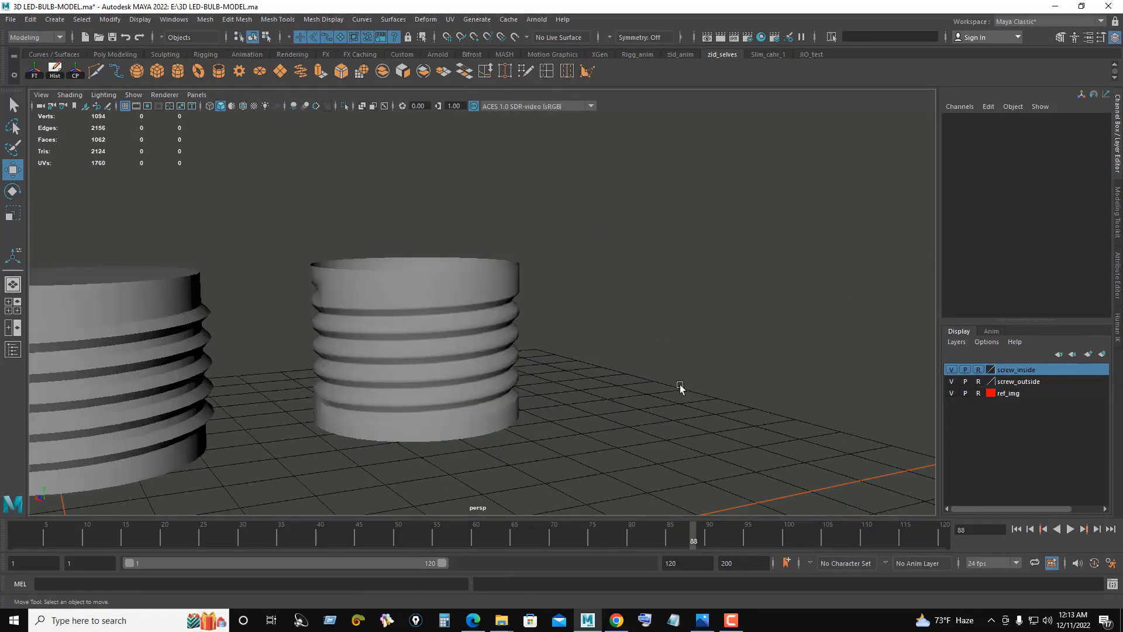
mouse_move(681, 388)
left_mouse_down("alt")
mouse_move(577, 353)
mouse_move(659, 334)
mouse_move(574, 378)
mouse_move(632, 389)
left_mouse_up("alt")
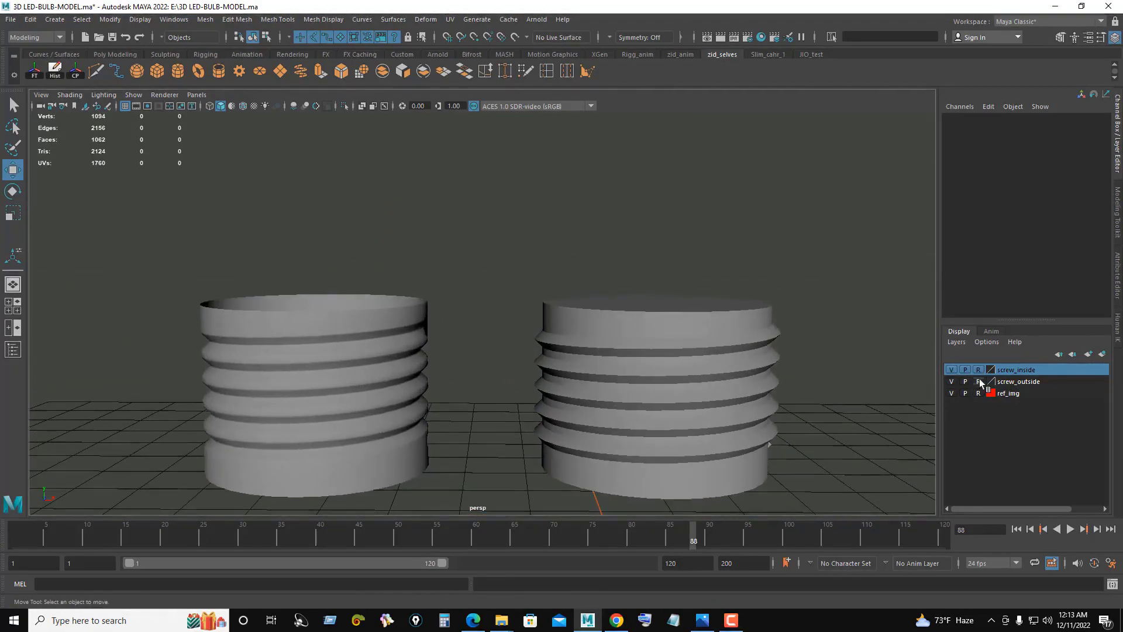
left_click(978, 381)
Step: Select the outer screw cylinder and pick the edge loop along its thread ridge
left_click(730, 356)
mouse_move(729, 356)
middle_mouse_down("alt")
mouse_move(602, 361)
mouse_move(566, 303)
middle_mouse_up("alt")
scroll(646, 345, "up", 3)
left_click_drag(600, 303, 685, 272, "alt")
right_click_drag(684, 272, 561, 338)
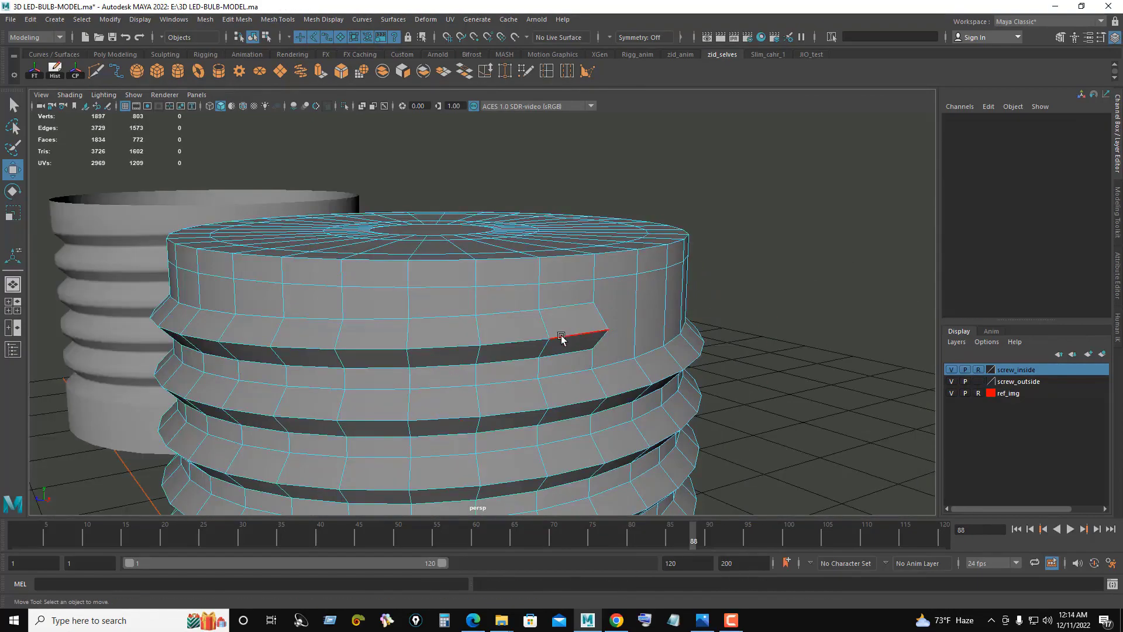
double_click(565, 302)
Step: Add a second thread edge loop and check the selection on both threaded cylinders
left_click_drag(565, 303, 487, 336, "alt")
key("q")
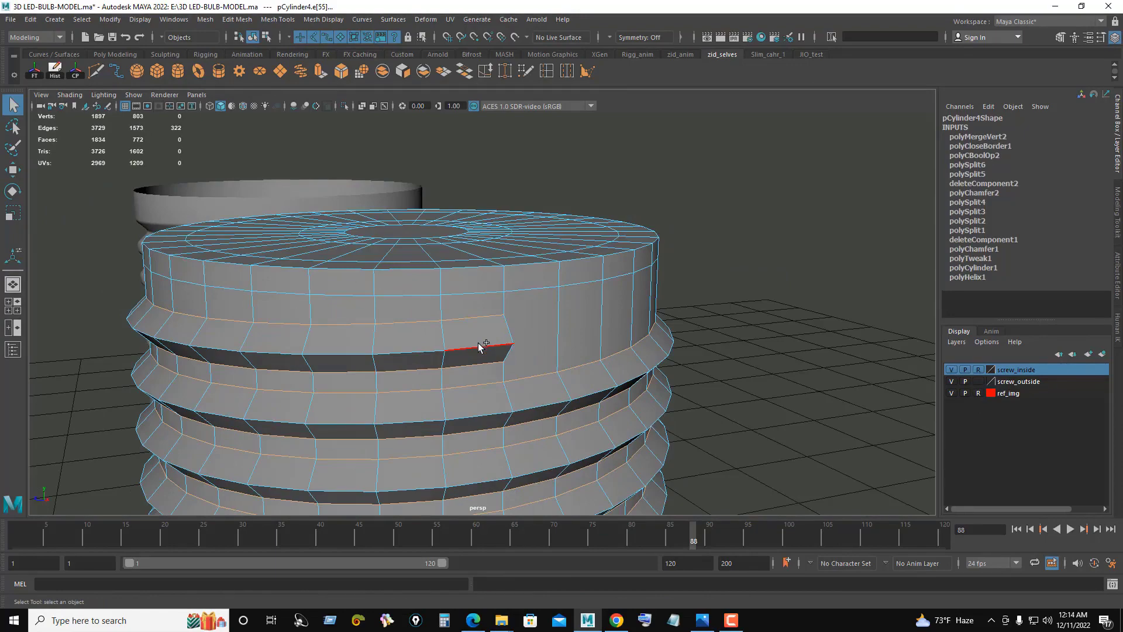
double_click(479, 346, "shift")
scroll(479, 346, "up", 3)
left_click_drag(579, 361, 466, 334, "alt")
scroll(241, 286, "down", 5)
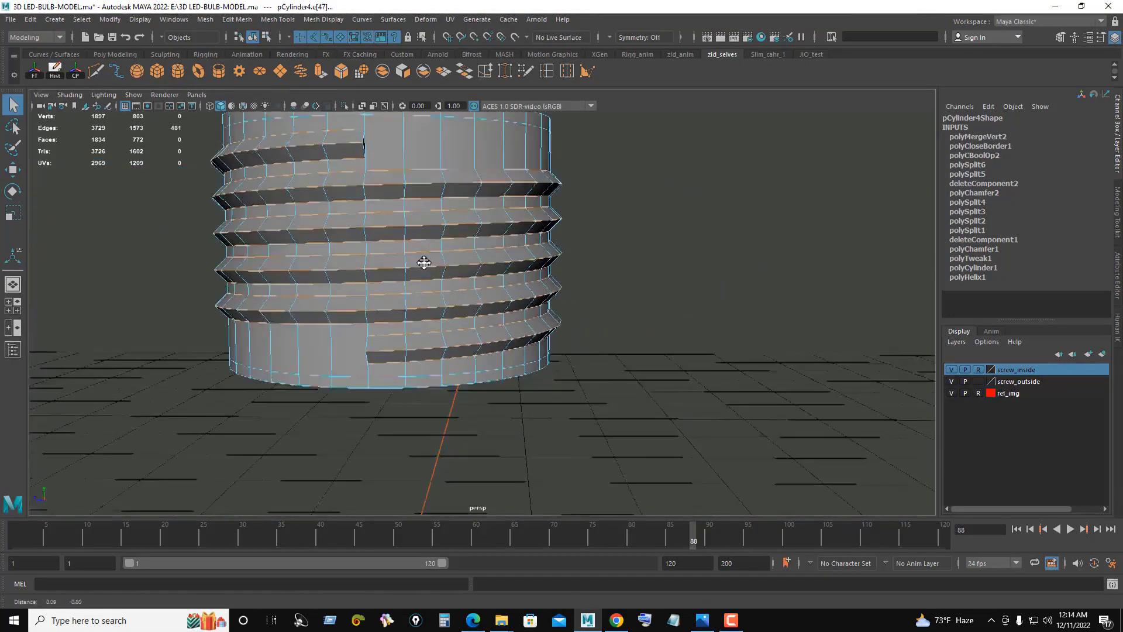
left_click_drag(427, 264, 529, 321, "alt")
scroll(528, 366, "up", 2)
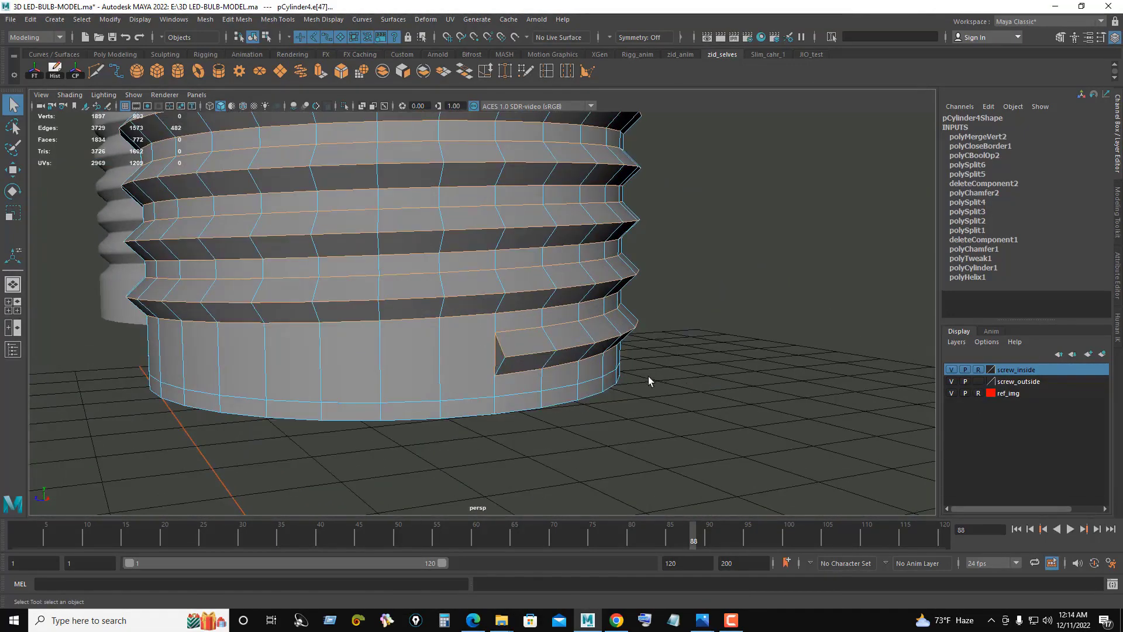
left_click_drag(496, 354, 786, 392, "alt")
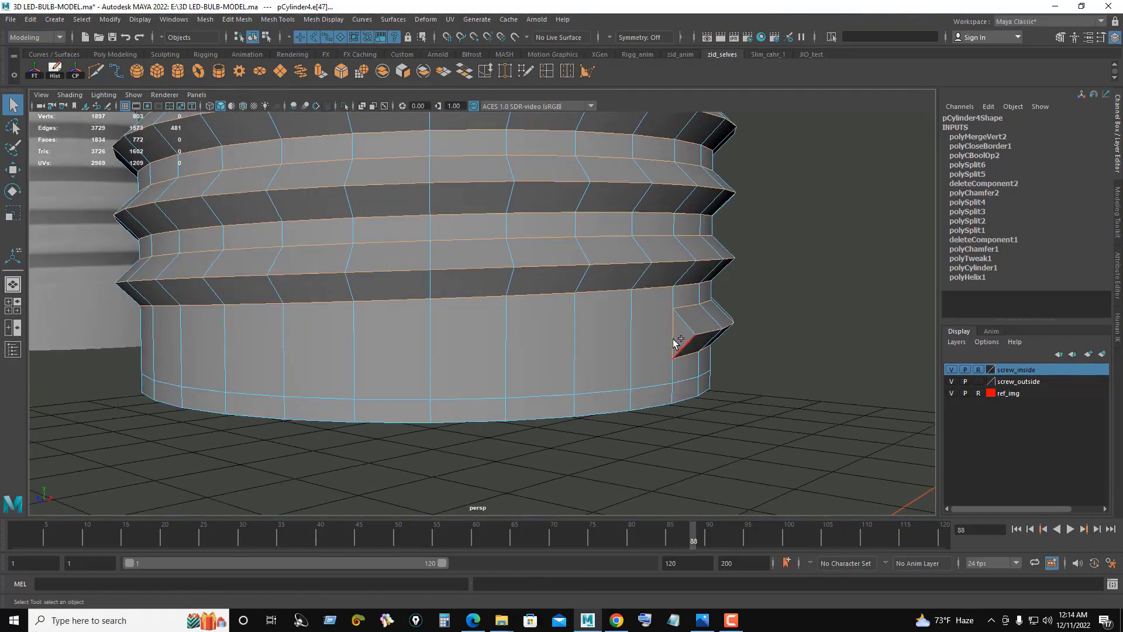
left_click_drag(672, 340, 746, 335, "alt")
scroll(468, 349, "down", 5)
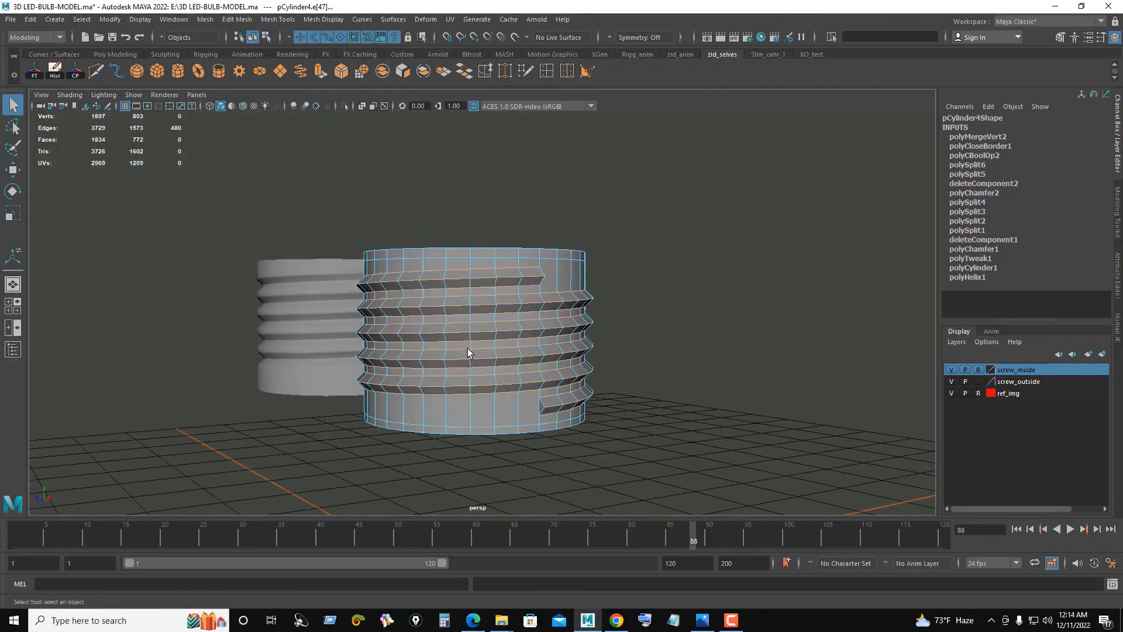
left_click_drag(468, 349, 467, 313, "alt")
Step: Bevel the selected thread edge loops and set the polyBevel1 fraction to 0.4
key("ctrl+b")
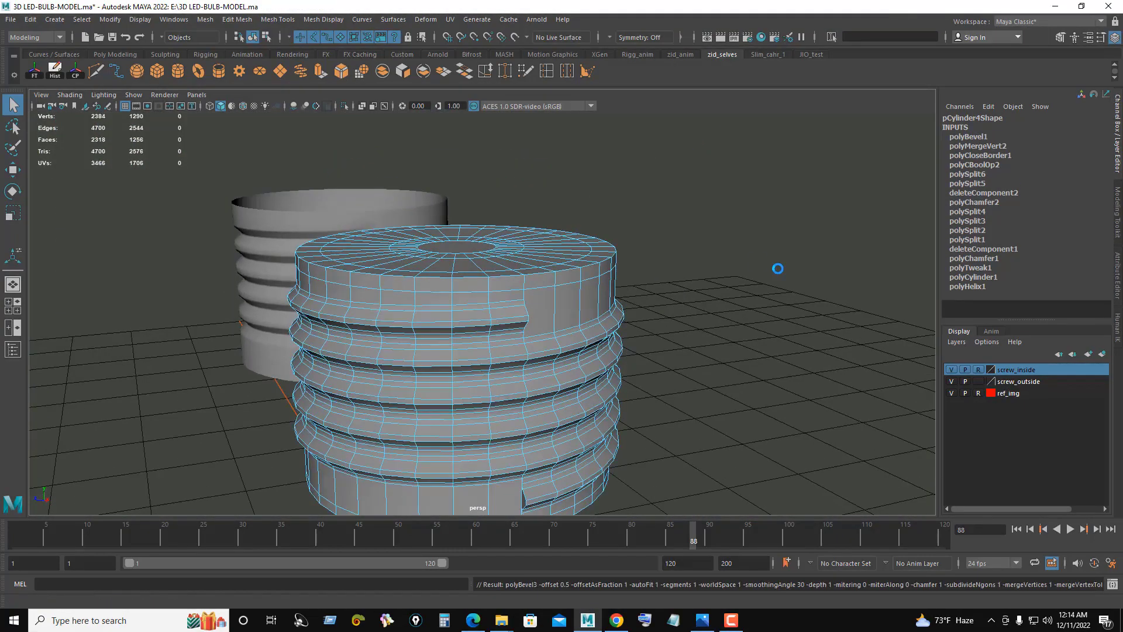
mouse_move(466, 313)
right_mouse_down("alt")
mouse_move(563, 303)
mouse_move(914, 171)
right_mouse_up("alt")
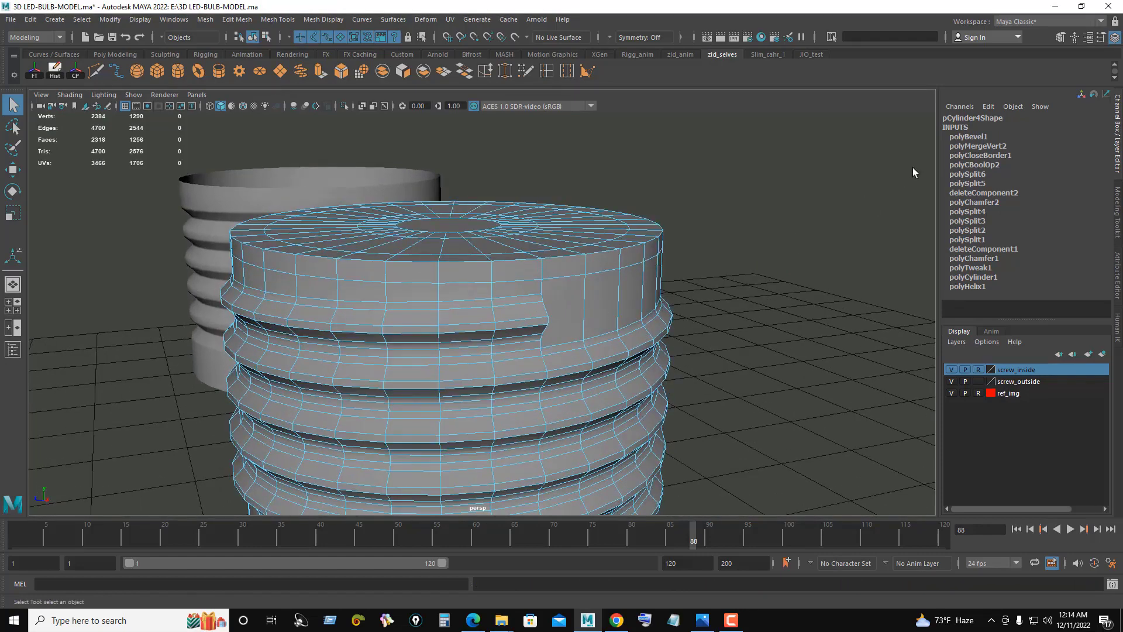
left_click(976, 138)
left_click(15, 261)
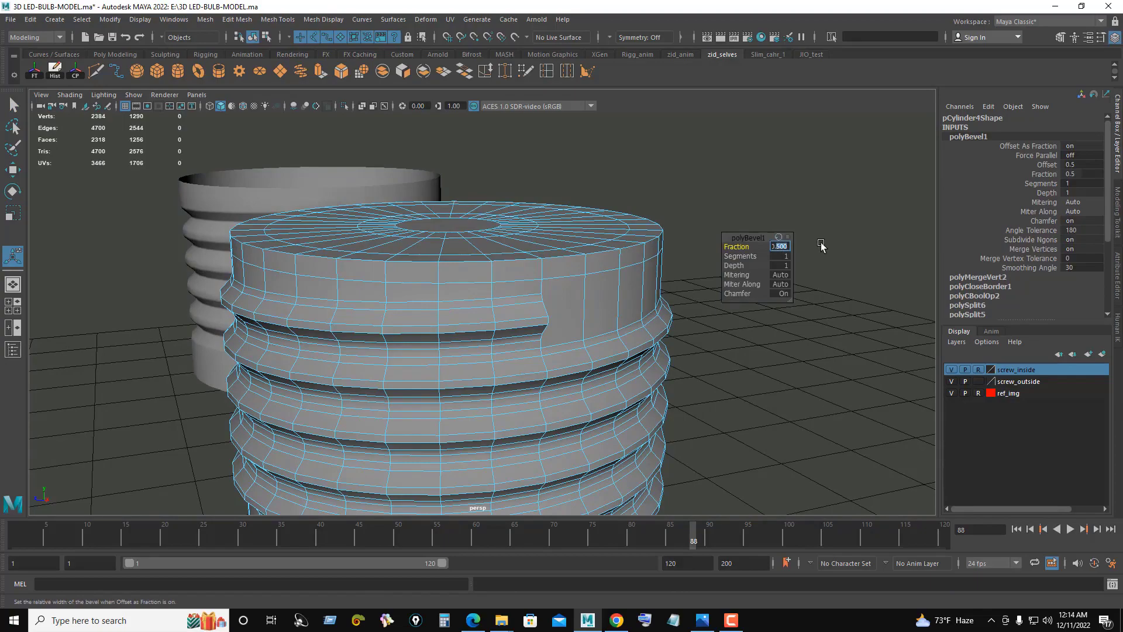
key("Return")
Step: Check the bevelled cylinder's top, then deselect it
scroll(596, 316, "up", 3)
scroll(328, 260, "up", 3)
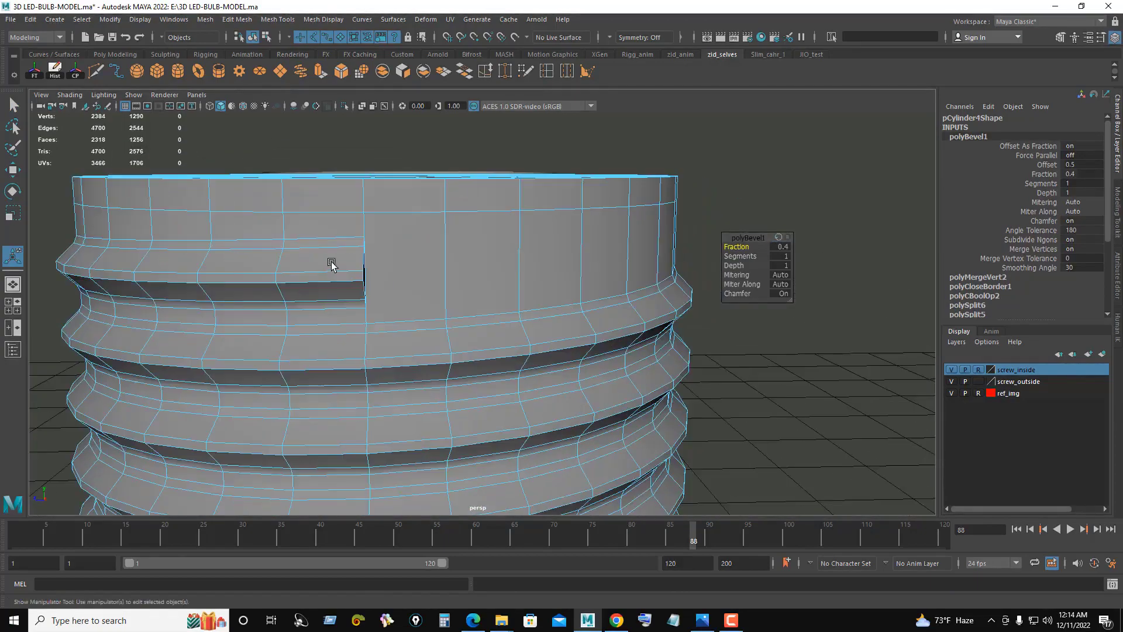
scroll(429, 283, "up", 3)
scroll(429, 284, "down", 3)
mouse_move(462, 323)
left_mouse_down("alt")
mouse_move(334, 303)
mouse_move(509, 345)
mouse_move(857, 350)
left_mouse_up("alt")
key("q")
left_click(439, 140)
scroll(534, 215, "down", 3)
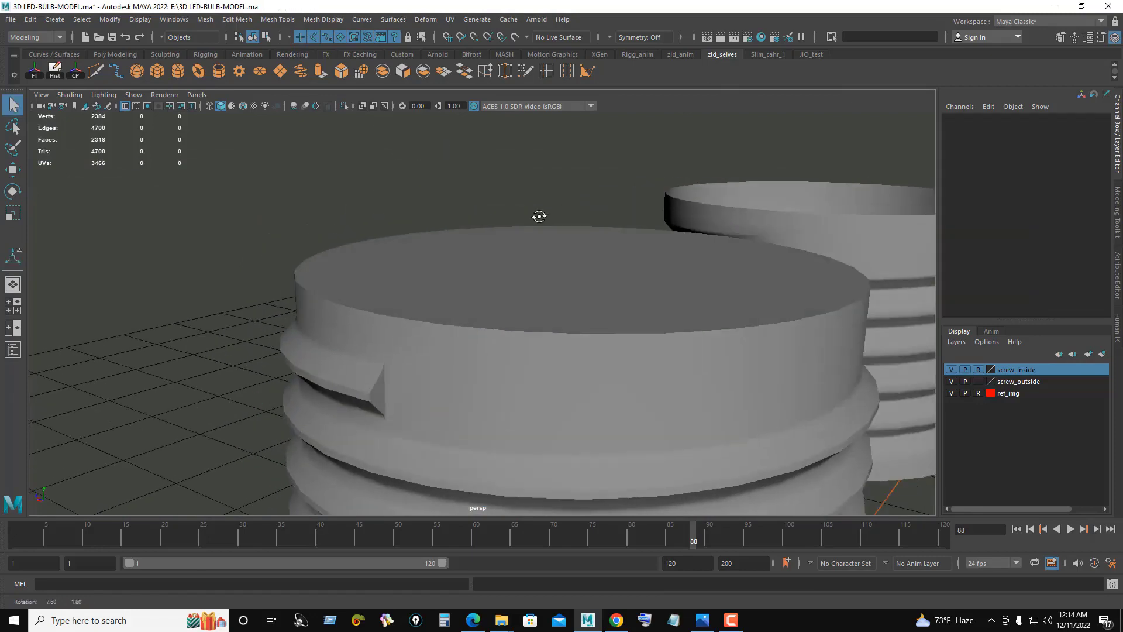
Step: Hide the screw_inside layer and put the outer cylinder in vertex mode with wireframe display
left_click(952, 369)
scroll(455, 360, "up", 3)
left_click(507, 307)
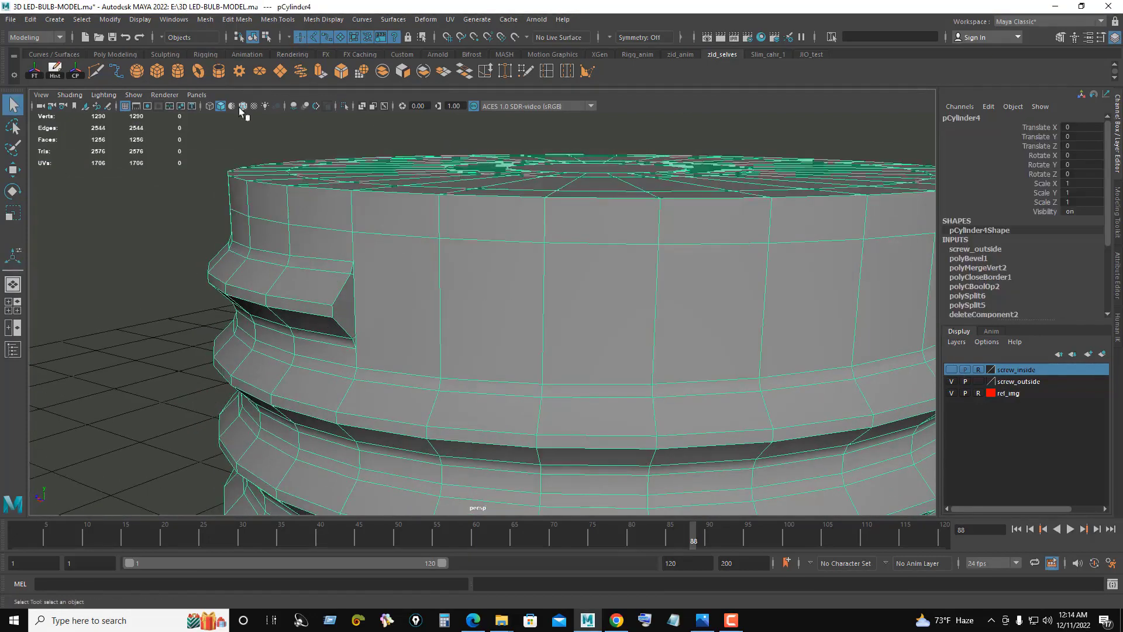
scroll(396, 266, "up", 2)
left_click(395, 265)
right_click(396, 267)
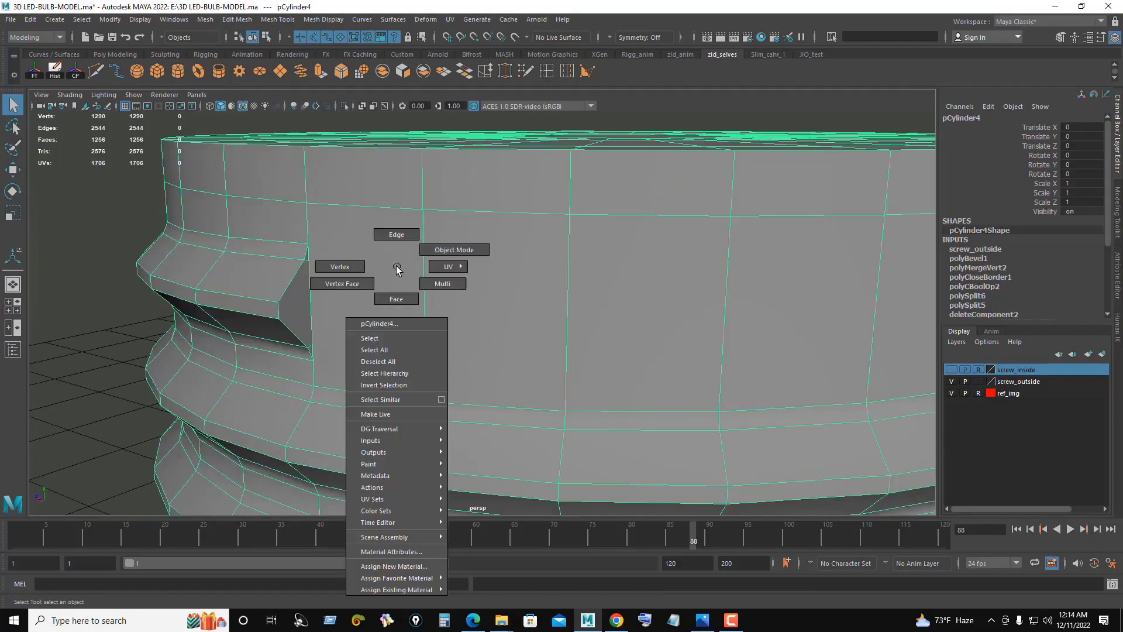
left_click(340, 266)
key("4")
scroll(331, 269, "up", 2)
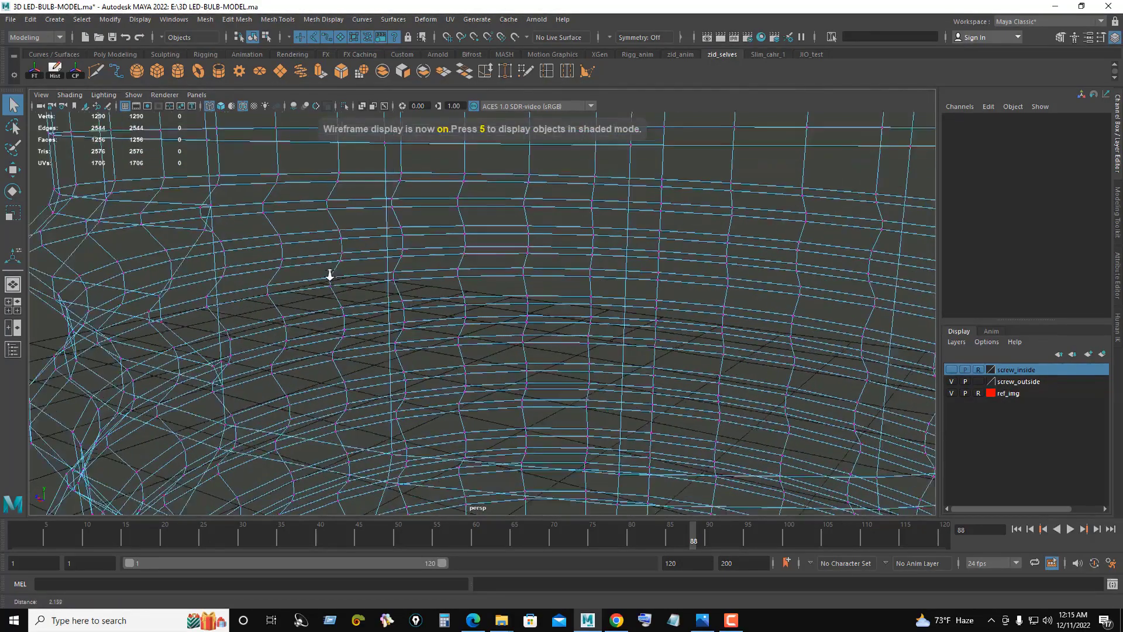
mouse_move(329, 275)
left_mouse_down("alt")
mouse_move(381, 301)
mouse_move(349, 250)
left_mouse_up("alt")
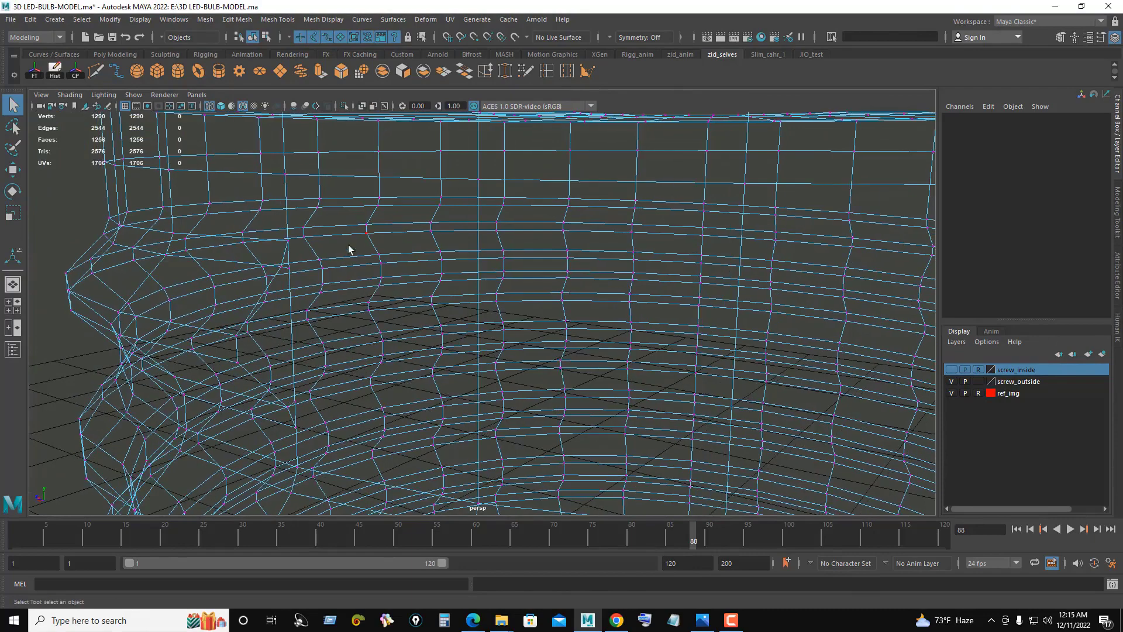
Step: Target-weld two stray vertices onto their neighbours at the thread end
right_click_drag(365, 191, 278, 266, "shift")
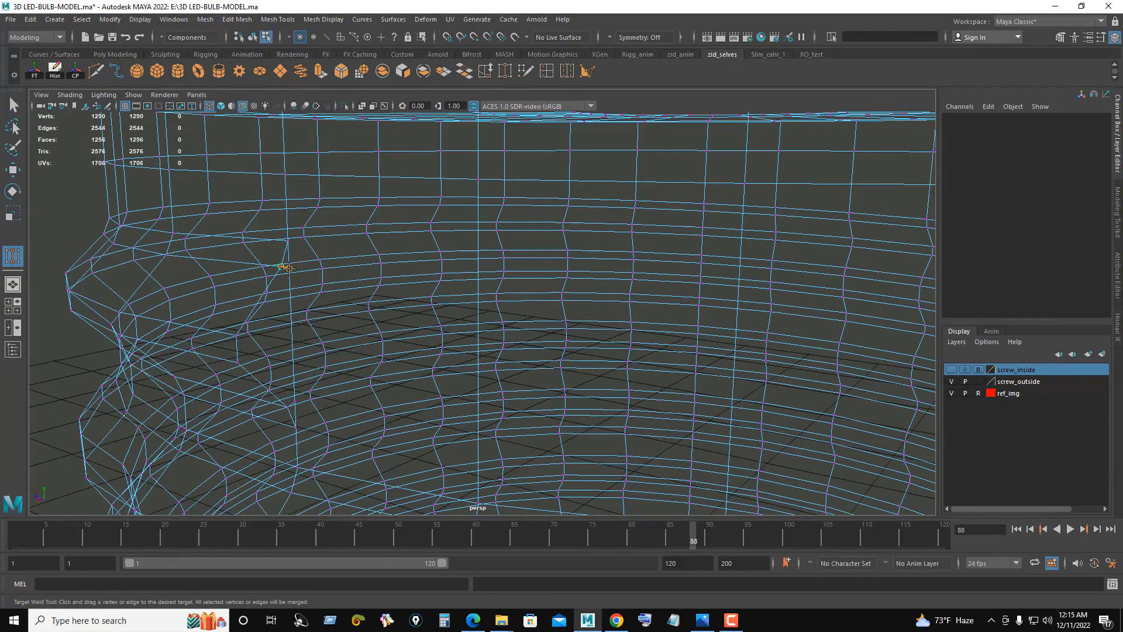
mouse_move(356, 375)
left_mouse_down("alt")
mouse_move(371, 318)
mouse_move(318, 323)
left_mouse_up("alt")
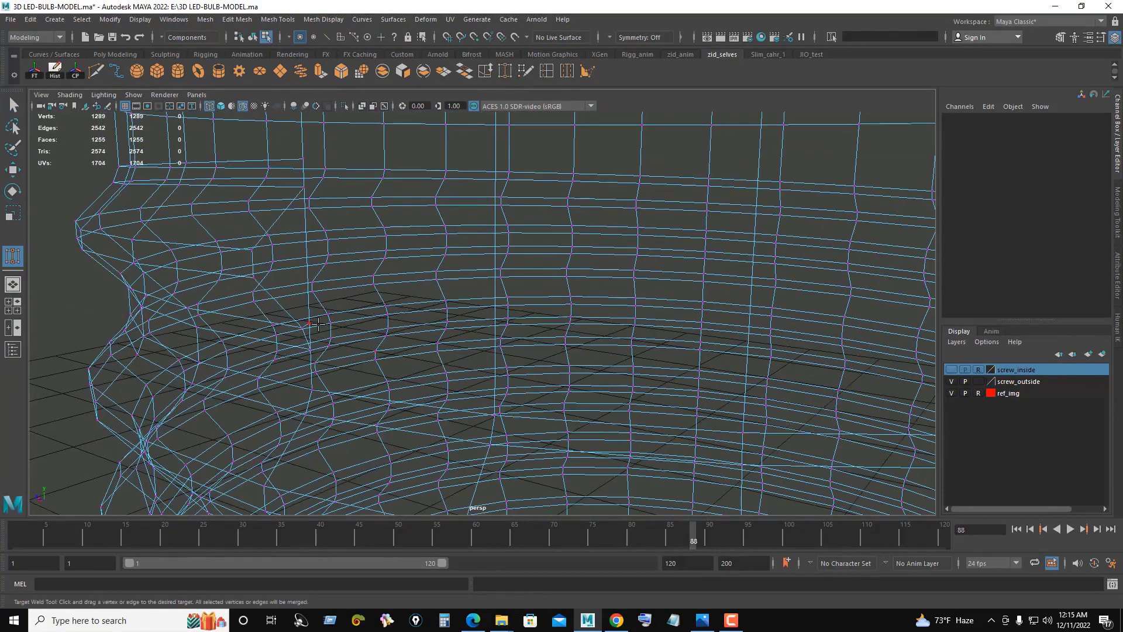
left_click_drag(433, 332, 445, 333, "alt")
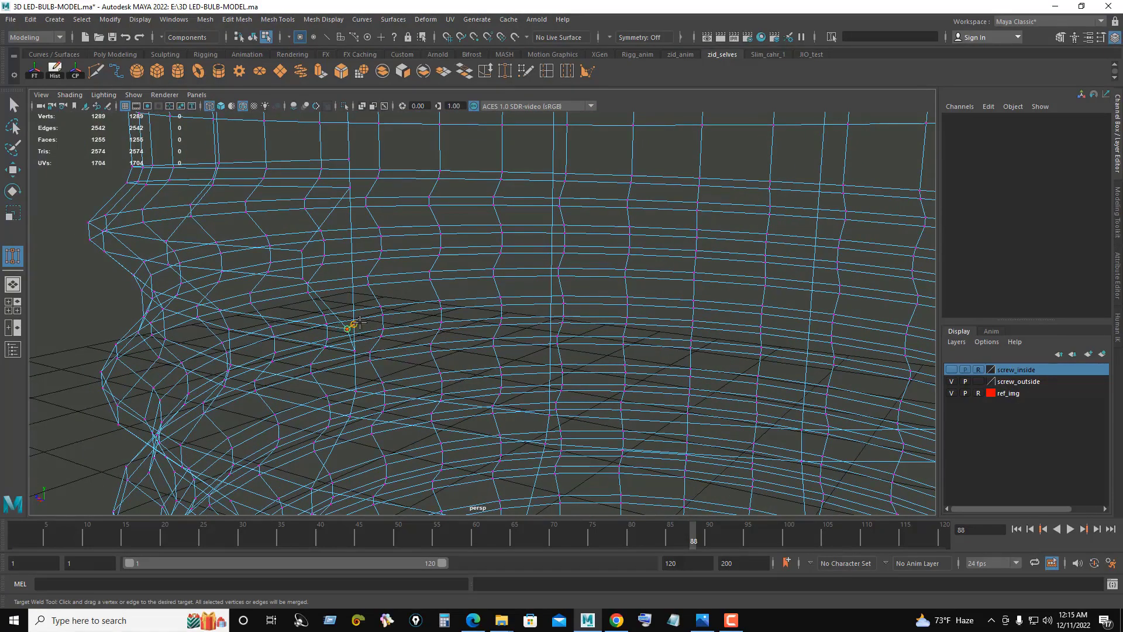
mouse_move(436, 331)
left_mouse_down("alt")
mouse_move(502, 334)
mouse_move(526, 388)
mouse_move(569, 343)
mouse_move(446, 246)
mouse_move(651, 318)
mouse_move(672, 314)
left_mouse_up("alt")
key("5")
Step: Target-weld the last three stray vertices at the thread notch, leaving 1286 vertices
right_click_drag(672, 314, 750, 326, "alt")
left_click_drag(750, 326, 401, 372, "alt")
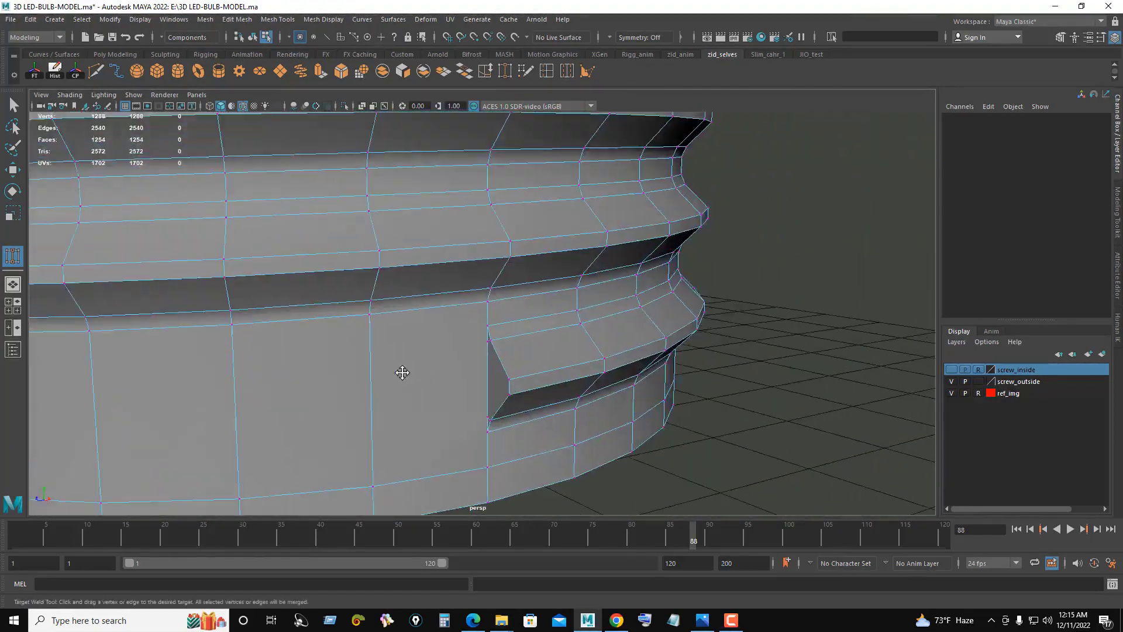
right_click_drag(401, 372, 612, 409, "alt")
key("4")
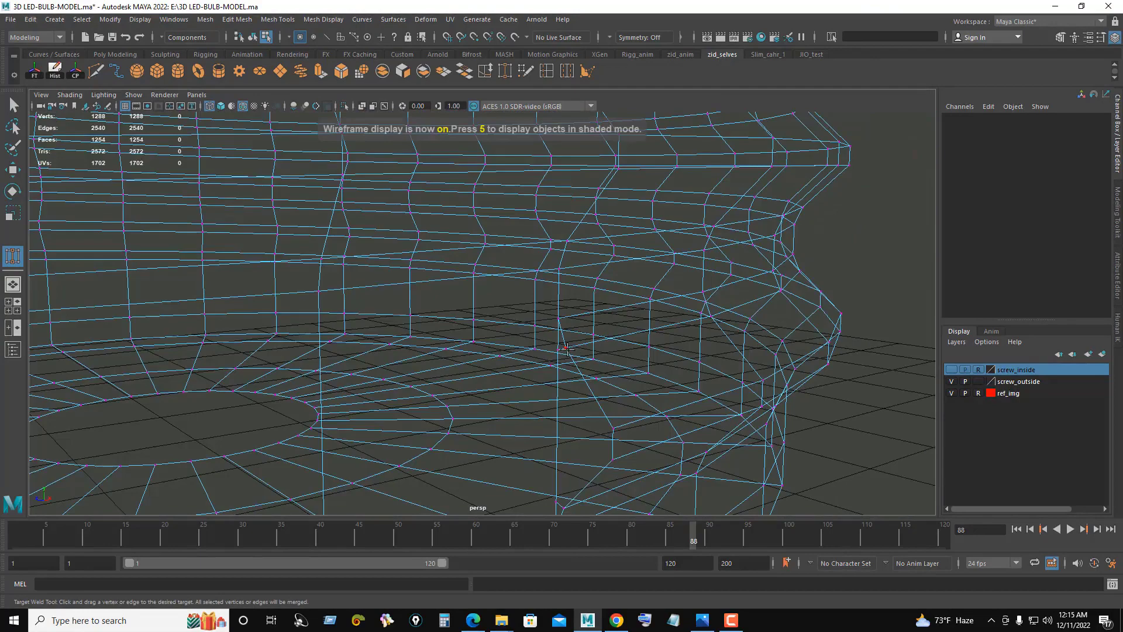
left_click_drag(566, 348, 559, 351)
middle_click_drag(526, 409, 546, 359, "alt")
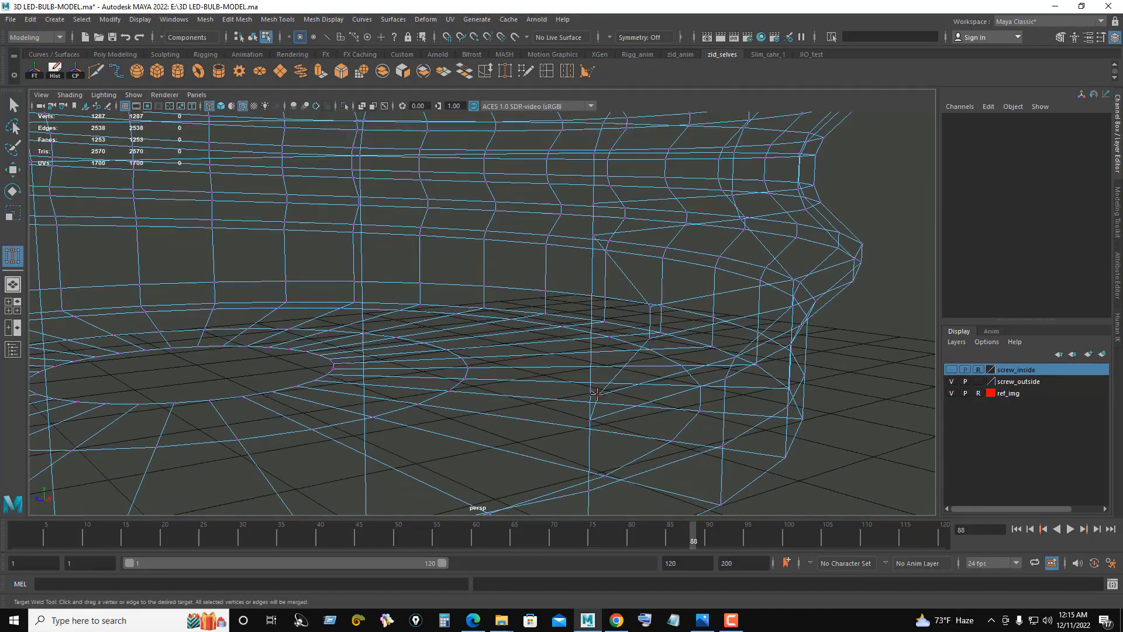
left_click_drag(613, 368, 598, 395)
key("5")
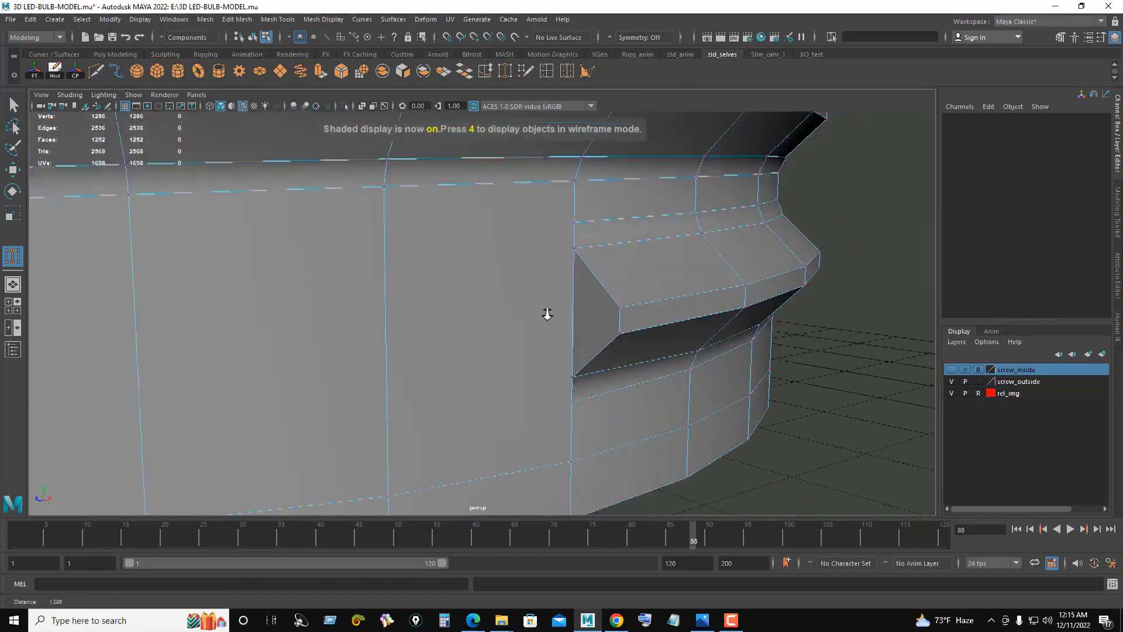
left_click_drag(547, 314, 770, 304, "alt")
Step: Multi-Cut a diagonal edge from the thread-end corner down to the lower edge
right_click_drag(770, 304, 817, 280, "shift")
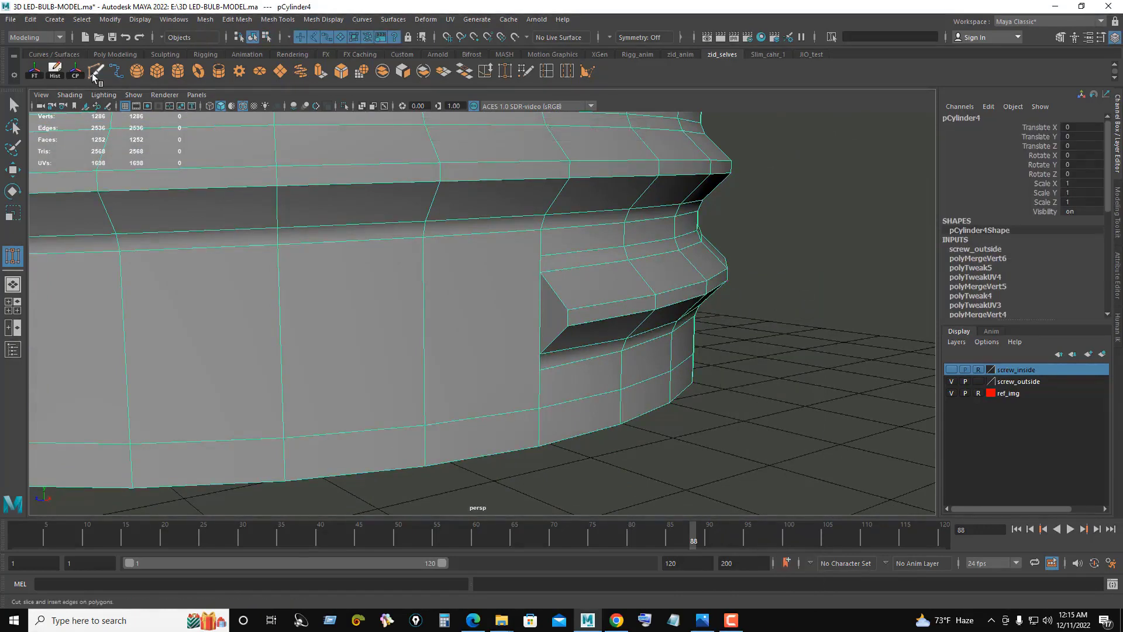
left_click(540, 255)
right_click_drag(540, 255, 574, 262, "alt")
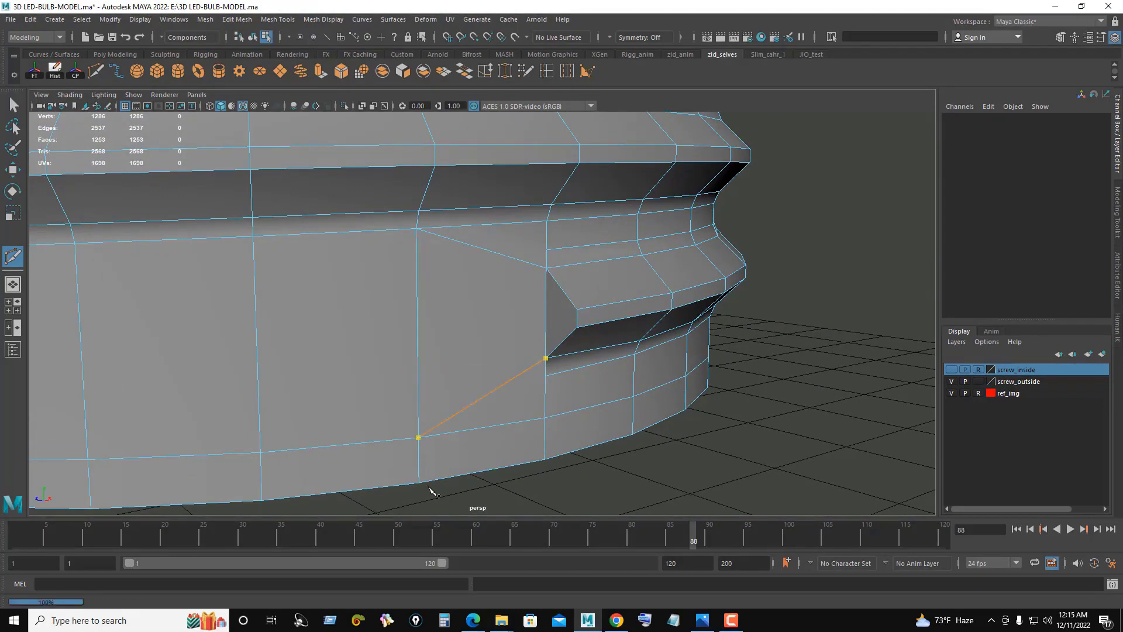
key("Return")
Step: Slide the two vertices beside and below the thread end along their edges
left_click_drag(560, 266, 534, 275, "alt")
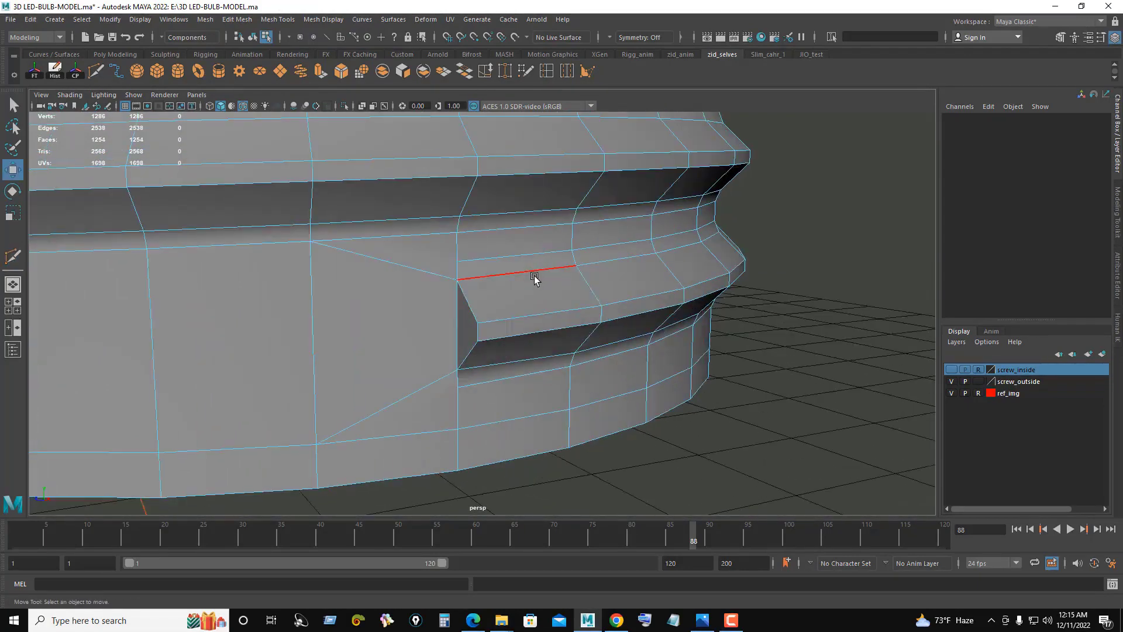
right_click_drag(534, 273, 477, 271)
left_click(474, 265)
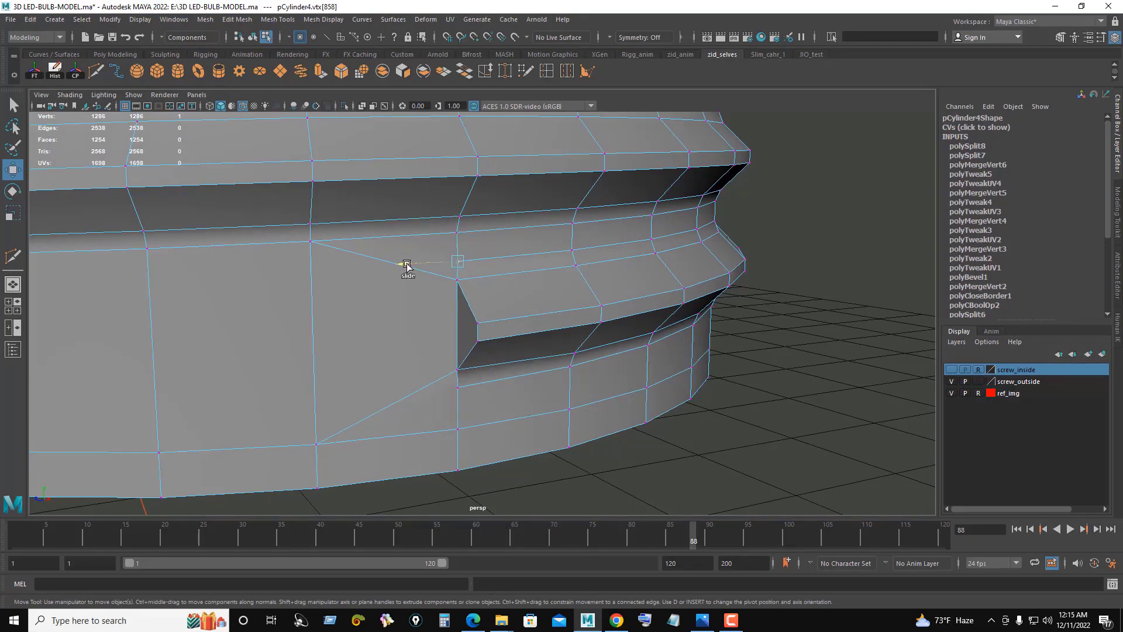
left_click_drag(407, 264, 426, 264, "ctrl+shift")
left_click(457, 387)
left_click_drag(404, 393, 424, 393, "ctrl+shift")
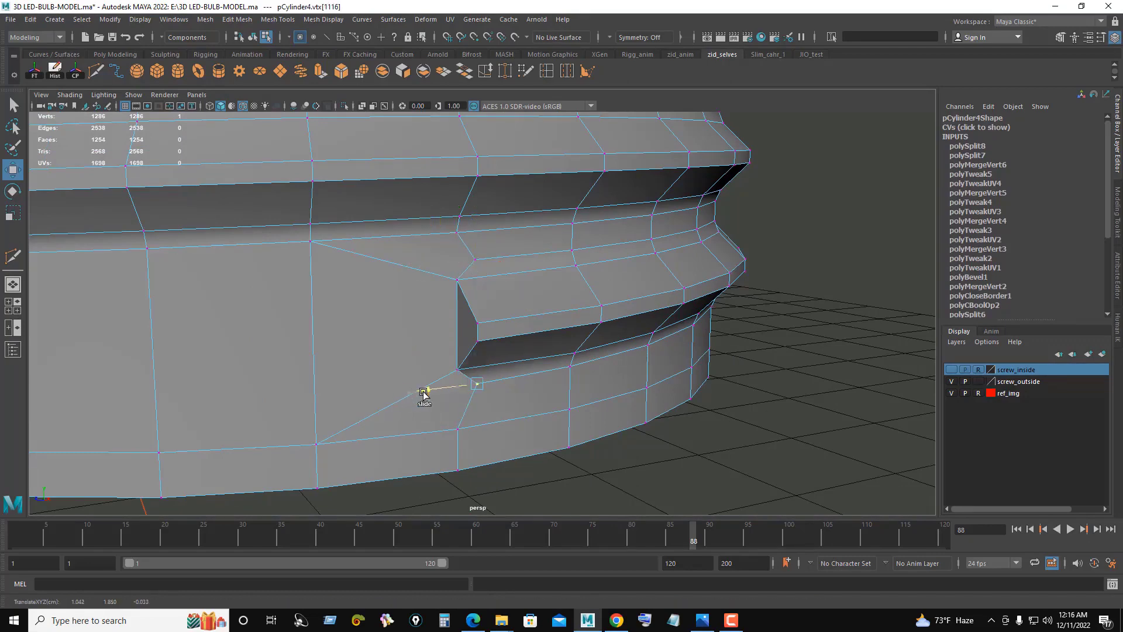
mouse_move(576, 358)
left_mouse_down("alt")
mouse_move(476, 323)
mouse_move(410, 317)
left_mouse_up("alt")
Step: Slide the thread-slot edge and the thread-end edge into even spacing
key("F10")
left_click(426, 319)
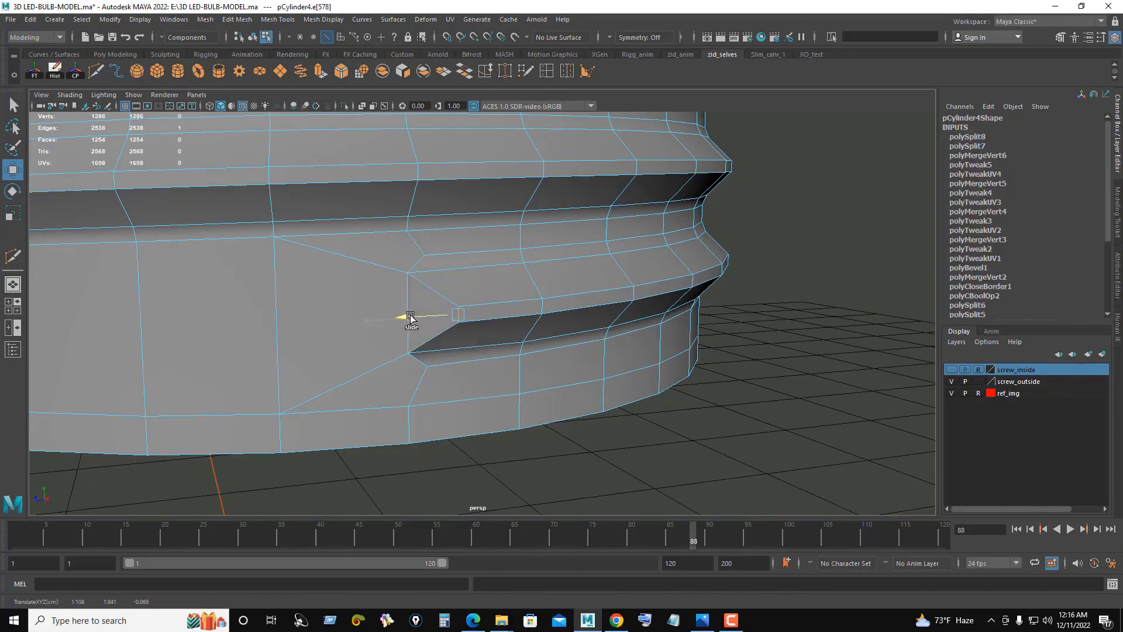
mouse_move(627, 351)
left_mouse_down("alt")
mouse_move(677, 351)
mouse_move(566, 366)
mouse_move(732, 411)
mouse_move(609, 361)
left_mouse_up("alt")
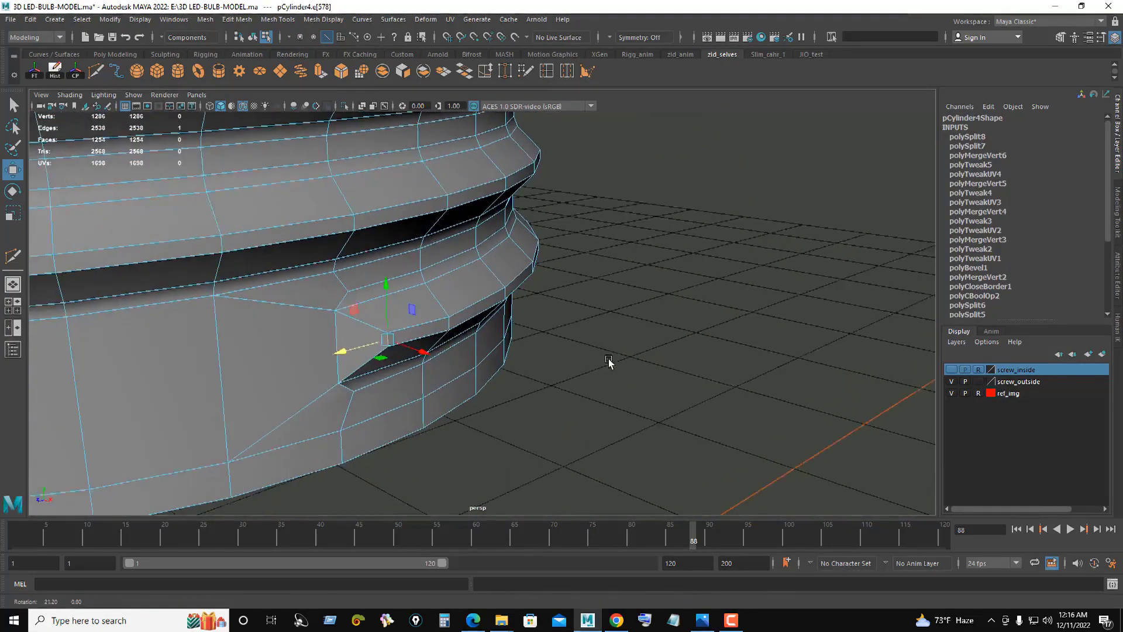
left_click(448, 325)
left_click_drag(448, 325, 559, 346, "alt")
left_click(364, 301)
left_click(318, 308)
mouse_move(318, 309)
left_mouse_down("ctrl+shift")
mouse_move(684, 395)
mouse_move(708, 389)
left_mouse_up("ctrl+shift")
left_click(514, 337)
middle_click_drag(693, 412, 690, 411)
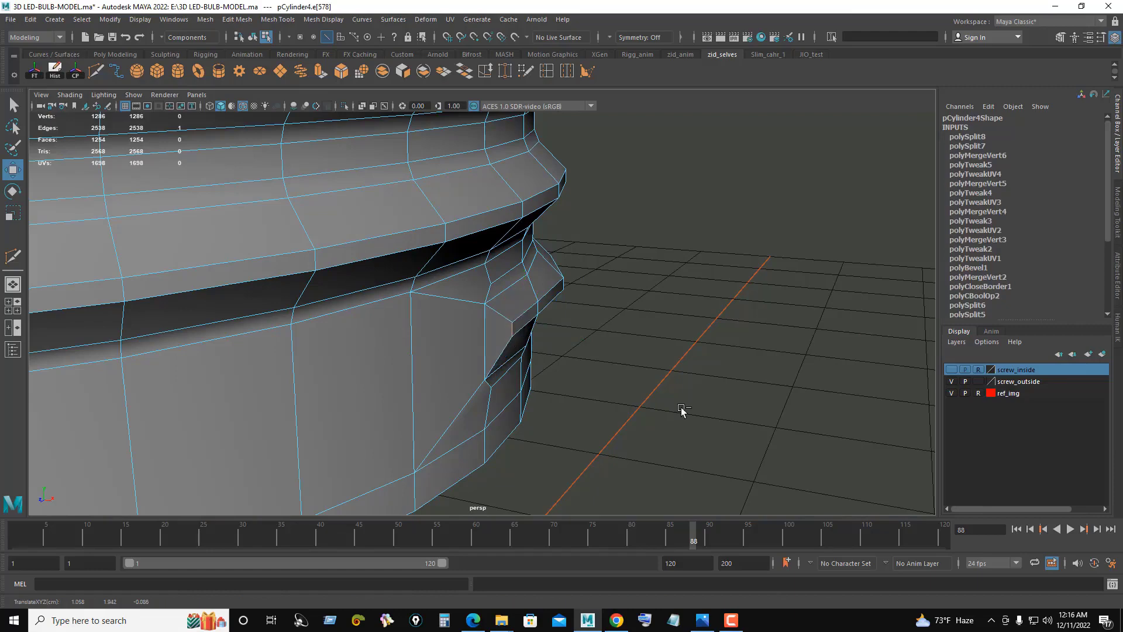
left_click(689, 411)
Step: Nudge the slot edge, then select the lower-bevel edges beneath the thread end
left_click_drag(617, 379, 352, 319, "alt")
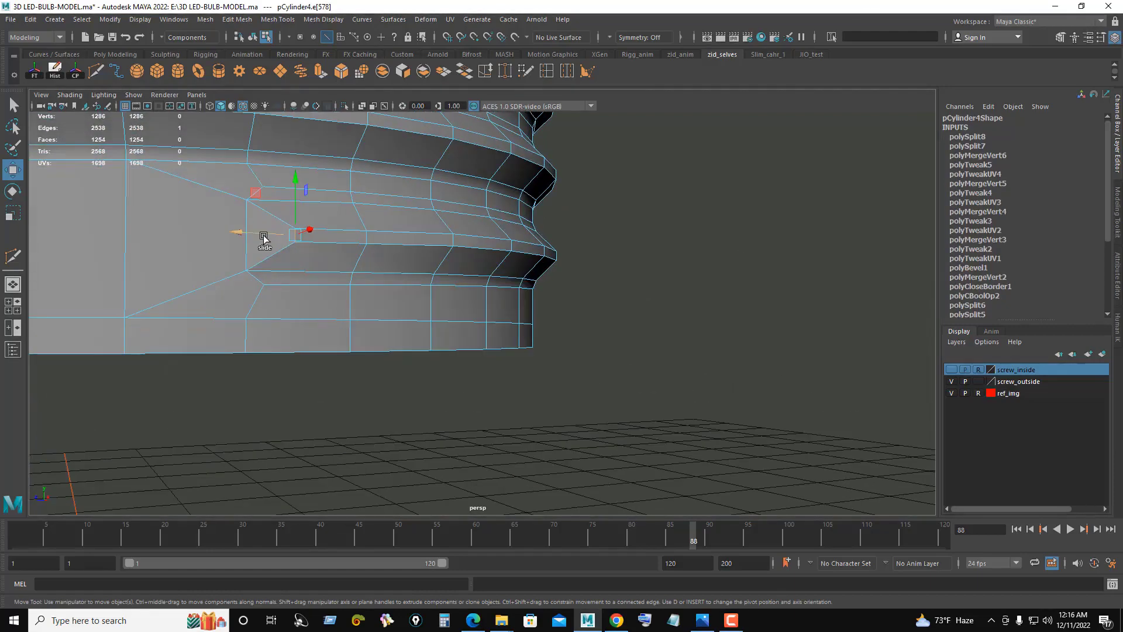
mouse_move(240, 234)
left_mouse_down("ctrl+shift")
mouse_move(608, 313)
mouse_move(670, 354)
left_mouse_up("ctrl+shift")
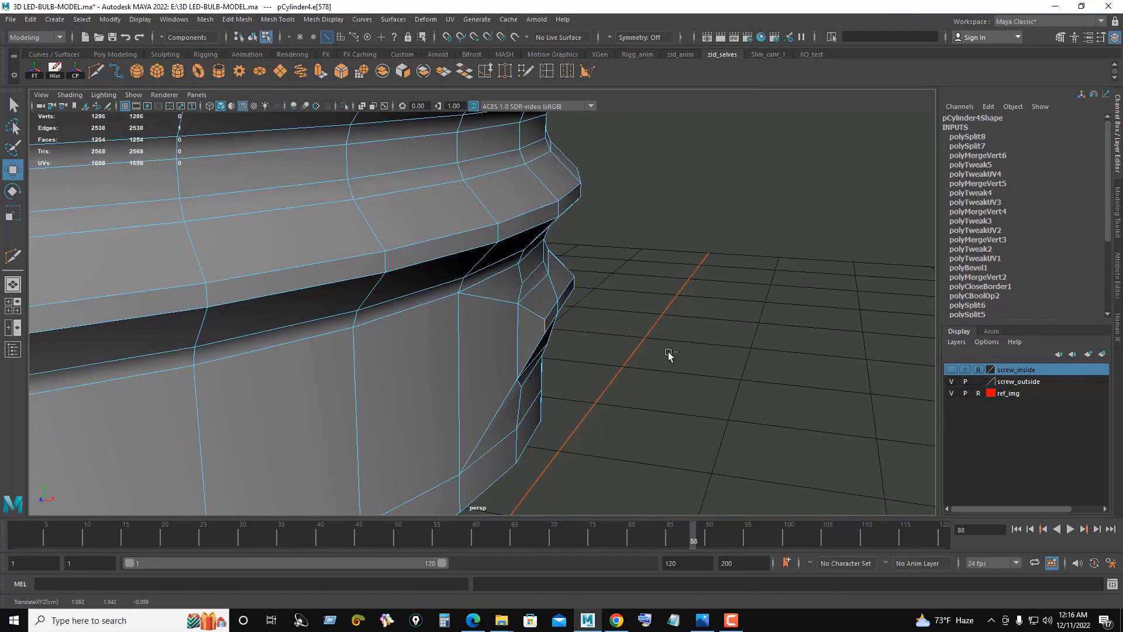
left_click(669, 294)
left_click(556, 307)
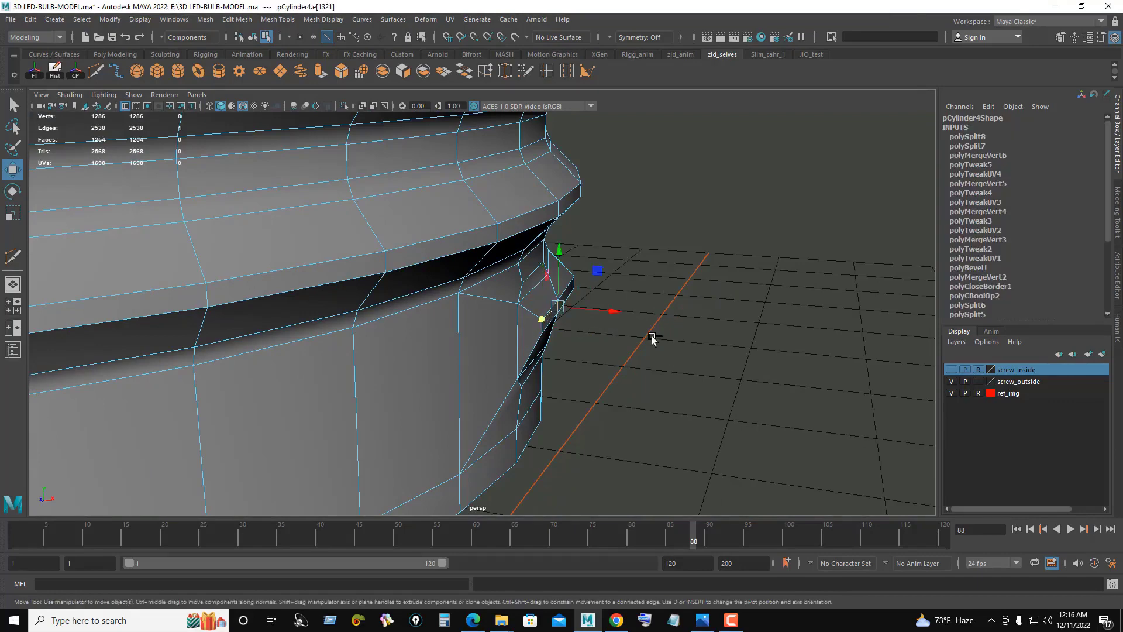
left_click_drag(657, 333, 578, 332, "alt")
left_click(578, 332)
left_click(498, 298)
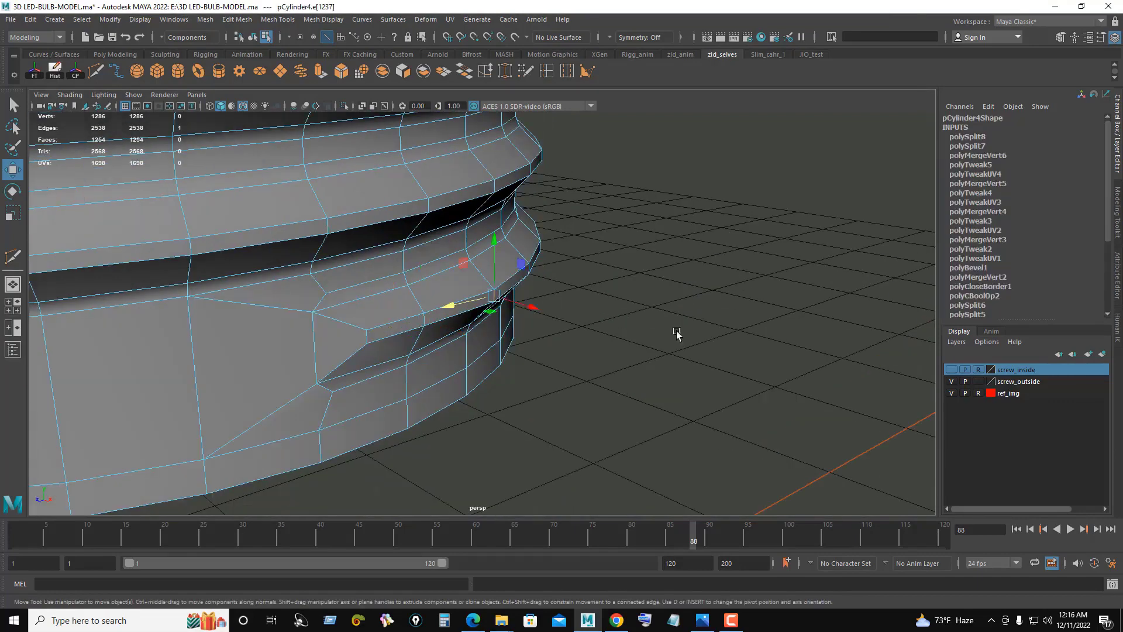
mouse_move(719, 360)
left_mouse_down("alt")
mouse_move(627, 344)
mouse_move(664, 351)
mouse_move(501, 296)
mouse_move(351, 272)
mouse_move(355, 264)
left_mouse_up("alt")
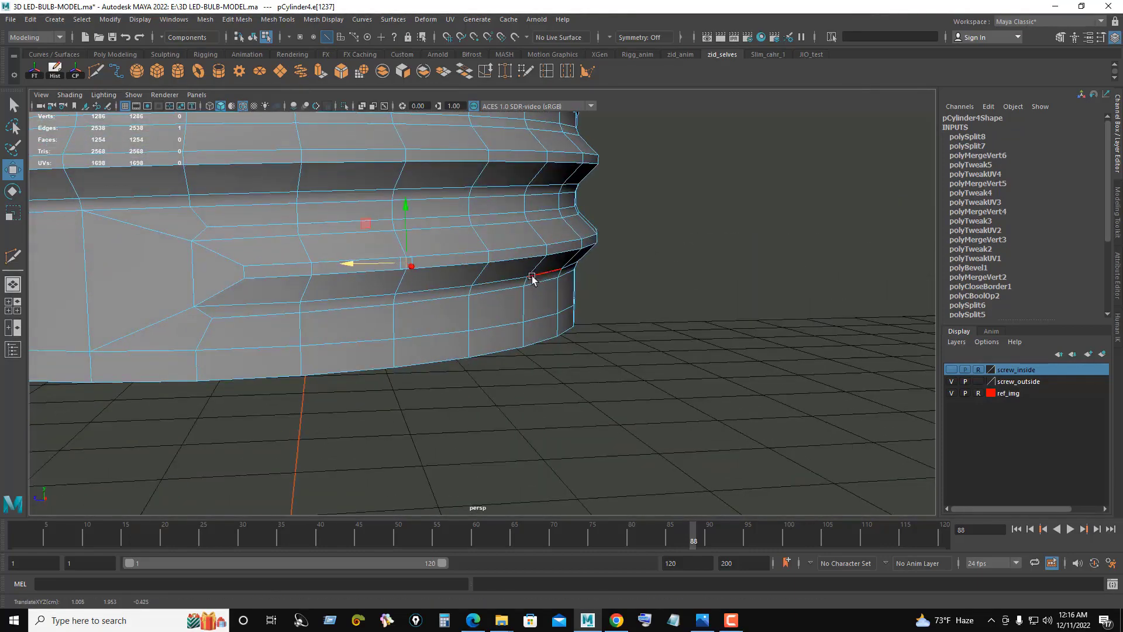
left_click(355, 264)
Step: Apply Edit Edge Flow to two thread-end edges and preview the smoothed mesh
right_click_drag(641, 264, 635, 380, "shift")
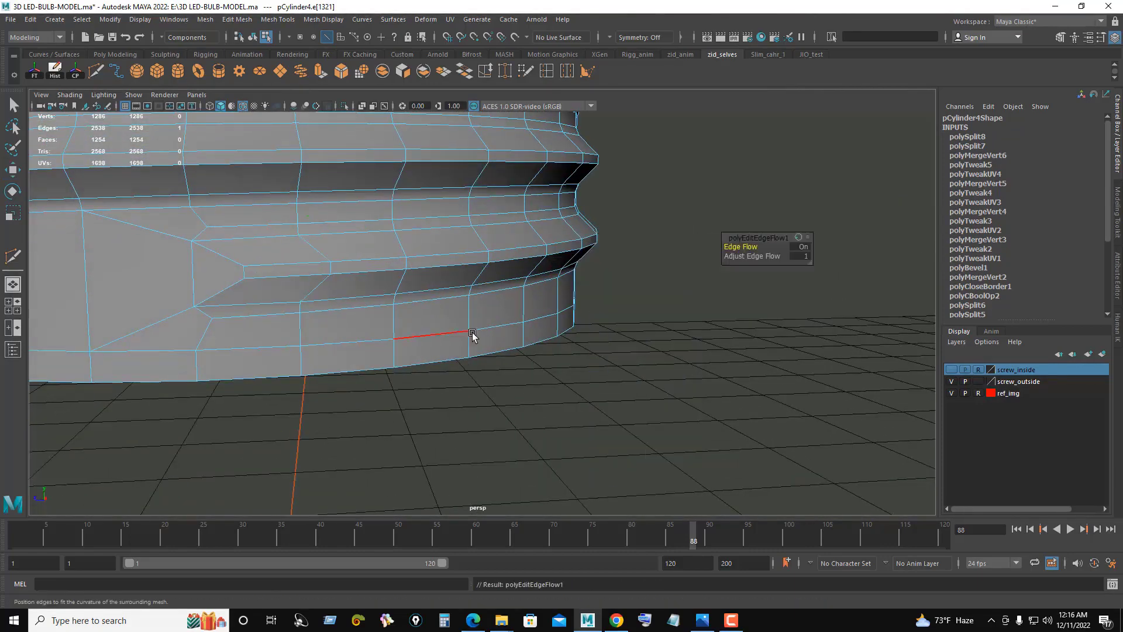
right_click_drag(721, 202, 711, 313, "shift")
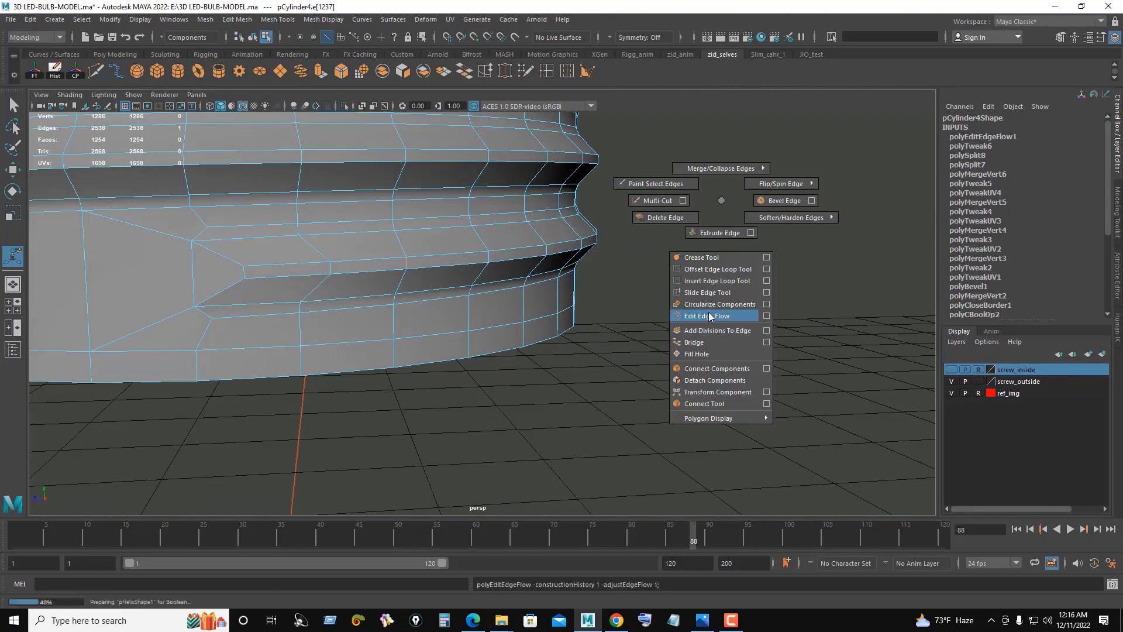
mouse_move(634, 296)
left_mouse_down("alt")
mouse_move(355, 280)
mouse_move(402, 275)
left_mouse_up("alt")
key("3")
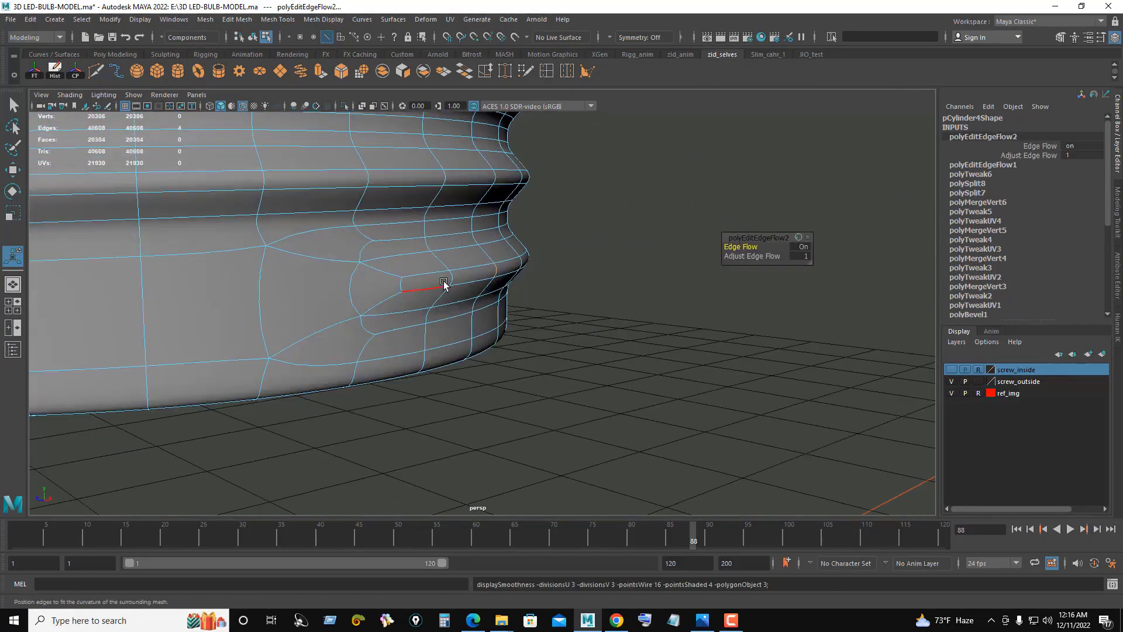
Step: Inspect the whole smoothed screw with the wireframe overlay hidden, then reselect it
right_click_drag(667, 176, 704, 149)
mouse_move(779, 252)
left_mouse_down("alt")
mouse_move(431, 252)
mouse_move(577, 311)
mouse_move(329, 204)
left_mouse_up("alt")
left_click(243, 106)
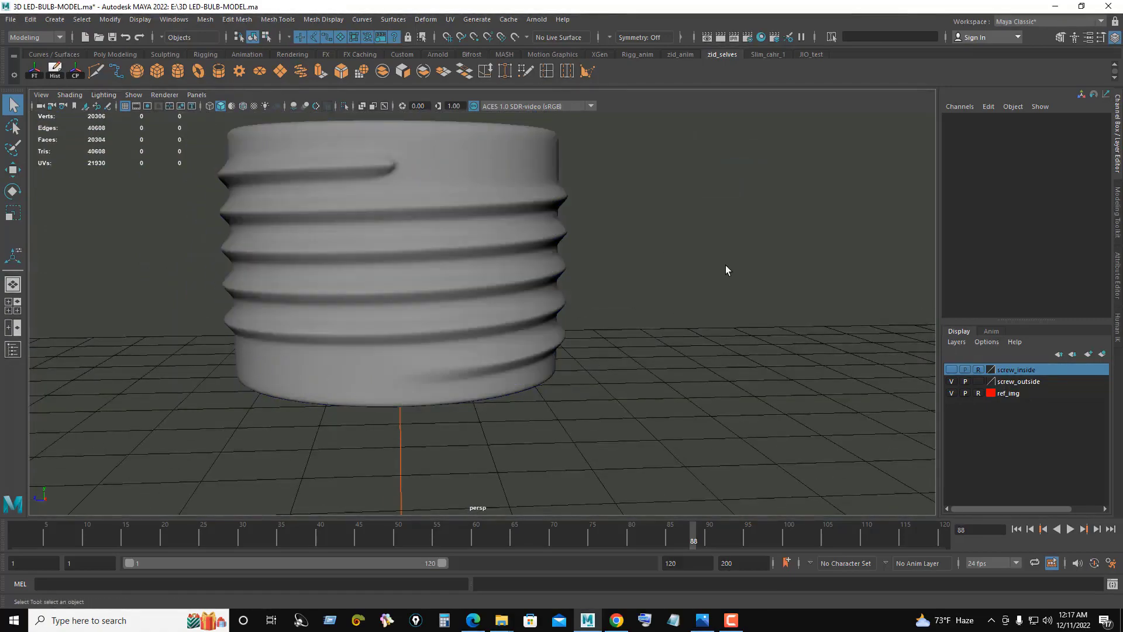
left_click_drag(727, 269, 512, 280, "alt")
scroll(349, 291, "up", 3)
scroll(394, 253, "up", 3)
left_click(403, 236)
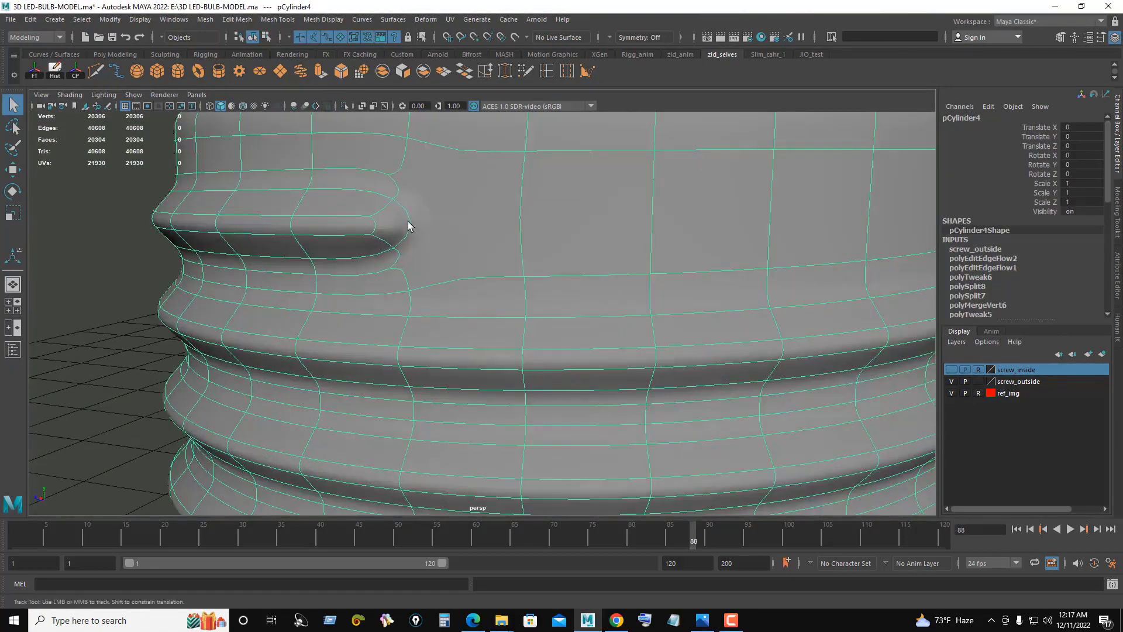
mouse_move(409, 226)
middle_mouse_down("alt")
mouse_move(413, 250)
mouse_move(452, 258)
middle_mouse_up("alt")
Step: Multi-Cut from the other thread-end corner to the upper edge vertex, then start a second cut
left_click(96, 71)
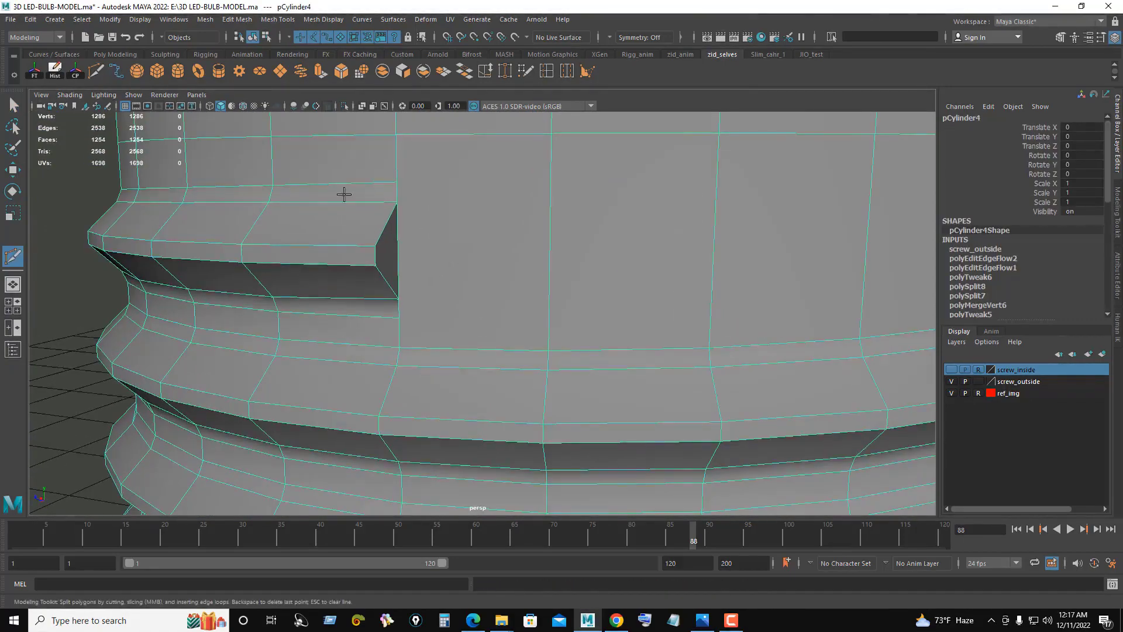
left_click(380, 180)
middle_click_drag(430, 209, 387, 255, "alt")
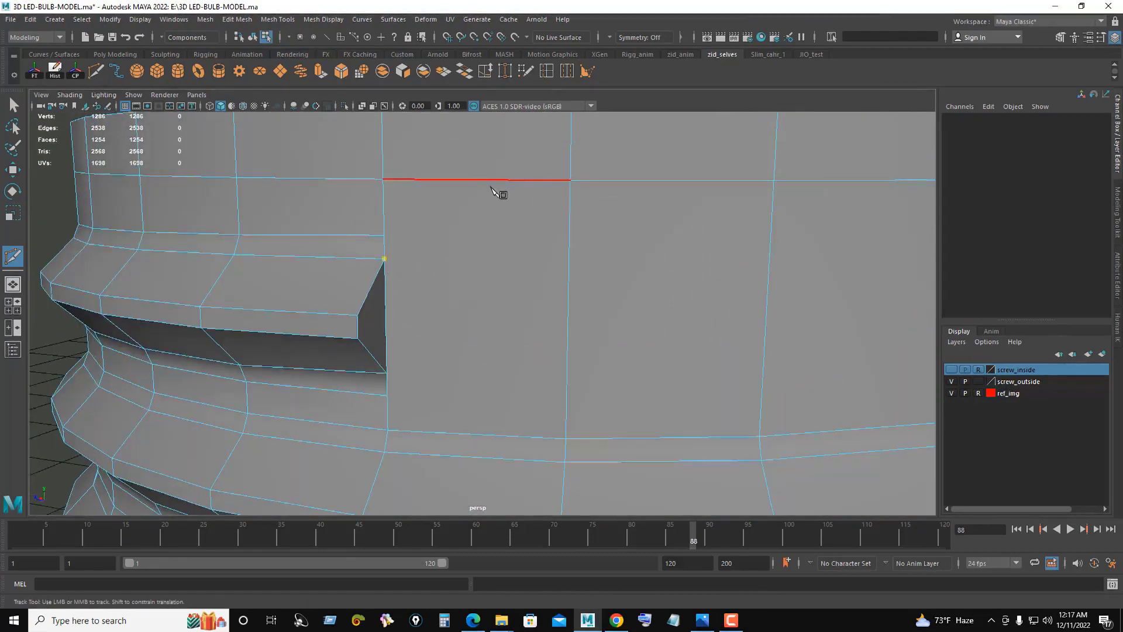
left_click(568, 181)
key("Return")
middle_click_drag(615, 301, 471, 325, "alt")
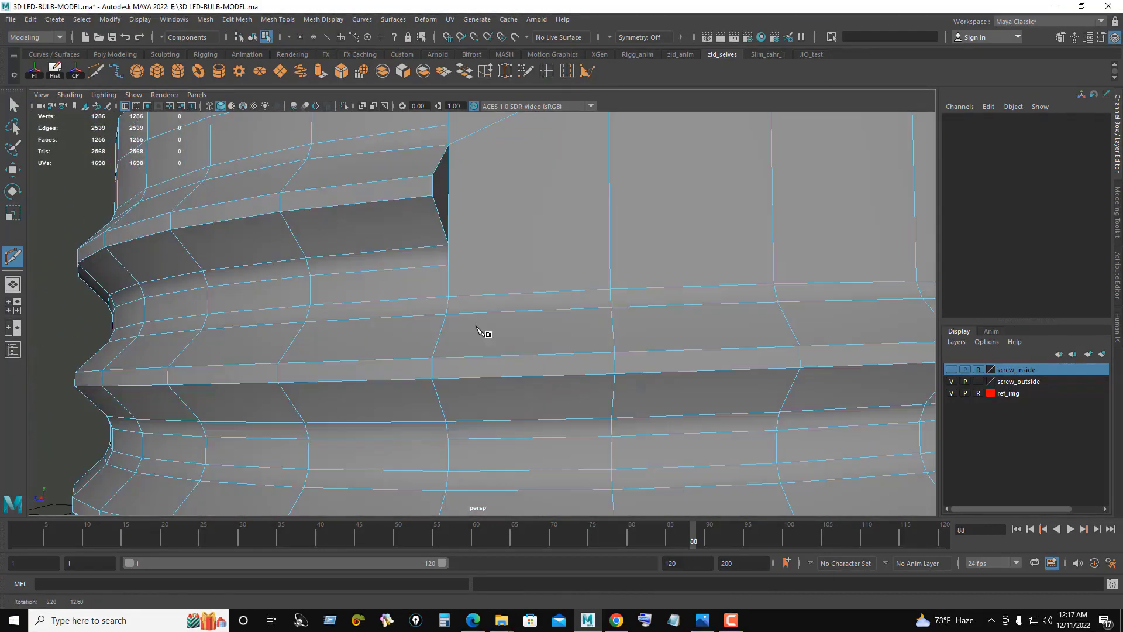
left_click(454, 262)
middle_click_drag(459, 257, 399, 365, "alt")
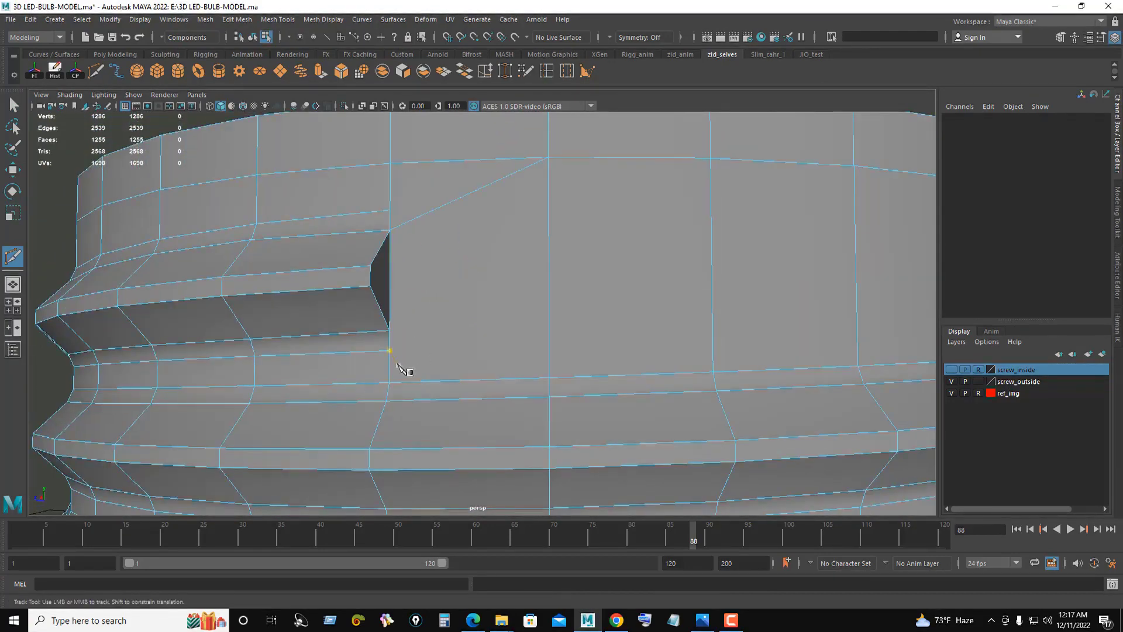
left_click(389, 333)
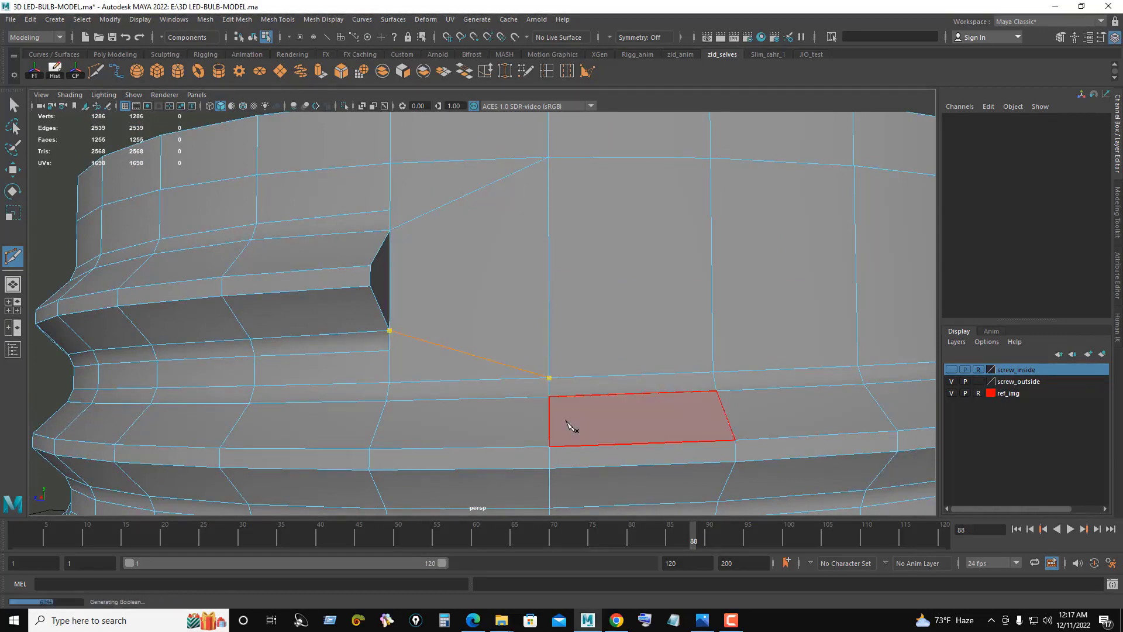
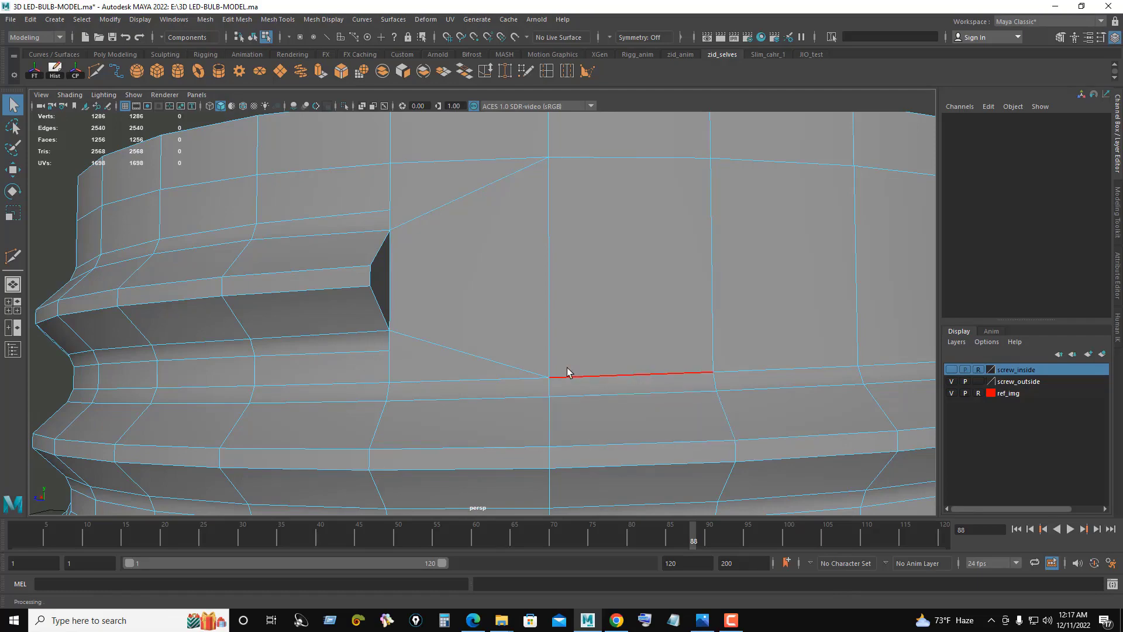
Step: Slide two vertices at the groove end leftward along their edges
scroll(617, 345, "down", 5)
right_click_drag(623, 298, 550, 274)
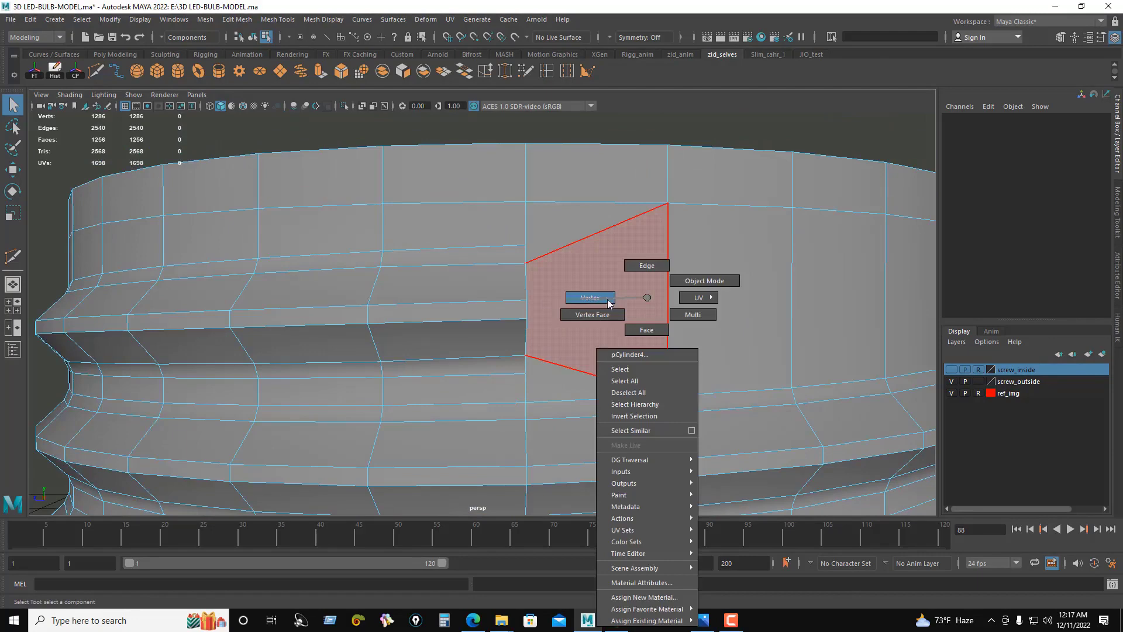
left_click(541, 262)
key("w")
middle_click_drag(537, 281, 454, 248, "ctrl+shift")
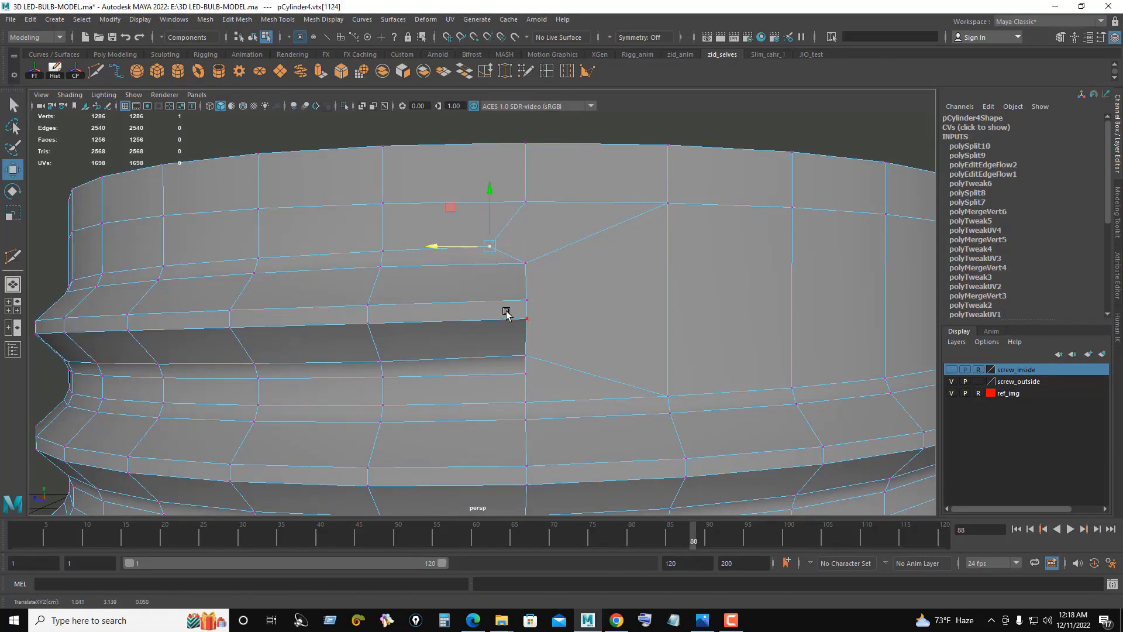
left_click(528, 371)
middle_click_drag(531, 368, 477, 367, "ctrl+shift")
Step: Slide the edges at the groove end further left along the groove
right_click_drag(661, 290, 698, 280)
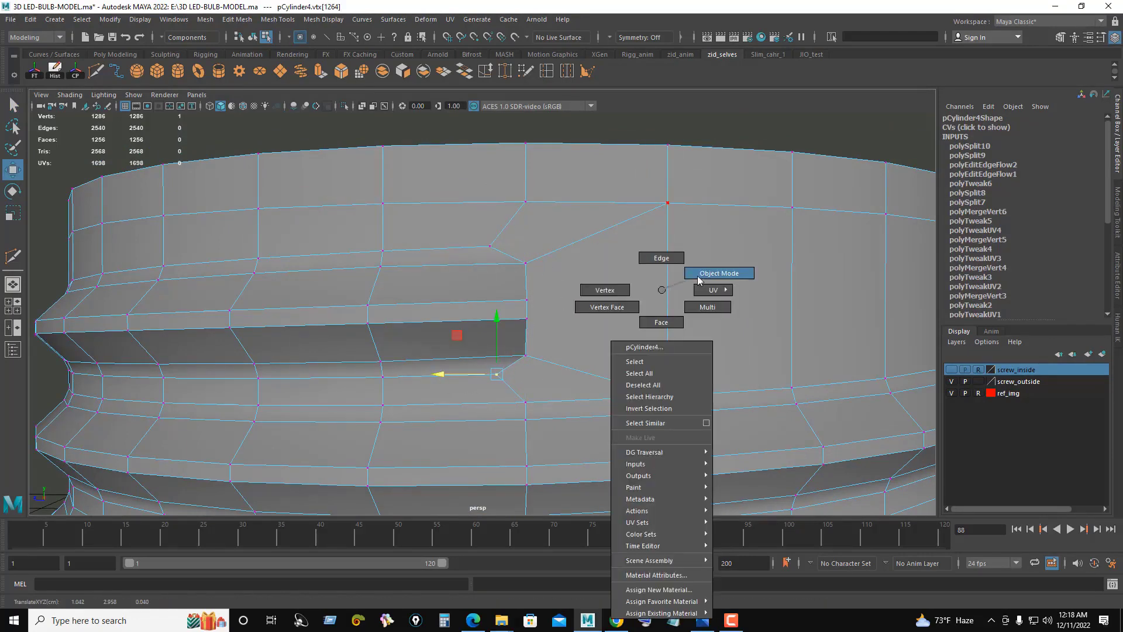
scroll(512, 306, "up", 5)
scroll(491, 301, "up", 3)
right_click_drag(521, 243, 435, 288)
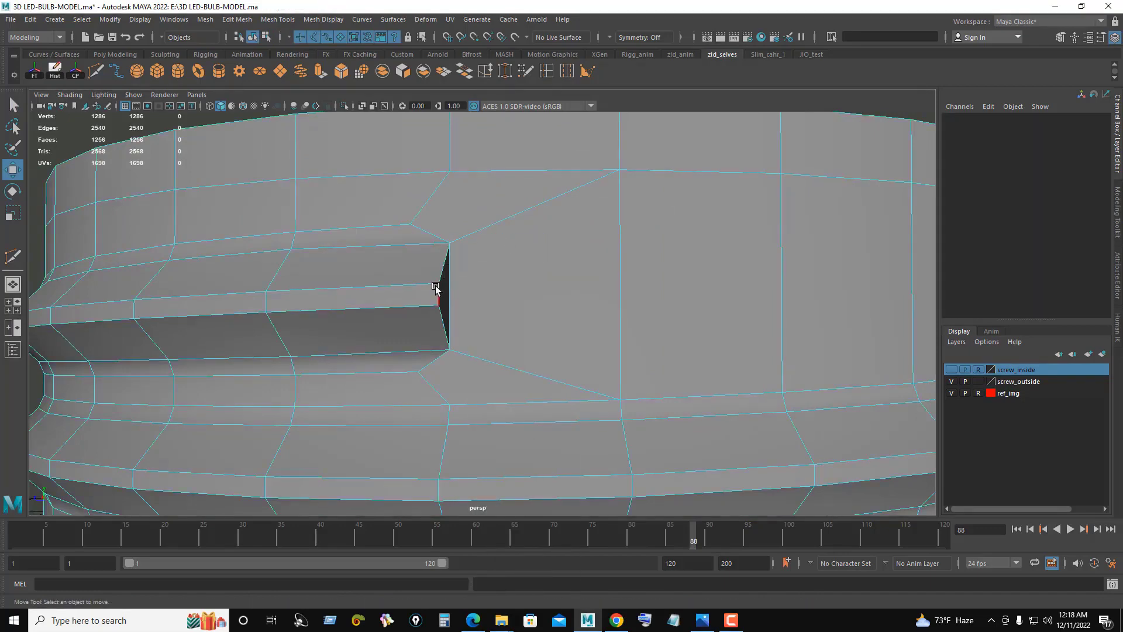
left_click(435, 287)
mouse_move(435, 288)
middle_mouse_down("alt")
mouse_move(526, 293)
mouse_move(433, 288)
middle_mouse_up("alt")
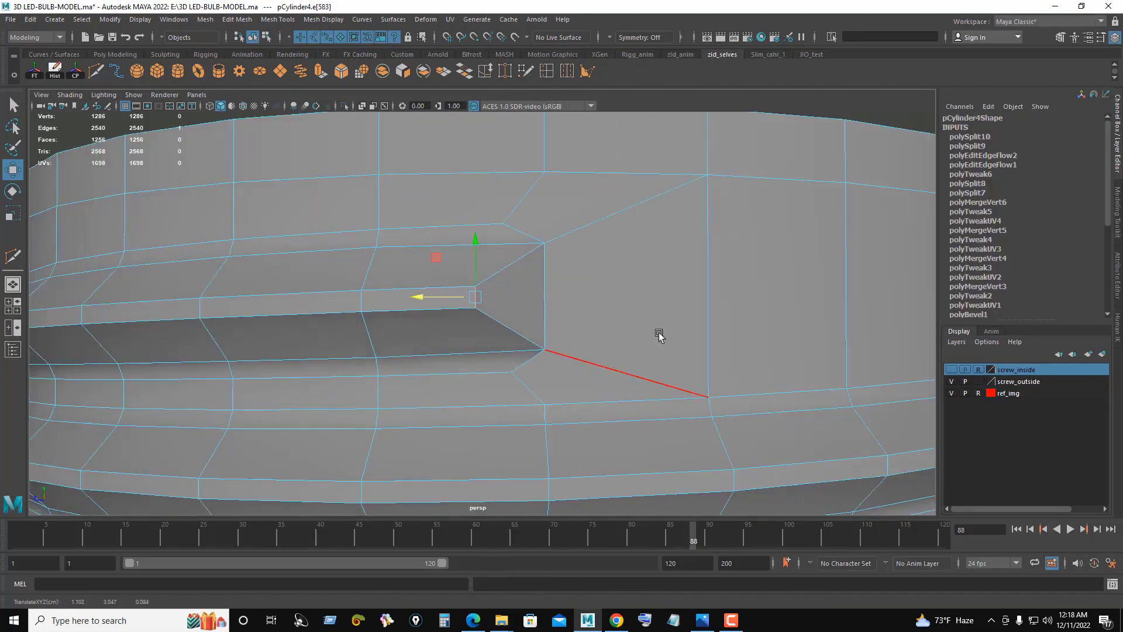
left_click_drag(659, 335, 579, 282, "alt")
left_click(580, 282)
middle_click_drag(577, 281, 465, 265, "ctrl+shift")
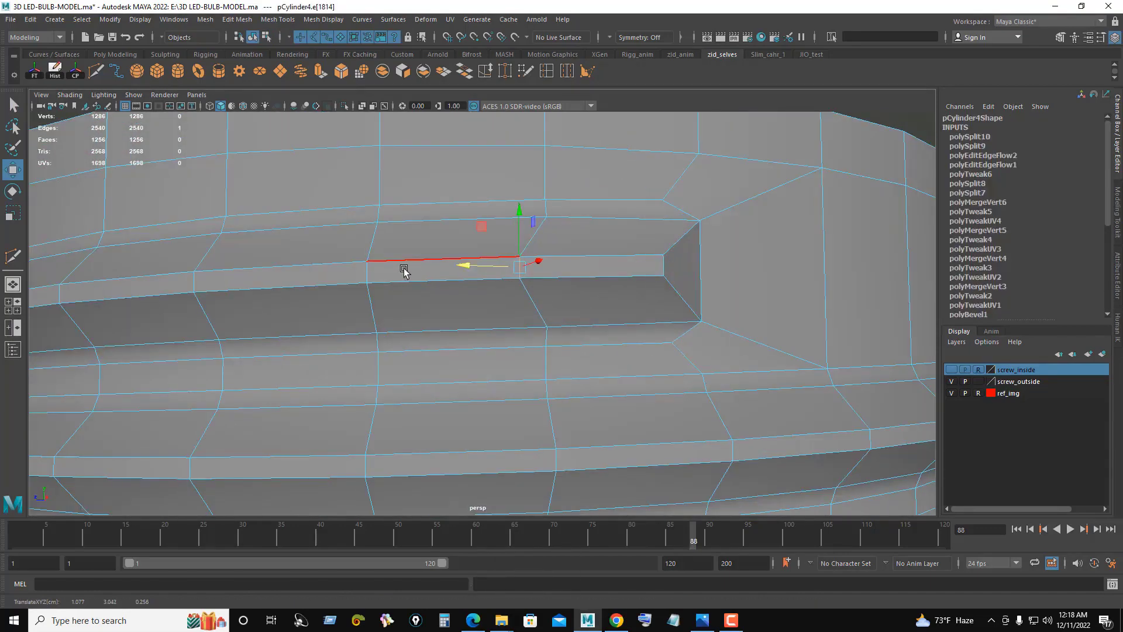
Step: Nudge the ledge corner vertices slightly left, checking from the top and side
left_click(663, 266)
mouse_move(663, 266)
left_mouse_down("alt")
mouse_move(846, 344)
mouse_move(710, 349)
left_mouse_up("alt")
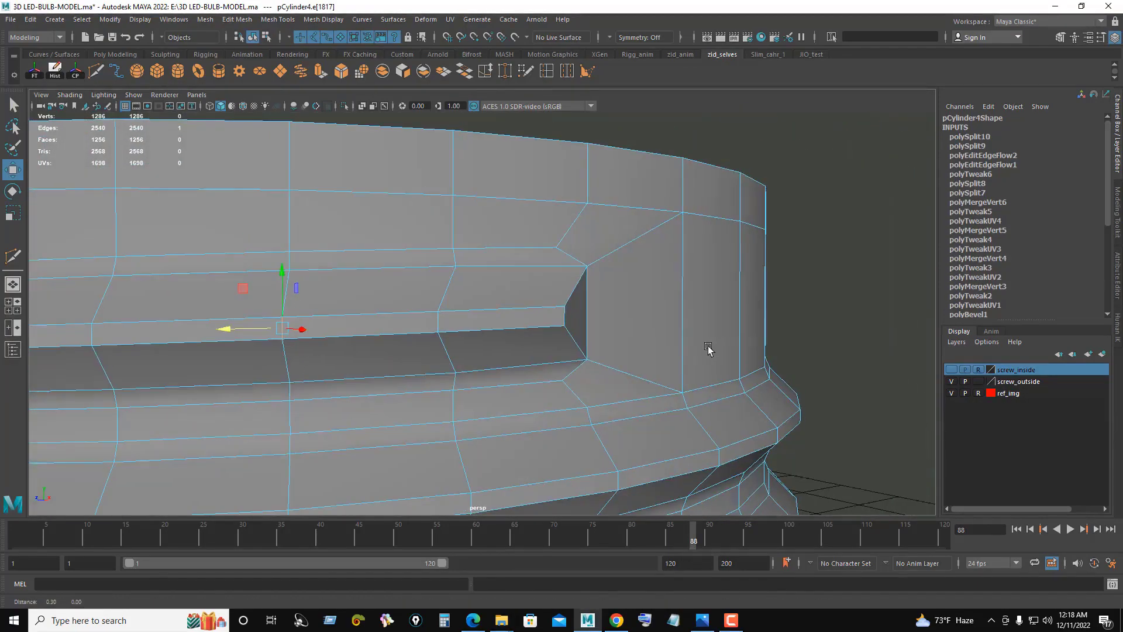
left_click(565, 318)
left_click_drag(564, 317, 868, 479, "alt")
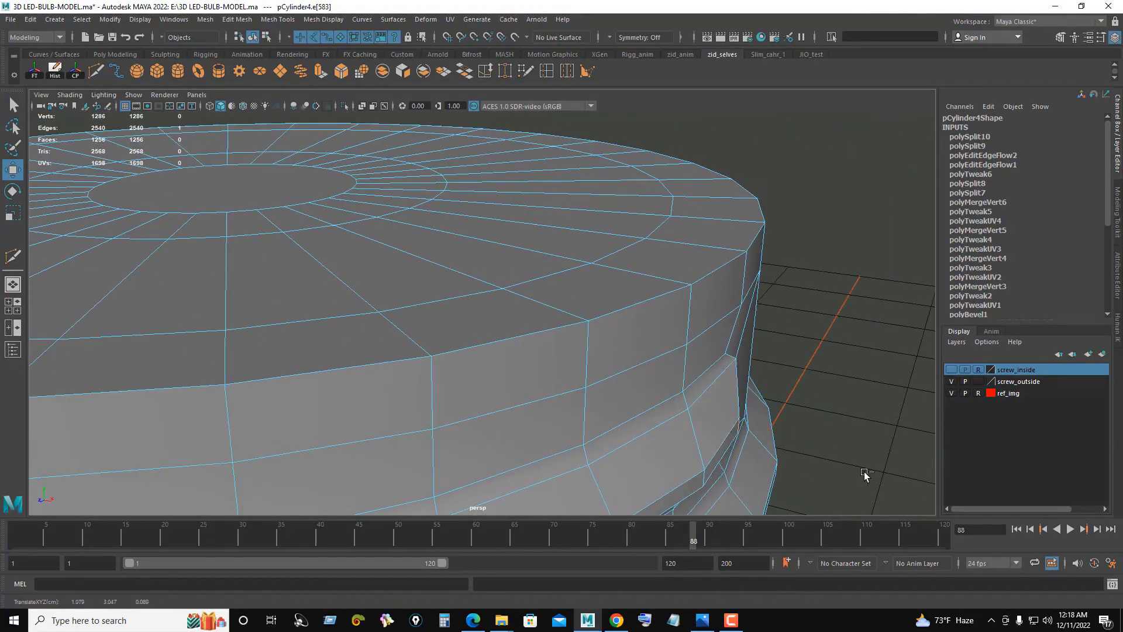
mouse_move(601, 369)
left_mouse_down("alt")
mouse_move(504, 421)
mouse_move(509, 376)
mouse_move(713, 392)
left_mouse_up("alt")
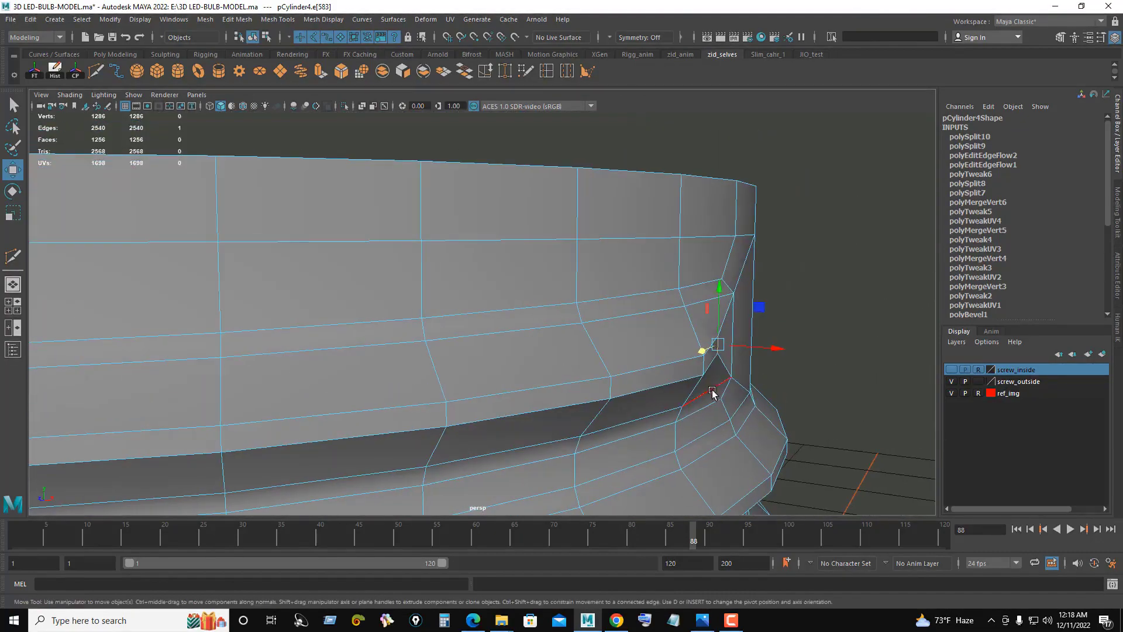
middle_click_drag(760, 429, 746, 431)
mouse_move(740, 430)
left_mouse_down("alt")
mouse_move(778, 442)
mouse_move(760, 466)
left_mouse_up("alt")
middle_click_drag(760, 467, 739, 458)
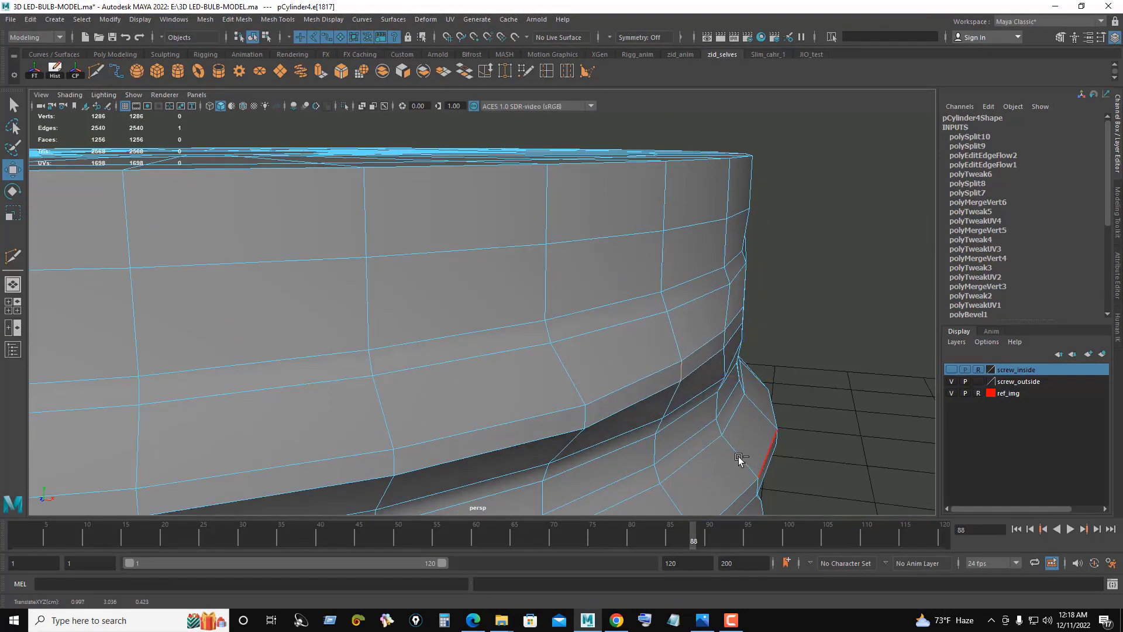
mouse_move(737, 460)
left_mouse_down("alt")
mouse_move(554, 426)
mouse_move(499, 403)
mouse_move(602, 371)
left_mouse_up("alt")
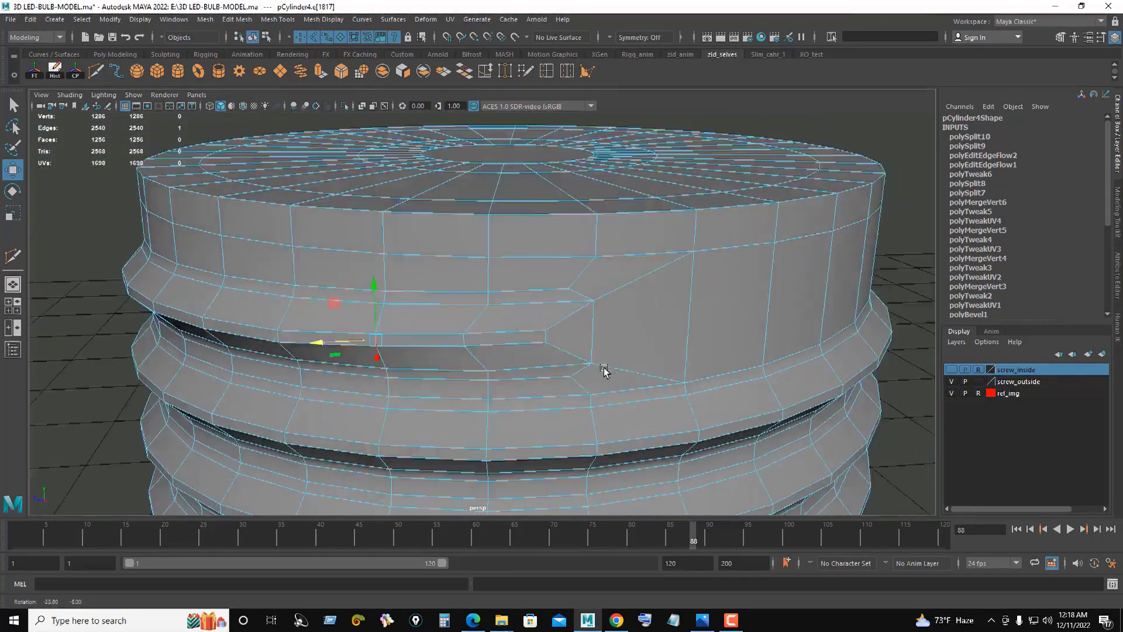
Step: Apply Edit Edge Flow to the groove ledge edge and the vertical groove-end edge
left_click(495, 325)
right_click_drag(607, 301, 590, 402, "shift")
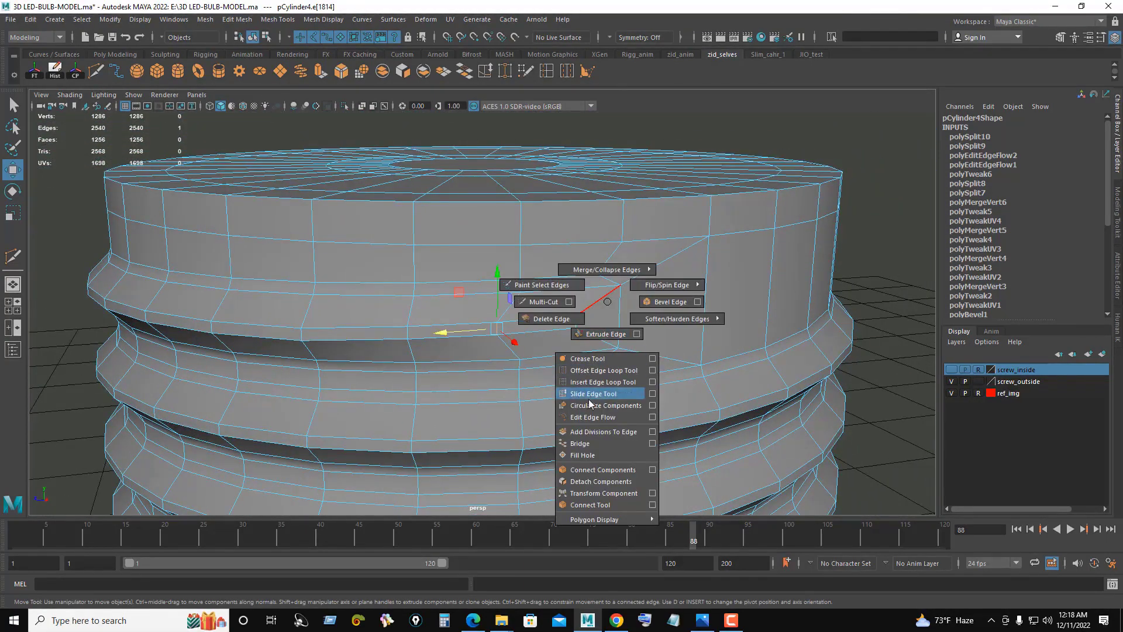
right_click_drag(583, 445, 592, 417, "shift")
key("t")
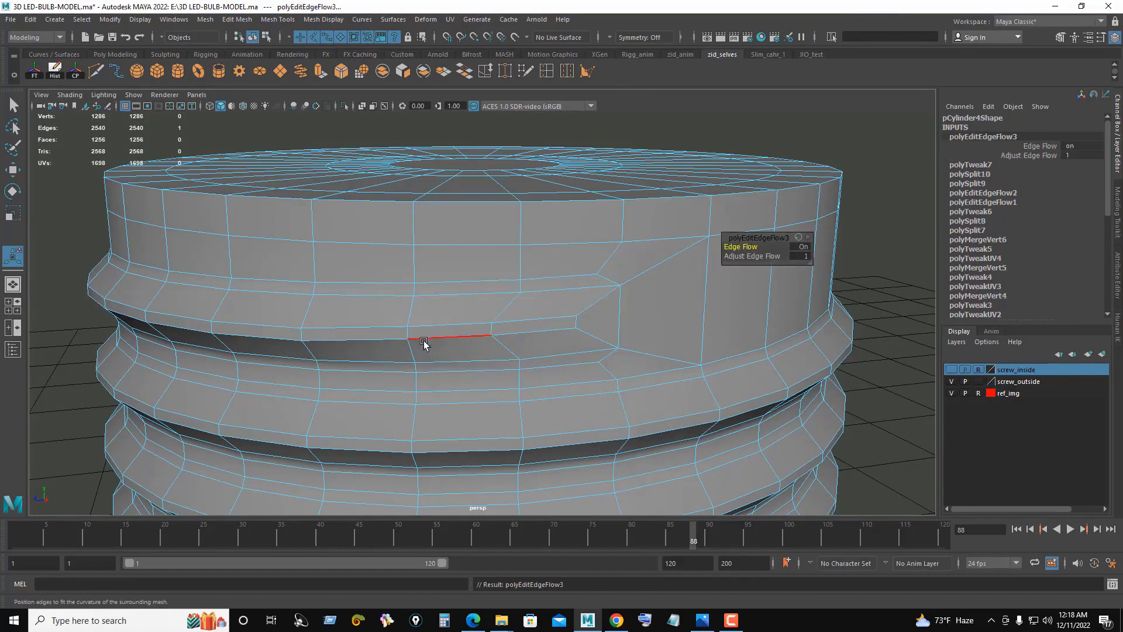
left_click(619, 319)
right_click_drag(650, 307, 642, 366, "shift")
right_click_drag(631, 423, 631, 422, "shift")
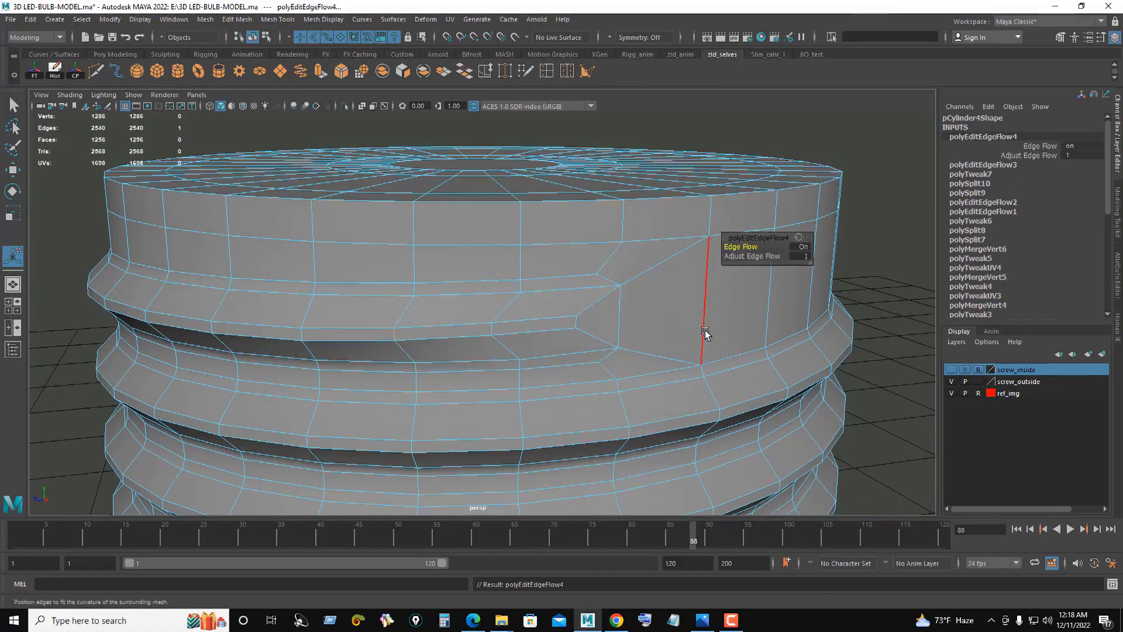
left_click_drag(731, 292, 807, 275, "alt")
right_click_drag(813, 310, 877, 278)
Step: Select the threaded cylinder from a higher viewing angle
scroll(877, 279, "down", 2)
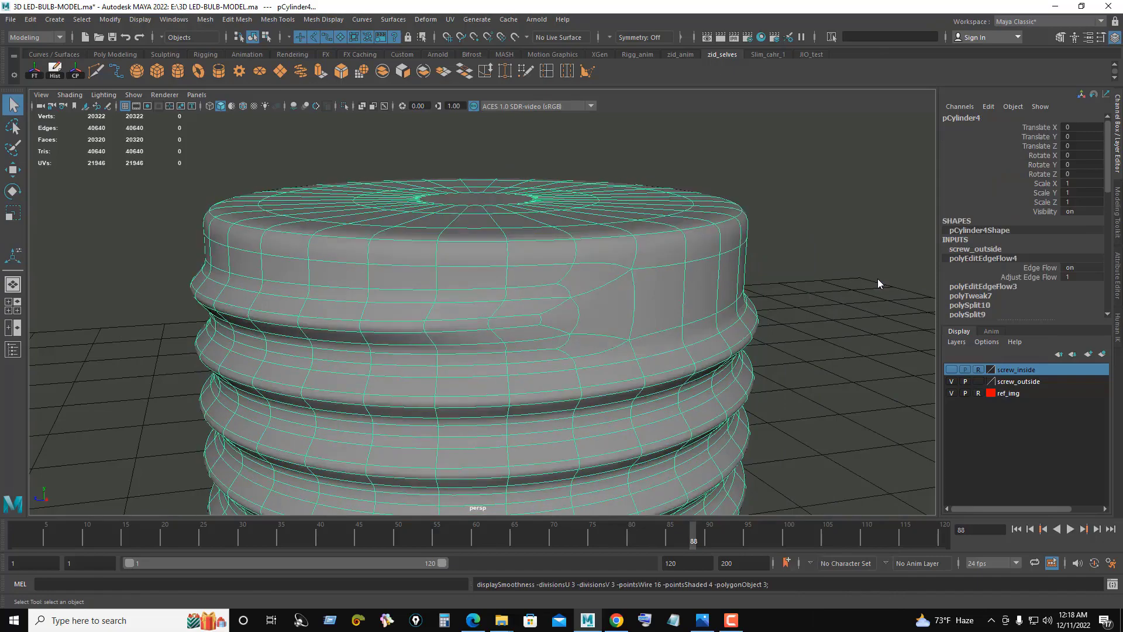
left_click(877, 279)
scroll(704, 351, "down", 3)
scroll(705, 335, "down", 3)
scroll(747, 321, "up", 5)
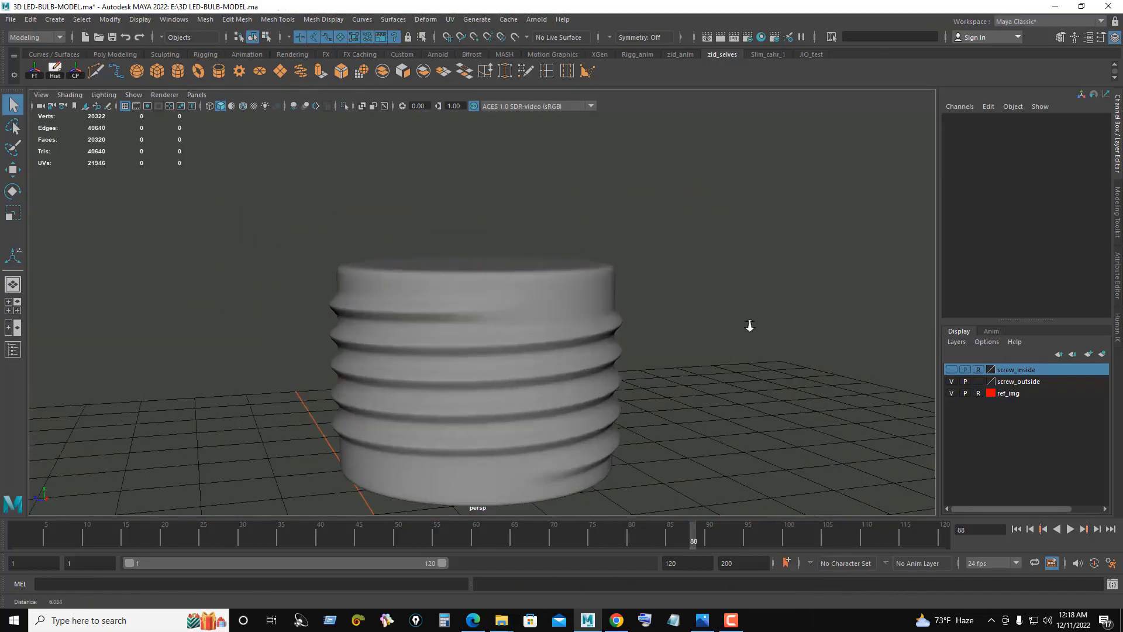
mouse_move(747, 321)
left_mouse_down("alt")
mouse_move(507, 309)
mouse_move(544, 284)
left_mouse_up("alt")
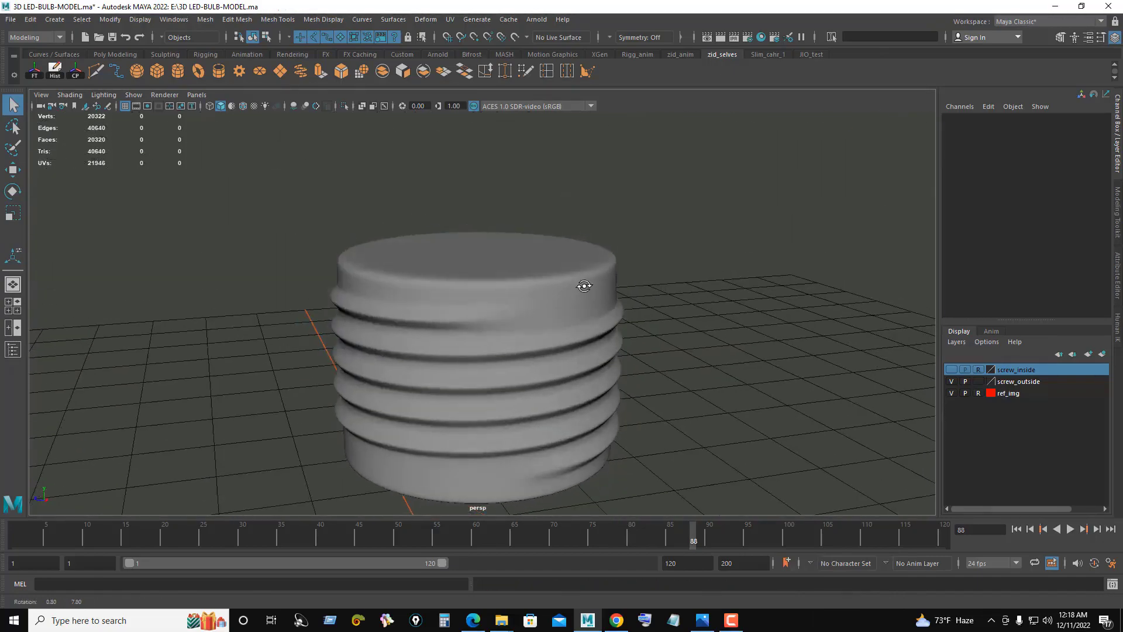
left_click(545, 283)
Step: Marquee-select the cylinder's top cap faces in face mode and delete them
right_click(660, 261)
left_click(659, 292)
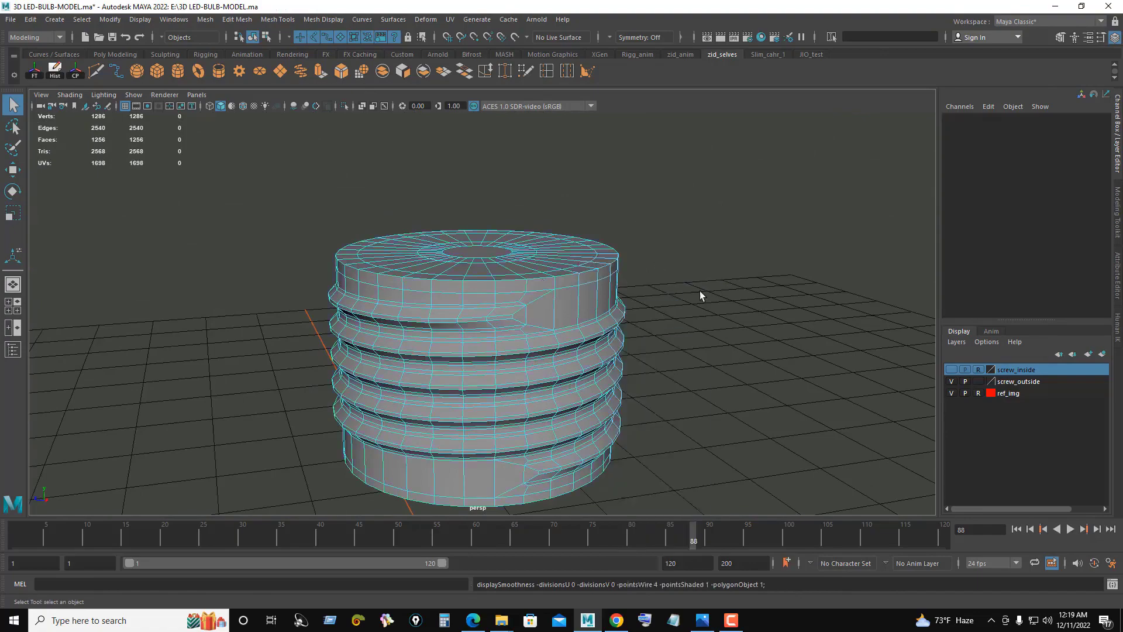
scroll(700, 293, "down", 2)
left_click_drag(311, 214, 661, 461)
key("space")
key("space")
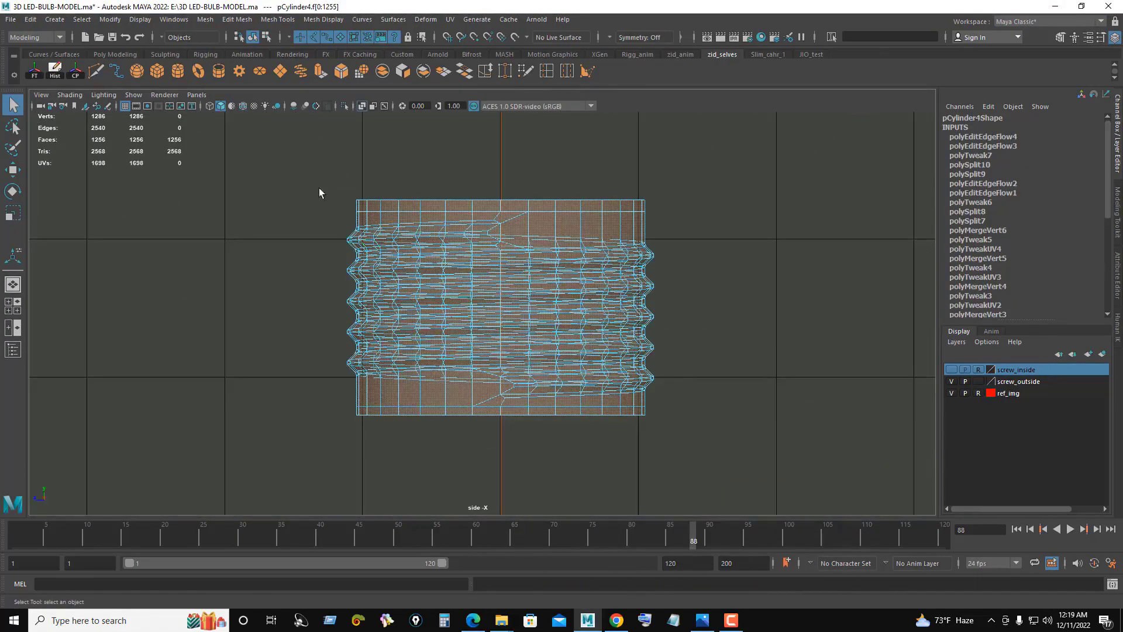
left_click_drag(310, 206, 734, 409)
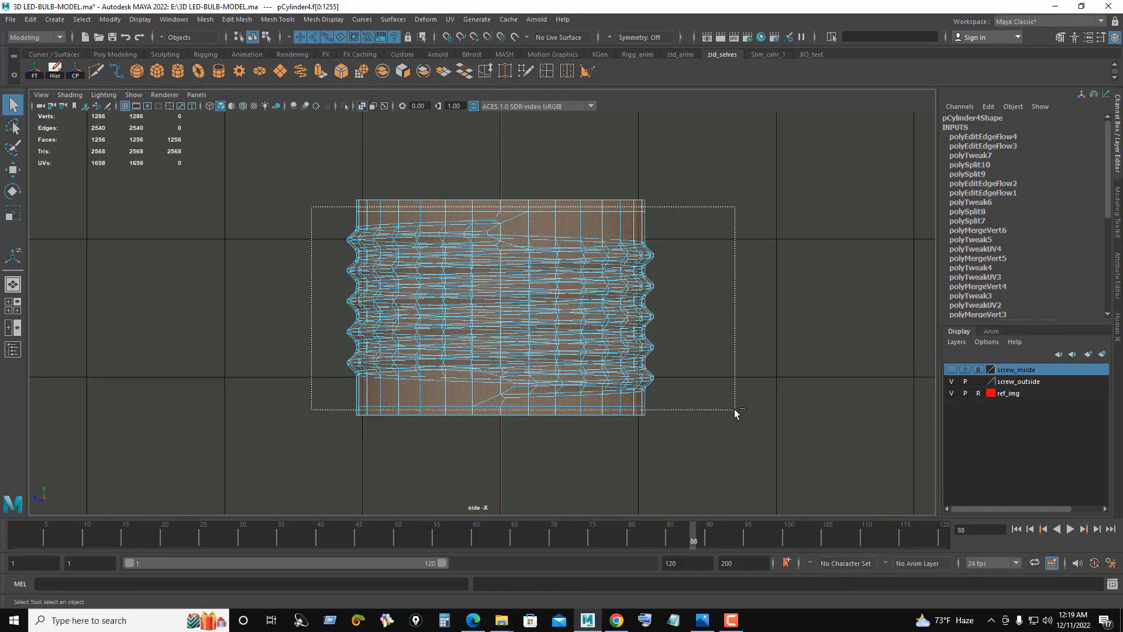
key("space")
key("space")
mouse_move(534, 250)
left_mouse_down("alt")
mouse_move(472, 191)
mouse_move(543, 297)
mouse_move(757, 225)
mouse_move(614, 266)
mouse_move(685, 280)
left_mouse_up("alt")
key("Delete")
Step: Delete the cylinder's construction history with Hist and preview it smoothed
right_click(614, 266)
left_click(650, 251)
left_click(504, 293)
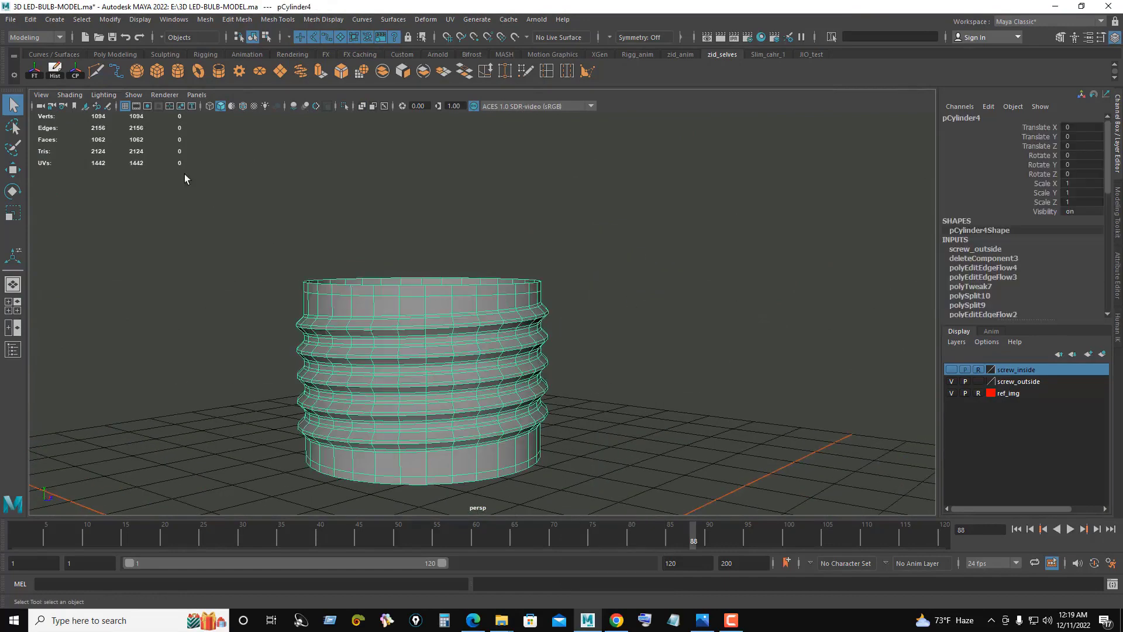
left_click(56, 78)
right_click_drag(591, 234, 625, 213)
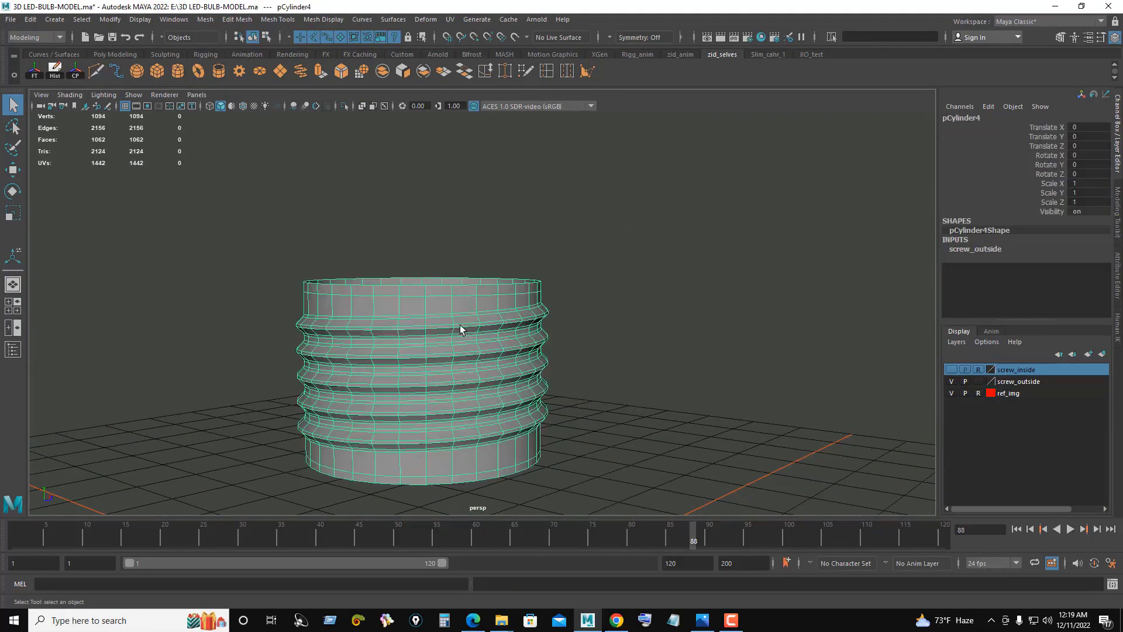
key("3")
Step: Select the cylinder's bottom border edges and show the front reference view
left_click(683, 332)
mouse_move(448, 318)
left_mouse_down("alt")
mouse_move(566, 331)
mouse_move(351, 427)
left_mouse_up("alt")
left_click(557, 333)
key("F10")
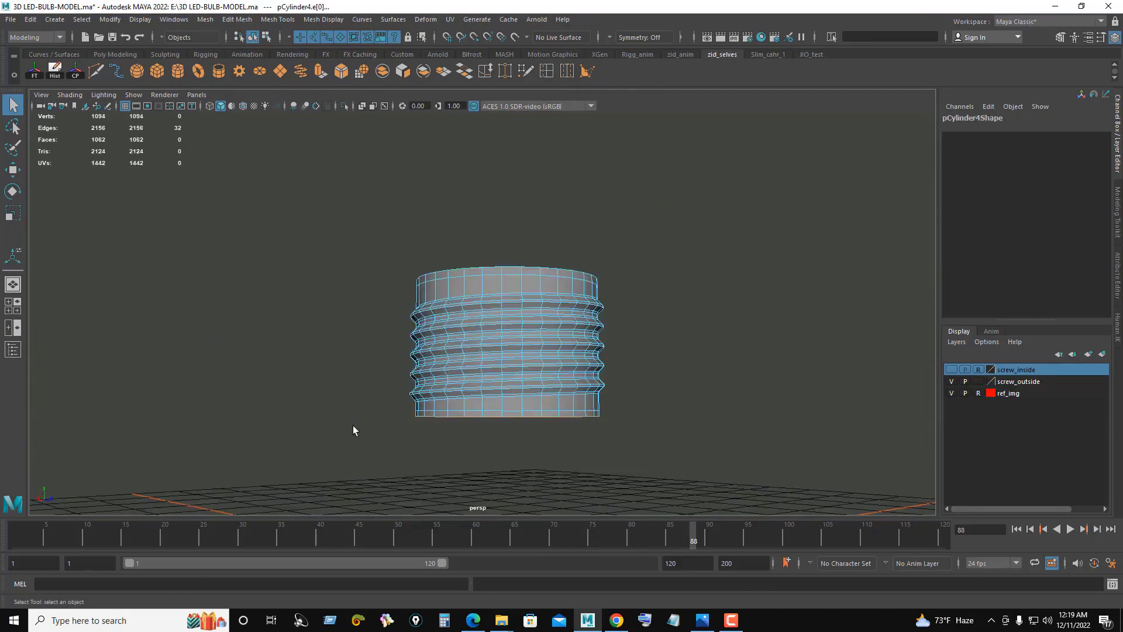
Step: Extrude the bottom border edges down to the reference base and scale them inward to about 0.555
scroll(459, 356, "down", 4)
key("ctrl+e")
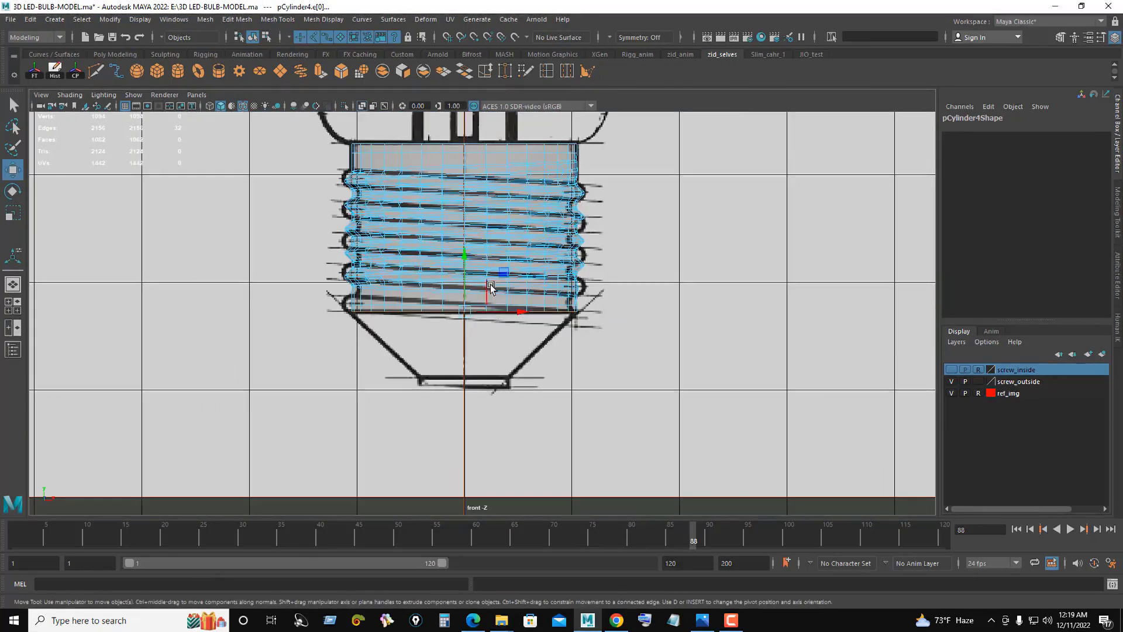
left_click_drag(466, 275, 468, 321)
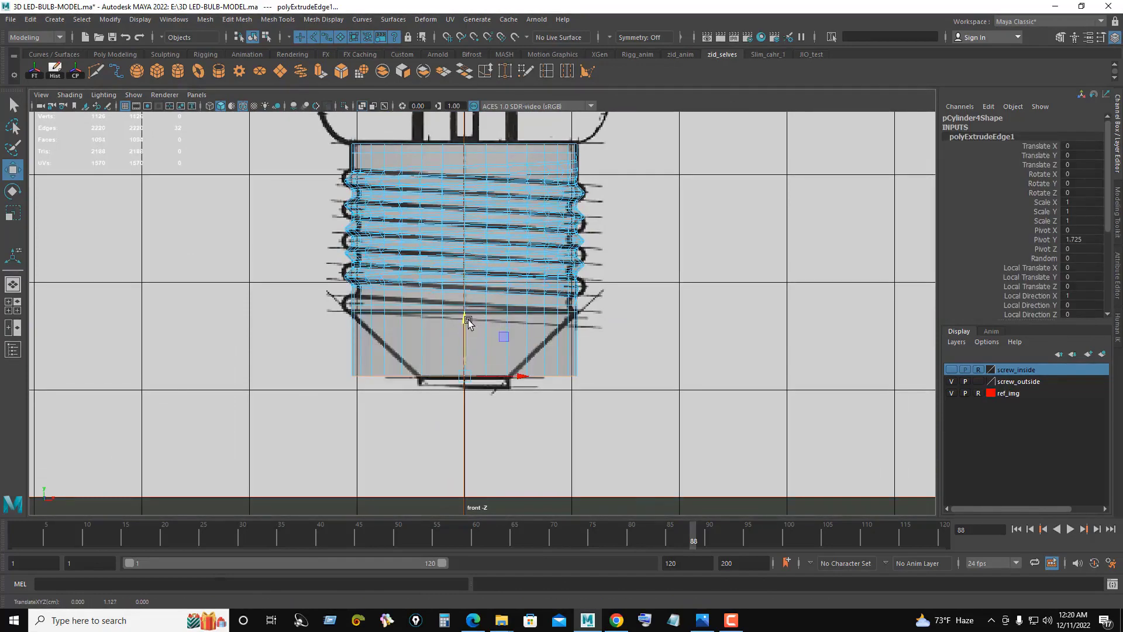
key("r")
left_click_drag(464, 377, 396, 379)
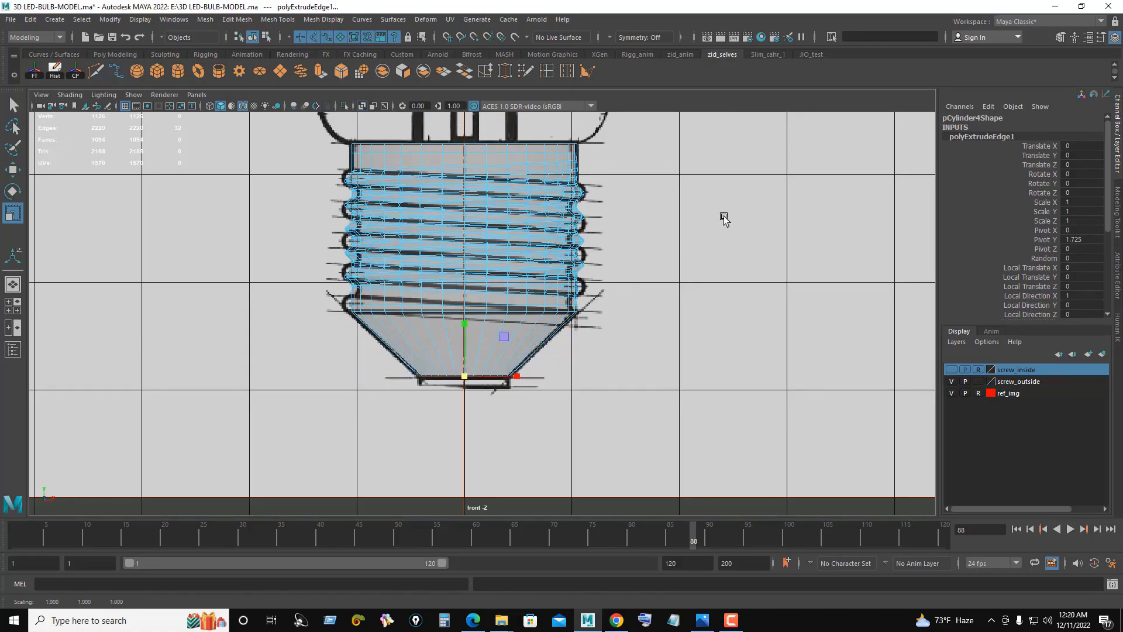
Step: Hide the ground grid and inspect the tapered cone from above in perspective
key("space")
key("space")
left_click_drag(591, 268, 307, 201, "alt")
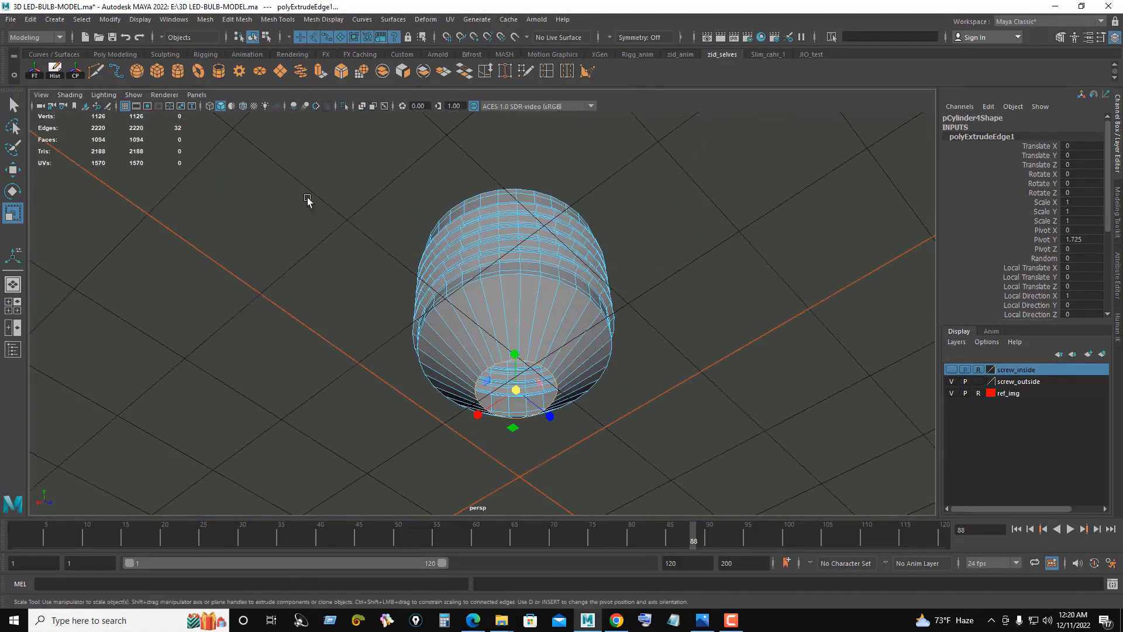
left_click(125, 106)
left_click_drag(375, 129, 584, 199, "alt")
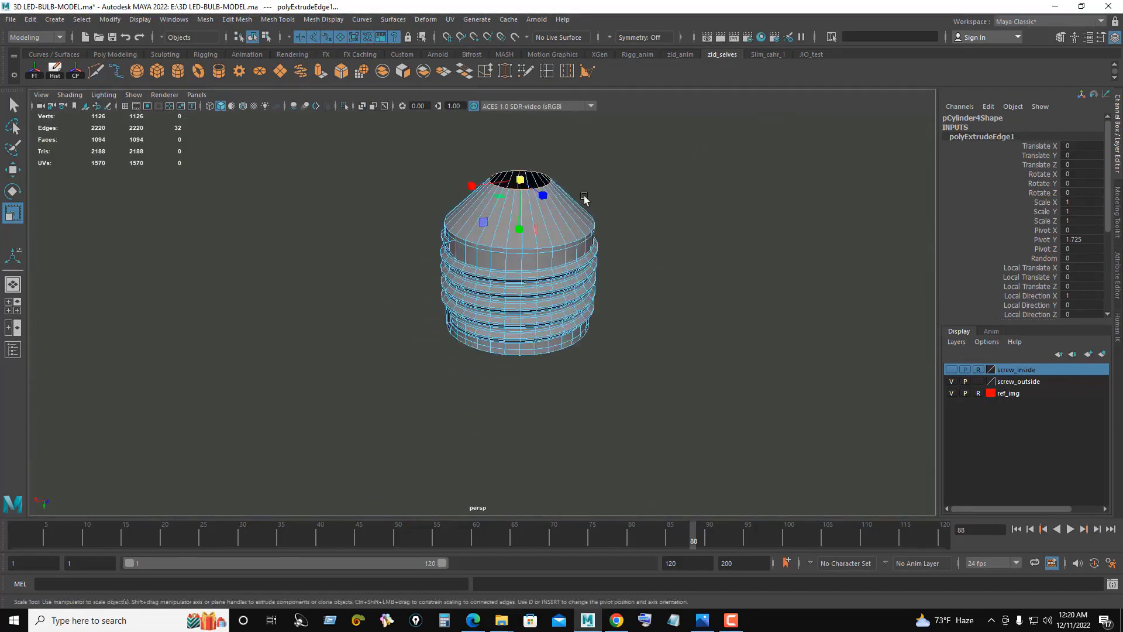
scroll(584, 199, "up", 2)
scroll(643, 263, "up", 2)
scroll(615, 281, "up", 1)
scroll(615, 278, "up", 2)
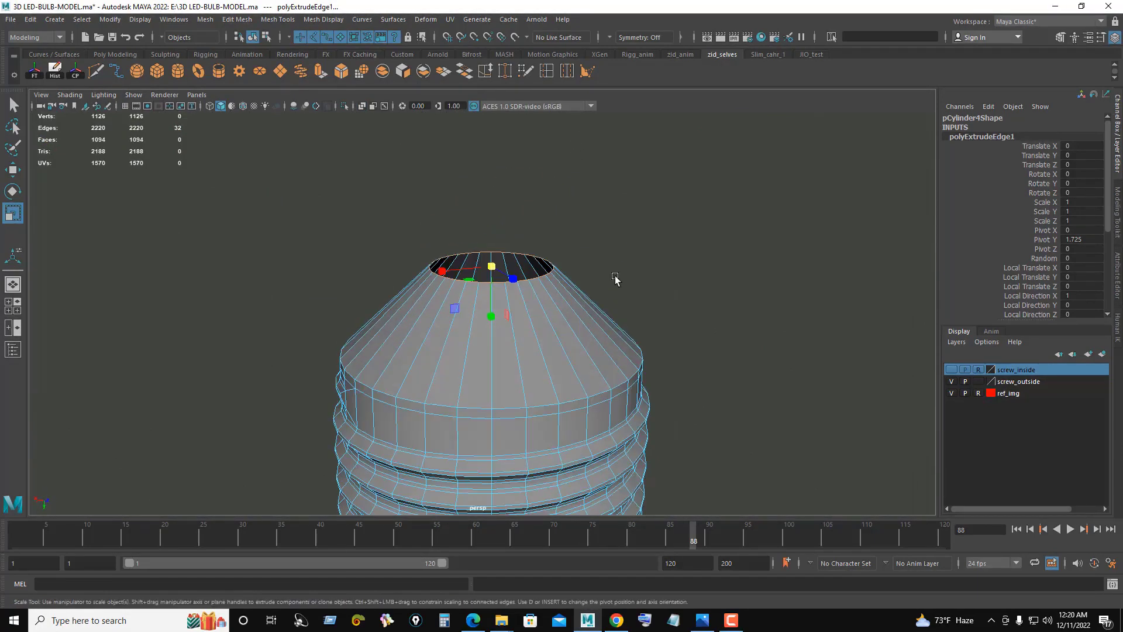
left_click(615, 278)
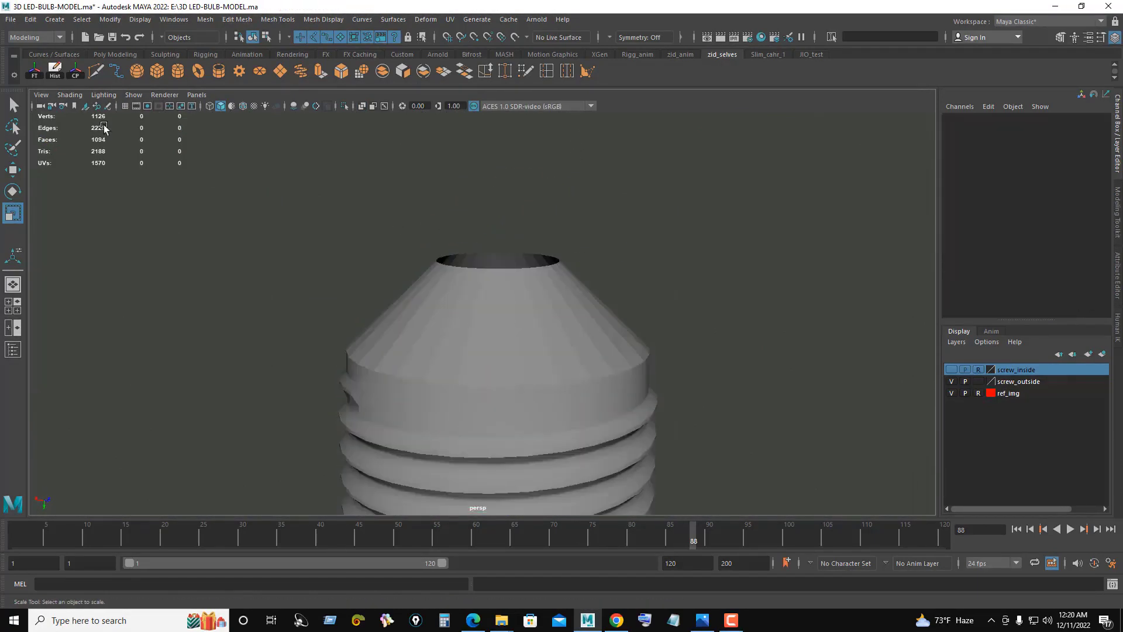
Step: Create a new cylinder with 32 axis subdivisions
left_click(178, 71)
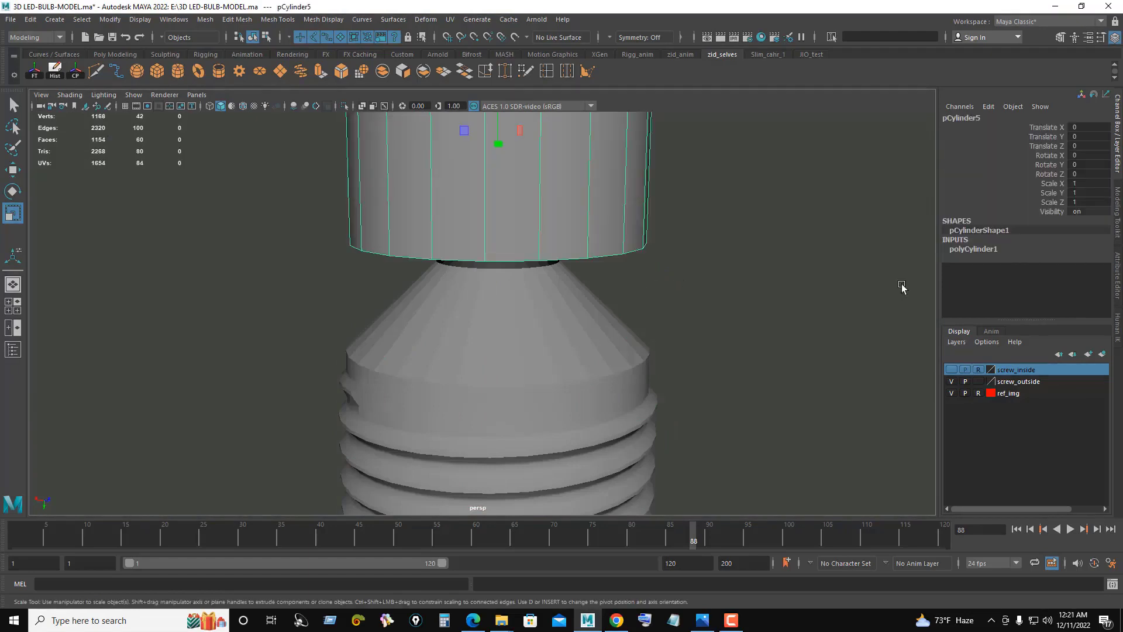
left_click(983, 251)
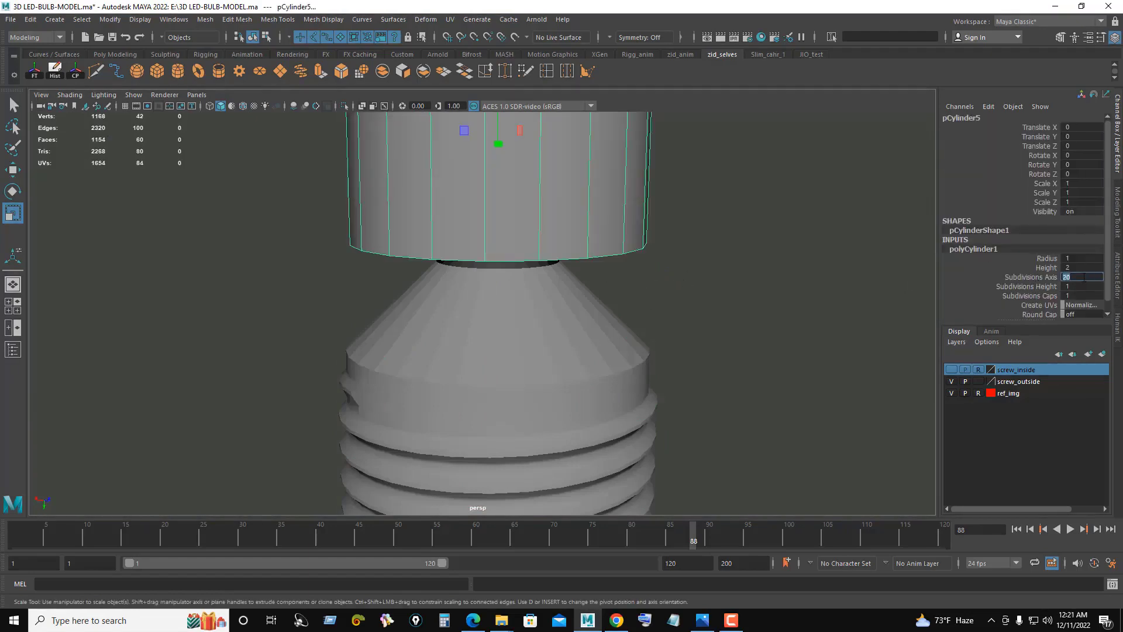
key("Return")
scroll(499, 275, "down", 3)
Step: Scale the cylinder down to about 0.197 in the top view
mouse_move(499, 275)
left_mouse_down("alt")
mouse_move(550, 268)
mouse_move(267, 232)
left_mouse_up("alt")
key("space")
key("f")
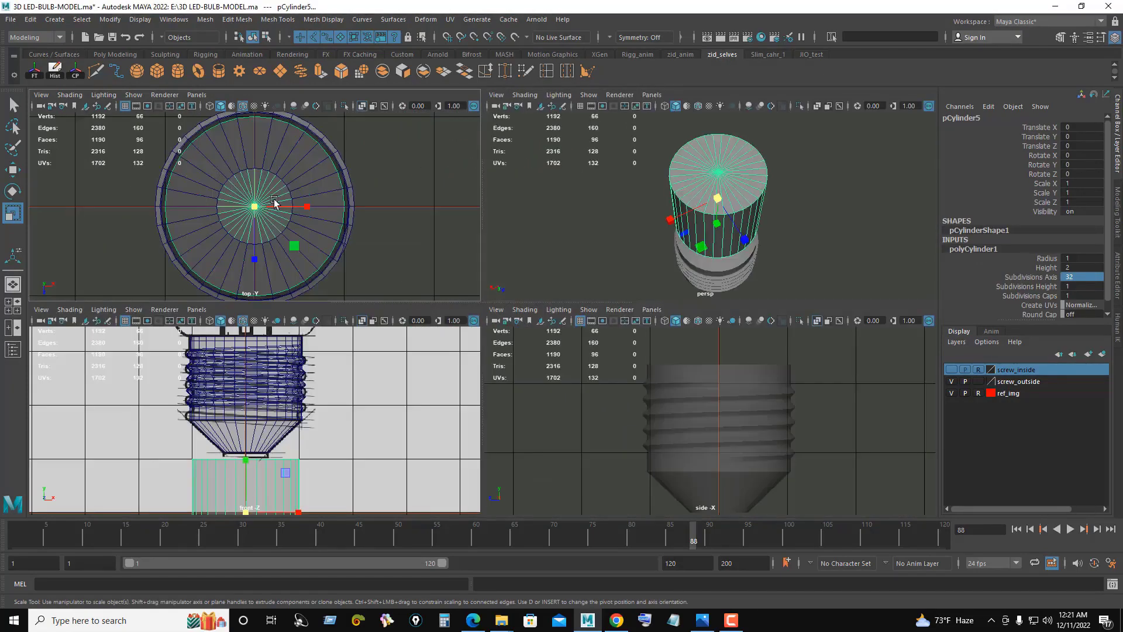
key("space")
left_click_drag(482, 314, 432, 243)
scroll(502, 319, "up", 3)
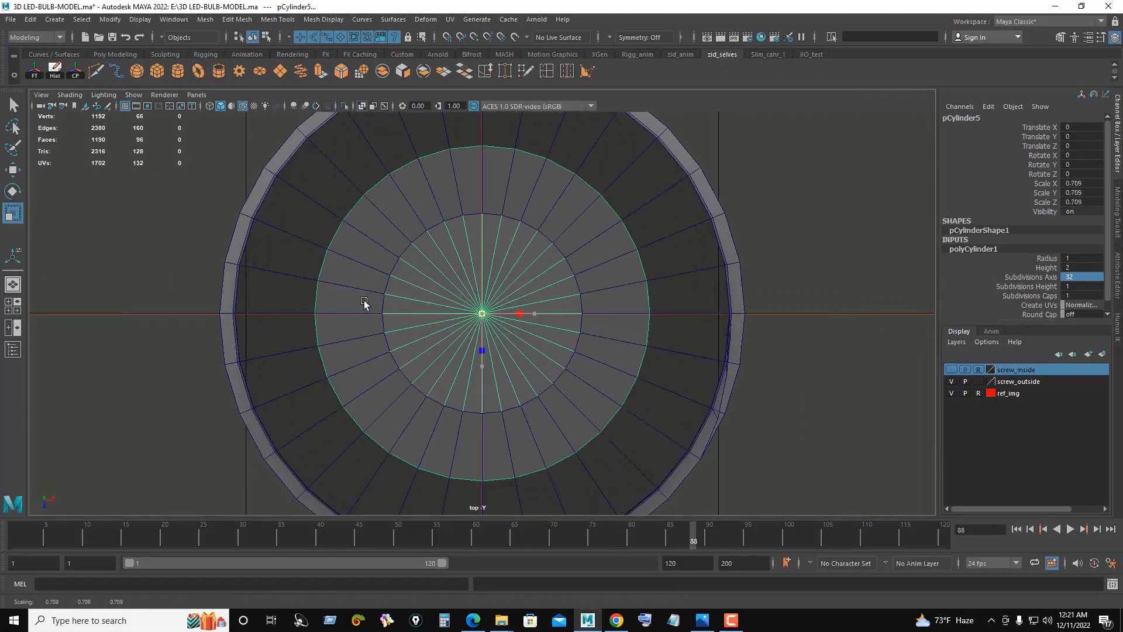
middle_click_drag(272, 303, 263, 302)
key("space")
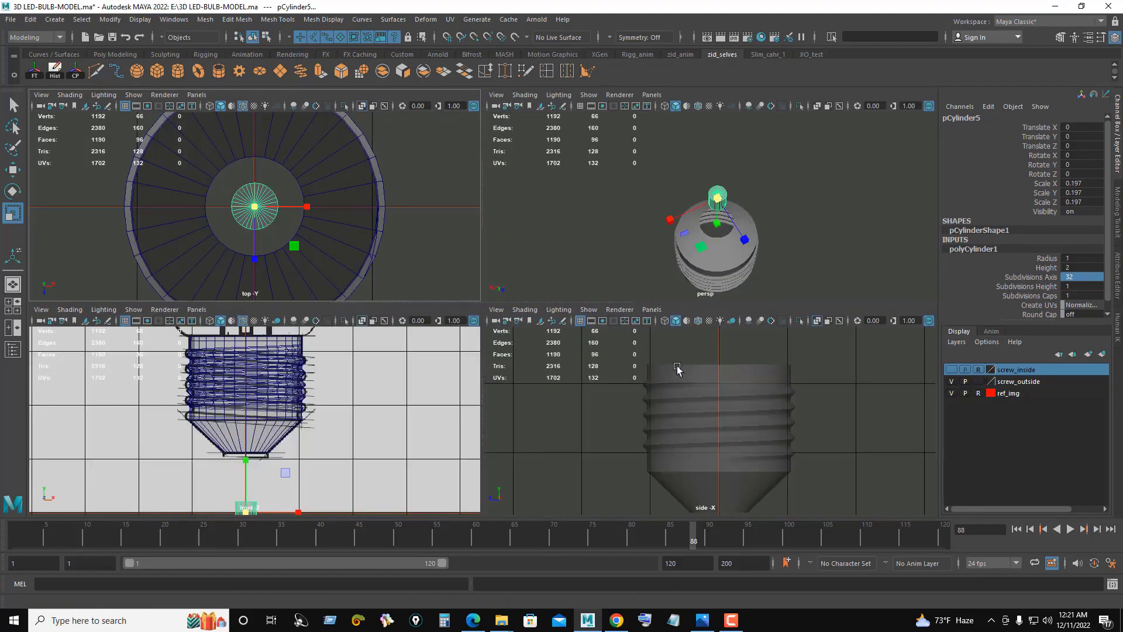
Step: Seat the cylinder at the cone's narrow tip and flatten its height
key("space")
scroll(549, 402, "down", 3)
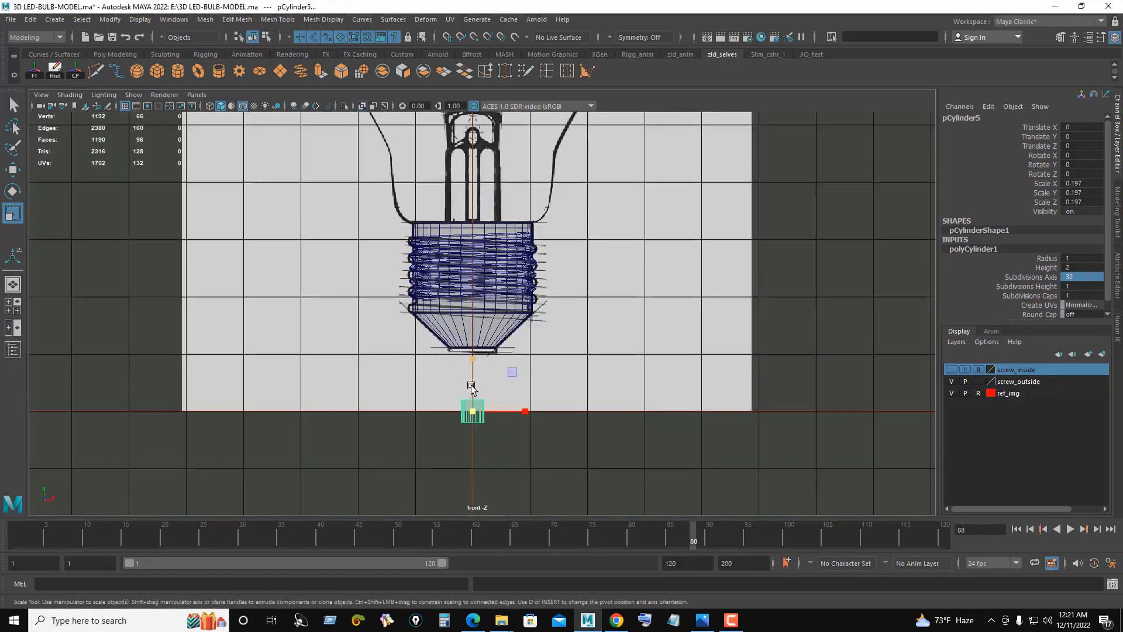
key("w")
left_click_drag(476, 345, 476, 306)
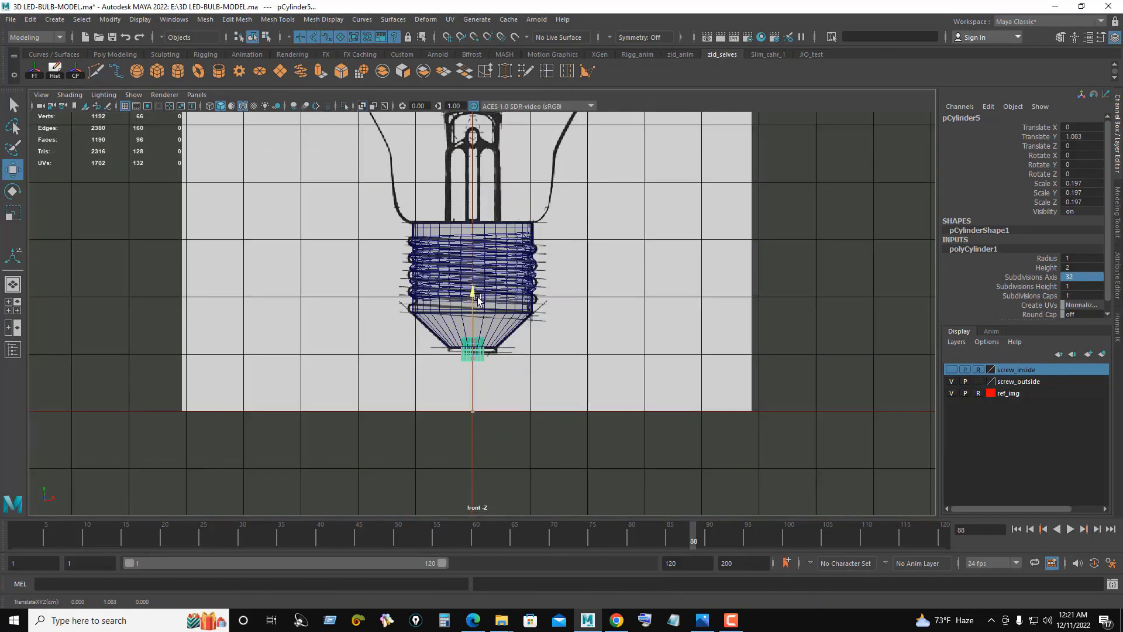
scroll(477, 300, "up", 3)
key("r")
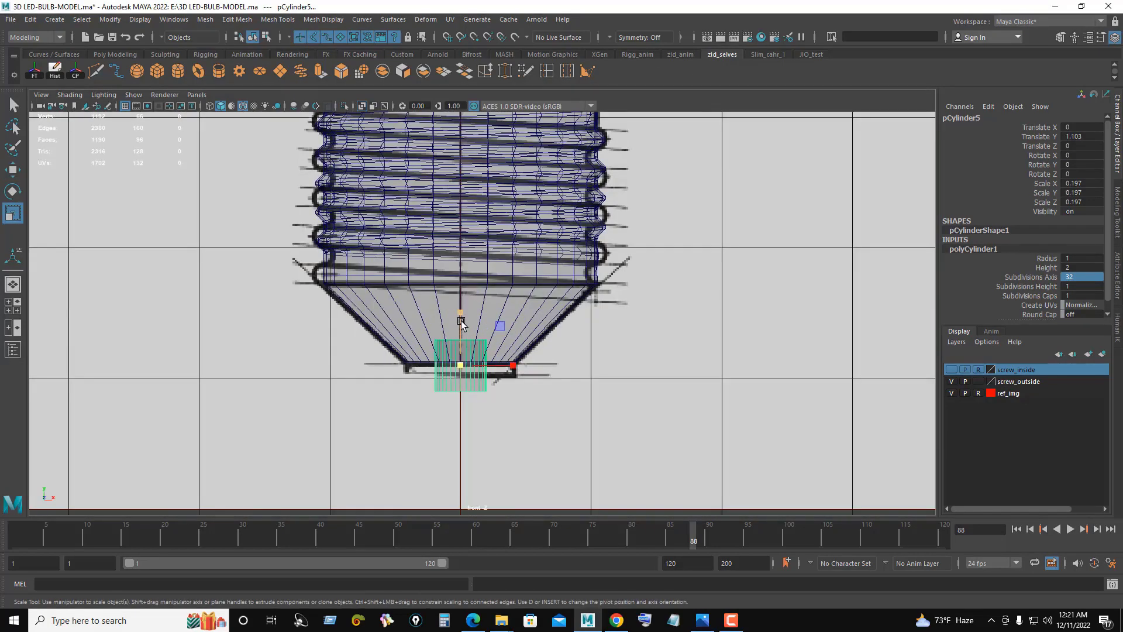
left_click_drag(460, 319, 462, 327)
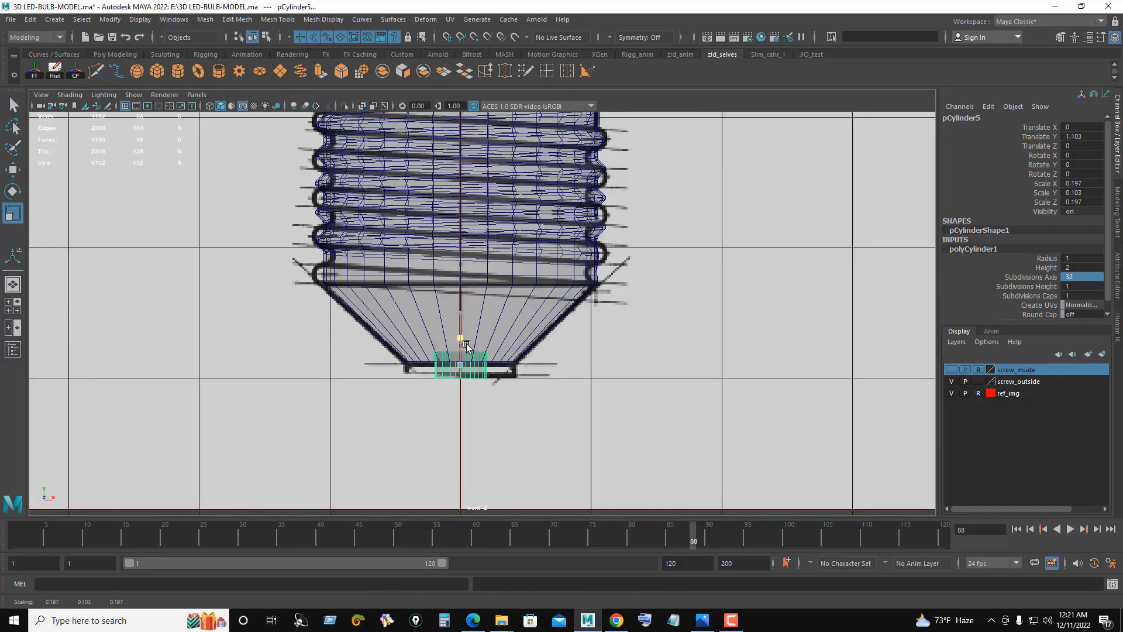
key("w")
left_click_drag(459, 316, 463, 319)
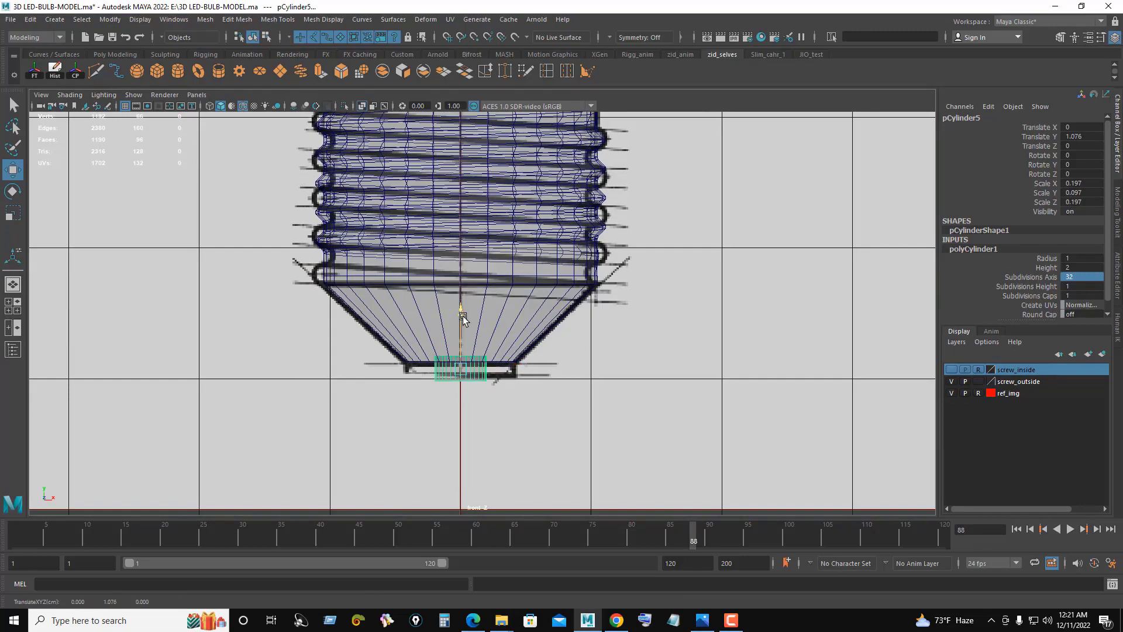
Step: Set the cylinder's Subdivisions Caps to 0, leaving it open-ended
key("space")
key("space")
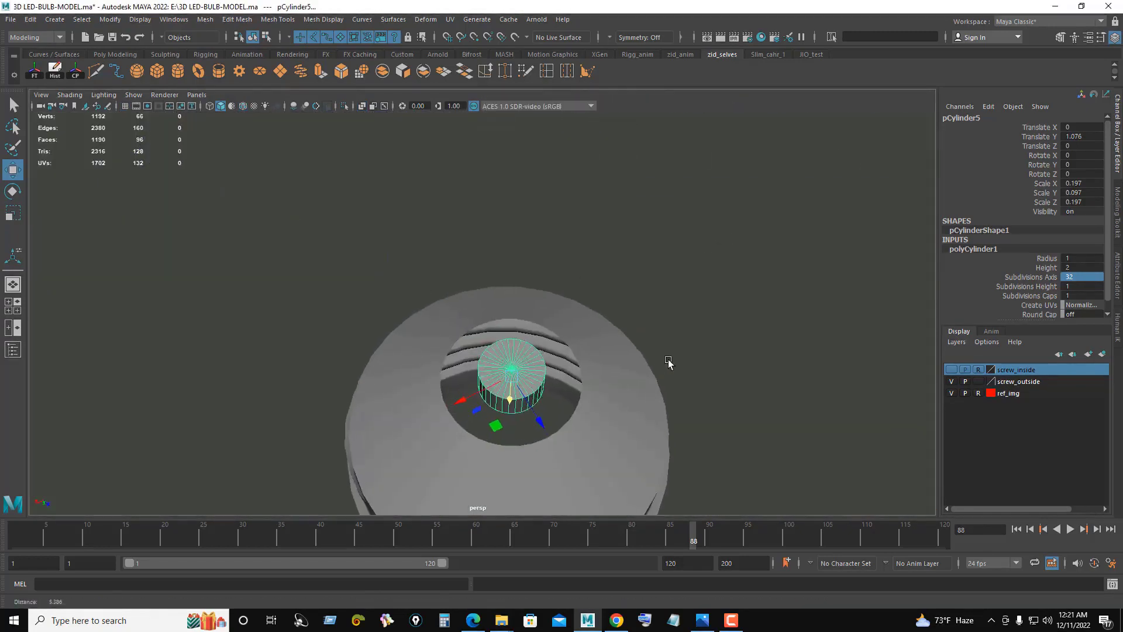
mouse_move(765, 231)
left_mouse_down("alt")
mouse_move(643, 296)
mouse_move(433, 294)
left_mouse_up("alt")
scroll(642, 296, "up", 2)
double_click(1076, 295)
type("0")
key("Return")
Step: Select only the small tube's top rim edges in the side view
key("q")
left_click(433, 293)
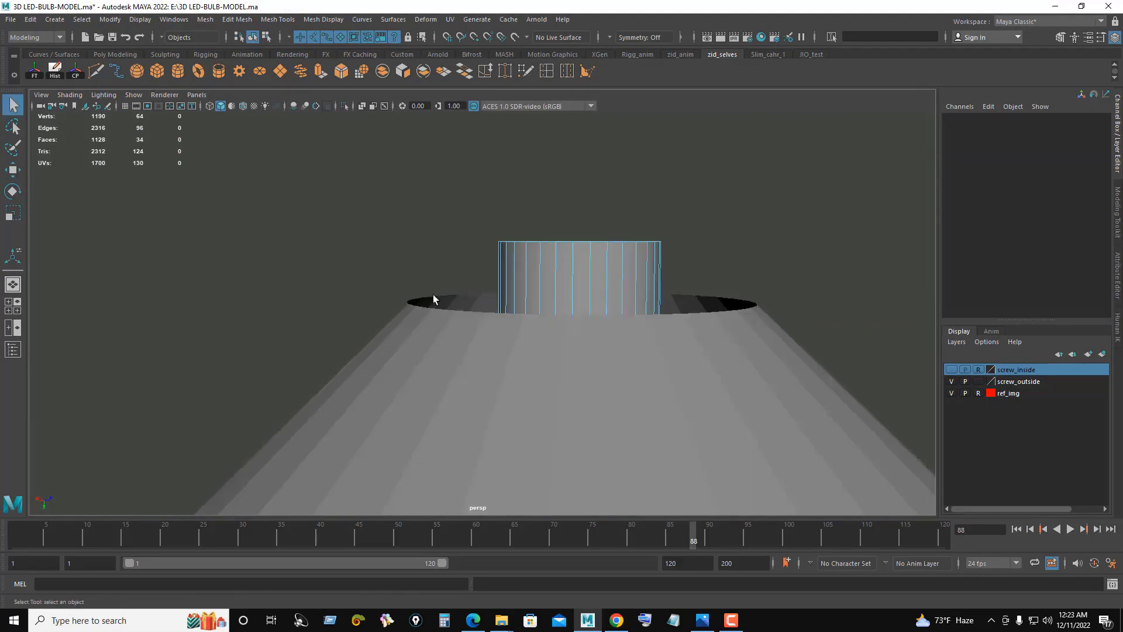
left_click_drag(750, 389, 778, 391)
key("space")
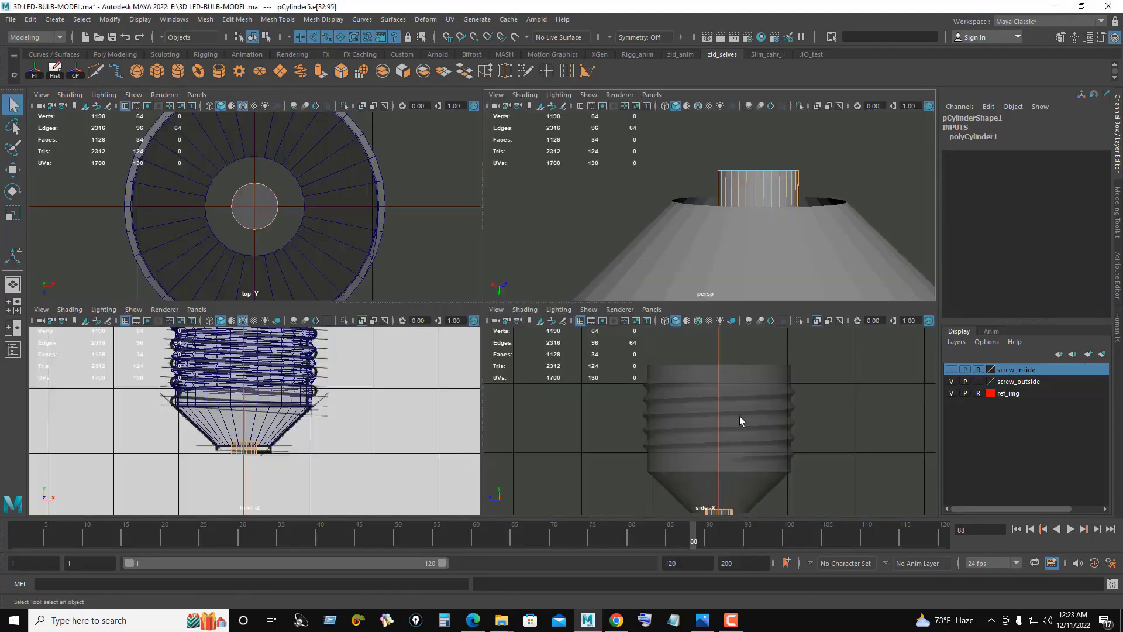
key("space")
middle_click_drag(563, 404, 425, 356, "alt")
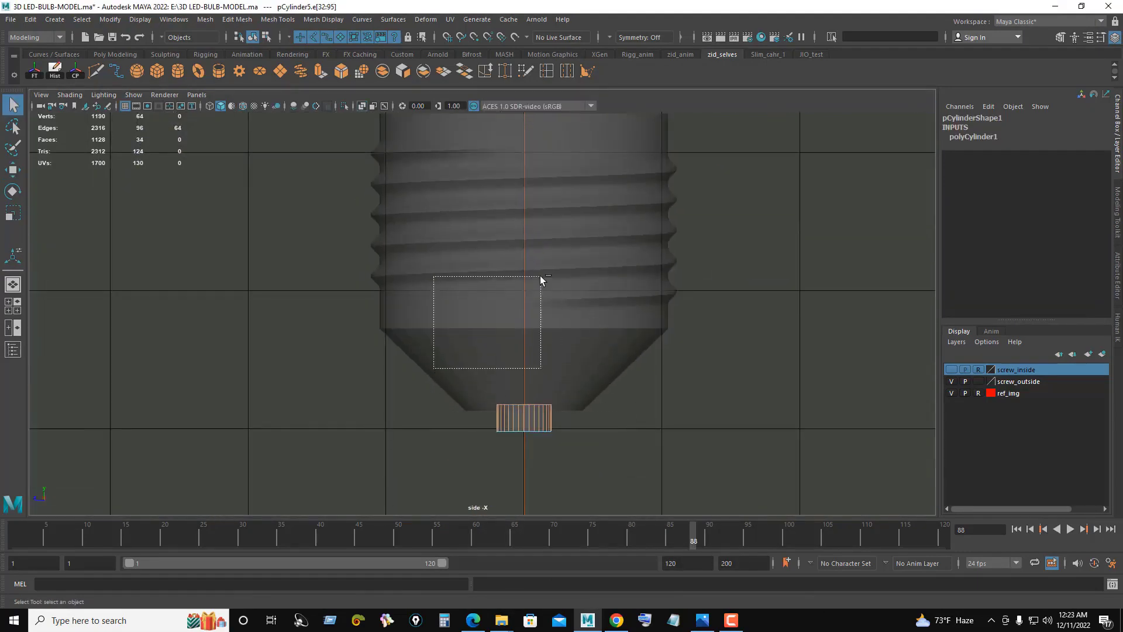
left_click_drag(540, 276, 539, 275, "ctrl")
key("space")
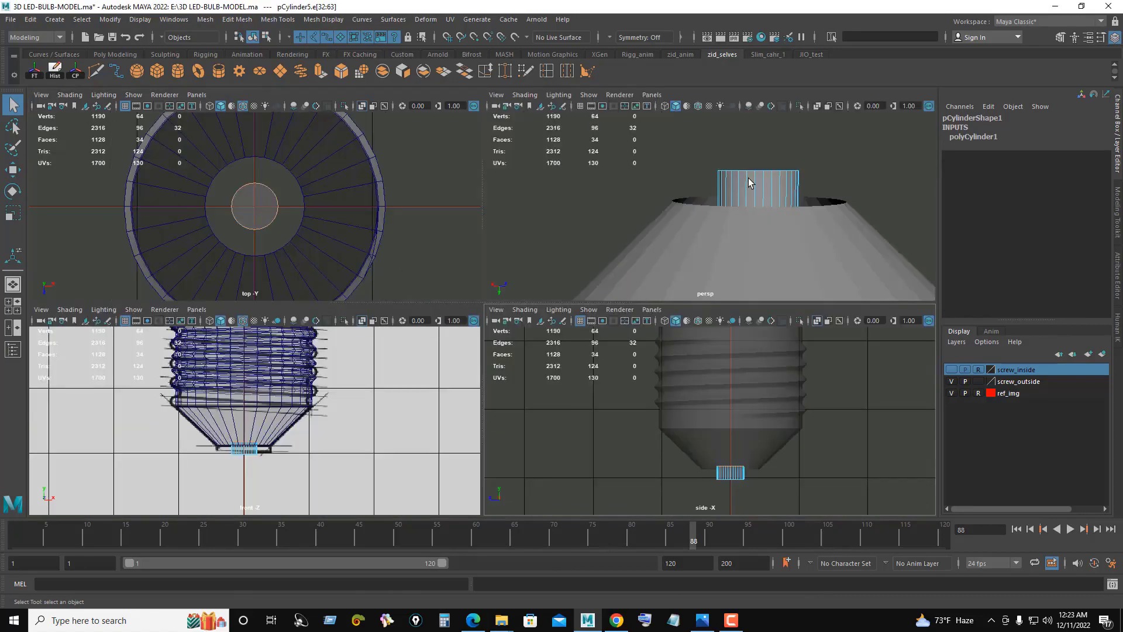
Step: Extrude the top rim and scale it outward, undoing an extra extrusion
key("ctrl+e")
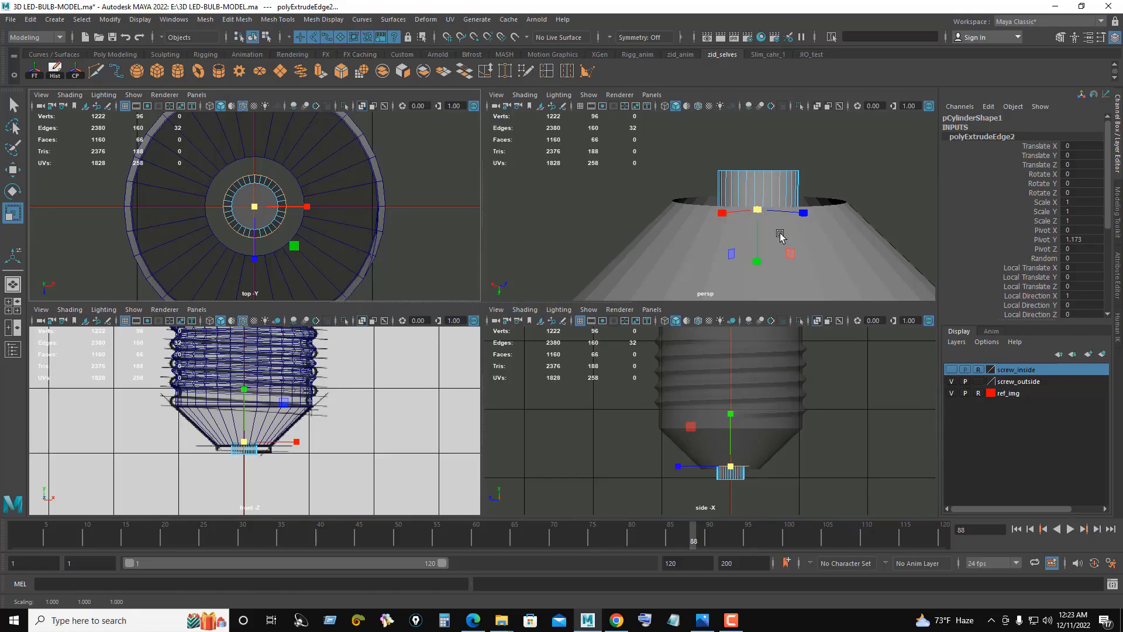
left_click(258, 222)
left_click_drag(257, 208, 262, 211)
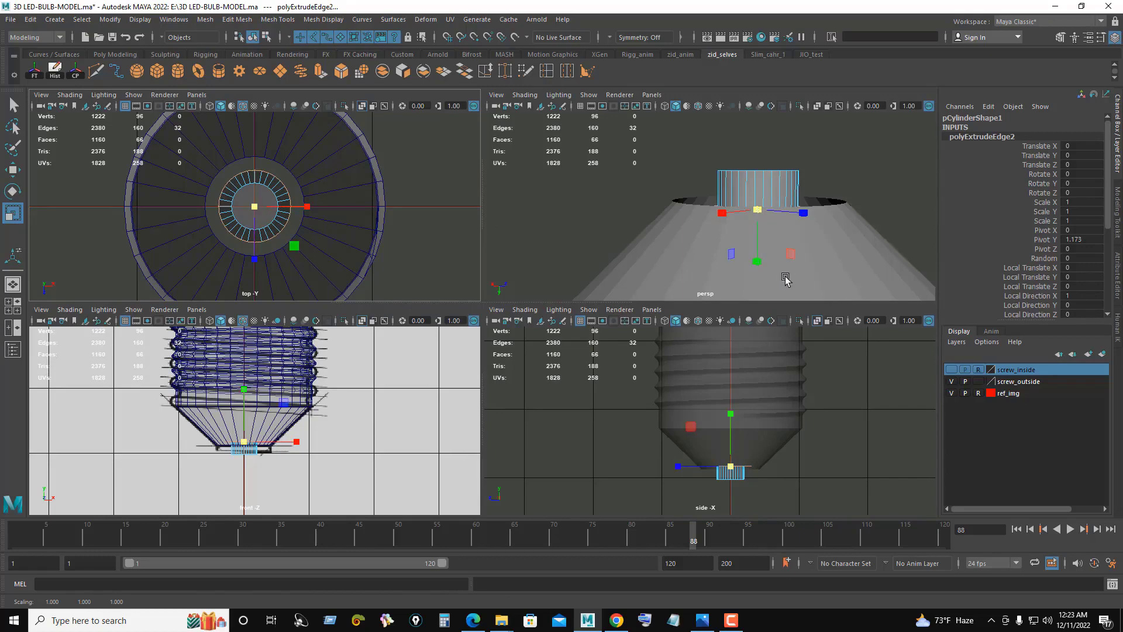
key("ctrl+e")
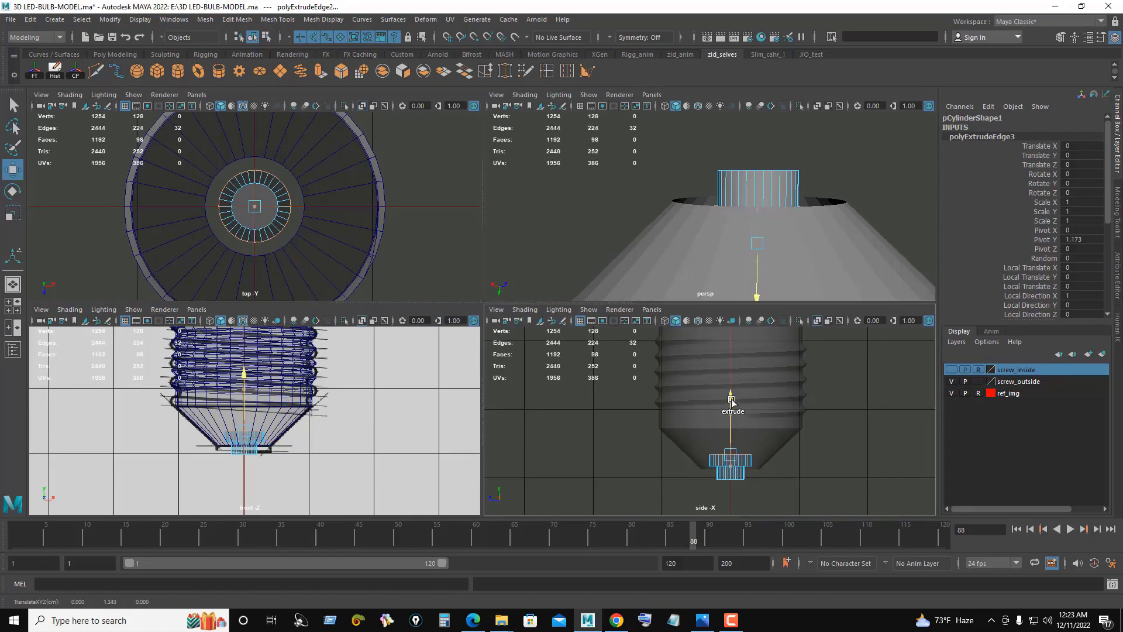
key("ctrl+z")
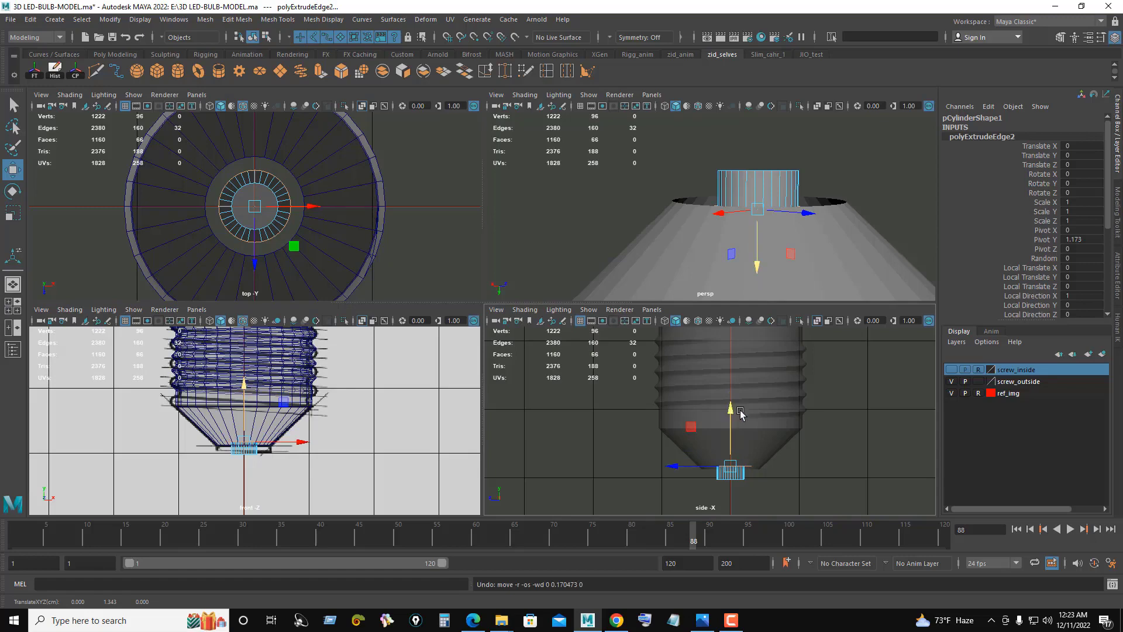
scroll(740, 431, "up", 2)
scroll(755, 415, "up", 2)
scroll(769, 398, "up", 1)
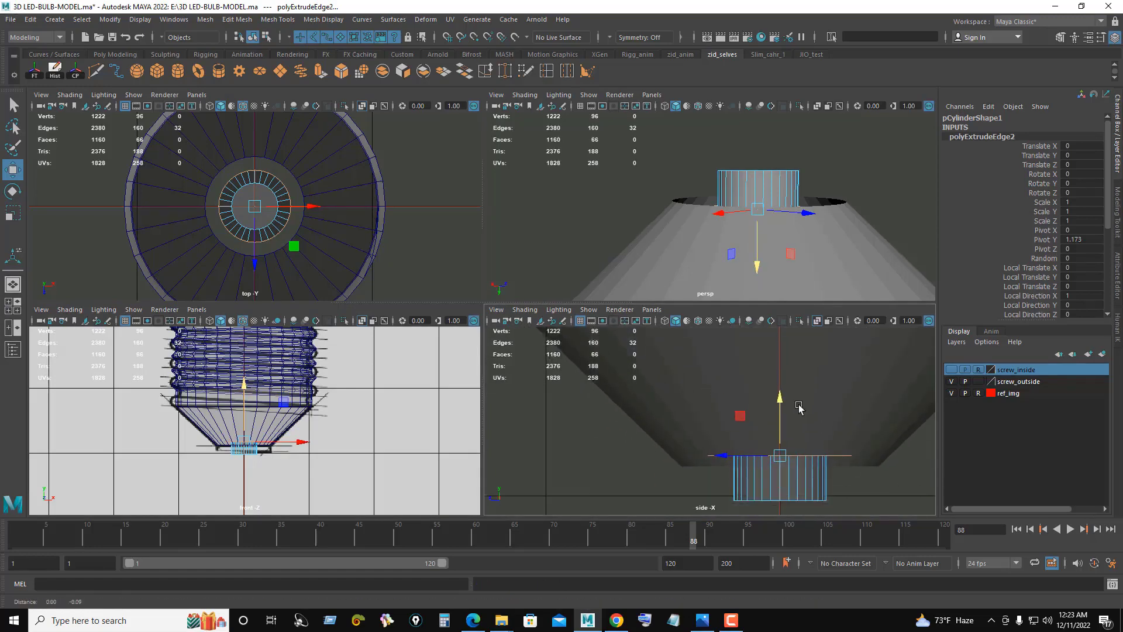
scroll(781, 381, "up", 1)
Step: Extrude a second ring, widen it, and lower it to slope the flange over the cone
key("ctrl+e")
left_click_drag(781, 382, 784, 419)
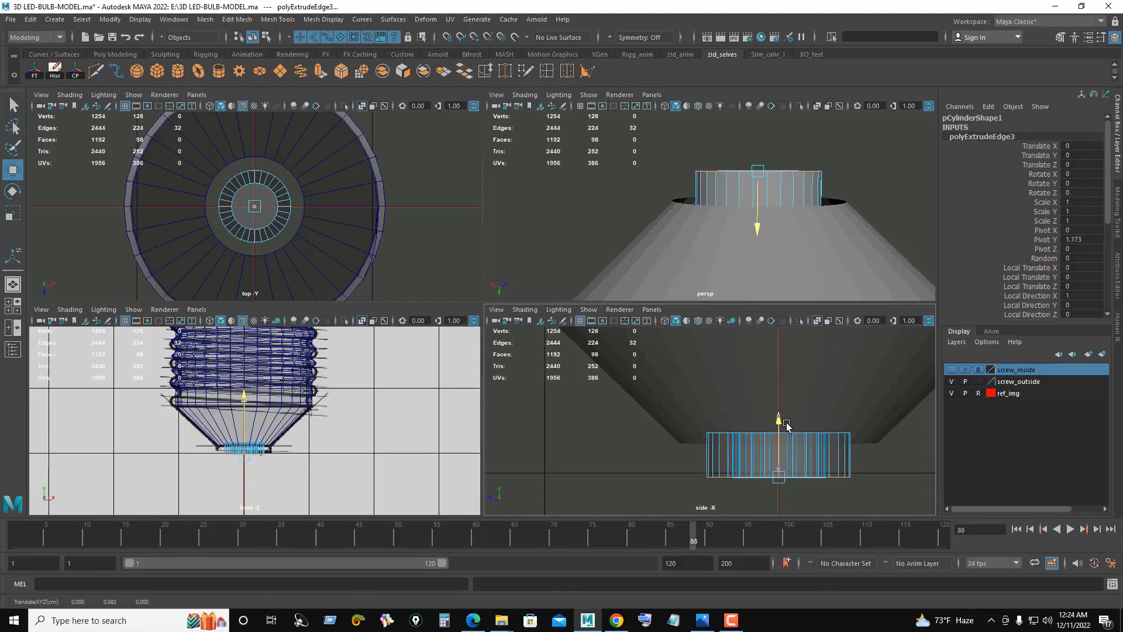
left_click(787, 426)
mouse_move(720, 228)
left_mouse_down("alt")
mouse_move(742, 179)
mouse_move(533, 228)
left_mouse_up("alt")
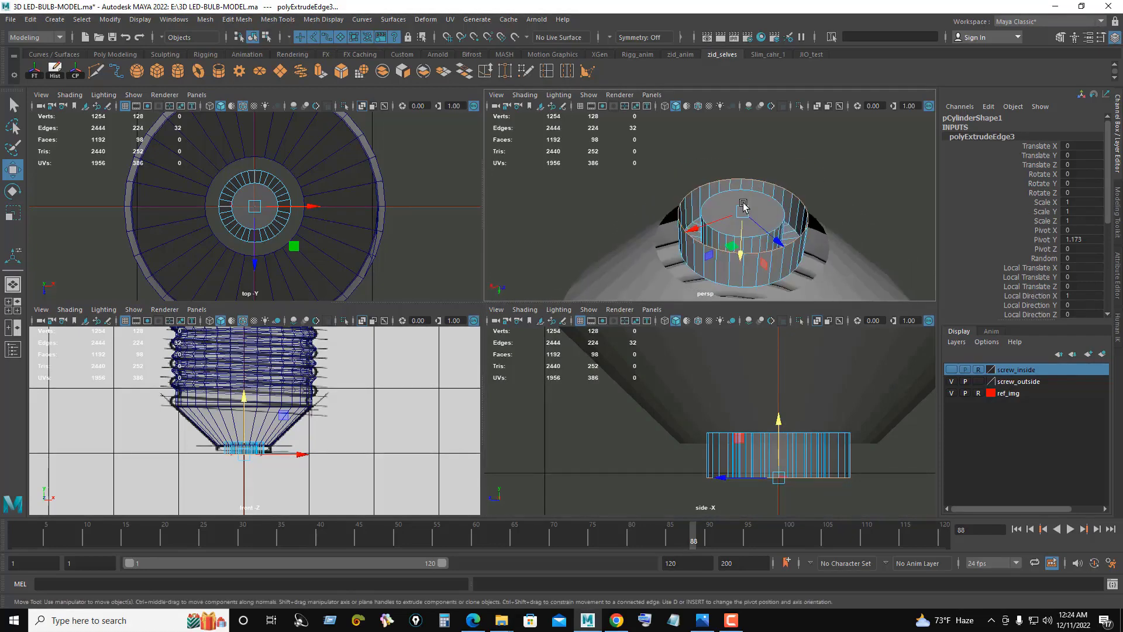
key("r")
left_click_drag(263, 213, 293, 214, "shift")
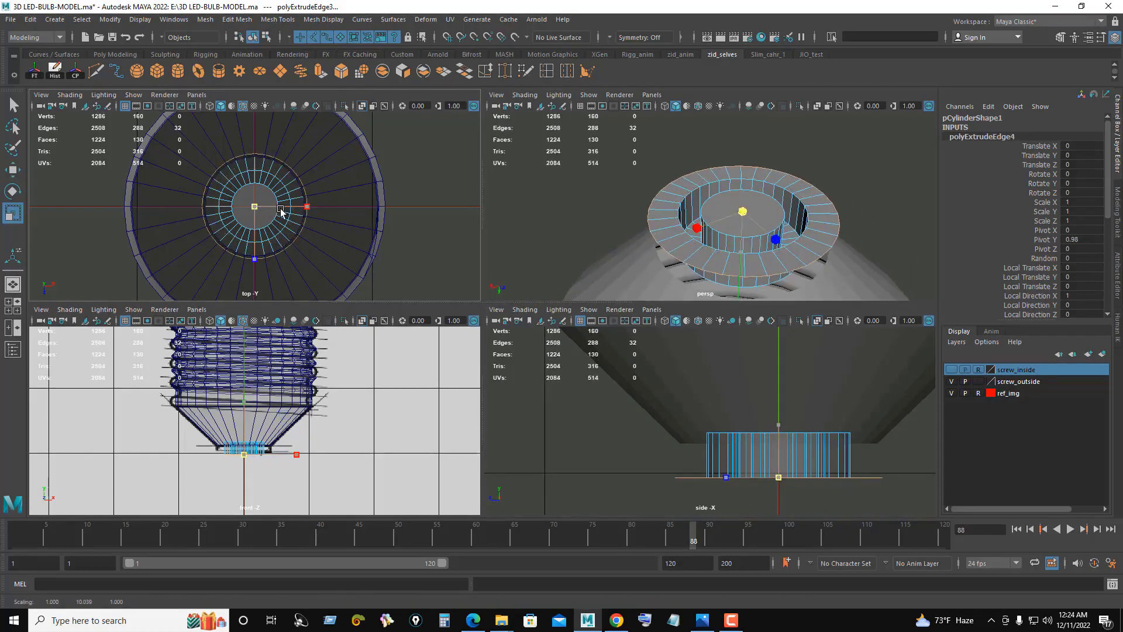
mouse_move(790, 205)
left_mouse_down("alt")
mouse_move(837, 169)
mouse_move(752, 231)
left_mouse_up("alt")
key("w")
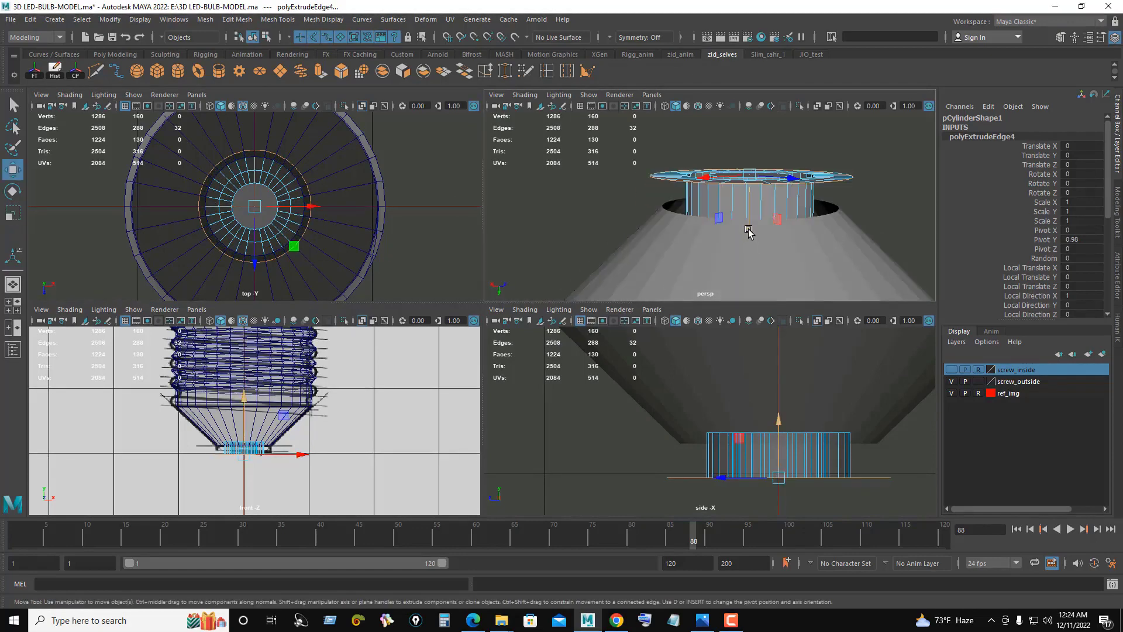
left_click(781, 421)
left_click_drag(782, 423, 781, 462)
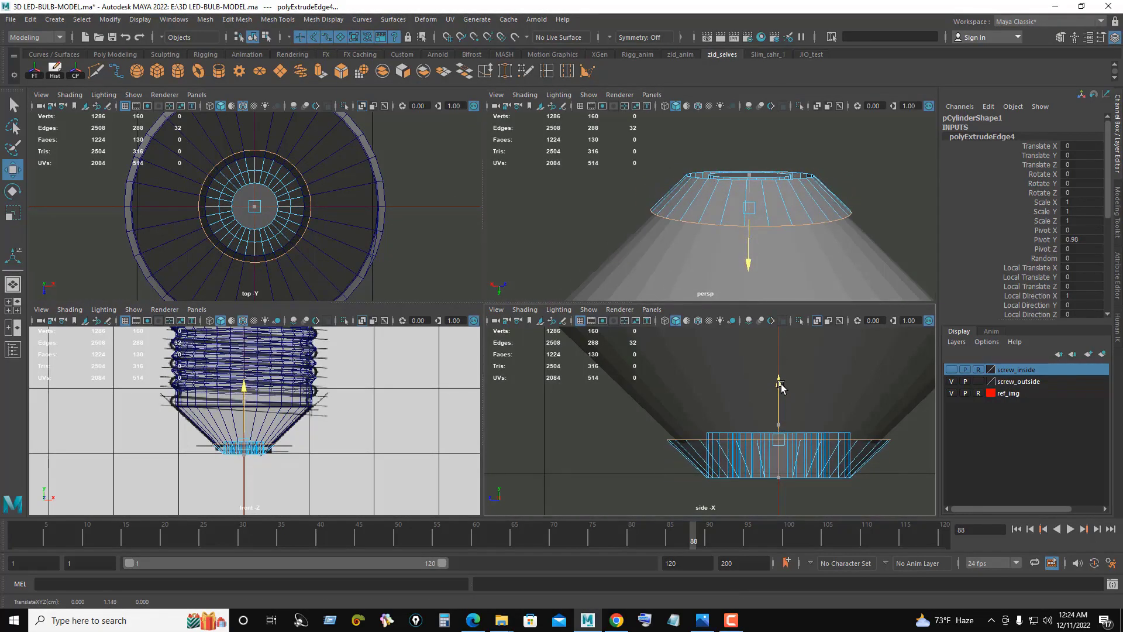
Step: Shrink the extruded edge ring slightly, then orbit to look into it
key("r")
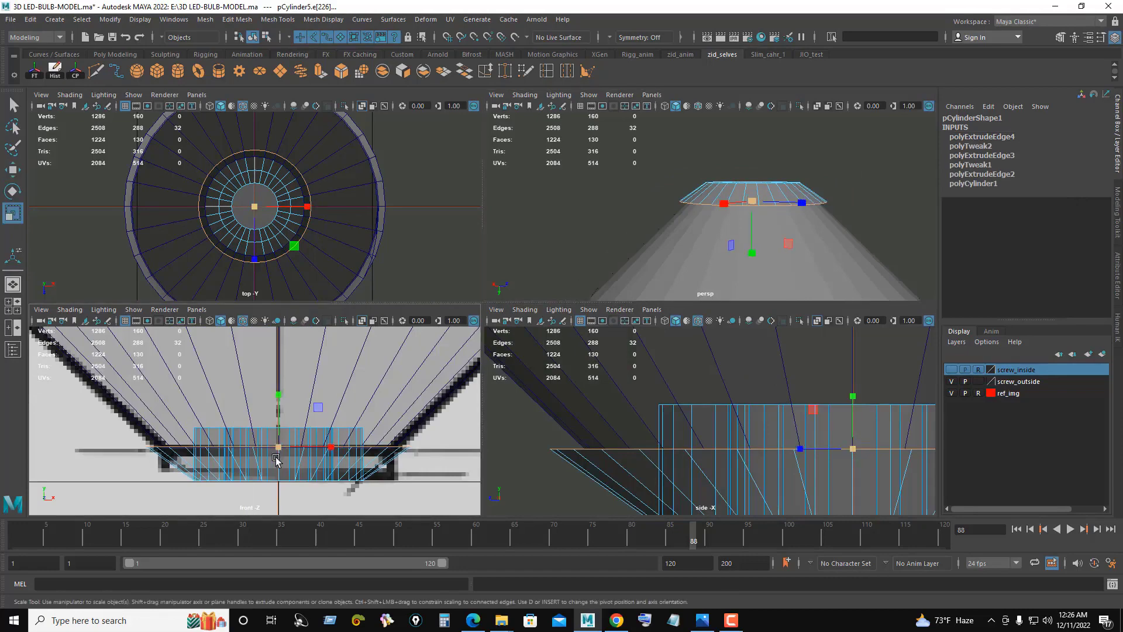
left_click_drag(277, 447, 260, 449)
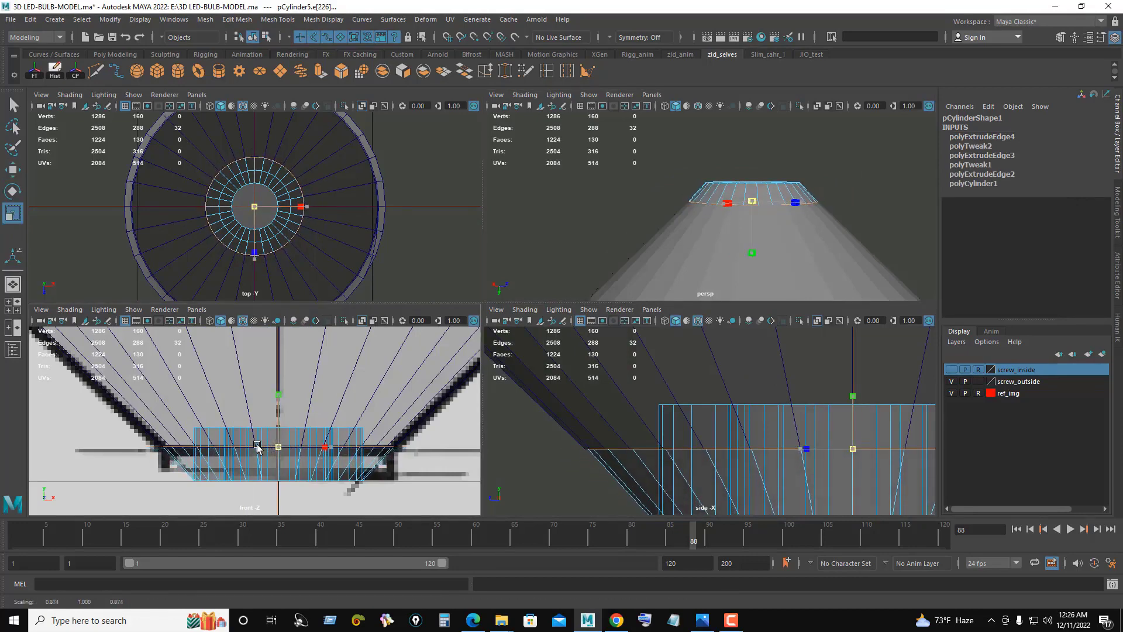
left_click_drag(672, 245, 731, 211, "alt")
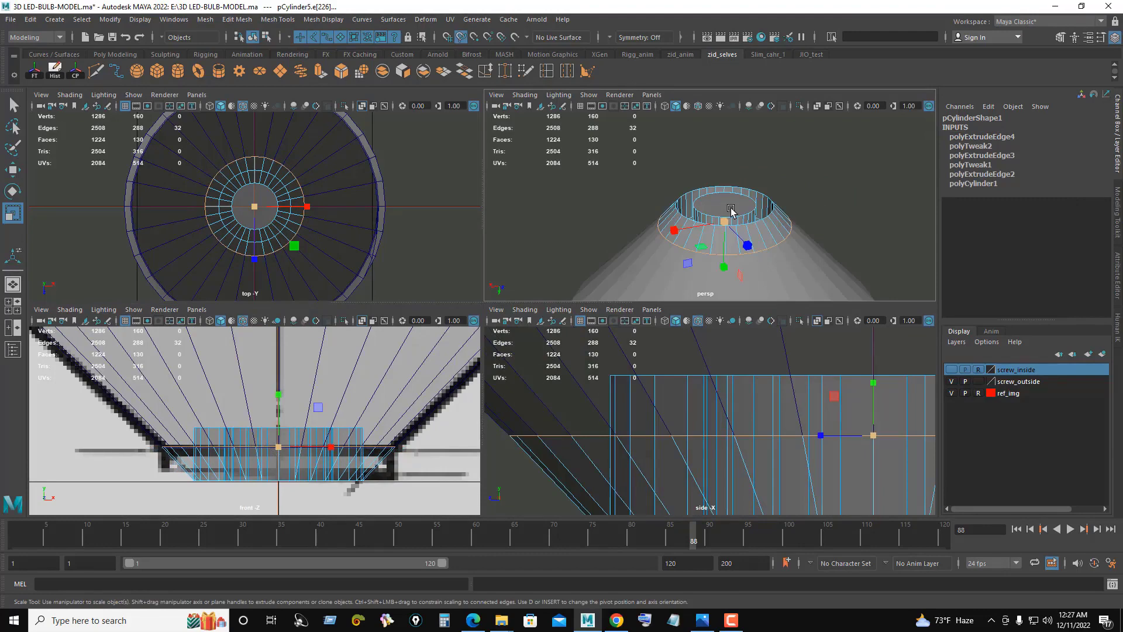
key("F8")
left_click_drag(732, 211, 772, 230, "alt")
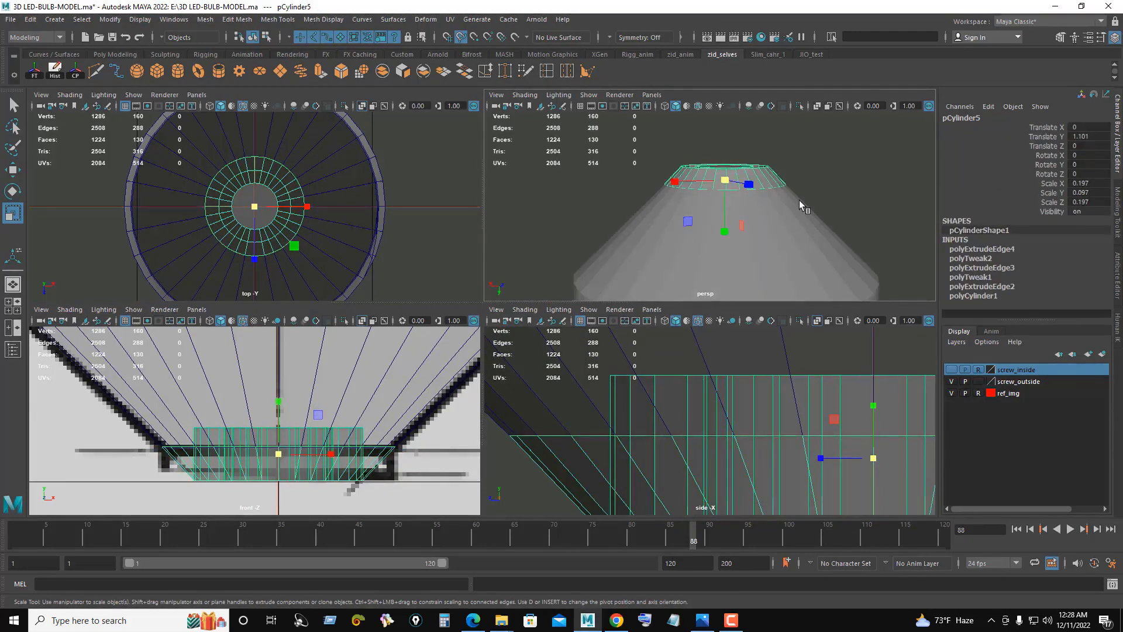
Step: Select the cylinder's top rim vertices and shift them along the height
right_click_drag(799, 200, 761, 202)
left_click_drag(171, 413, 404, 443)
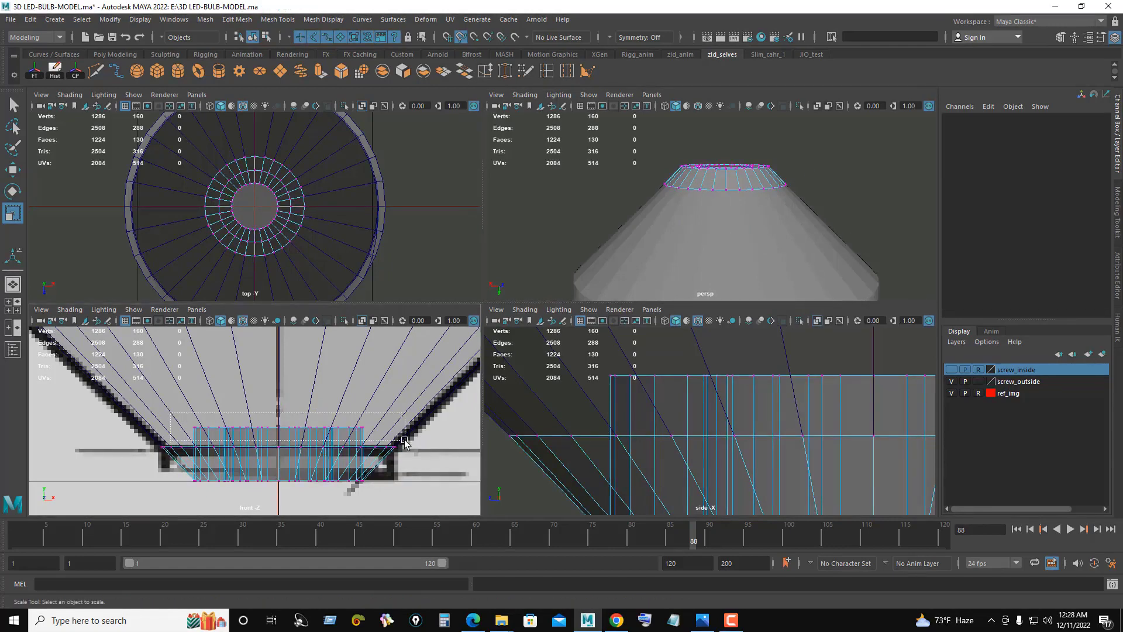
key("f")
left_click_drag(702, 175, 724, 138, "alt")
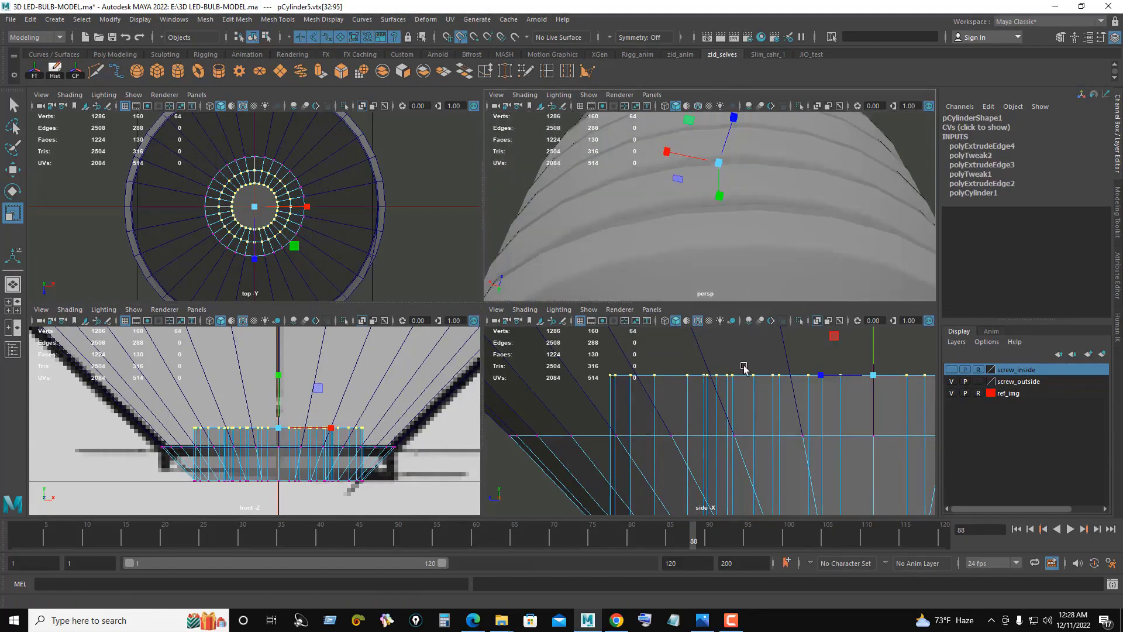
key("w")
scroll(745, 369, "down", 5)
left_click_drag(728, 375, 725, 316)
key("ctrl+z")
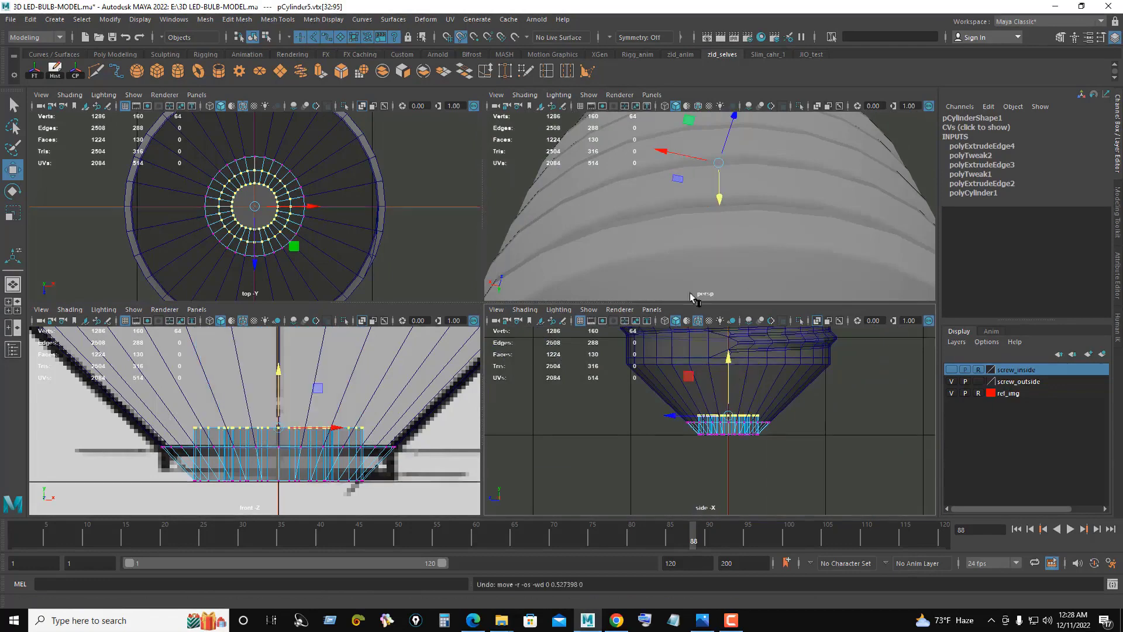
left_click_drag(728, 362, 731, 373)
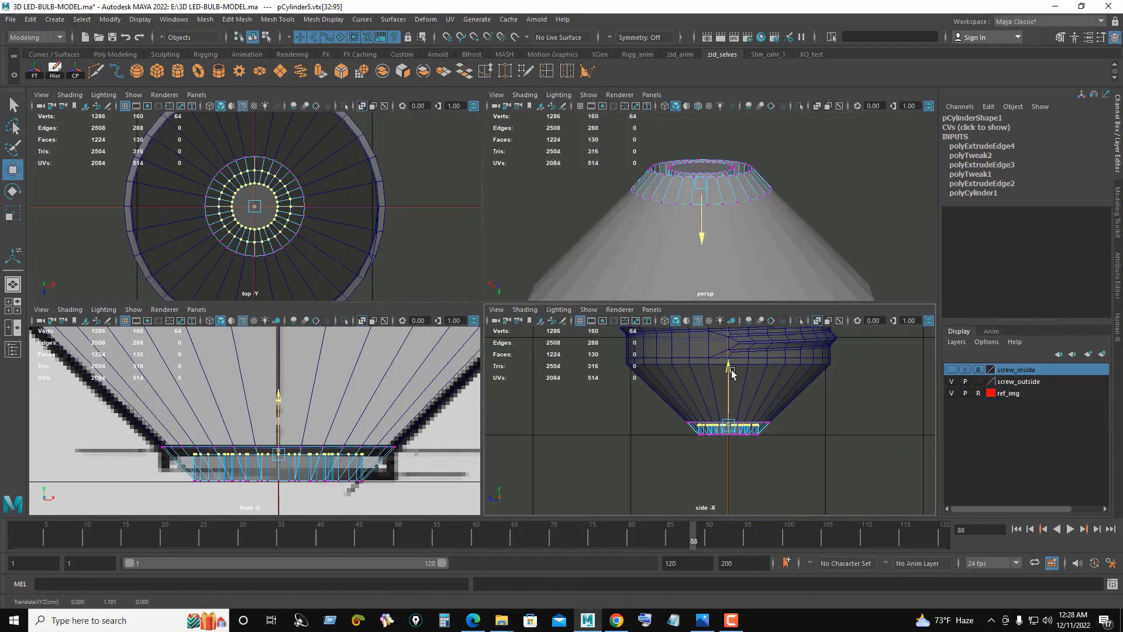
Step: Select the full edge loop around the cone's top rim
key("space")
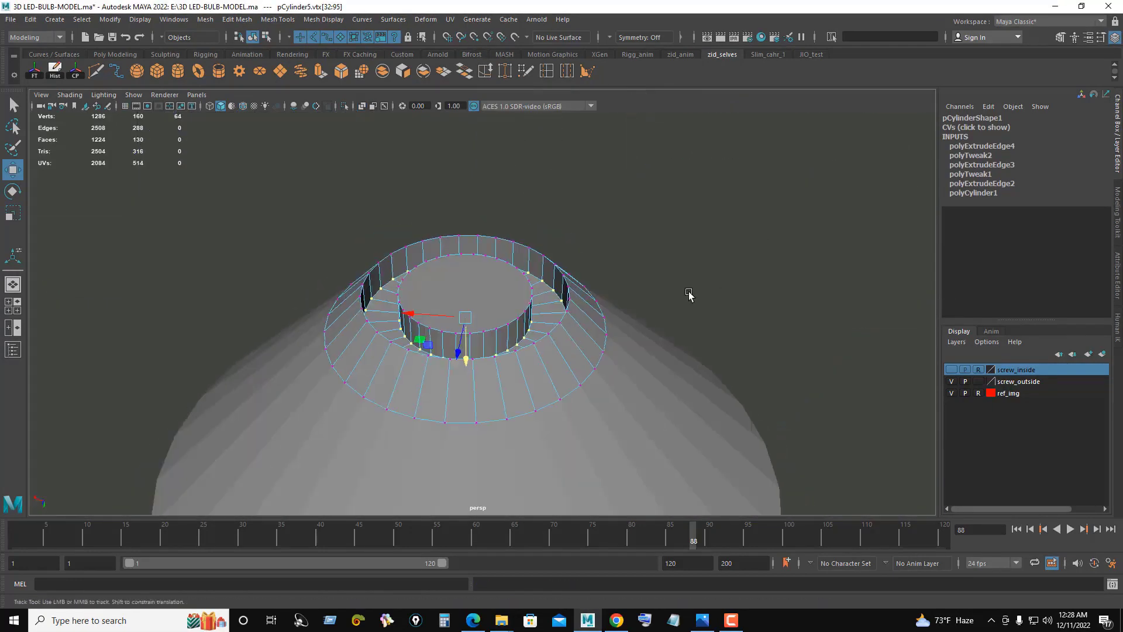
scroll(688, 295, "down", 3)
right_click_drag(755, 258, 819, 236)
left_click_drag(657, 314, 582, 323, "alt")
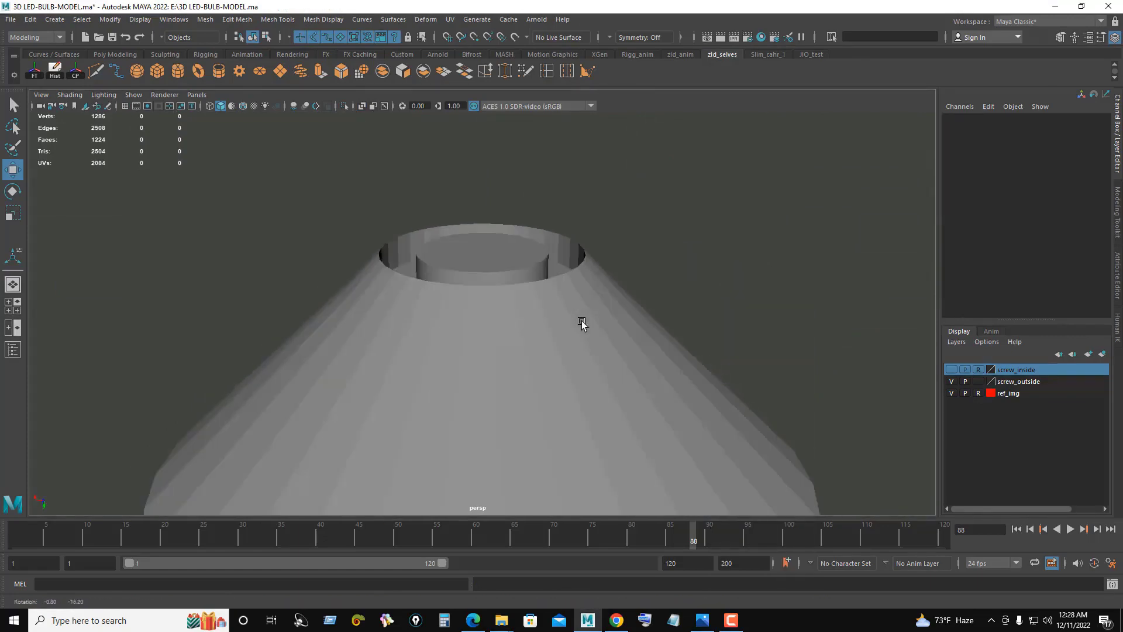
double_click(536, 297)
right_click_drag(696, 220, 571, 317)
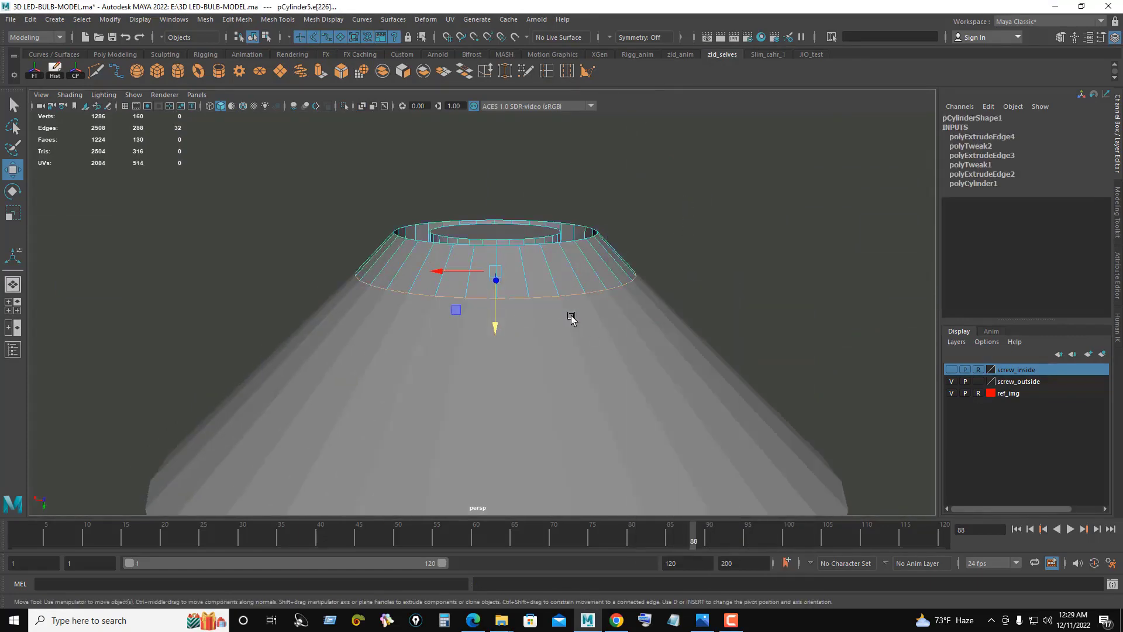
Step: Extrude the rim edges slightly downward and widen the new edge ring
scroll(585, 319, "down", 2)
key("space")
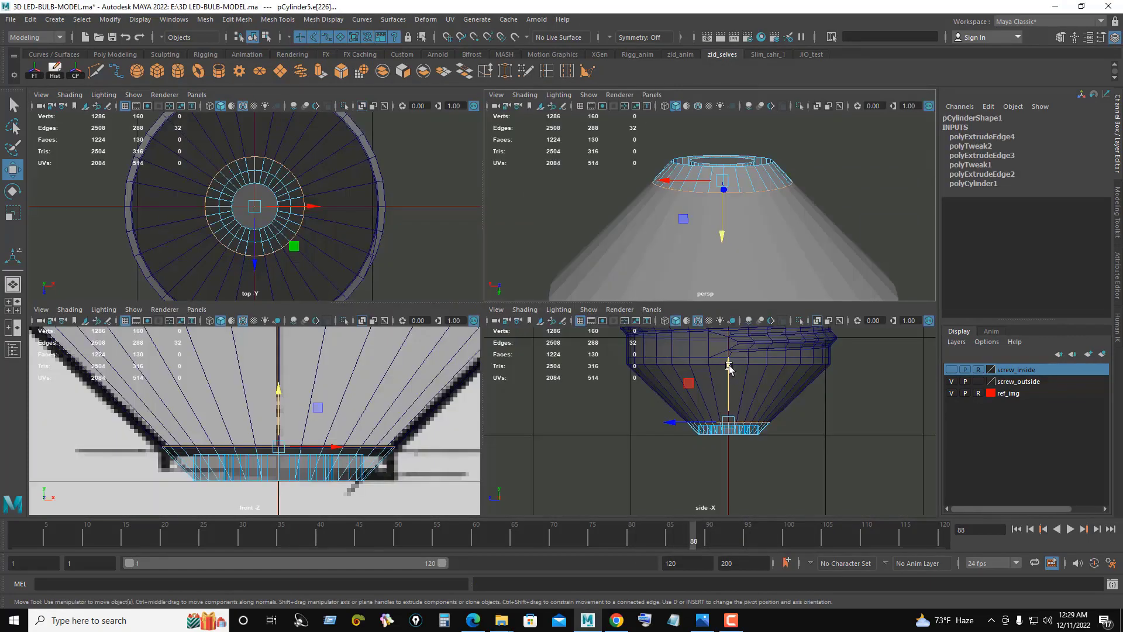
left_click_drag(729, 367, 728, 374, "shift")
scroll(761, 410, "up", 2)
scroll(736, 404, "up", 2)
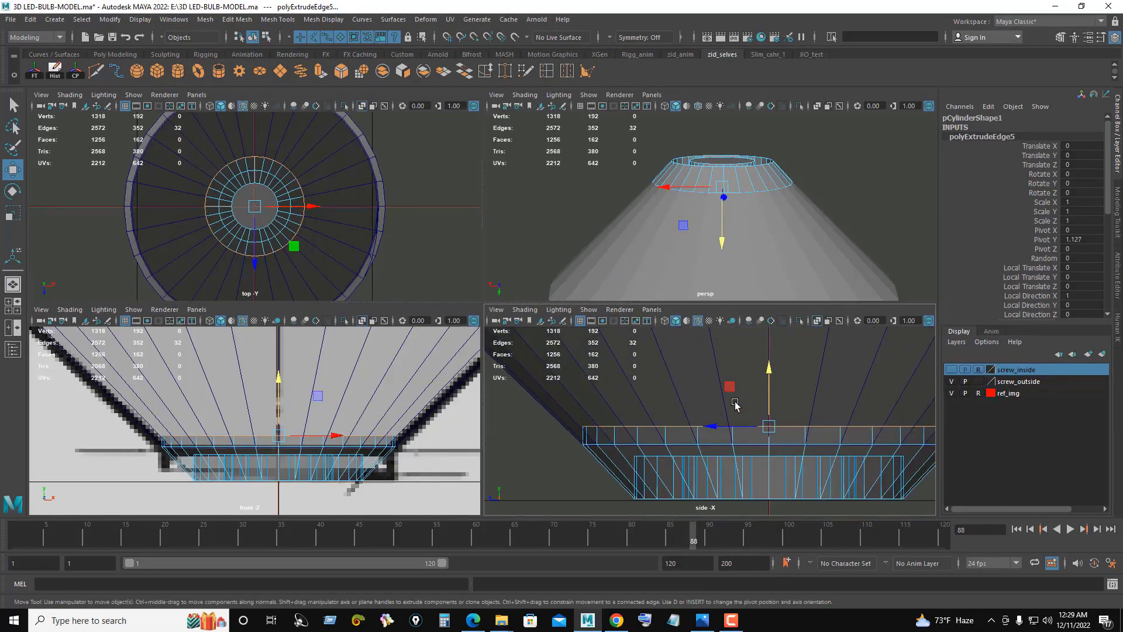
key("space")
scroll(603, 328, "up", 2)
key("r")
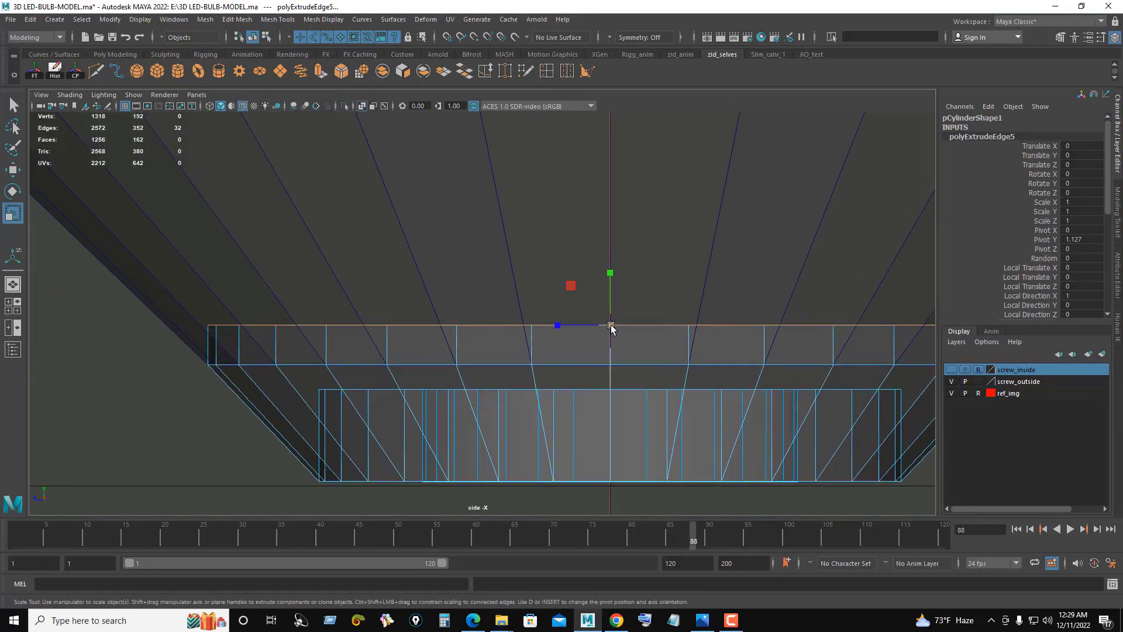
key("space")
right_click_drag(835, 211, 843, 185)
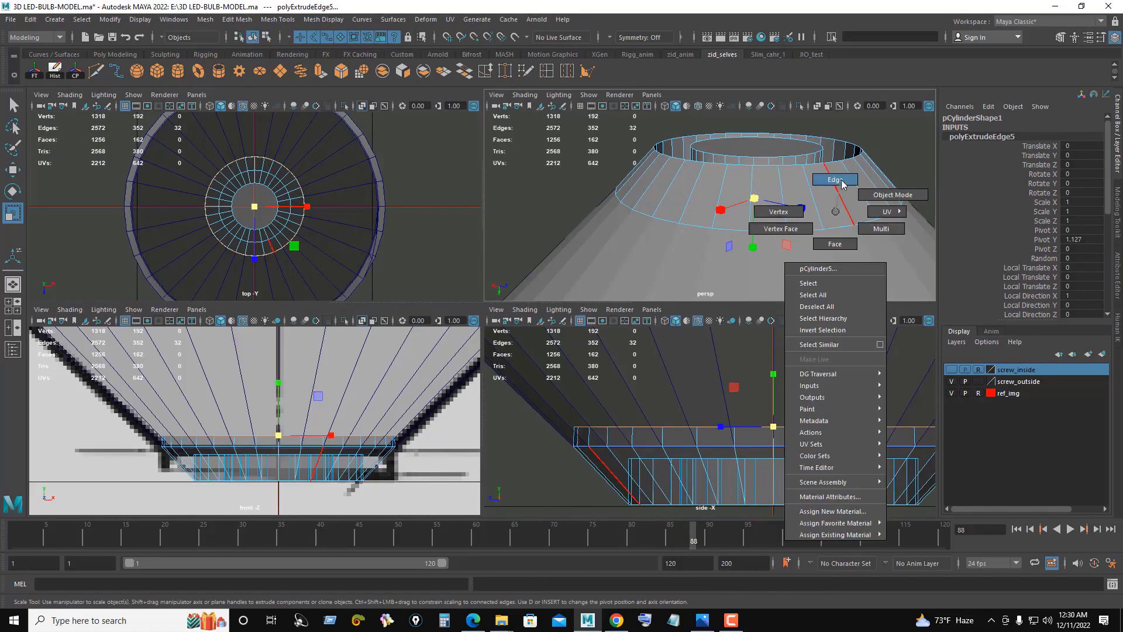
left_click(733, 421)
left_click_drag(772, 447, 775, 449)
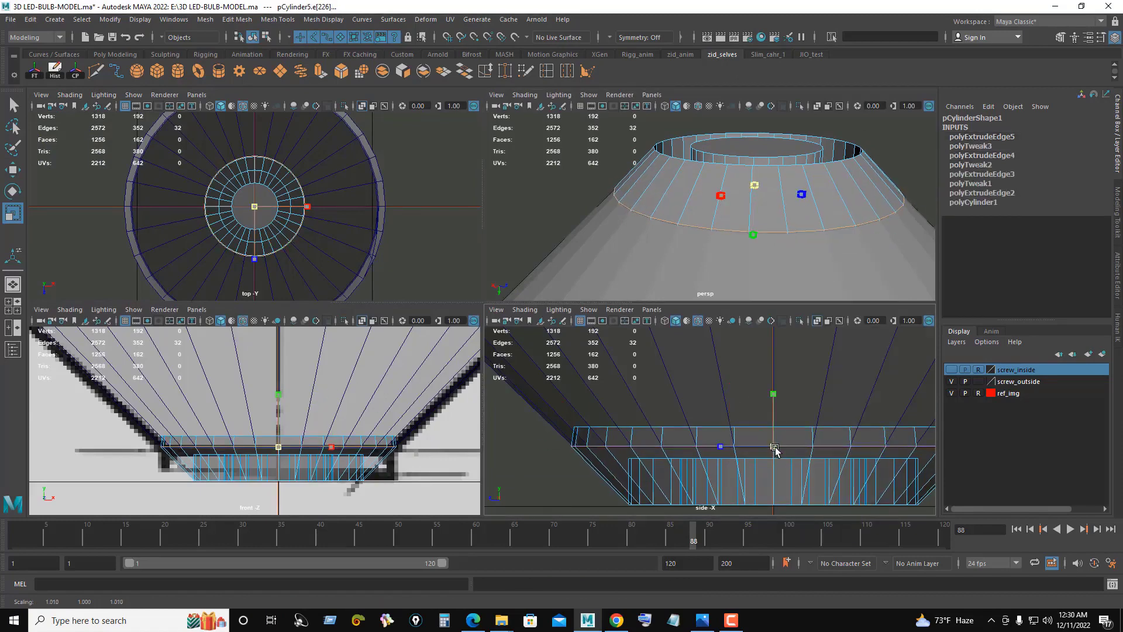
Step: Scale the new lip's edge loop slightly outward into a flare
key("space")
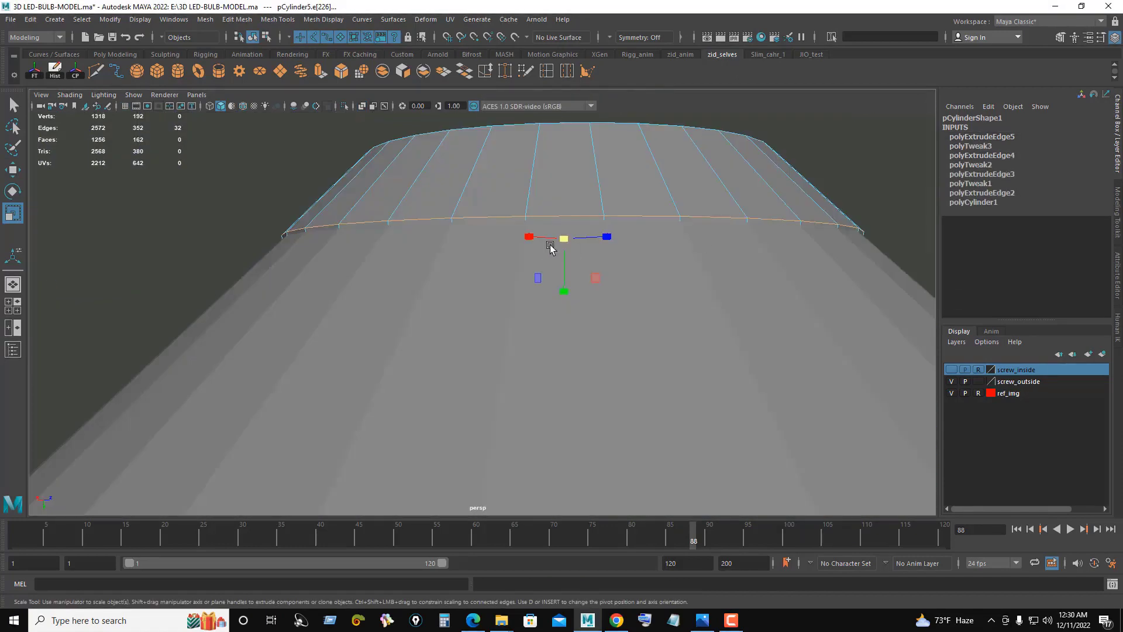
mouse_move(551, 244)
left_mouse_down("alt")
mouse_move(659, 248)
mouse_move(690, 233)
mouse_move(554, 286)
left_mouse_up("alt")
key("space")
key("space")
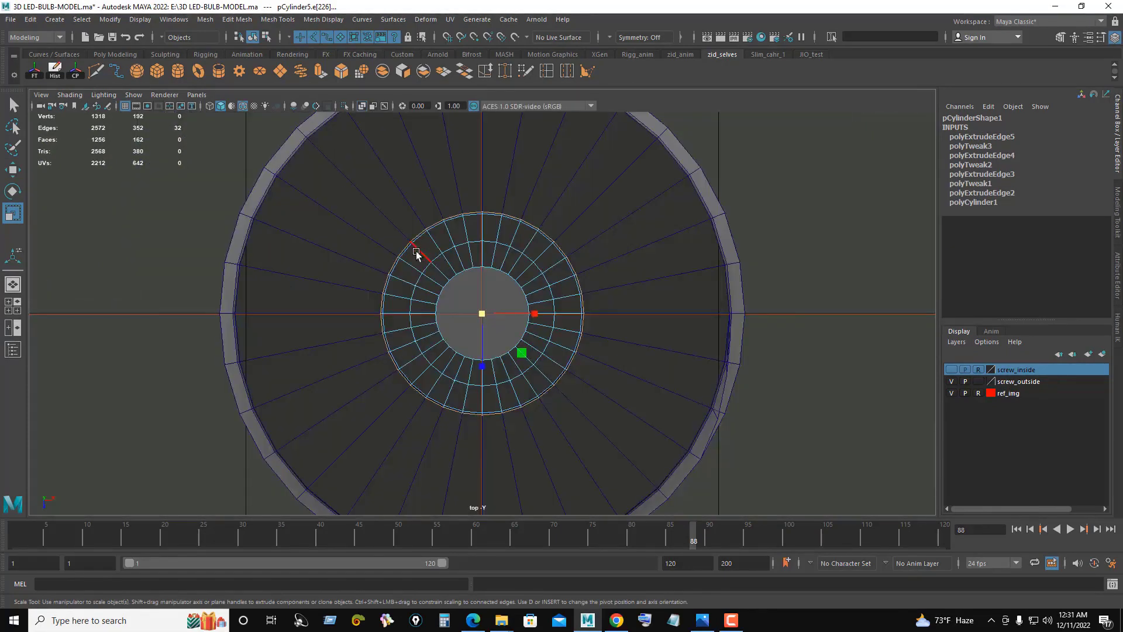
scroll(486, 314, "up", 2)
left_click_drag(486, 315, 488, 317)
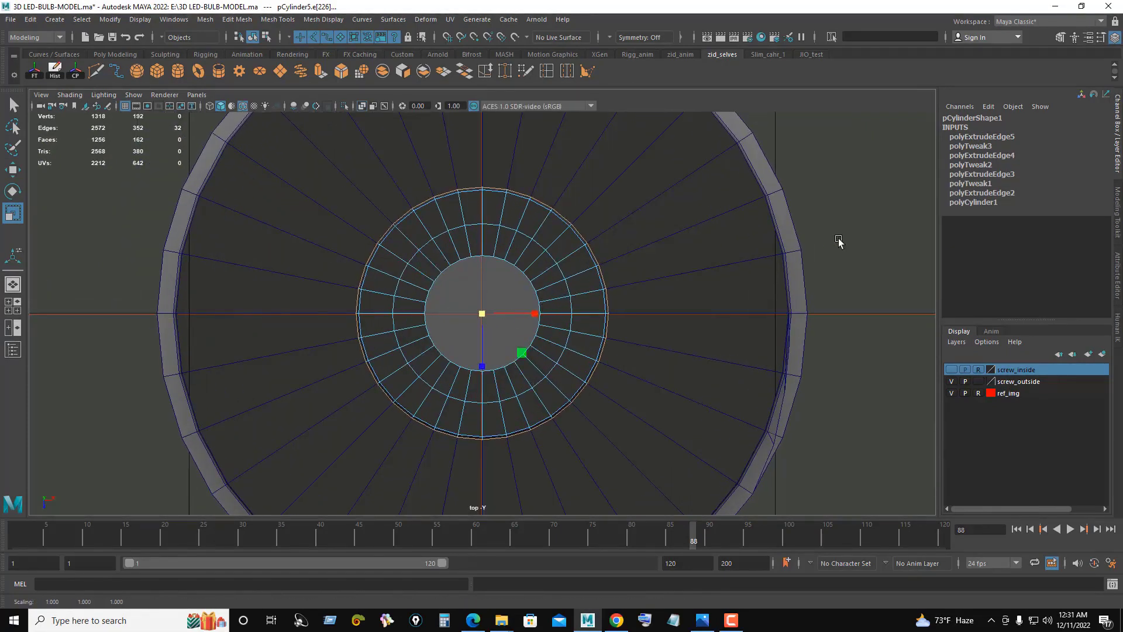
key("space")
key("space")
mouse_move(780, 188)
left_mouse_down("alt")
mouse_move(600, 169)
mouse_move(561, 191)
mouse_move(509, 251)
mouse_move(554, 146)
left_mouse_up("alt")
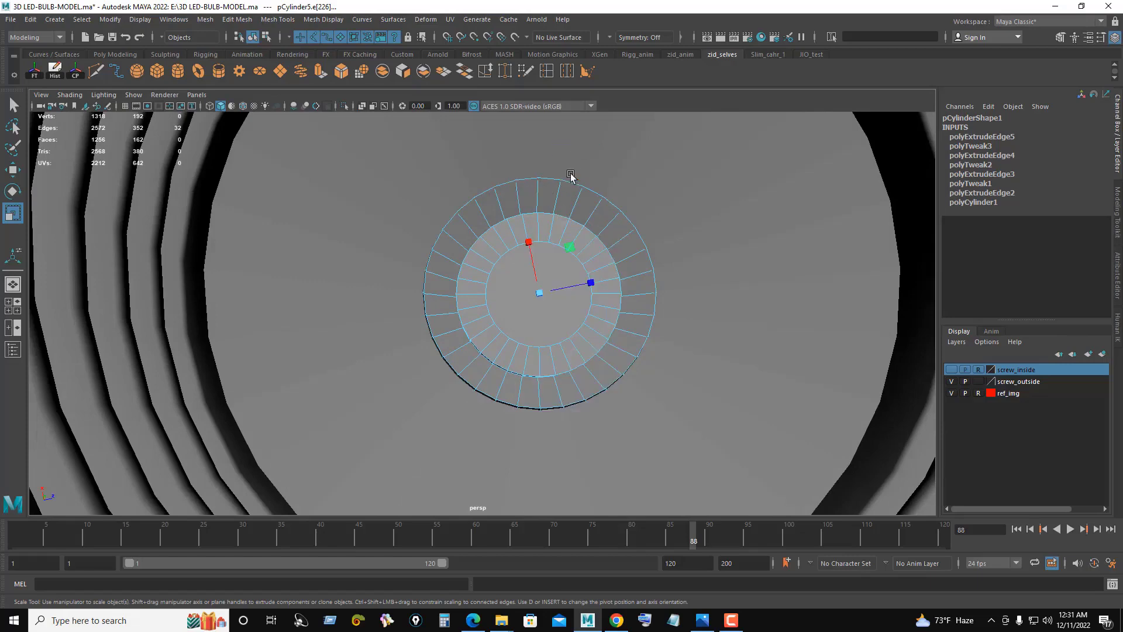
Step: Extrude the inner cylinder's end ring and scale it inward to narrow the opening
mouse_move(539, 294)
left_mouse_down("alt")
mouse_move(566, 233)
mouse_move(571, 243)
mouse_move(528, 284)
mouse_move(526, 261)
left_mouse_up("alt")
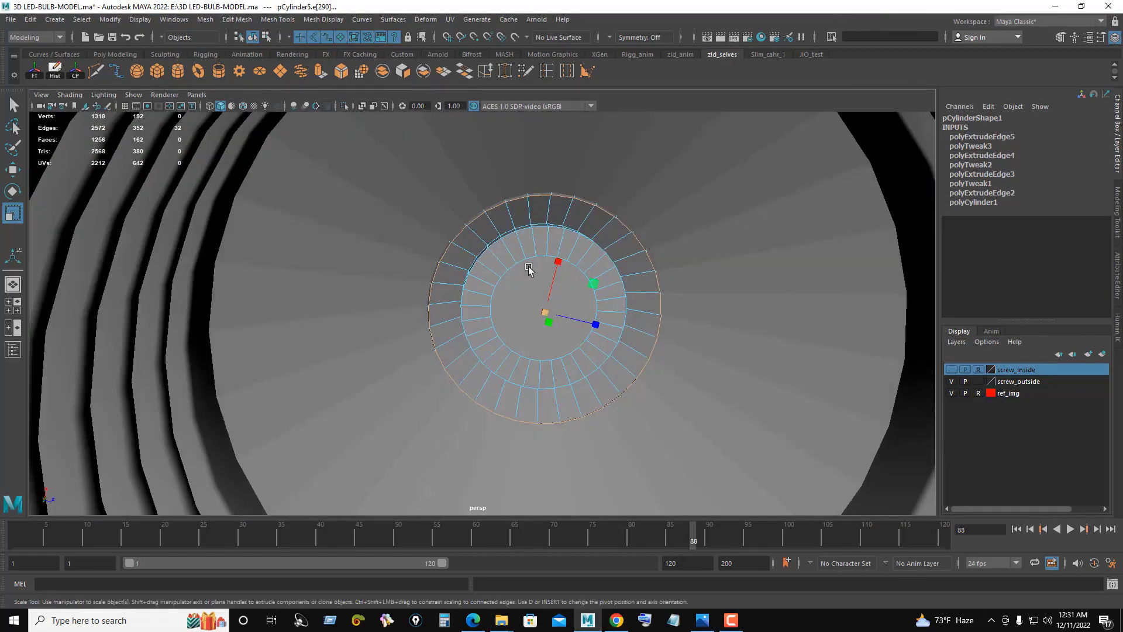
key("space")
left_click_drag(243, 204, 231, 206, "shift")
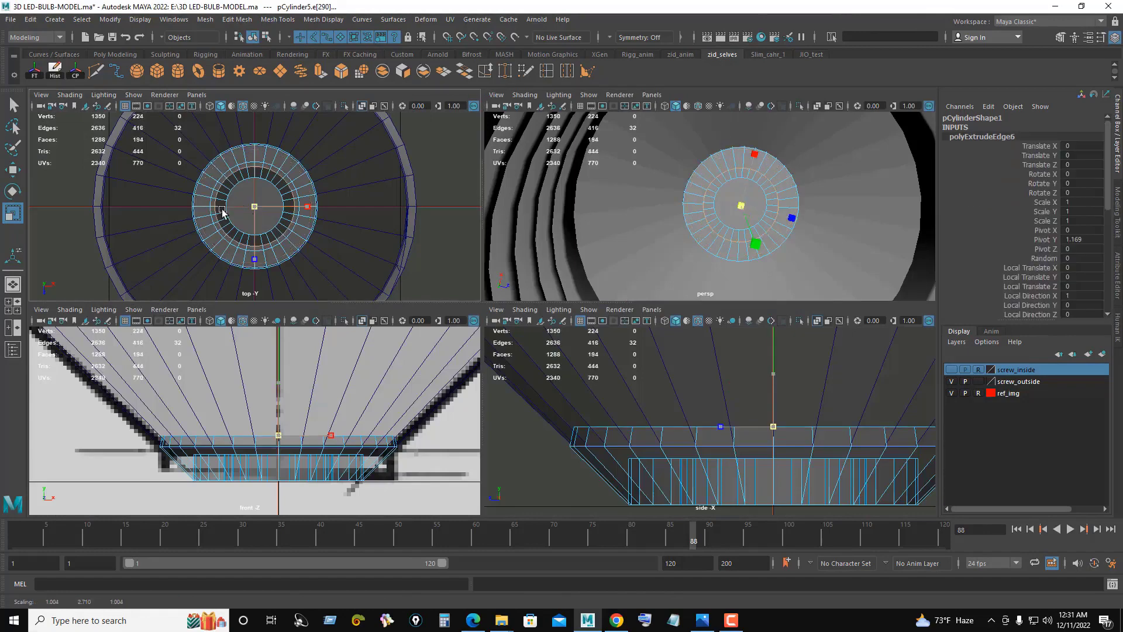
mouse_move(720, 193)
left_mouse_down("alt")
mouse_move(748, 167)
mouse_move(641, 186)
mouse_move(710, 156)
mouse_move(774, 157)
mouse_move(724, 237)
left_mouse_up("alt")
Step: Bevel the top rim edge loop with a fraction of 0.3
right_click_drag(731, 182, 714, 195)
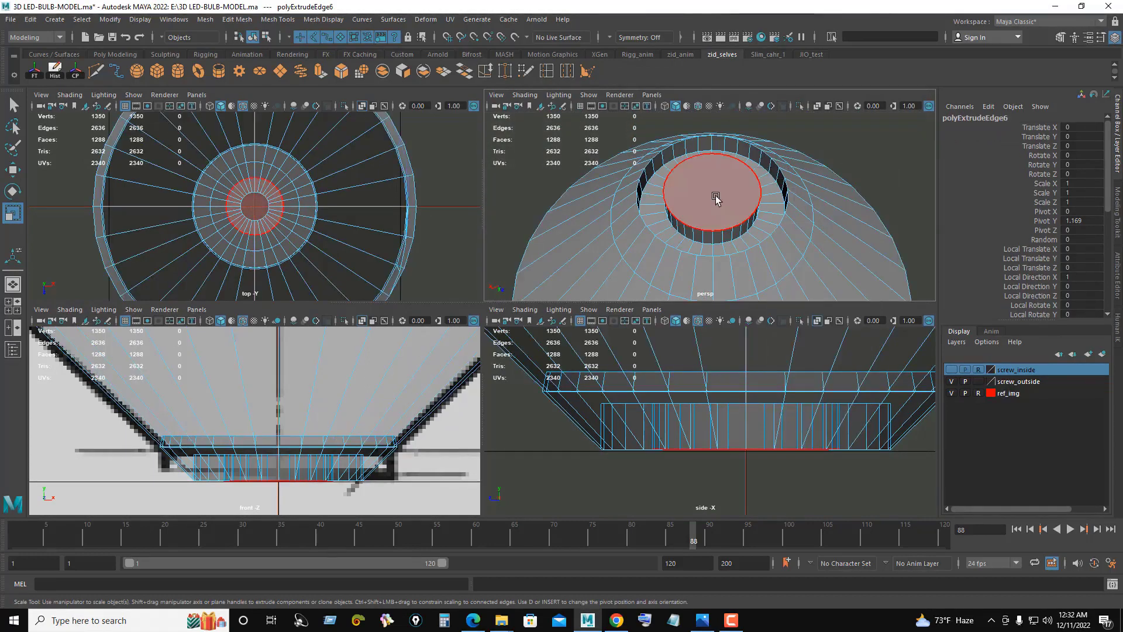
key("space")
double_click(531, 268)
left_click_drag(532, 268, 637, 282, "alt")
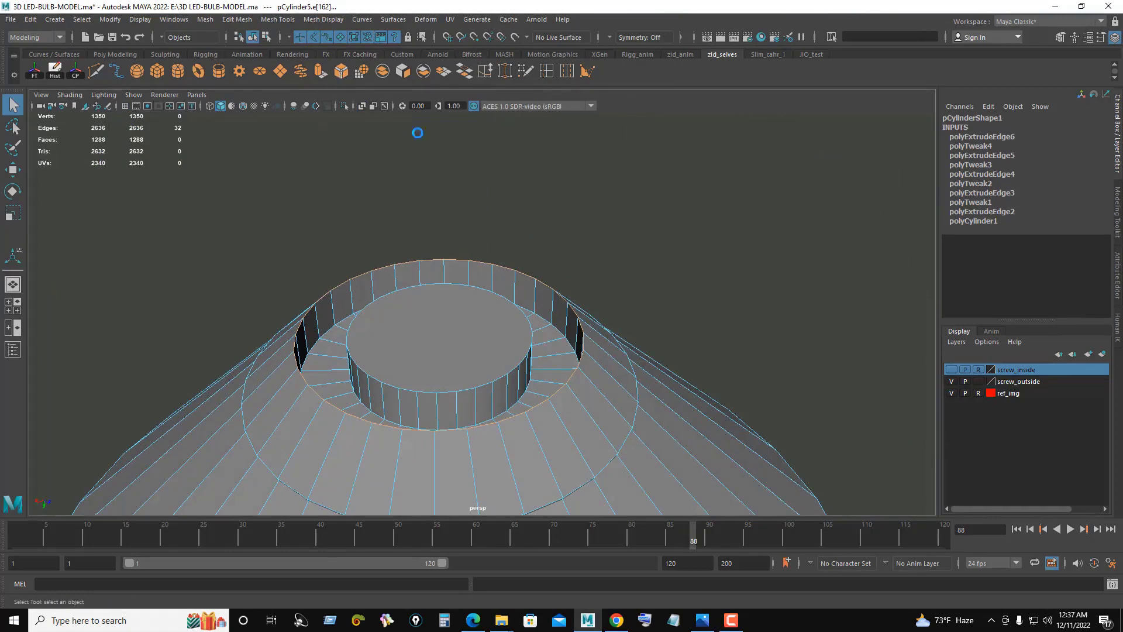
left_click_drag(466, 193, 436, 219, "alt")
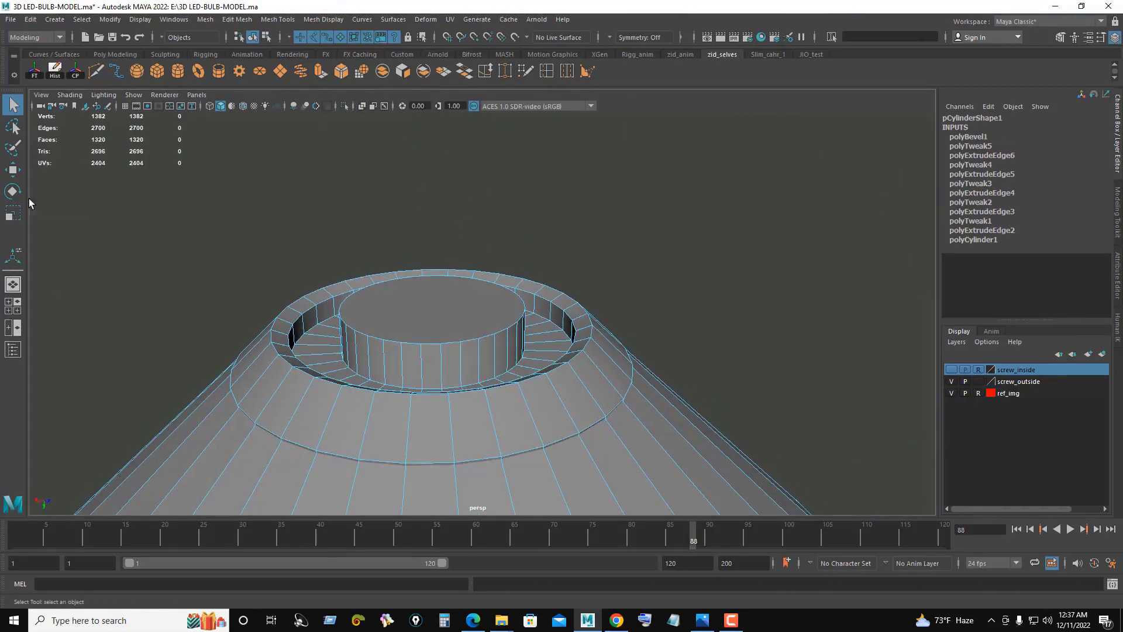
left_click(967, 139)
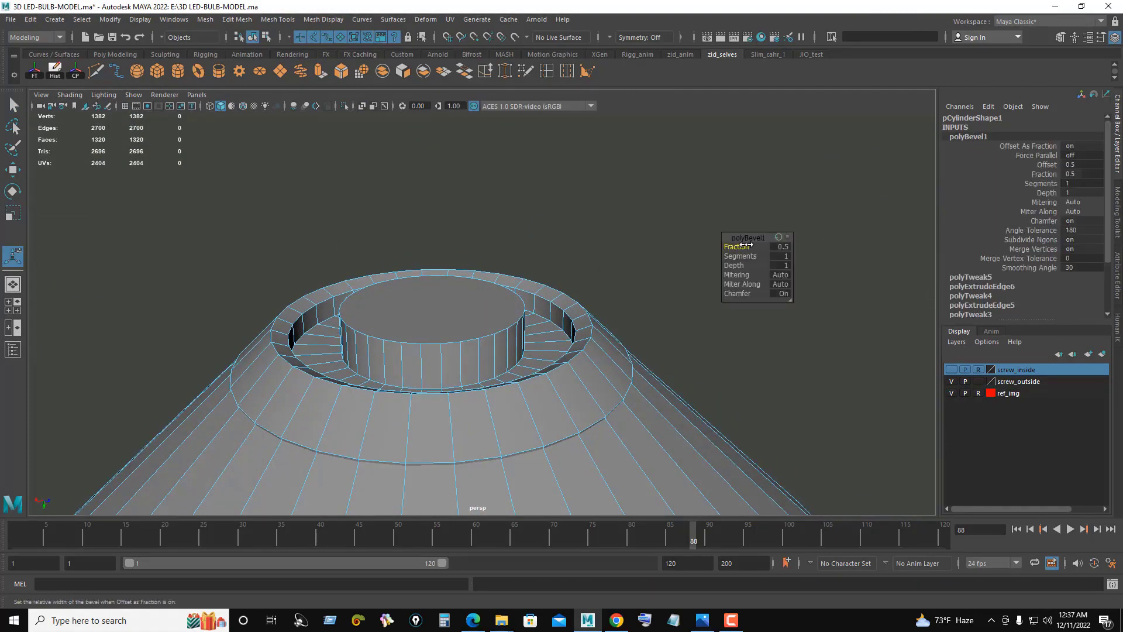
left_click_drag(747, 244, 624, 243)
Step: Squash the 32-face loop beside the rim to about half its height
right_click(646, 216)
right_click_drag(647, 223, 647, 251)
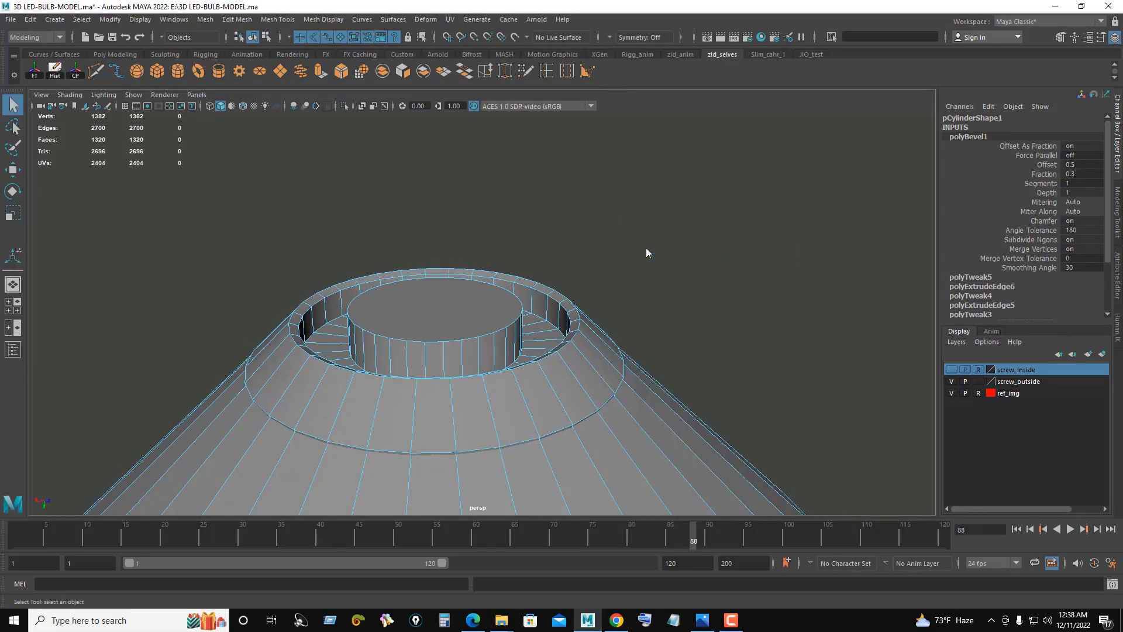
double_click(558, 298)
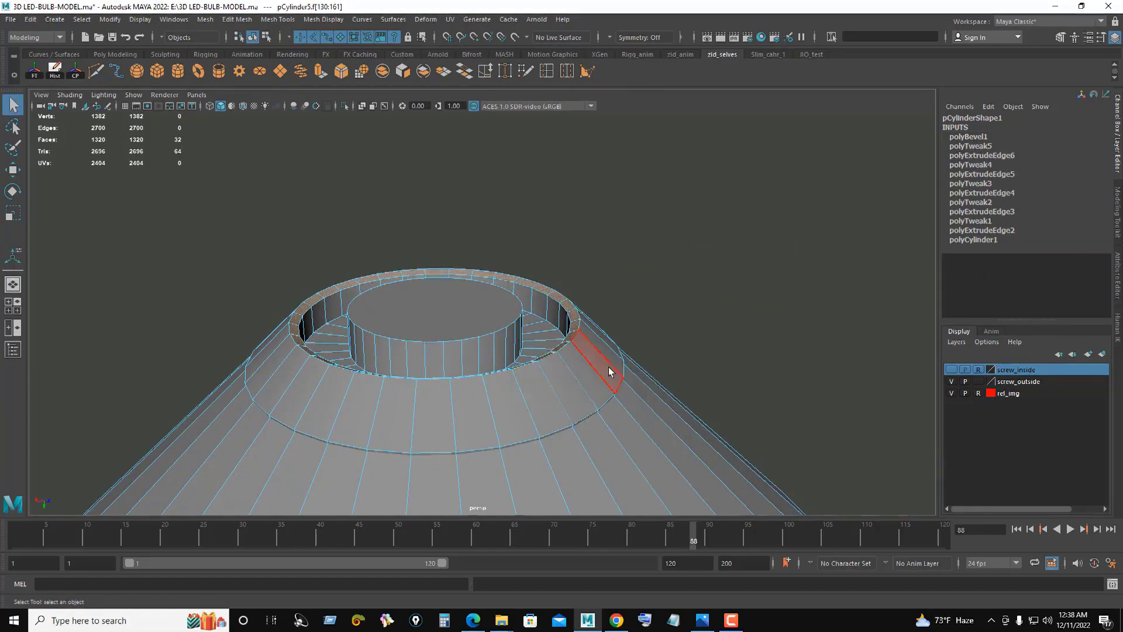
key("space")
key("r")
left_click_drag(746, 387, 759, 416)
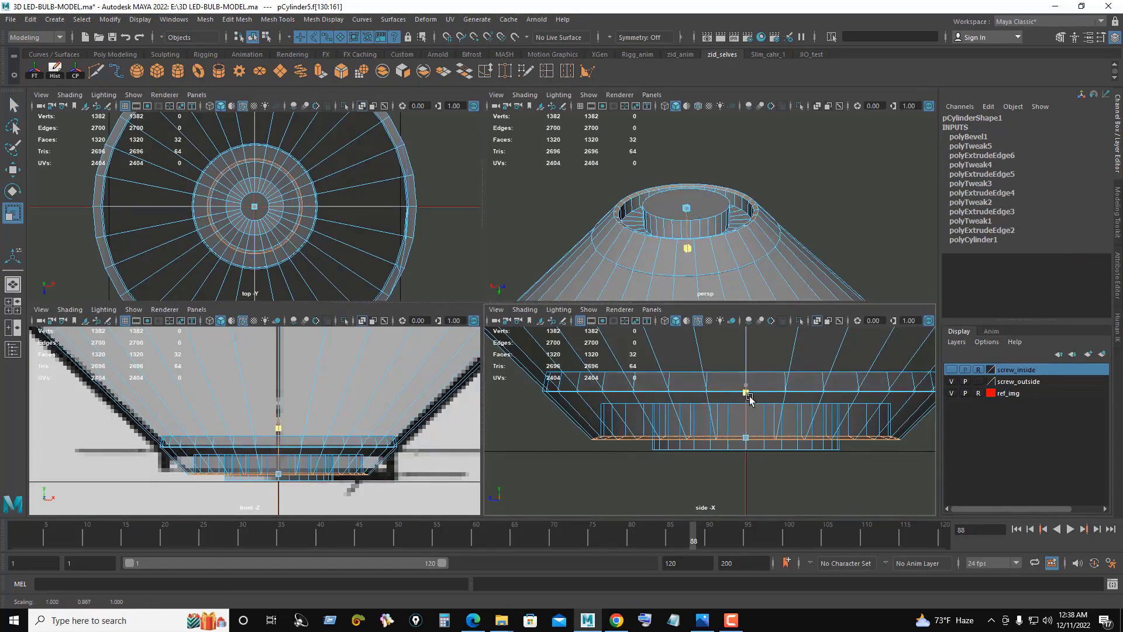
key("space")
left_click_drag(426, 263, 571, 283, "alt")
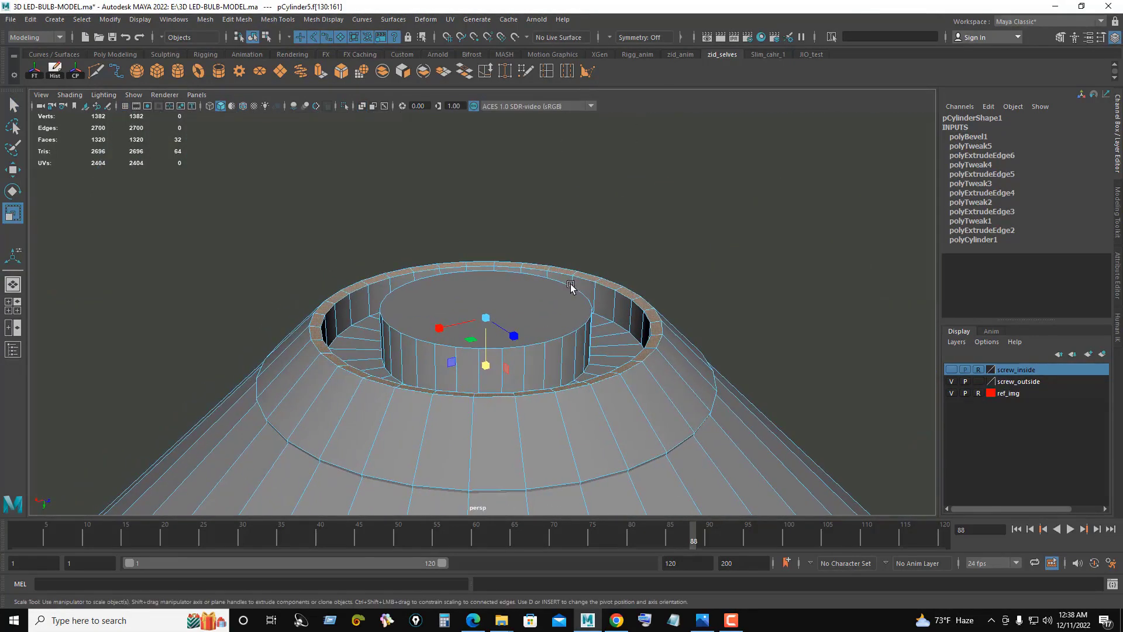
right_click(709, 199)
Step: Insert a new edge loop around the cone near the rim and select it
left_click(672, 295)
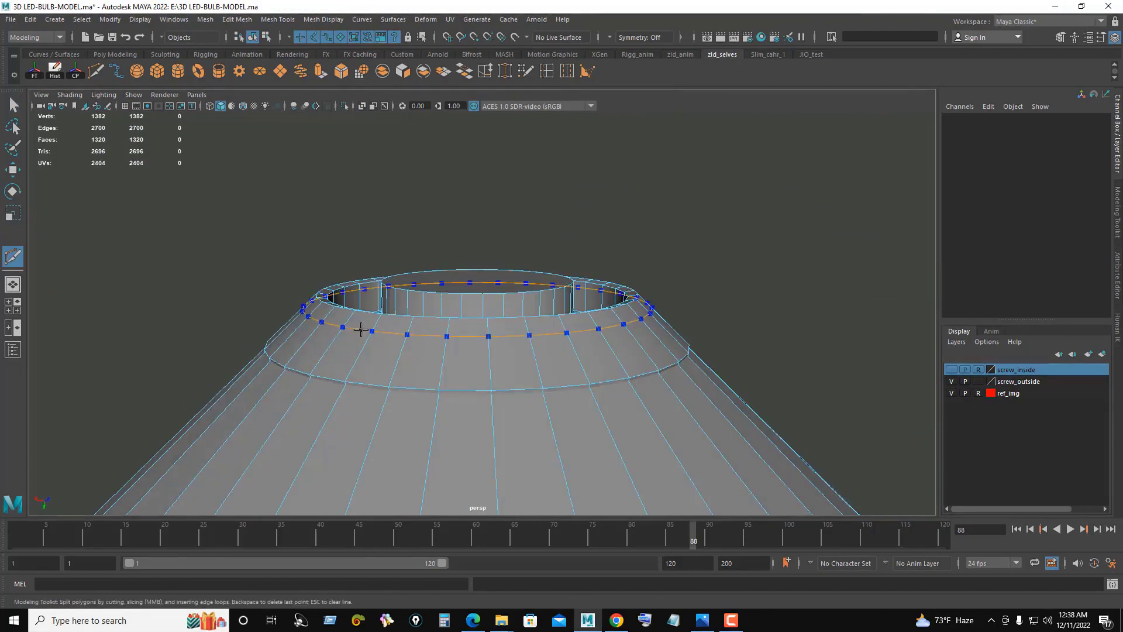
left_click(368, 334, "ctrl")
scroll(550, 302, "down", 3)
scroll(550, 303, "down", 3)
key("q")
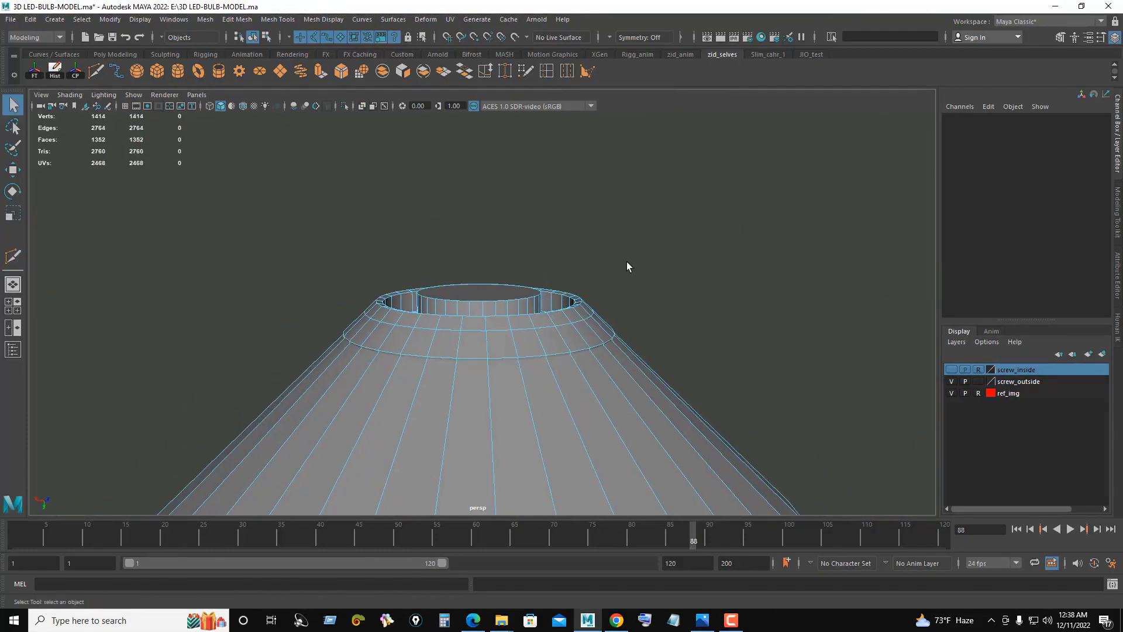
double_click(545, 331)
key("r")
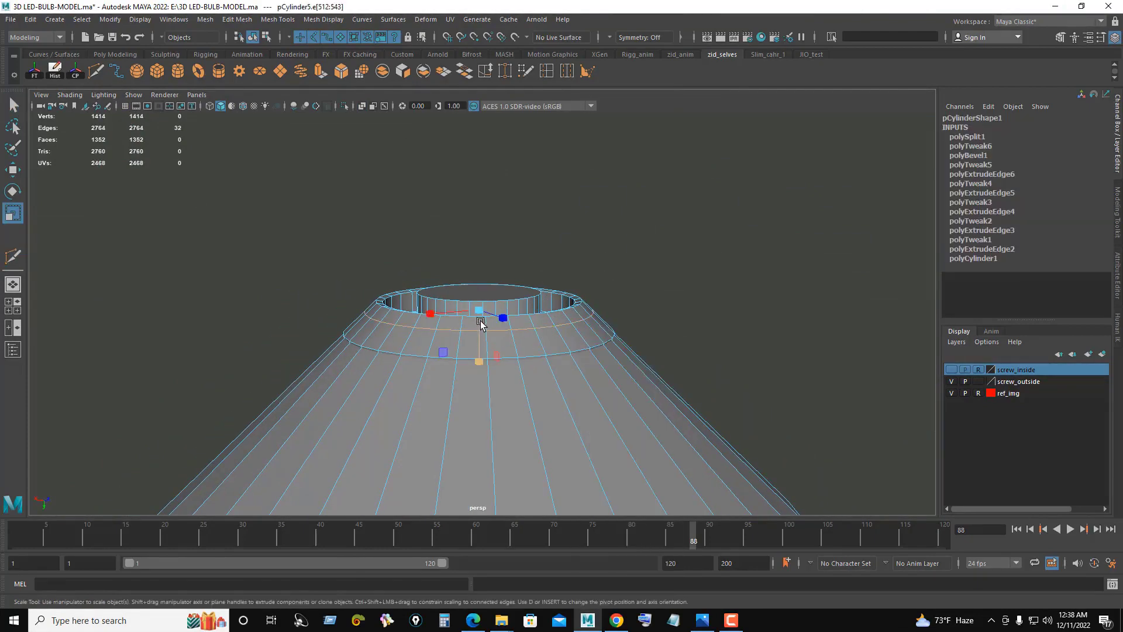
left_click(619, 254)
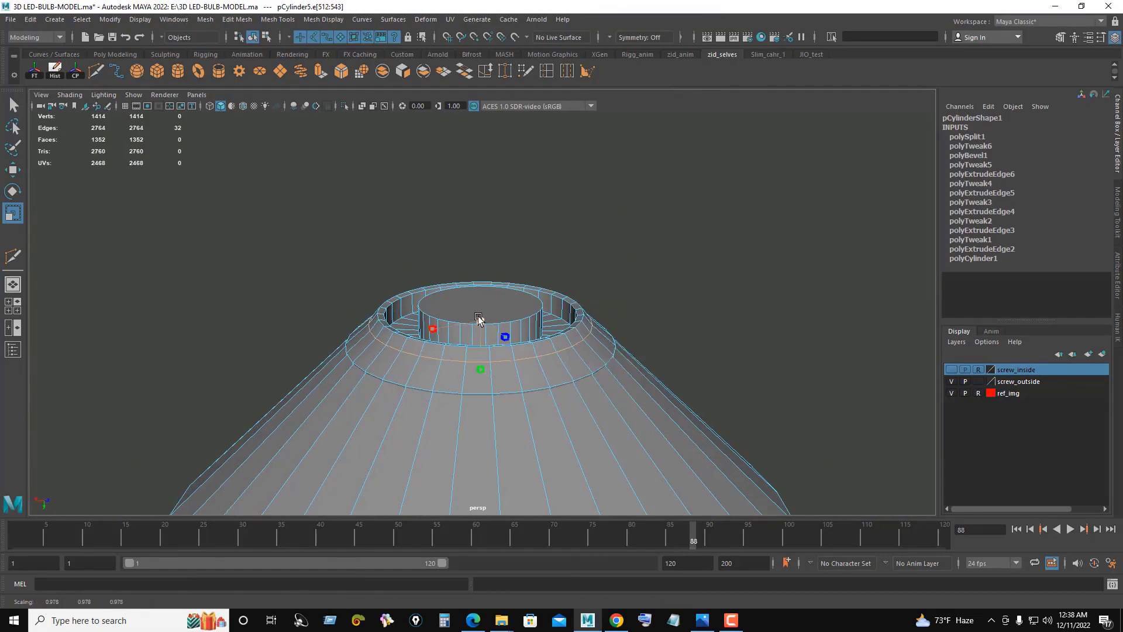
mouse_move(481, 318)
left_mouse_down("alt")
mouse_move(508, 277)
mouse_move(540, 323)
mouse_move(499, 353)
left_mouse_up("alt")
key("t")
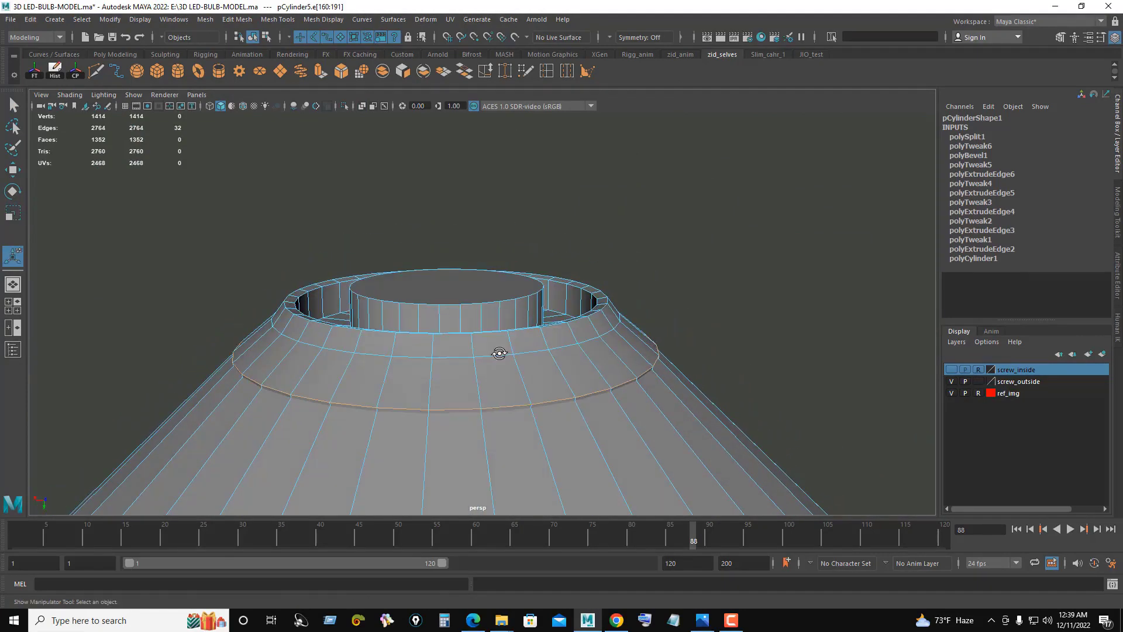
key("r")
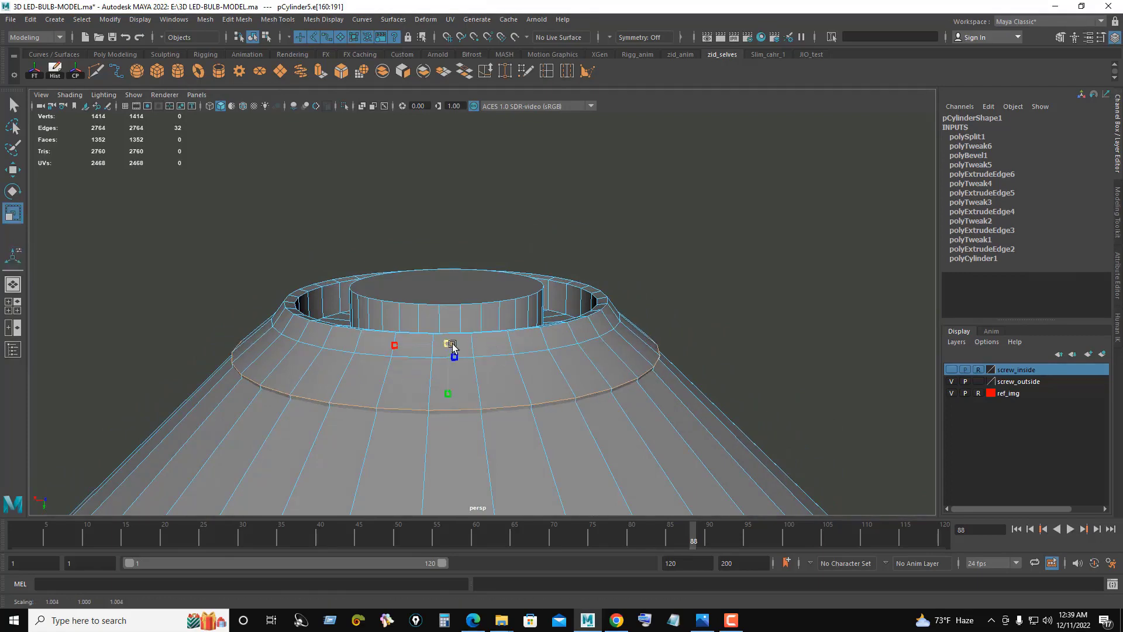
left_click_drag(501, 313, 512, 271, "alt")
Step: Set the rim bevel to fraction 0.1 with 2 segments
key("w")
key("space")
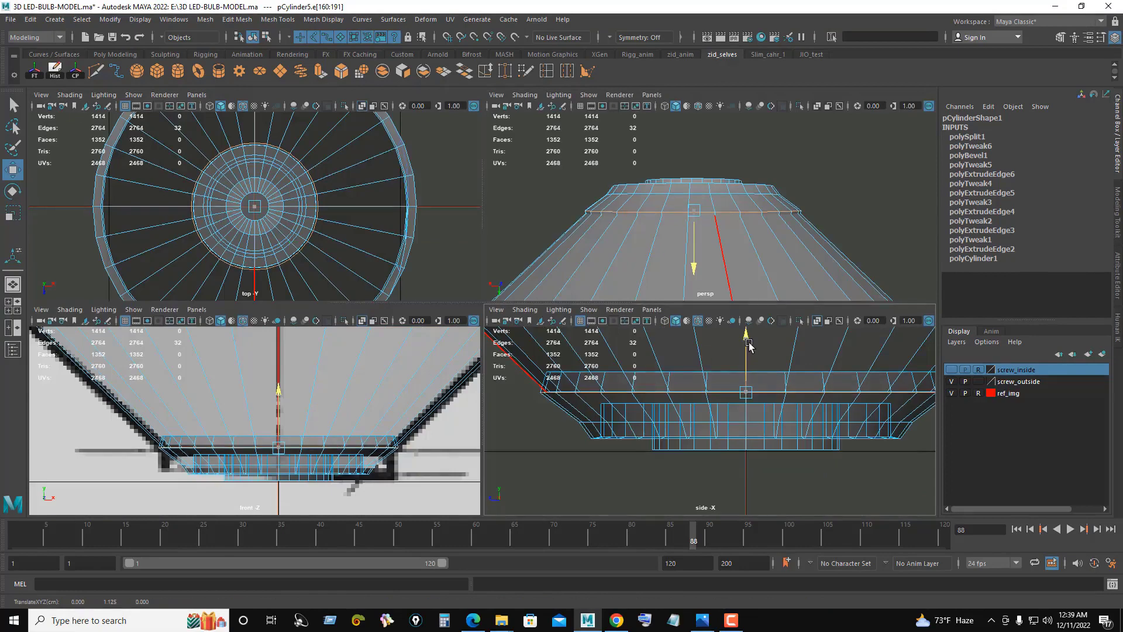
key("space")
left_click_drag(520, 269, 554, 269, "alt")
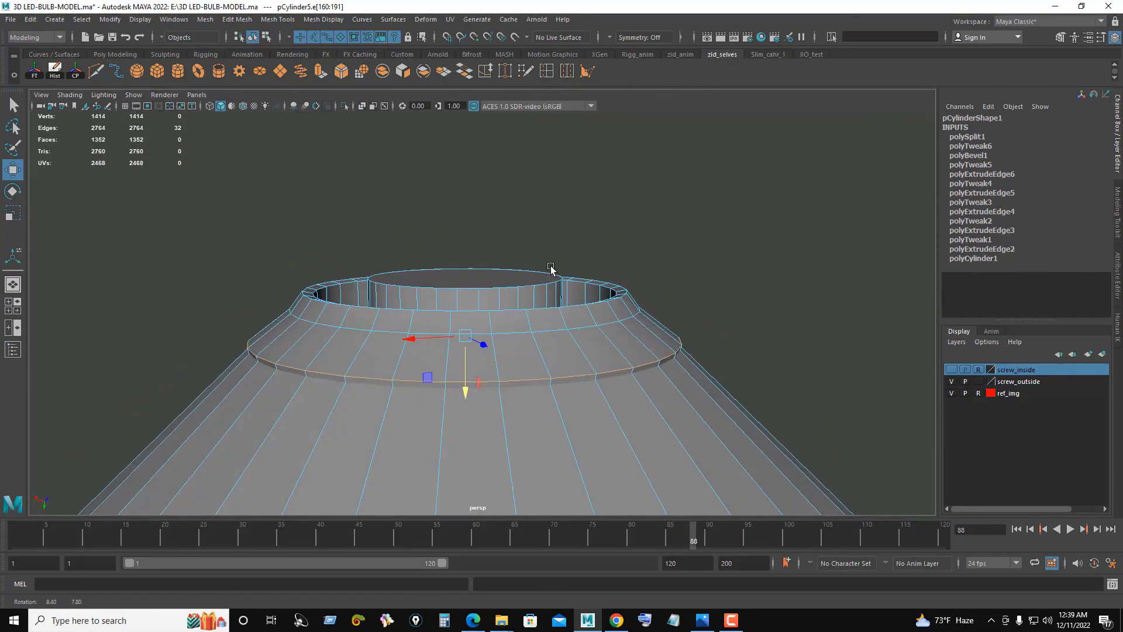
left_click_drag(574, 311, 615, 329, "alt")
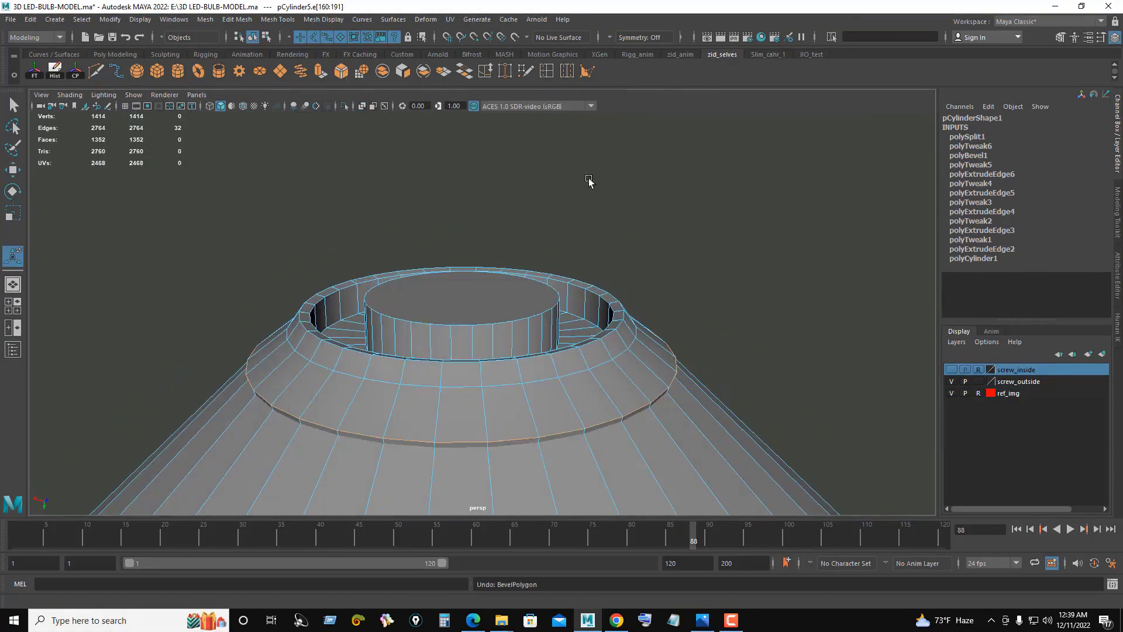
key("ctrl+b")
left_click(982, 137)
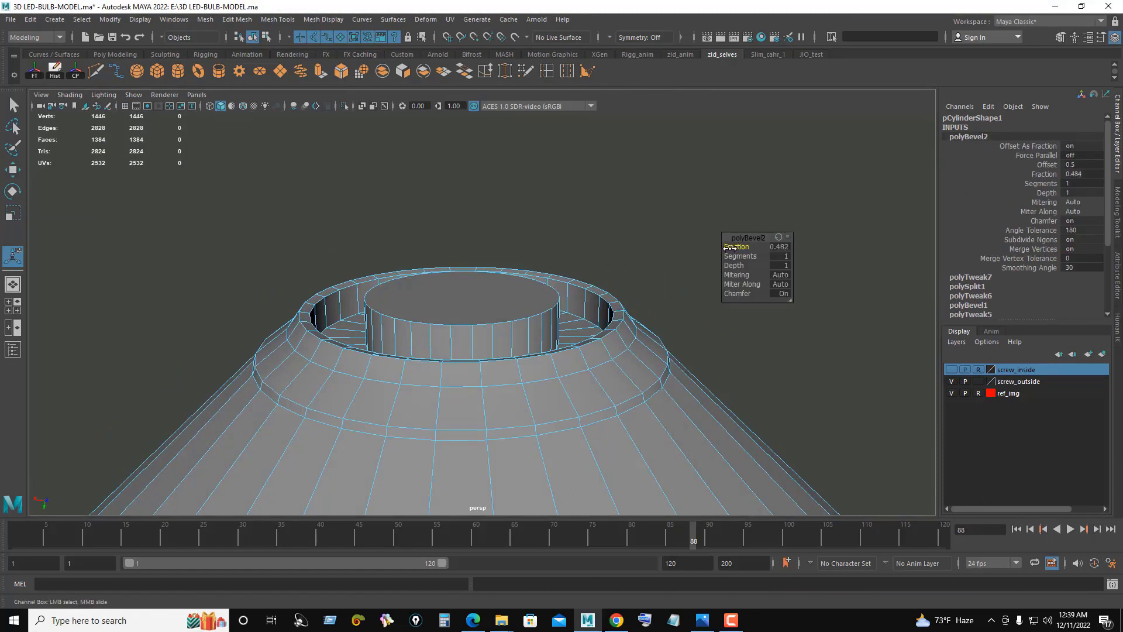
mouse_move(731, 247)
left_mouse_down()
mouse_move(572, 250)
mouse_move(833, 259)
mouse_move(703, 287)
mouse_move(447, 303)
mouse_move(513, 303)
left_mouse_up()
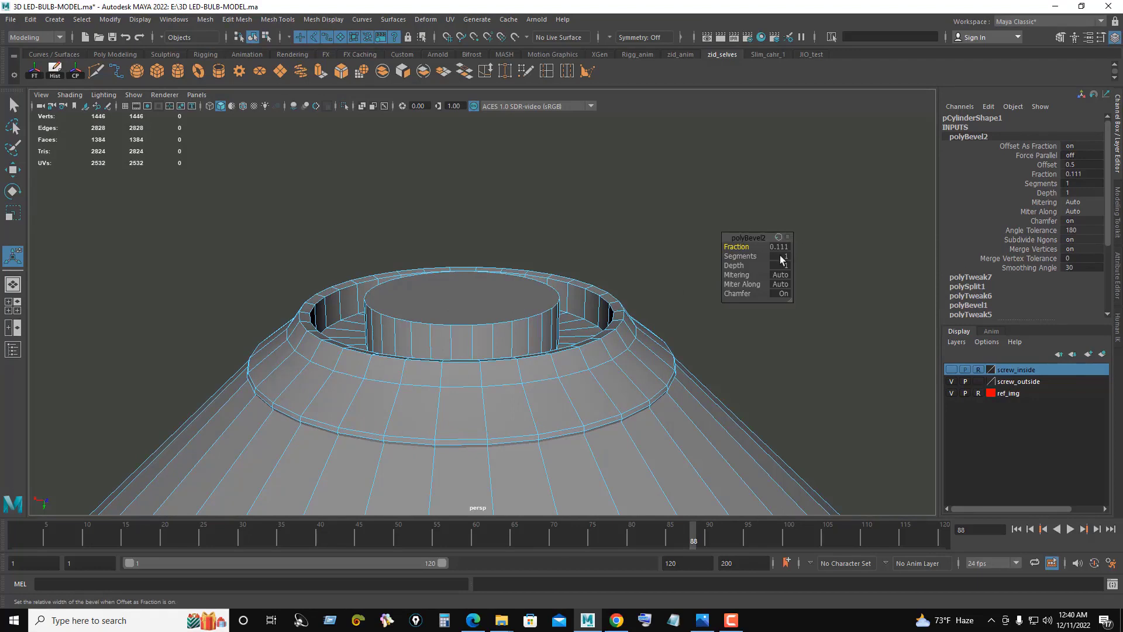
type("0.1")
left_click(788, 256)
type("2")
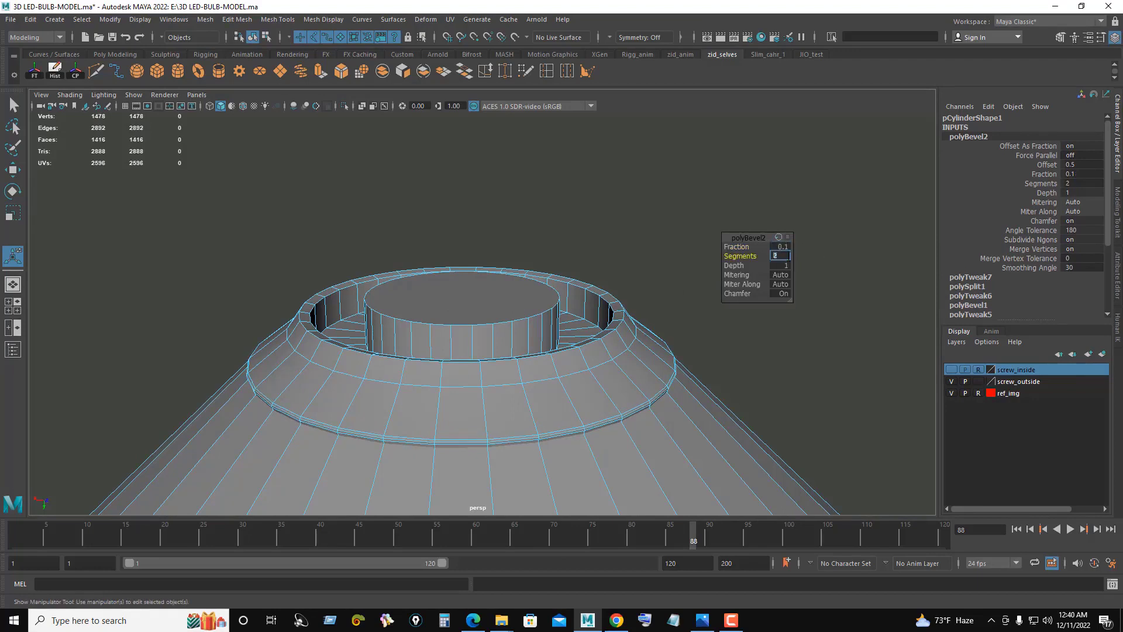
type("q")
Step: Bevel the ring's upper rim edges with a narrow 0.15 fraction
left_click(604, 340)
left_click_drag(599, 334, 721, 285, "alt")
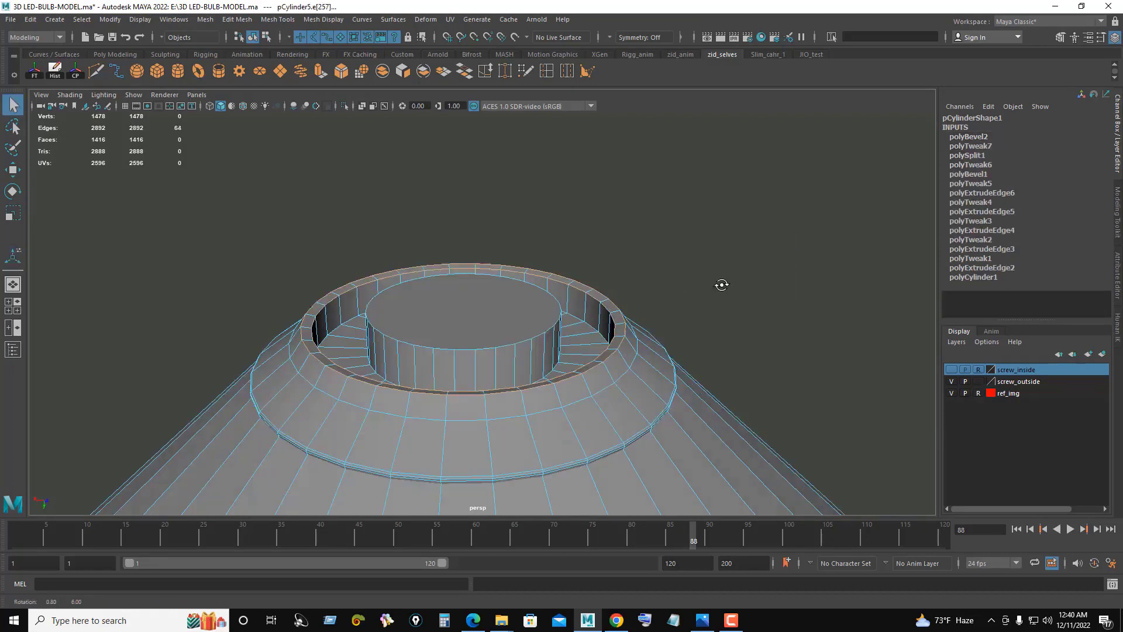
left_click(345, 73)
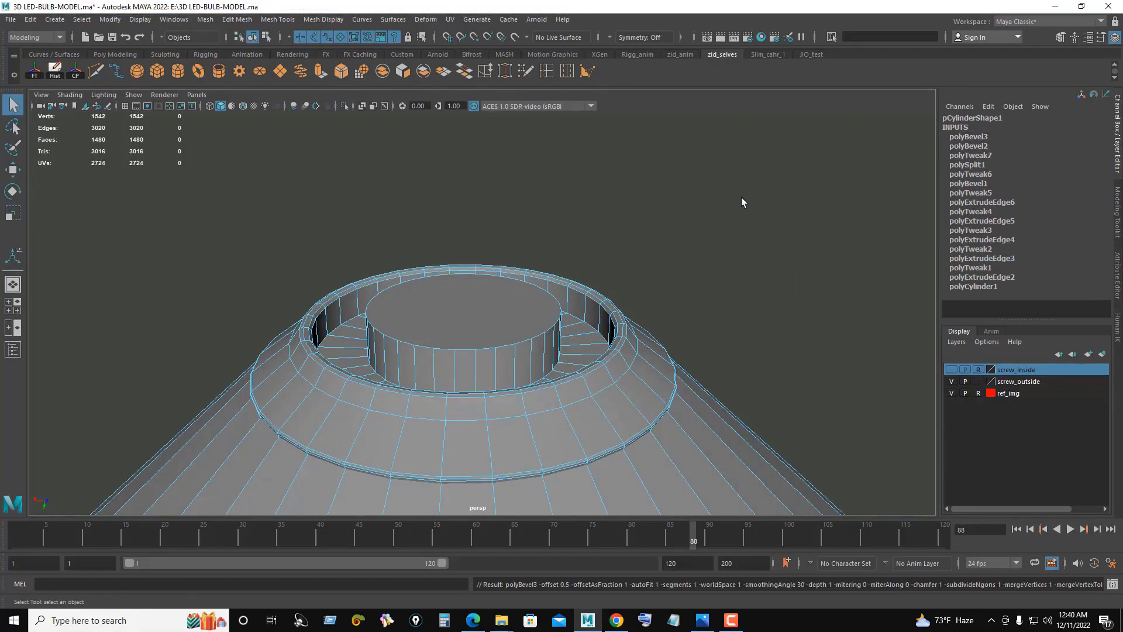
left_click_drag(741, 198, 681, 246, "alt")
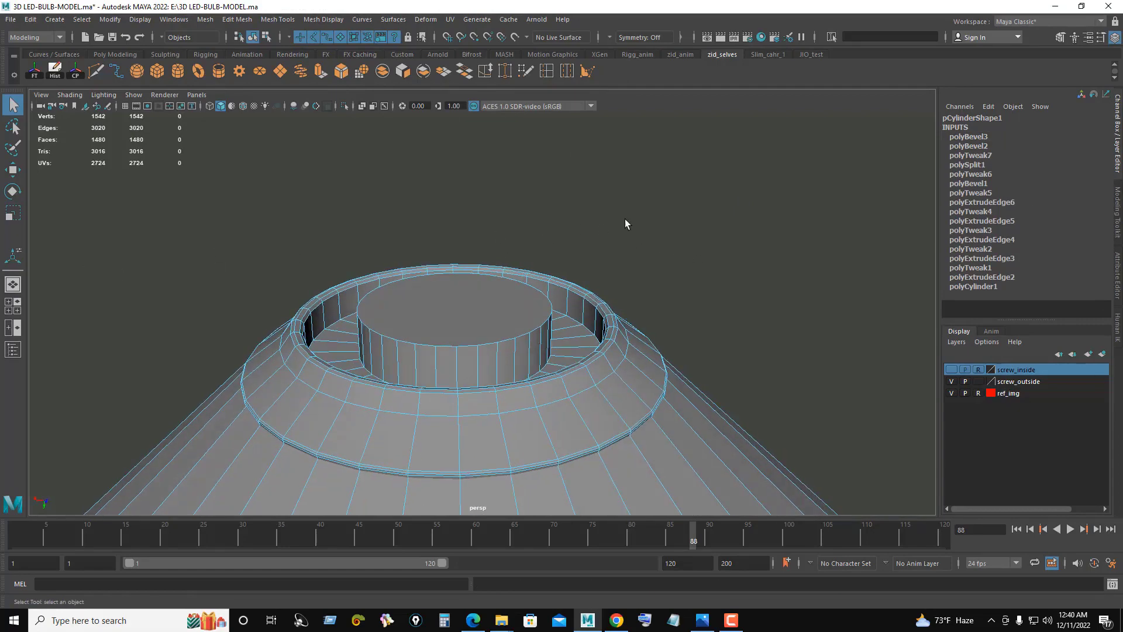
left_click(21, 265)
left_click(968, 137)
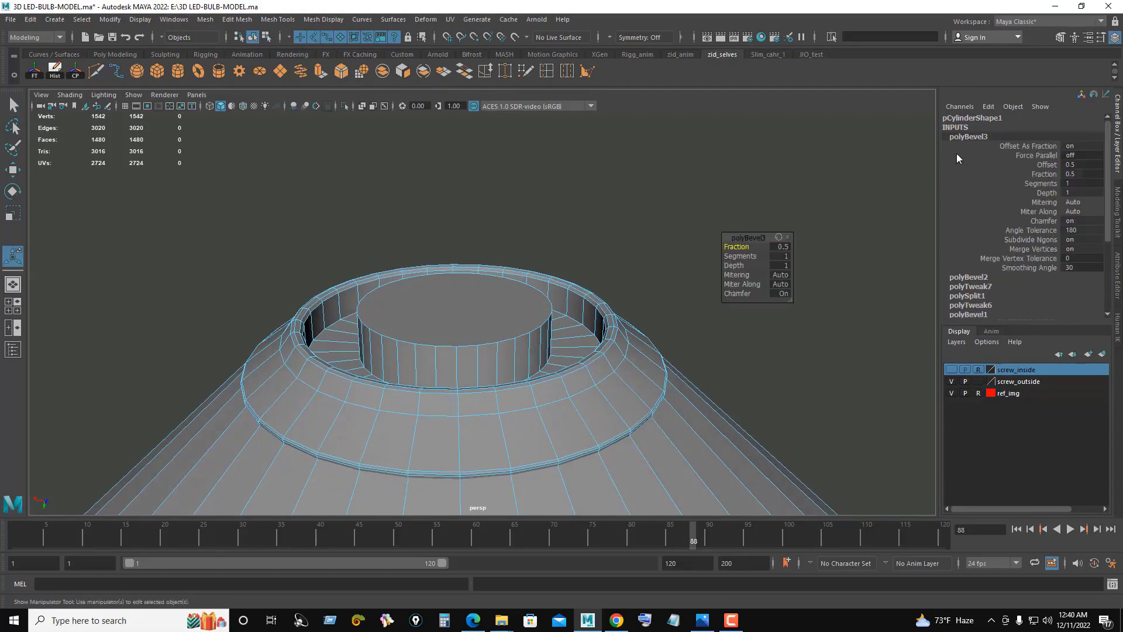
left_click_drag(706, 243, 559, 243)
scroll(558, 244, "up", 5)
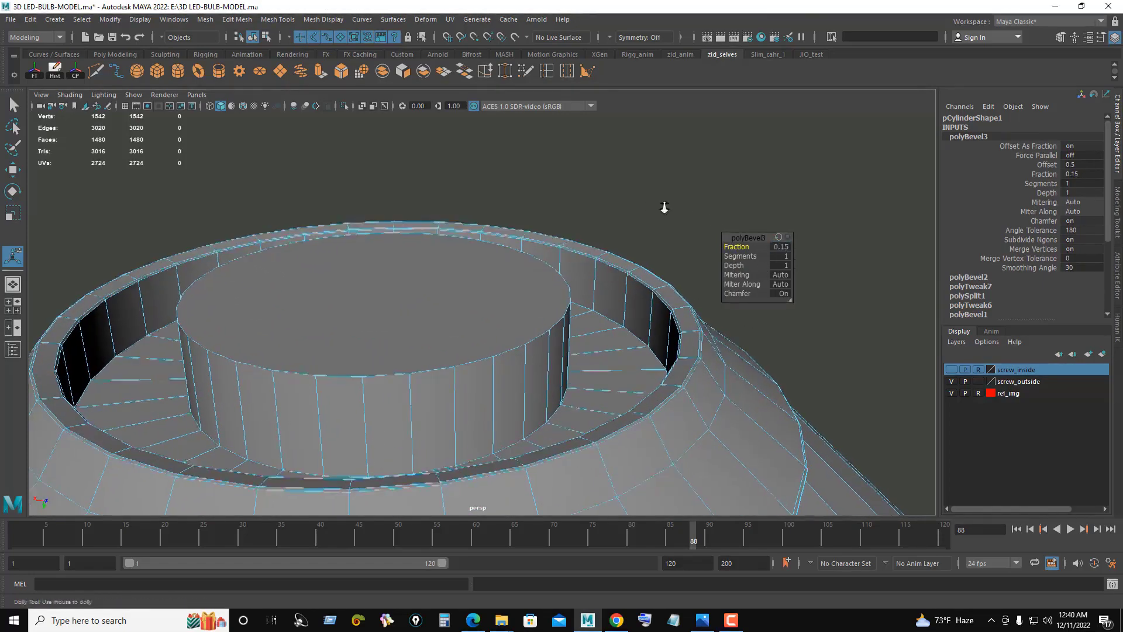
scroll(664, 208, "up", 5)
scroll(558, 208, "up", 3)
Step: Select the inner cylinder's two top cap faces
left_click(573, 204)
scroll(495, 198, "down", 8)
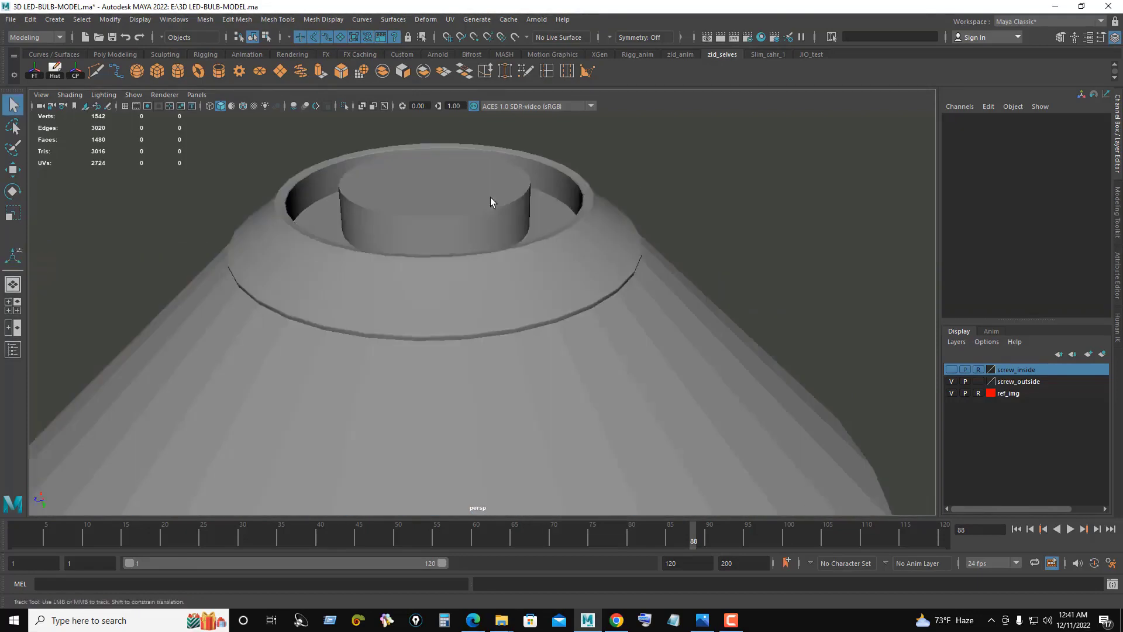
left_click(603, 246)
right_click_drag(647, 251, 658, 265)
left_click(436, 263)
mouse_move(436, 263)
left_mouse_down("alt")
mouse_move(511, 270)
mouse_move(705, 218)
mouse_move(426, 266)
left_mouse_up("alt")
left_click(484, 299, "shift")
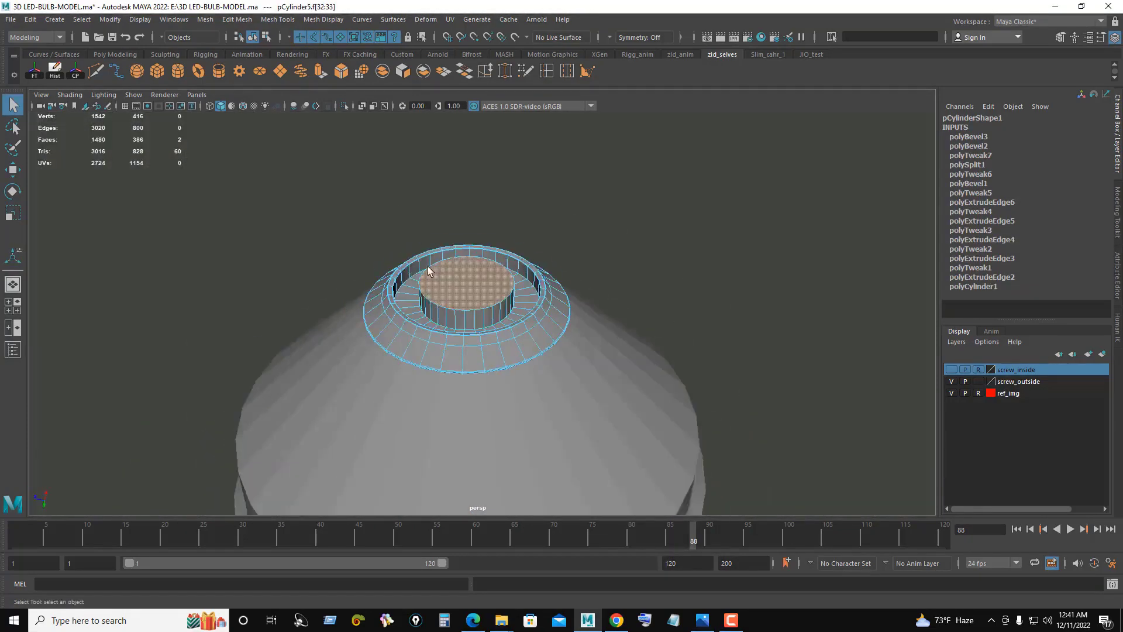
scroll(426, 265, "up", 4)
Step: Extrude the cap faces with a 0.025 inward offset
left_click(321, 70)
left_click(514, 170)
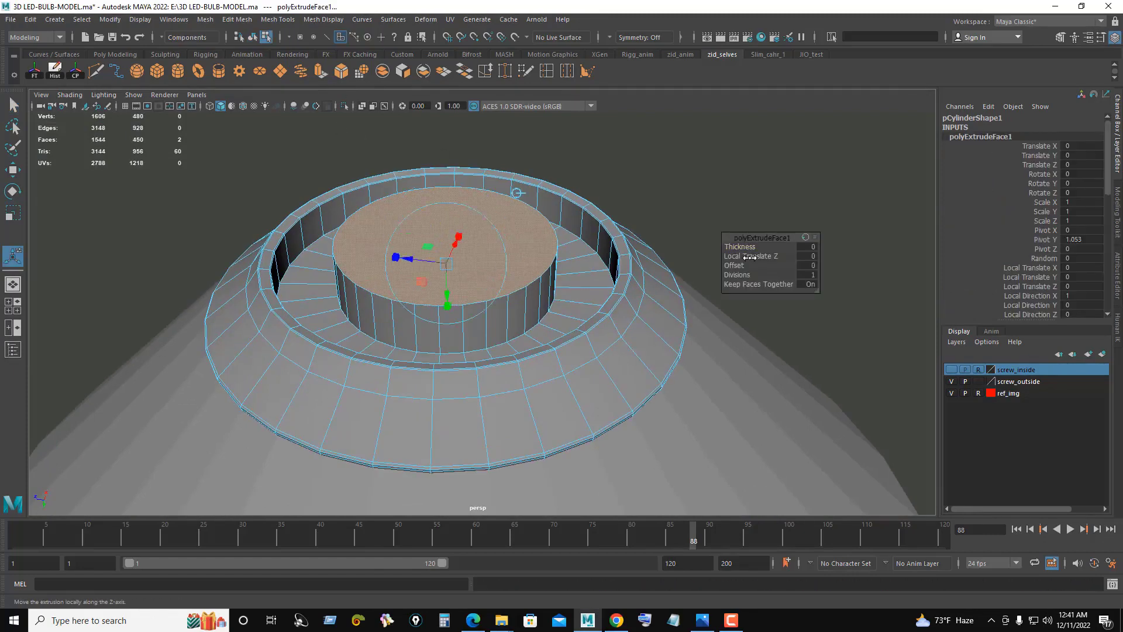
mouse_move(739, 267)
left_mouse_down()
mouse_move(750, 266)
mouse_move(655, 197)
left_mouse_up()
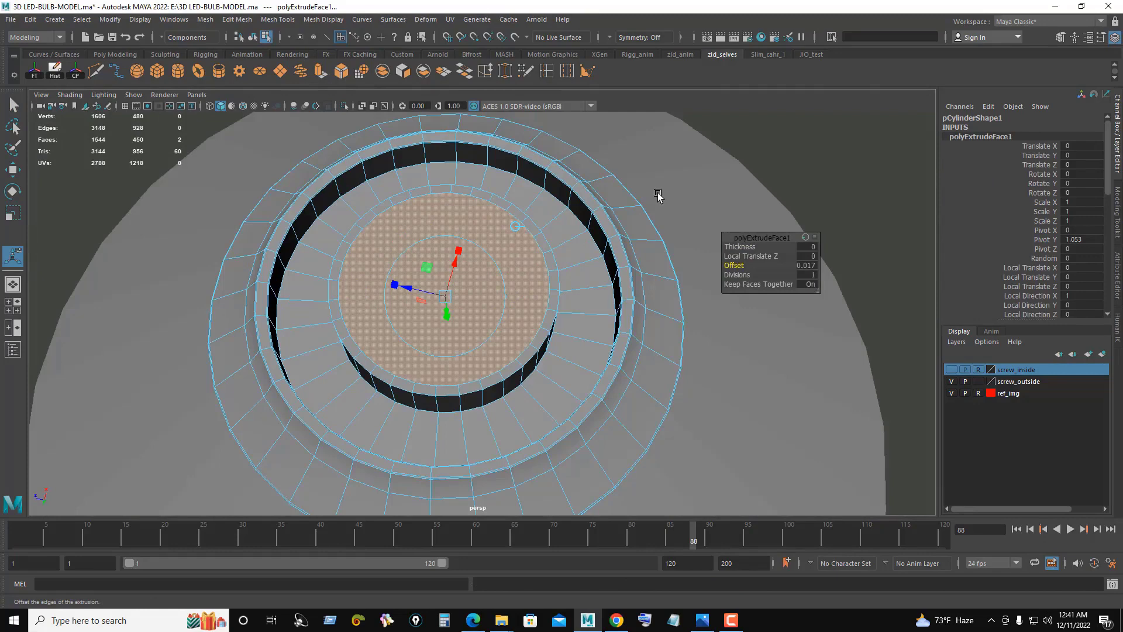
left_click_drag(736, 266, 741, 266)
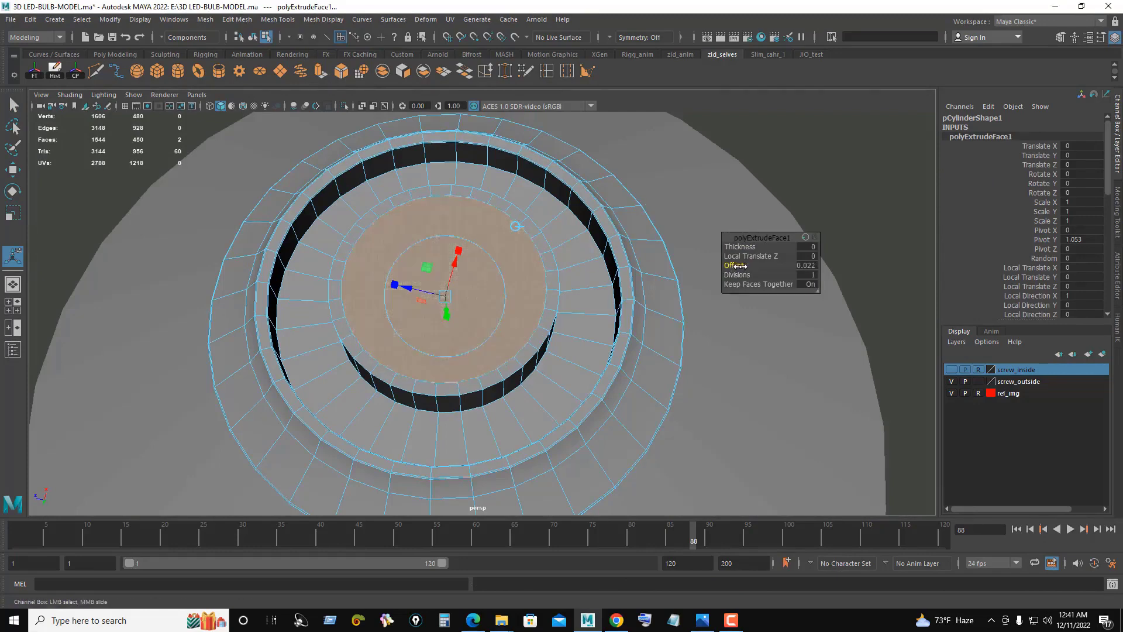
left_click_drag(615, 223, 540, 184, "alt")
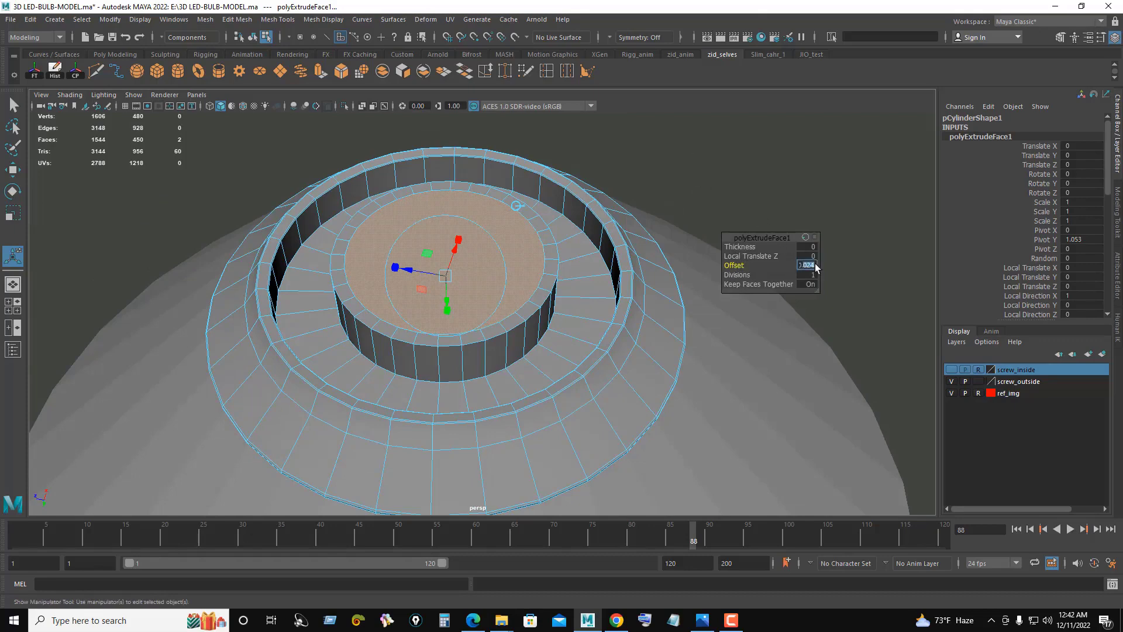
key("Return")
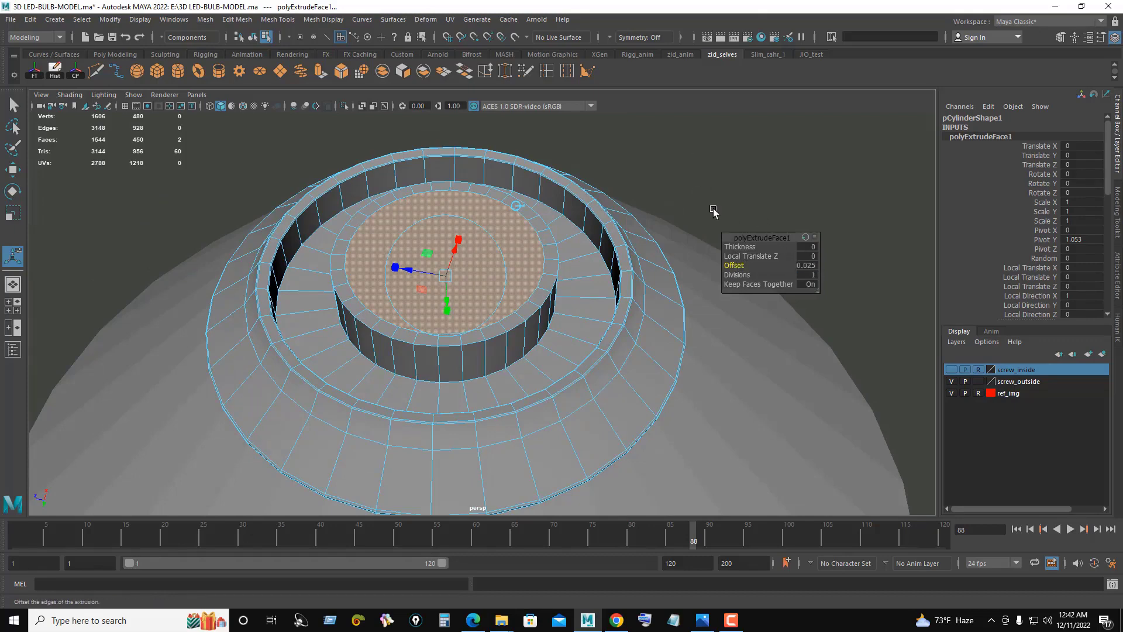
Step: Delete the inset centre faces, leaving an open hole
key("5")
left_click(464, 70)
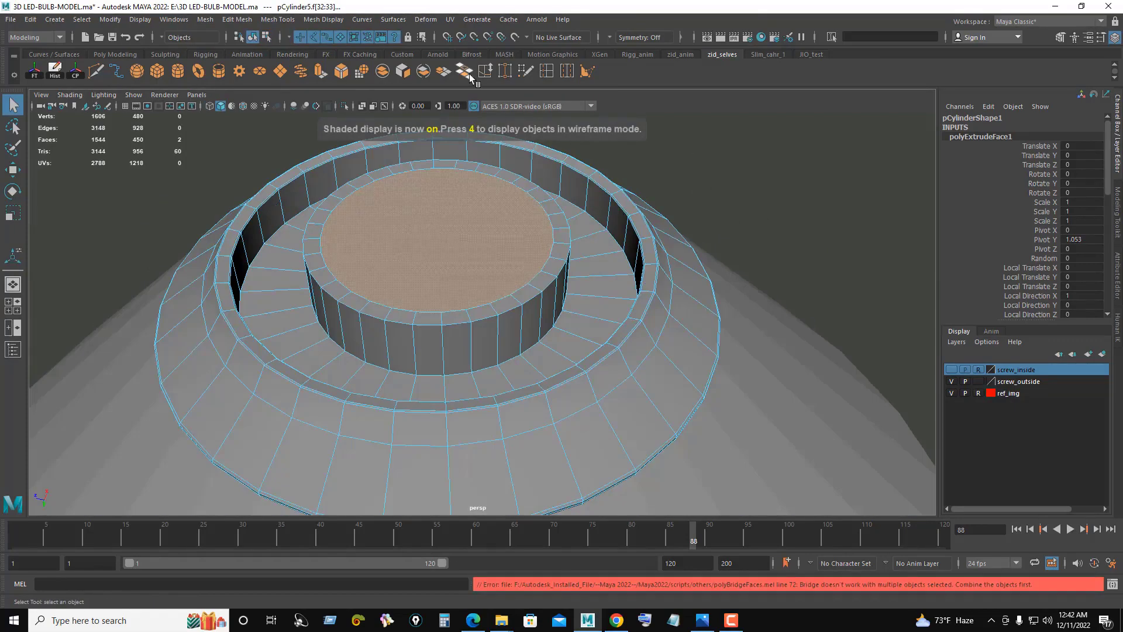
key("Delete")
mouse_move(427, 198)
left_mouse_down("alt")
mouse_move(394, 238)
mouse_move(351, 205)
mouse_move(350, 239)
mouse_move(365, 126)
left_mouse_up("alt")
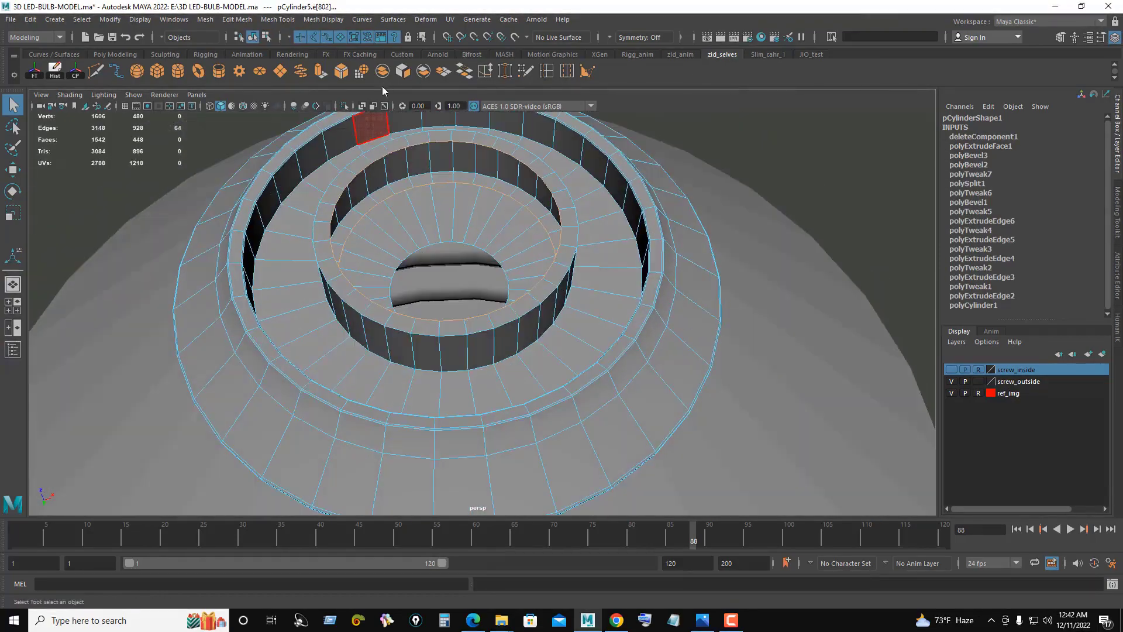
Step: Bridge the open edge loops into a tube wall and bevel its ring edges at 0.15
left_click(464, 70)
left_click_drag(527, 203, 441, 175, "alt")
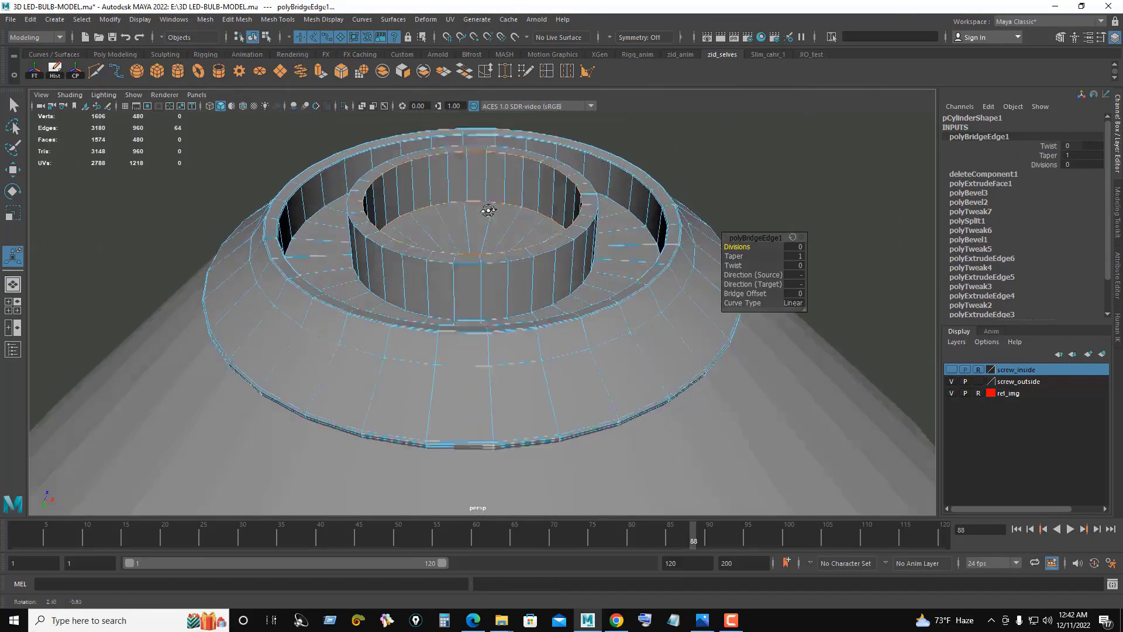
left_click(341, 70)
left_click(968, 137)
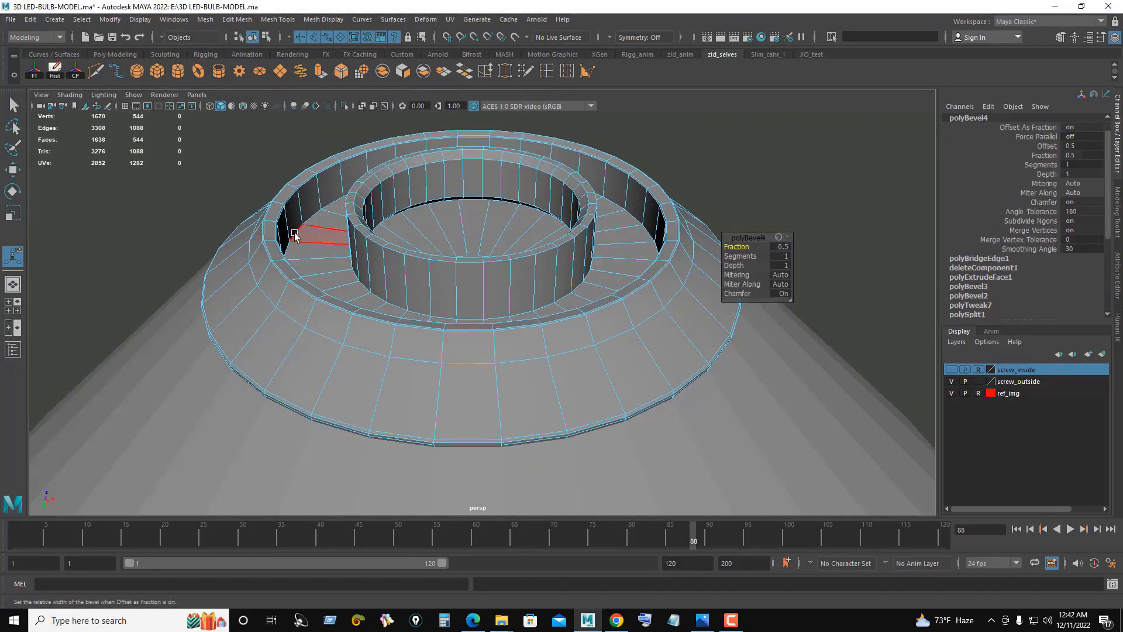
mouse_move(497, 240)
left_mouse_down("alt")
mouse_move(509, 269)
mouse_move(206, 281)
left_mouse_up("alt")
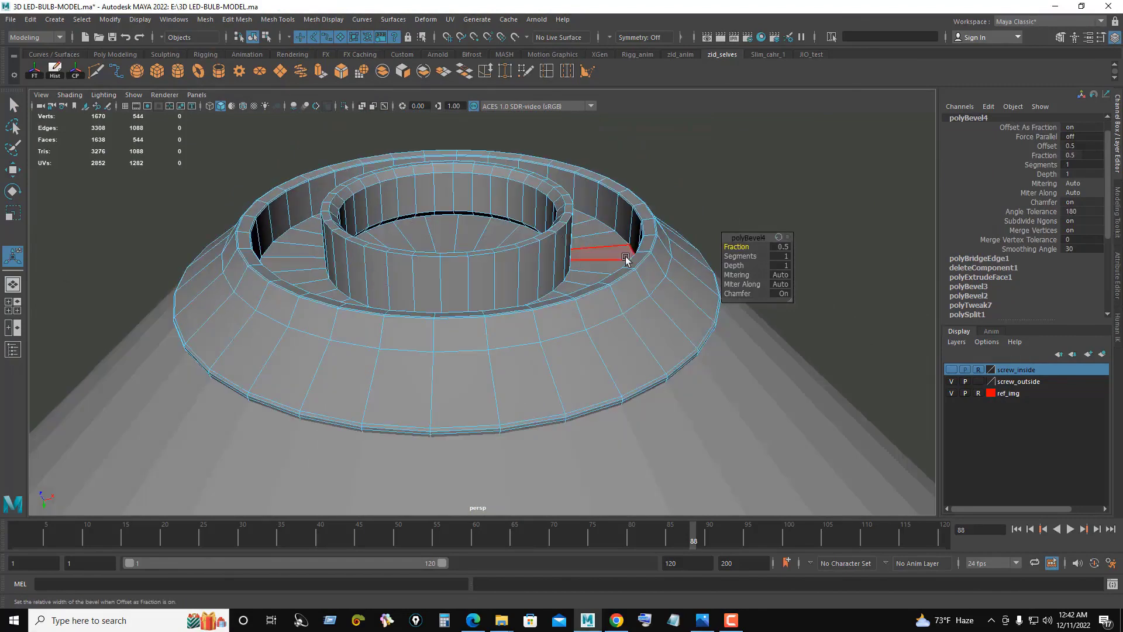
left_click_drag(743, 246, 535, 253)
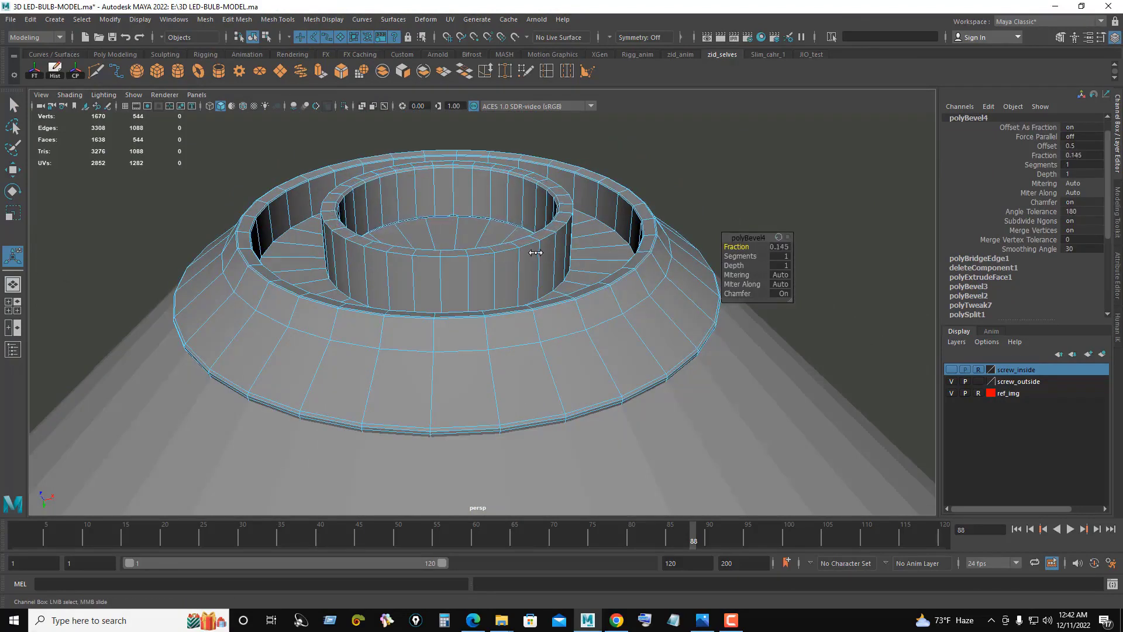
left_click_drag(481, 191, 492, 230, "alt")
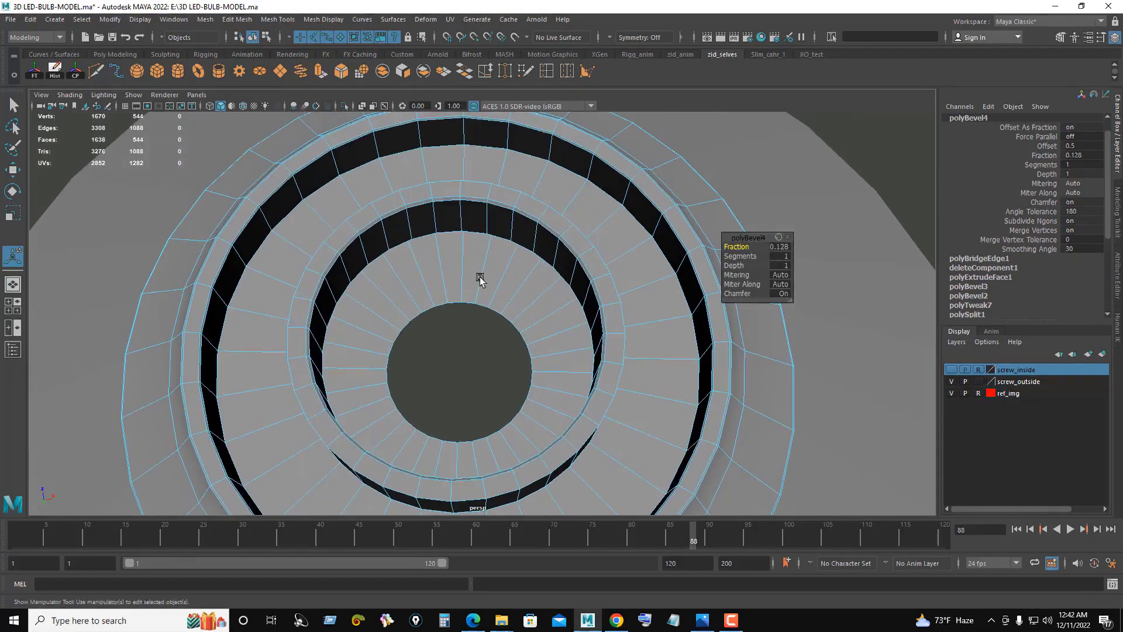
left_click_drag(479, 275, 485, 234, "alt")
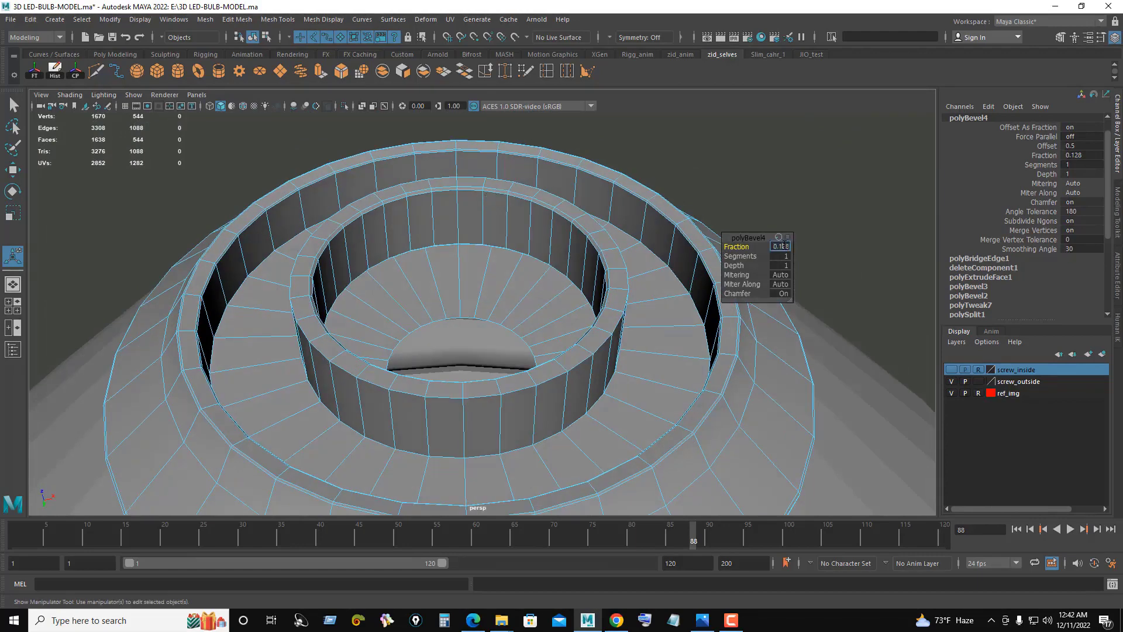
type("0.15")
left_click(789, 253)
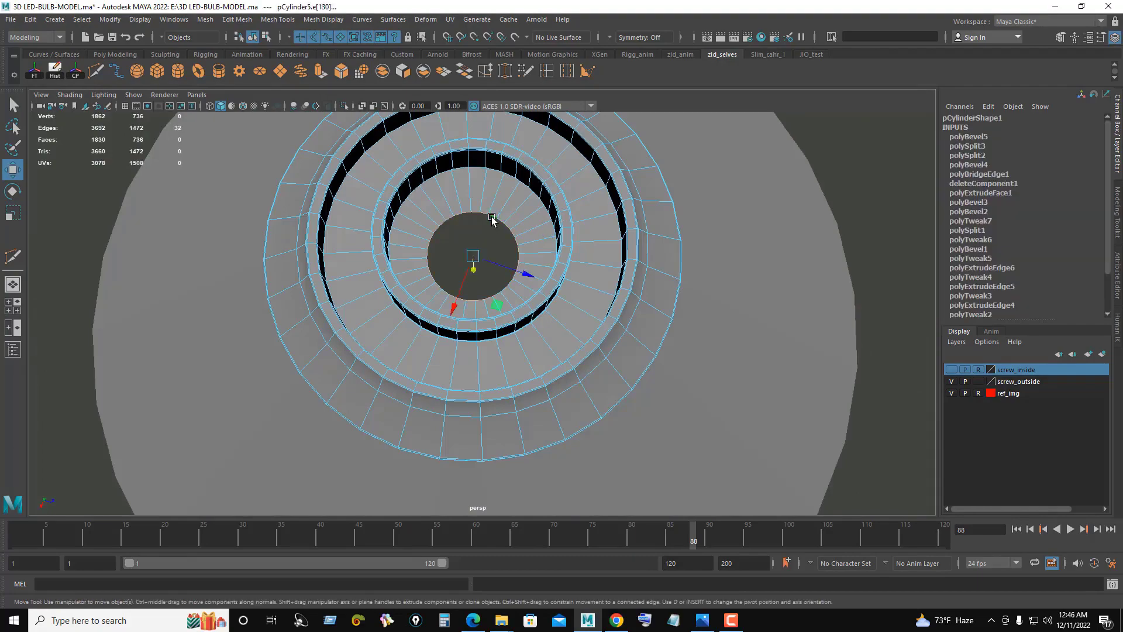
Step: Raise the selected collar edges slightly upward
key("space")
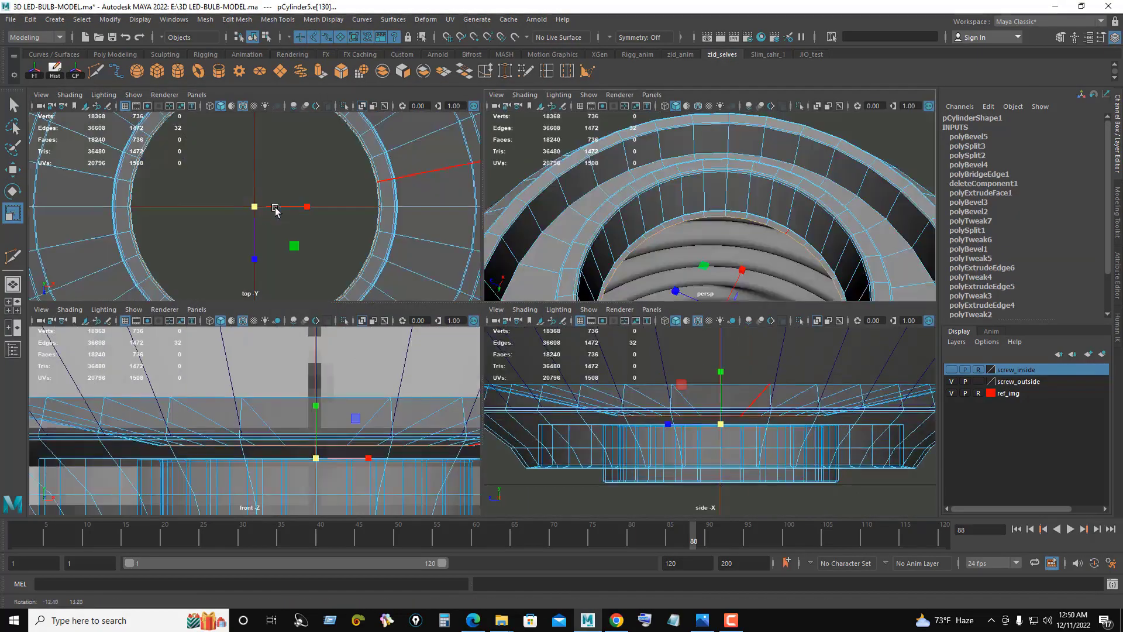
left_click_drag(754, 175, 775, 159, "alt")
key("w")
left_click_drag(721, 389, 725, 364)
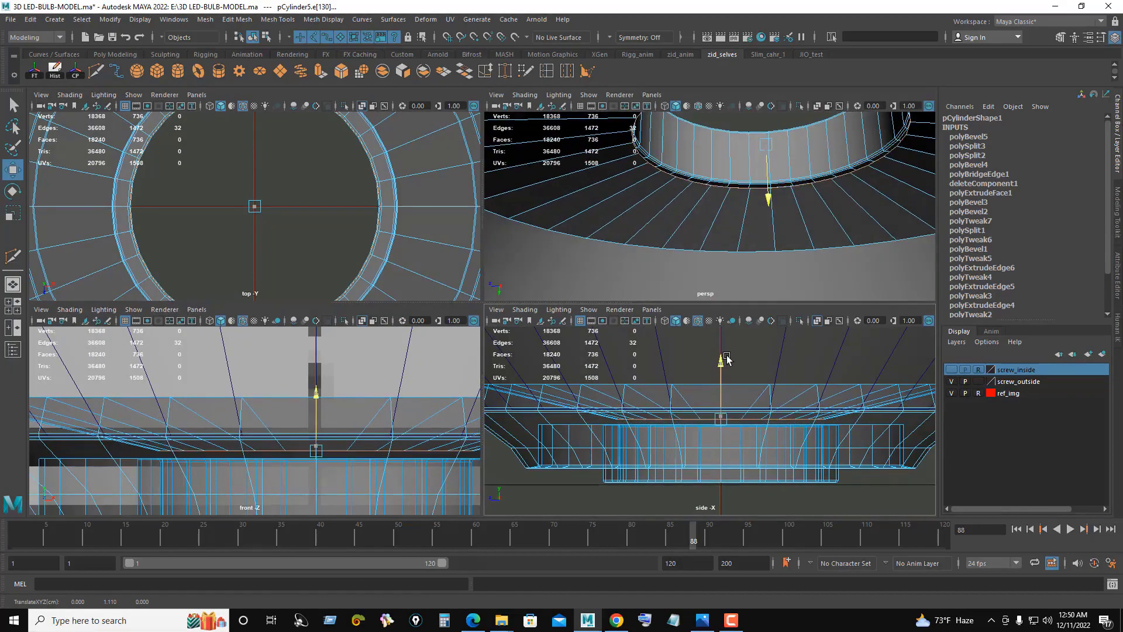
key("space")
left_click_drag(526, 219, 514, 238, "alt")
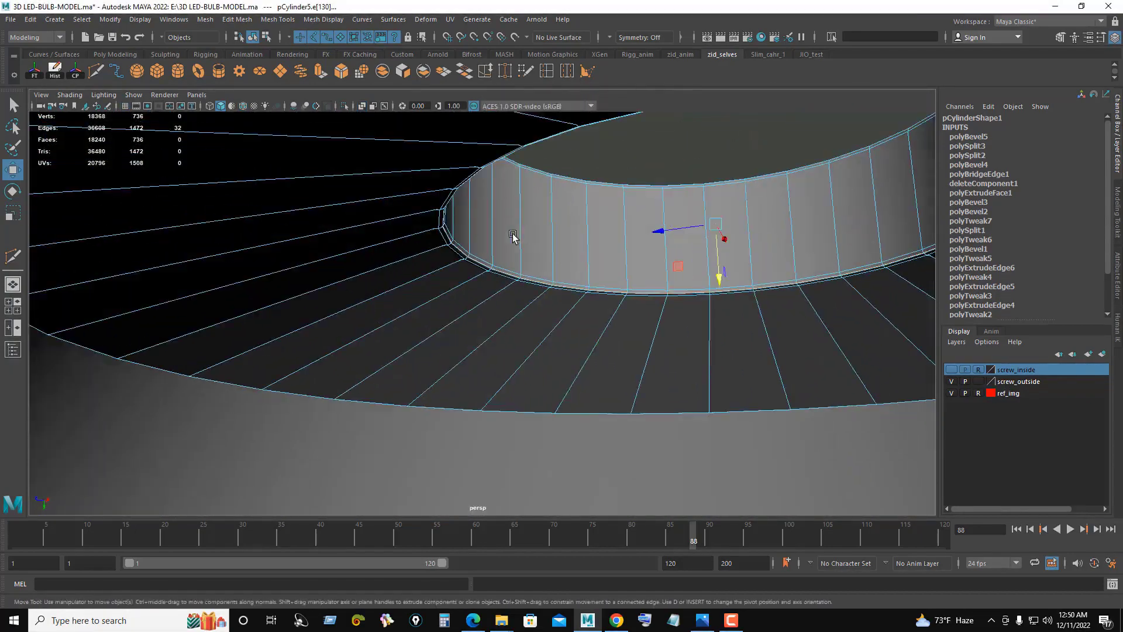
right_click_drag(515, 238, 599, 246, "alt")
Step: Convert the collar edges to vertices and snap them level with the rim height
right_click_drag(618, 201, 507, 195, "ctrl")
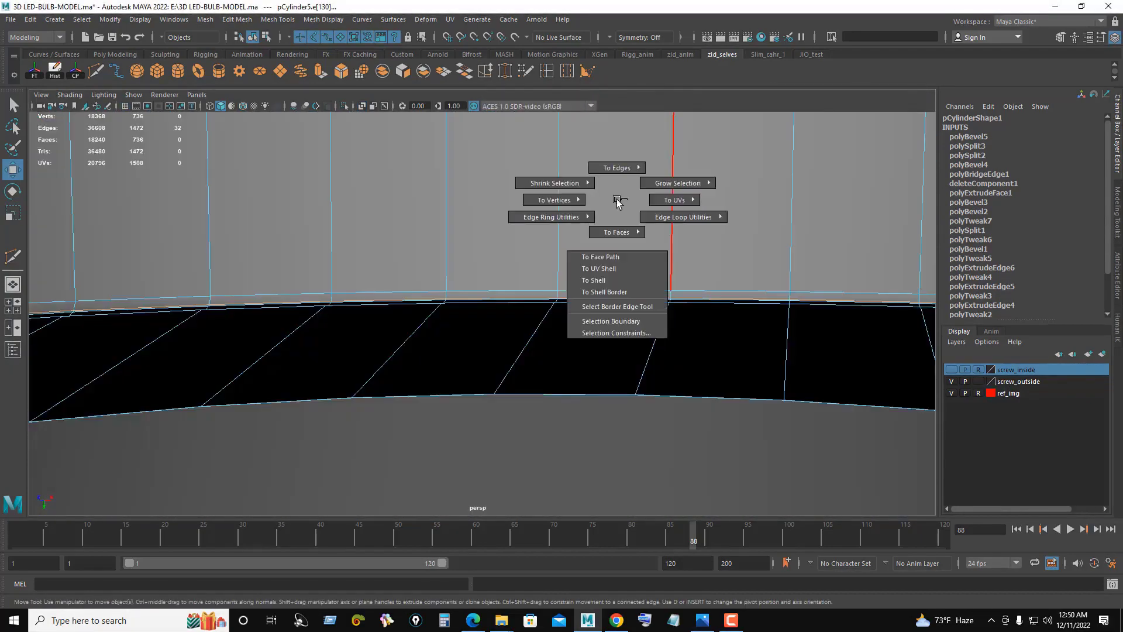
scroll(521, 207, "down", 5)
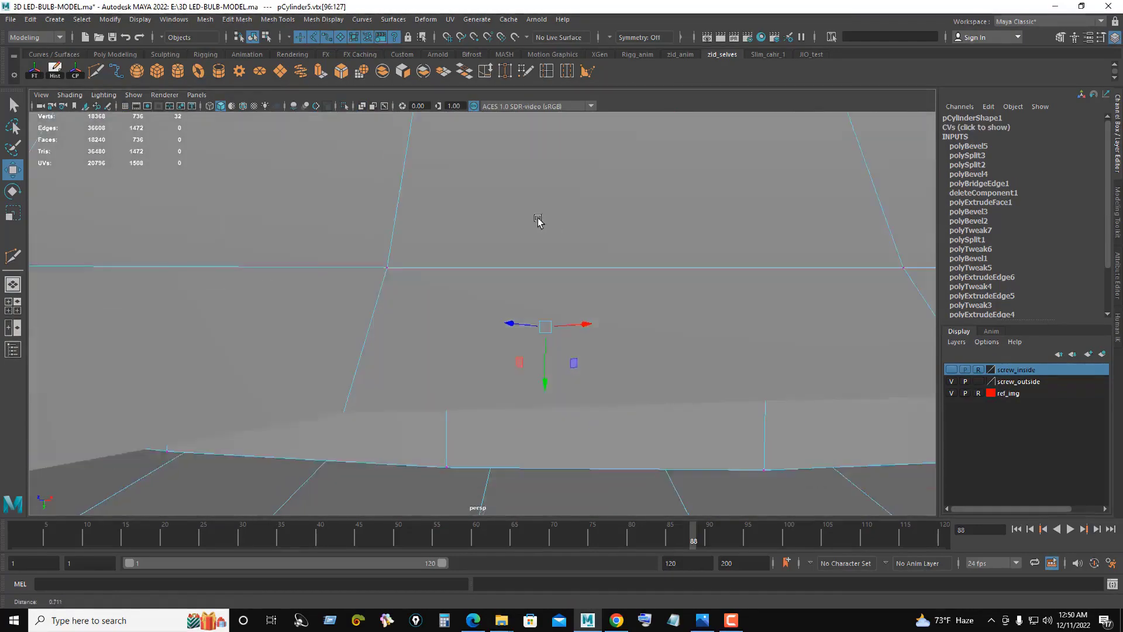
left_click_drag(536, 223, 574, 274, "alt")
key("space")
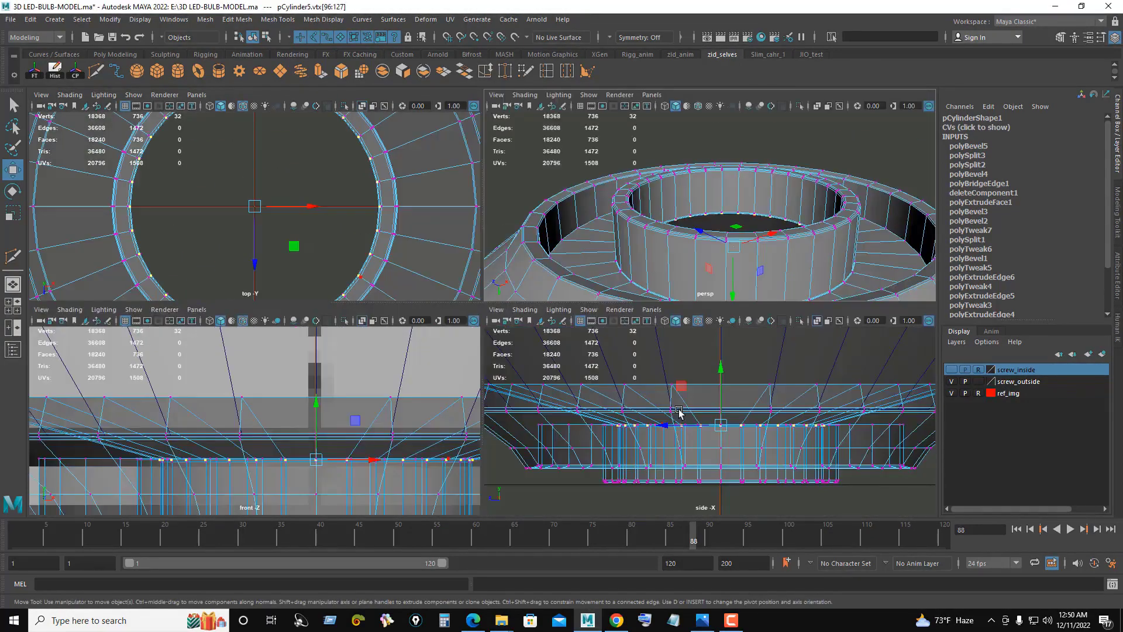
key("space")
left_click_drag(507, 265, 506, 257)
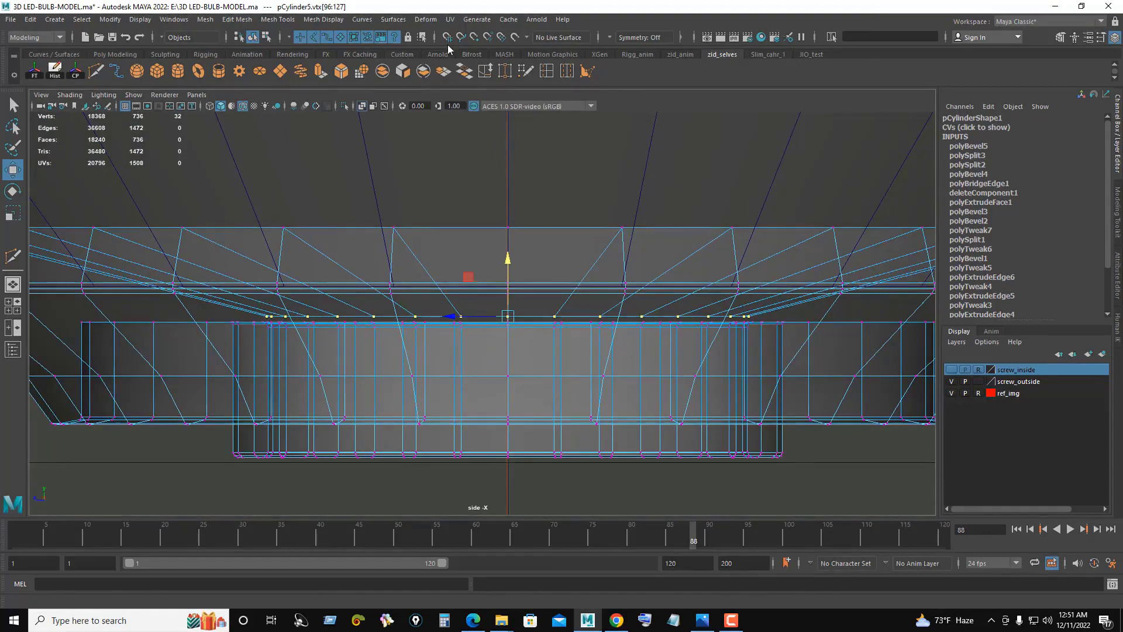
left_click(475, 36)
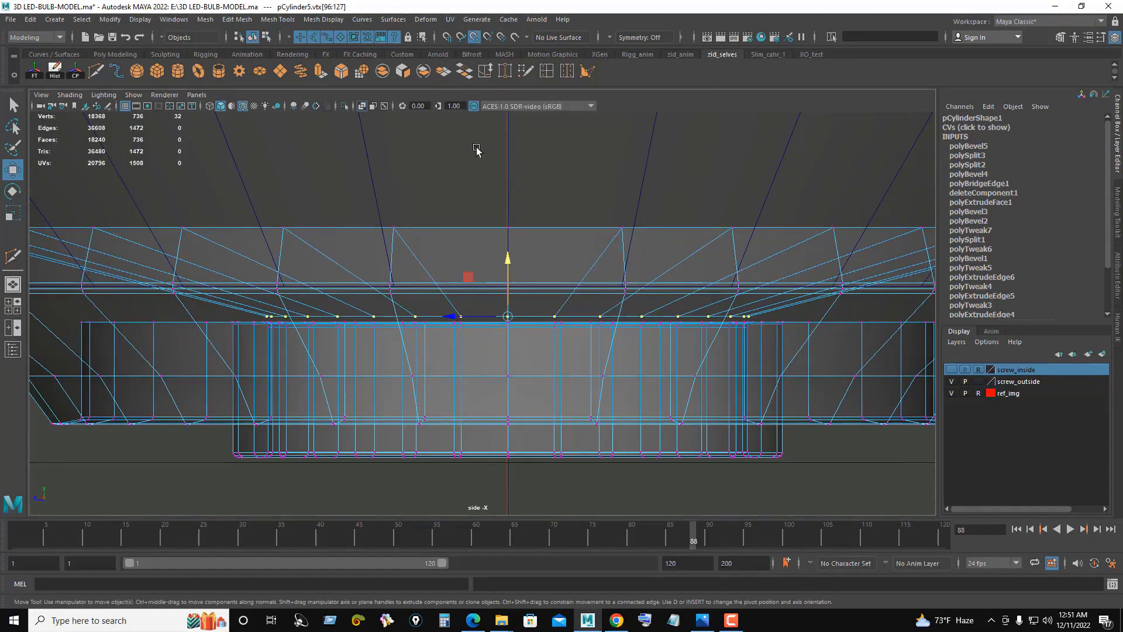
left_click_drag(508, 258, 507, 325)
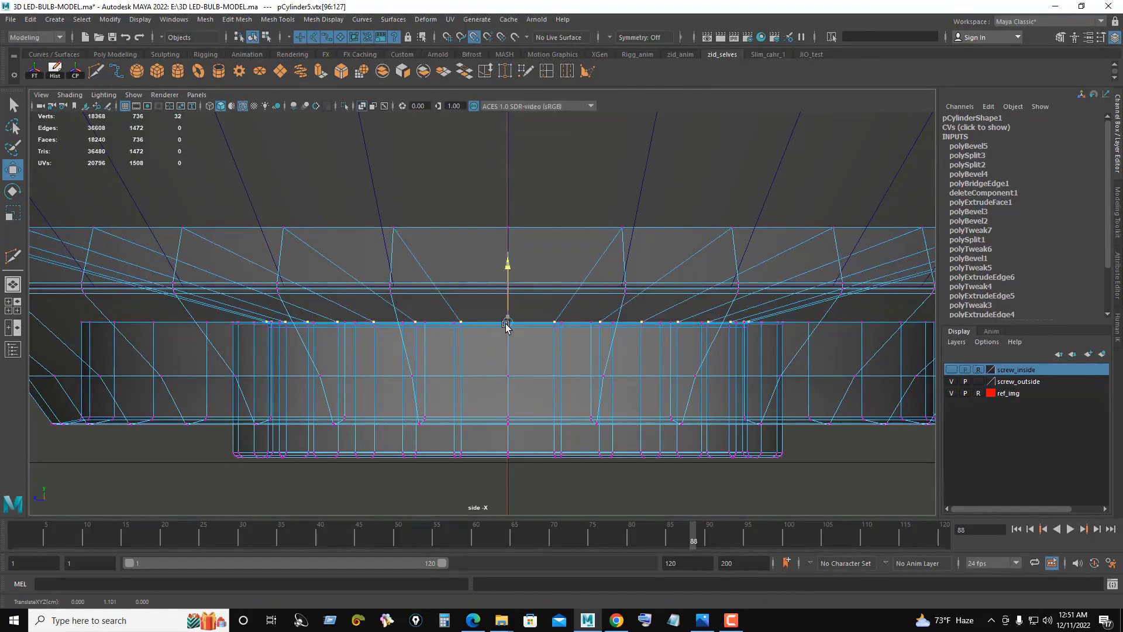
Step: Convert the vertex selection back into the collar's 32 rim edges
key("space")
key("space")
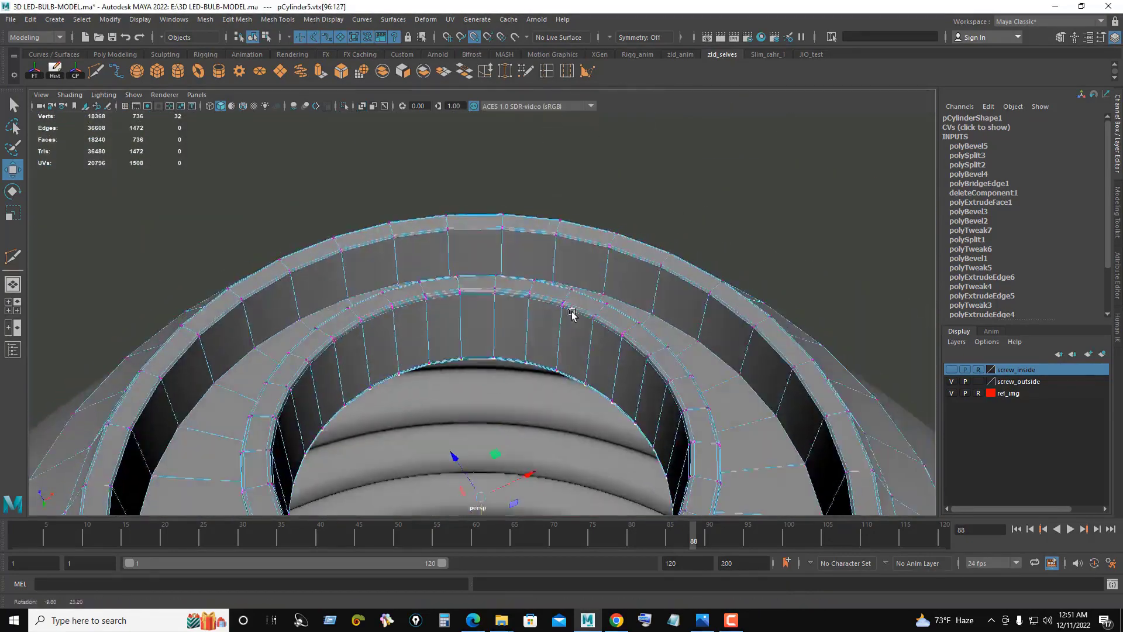
key("ctrl+z")
right_click_drag(658, 206, 654, 131, "ctrl")
scroll(652, 288, "up", 3)
Step: Check the inner collar's rim edges in wireframe, then bevel them
left_click_drag(653, 288, 614, 270, "alt")
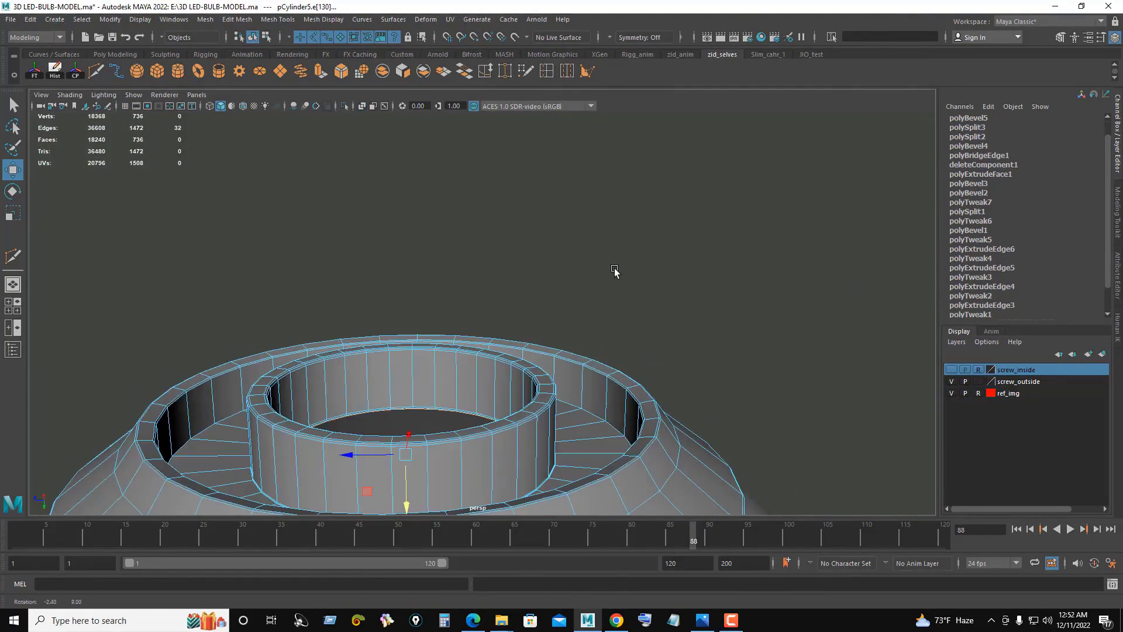
key("4")
mouse_move(592, 341)
left_mouse_down("alt")
mouse_move(451, 366)
mouse_move(567, 316)
left_mouse_up("alt")
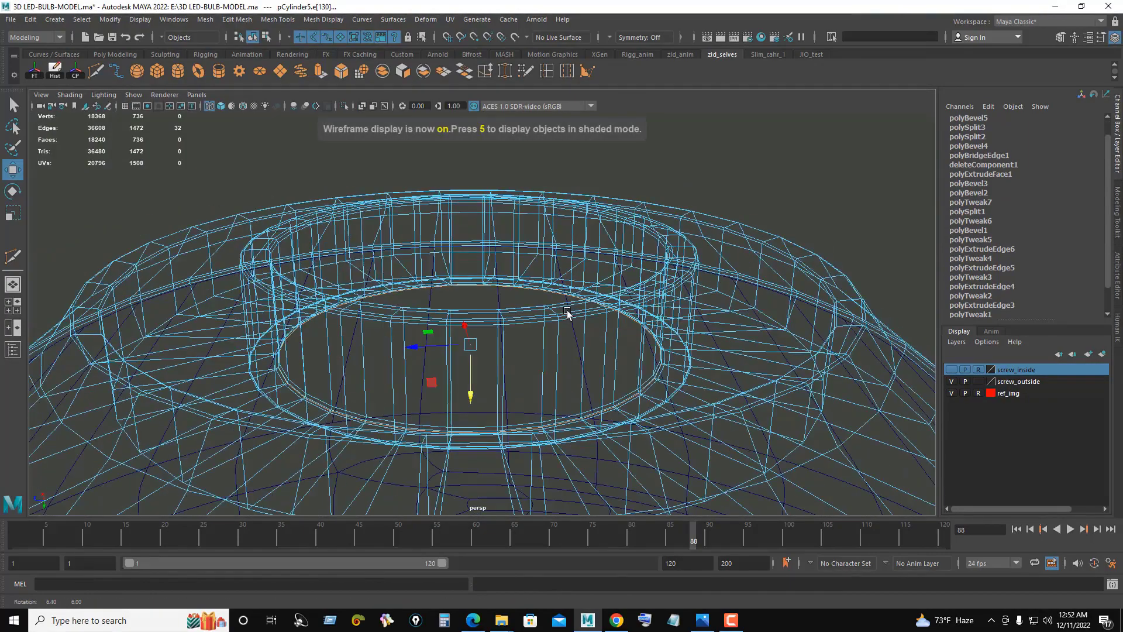
key("5")
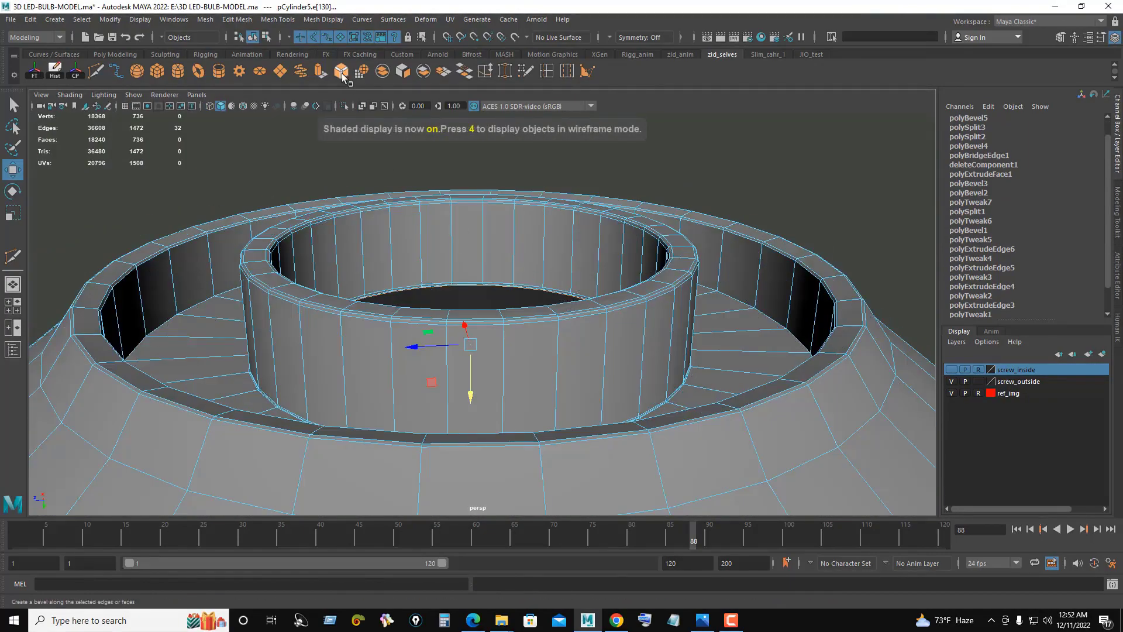
left_click(341, 72)
Step: Review the new polyBevel6 settings at fraction 0.5, then clear the edge selection
left_click(984, 117)
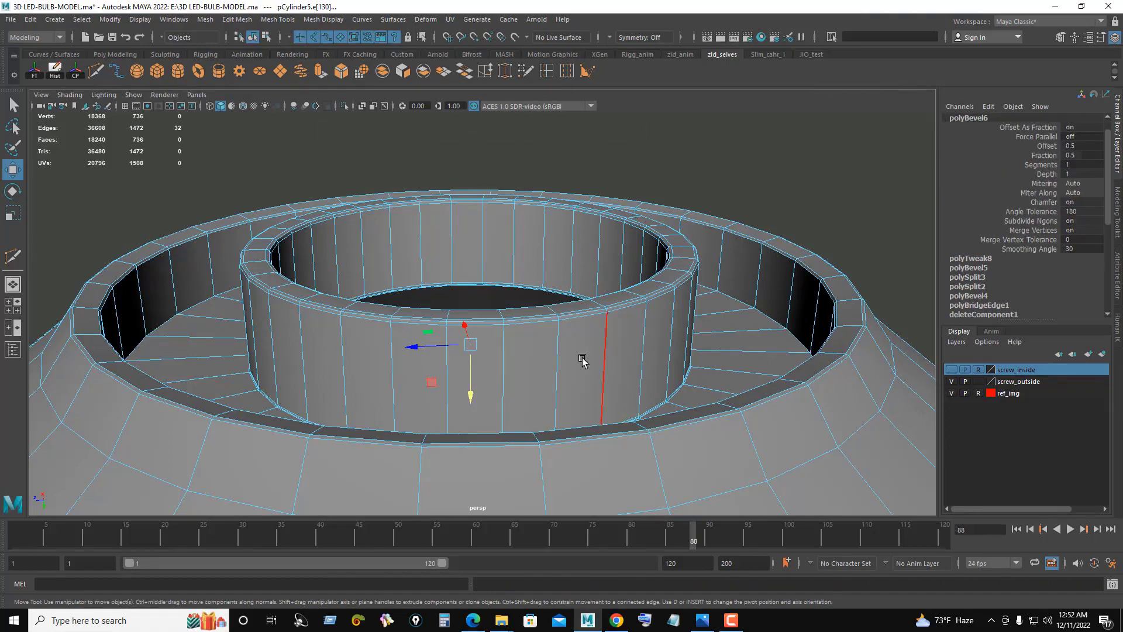
scroll(583, 359, "up", 3)
scroll(521, 276, "up", 3)
scroll(599, 253, "up", 3)
scroll(848, 251, "down", 5)
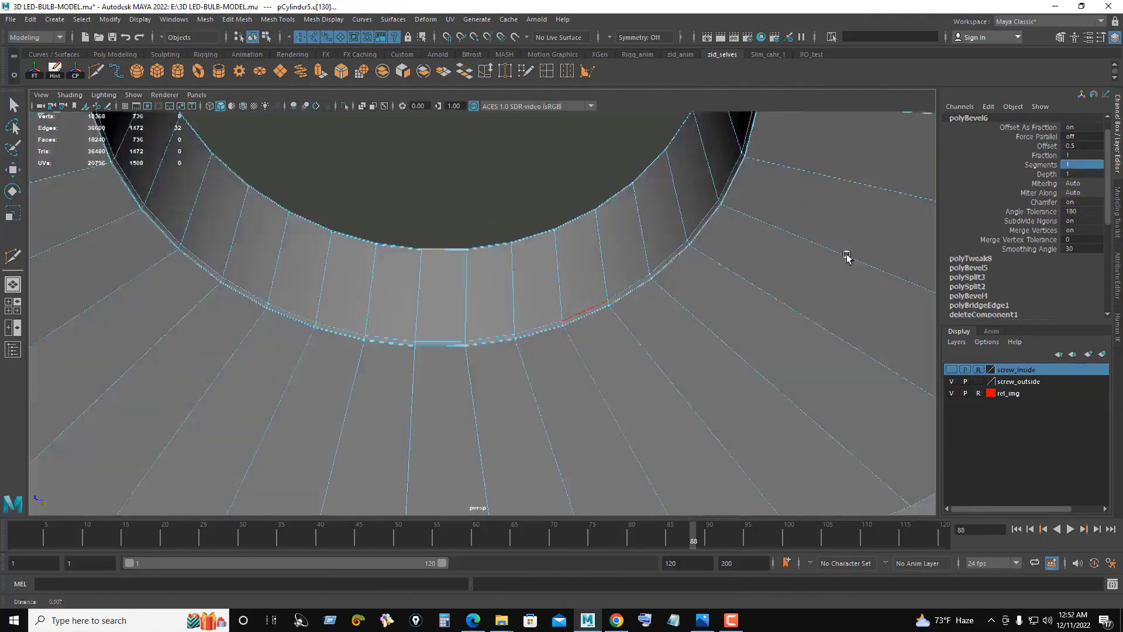
scroll(652, 269, "down", 5)
key("q")
left_click(704, 233)
Step: Cut a new edge loop around the upper tapered cone of the screw base, pCylinder4, using the cage view
left_click_drag(704, 233, 454, 350, "alt")
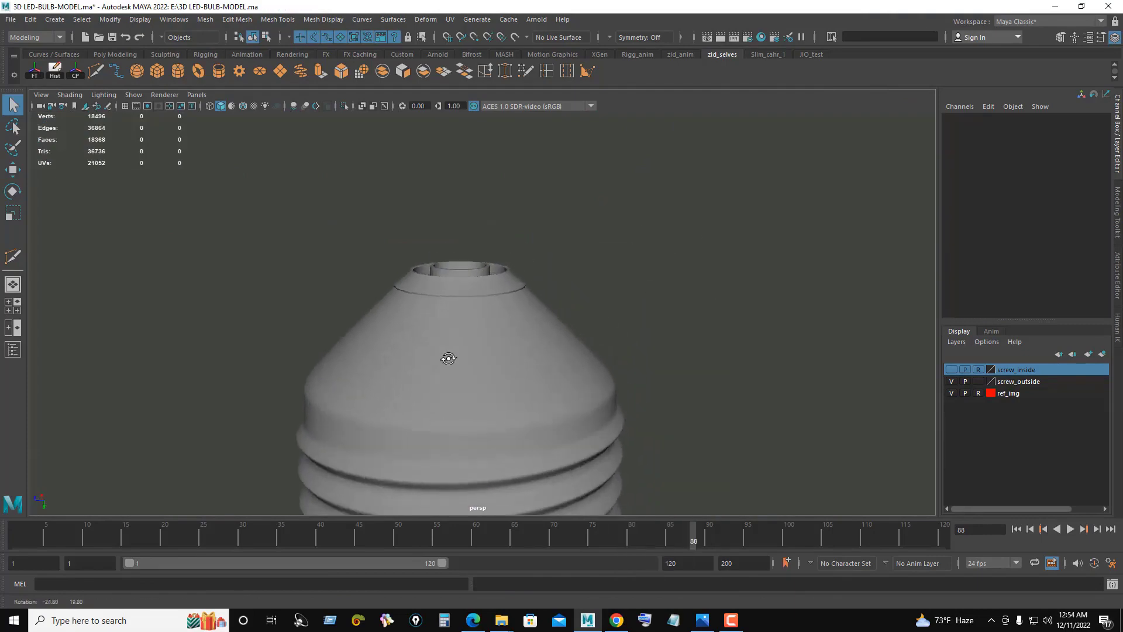
left_click(501, 325)
key("1")
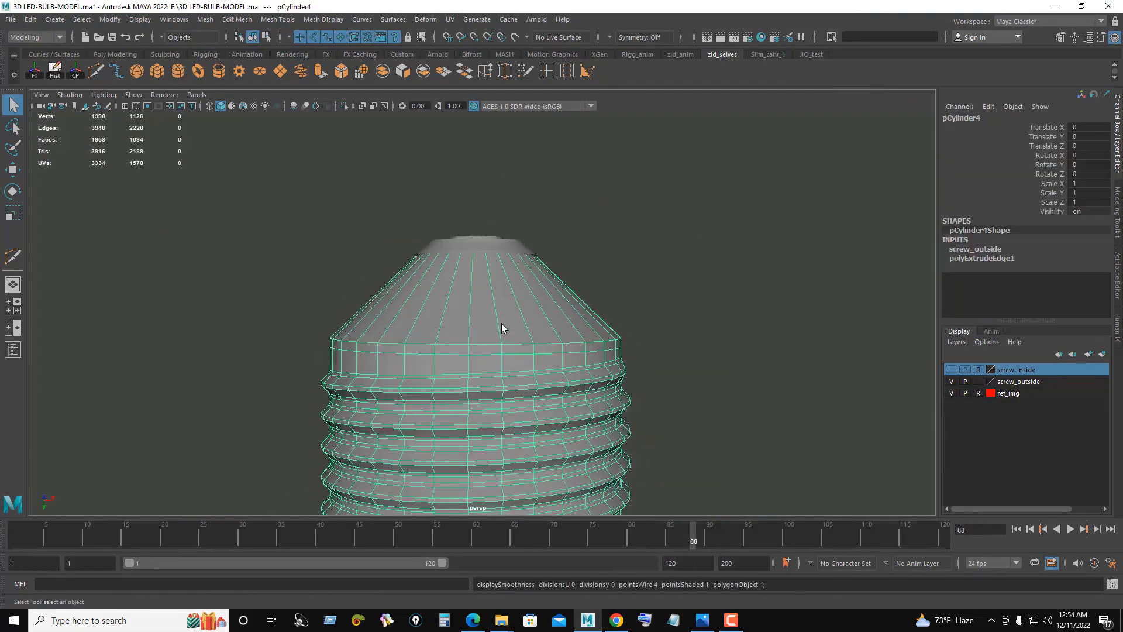
scroll(637, 357, "up", 3)
key("y")
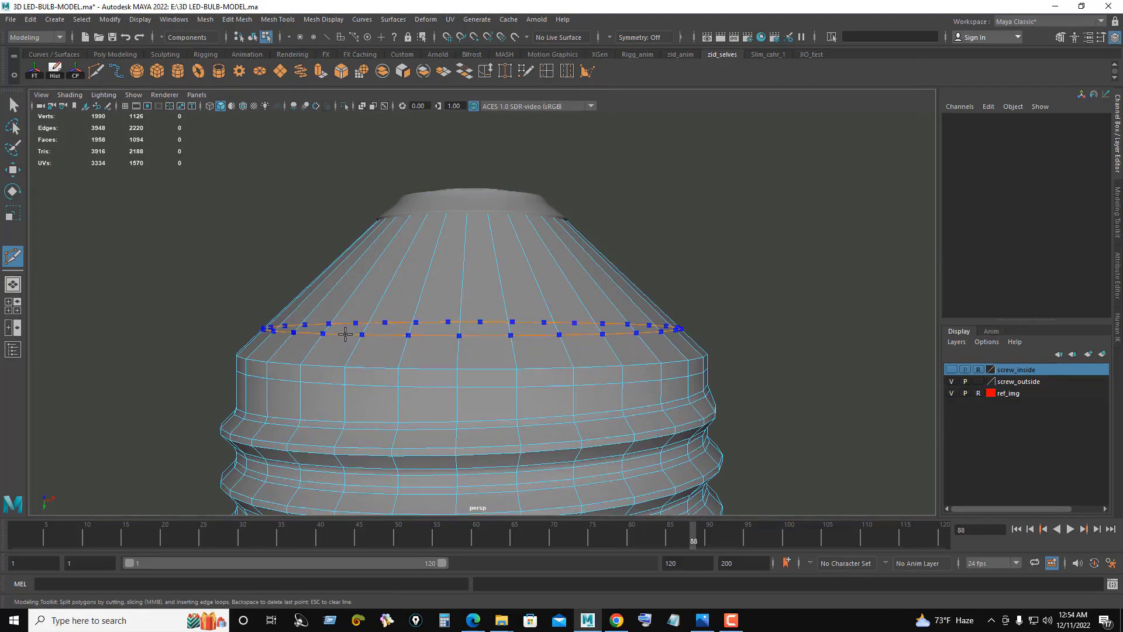
left_click(345, 333, "ctrl")
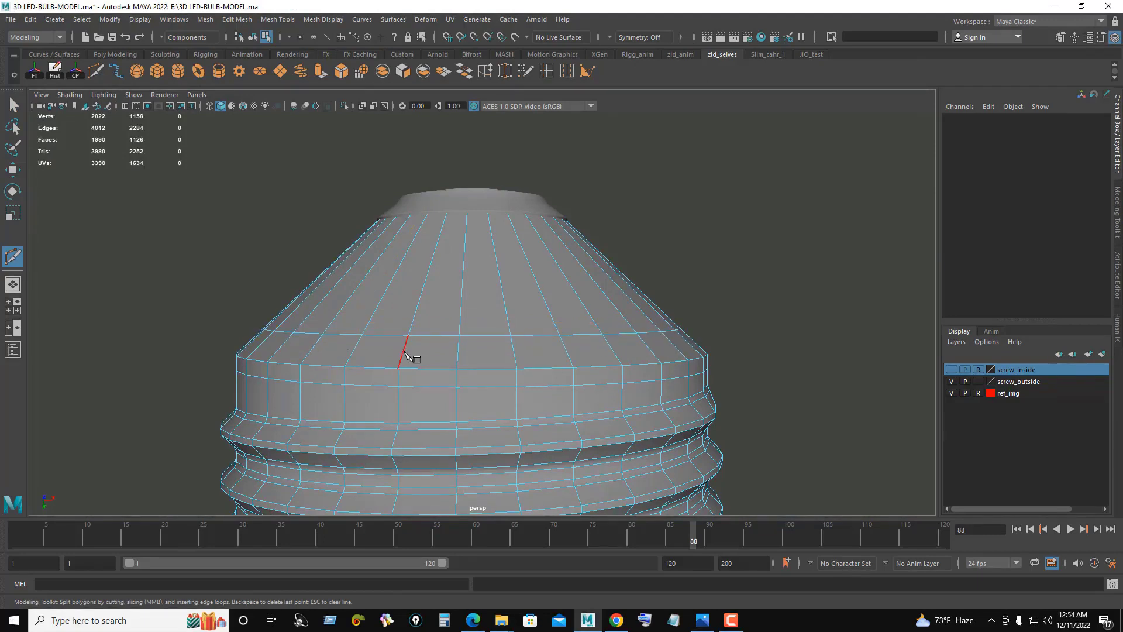
Step: Select the outer rim edge loop of the cap ring, pCylinder5, with smooth preview restored
key("q")
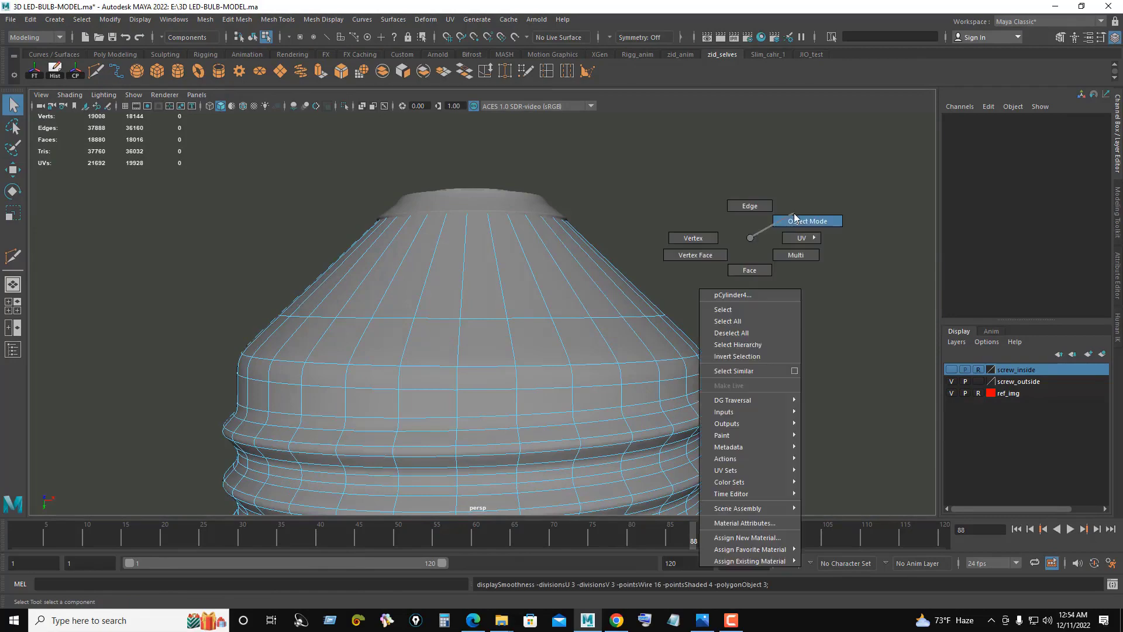
right_click_drag(755, 237, 798, 220)
key("3")
right_click_drag(644, 234, 493, 239, "alt")
left_click(493, 251)
left_click_drag(493, 251, 524, 275, "alt")
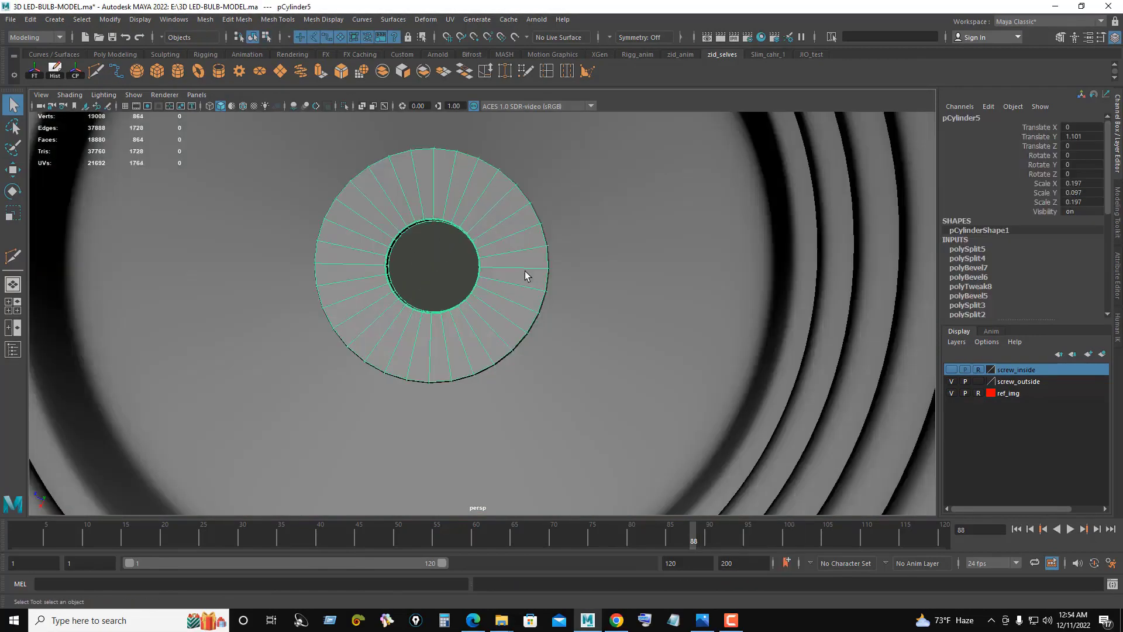
right_click_drag(490, 206, 556, 221, "alt")
left_click_drag(556, 221, 594, 384, "alt")
right_click_drag(595, 384, 703, 226, "alt")
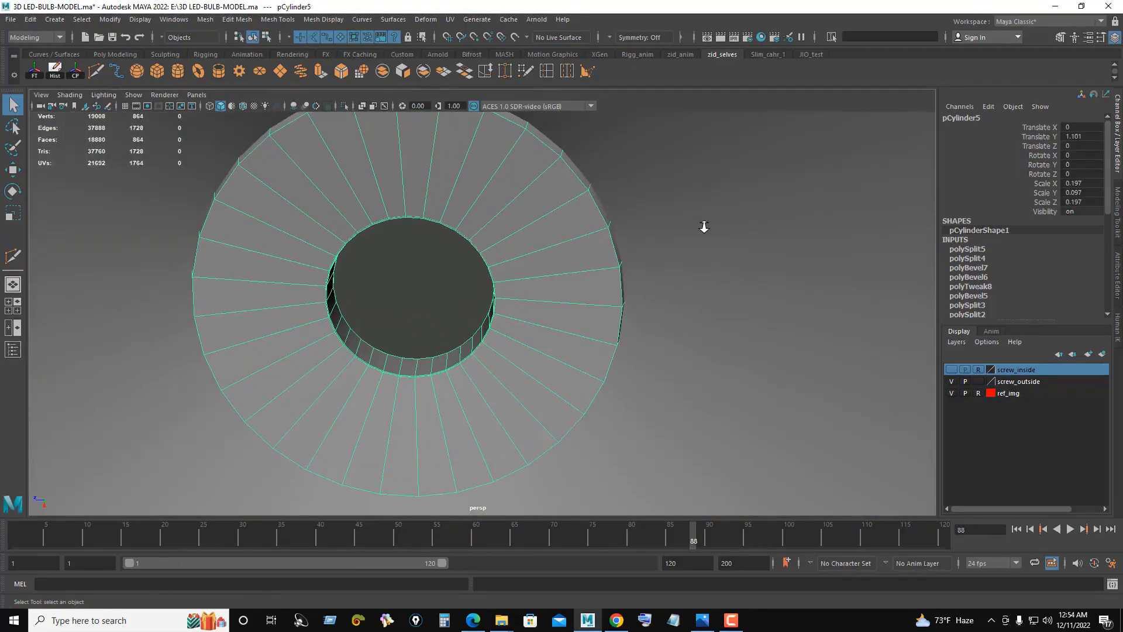
right_click_drag(594, 196, 578, 174)
double_click(614, 234)
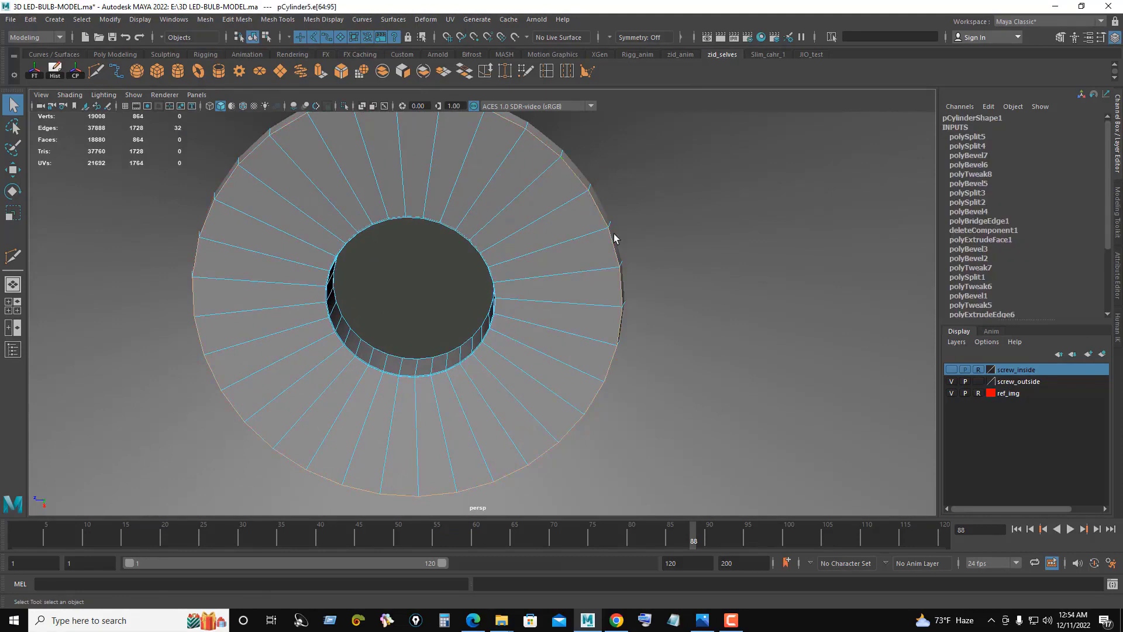
Step: Bevel the outer rim loop with fraction 0.15 and 2 segments
left_click(351, 70)
left_click(967, 136)
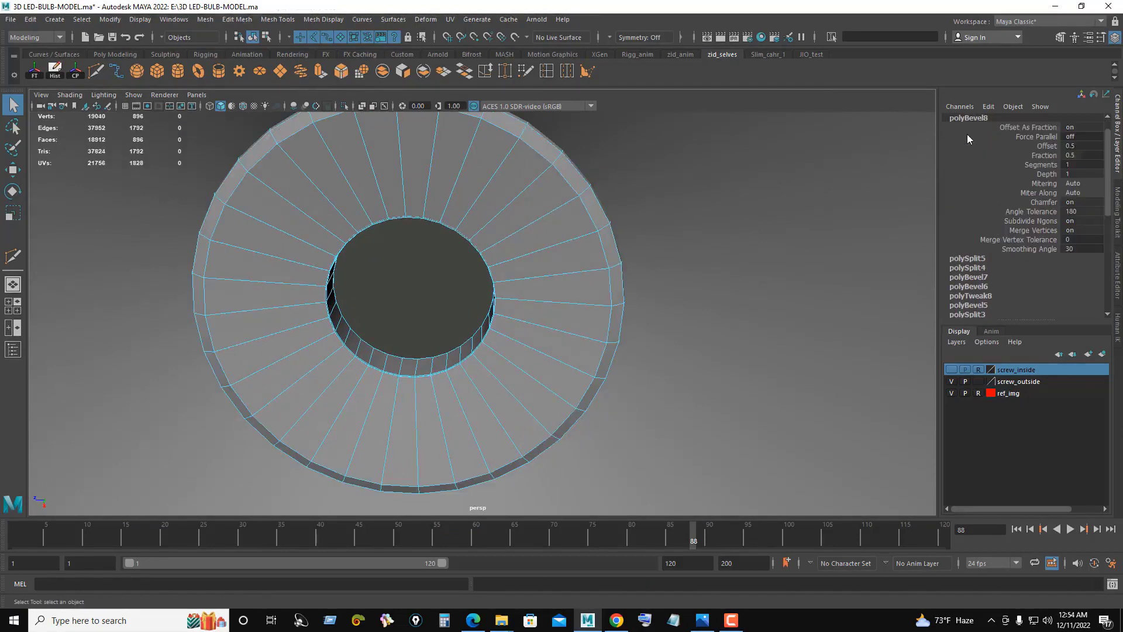
left_click(1065, 155)
mouse_move(768, 326)
middle_mouse_down()
mouse_move(622, 309)
mouse_move(568, 315)
middle_mouse_up()
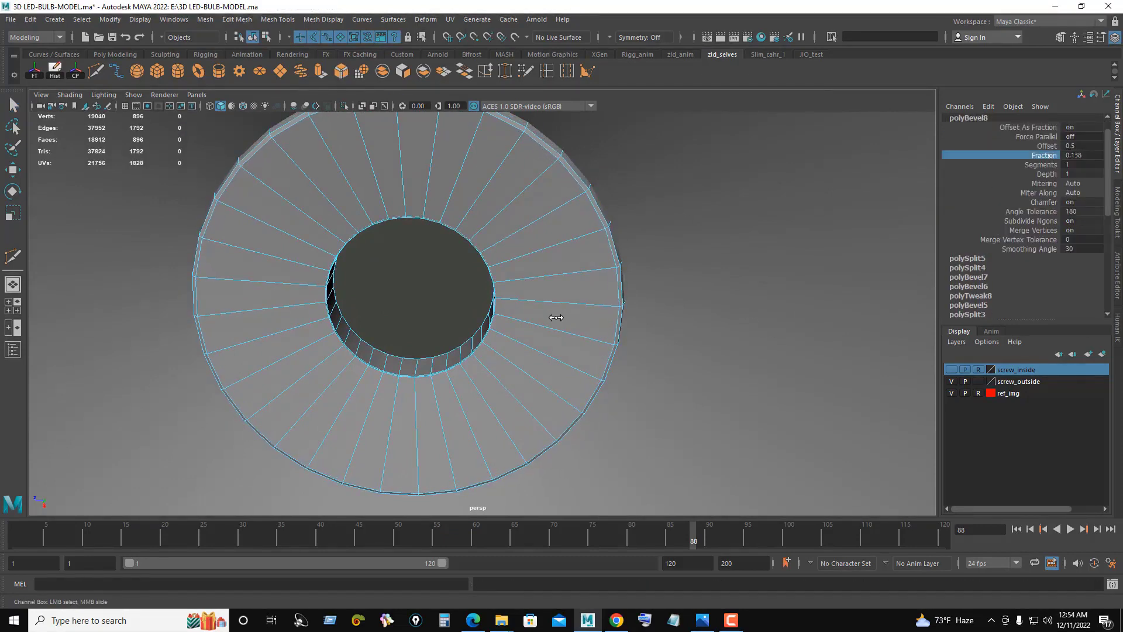
double_click(1075, 155)
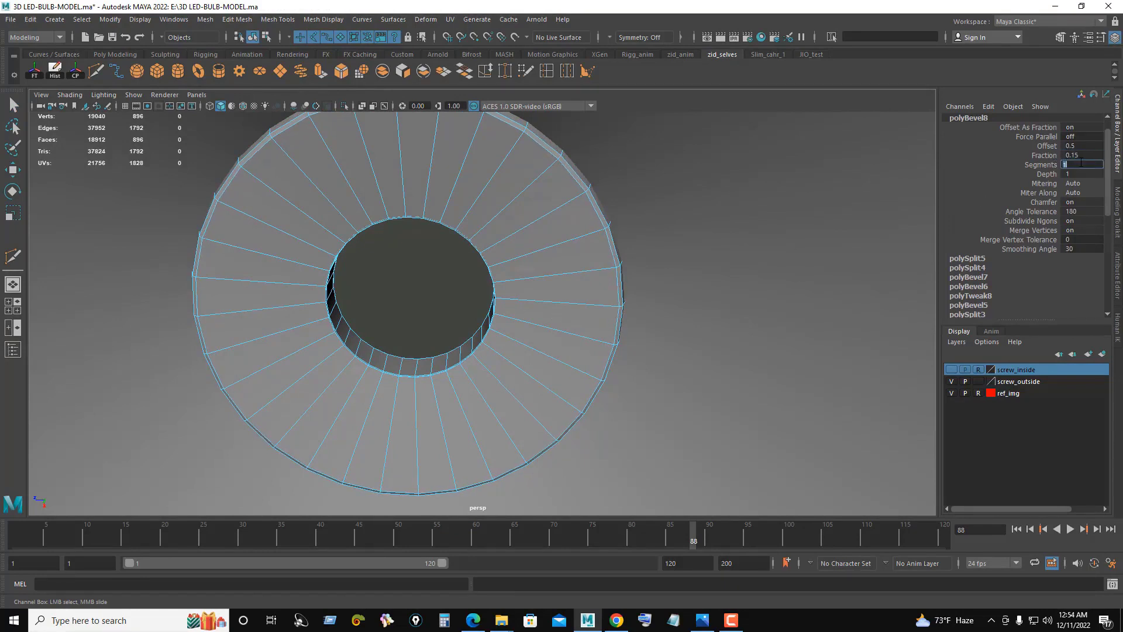
type("2")
key("Return")
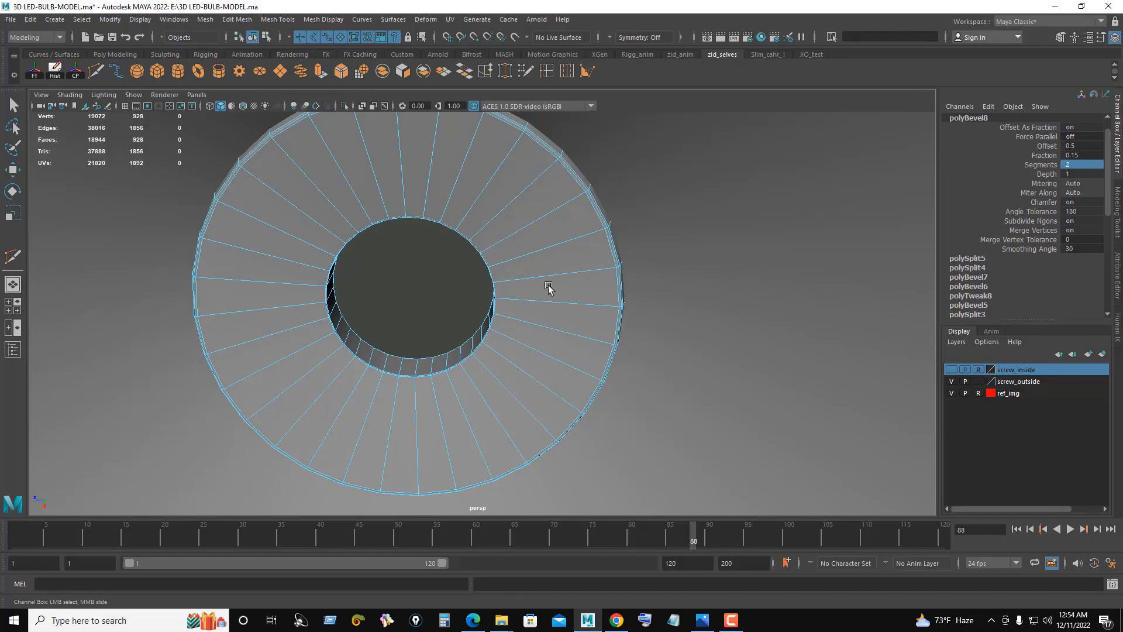
Step: Clear the selection and orbit to look down on the beveled cap
scroll(549, 287, "down", 3)
scroll(522, 271, "down", 5)
left_click_drag(331, 216, 582, 379, "alt")
middle_click_drag(582, 379, 650, 418, "alt")
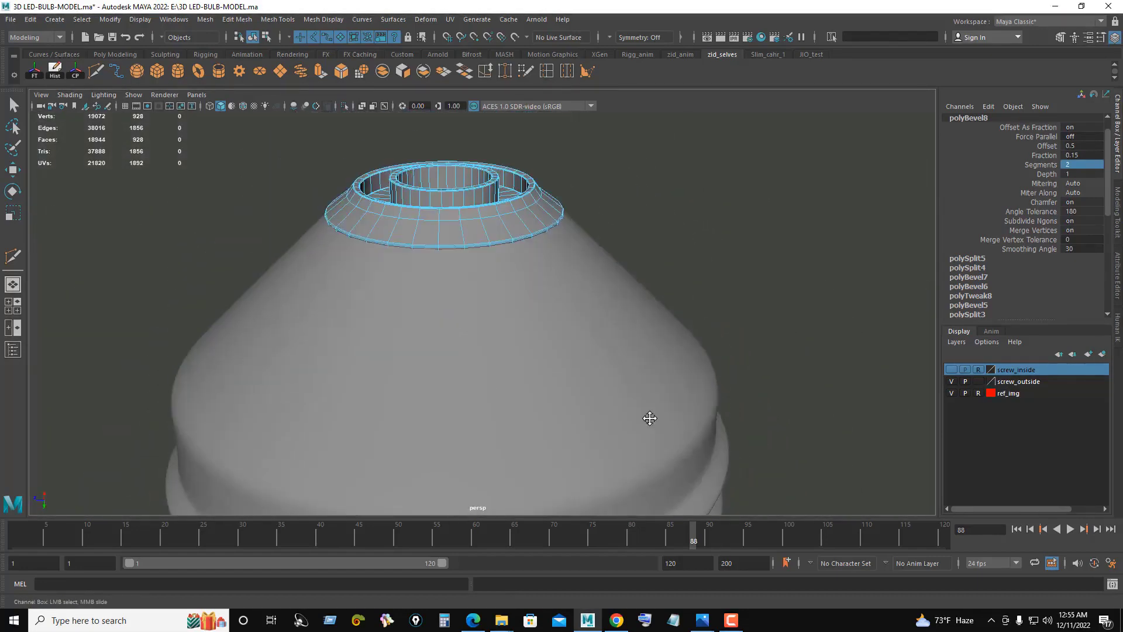
right_click_drag(667, 245, 728, 231)
scroll(570, 306, "down", 5)
mouse_move(570, 306)
left_mouse_down("alt")
mouse_move(542, 353)
mouse_move(556, 304)
mouse_move(597, 281)
left_mouse_up("alt")
Step: Undo the stray selection changes and maximise the side view with the cap ring in vertex mode
key("space")
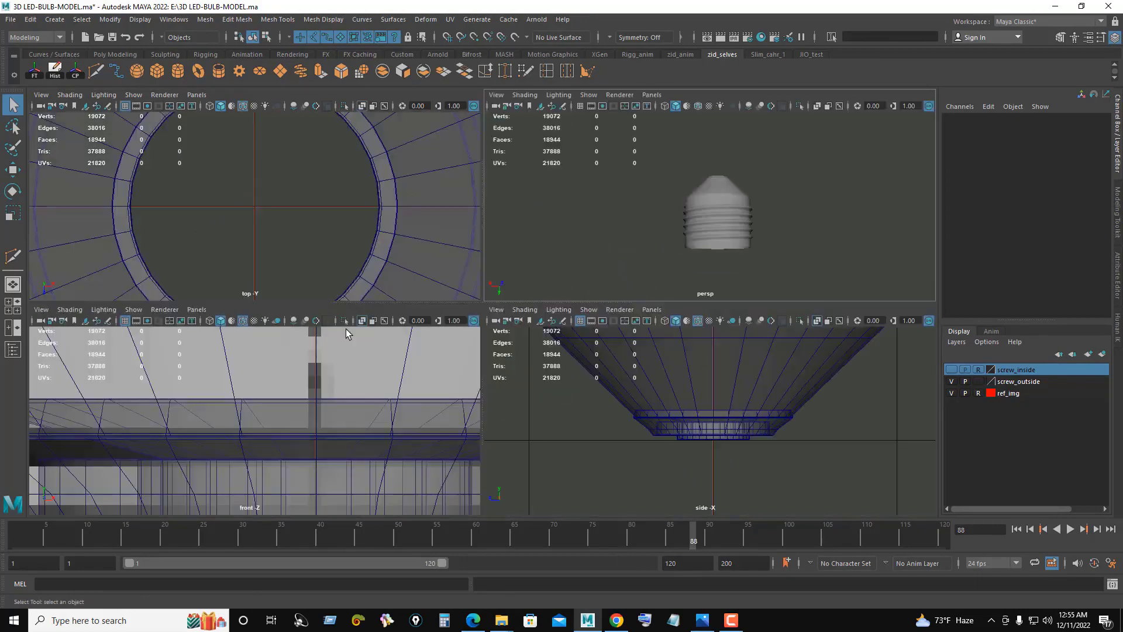
key("space")
key("ctrl+z")
key("ctrl+z")
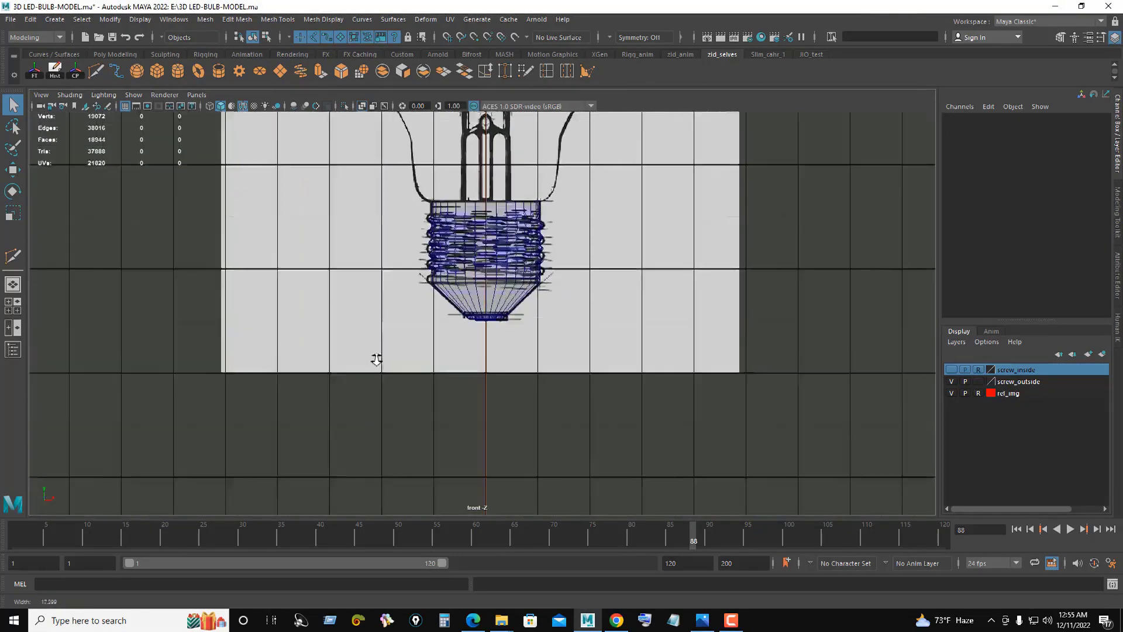
key("space")
key("ctrl+z")
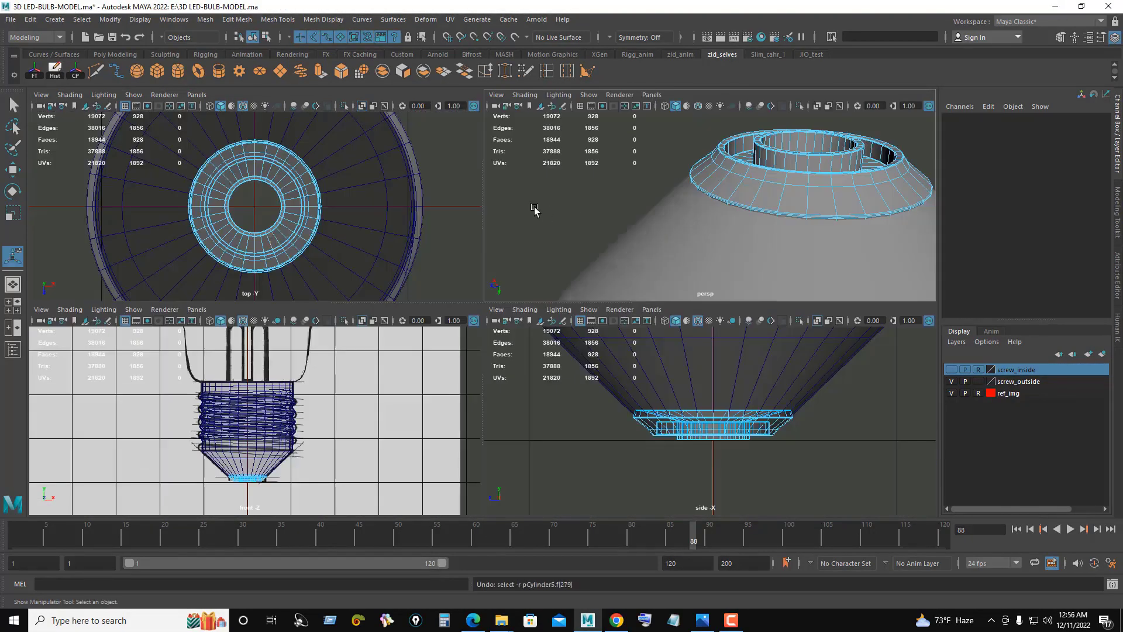
right_click_drag(607, 203, 534, 209)
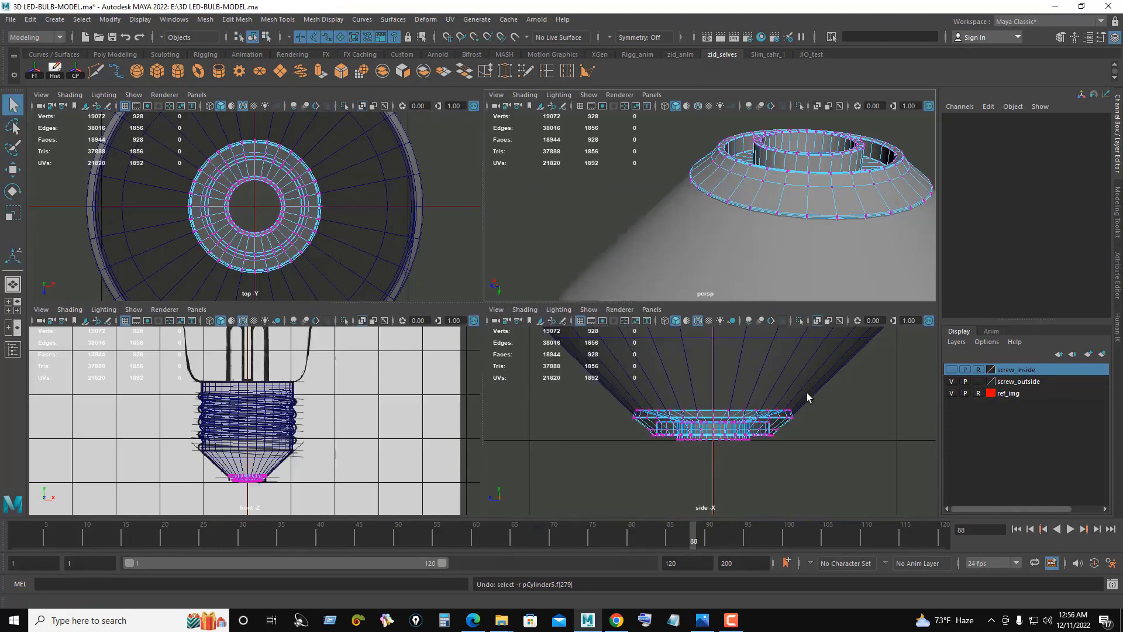
key("space")
scroll(661, 424, "up", 3)
scroll(661, 423, "up", 2)
Step: Marquee-select the cap ring's bottom vertices and raise them upward
left_click_drag(788, 458, 338, 389)
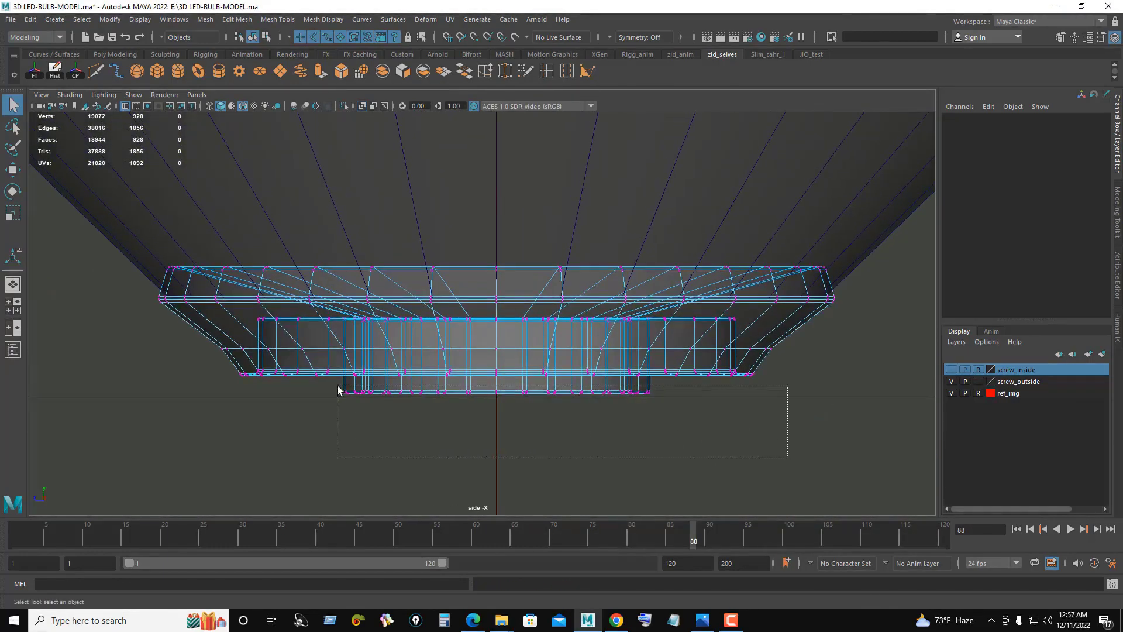
key("w")
left_click_drag(496, 335, 493, 307)
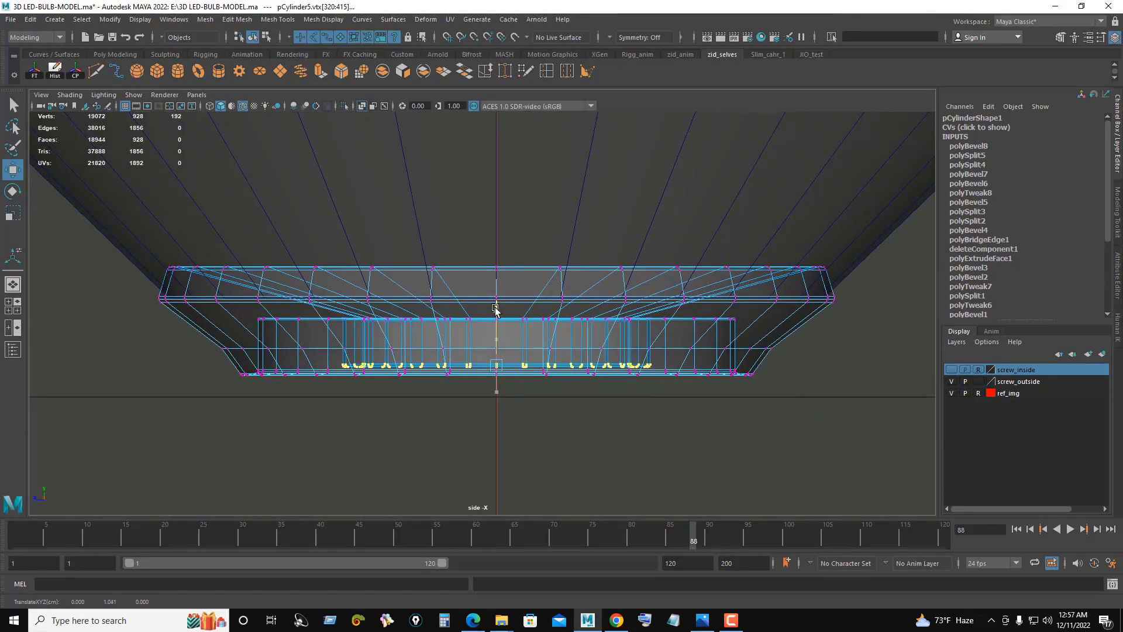
key("space")
key("space")
key("f")
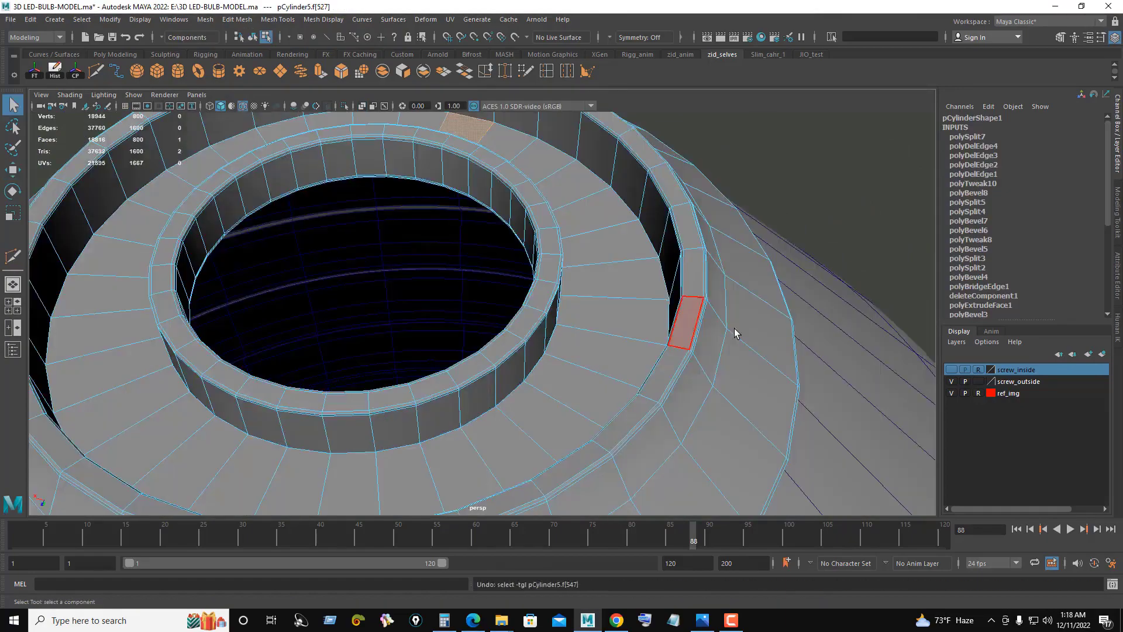
Step: Extract the three selected cap-ring faces into a separate piece, polySurface1
mouse_move(736, 334)
left_mouse_down("alt")
mouse_move(634, 358)
mouse_move(714, 351)
mouse_move(692, 359)
left_mouse_up("alt")
key("shift+z")
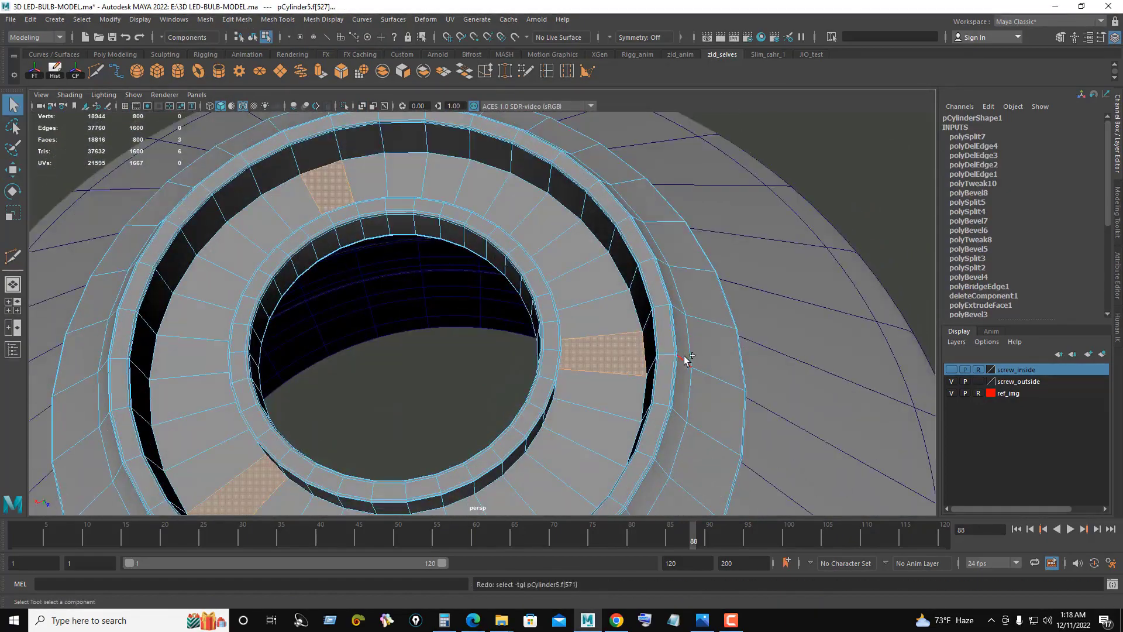
left_click(234, 21)
left_click(275, 358)
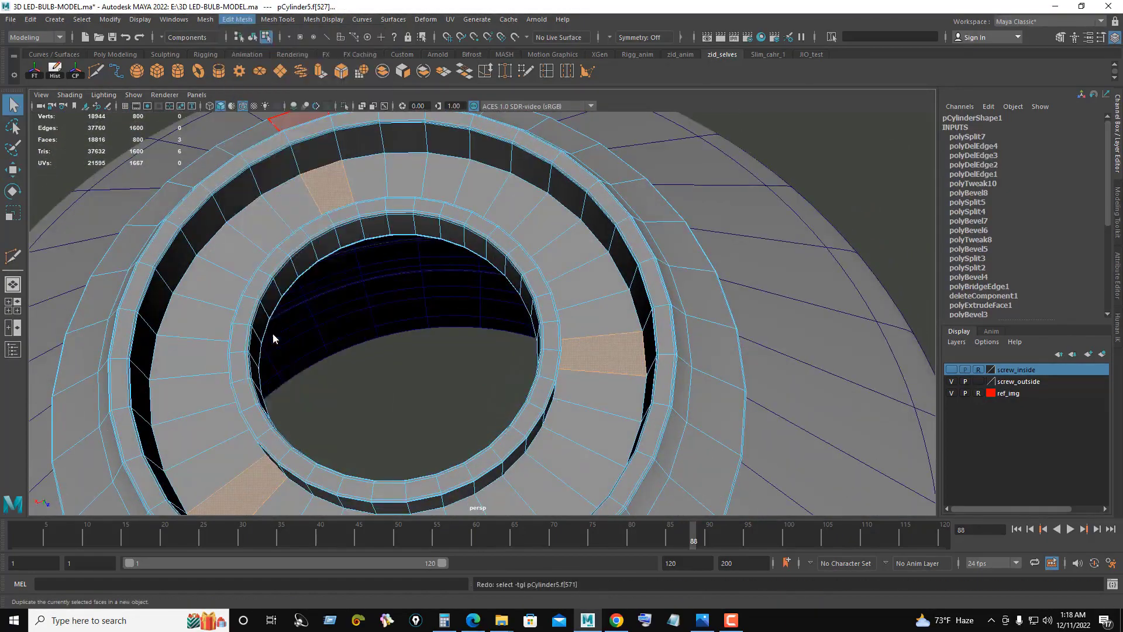
Step: Return to object mode, zoom in on the cap rim and start Multi-Cut
right_click_drag(788, 171, 829, 154)
left_click_drag(550, 334, 643, 327, "alt")
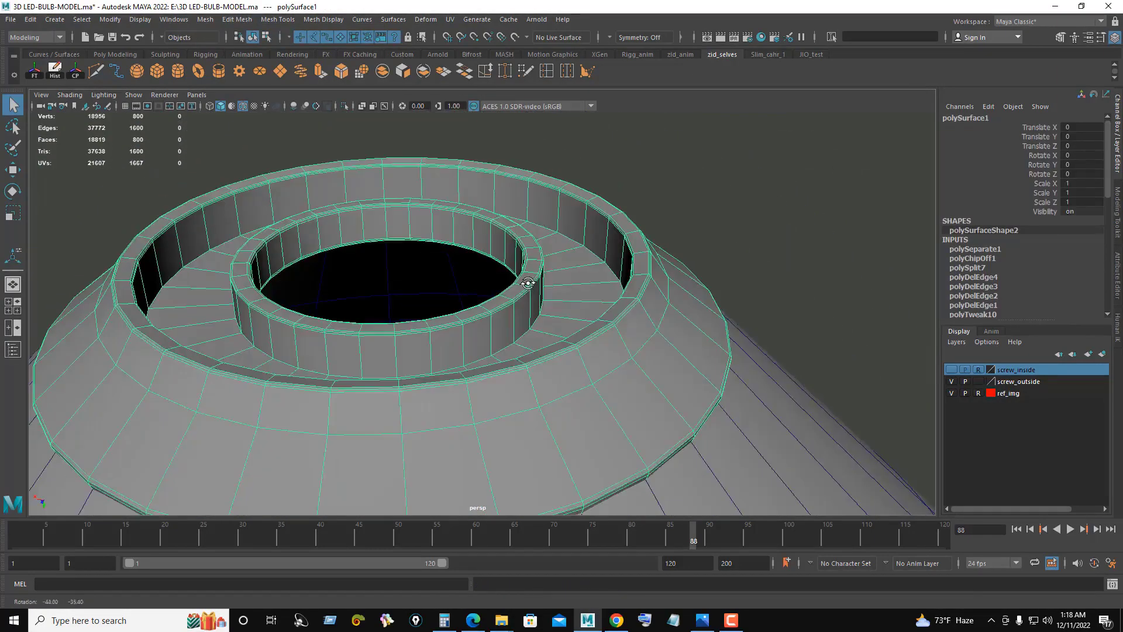
scroll(807, 333, "up", 3)
scroll(807, 334, "up", 3)
left_click(95, 70)
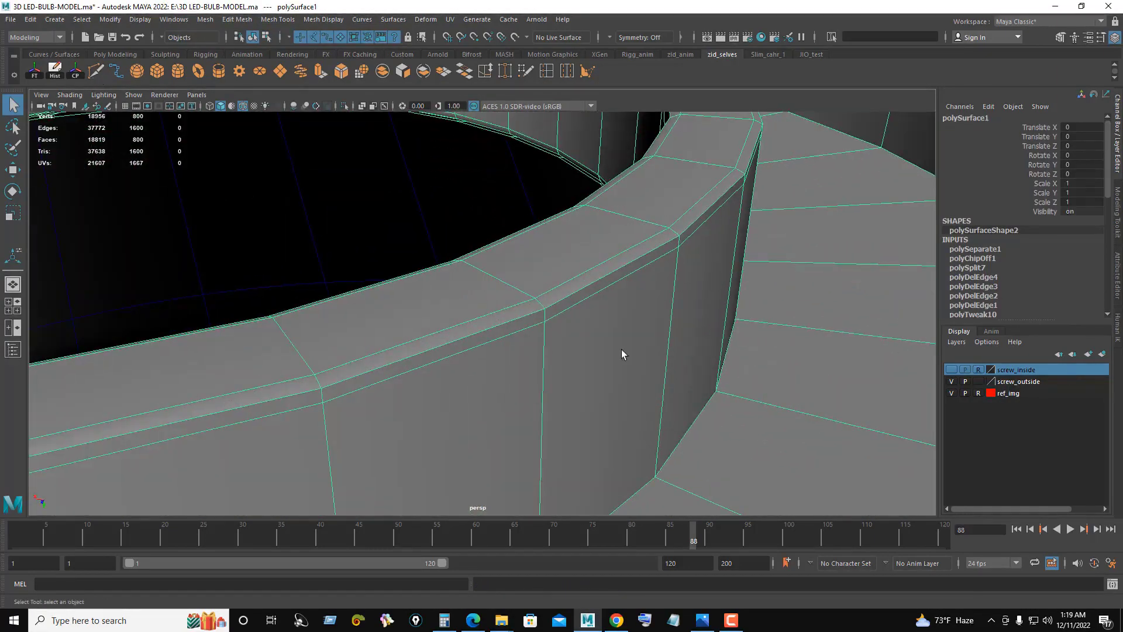
Step: Insert three edge loops around the cap ring band, then return to object selection
left_click(656, 475, "ctrl")
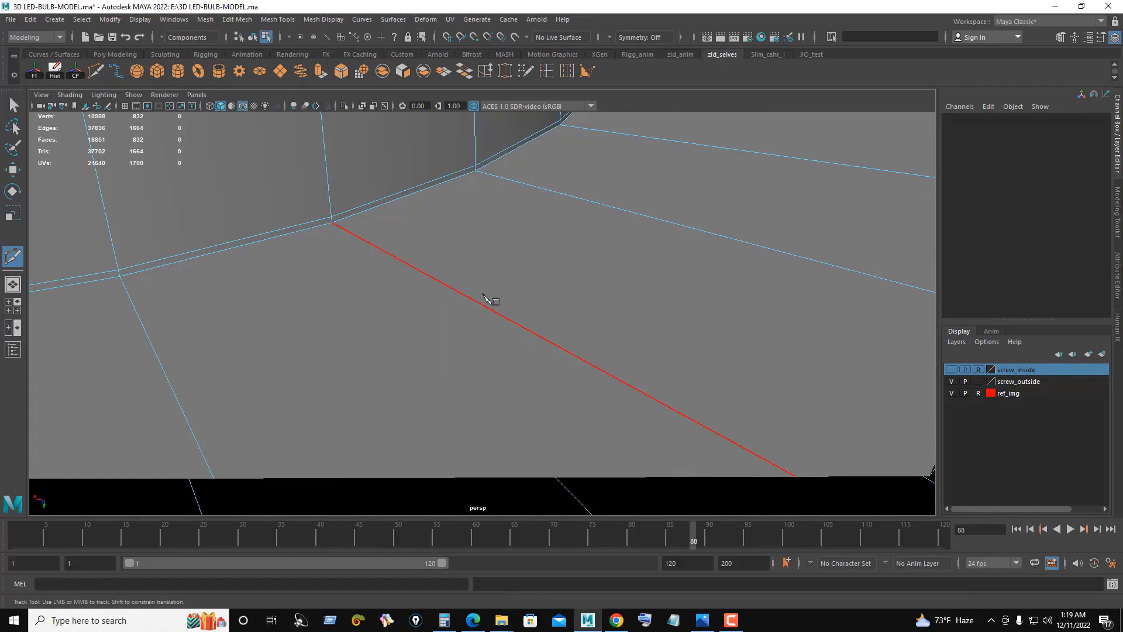
middle_click_drag(483, 294, 364, 344, "alt")
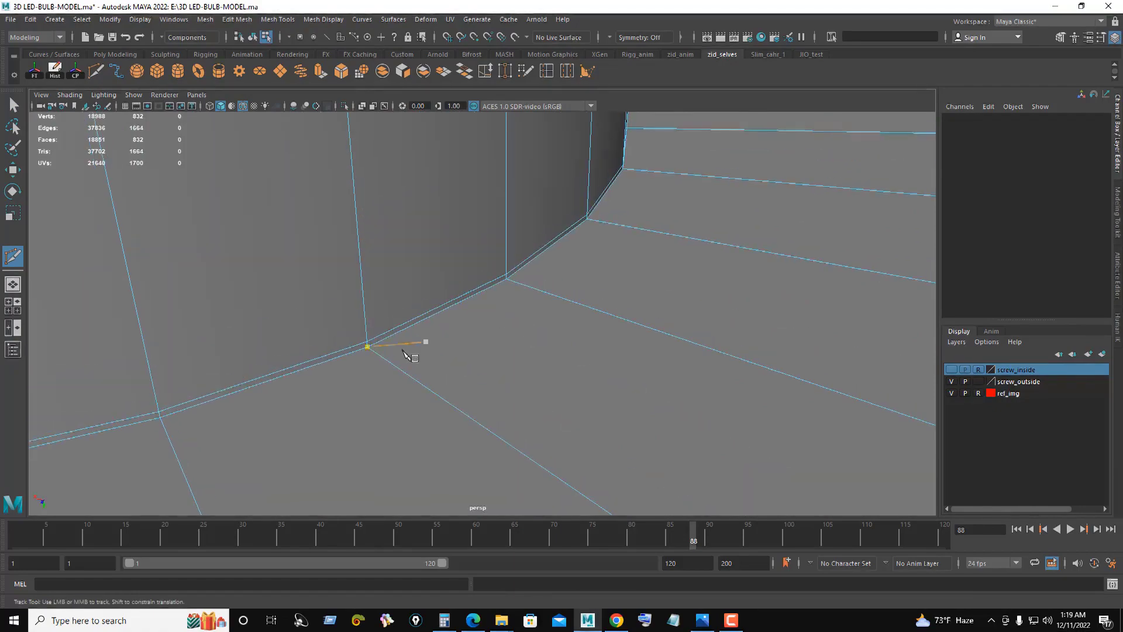
left_click(370, 352)
scroll(636, 338, "down", 5)
left_click_drag(604, 338, 708, 362, "alt")
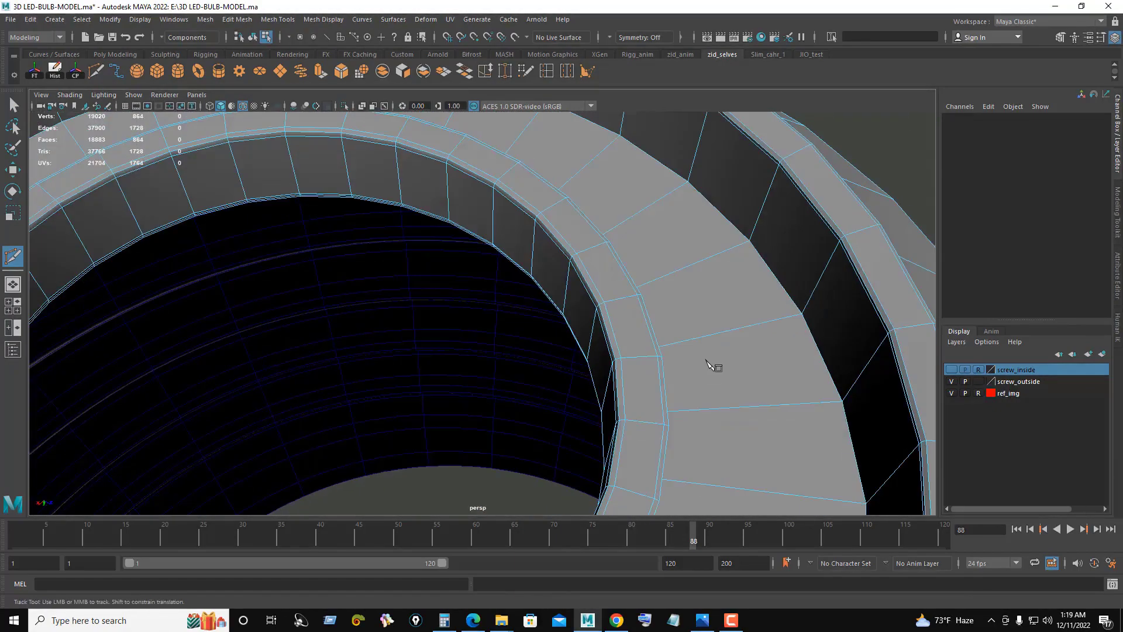
middle_click_drag(709, 366, 647, 351, "alt")
right_click_drag(647, 351, 870, 358, "alt")
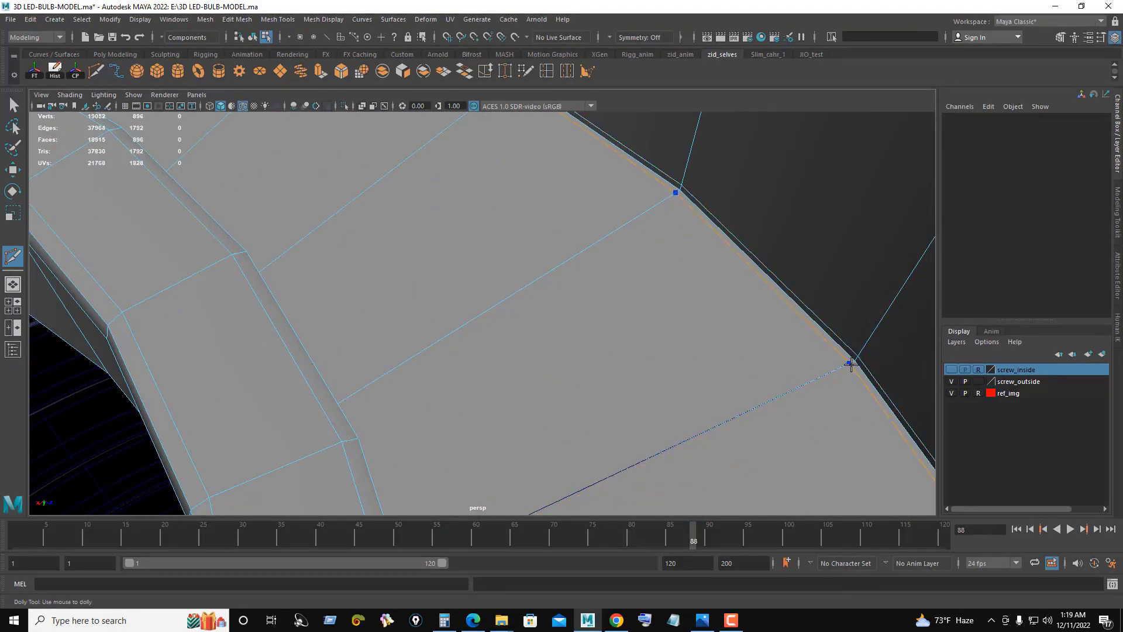
right_click_drag(843, 359, 782, 271, "alt")
mouse_move(782, 270)
left_mouse_down("alt")
mouse_move(507, 305)
mouse_move(468, 422)
left_mouse_up("alt")
key("q")
key("F8")
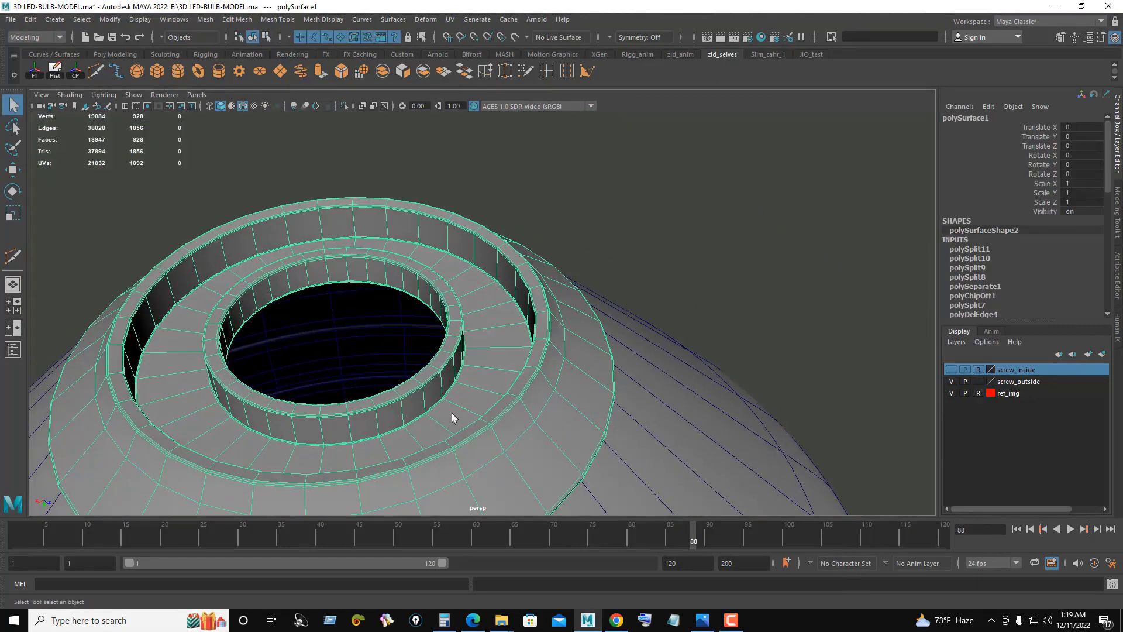
Step: Put the ring into a new layer1 and switch it to face selection
left_click(1101, 355)
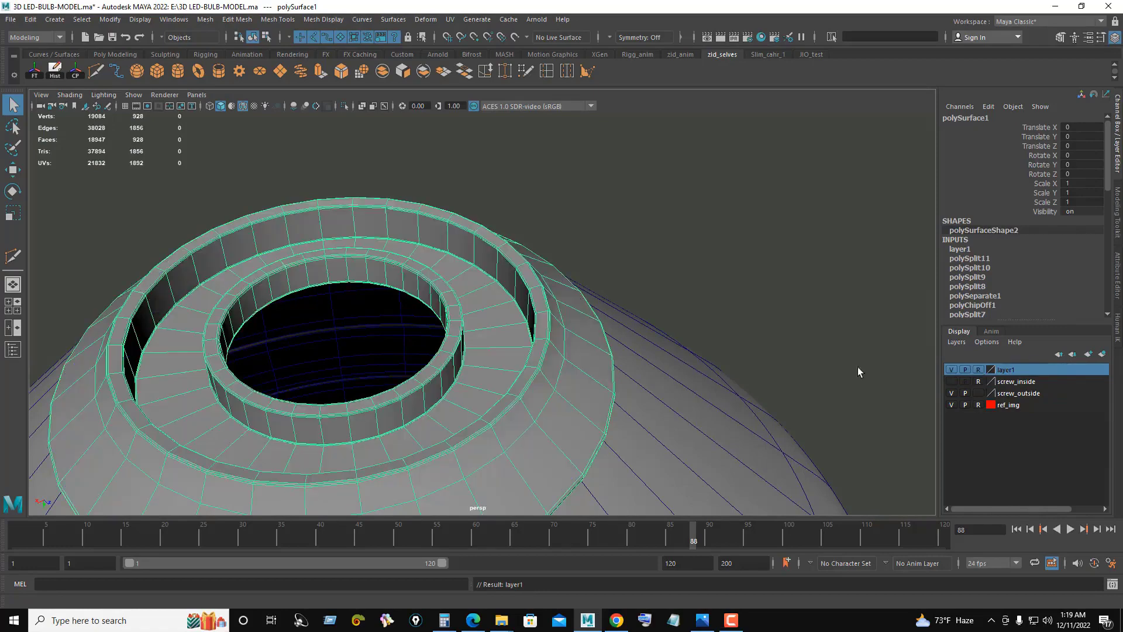
right_click_drag(648, 301, 647, 328)
left_click(514, 335)
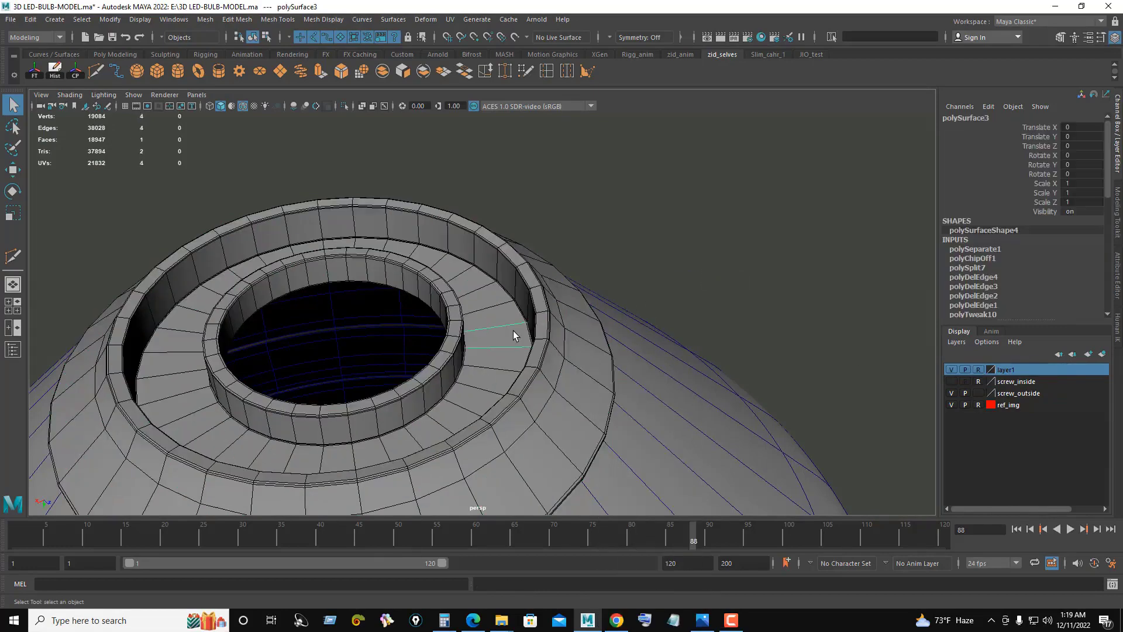
left_click_drag(566, 302, 562, 316, "alt")
Step: Select three faces spaced around the ring ledge and extrude them with Ctrl+E
key("F8")
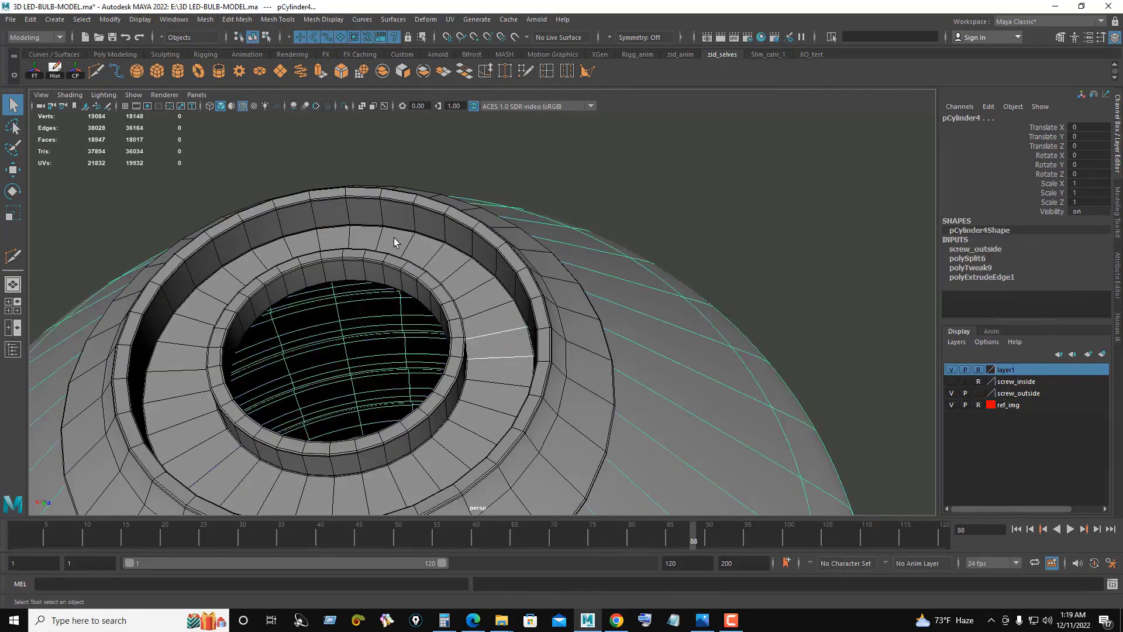
left_click(727, 234)
mouse_move(728, 234)
right_mouse_down("alt")
mouse_move(458, 260)
mouse_move(237, 213)
right_mouse_up("alt")
left_click(492, 318)
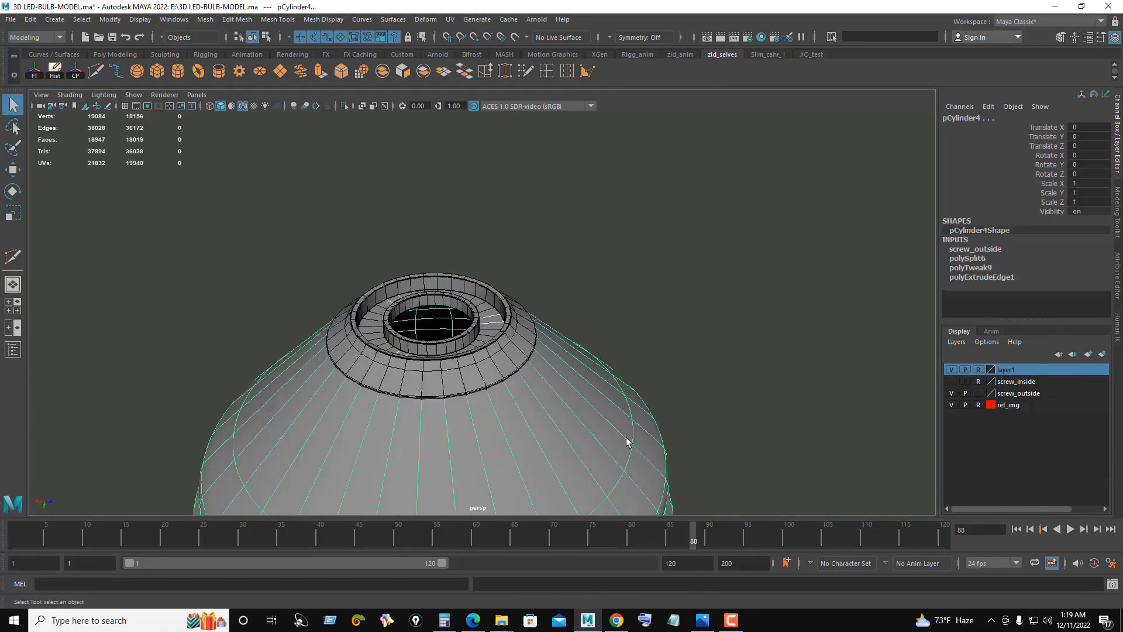
right_click_drag(337, 334, 493, 331, "alt")
key("ctrl+e")
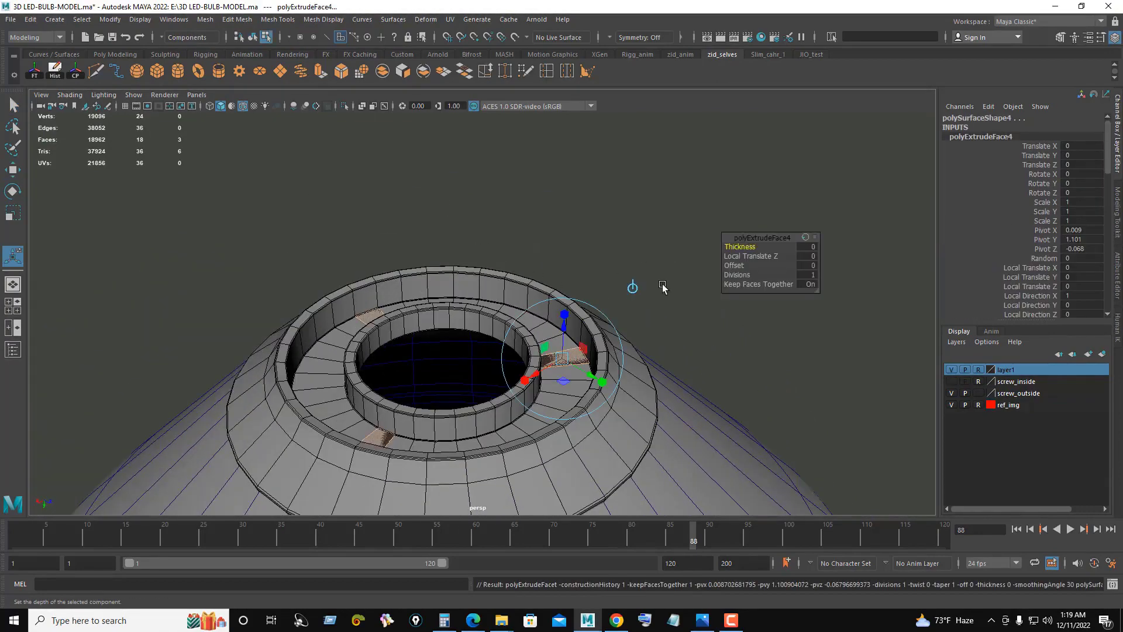
Step: Push the extruded faces outward into tabs and select the tab piece
mouse_move(739, 256)
left_mouse_down()
mouse_move(766, 257)
mouse_move(621, 313)
left_mouse_up()
scroll(621, 313, "up", 3)
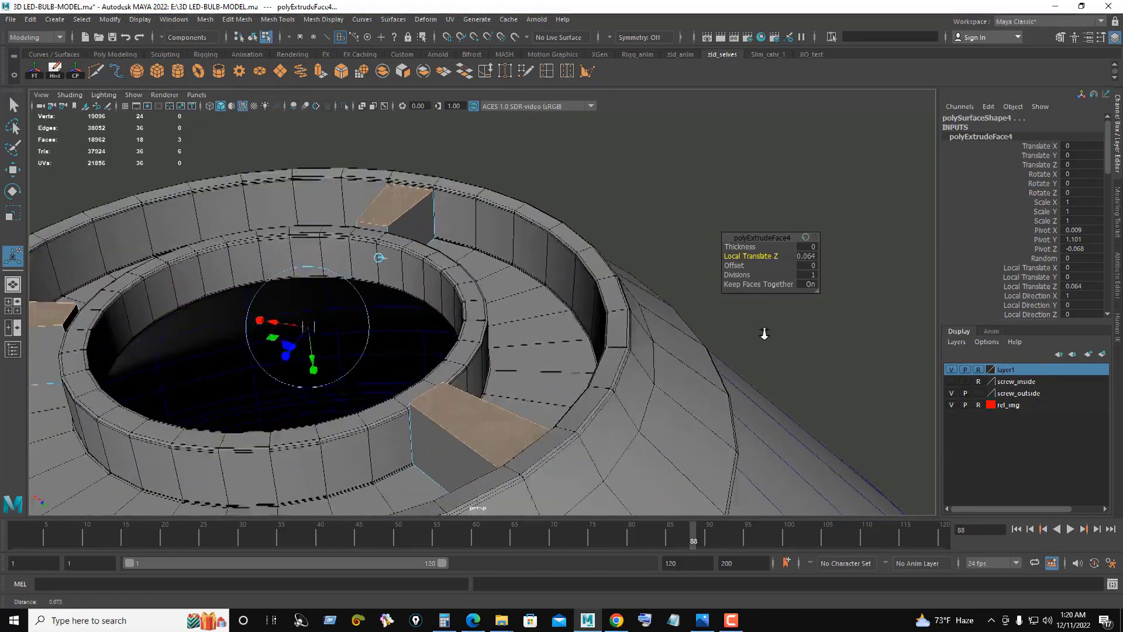
scroll(585, 176, "up", 3)
right_click_drag(582, 170, 647, 137)
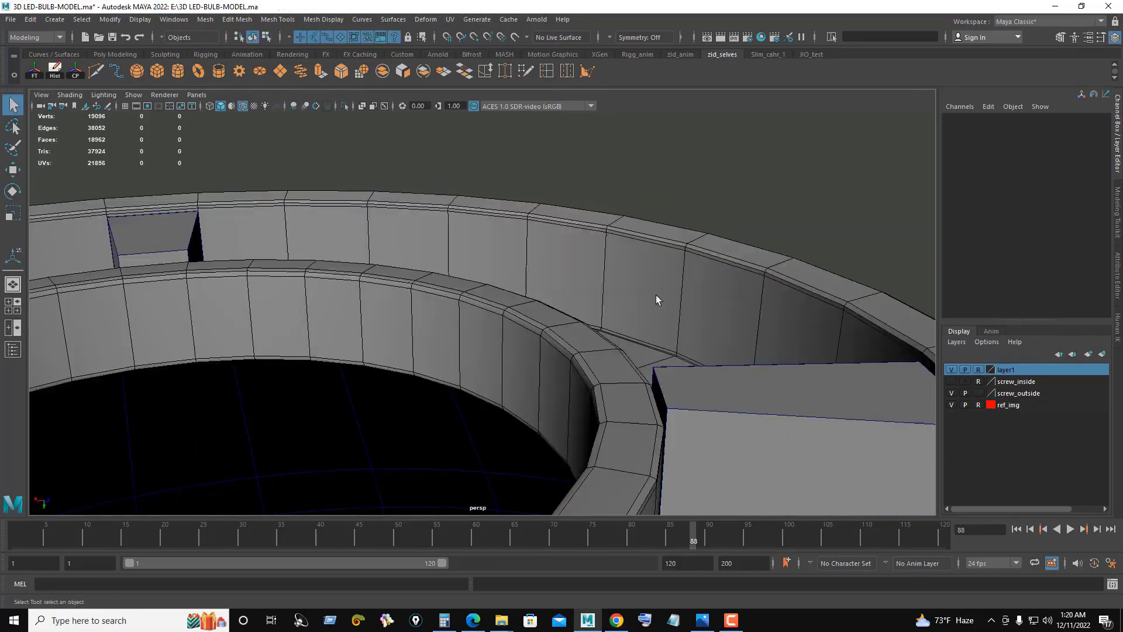
left_click(706, 367)
Step: Lower the tab's edge beside the inner ring slightly in Y
right_click_drag(708, 298, 468, 85)
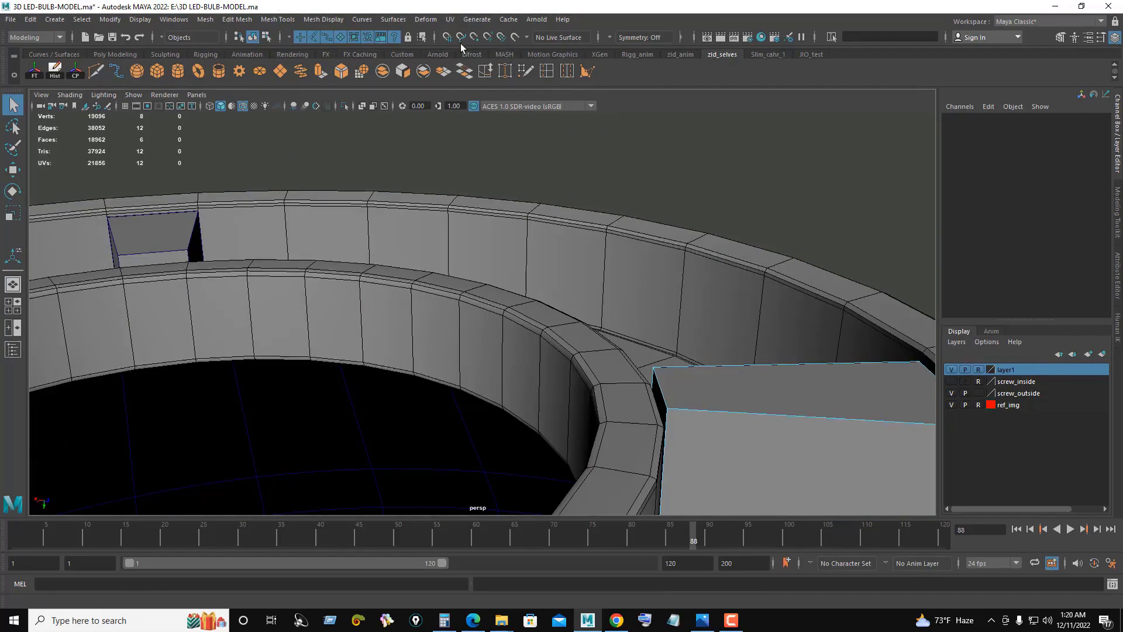
left_click(658, 383)
key("w")
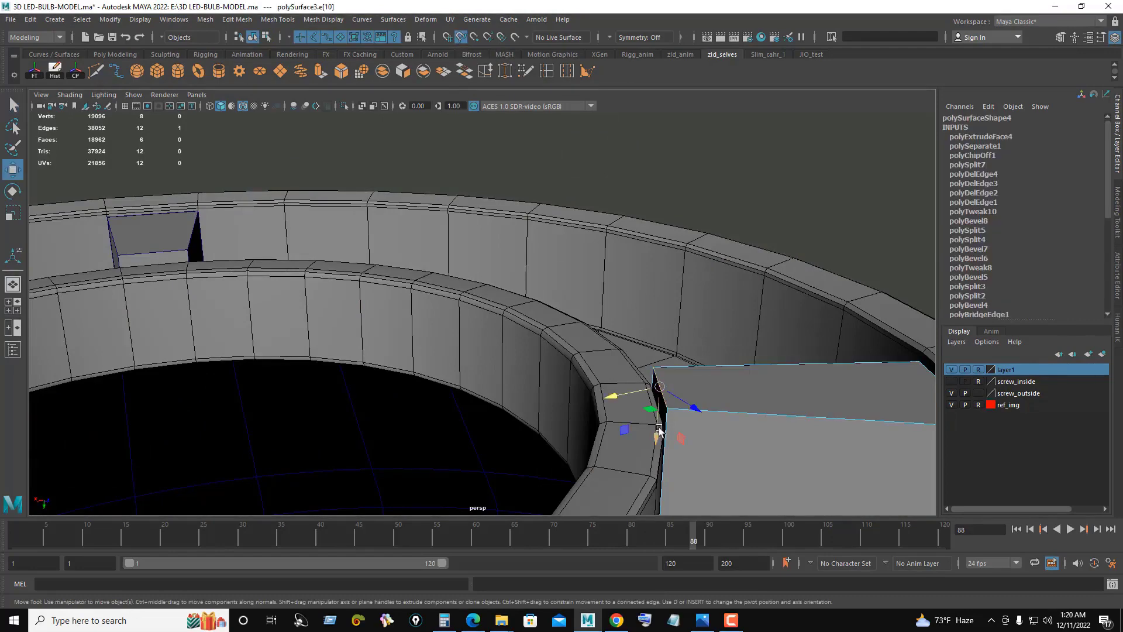
mouse_move(659, 430)
left_mouse_down("alt")
mouse_move(699, 383)
mouse_move(632, 369)
mouse_move(630, 305)
left_mouse_up("alt")
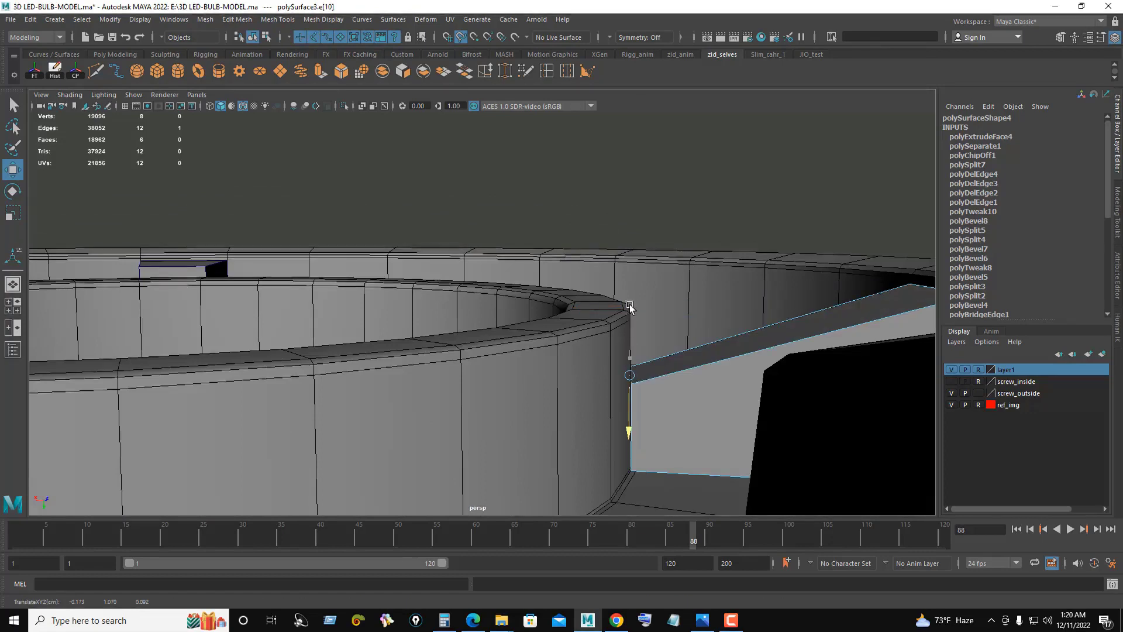
left_click_drag(630, 364, 628, 433)
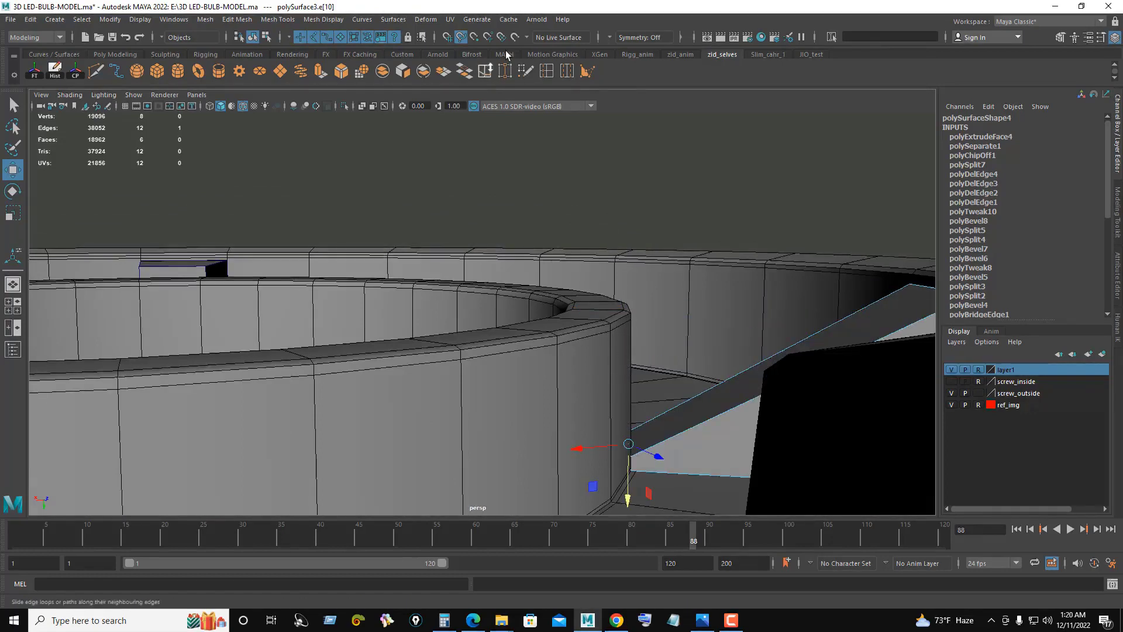
Step: Convert the edge selection to vertices and turn on Snap to Points
right_click_drag(647, 158, 523, 153, "ctrl")
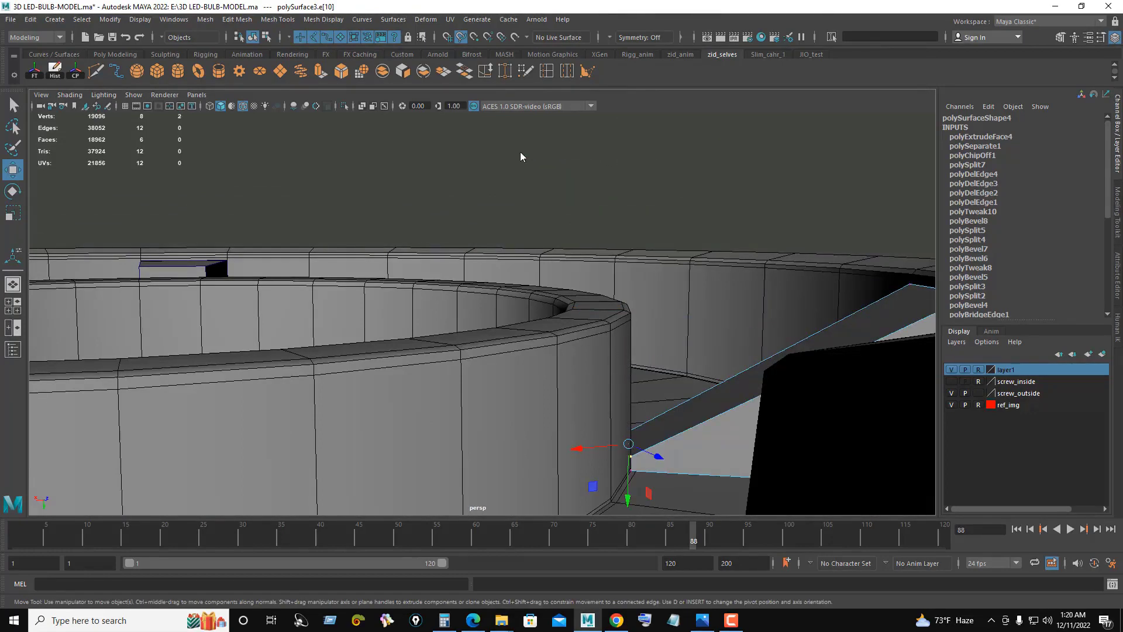
left_click(474, 37)
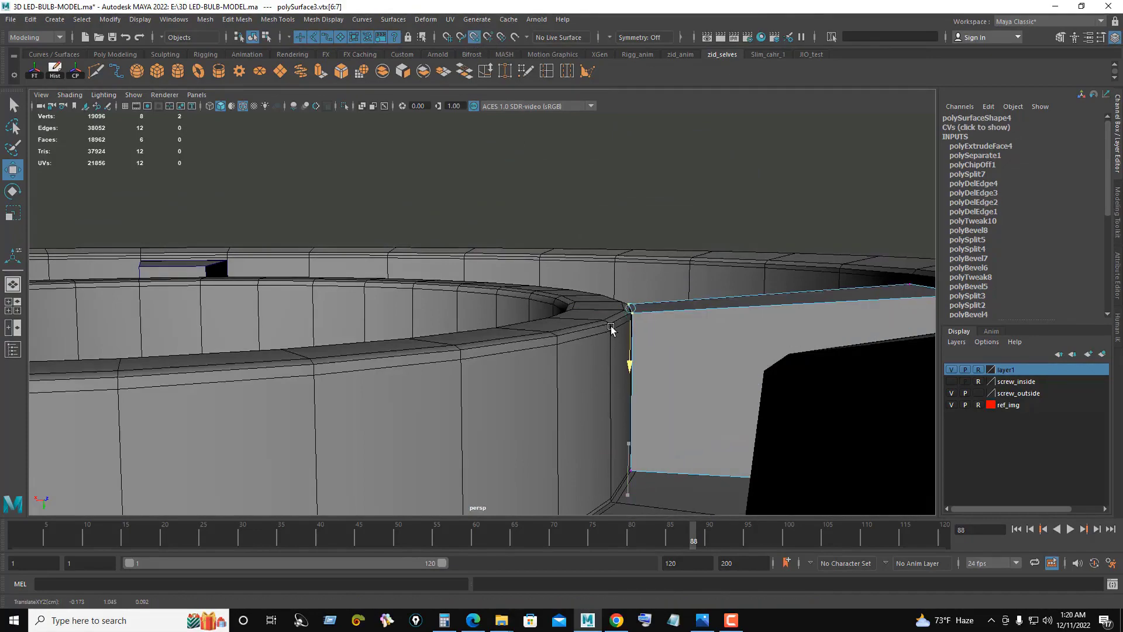
mouse_move(722, 326)
left_mouse_down("alt")
mouse_move(691, 355)
mouse_move(838, 349)
left_mouse_up("alt")
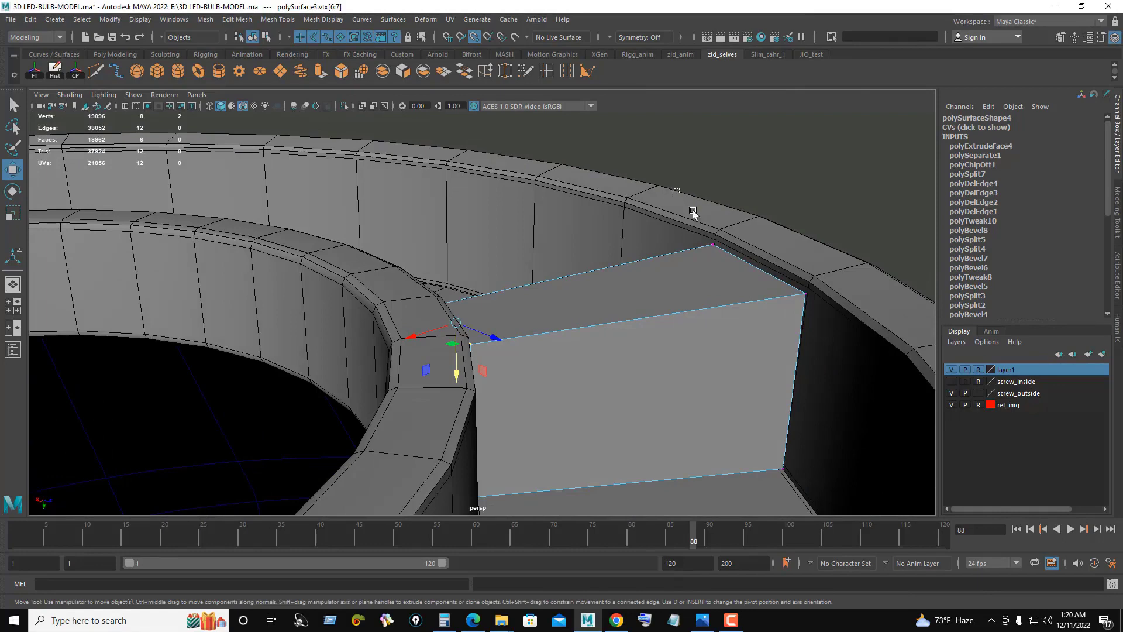
mouse_move(694, 213)
left_mouse_down("alt")
mouse_move(852, 359)
mouse_move(852, 293)
mouse_move(948, 307)
left_mouse_up("alt")
middle_click_drag(924, 159, 742, 369, "alt")
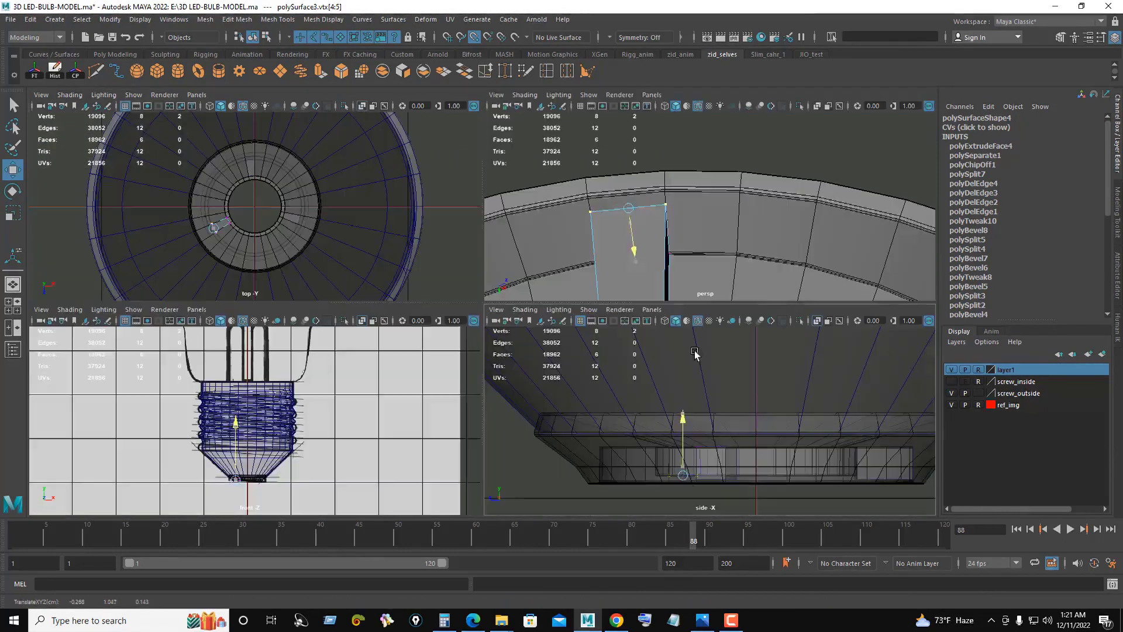
Step: Snap the first tab's two corner vertices onto the inner collar rim to form a sloping ramp
key("space")
left_click_drag(684, 289, 659, 283, "alt")
scroll(659, 282, "down", 3)
scroll(667, 258, "up", 3)
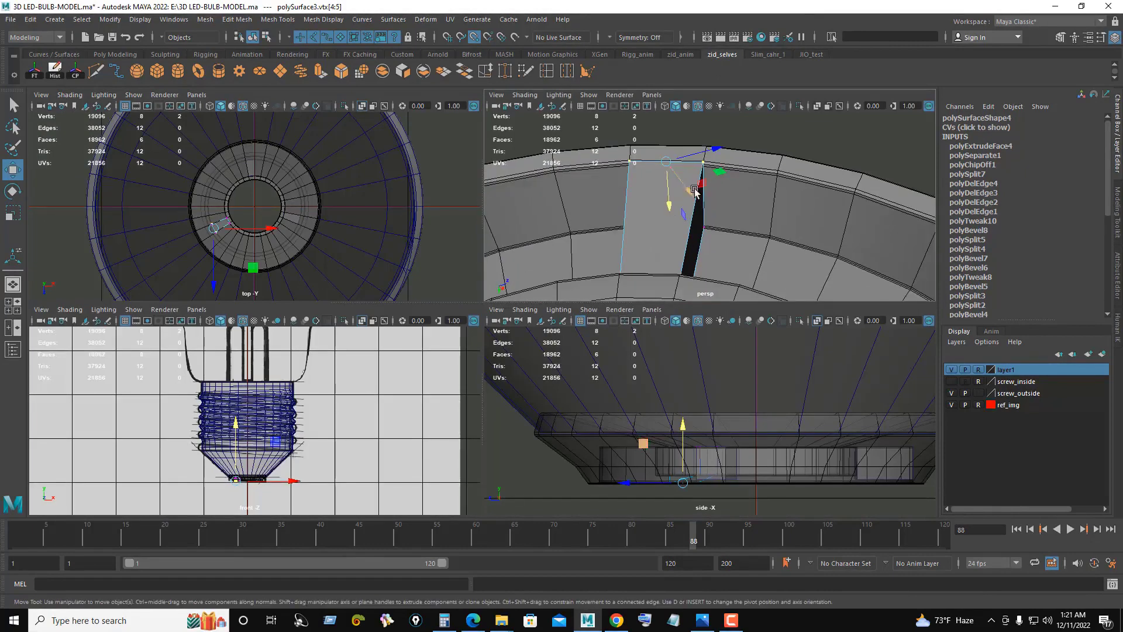
left_click(643, 168, "ctrl")
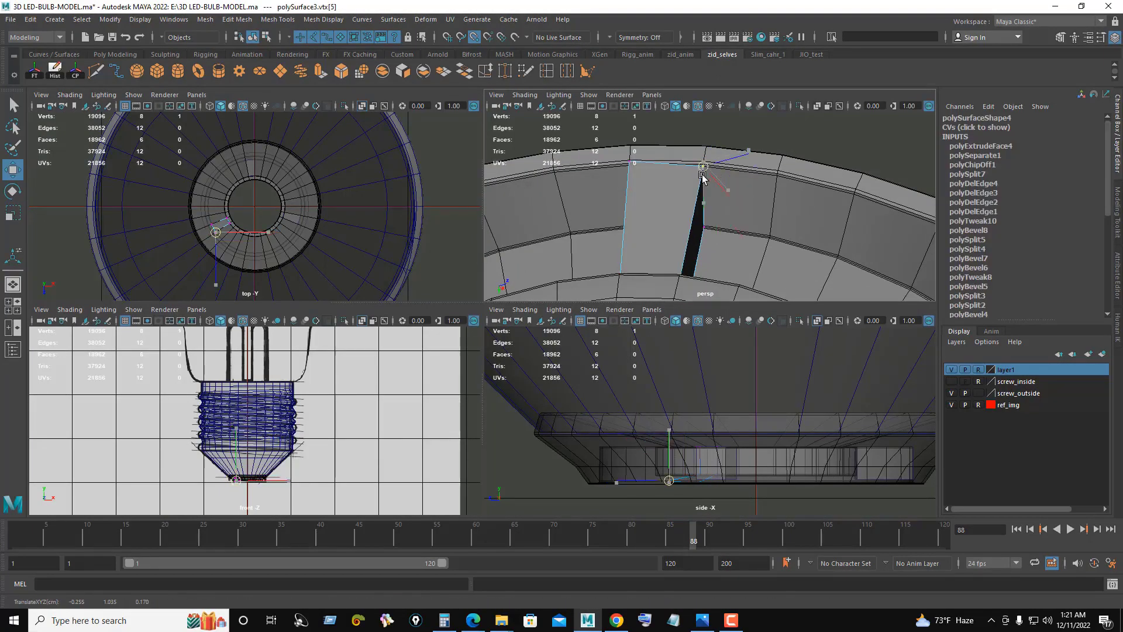
left_click(630, 163)
mouse_move(631, 162)
left_mouse_down("alt")
mouse_move(761, 162)
mouse_move(563, 242)
mouse_move(712, 248)
mouse_move(625, 333)
mouse_move(531, 351)
mouse_move(690, 409)
mouse_move(682, 366)
left_mouse_up("alt")
key("space")
Step: Select two corner vertices on another tab and move them down
left_click(547, 301)
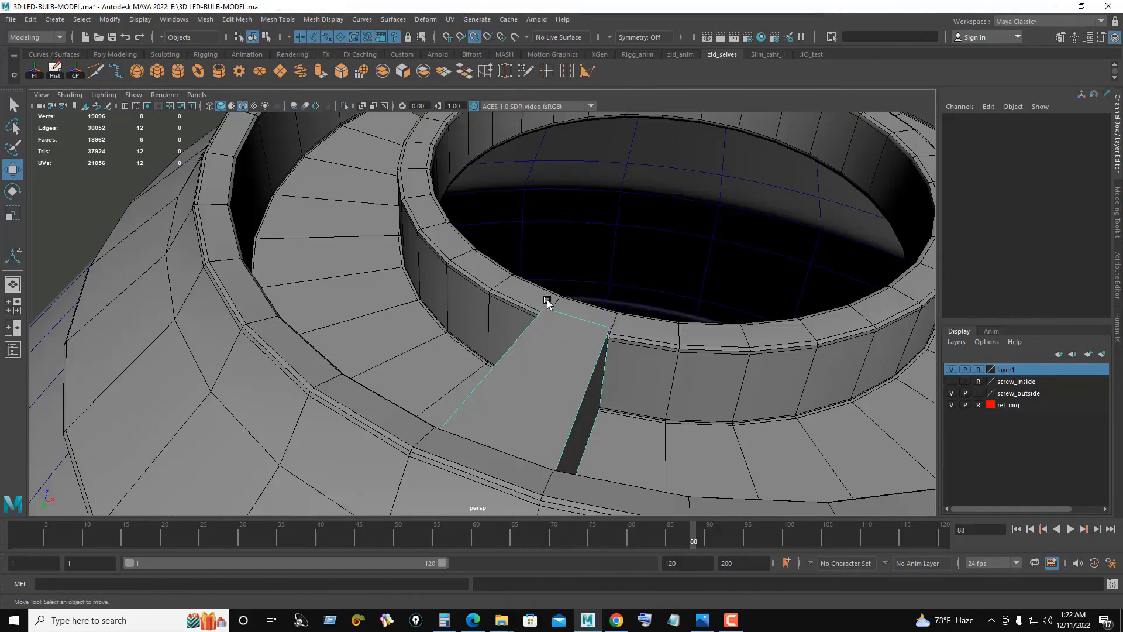
left_click(610, 335)
left_click_drag(611, 334, 575, 333, "alt")
left_click_drag(451, 261, 414, 255, "alt")
scroll(486, 244, "down", 3)
mouse_move(661, 409)
left_mouse_down()
mouse_move(660, 377)
mouse_move(402, 416)
mouse_move(363, 351)
left_mouse_up()
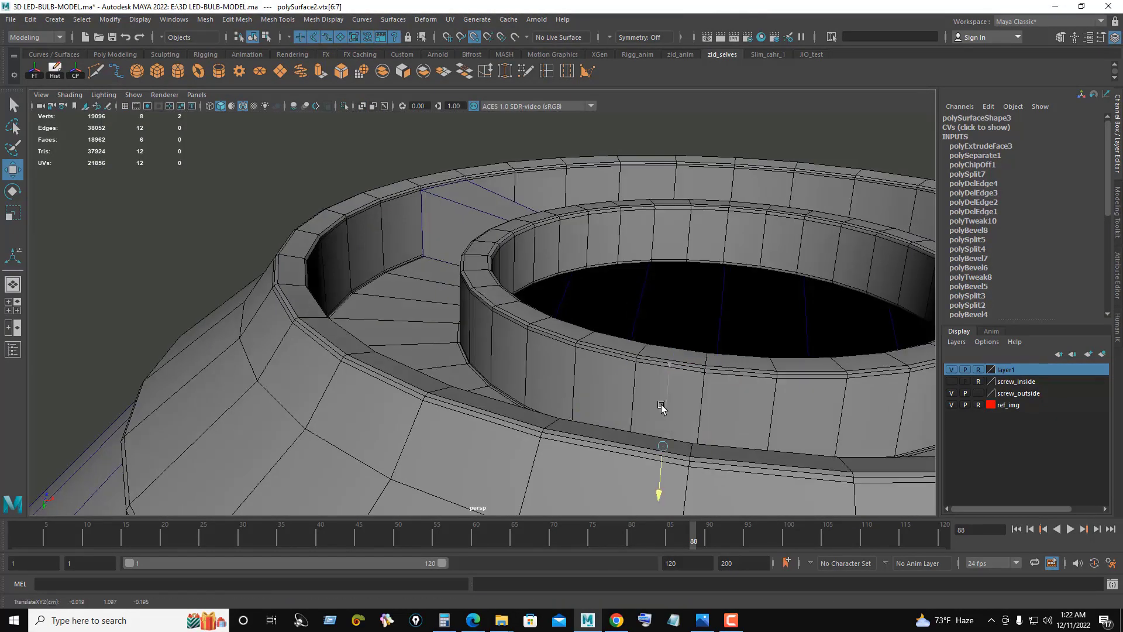
Step: Pick the block's next corner vertex and inspect the opening from above
left_click(360, 314)
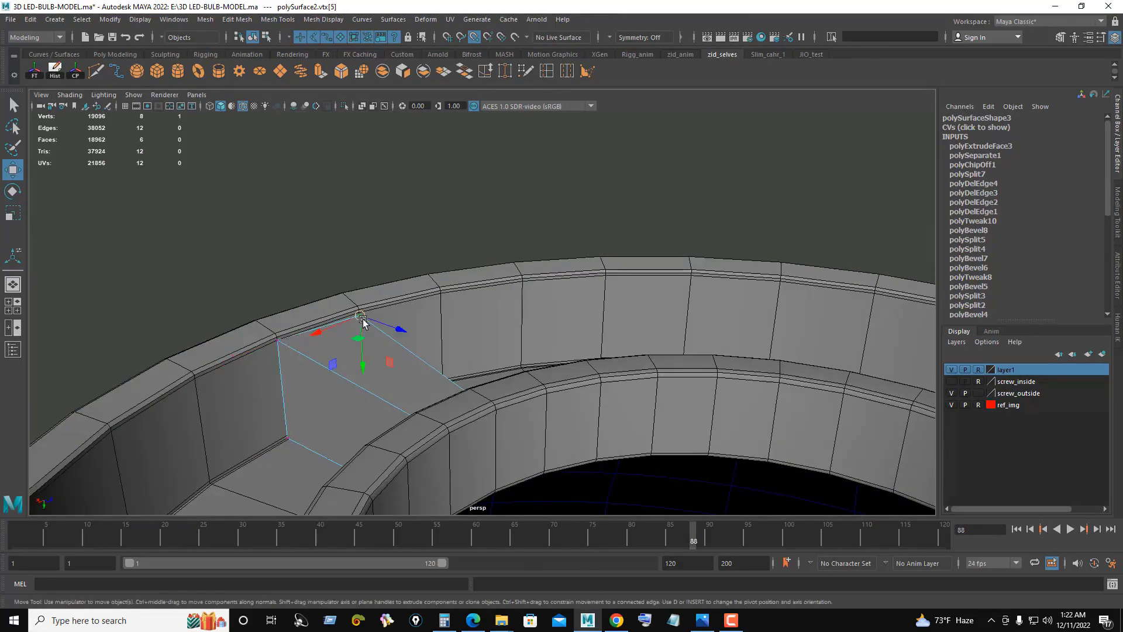
left_click_drag(361, 315, 868, 291, "alt")
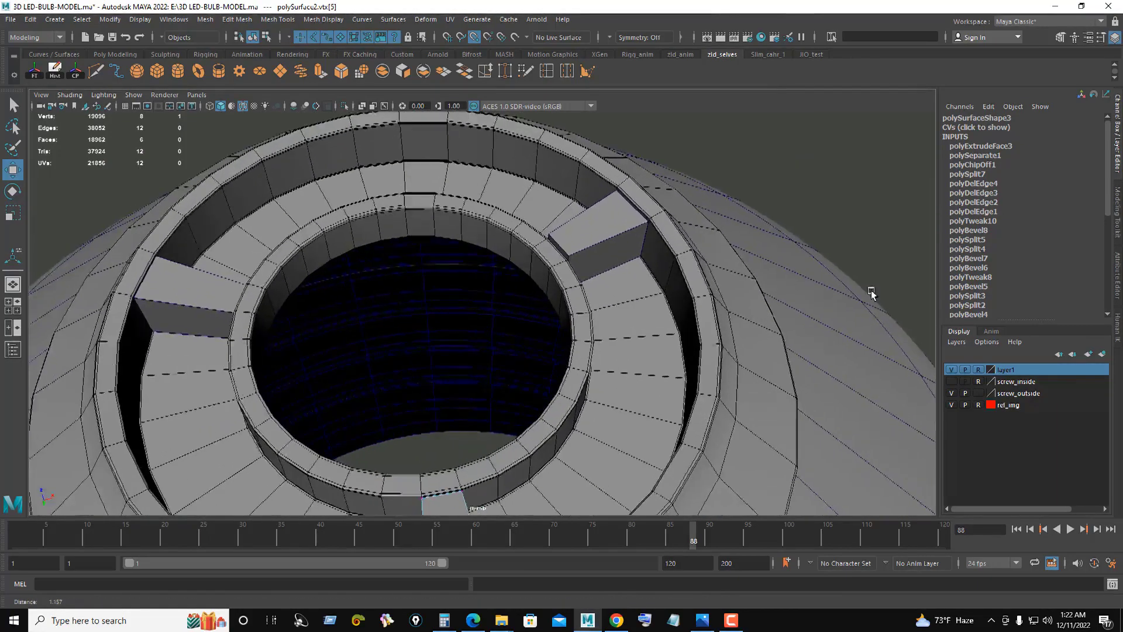
scroll(648, 334, "up", 3)
left_click_drag(648, 334, 497, 294, "alt")
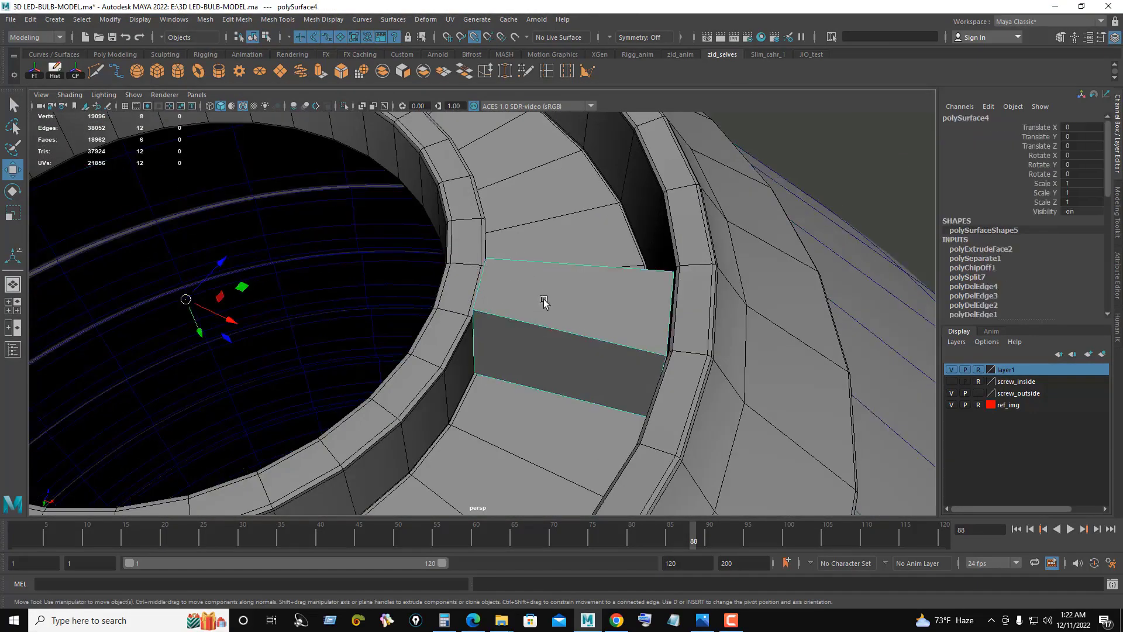
right_click_drag(579, 287, 521, 288)
scroll(577, 293, "up", 3)
scroll(452, 310, "up", 1)
Step: Select two vertices on the block's edge and lower them vertically
left_click_drag(453, 310, 497, 199)
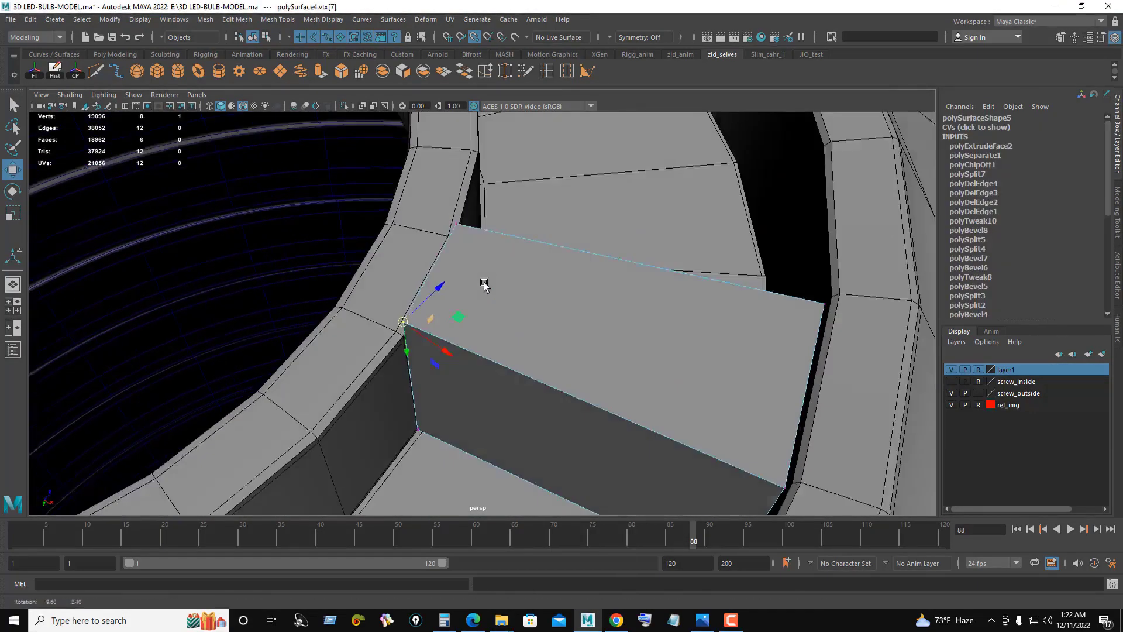
mouse_move(489, 283)
left_mouse_down("alt")
mouse_move(410, 263)
mouse_move(450, 175)
mouse_move(451, 197)
left_mouse_up("alt")
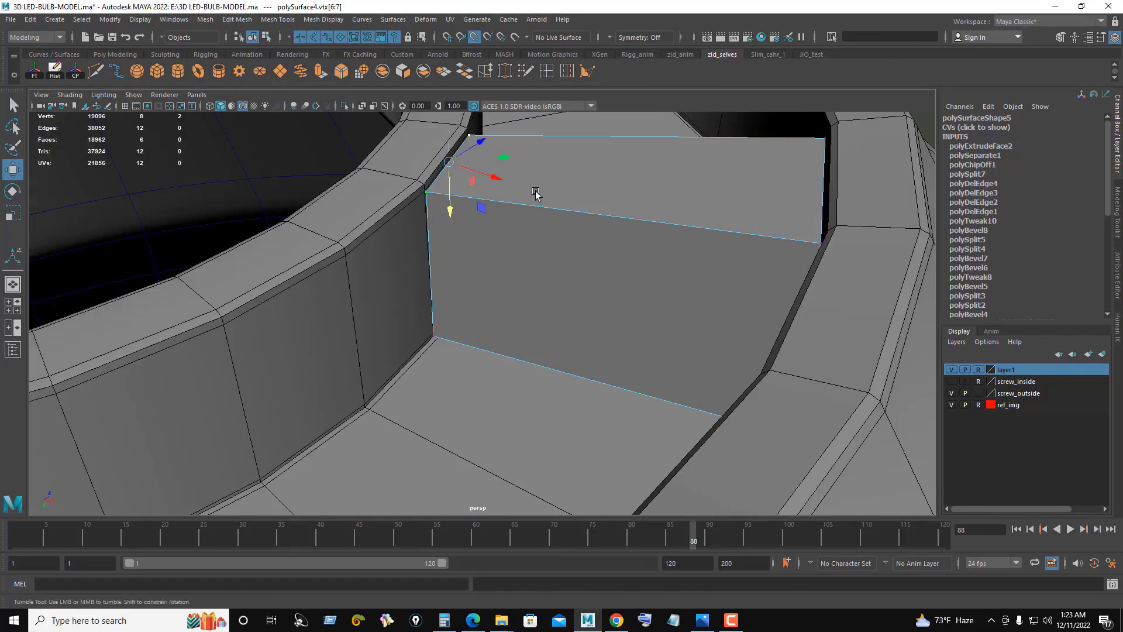
mouse_move(536, 193)
left_mouse_down("alt")
mouse_move(472, 389)
mouse_move(454, 364)
mouse_move(469, 353)
mouse_move(642, 422)
mouse_move(550, 393)
mouse_move(798, 431)
left_mouse_up("alt")
scroll(638, 420, "down", 2)
scroll(582, 455, "up", 5)
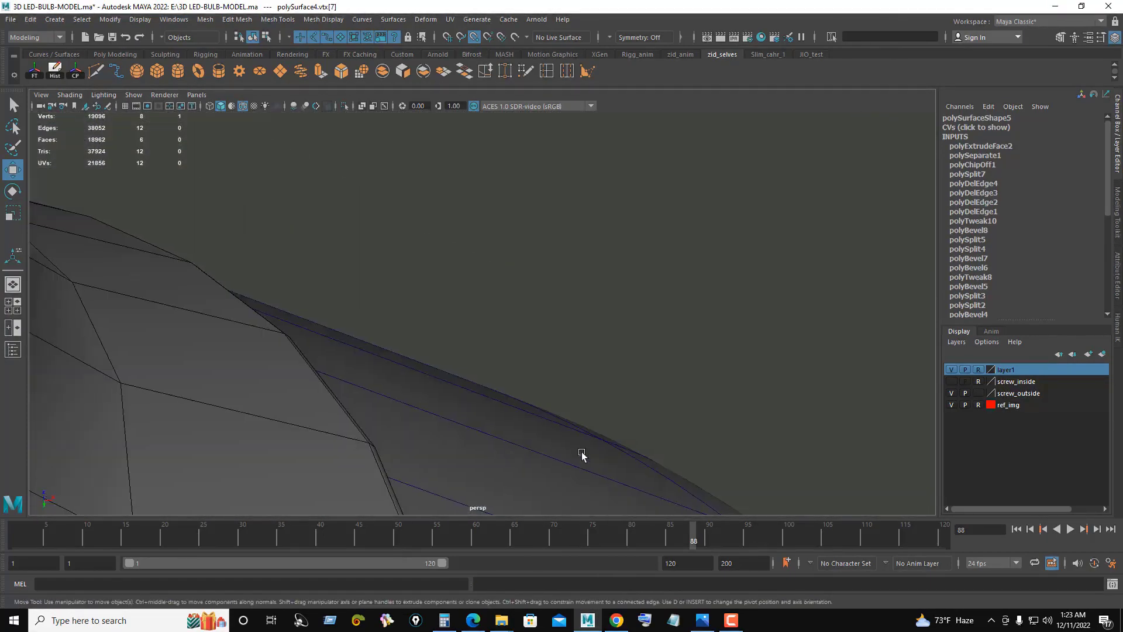
mouse_move(582, 455)
left_mouse_down("alt")
mouse_move(717, 431)
mouse_move(442, 497)
left_mouse_up("alt")
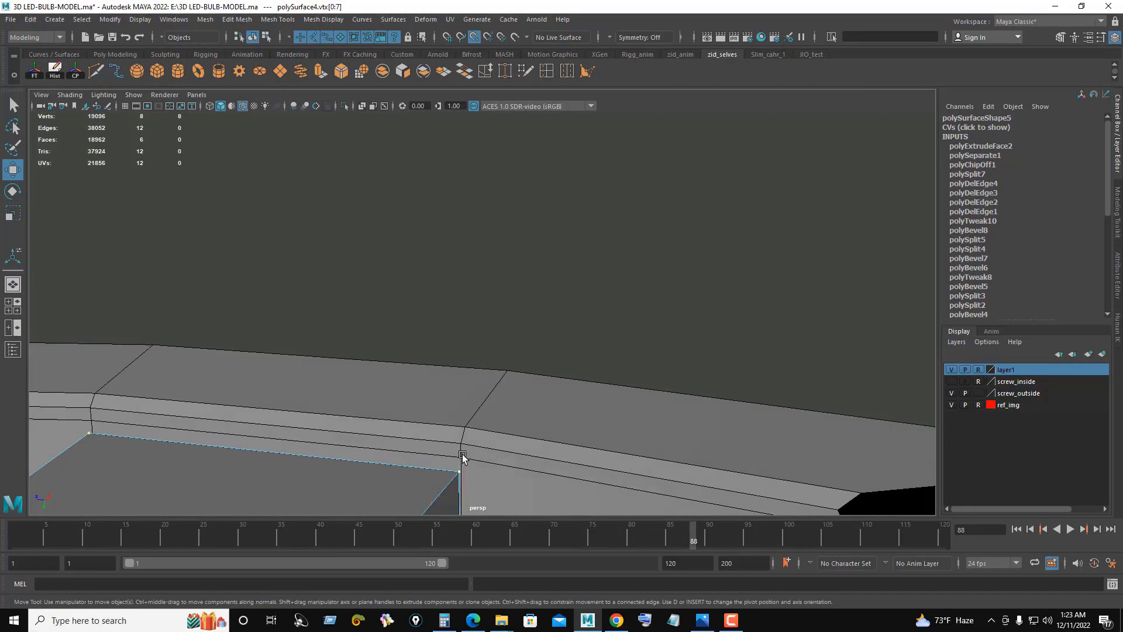
left_click(601, 350)
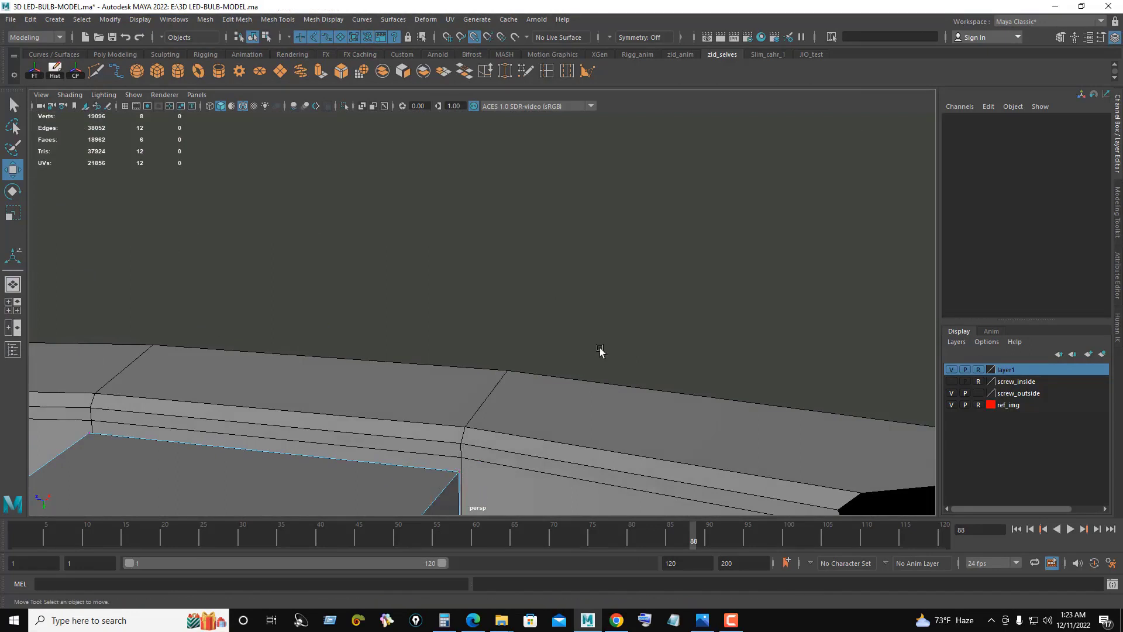
Step: Select the block's two remaining corner vertices, then return to object selection
left_click(461, 471)
scroll(475, 444, "up", 2)
scroll(475, 442, "up", 2)
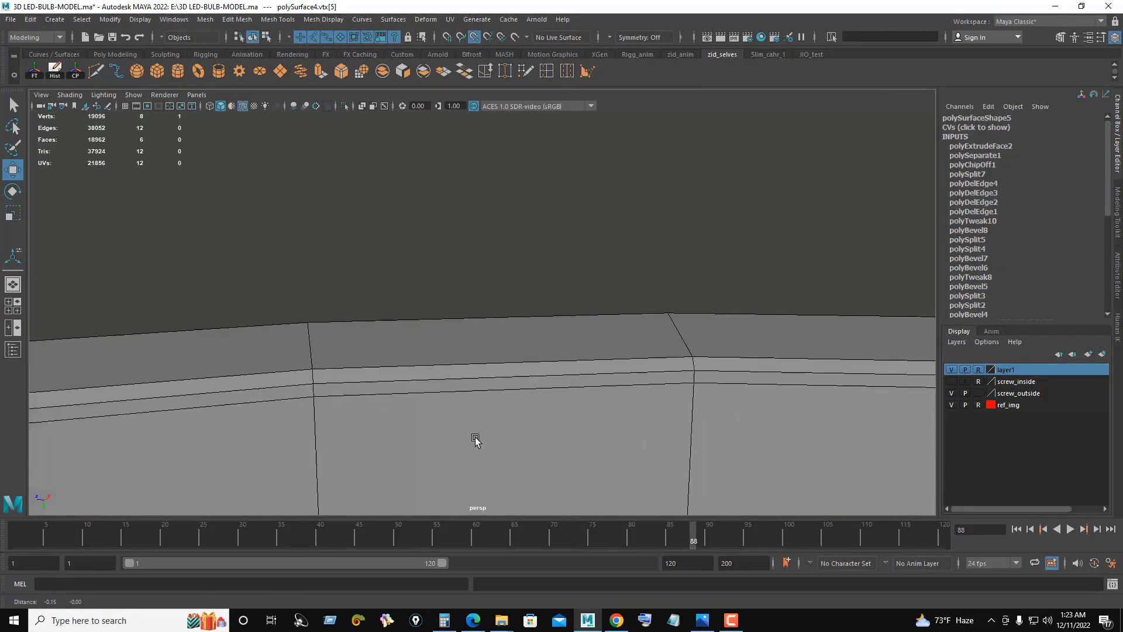
scroll(475, 440, "down", 3)
left_click_drag(484, 419, 666, 421, "alt")
left_click(746, 356)
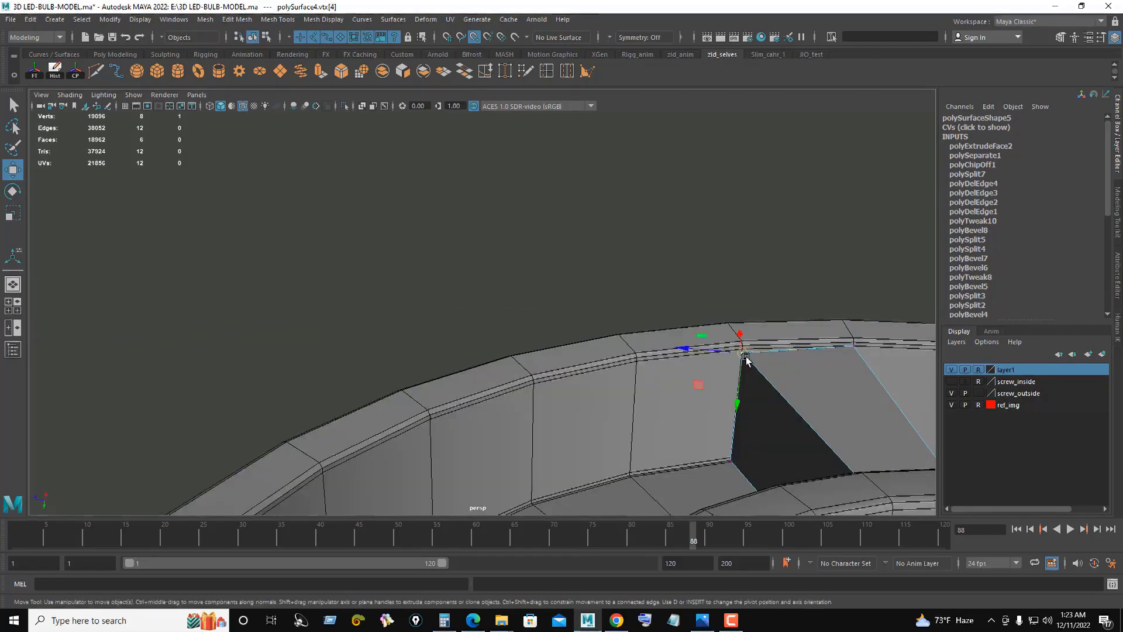
left_click_drag(744, 351, 783, 396, "alt")
right_click_drag(527, 287, 588, 270)
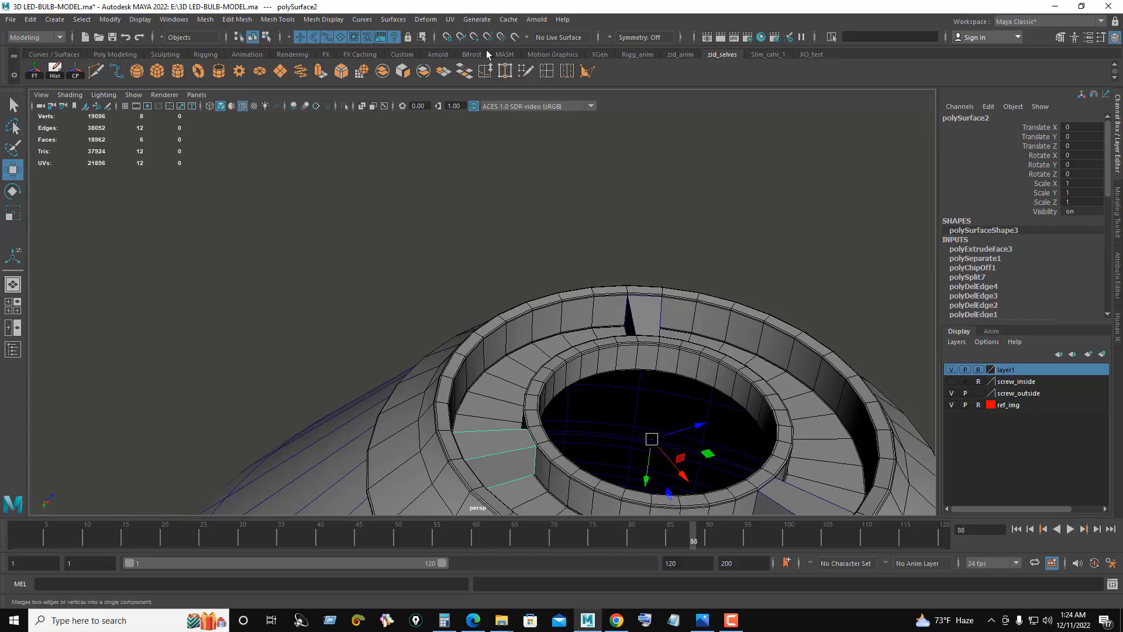
Step: Isolate the first tab block and bevel all its edges with Fraction 0.1 and 2 segments
key("f")
key("ctrl+1")
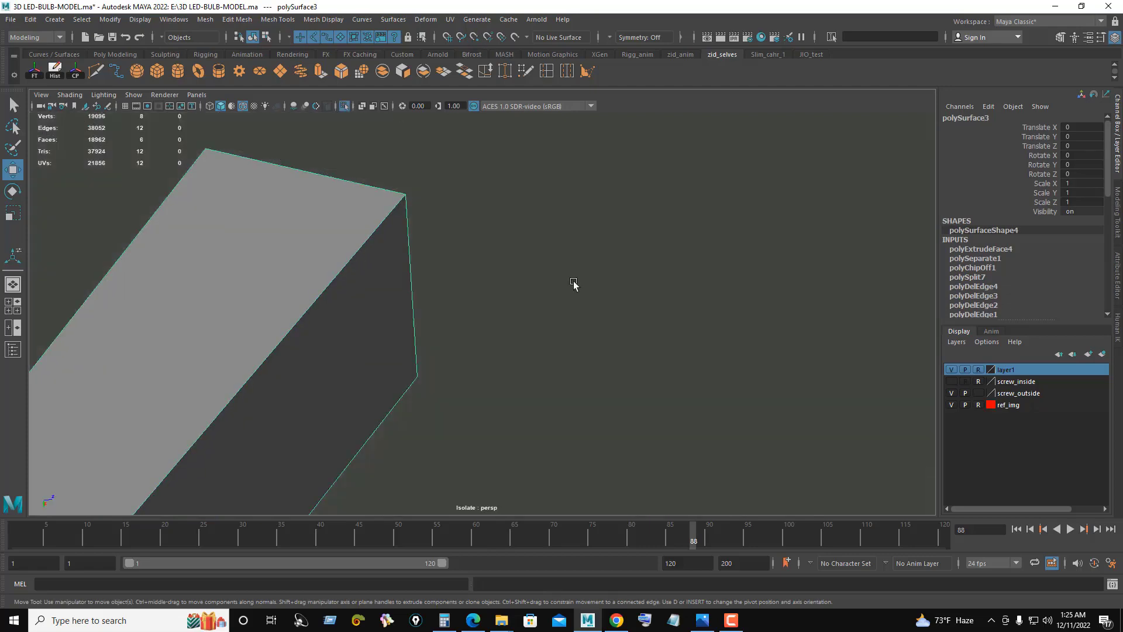
scroll(421, 278, "down", 5)
right_click_drag(592, 272, 527, 287)
left_click(526, 287)
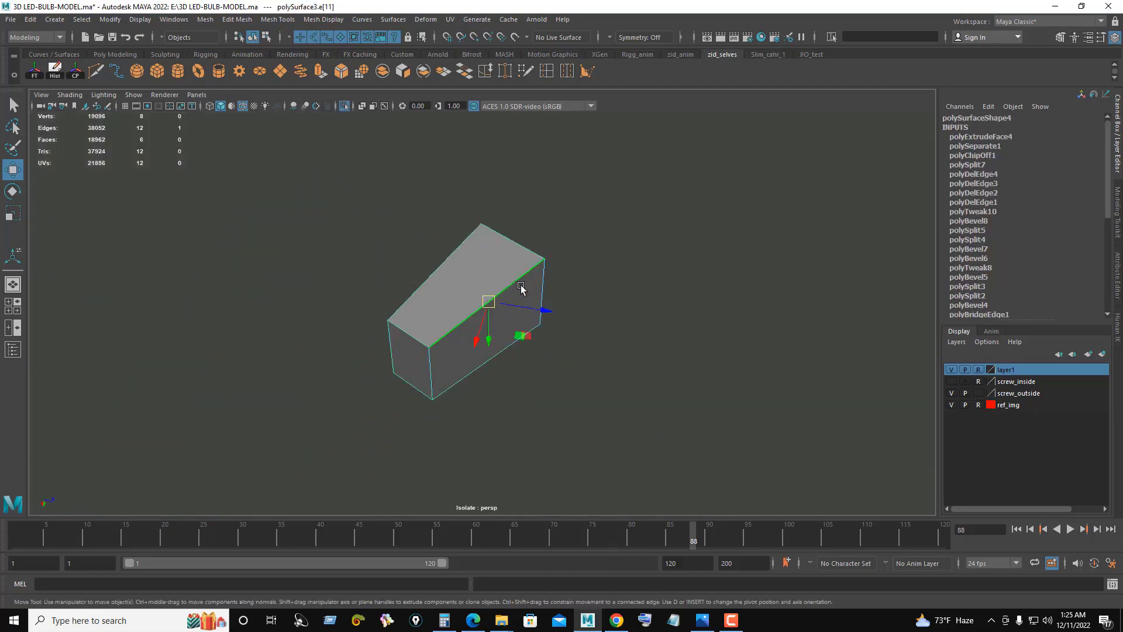
key("q")
left_click_drag(344, 216, 653, 439)
mouse_move(596, 290)
left_mouse_down("alt")
mouse_move(747, 405)
mouse_move(539, 288)
left_mouse_up("alt")
left_click(341, 71)
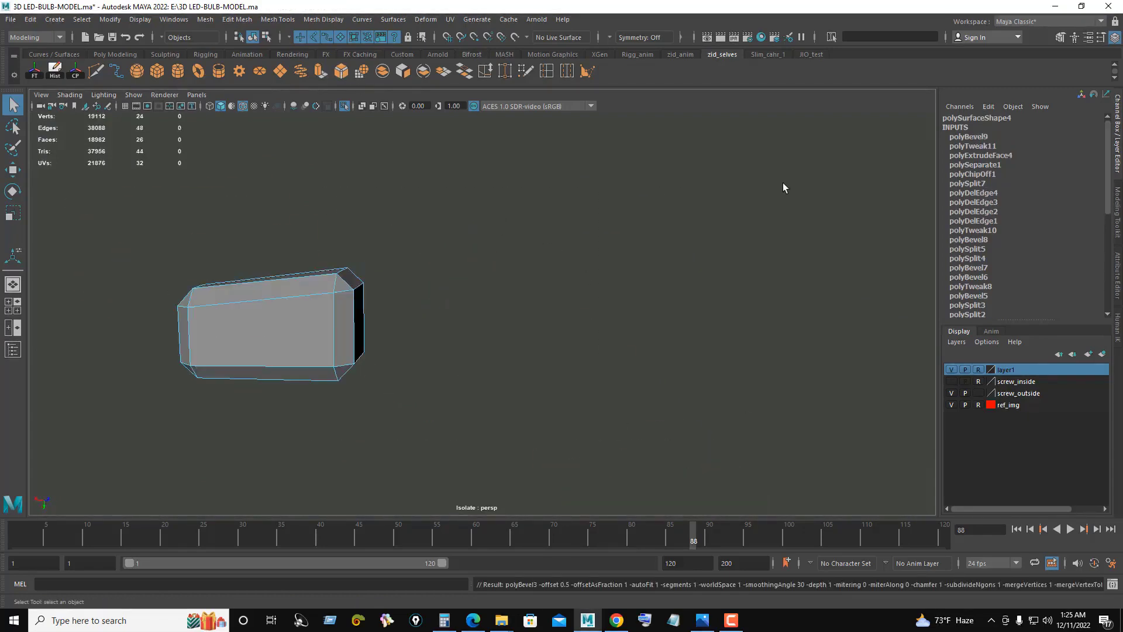
left_click(969, 137)
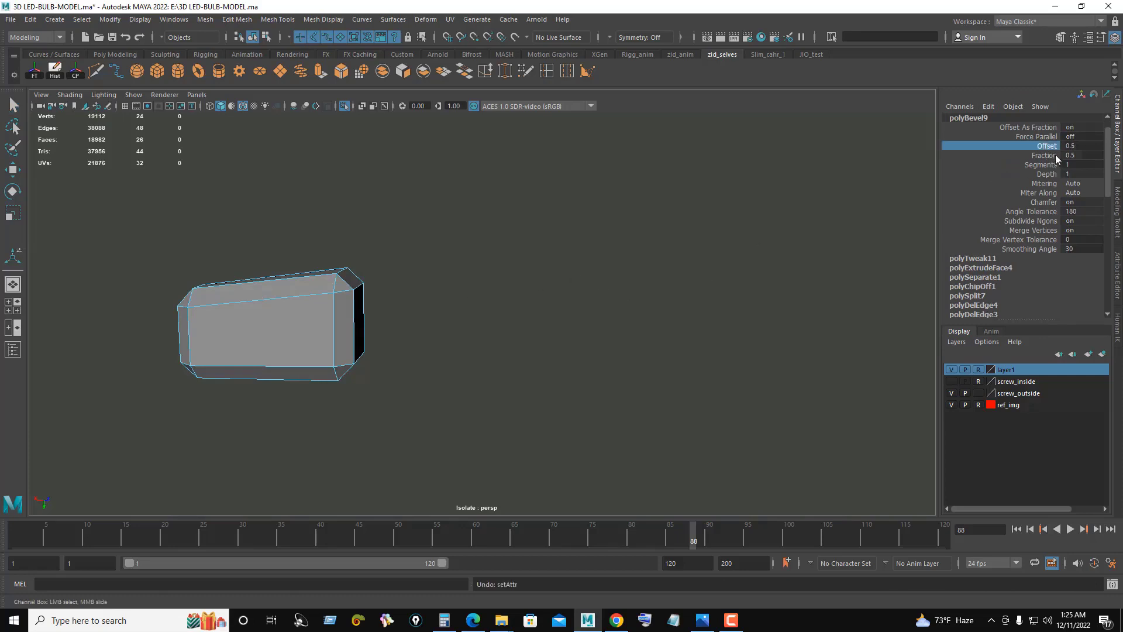
left_click(1055, 154)
middle_click_drag(739, 293, 541, 299)
left_click(1041, 164)
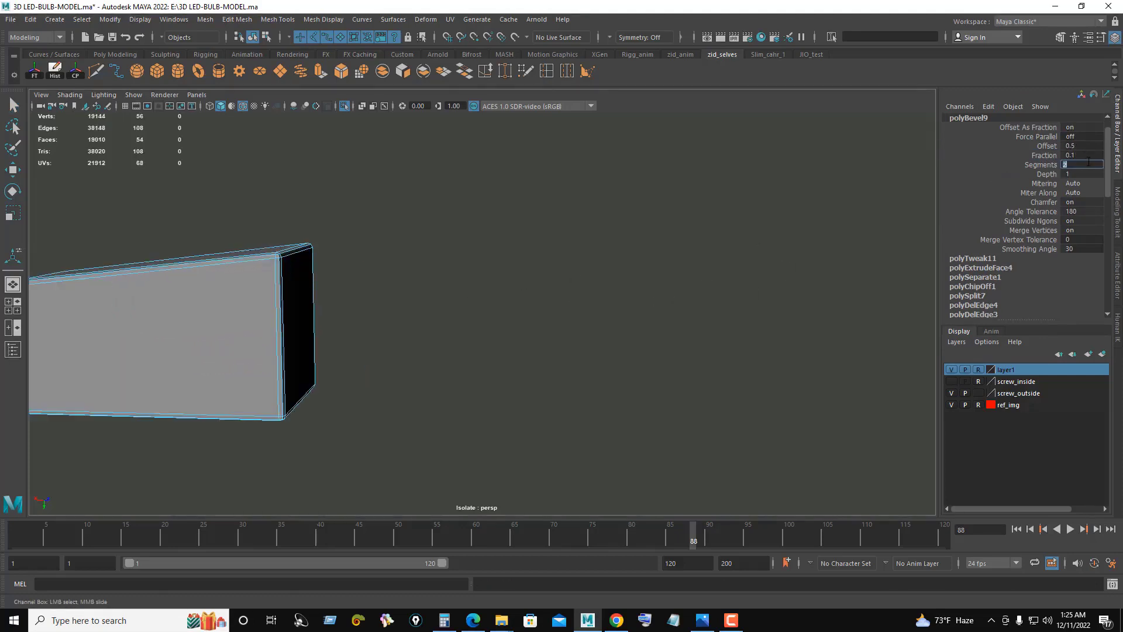
Step: Inspect the first tab's bevelled corners up close and preview it with smoothing
scroll(581, 308, "up", 3)
left_click_drag(582, 308, 454, 310, "alt")
scroll(485, 331, "up", 5)
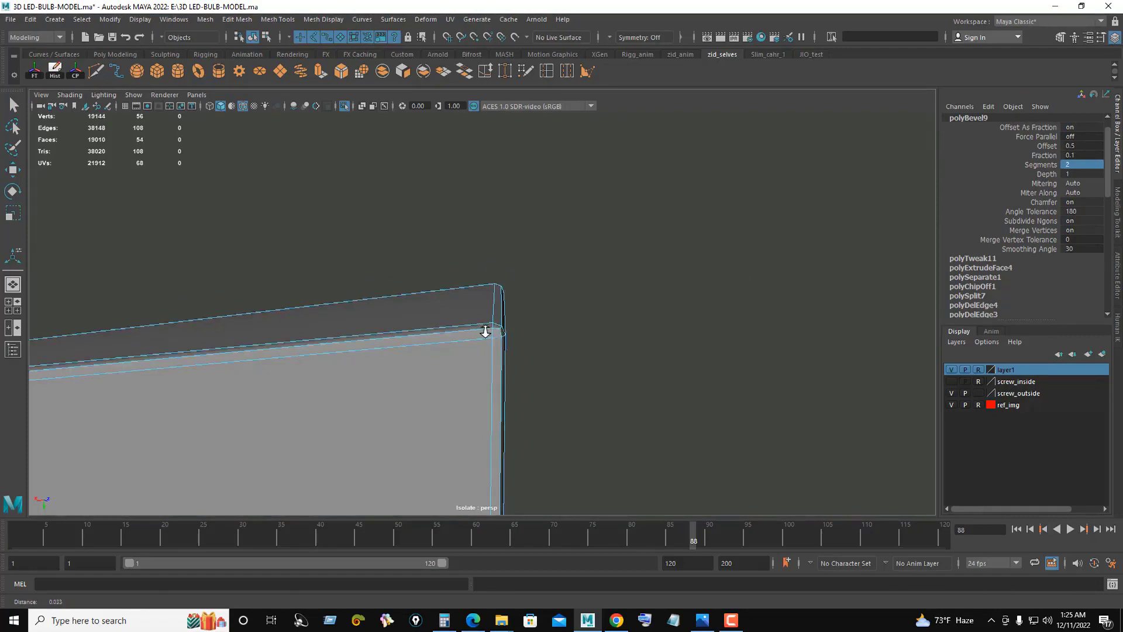
scroll(485, 331, "down", 3)
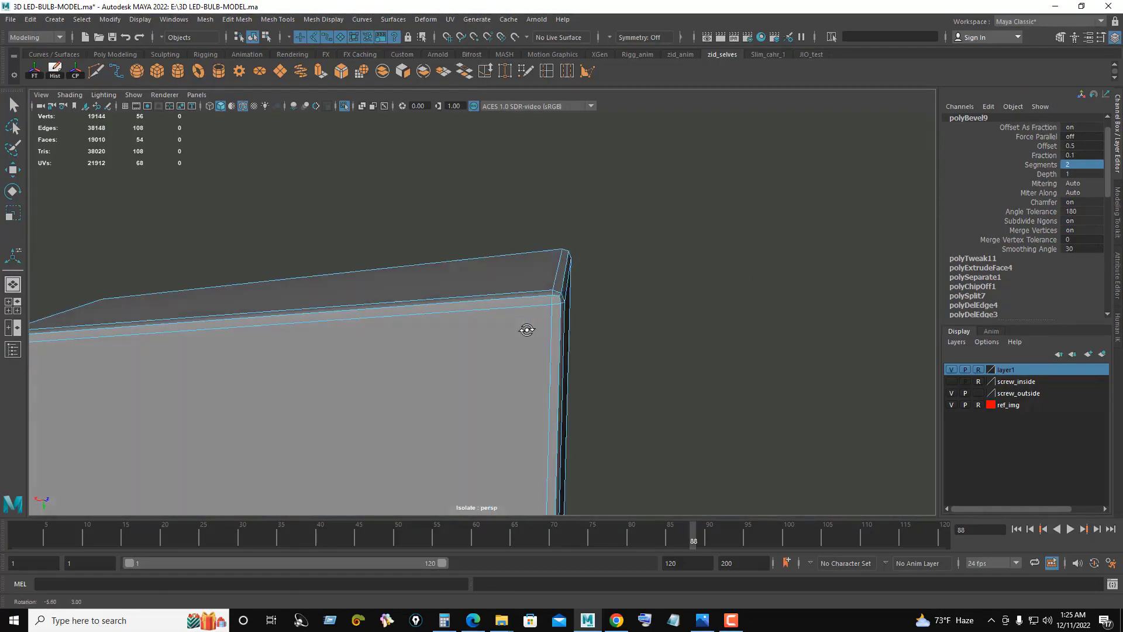
mouse_move(527, 328)
left_mouse_down("alt")
mouse_move(567, 334)
mouse_move(556, 321)
left_mouse_up("alt")
scroll(556, 321, "down", 3)
right_click_drag(551, 284, 589, 267)
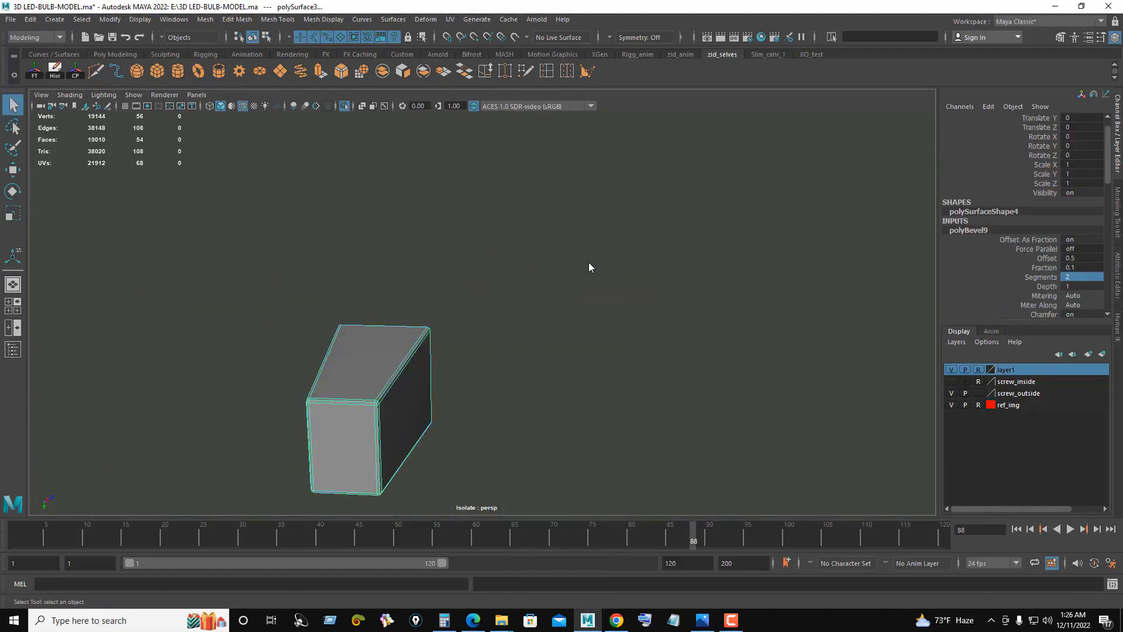
key("3")
left_click(590, 275)
left_click(466, 354)
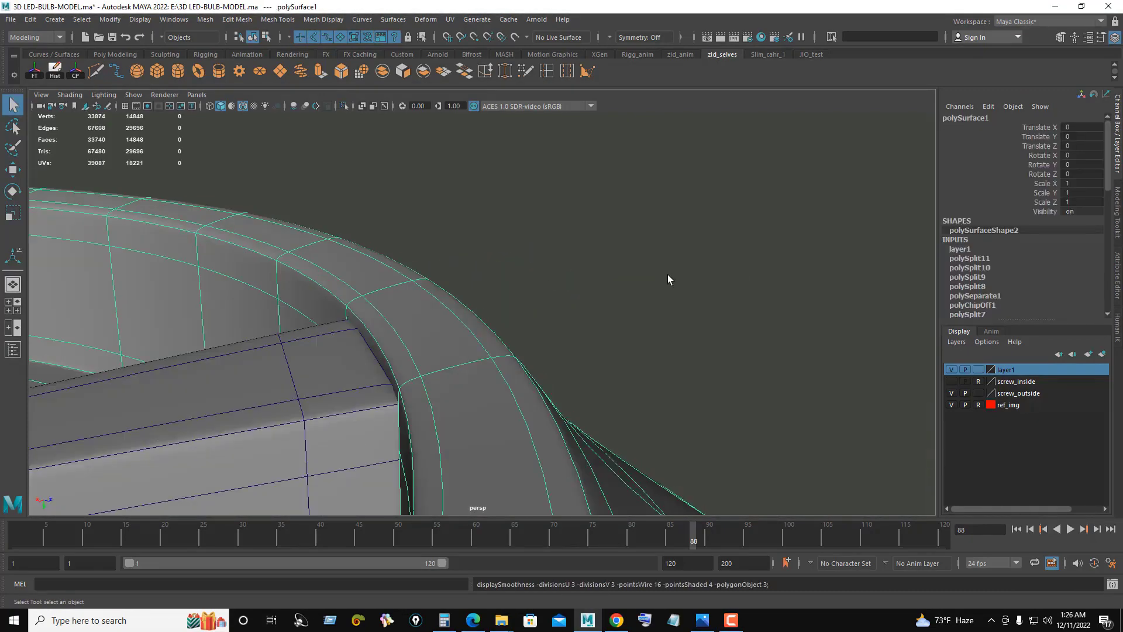
left_click(668, 275)
left_click_drag(433, 359, 581, 394, "alt")
scroll(581, 394, "down", 3)
Step: Isolate the second tab block and bevel all its edges with Fraction 0.1
left_click(259, 479)
key("ctrl+1")
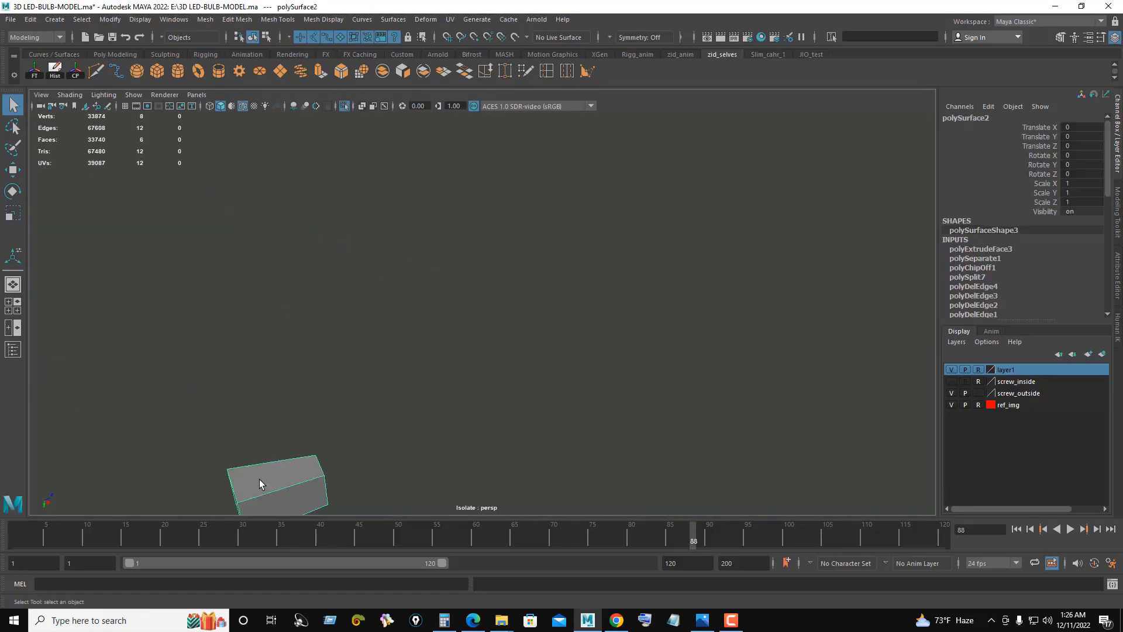
right_click_drag(503, 201, 500, 183)
left_click_drag(161, 268, 432, 416)
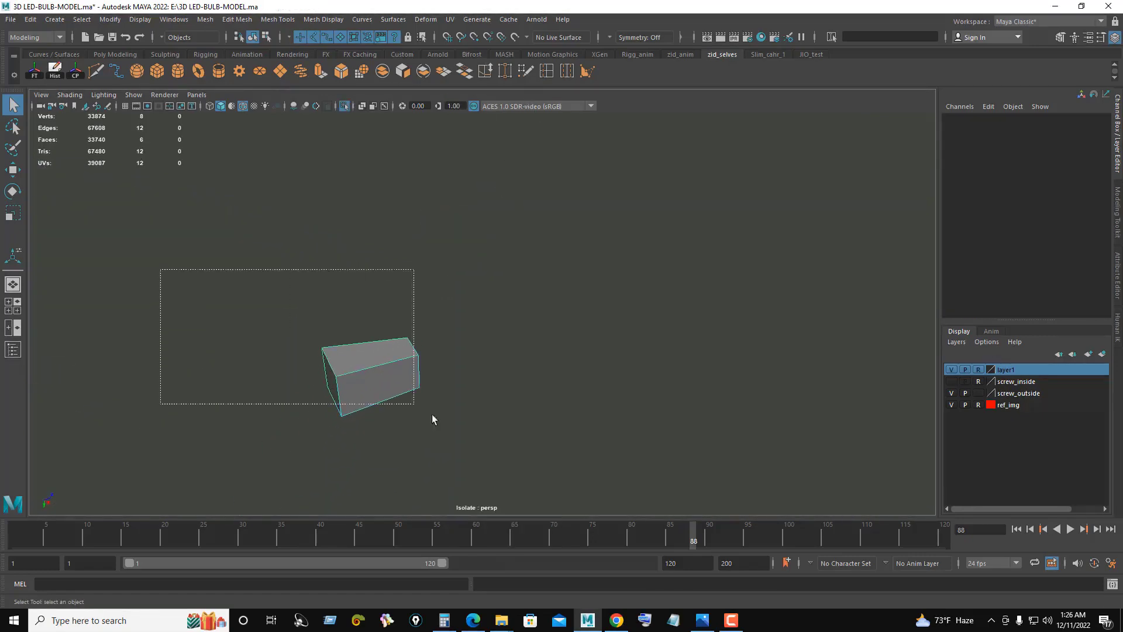
left_click(339, 73)
left_click(1051, 157)
type("0.1")
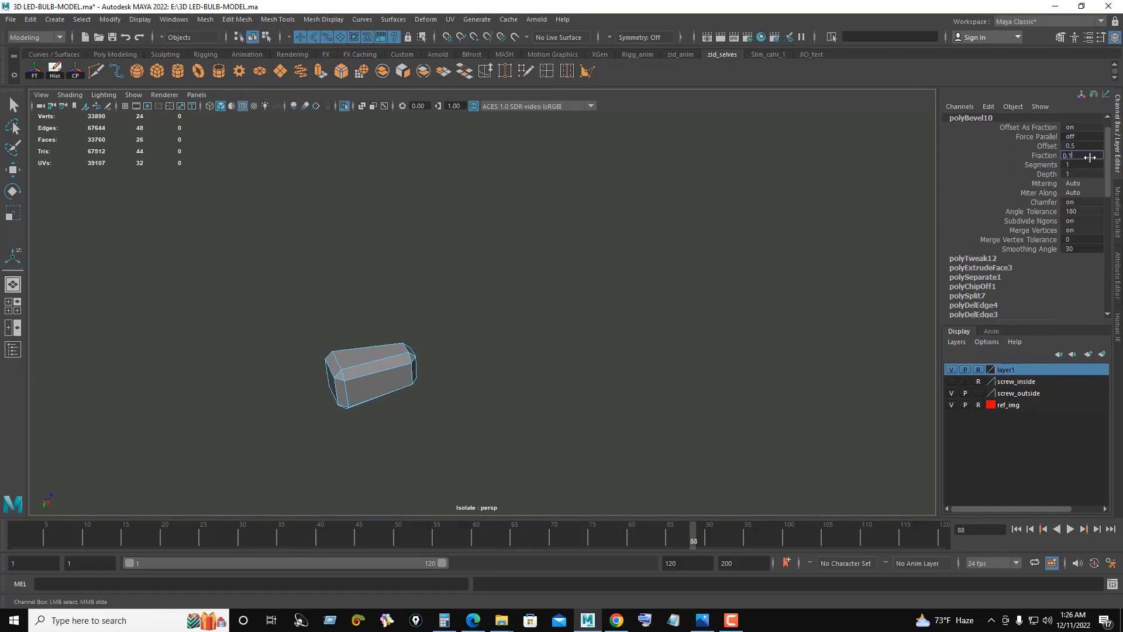
key("Return")
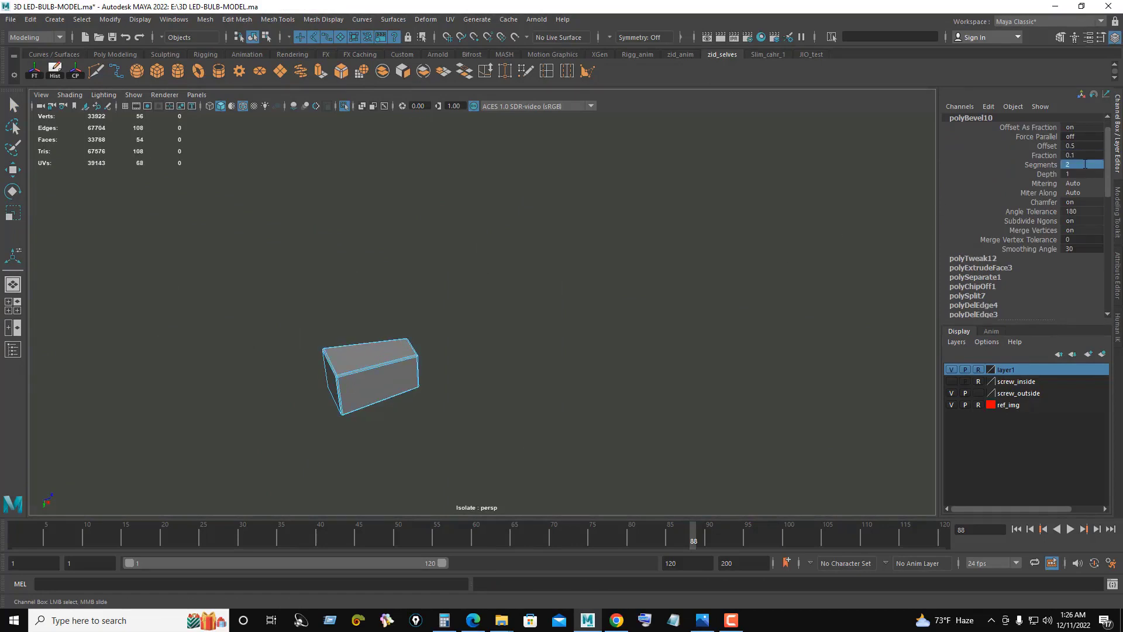
left_click(708, 239)
key("ctrl+1")
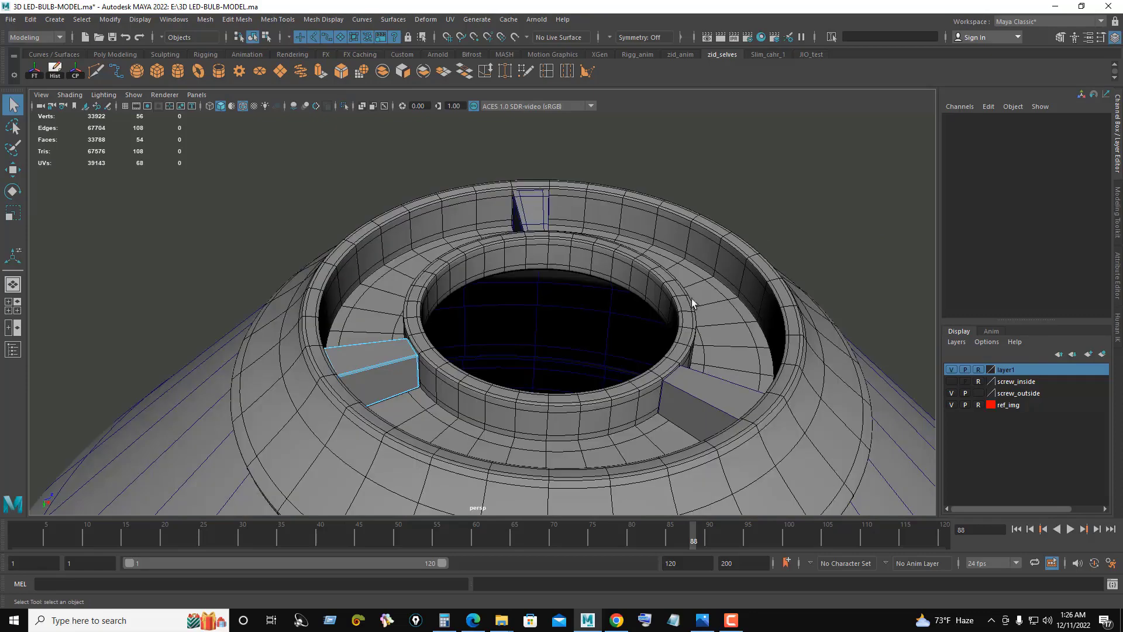
Step: Isolate the third tab block and bevel all its edges with Fraction 0.1
left_click(696, 389)
key("ctrl+1")
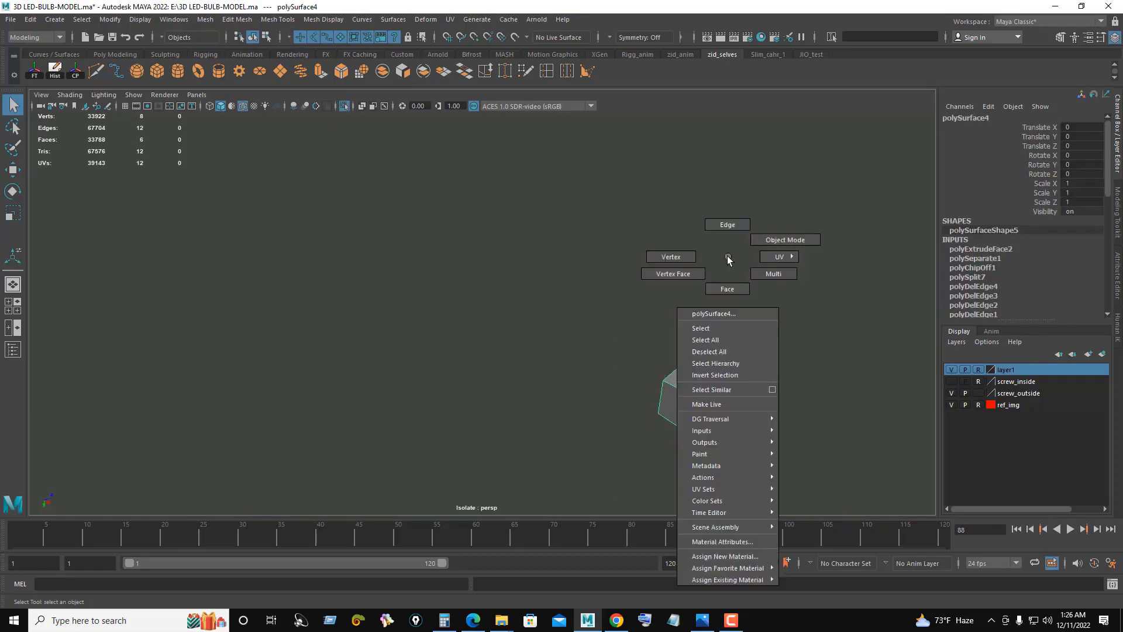
right_click_drag(728, 256, 728, 225)
left_click_drag(542, 271, 707, 510)
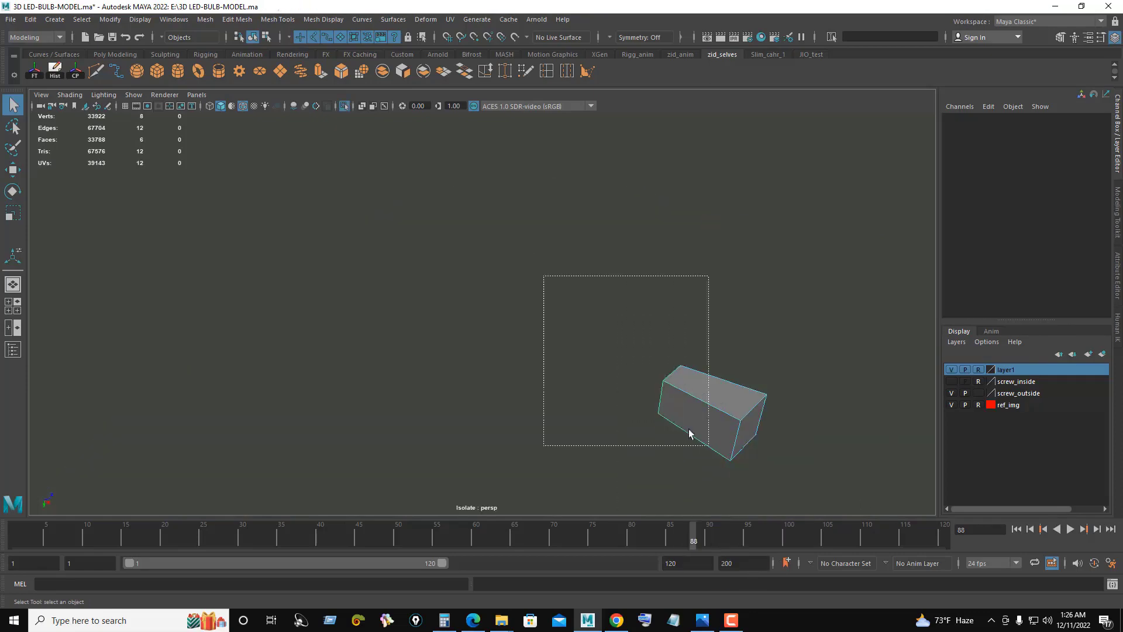
left_click(320, 71)
left_click(968, 136)
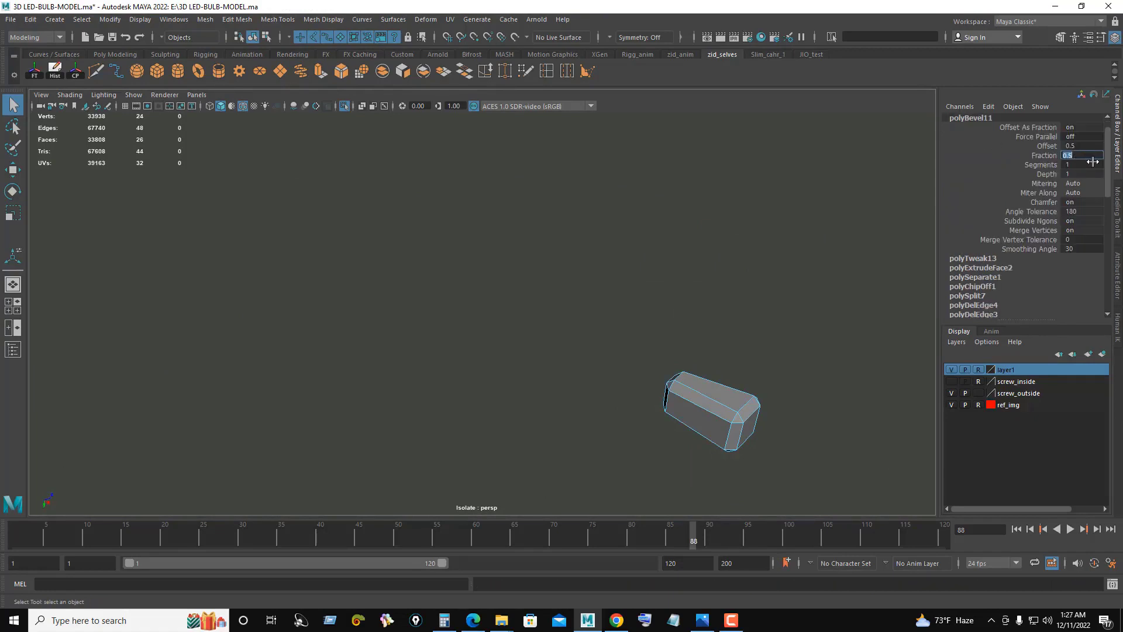
left_click(1095, 165)
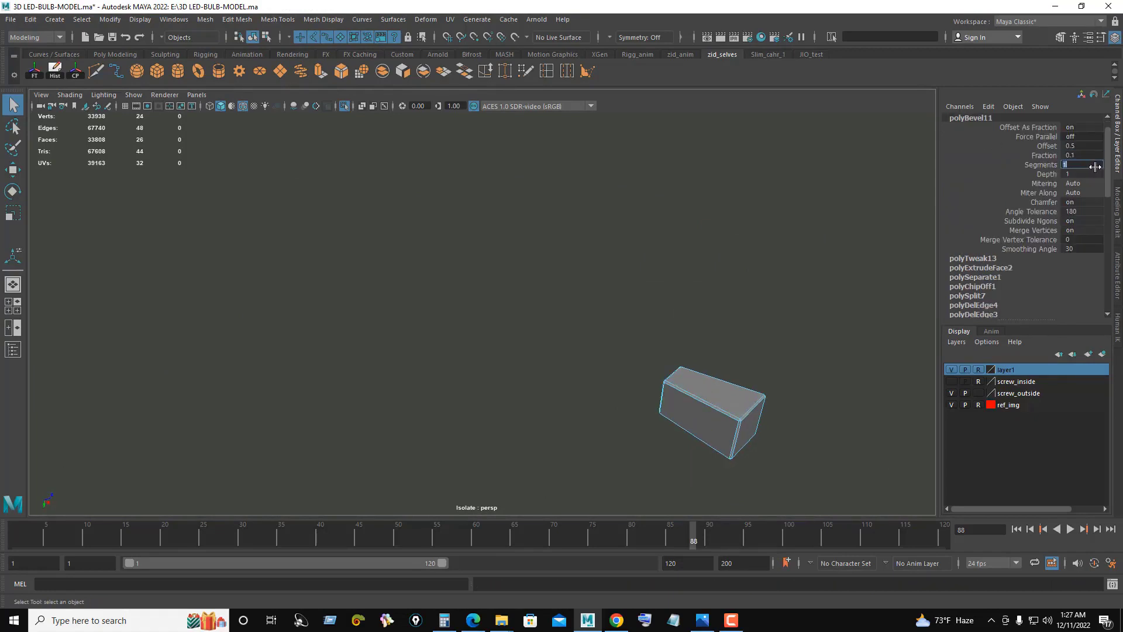
type("2")
right_click_drag(760, 242, 781, 211)
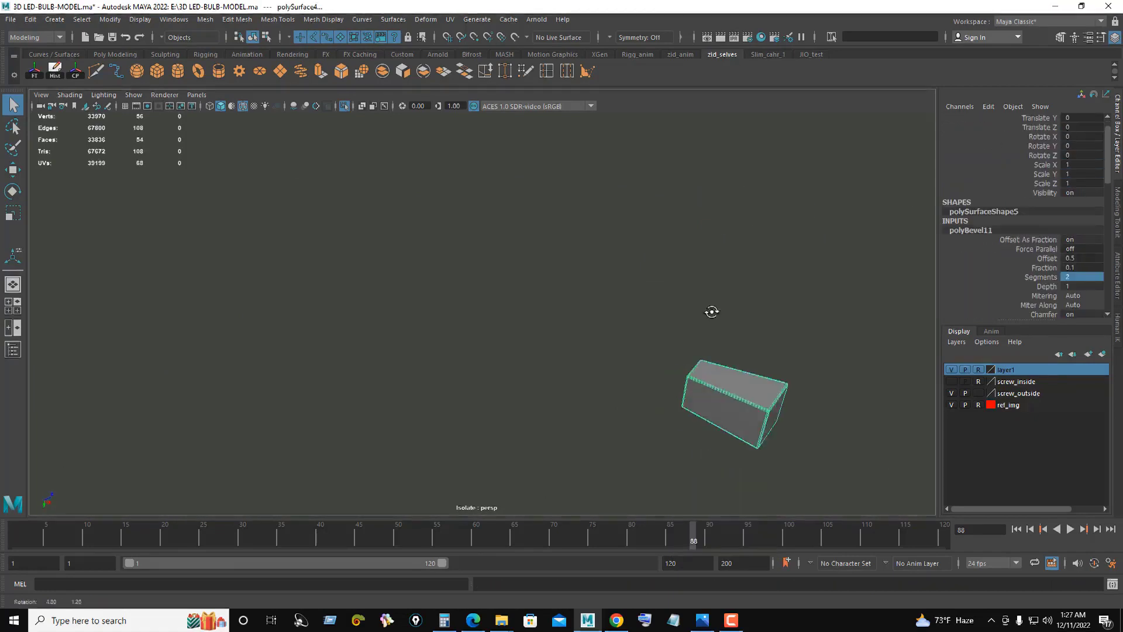
left_click_drag(712, 310, 853, 278, "alt")
key("ctrl+1")
Step: Enable Two Sided Lighting in the viewport, then create a polygon cylinder and undo it
scroll(661, 253, "down", 5)
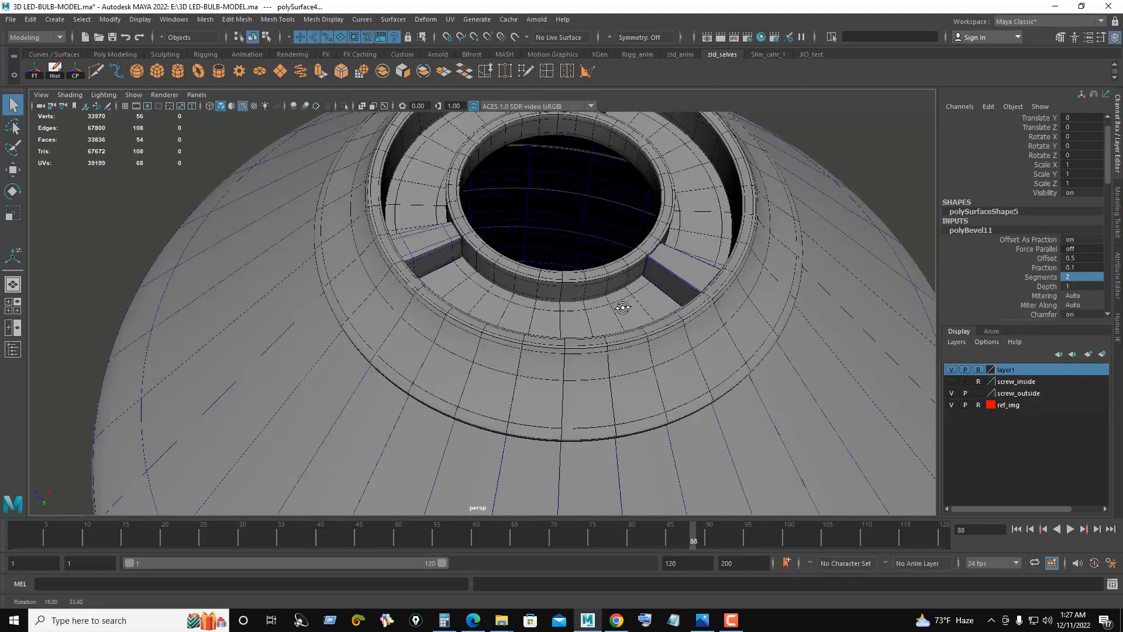
scroll(647, 314, "down", 3)
mouse_move(602, 364)
left_mouse_down("alt")
mouse_move(596, 220)
mouse_move(605, 244)
left_mouse_up("alt")
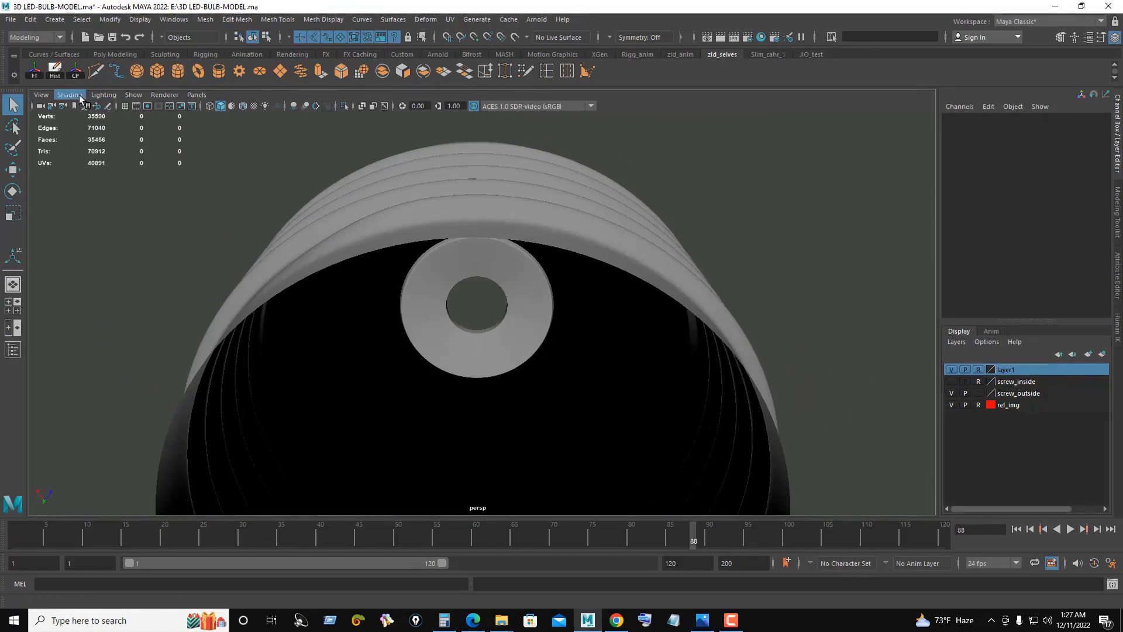
left_click(104, 95)
left_click(122, 186)
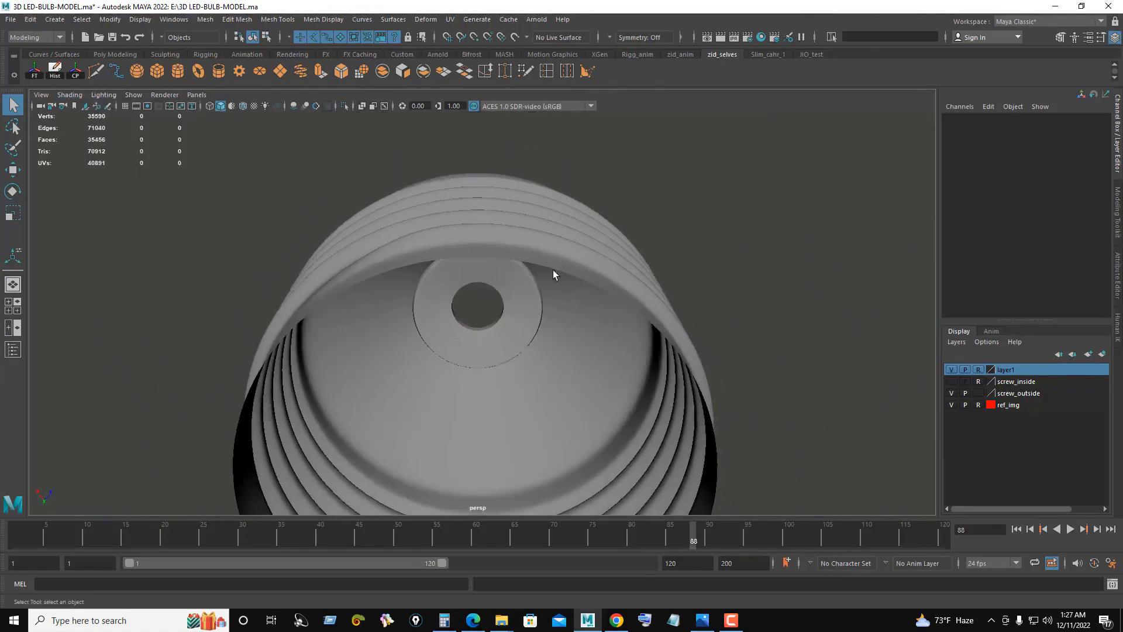
mouse_move(552, 269)
left_mouse_down("alt")
mouse_move(516, 263)
mouse_move(535, 240)
mouse_move(491, 328)
left_mouse_up("alt")
scroll(484, 336, "up", 2)
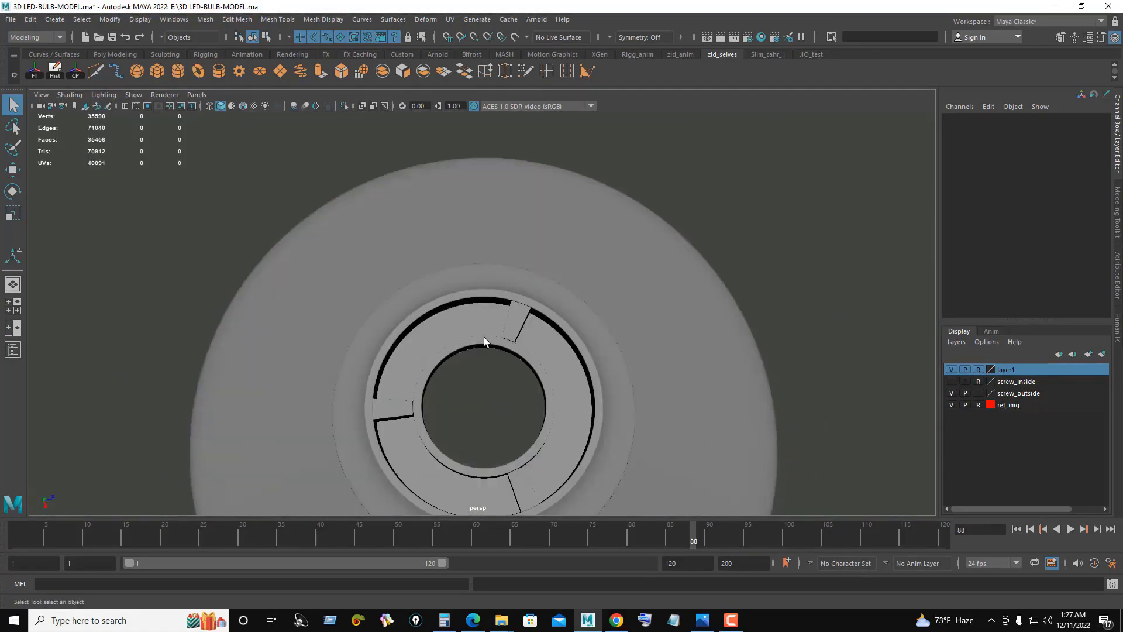
left_click(178, 73)
key("ctrl+z")
Step: Create a 32-sided polygon cylinder and scale it down to about 0.17
left_click(178, 71)
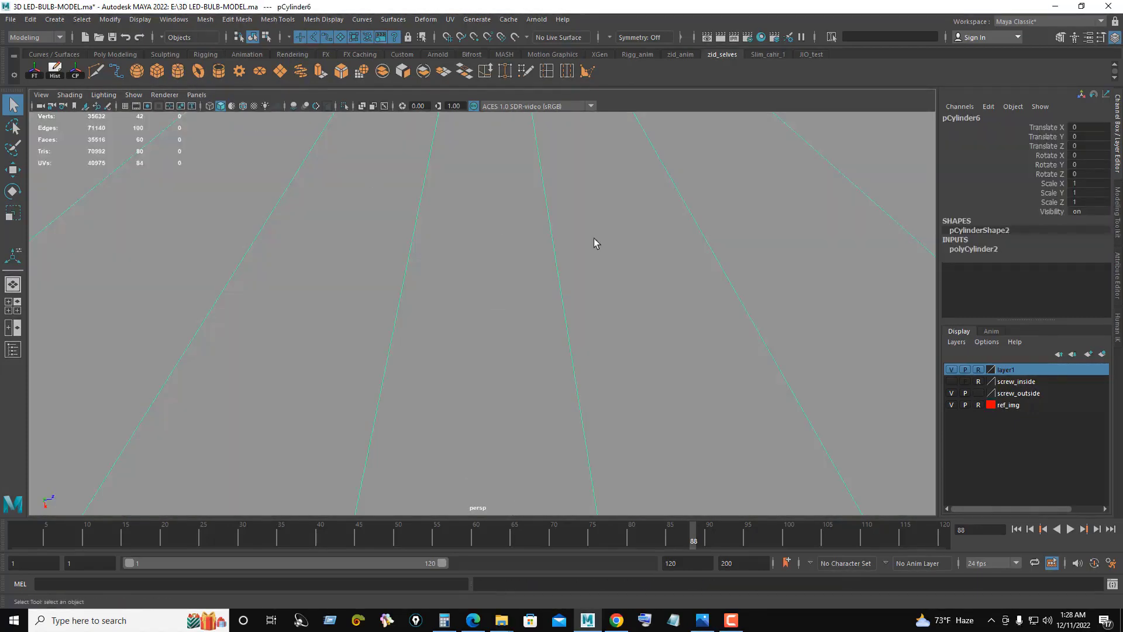
scroll(593, 244, "down", 3)
mouse_move(594, 243)
left_mouse_down("alt")
mouse_move(502, 196)
mouse_move(515, 176)
left_mouse_up("alt")
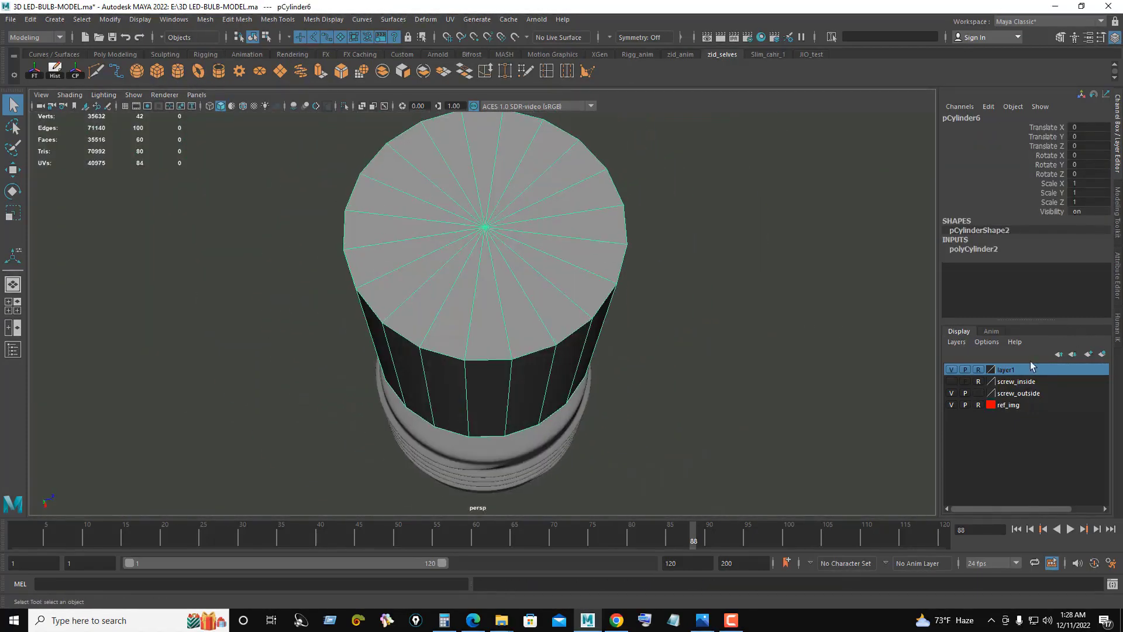
left_click(986, 252)
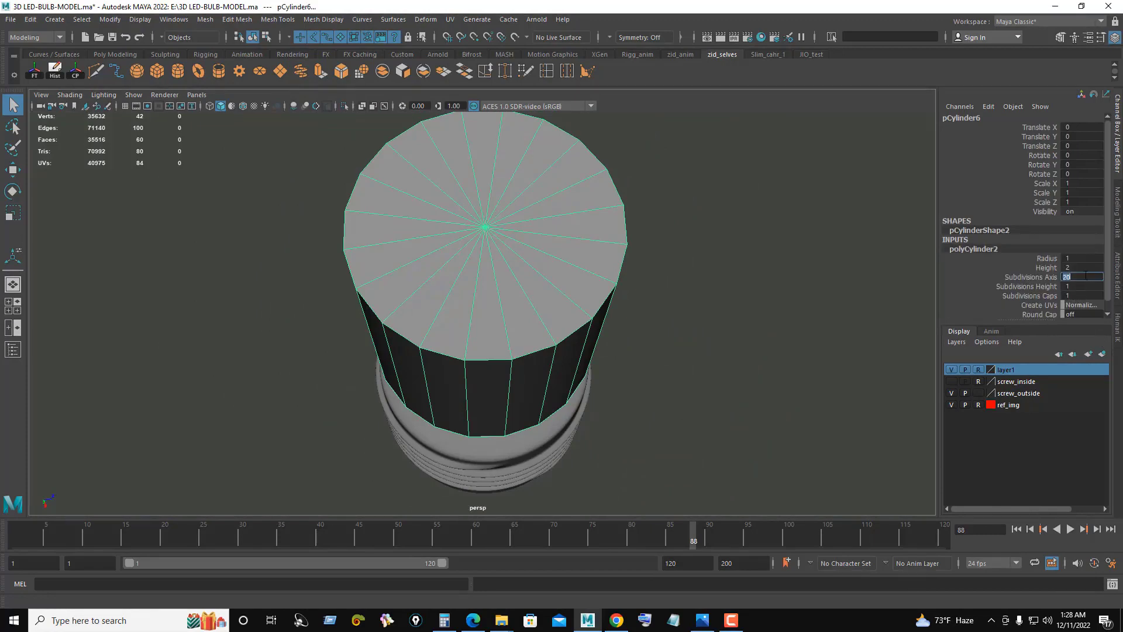
type("32")
key("Return")
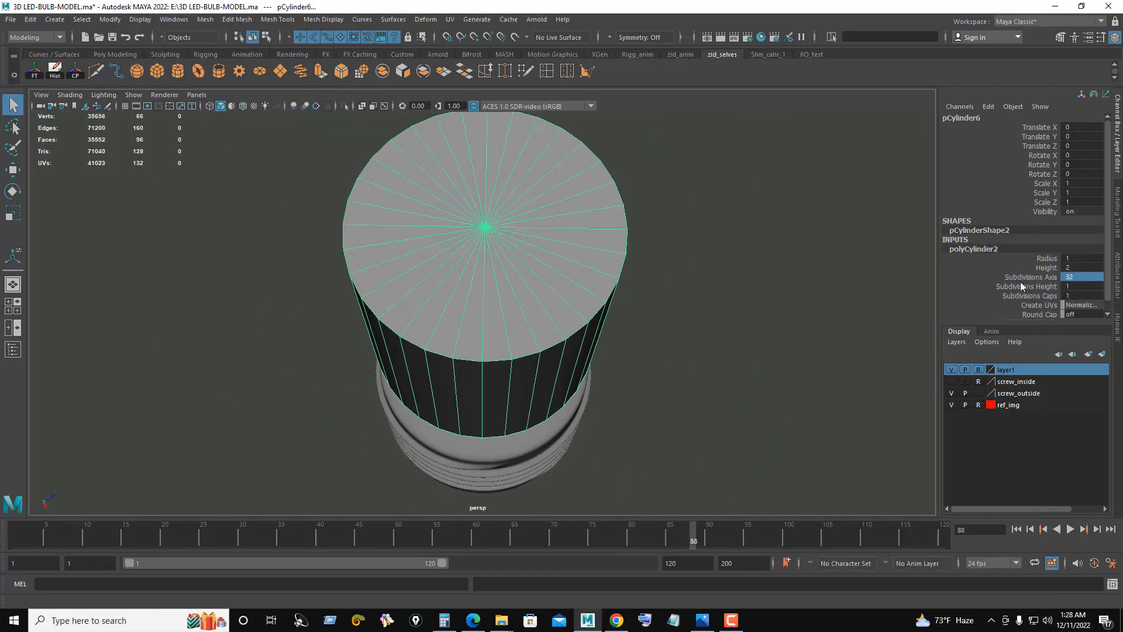
key("r")
key("space")
key("space")
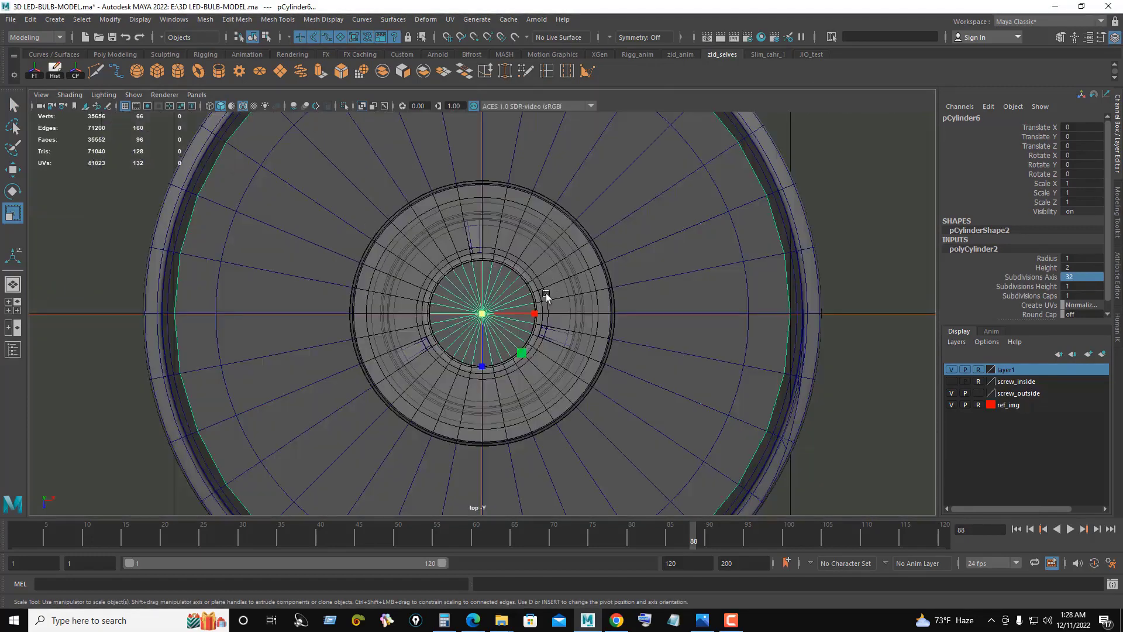
middle_click_drag(547, 295, 45, 284)
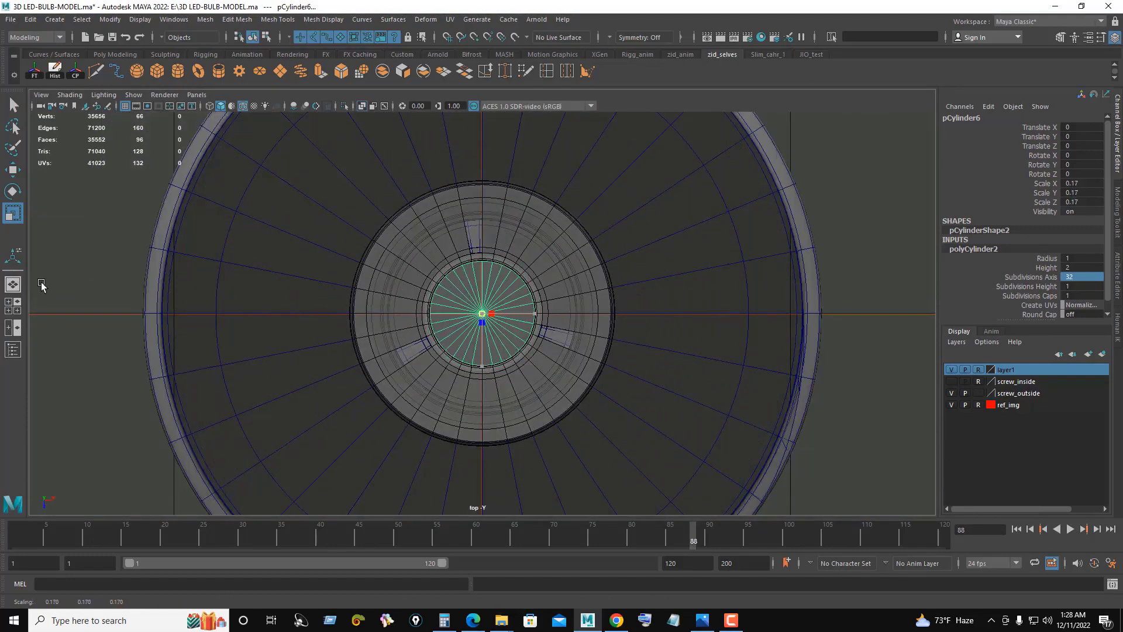
key("space")
Step: Move the small cylinder up onto the cone's tip in the front view
key("space")
left_click_drag(354, 445, 353, 404, "alt")
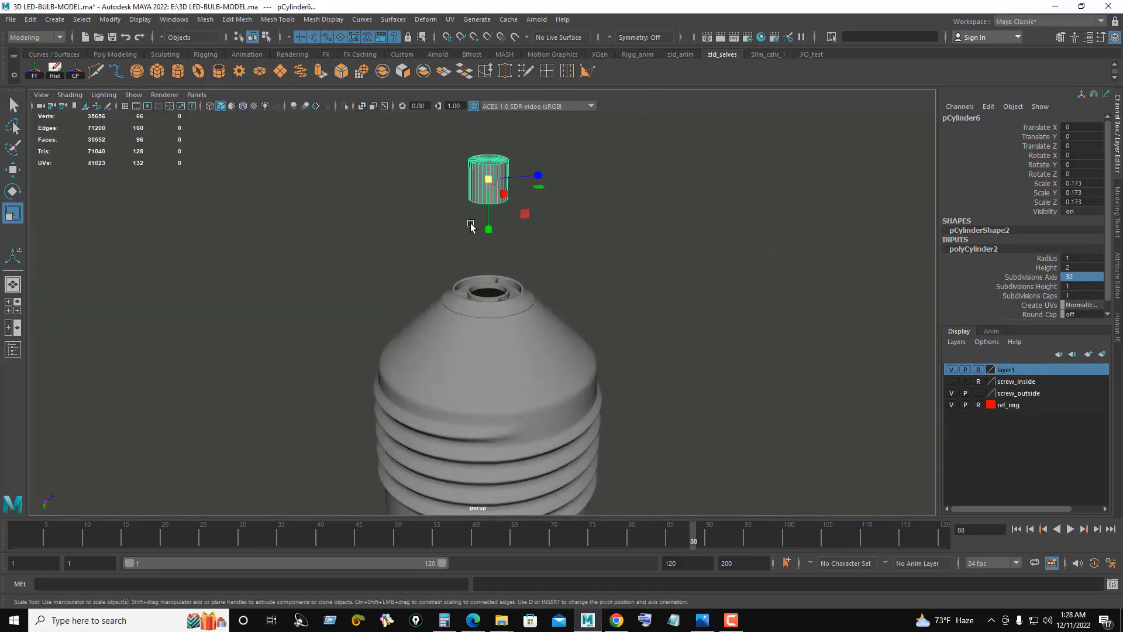
key("w")
key("space")
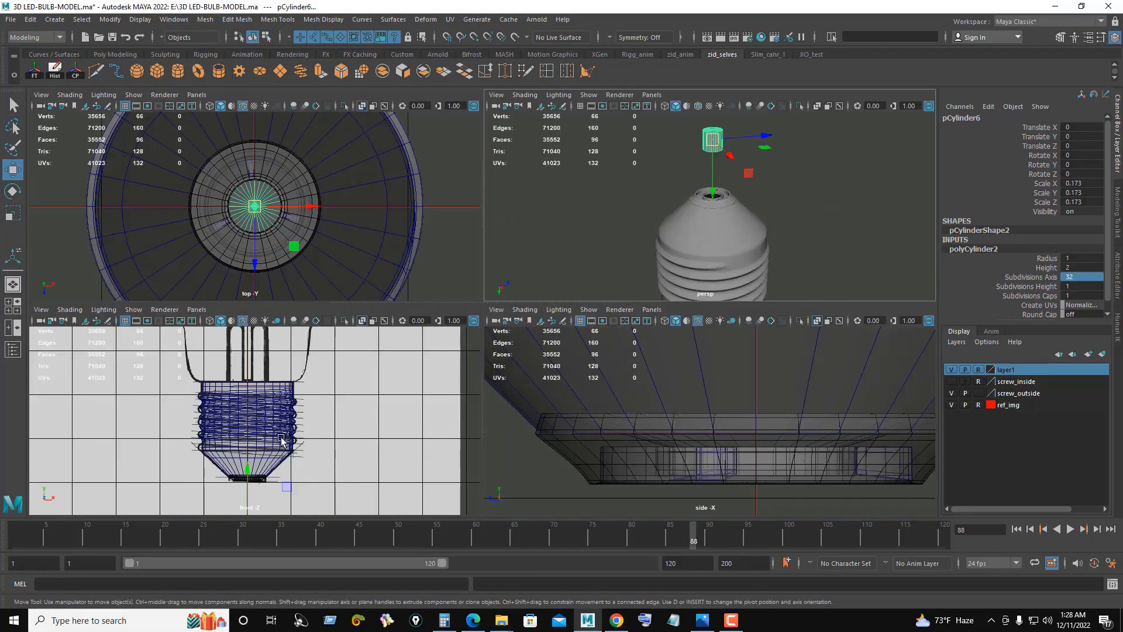
key("space")
left_click_drag(468, 462, 468, 385)
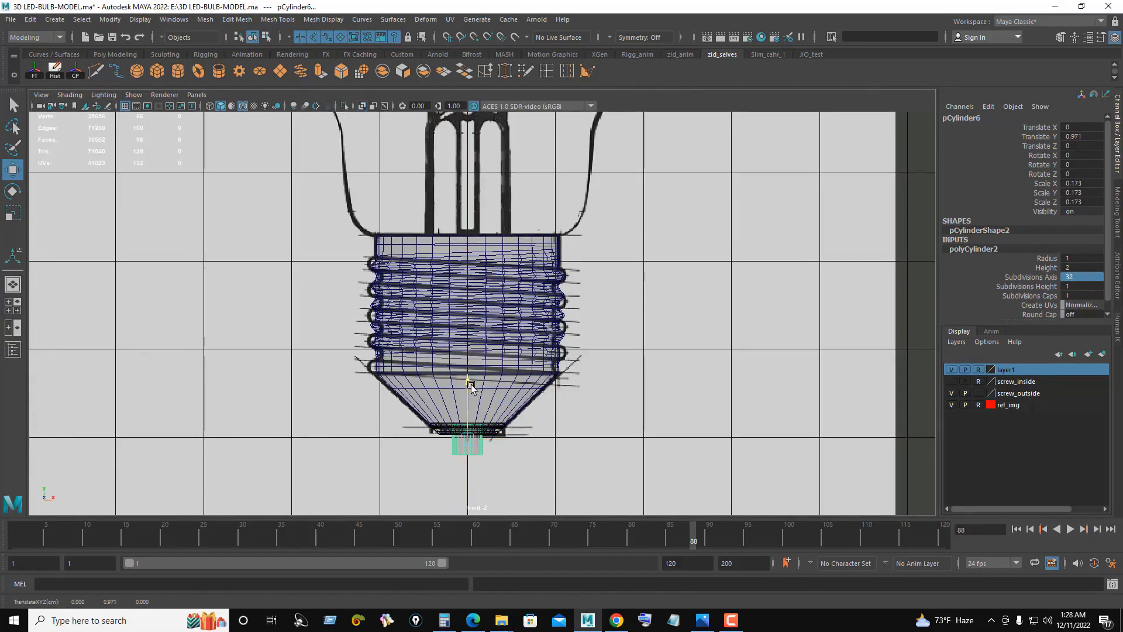
Step: Switch the cylinder to face mode and select its top face
key("space")
key("space")
scroll(702, 281, "up", 3)
scroll(547, 269, "up", 3)
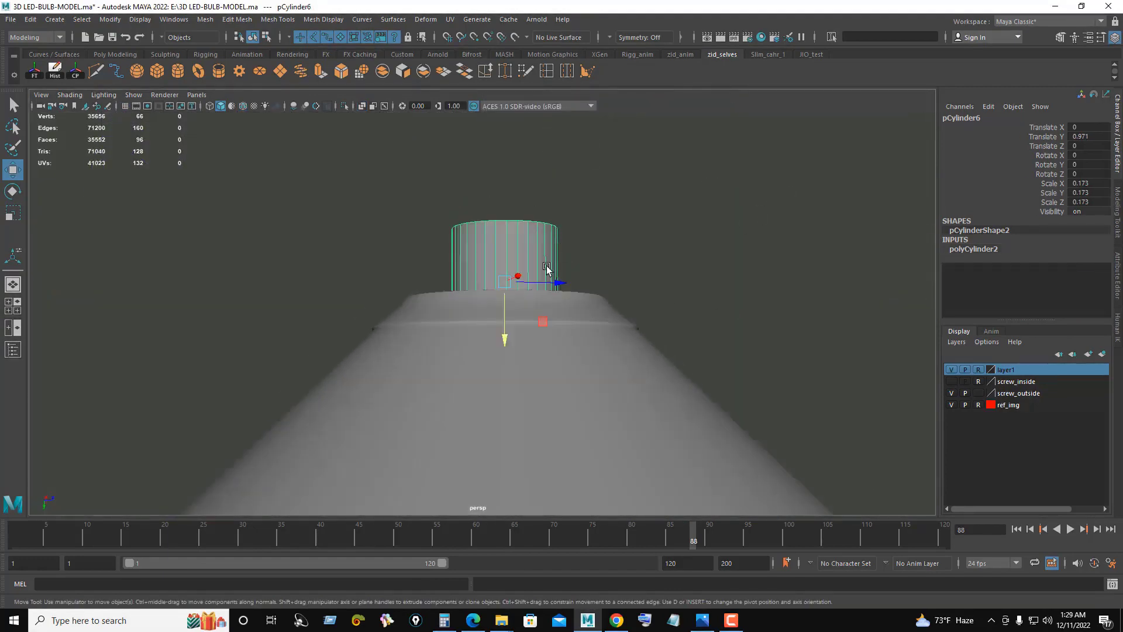
right_click(622, 189)
left_click(592, 185)
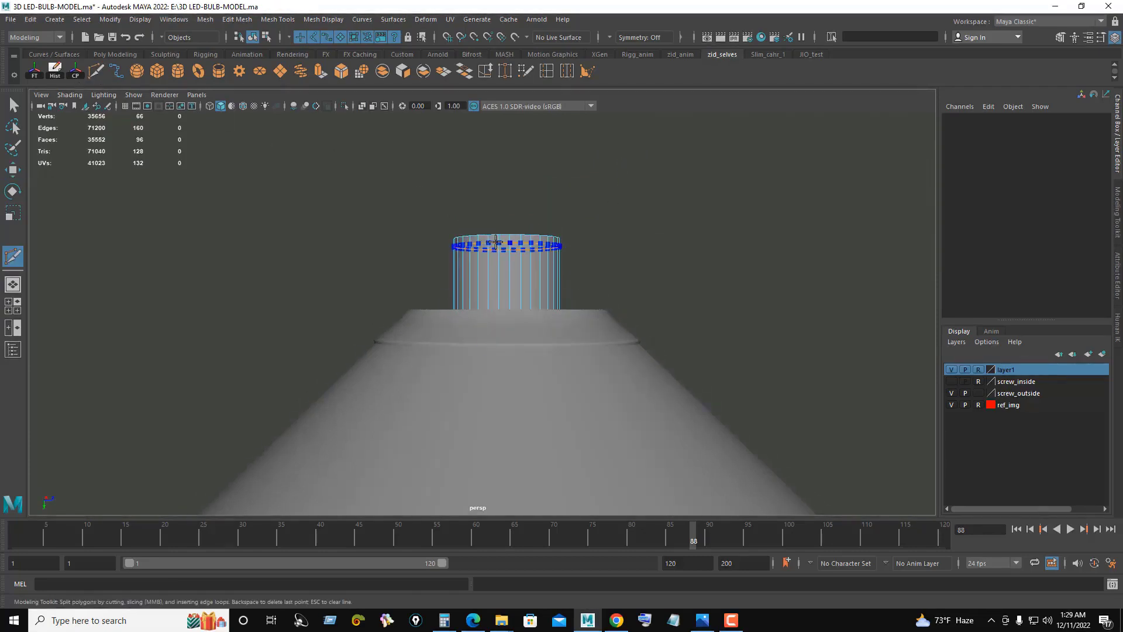
mouse_move(712, 245)
left_mouse_down("alt")
mouse_move(715, 279)
mouse_move(592, 261)
left_mouse_up("alt")
right_click_drag(593, 260, 658, 274, "alt")
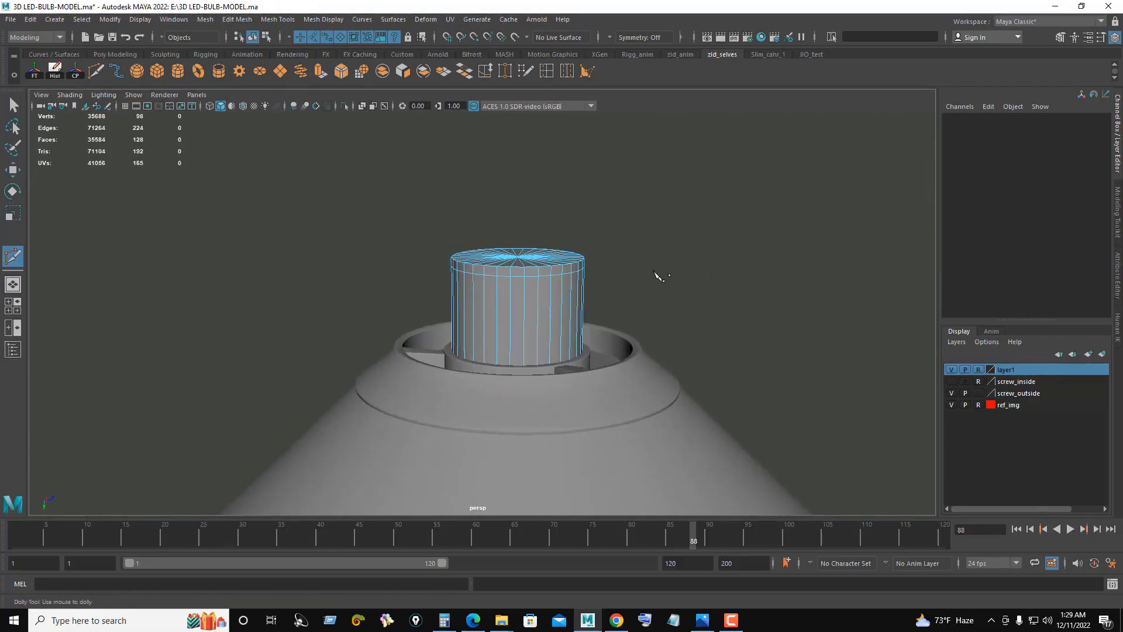
left_click(559, 273)
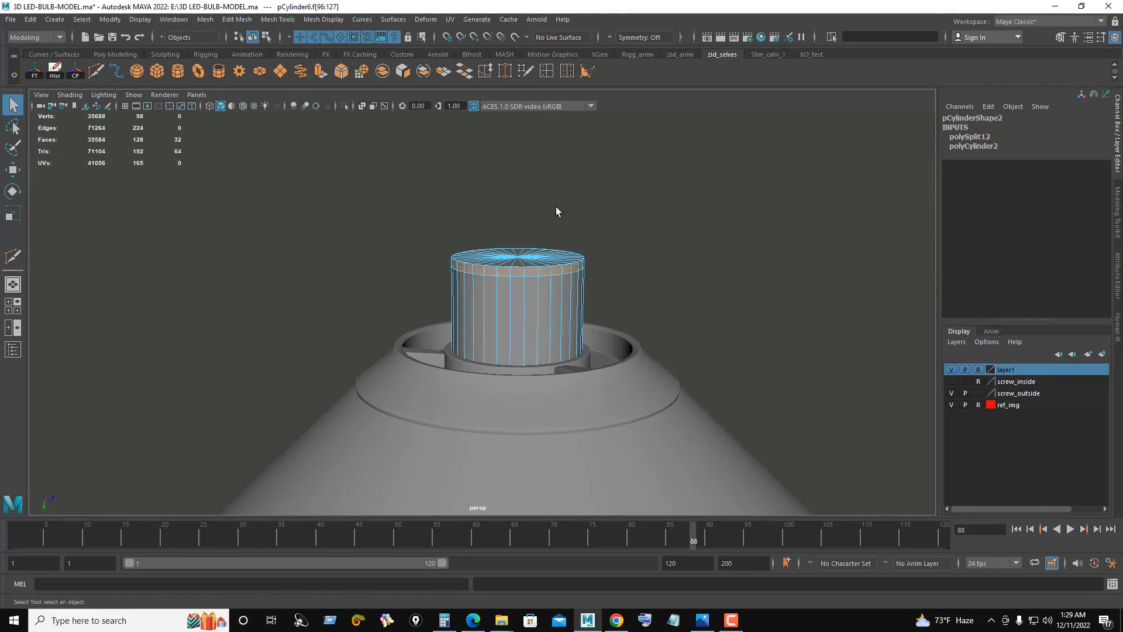
Step: Extrude the cylinder's top face into a wide disc with about 0.14 thickness
key("w")
left_click(320, 71)
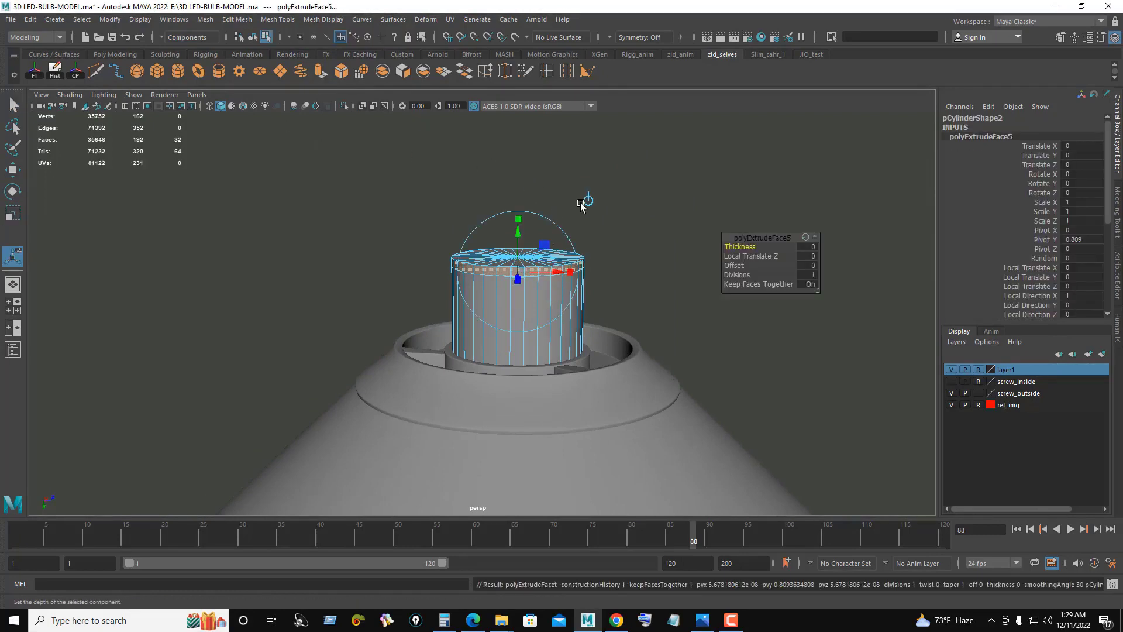
left_click(583, 205)
left_click_drag(583, 258, 574, 254, "alt")
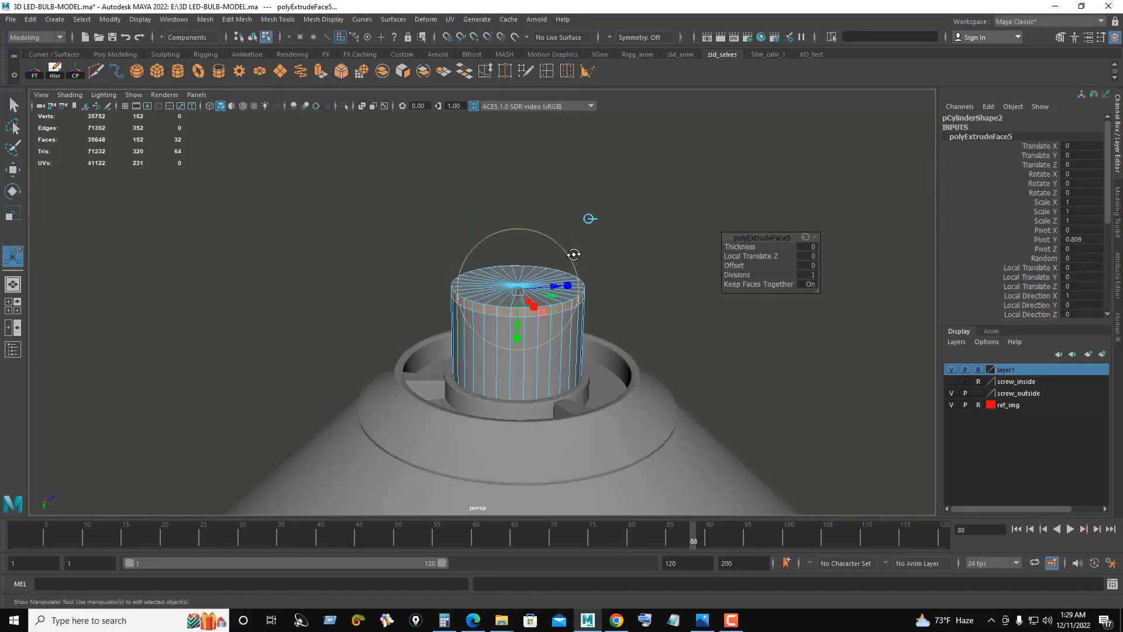
mouse_move(740, 248)
left_mouse_down()
mouse_move(844, 241)
mouse_move(827, 244)
left_mouse_up()
key("space")
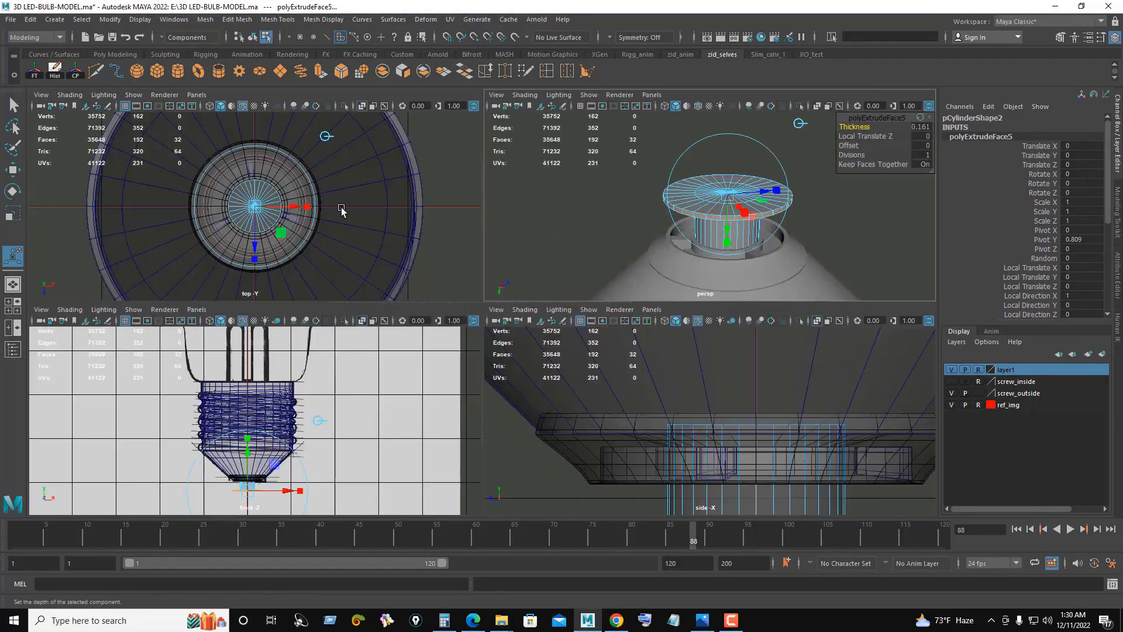
scroll(381, 212, "up", 3)
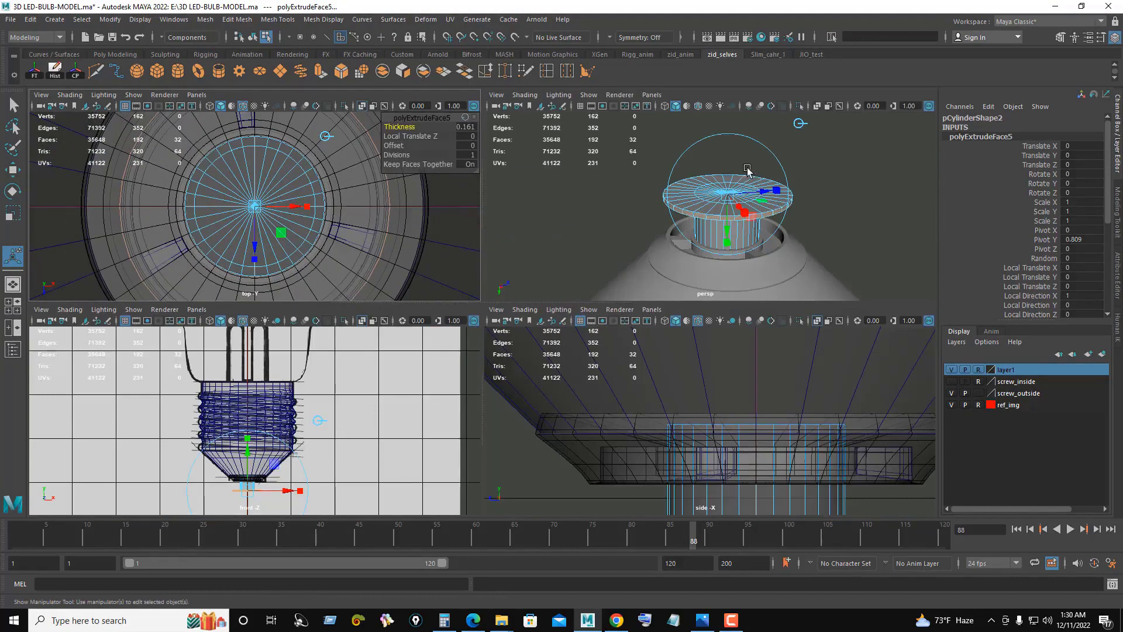
left_click_drag(732, 246, 737, 199, "alt")
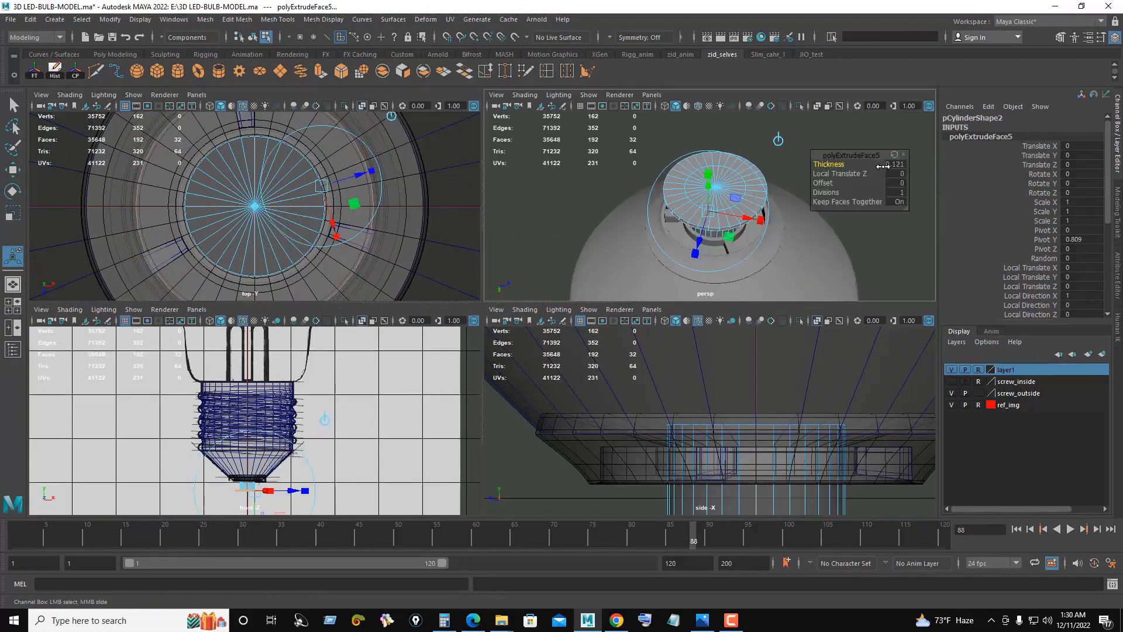
left_click_drag(903, 164, 893, 168)
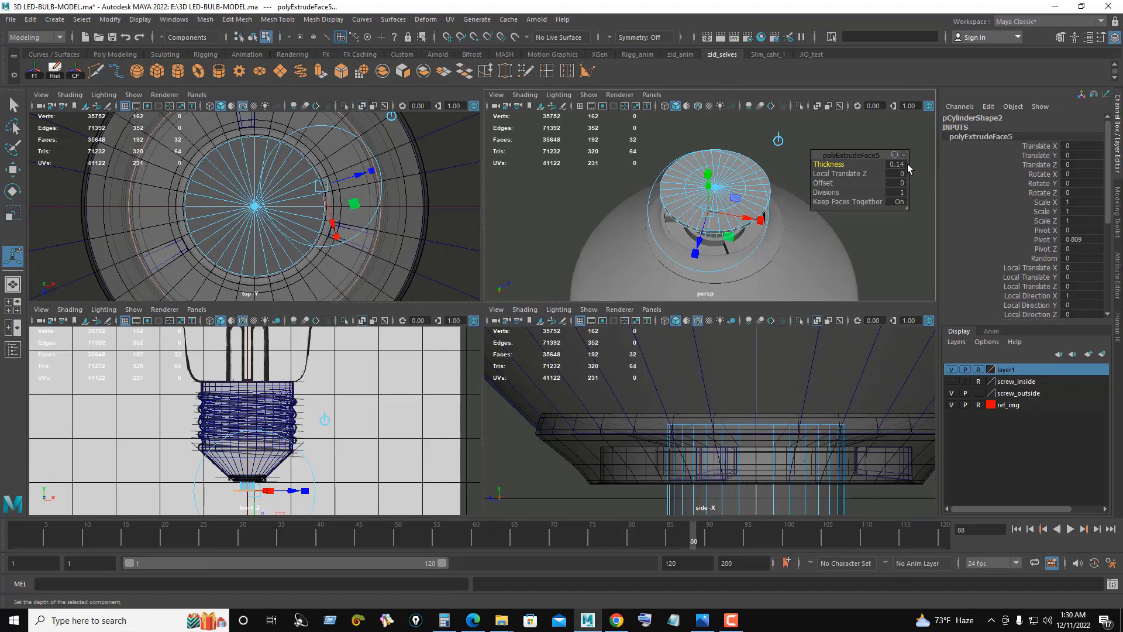
left_click_drag(879, 181, 791, 181, "alt")
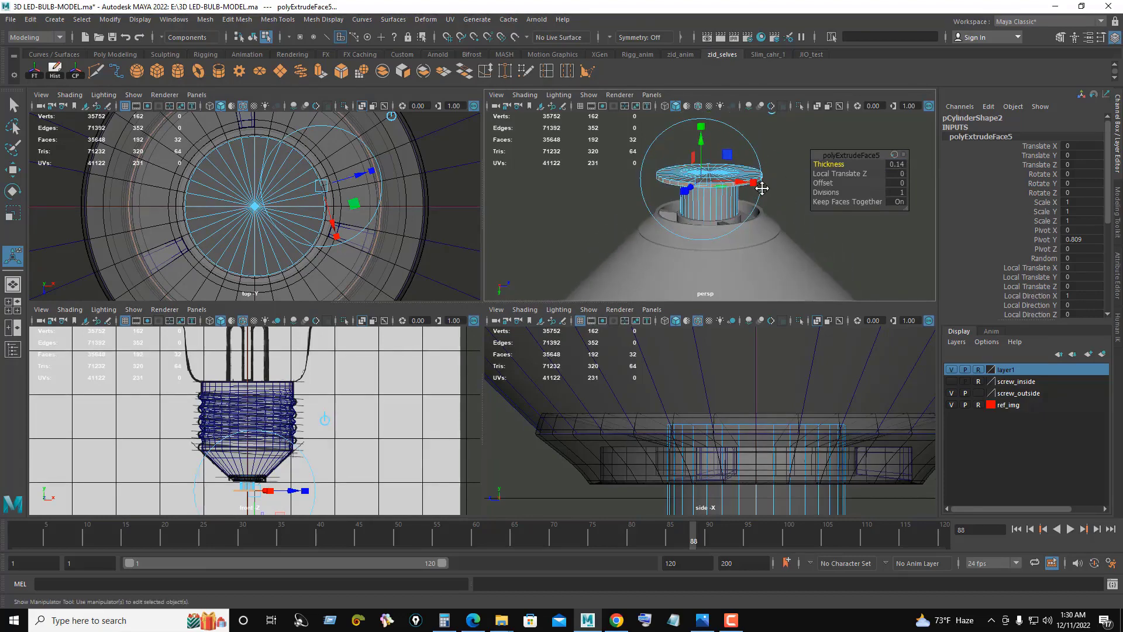
Step: Select the disc's inner loop and raise its centre vertex into a conical peak
key("r")
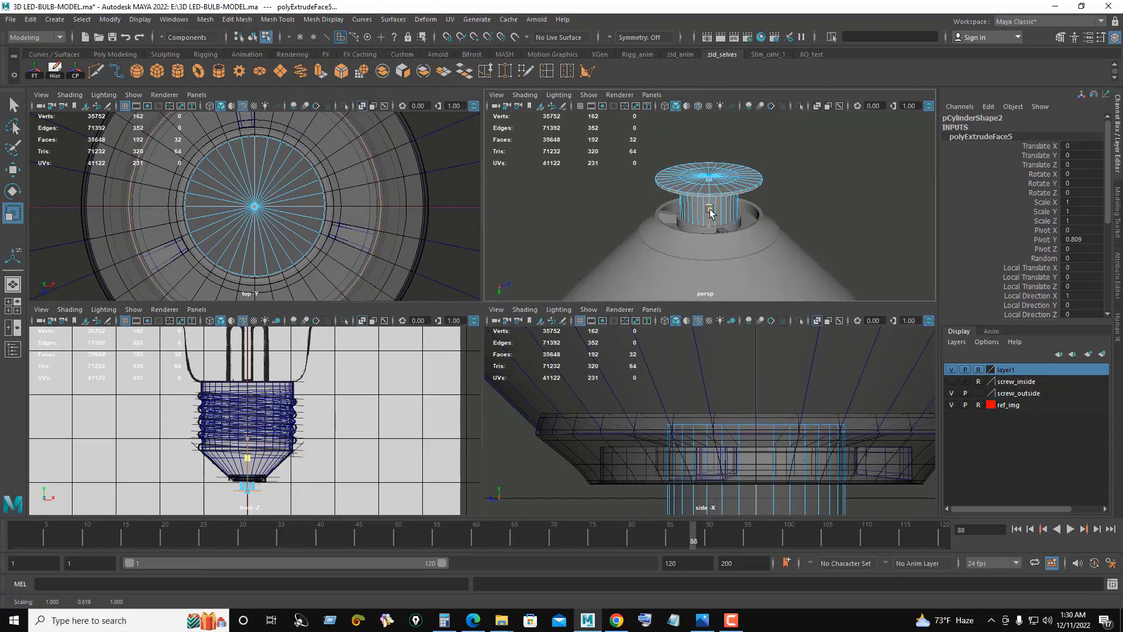
scroll(712, 199, "up", 5)
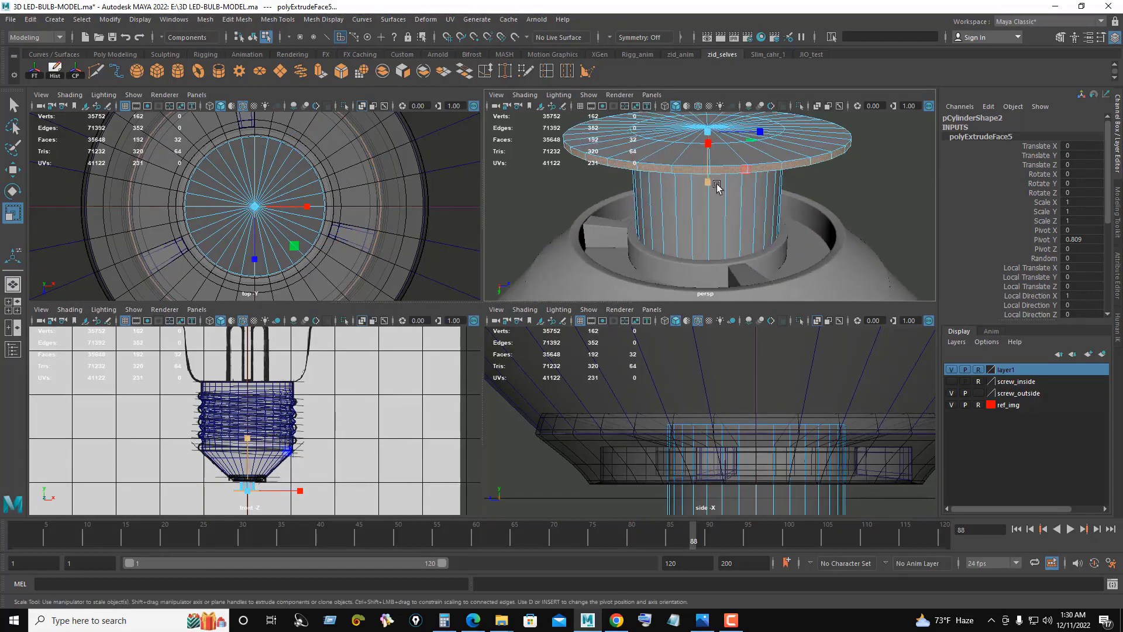
mouse_move(709, 179)
left_mouse_down("alt")
mouse_move(762, 206)
mouse_move(756, 165)
left_mouse_up("alt")
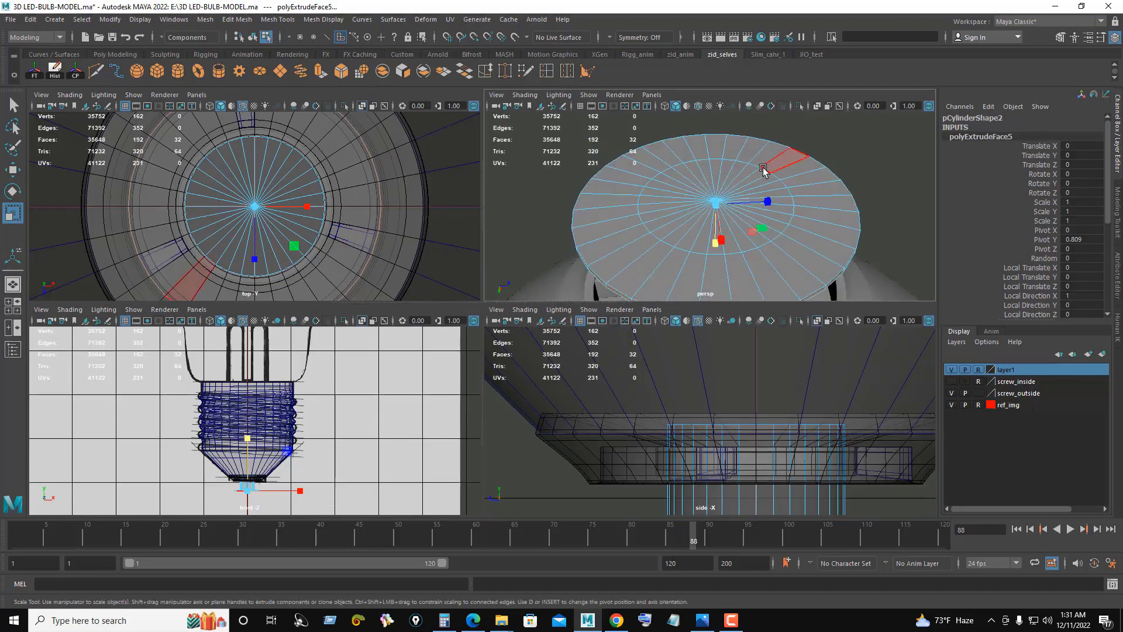
double_click(756, 165)
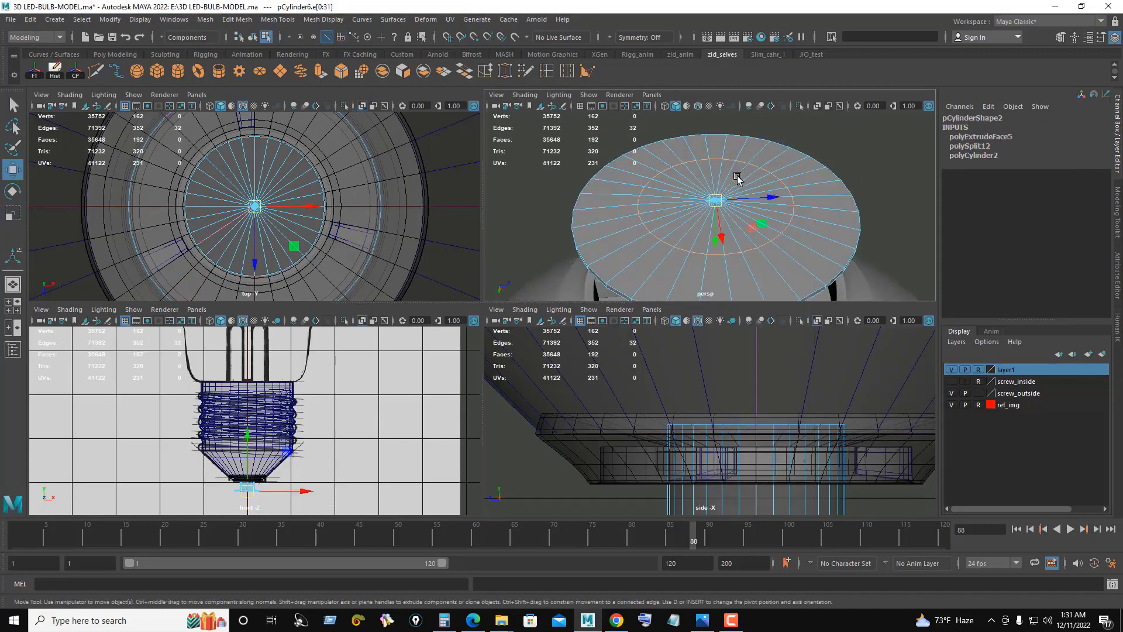
key("w")
mouse_move(740, 176)
left_mouse_down("alt")
mouse_move(722, 223)
mouse_move(716, 206)
mouse_move(741, 215)
mouse_move(738, 206)
left_mouse_up("alt")
right_click_drag(729, 200, 676, 201)
left_click(718, 233)
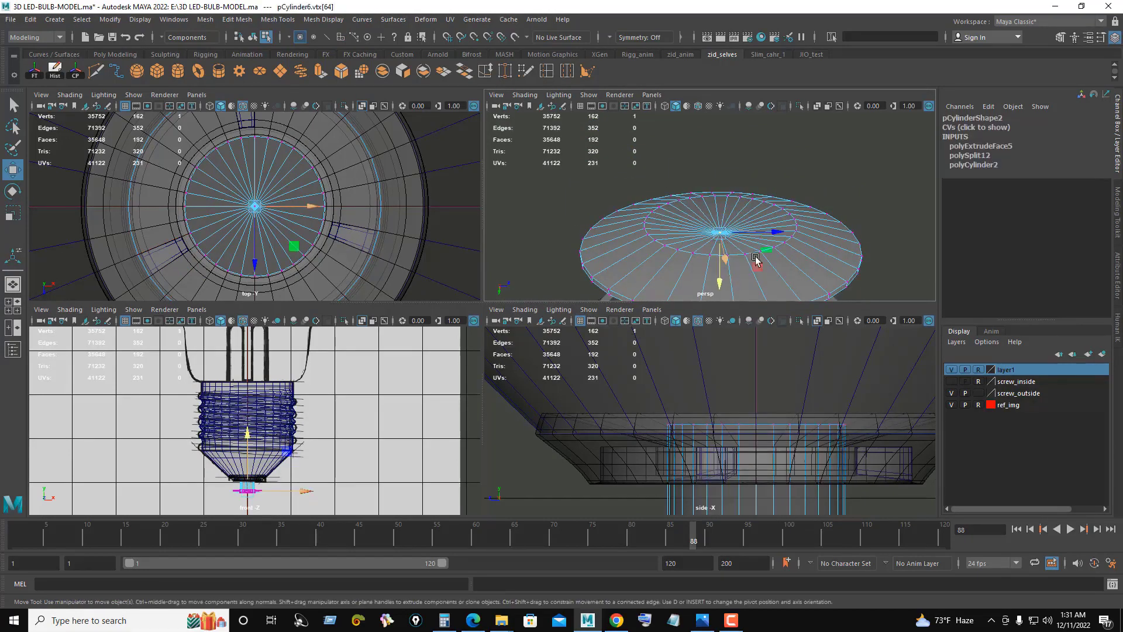
mouse_move(755, 259)
left_mouse_down("alt")
mouse_move(714, 251)
mouse_move(720, 241)
left_mouse_up("alt")
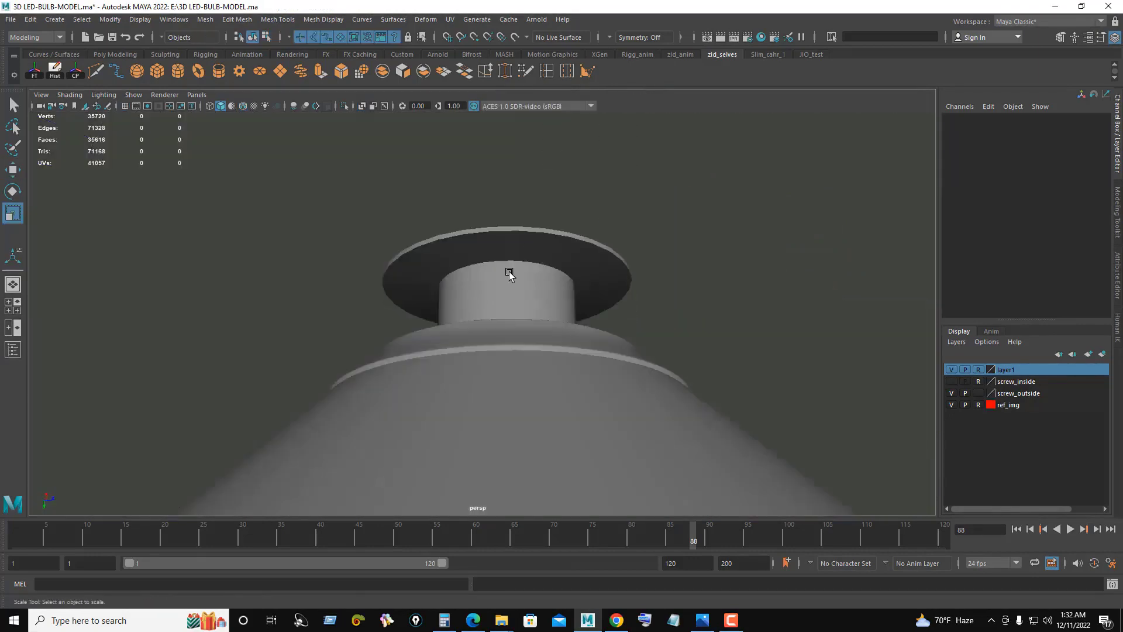
left_click(510, 273)
Step: Bevel the loop where the cylinder meets the disc with Fraction 0.035
scroll(593, 244, "up", 4)
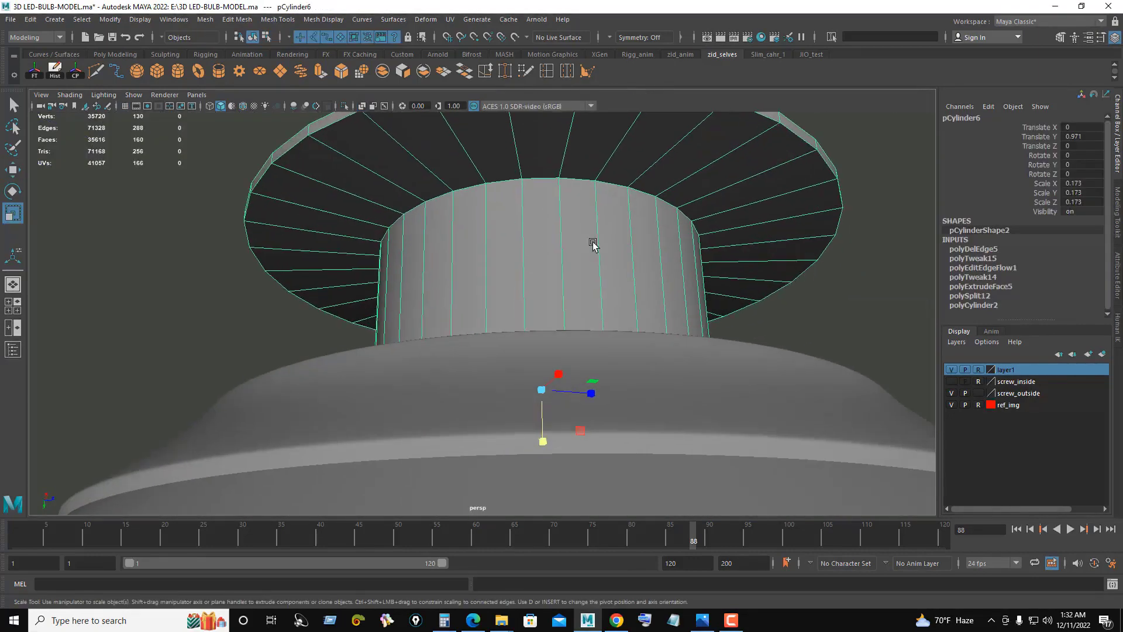
right_click_drag(565, 179, 565, 149)
key("q")
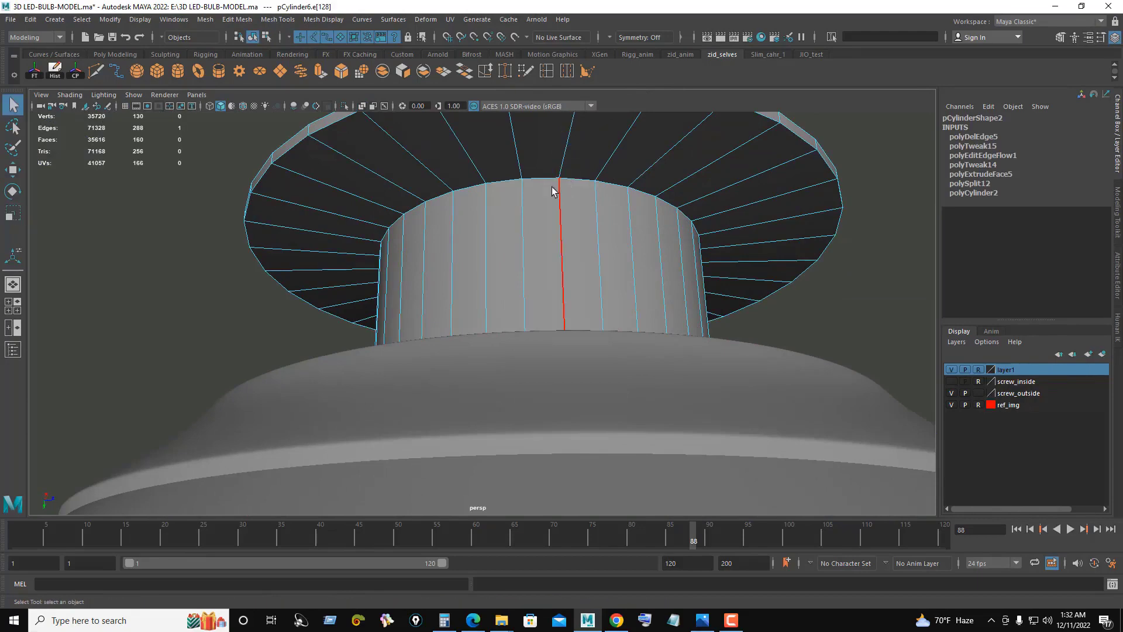
double_click(542, 180)
scroll(541, 183, "down", 2)
middle_click_drag(574, 206, 583, 253, "alt")
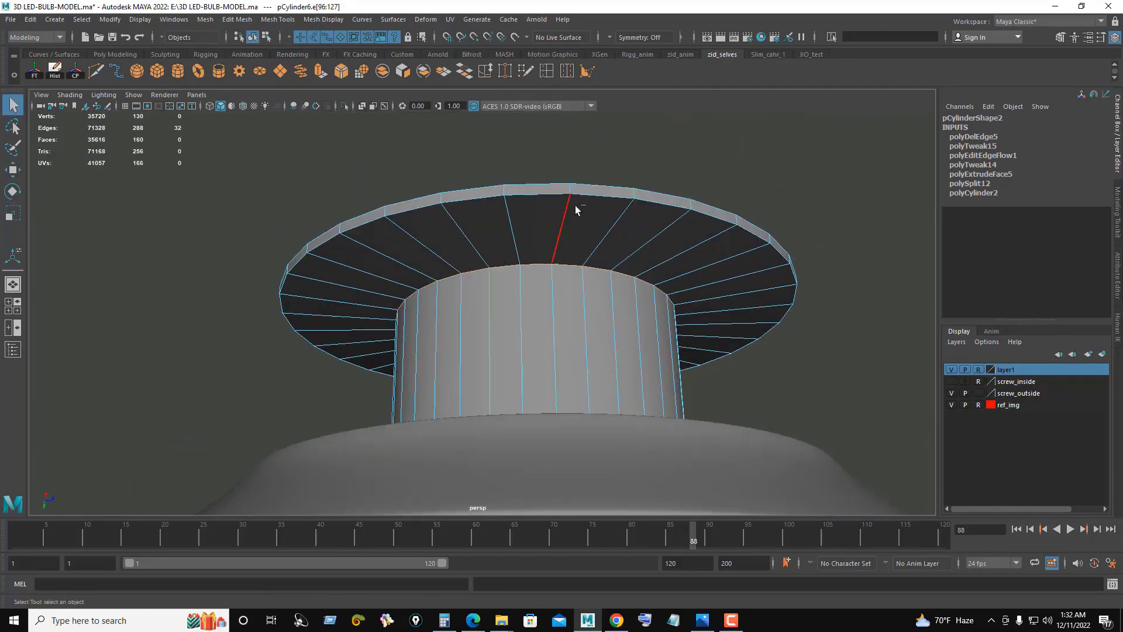
key("ctrl+b")
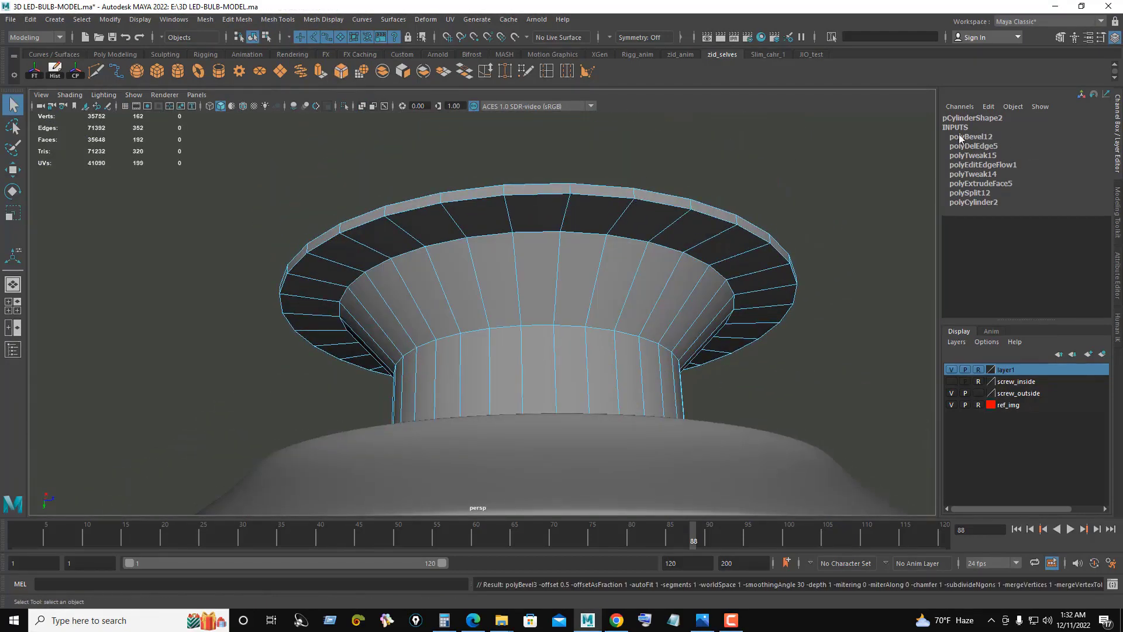
left_click(959, 138)
left_click(1051, 174)
middle_click_drag(1050, 174, 539, 287)
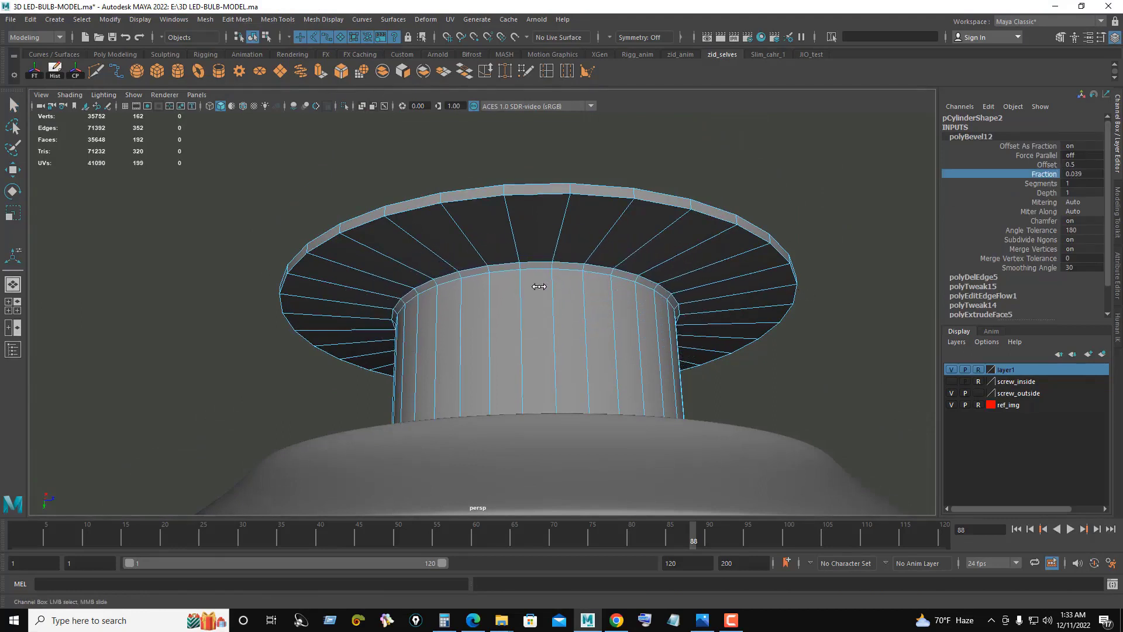
left_click(1087, 177)
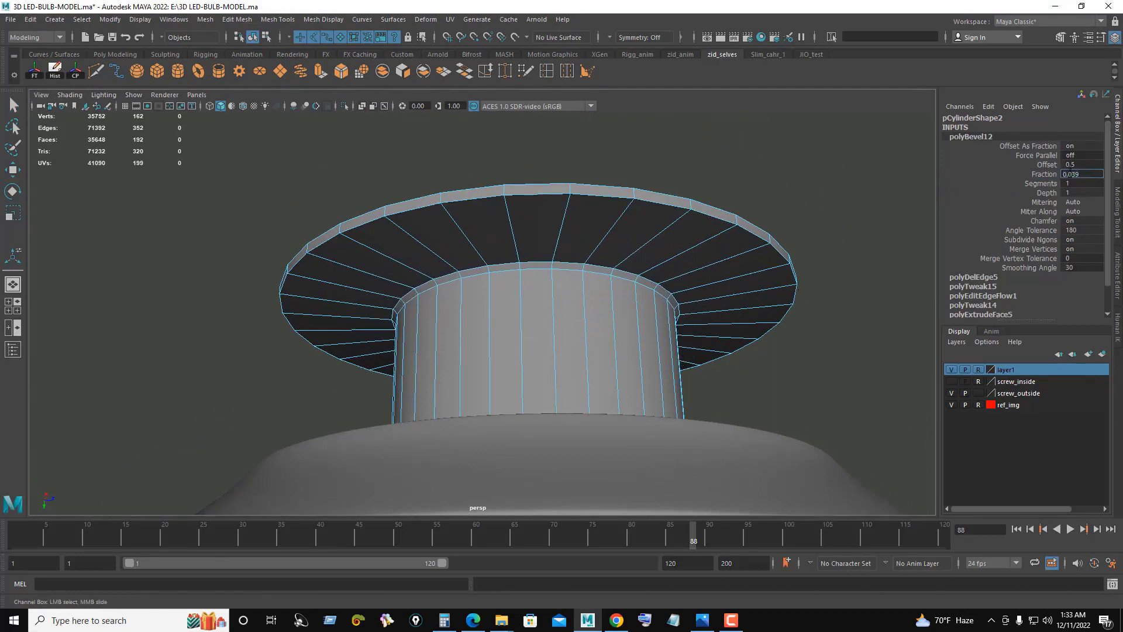
key("BackSpace")
type("5")
key("Return")
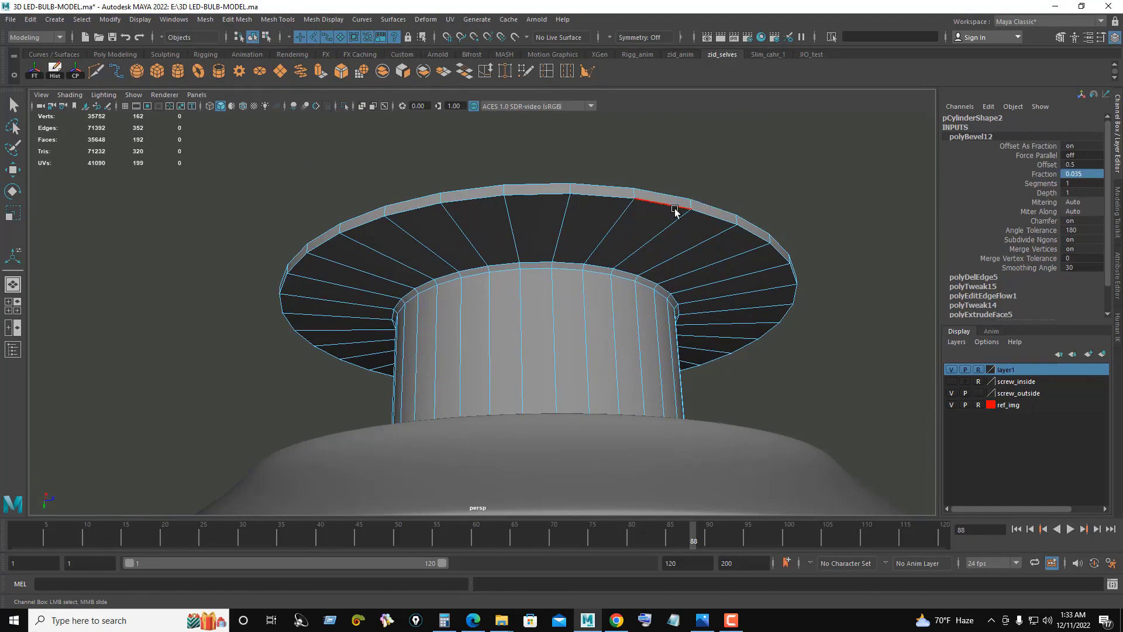
Step: Bevel the disc's two rim edge loops with Fraction about 0.25 and 2 segments
left_click(675, 212)
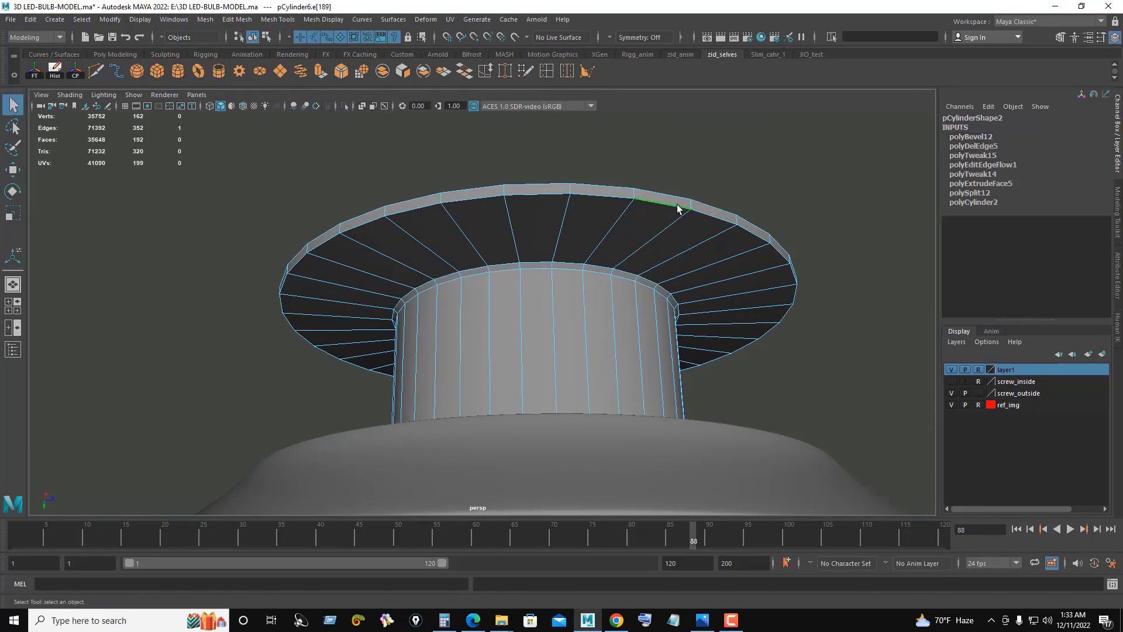
left_click_drag(700, 189, 680, 199, "alt")
right_click(731, 193)
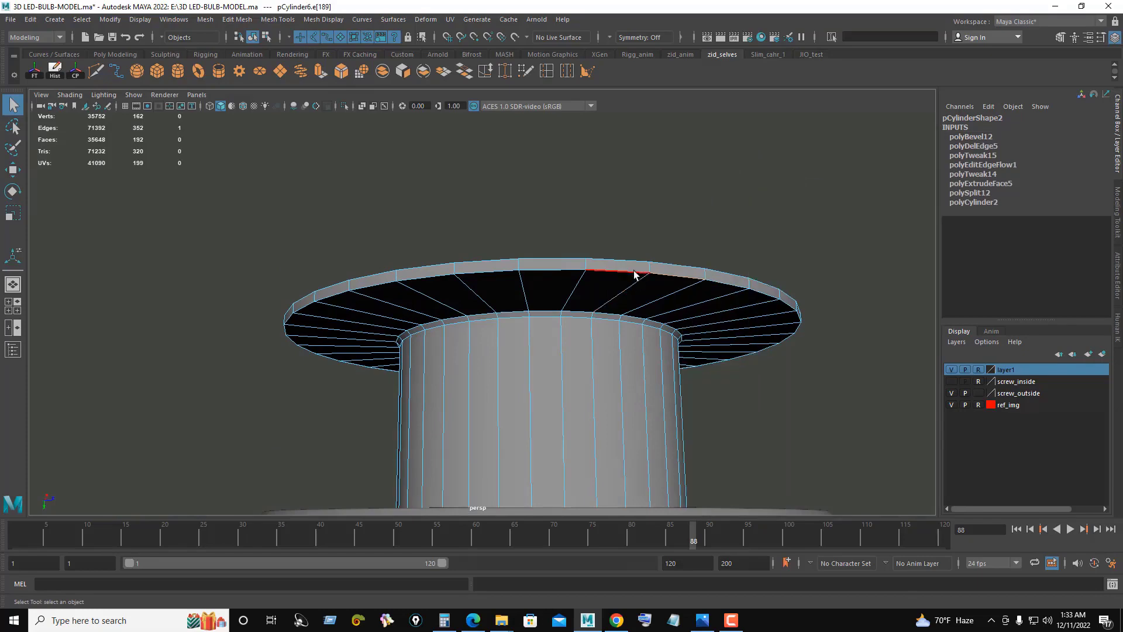
double_click(667, 262, "shift")
left_click_drag(667, 262, 672, 300, "alt")
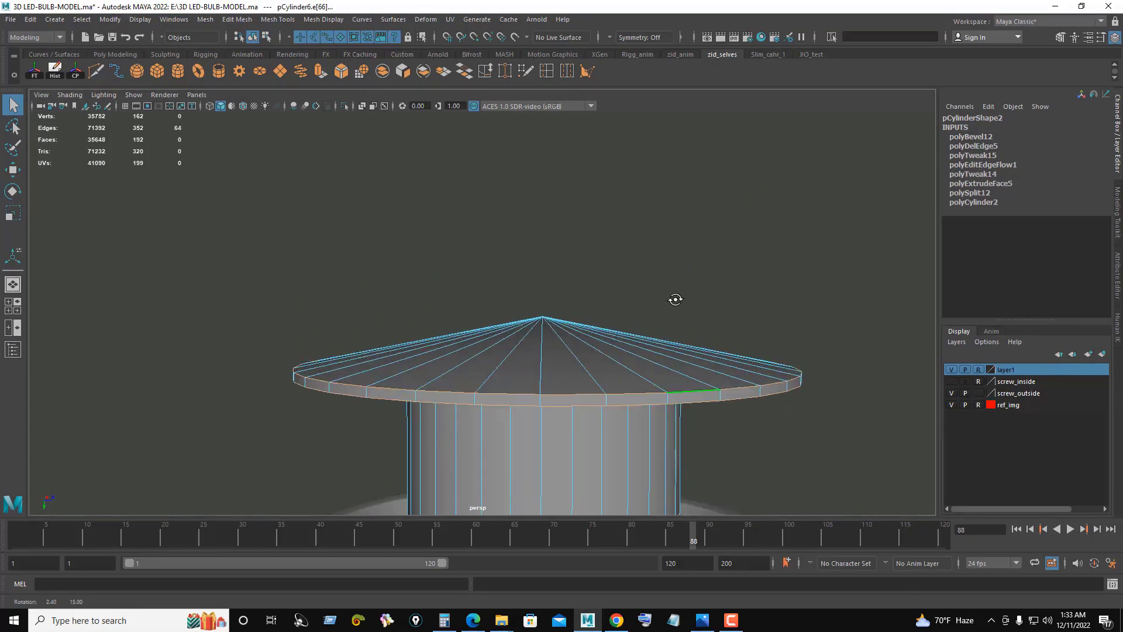
left_click(342, 72)
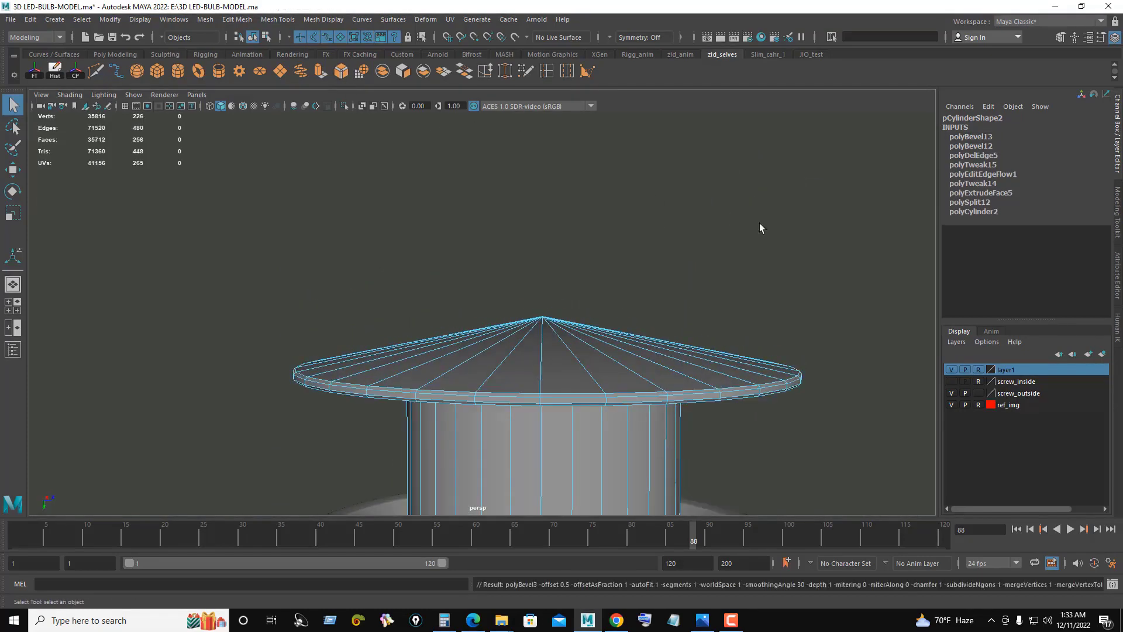
left_click(971, 136)
left_click(1044, 174)
middle_click_drag(742, 290, 610, 284)
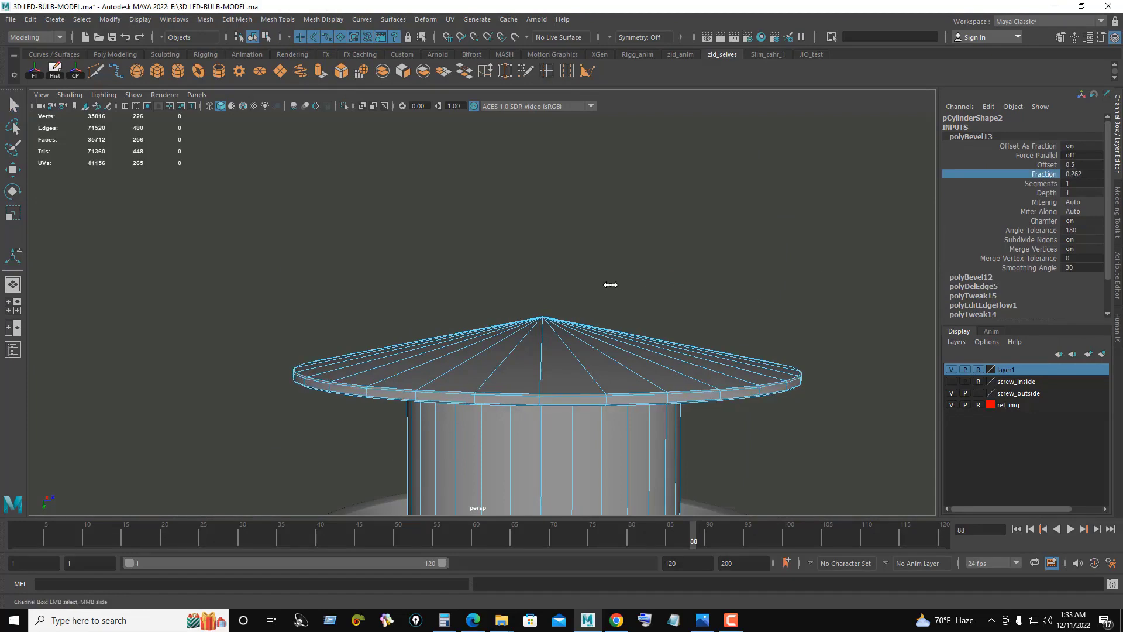
double_click(1070, 174)
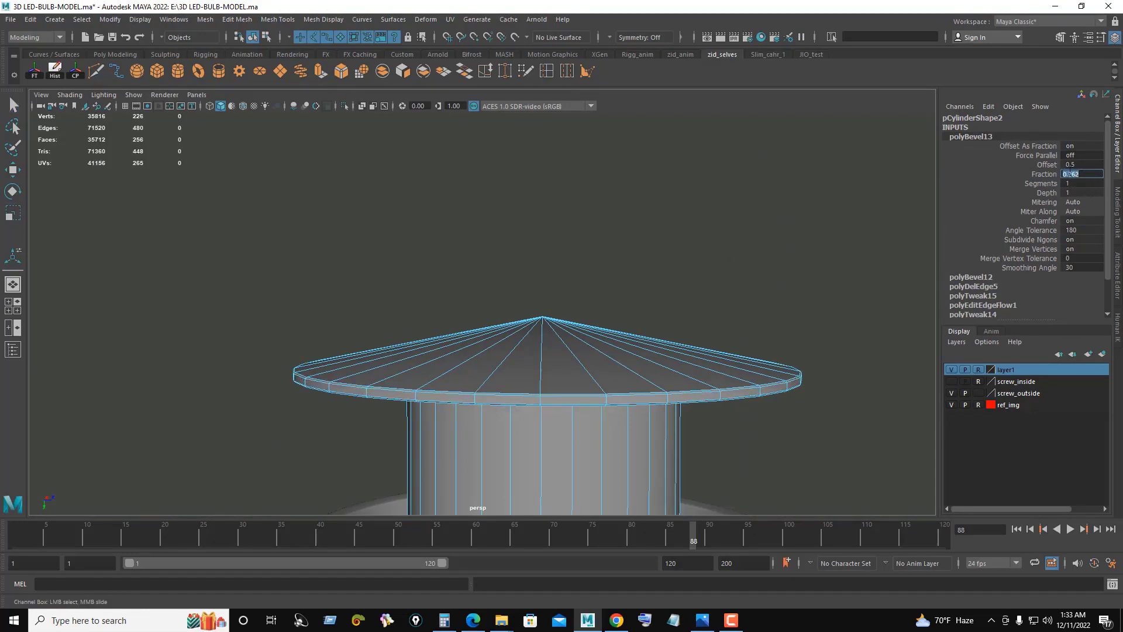
type("0.25")
double_click(1090, 183)
type("2")
key("Return")
Step: Lift the cap cylinder up off the bulb base
left_click_drag(644, 263, 552, 205, "alt")
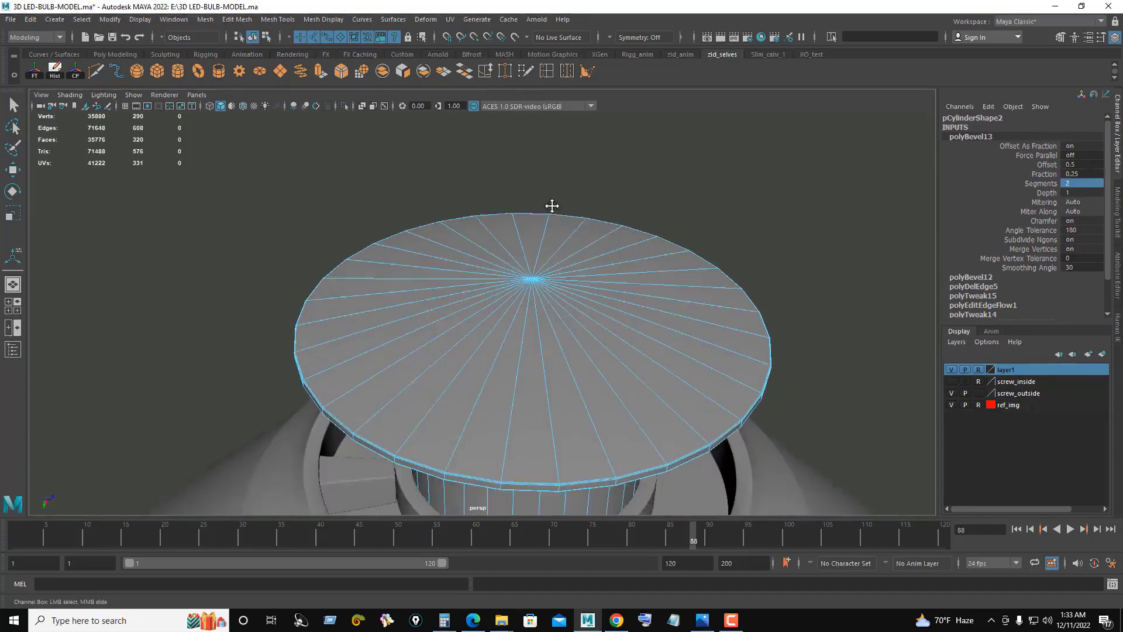
scroll(499, 344, "down", 3)
key("w")
left_click_drag(500, 351, 501, 321)
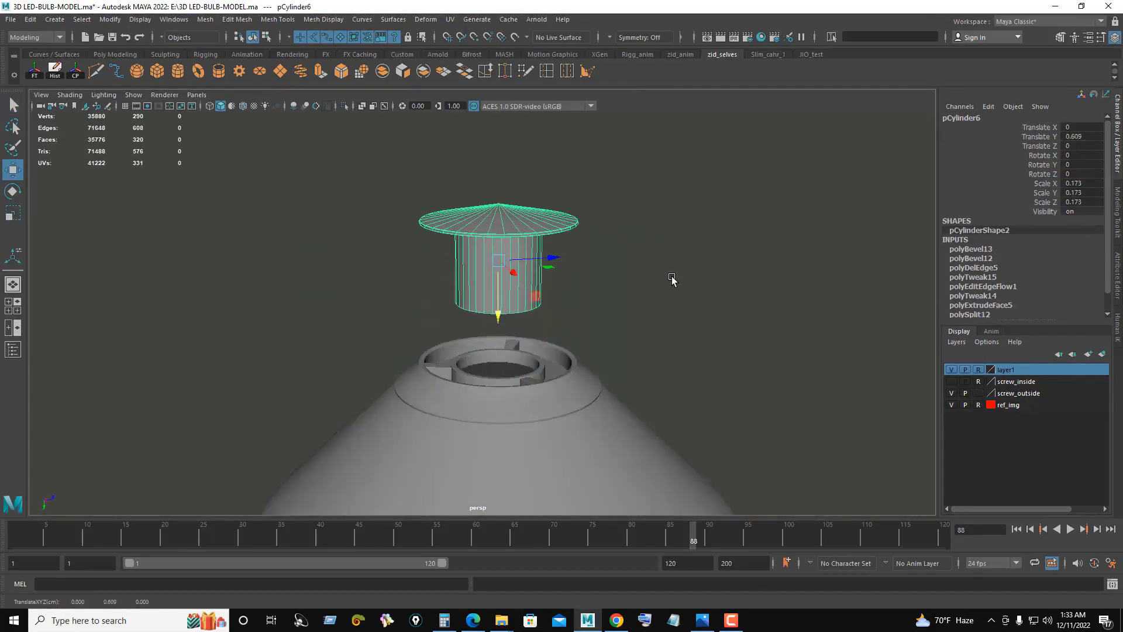
Step: Multi-Cut three horizontal edge loops into the cap cylinder's tube, then return to object mode
left_click(573, 292)
left_click(529, 279)
left_click_drag(529, 280, 276, 87, "alt")
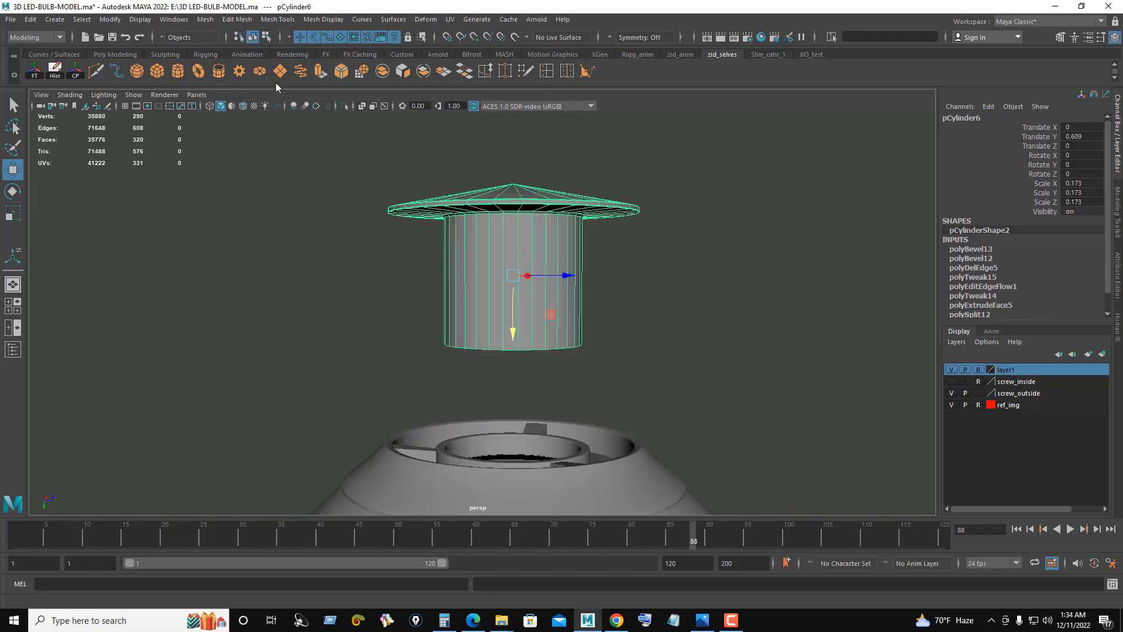
left_click(96, 71)
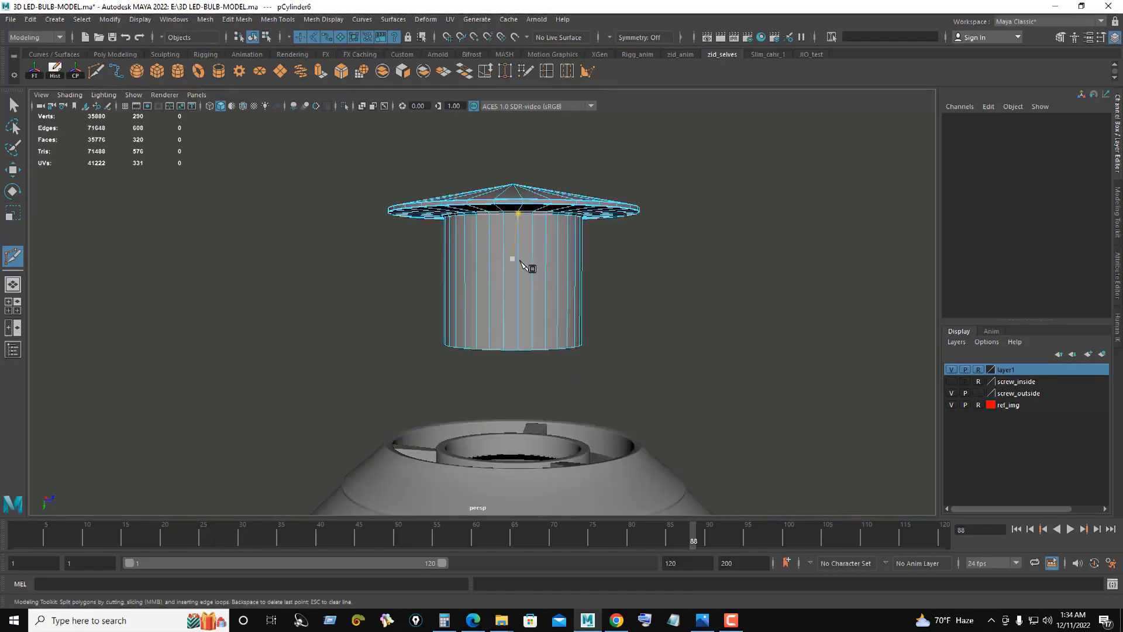
left_click(521, 281, "ctrl")
left_click(522, 250, "ctrl")
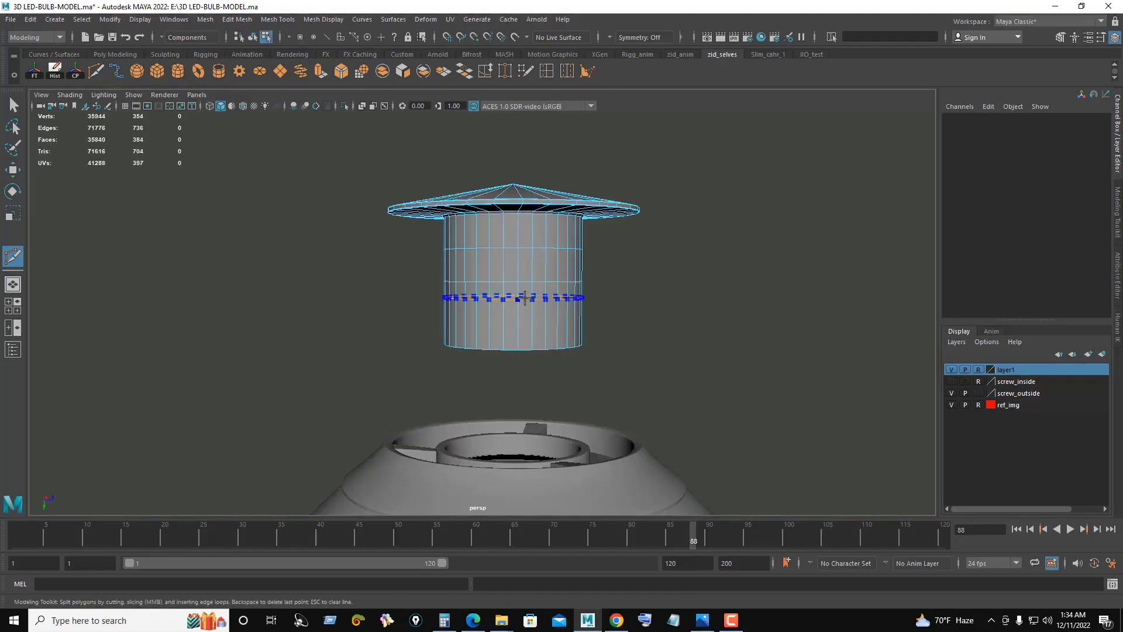
left_click(525, 316, "ctrl")
key("q")
right_click_drag(665, 288, 761, 180)
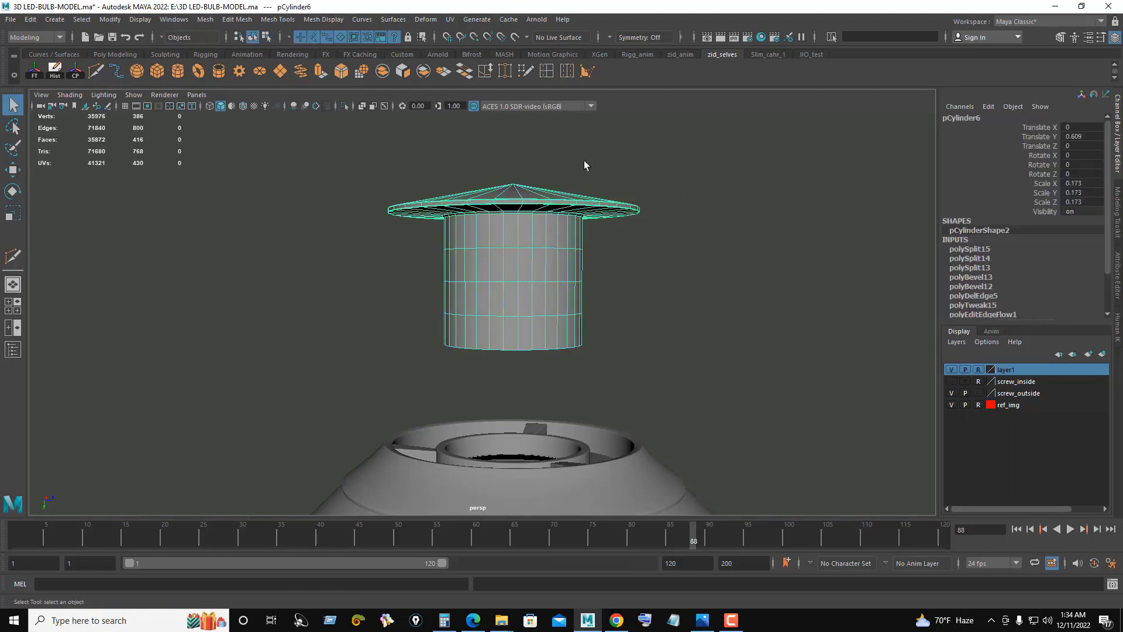
Step: Add a lattice around the cylinder and cap with 5 T divisions
left_click(425, 20)
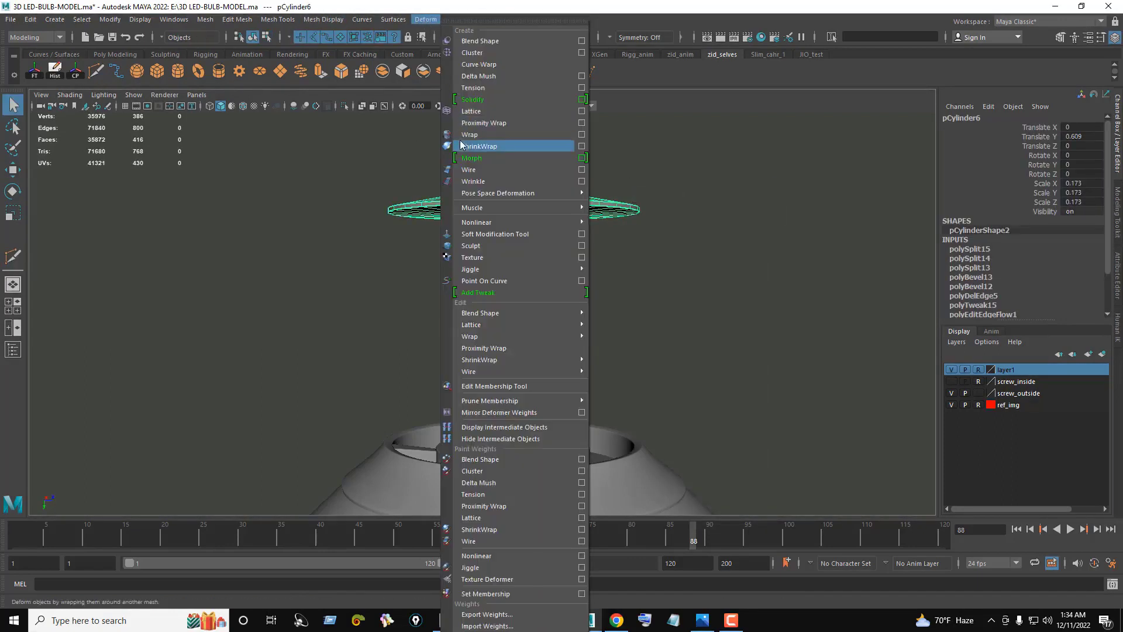
left_click(510, 110)
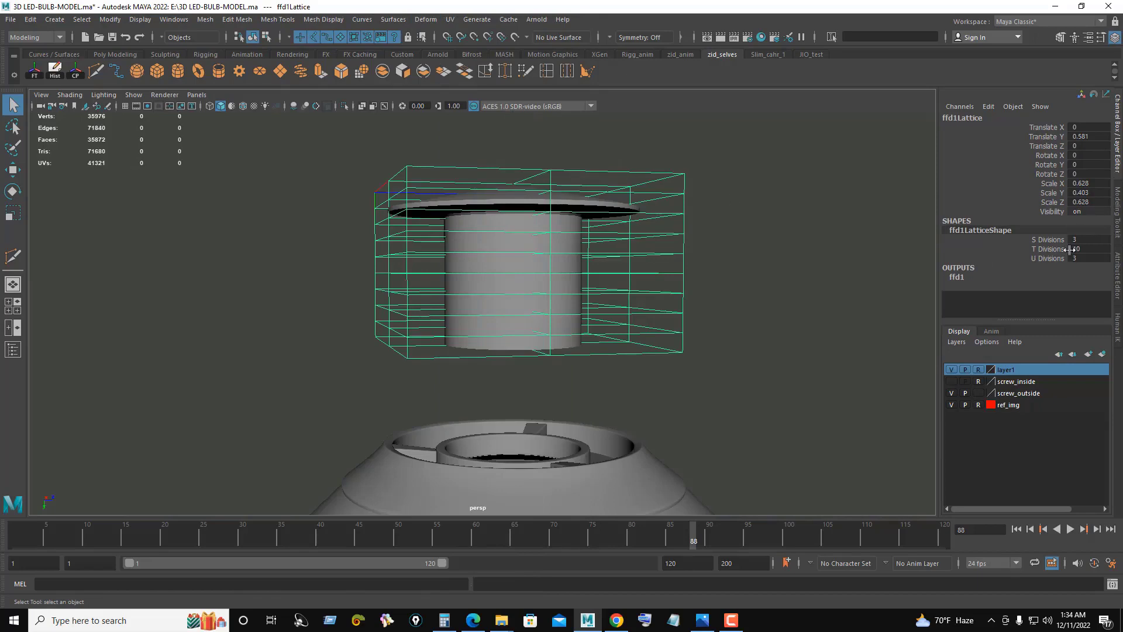
left_click_drag(724, 280, 696, 278, "alt")
type("3")
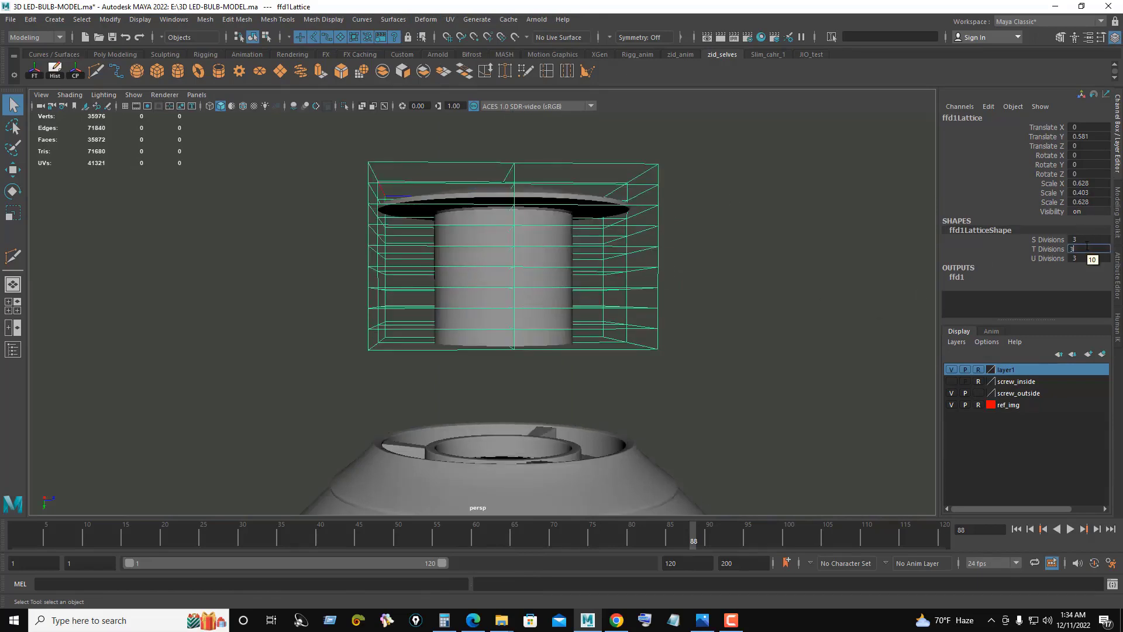
key("Return")
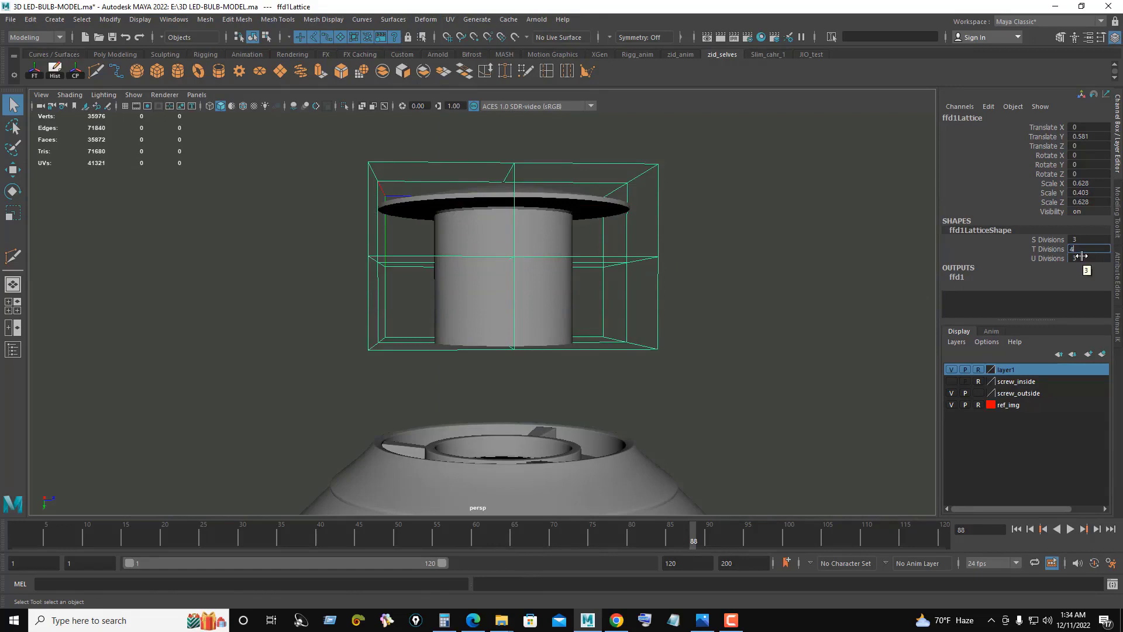
key("Return")
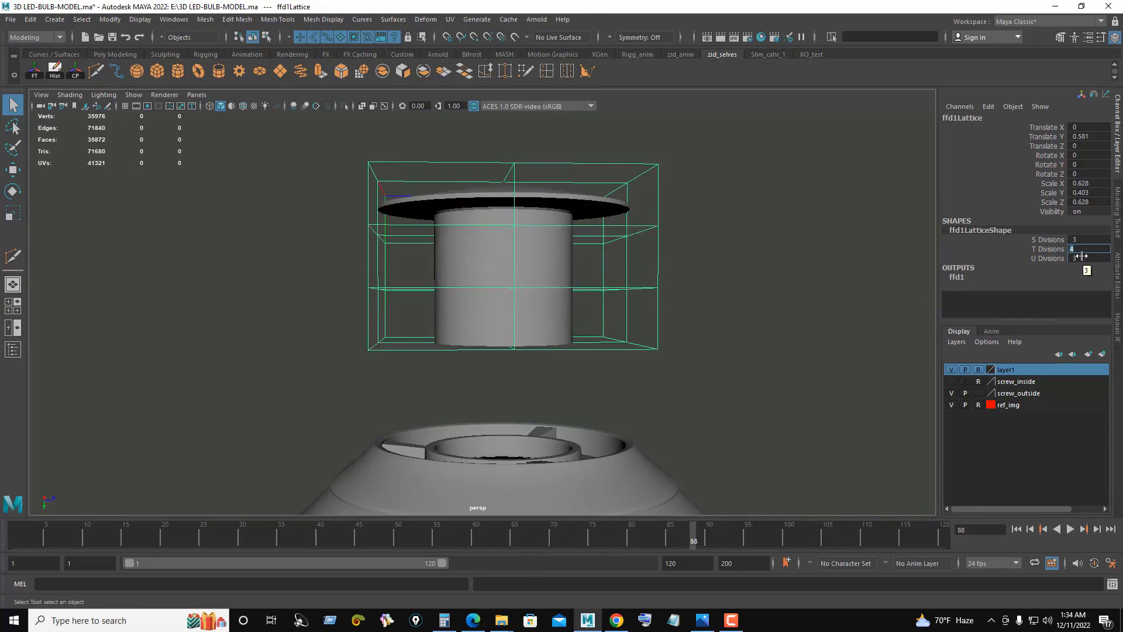
type("5")
key("Return")
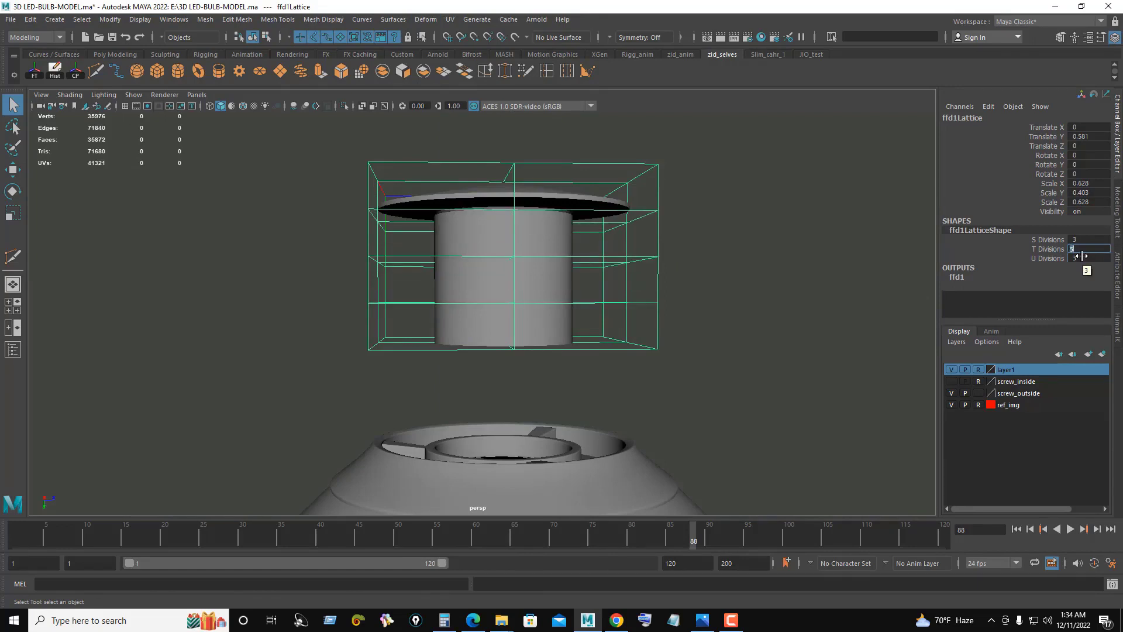
Step: Select the bottom lattice points and enable soft selection with a 0.25 falloff radius
right_click_drag(709, 275, 755, 197)
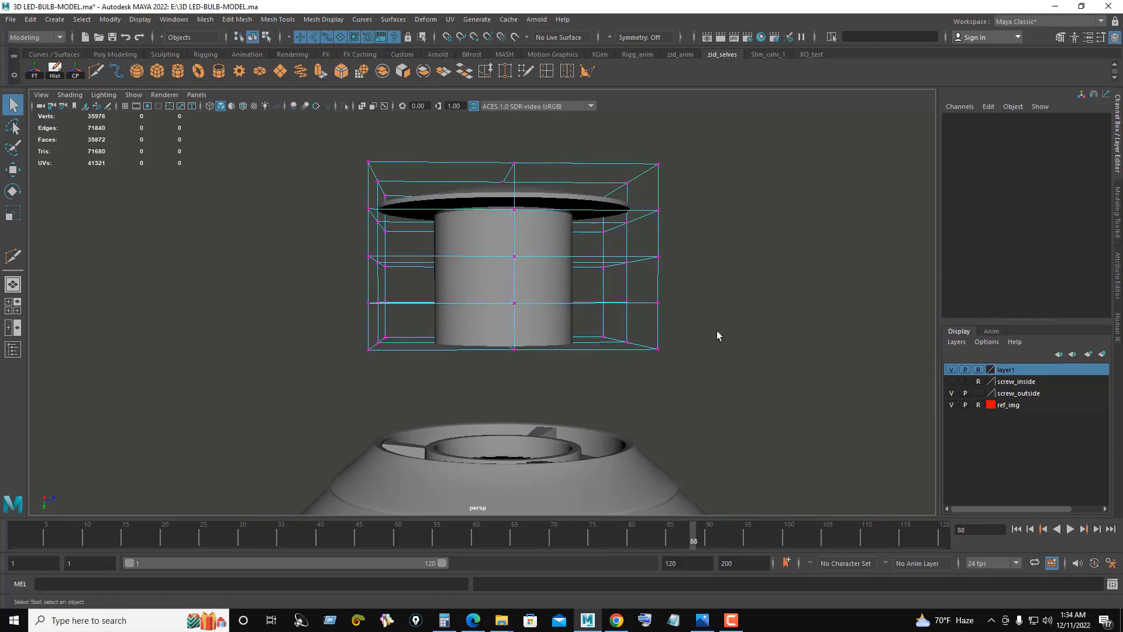
left_click_drag(752, 380, 308, 330)
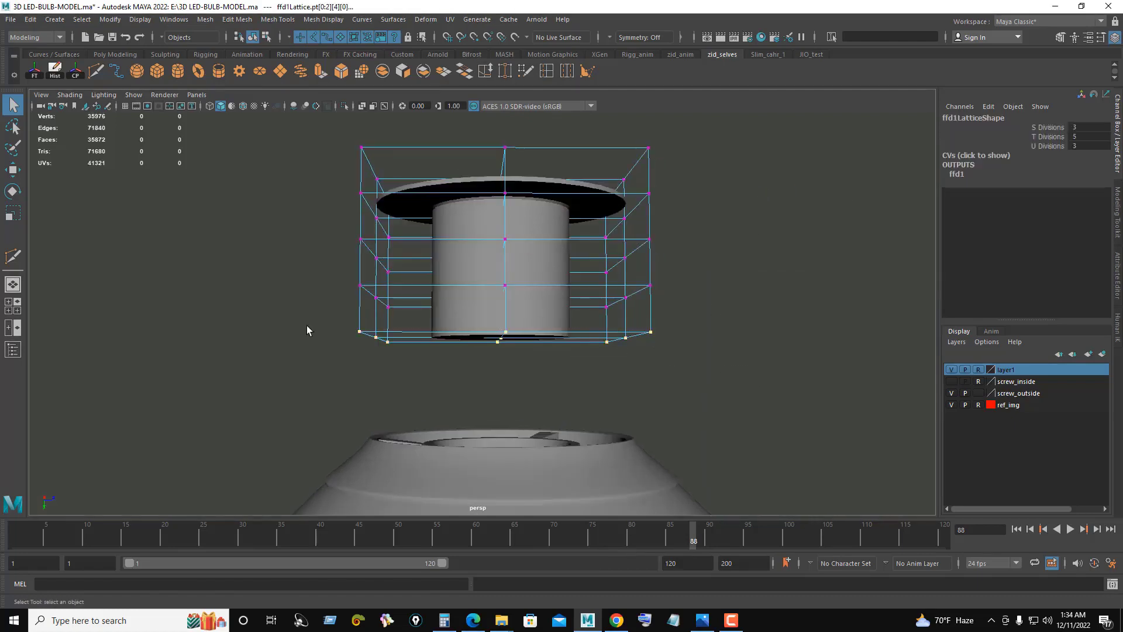
key("ctrl+shift+a")
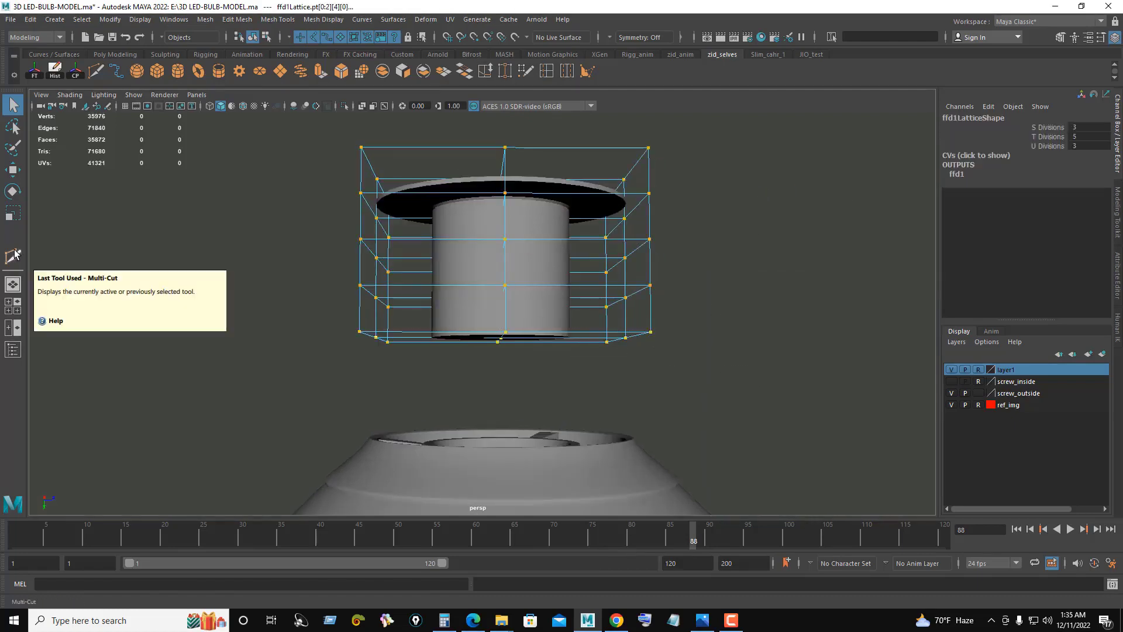
double_click(13, 105)
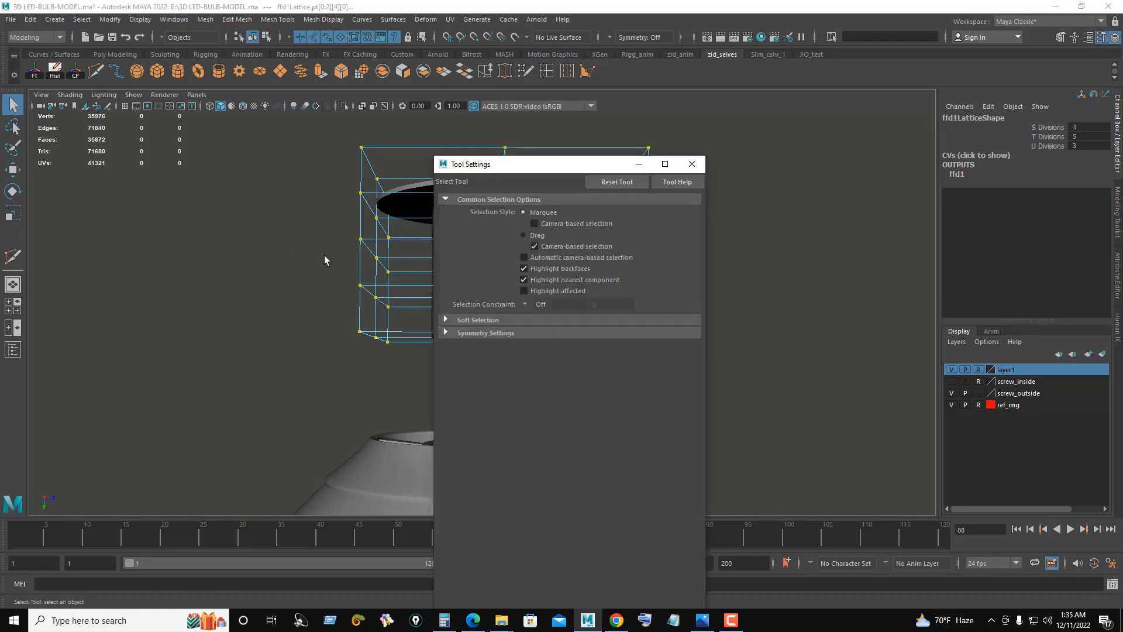
left_click(448, 320)
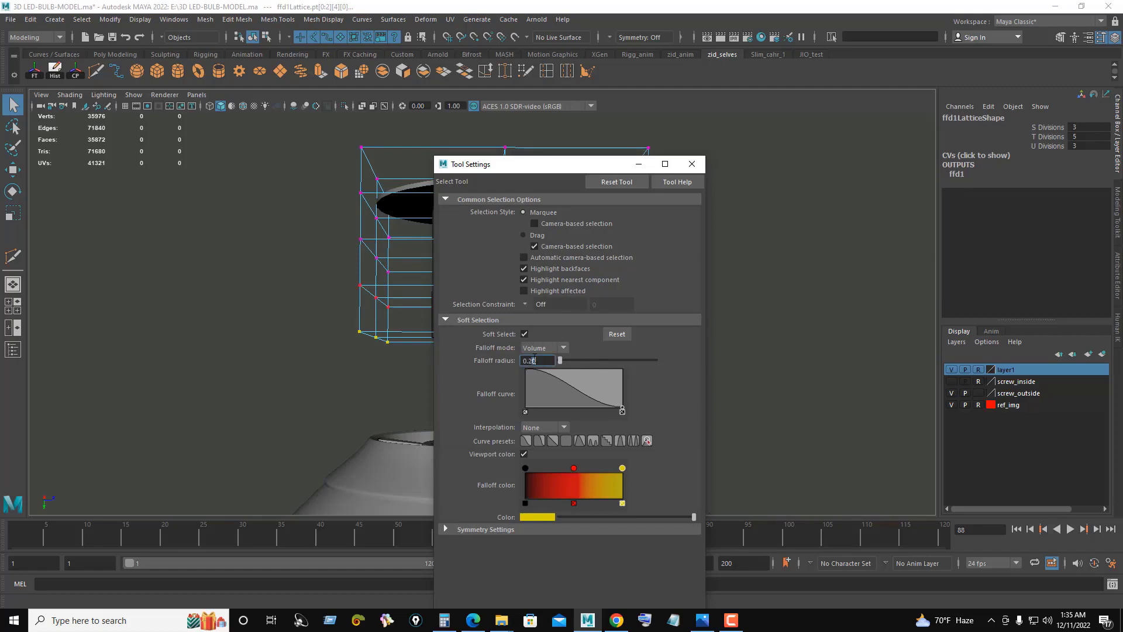
type("5")
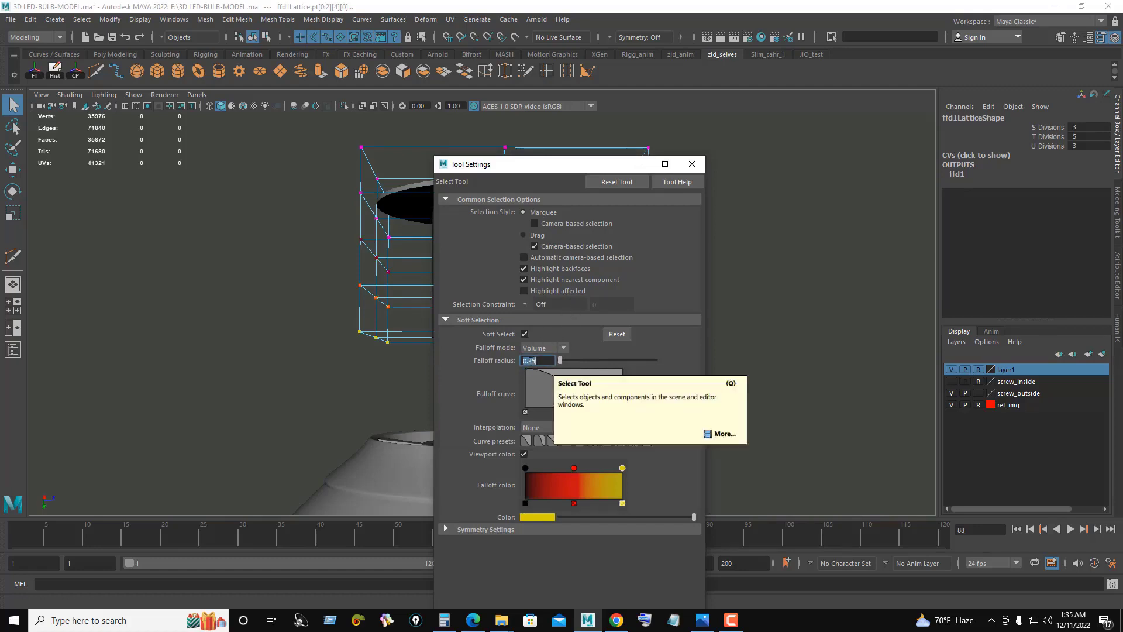
Step: Scale the bottom lattice row inward to taper the cylinder into a pointed cone
left_click(694, 166)
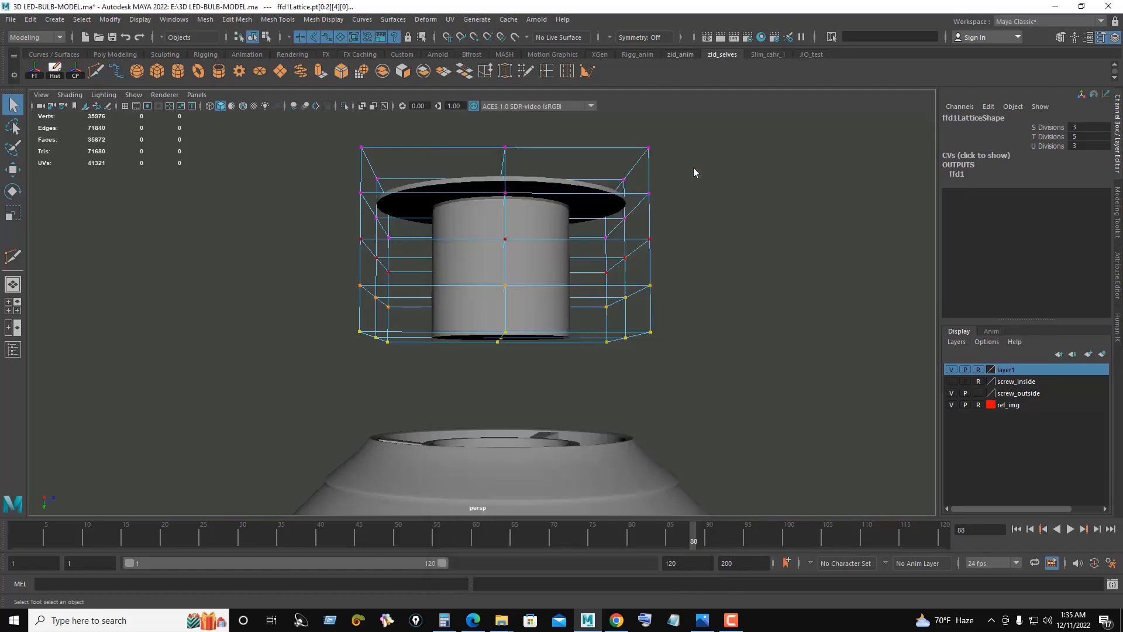
key("r")
left_click_drag(501, 388, 425, 357, "ctrl")
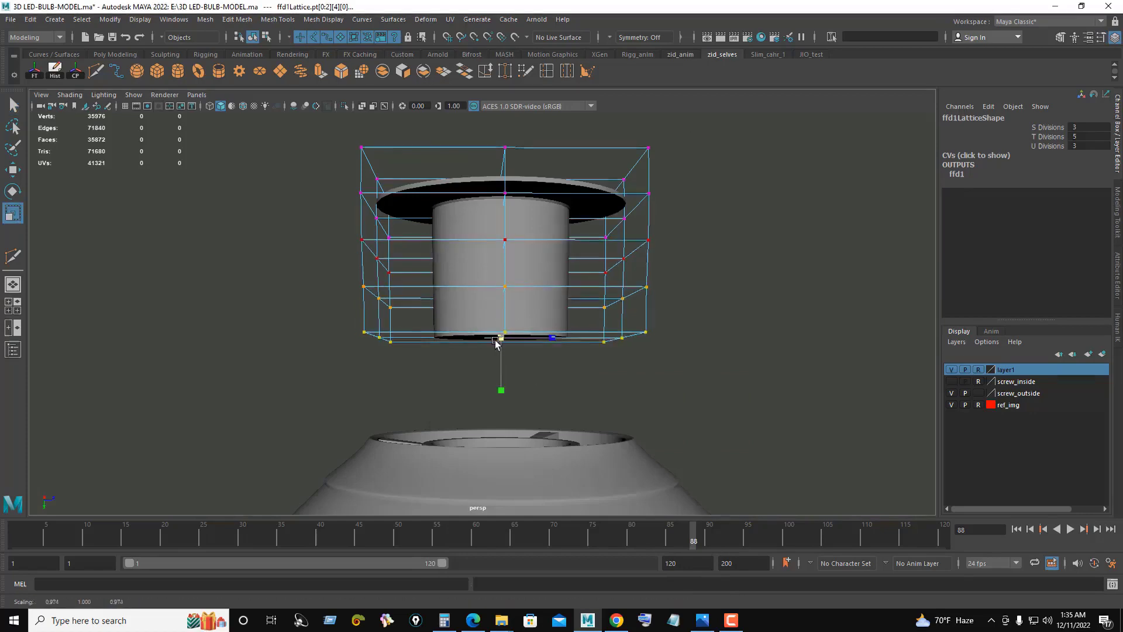
scroll(426, 357, "up", 5)
left_click_drag(503, 293, 480, 281)
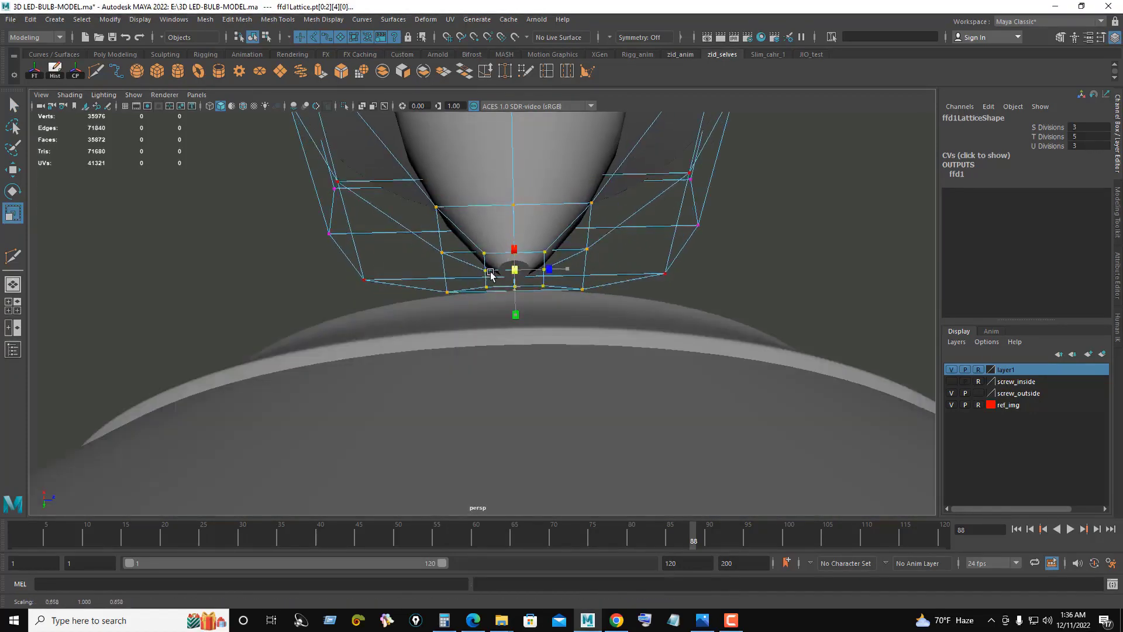
scroll(468, 234, "down", 4)
Step: Narrow the middle lattice row to about 0.82, then return to object mode and select the cone
left_click_drag(351, 245, 465, 210)
key("ctrl+z")
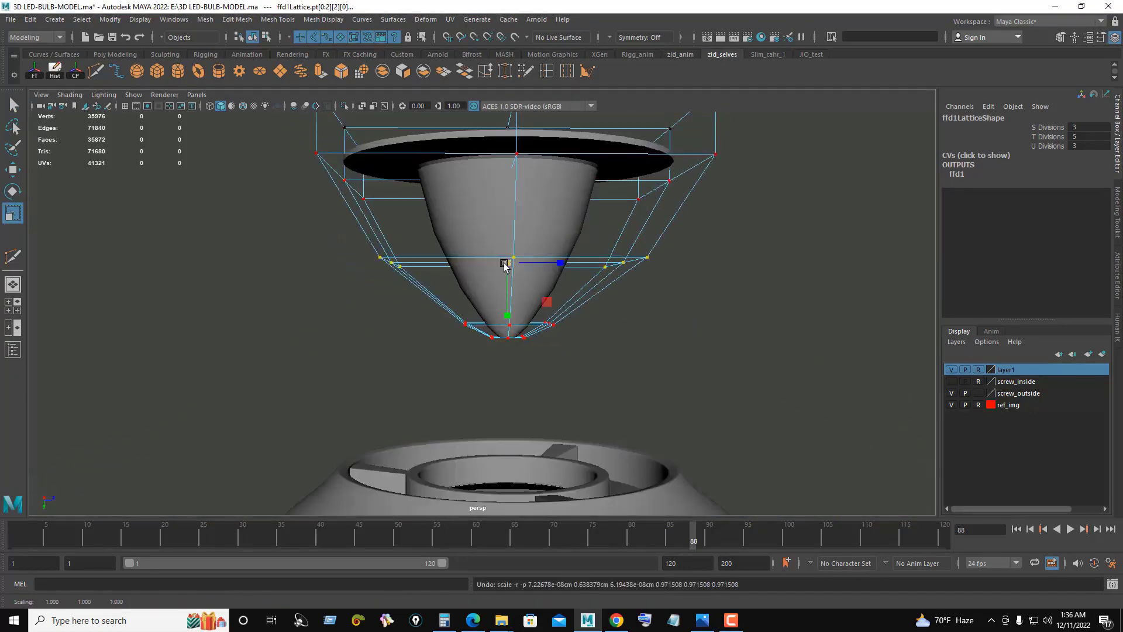
left_click_drag(506, 267, 500, 270)
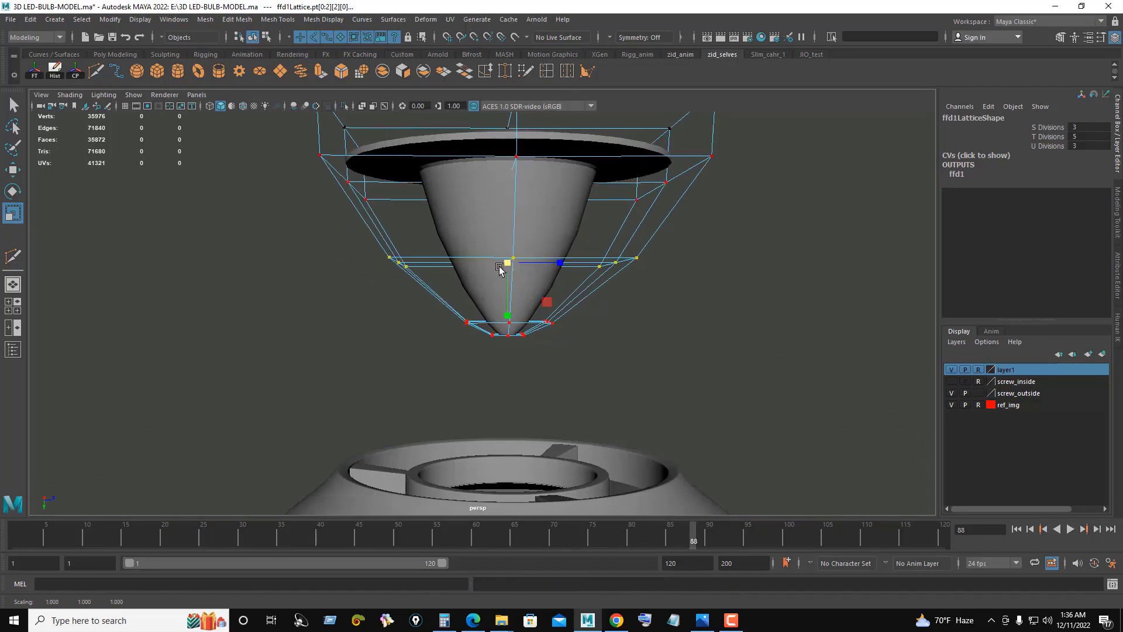
middle_click_drag(536, 278, 527, 310, "alt")
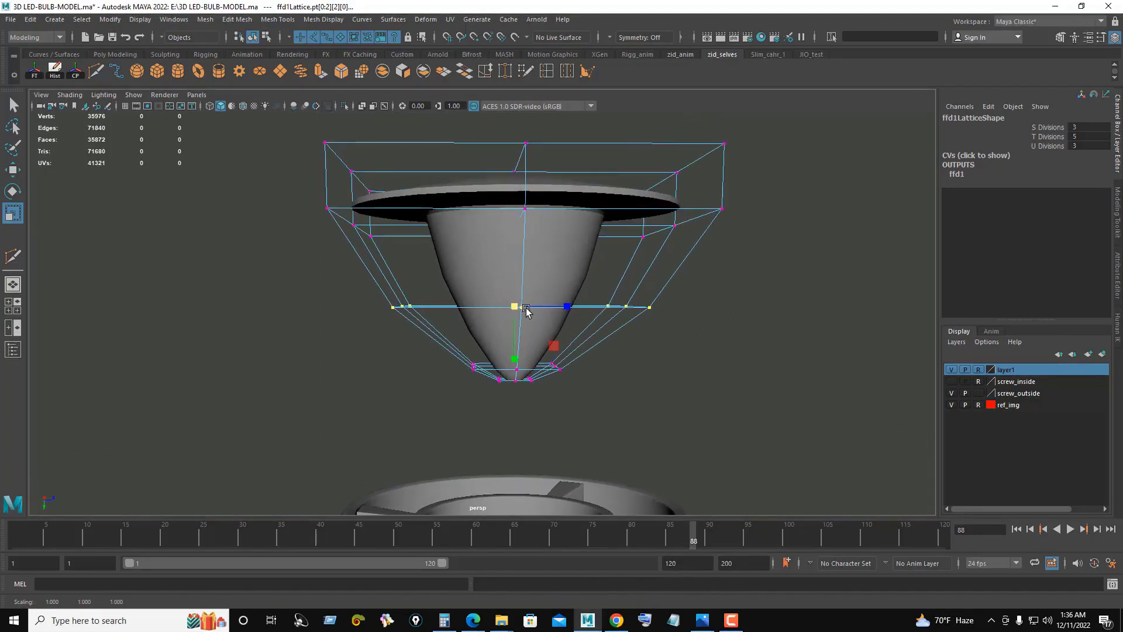
mouse_move(512, 308)
left_mouse_down()
mouse_move(484, 313)
mouse_move(601, 257)
left_mouse_up()
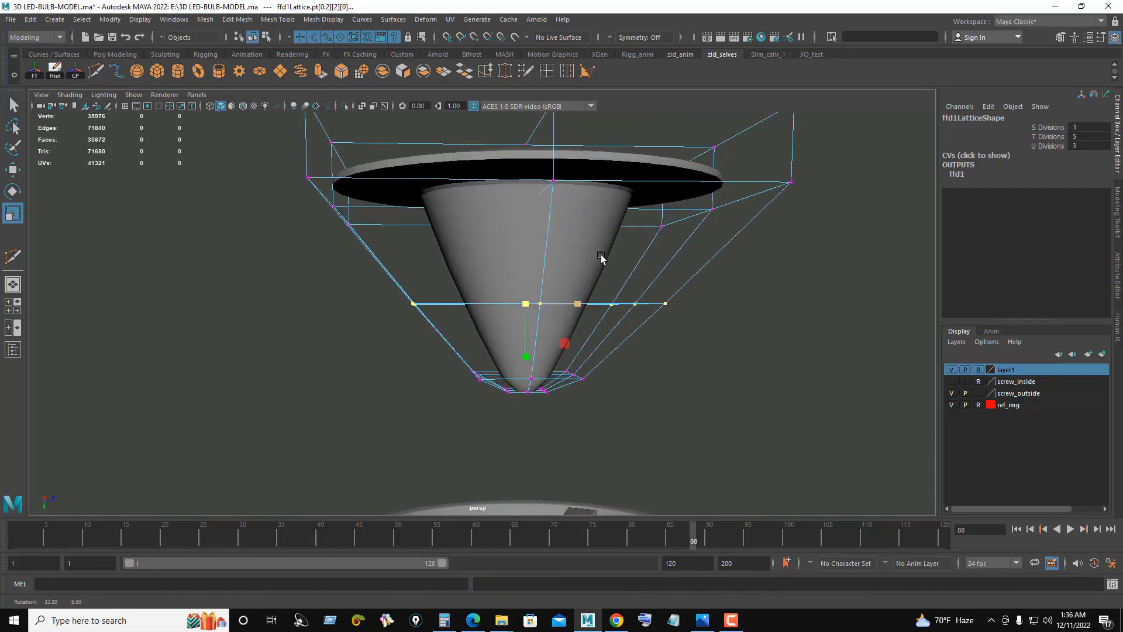
scroll(601, 257, "down", 3)
key("q")
right_click_drag(394, 185, 430, 169)
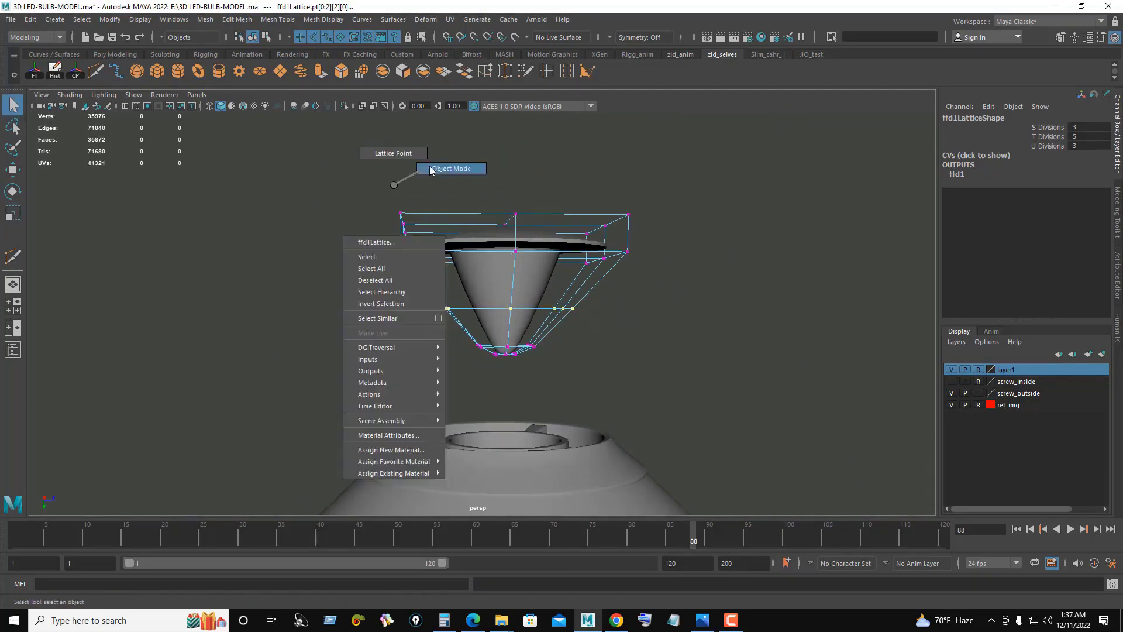
left_click(477, 263)
Step: Delete the cone's history to bake the lattice shape, then reselect the cone and cap
left_click(54, 70)
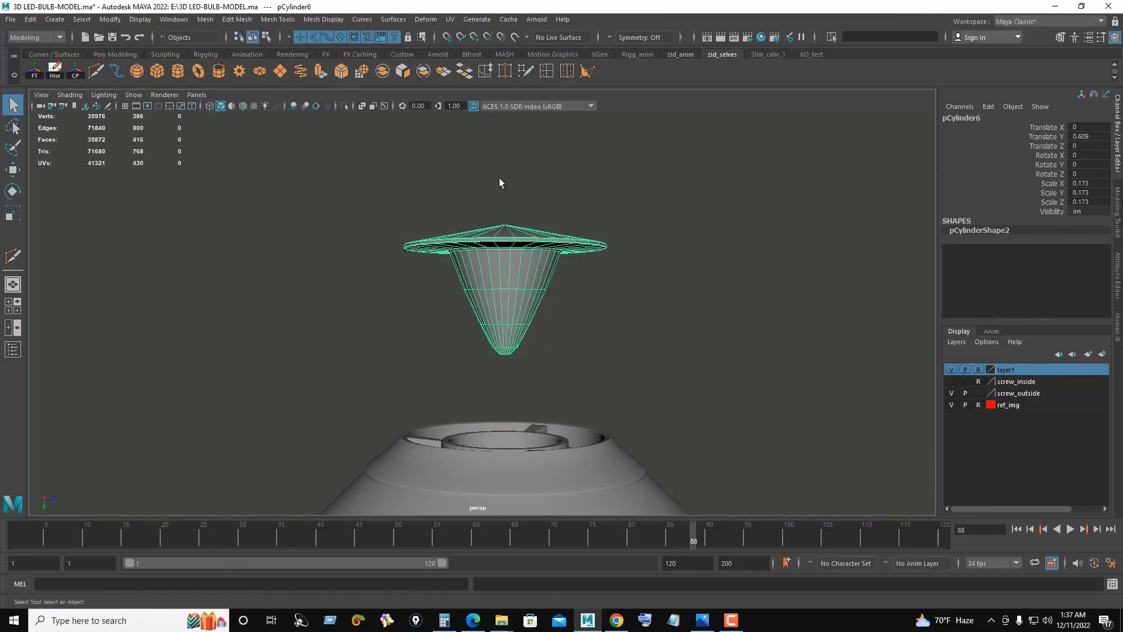
left_click(499, 178)
mouse_move(546, 286)
left_mouse_down("alt")
mouse_move(538, 293)
mouse_move(598, 295)
mouse_move(517, 356)
mouse_move(493, 275)
left_mouse_up("alt")
left_click(492, 275)
Step: Move the cone along Y to Translate Y 1.184, seating its disc on the socket
key("w")
key("ctrl+z")
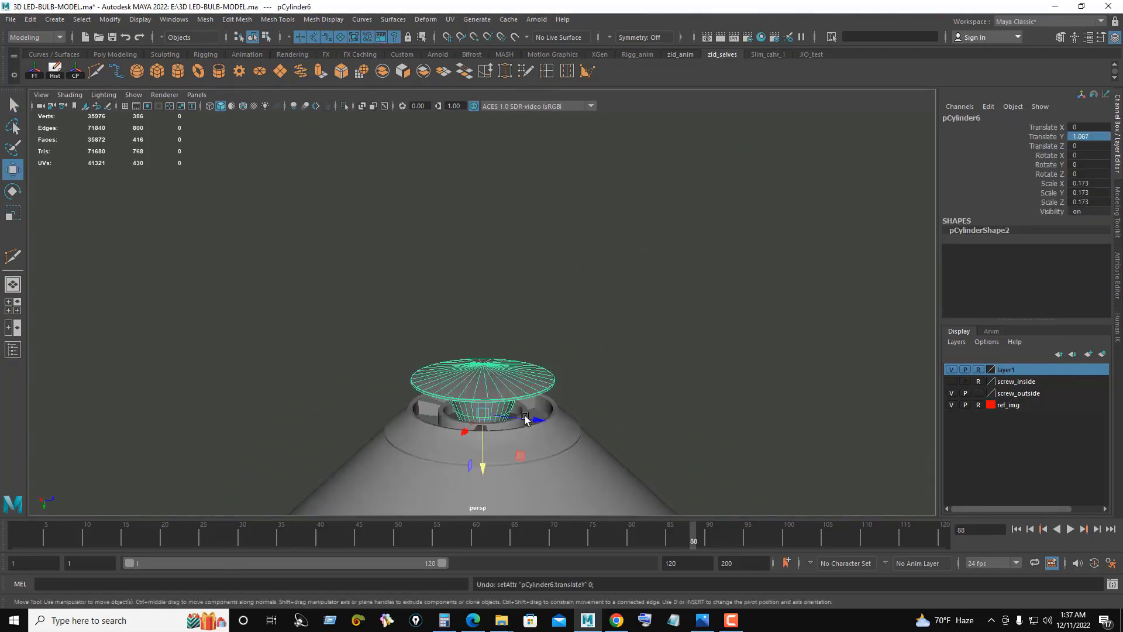
mouse_move(525, 418)
left_mouse_down("alt")
mouse_move(499, 351)
mouse_move(499, 400)
left_mouse_up("alt")
mouse_move(451, 326)
left_mouse_down("alt")
mouse_move(434, 318)
mouse_move(514, 368)
left_mouse_up("alt")
mouse_move(514, 368)
right_mouse_down("alt")
mouse_move(613, 384)
mouse_move(534, 311)
right_mouse_up("alt")
scroll(556, 376, "down", 3)
key("space")
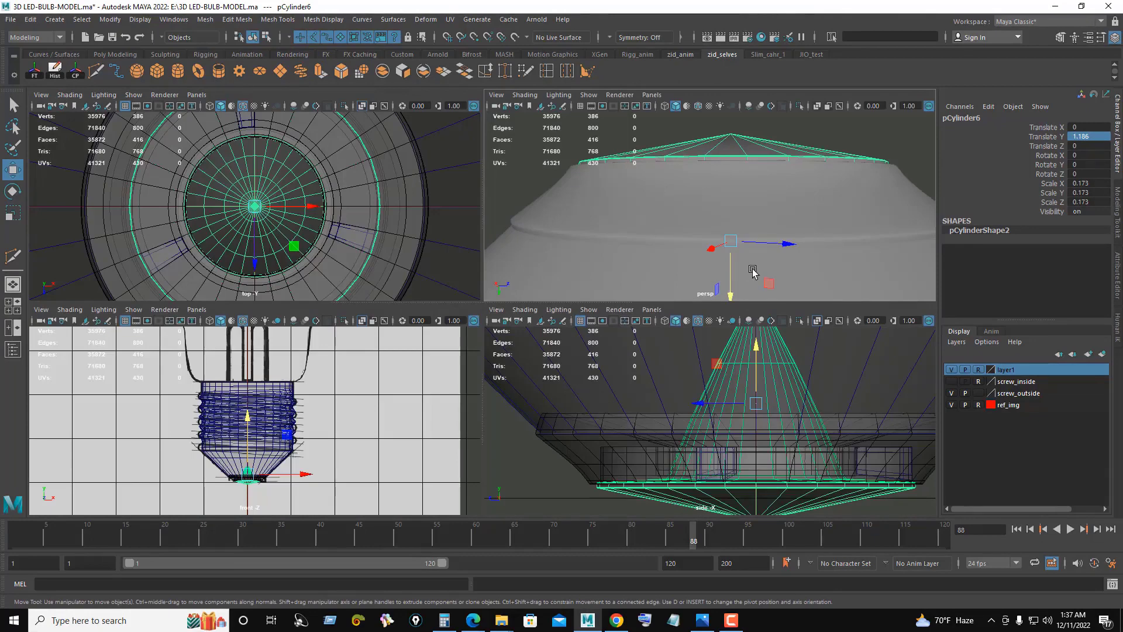
left_click_drag(737, 280, 739, 292)
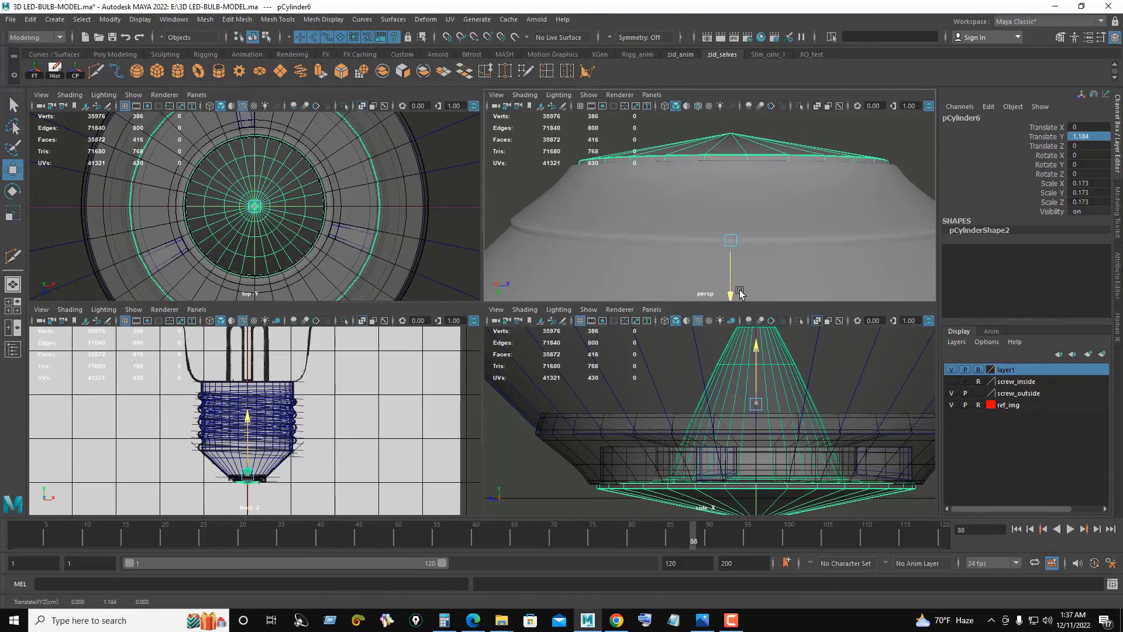